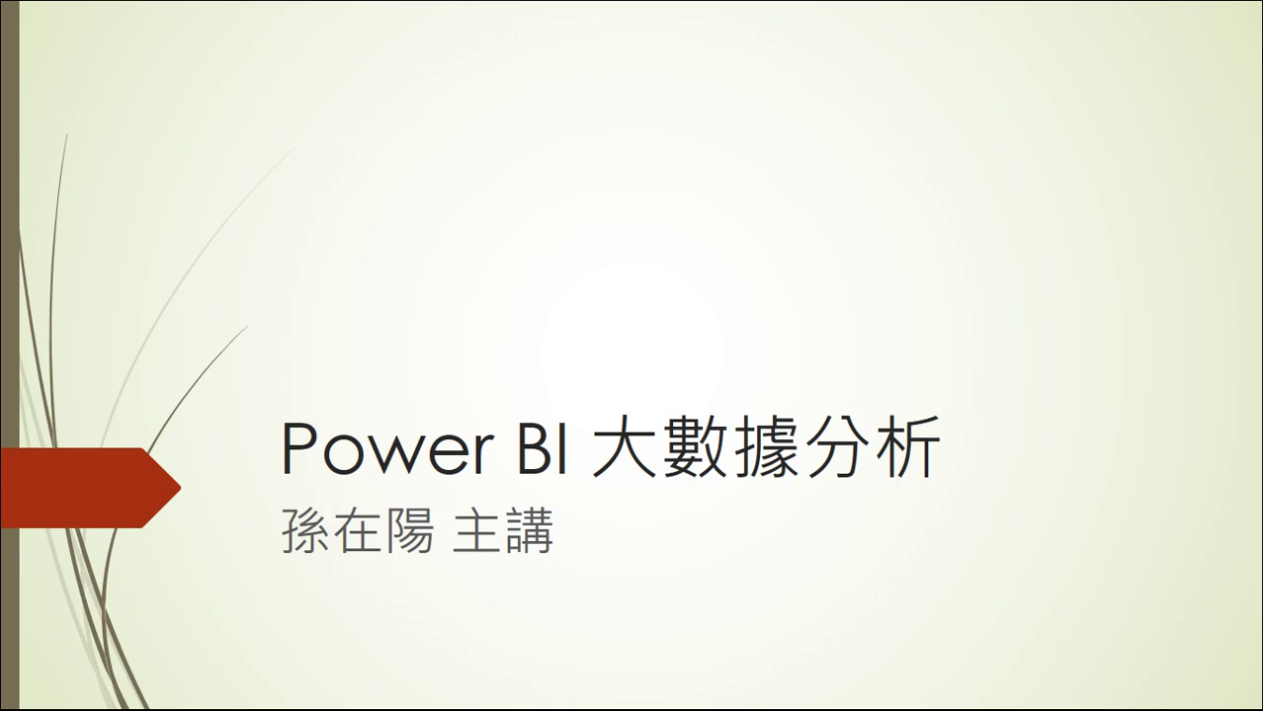
End the 'Power BI 大數據分析' slideshow and minimize the PowerPoint window
key(Escape)
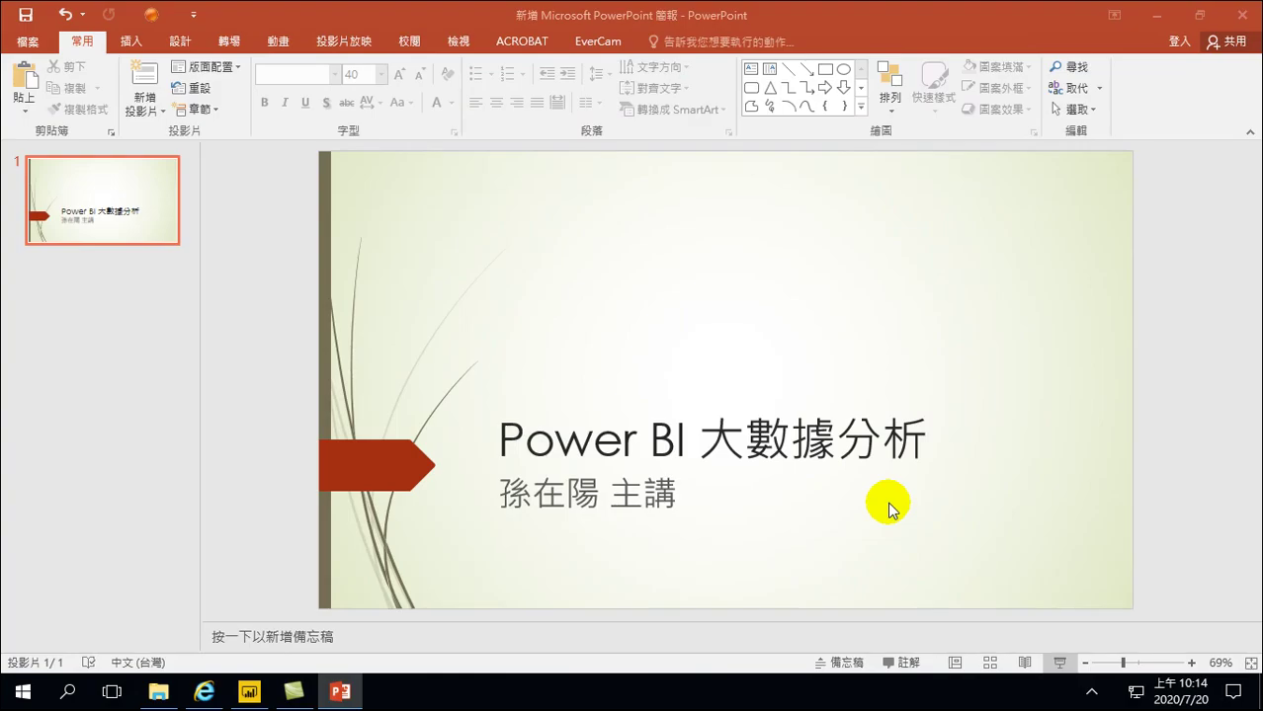
click(1158, 13)
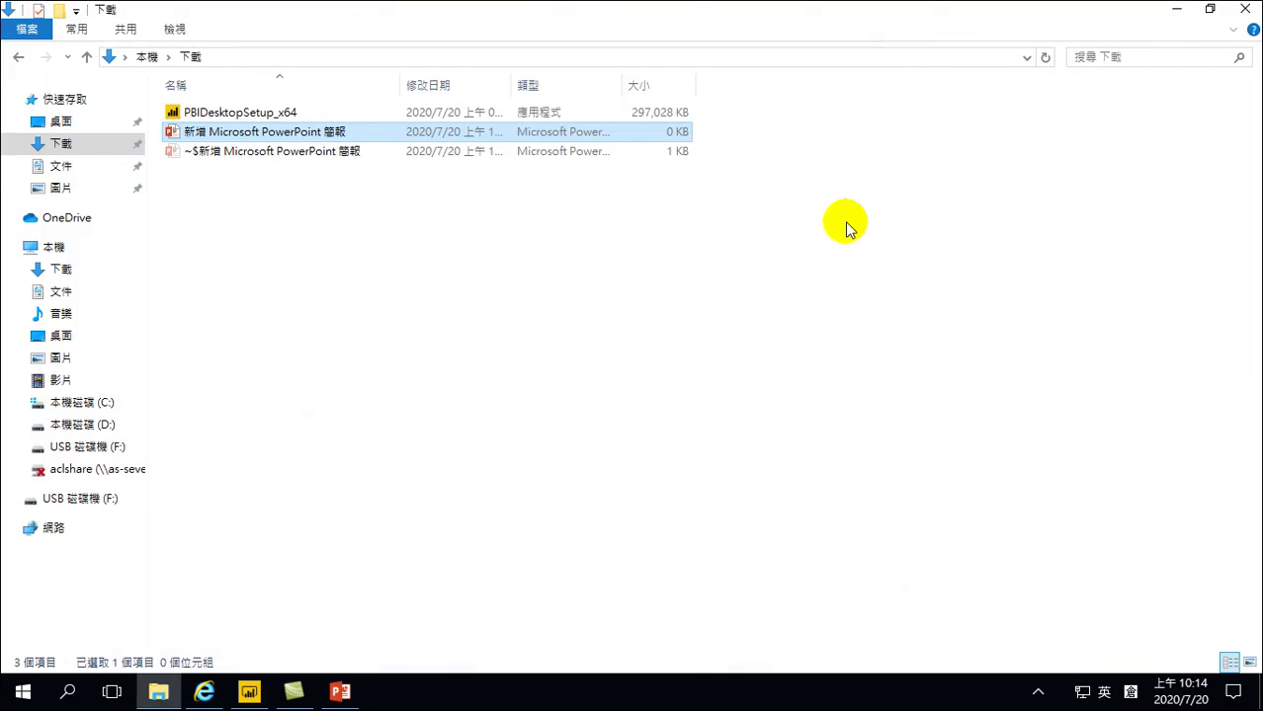
Minimize the Downloads folder window and launch Google Chrome from the desktop
click(1177, 14)
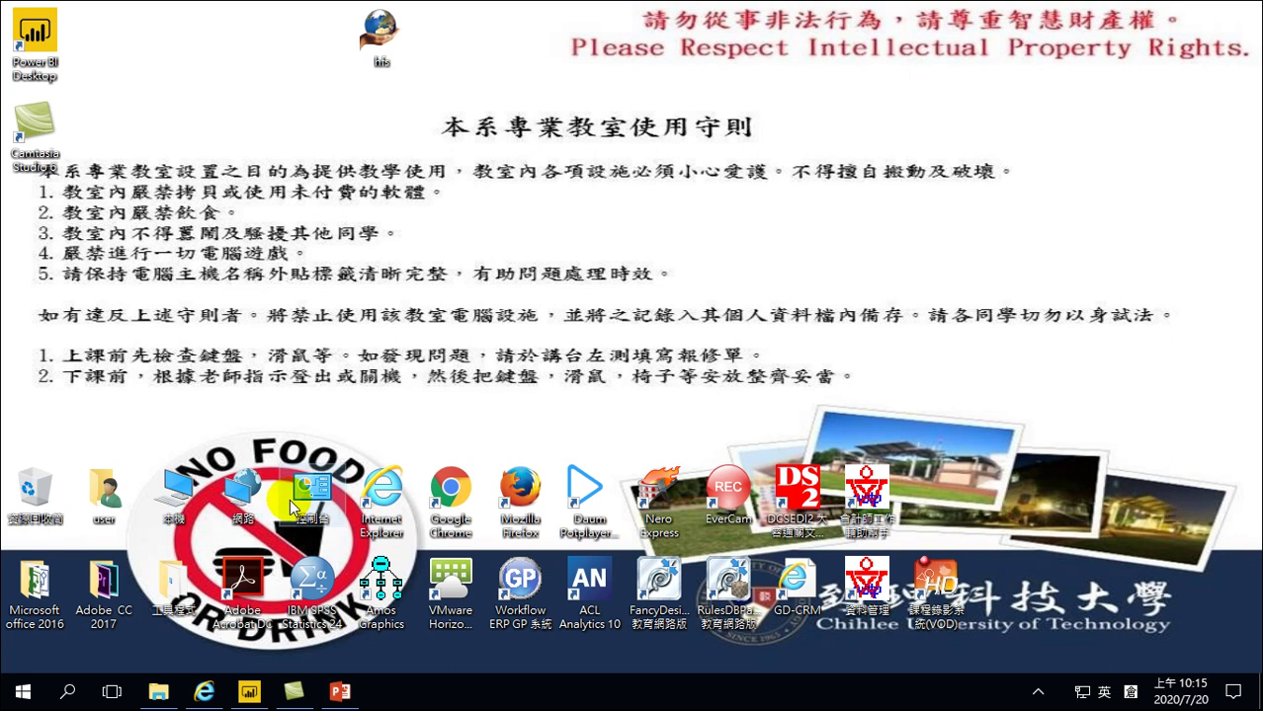
double_click(454, 487)
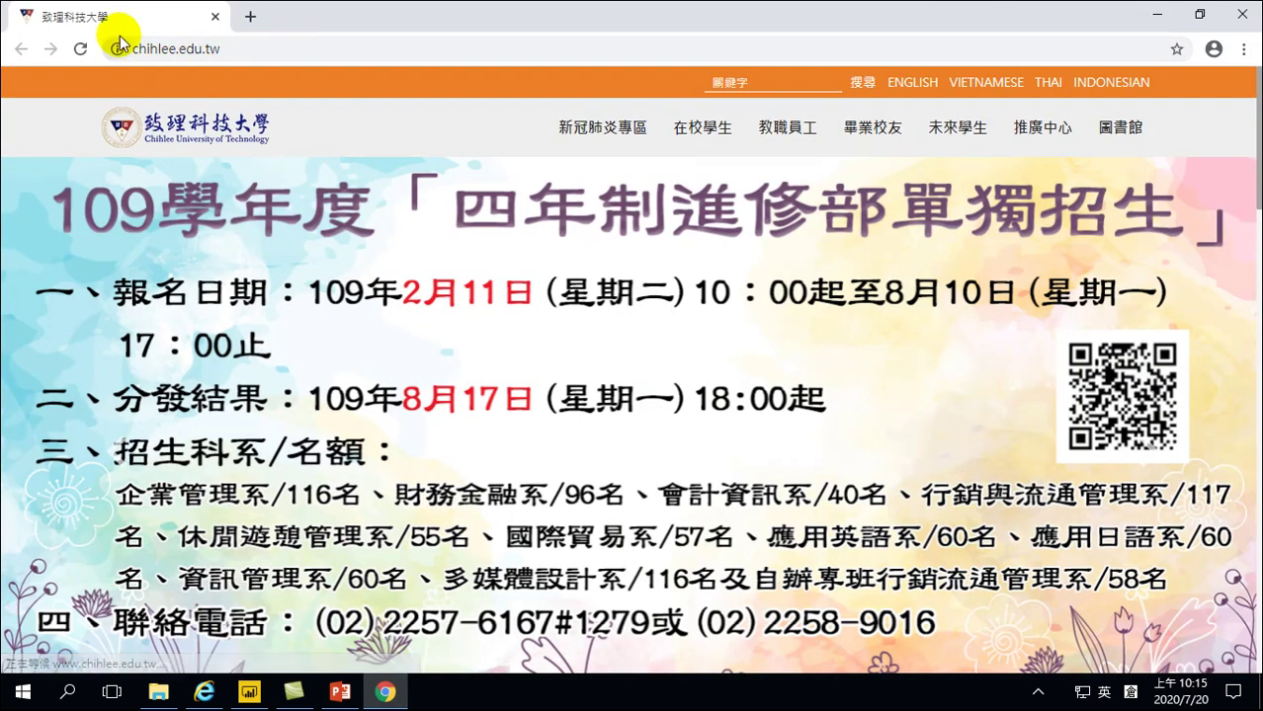
click(247, 47)
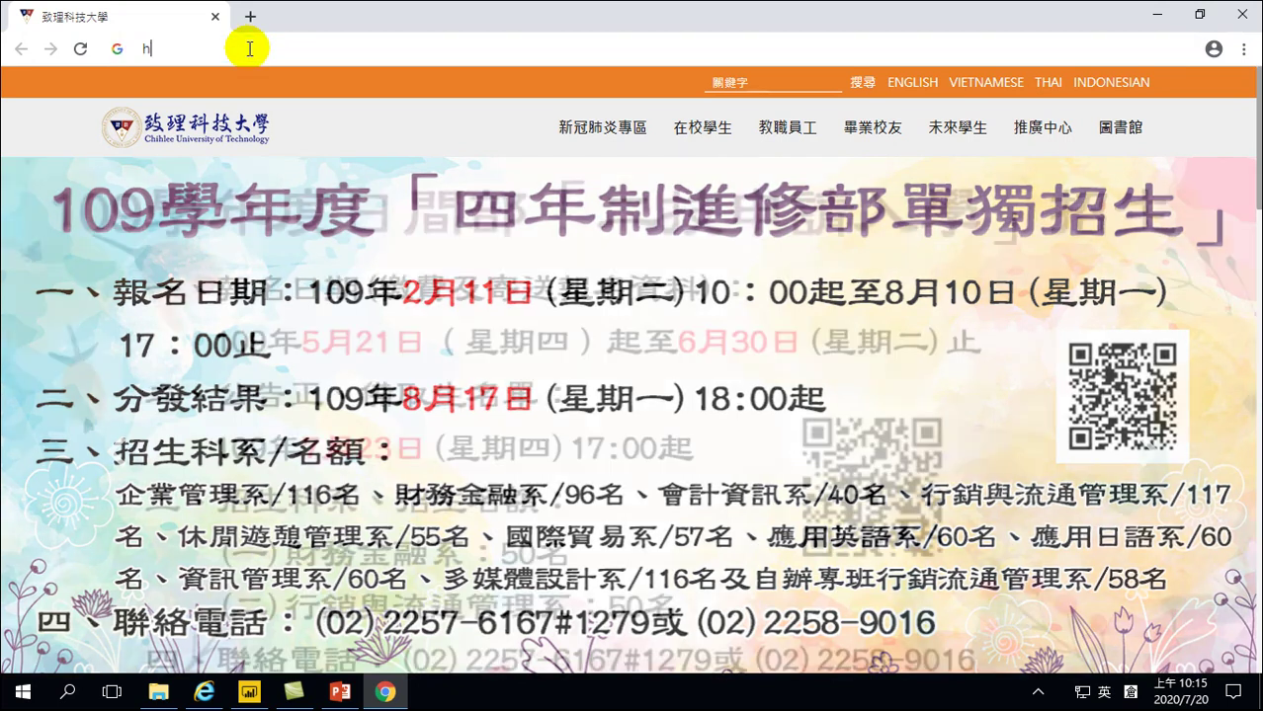
key(Delete)
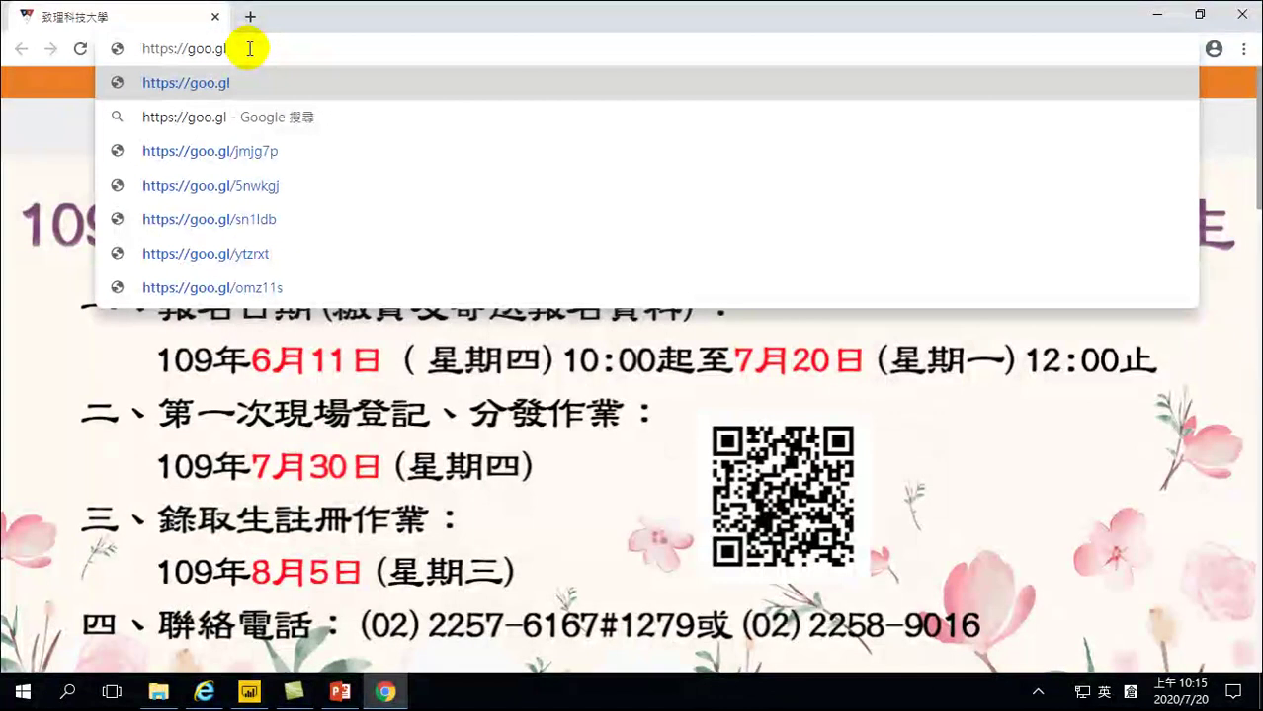
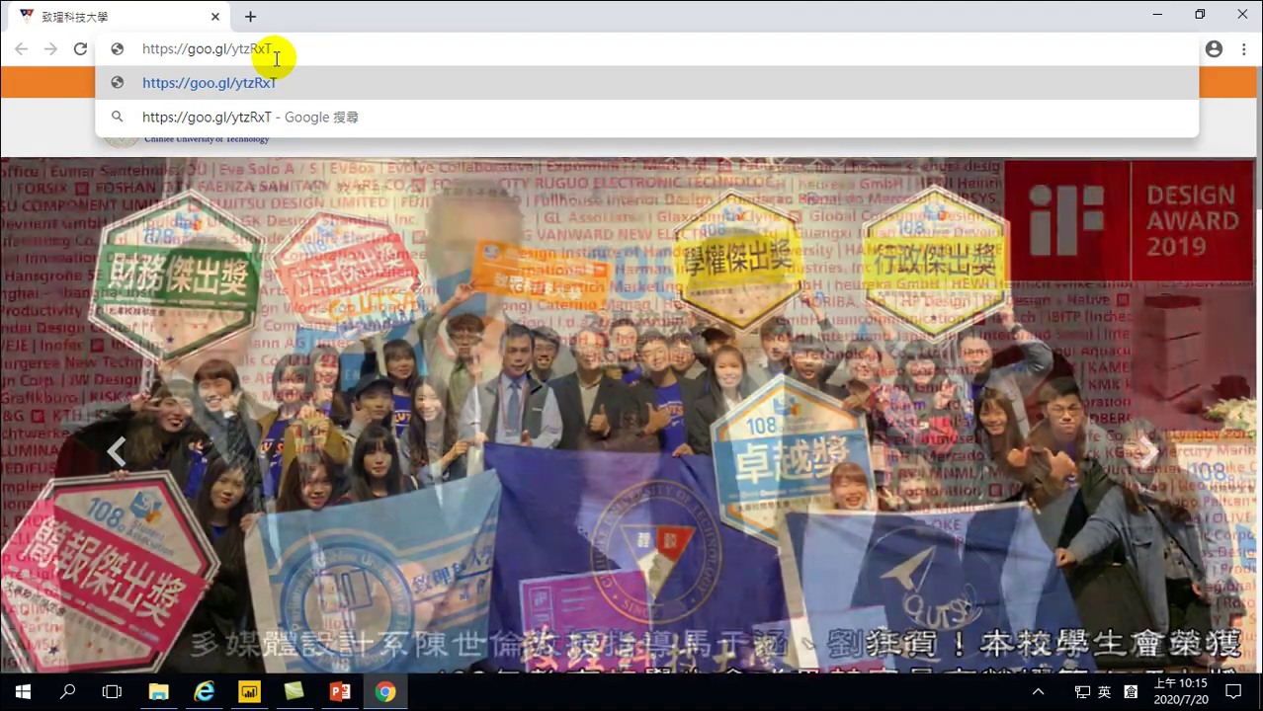
key(Return)
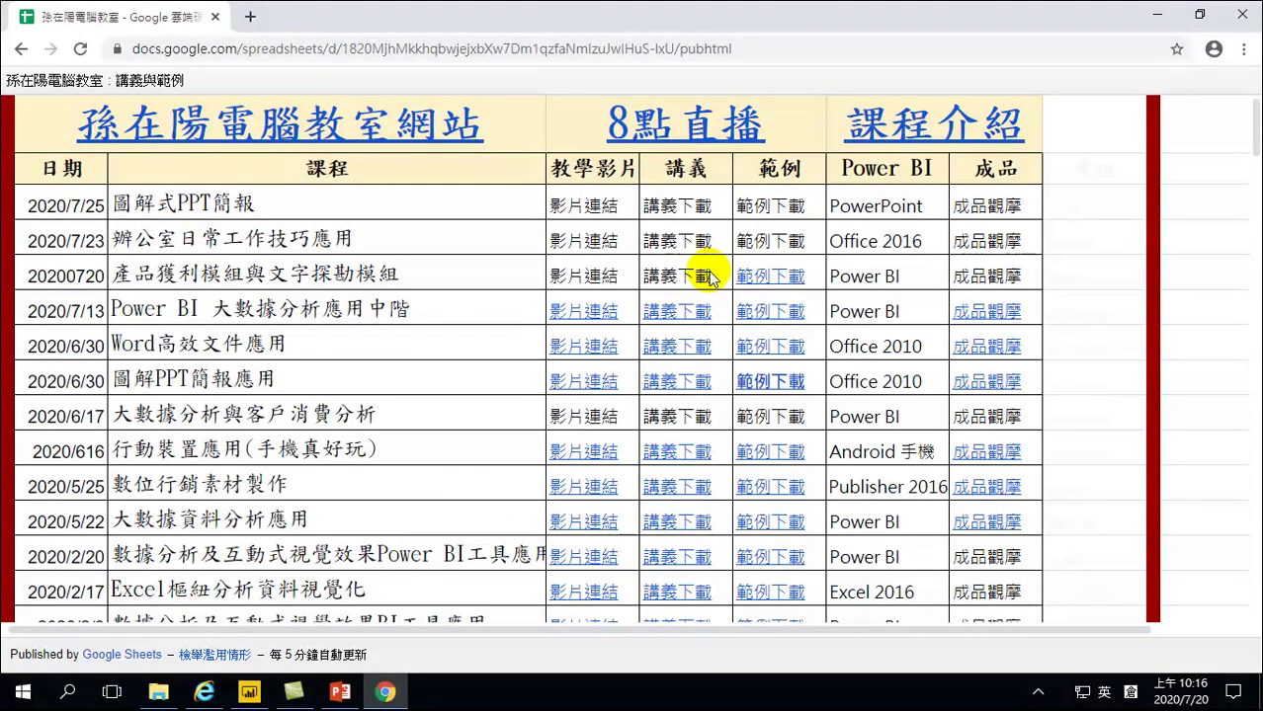
Open the 範例下載 link in the 20200720 course row
click(768, 276)
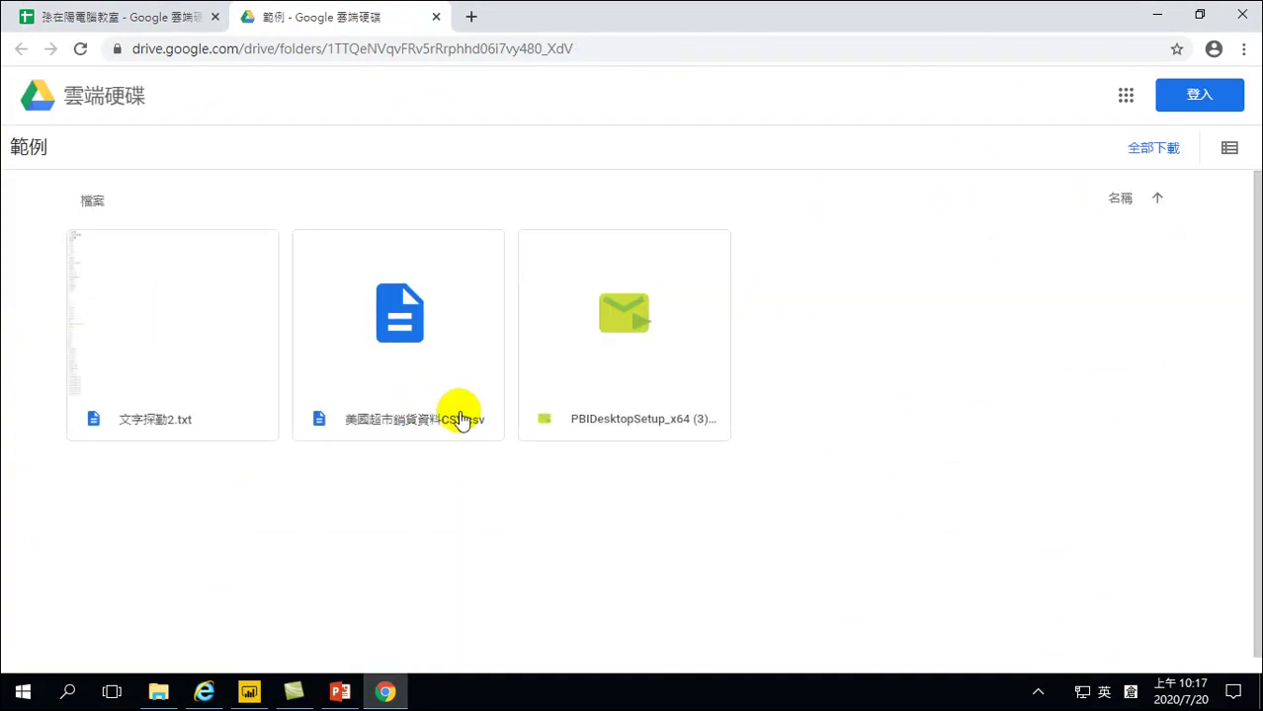
mouse_move(453, 386)
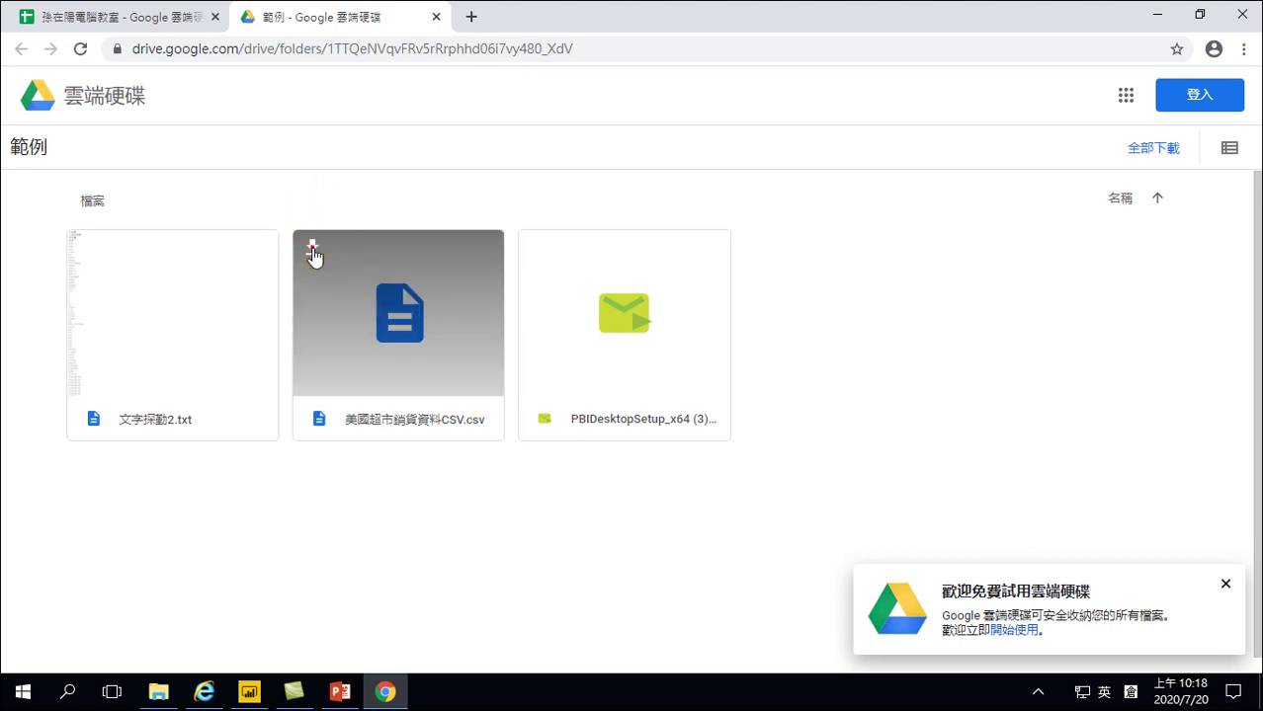
Download 美國超市銷貨資料CSV.csv from the 範例 folder and close the Drive welcome notice
click(312, 252)
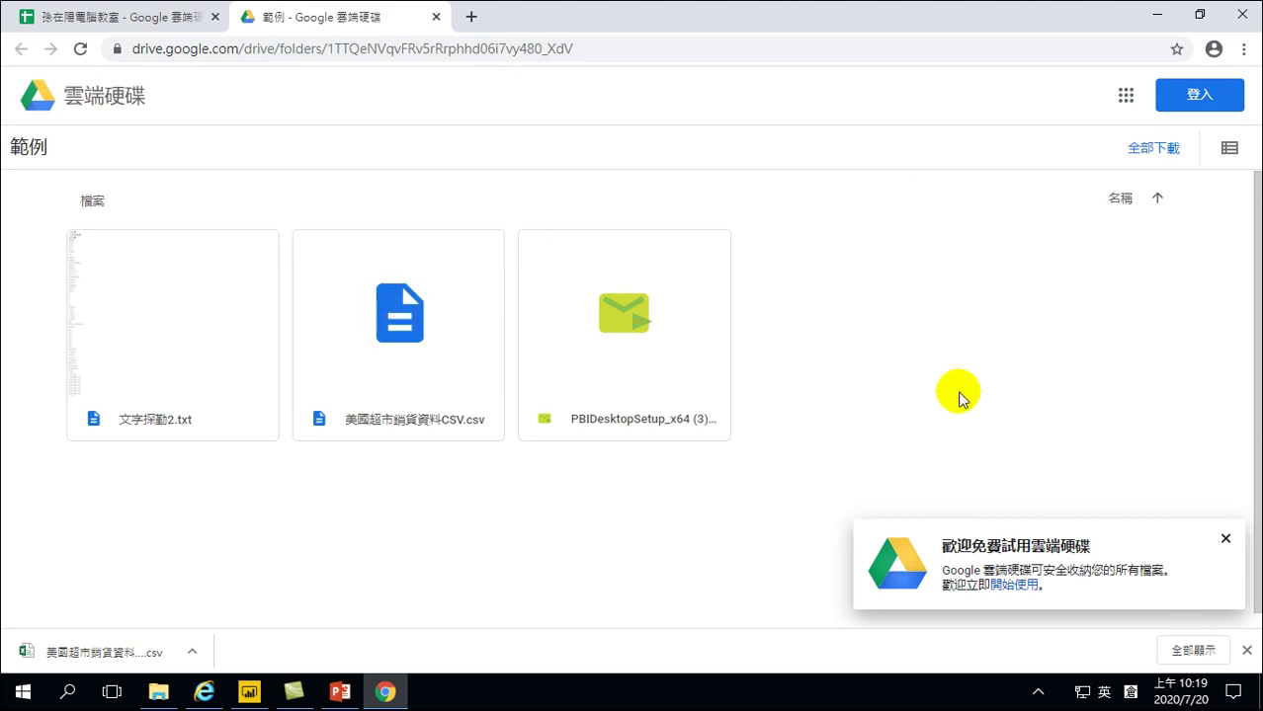
click(1225, 539)
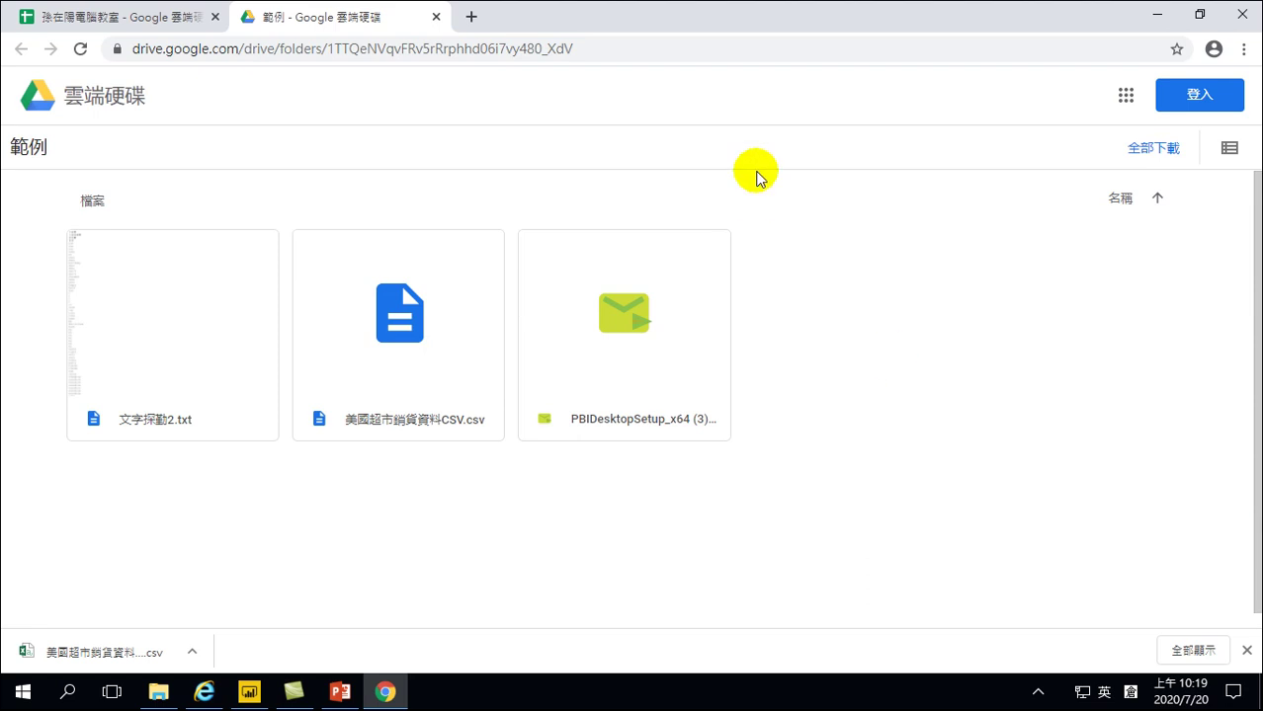
Close the Google Drive tab, then close the Chrome browser window
click(437, 19)
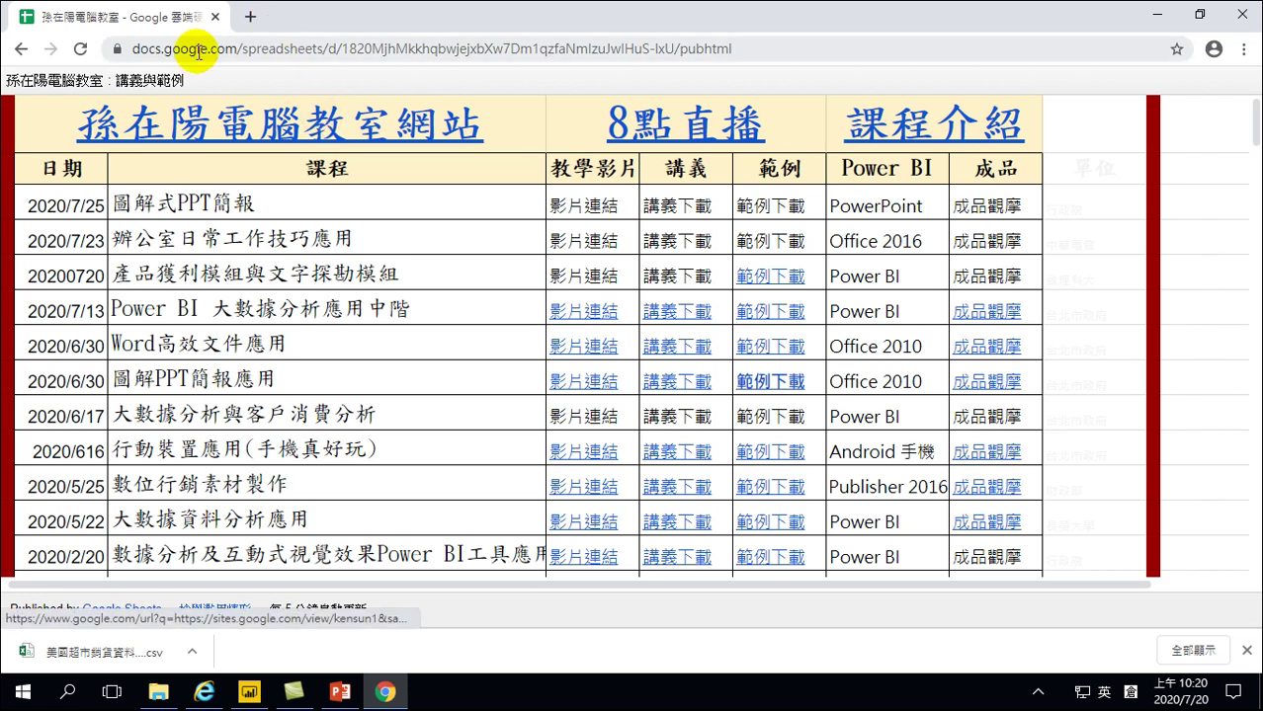
click(1241, 20)
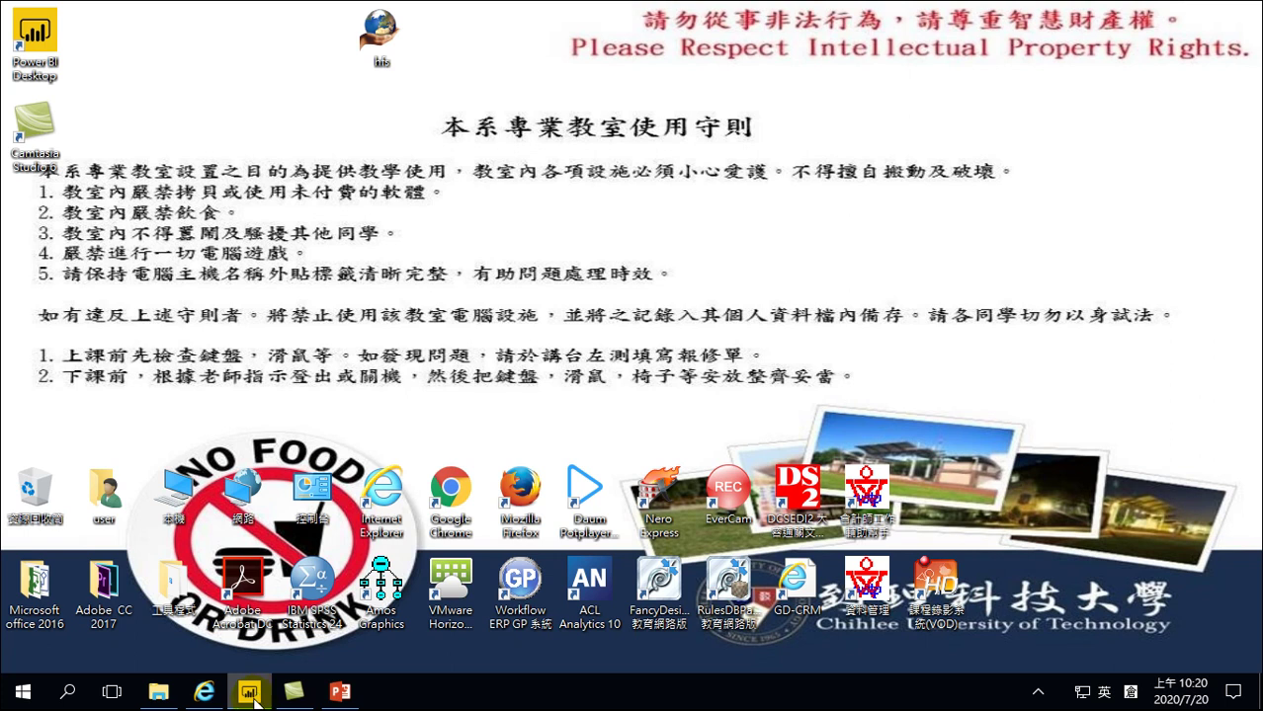
click(336, 314)
mouse_move(253, 698)
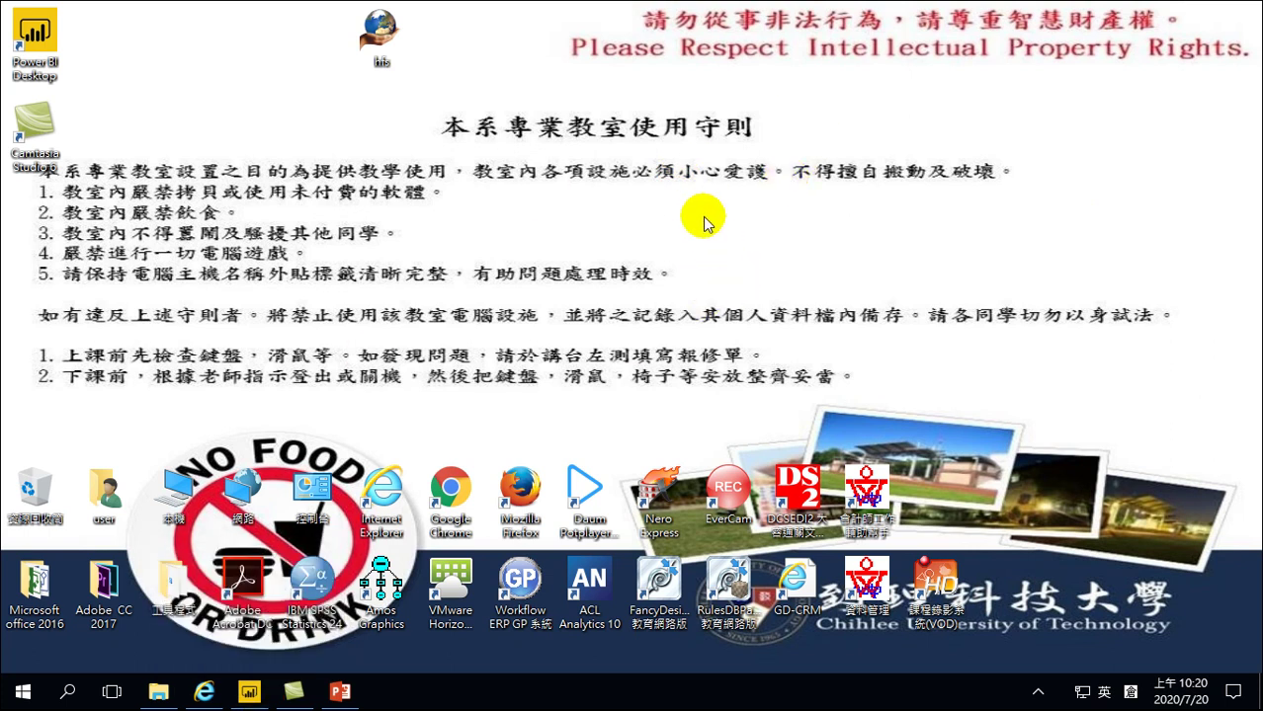
Minimize Camtasia Studio, close Internet Explorer, and bring Power BI Desktop forward
click(252, 693)
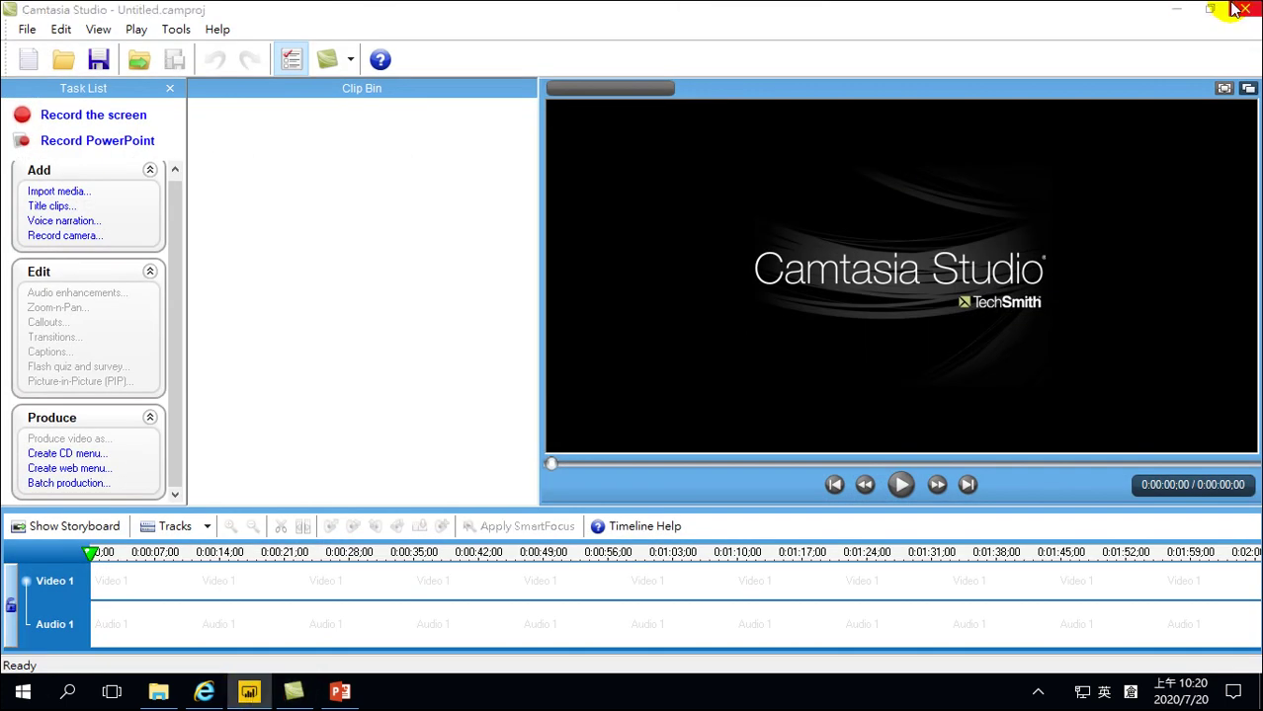
click(1176, 9)
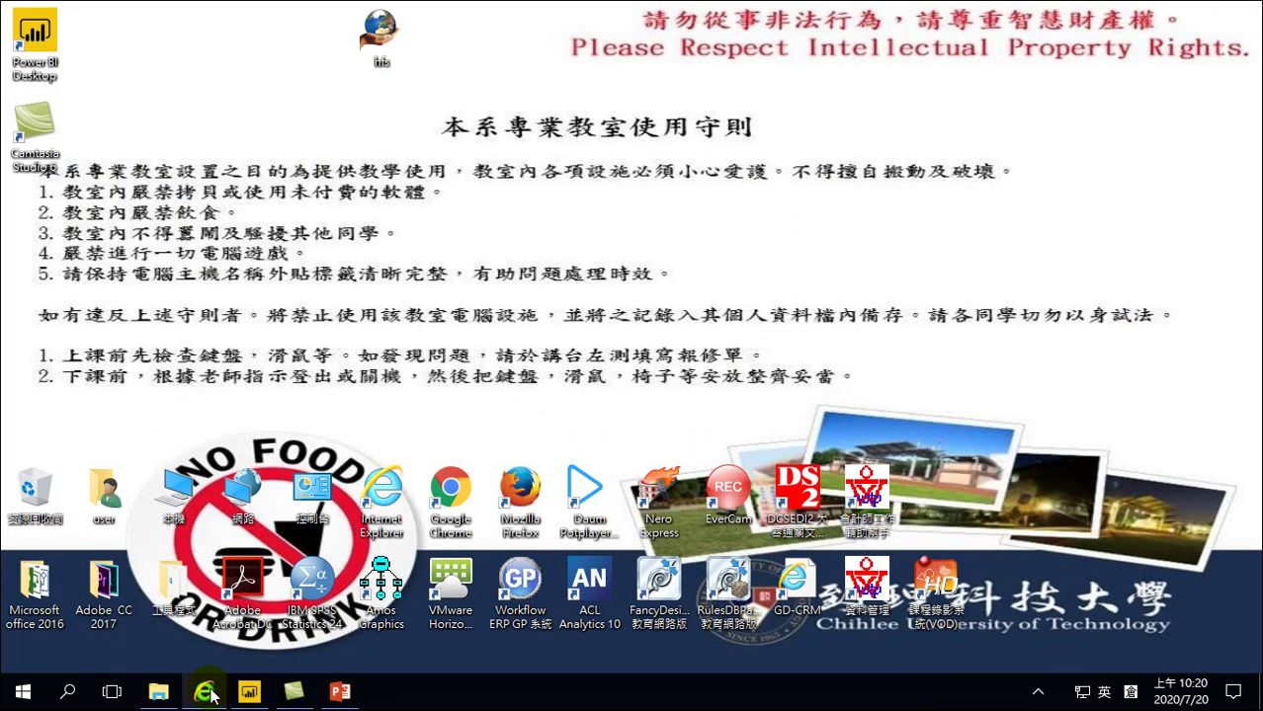
right_click(206, 692)
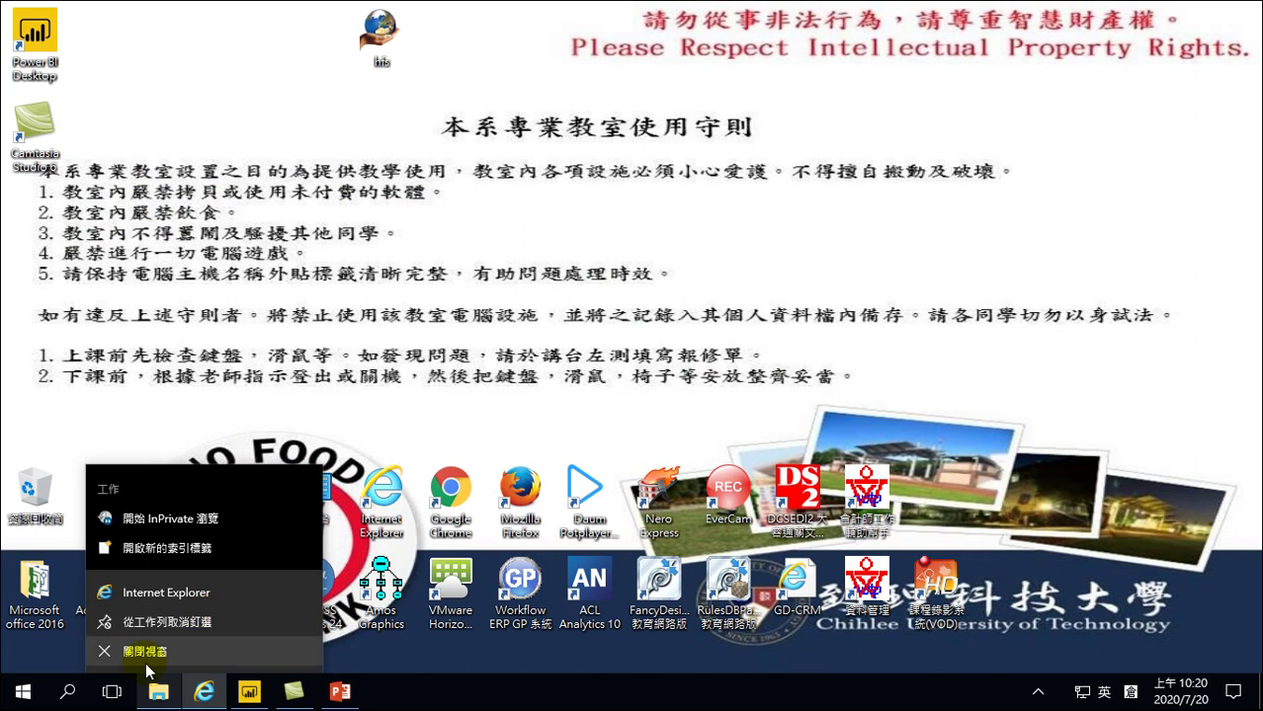
click(148, 654)
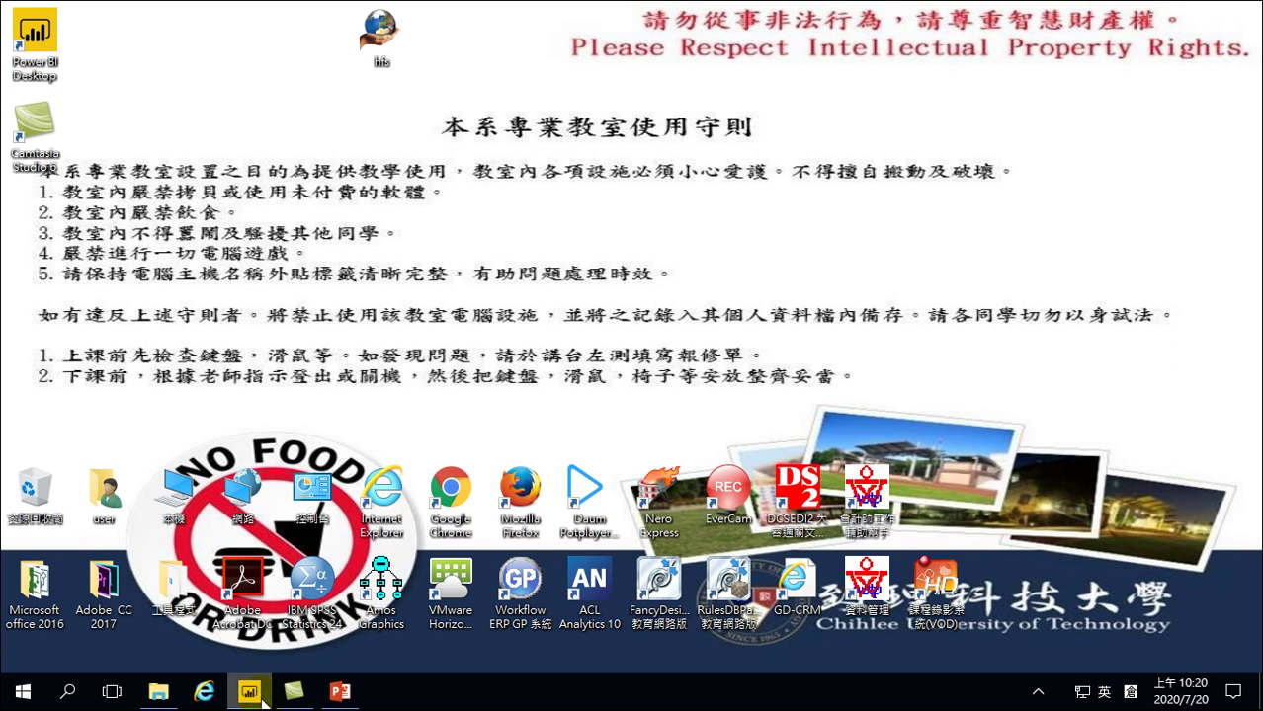
mouse_move(250, 698)
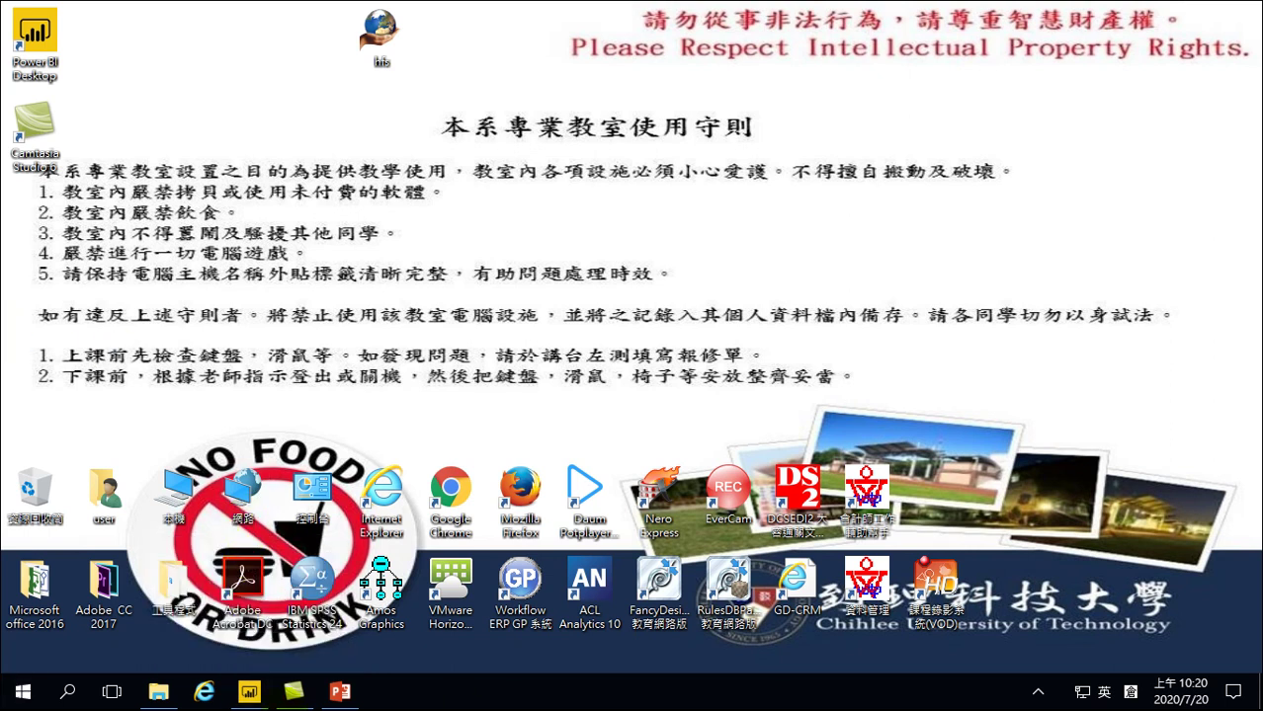
click(250, 695)
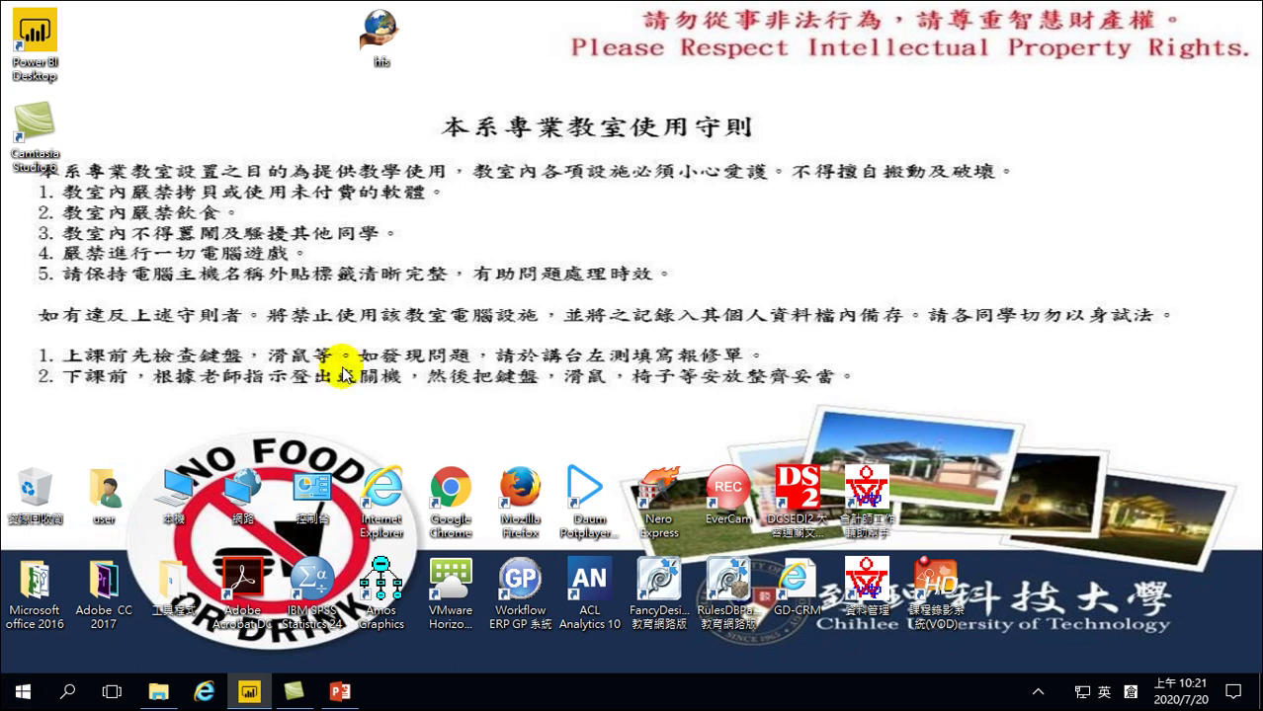
Set the projection mode to duplicate display (同步顯示)
key(super+p)
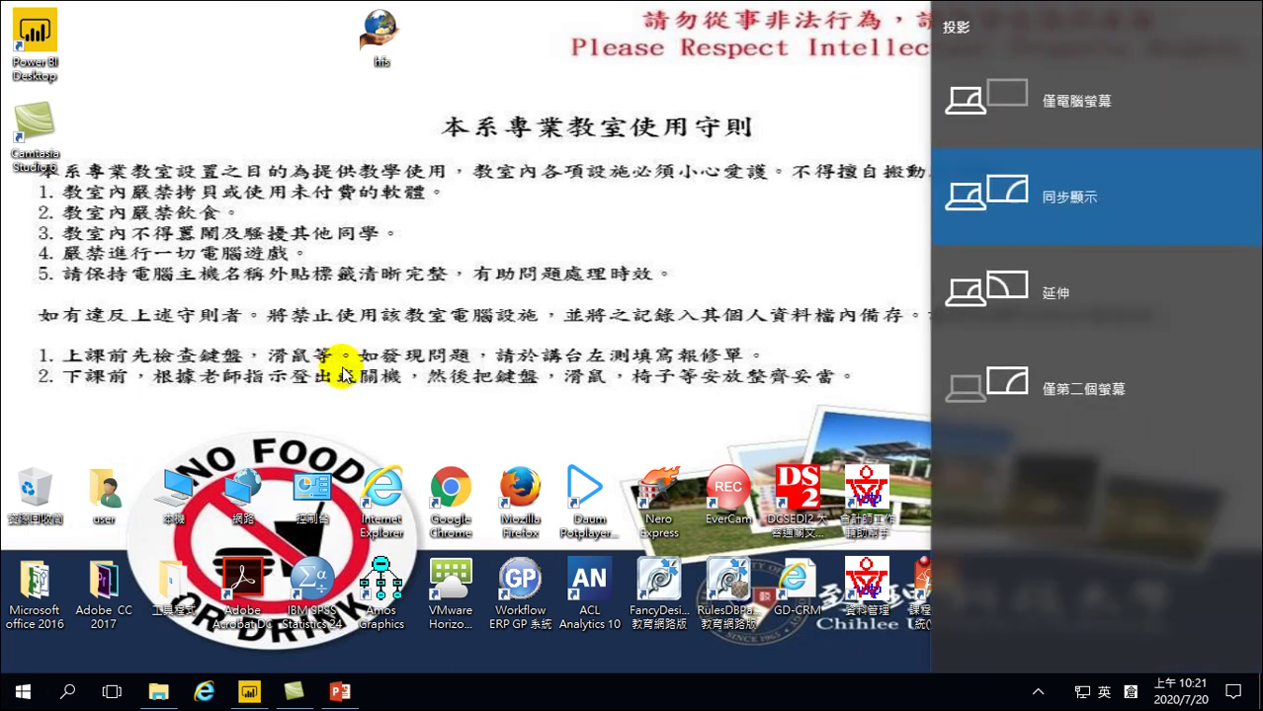
key(Up)
key(Down)
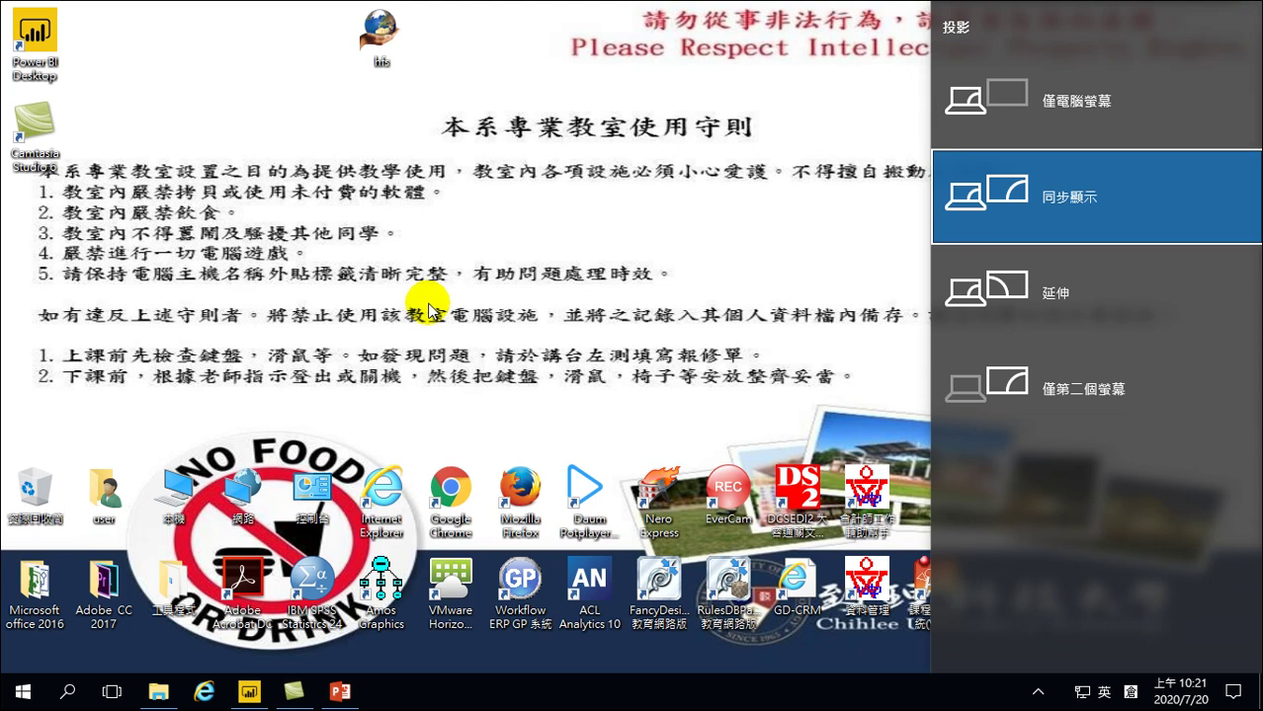
key(Return)
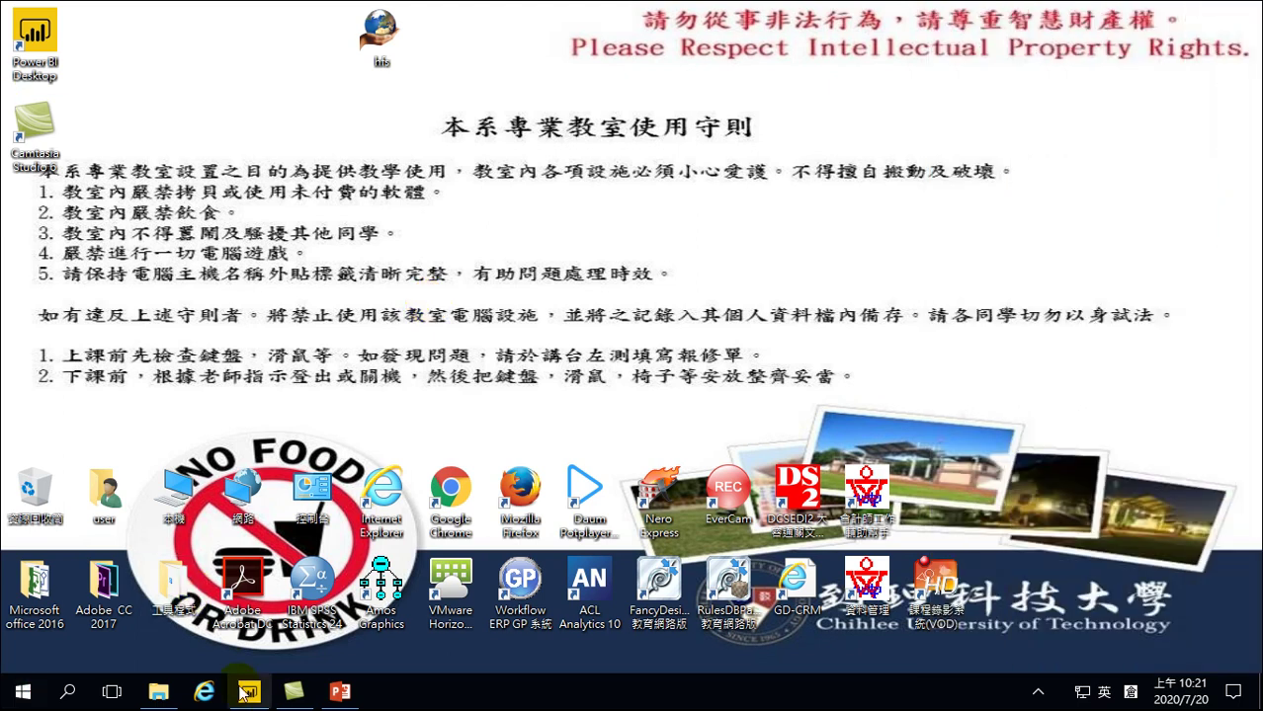
Close the Power BI Desktop window from its taskbar icon using 關閉視窗
right_click(245, 694)
click(225, 652)
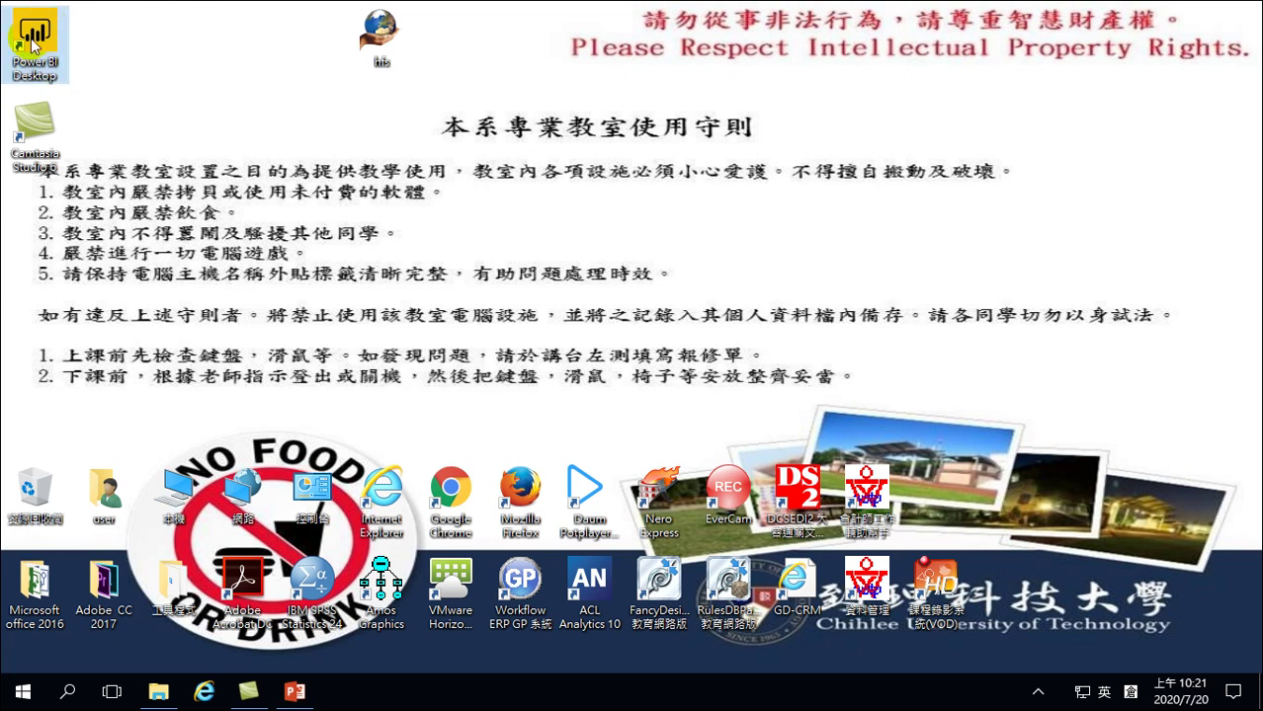
double_click(49, 40)
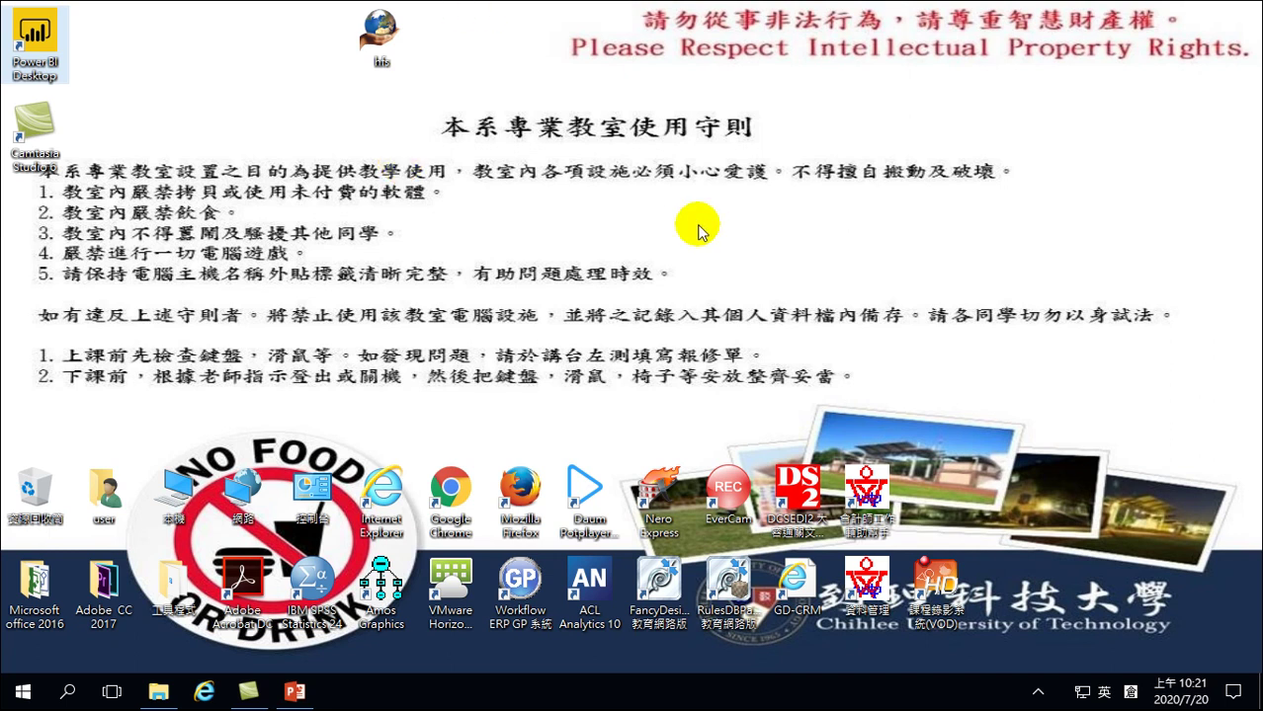
click(535, 233)
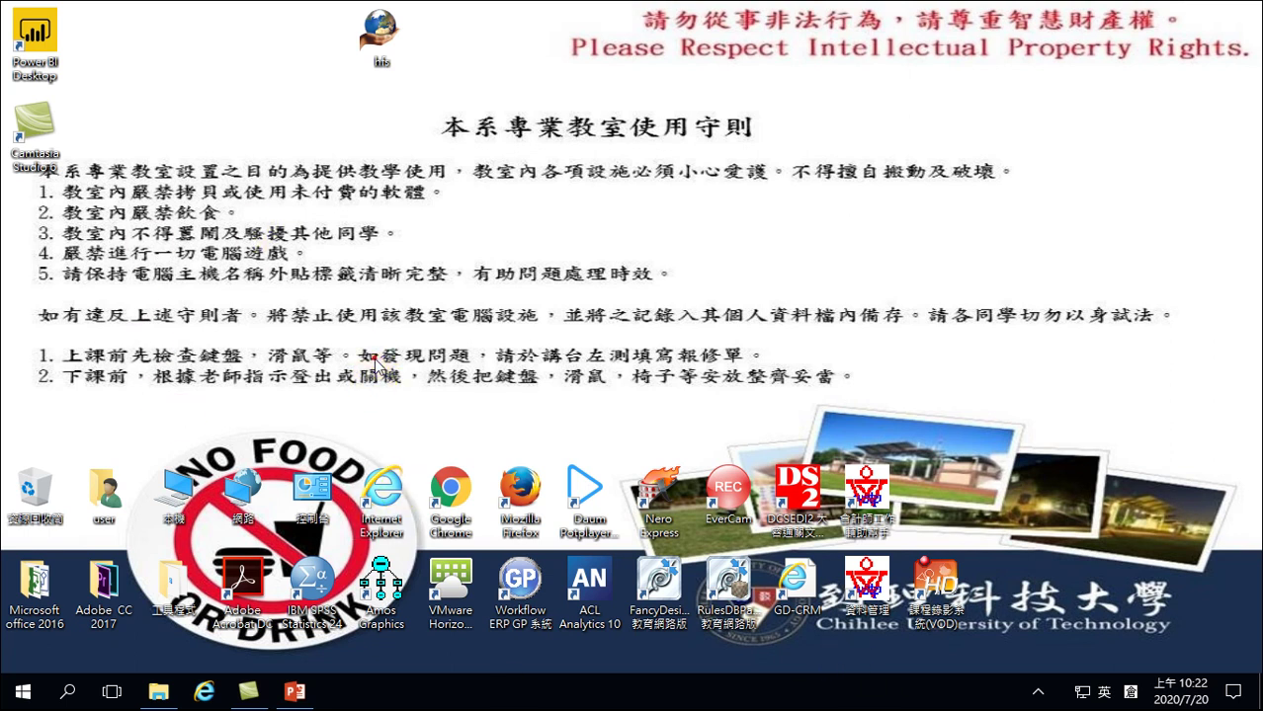
Minimize File Explorer, launch Power BI Desktop from its desktop shortcut, and dismiss the welcome screen
click(159, 698)
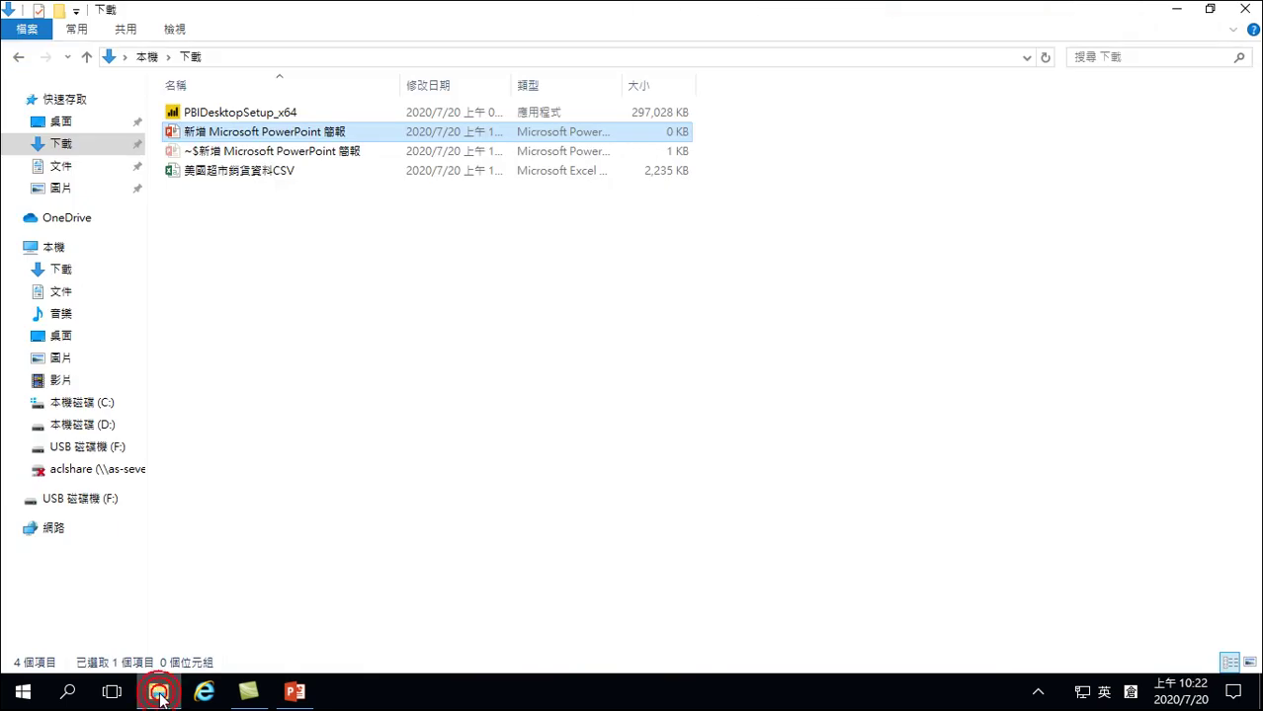
click(335, 361)
click(1178, 10)
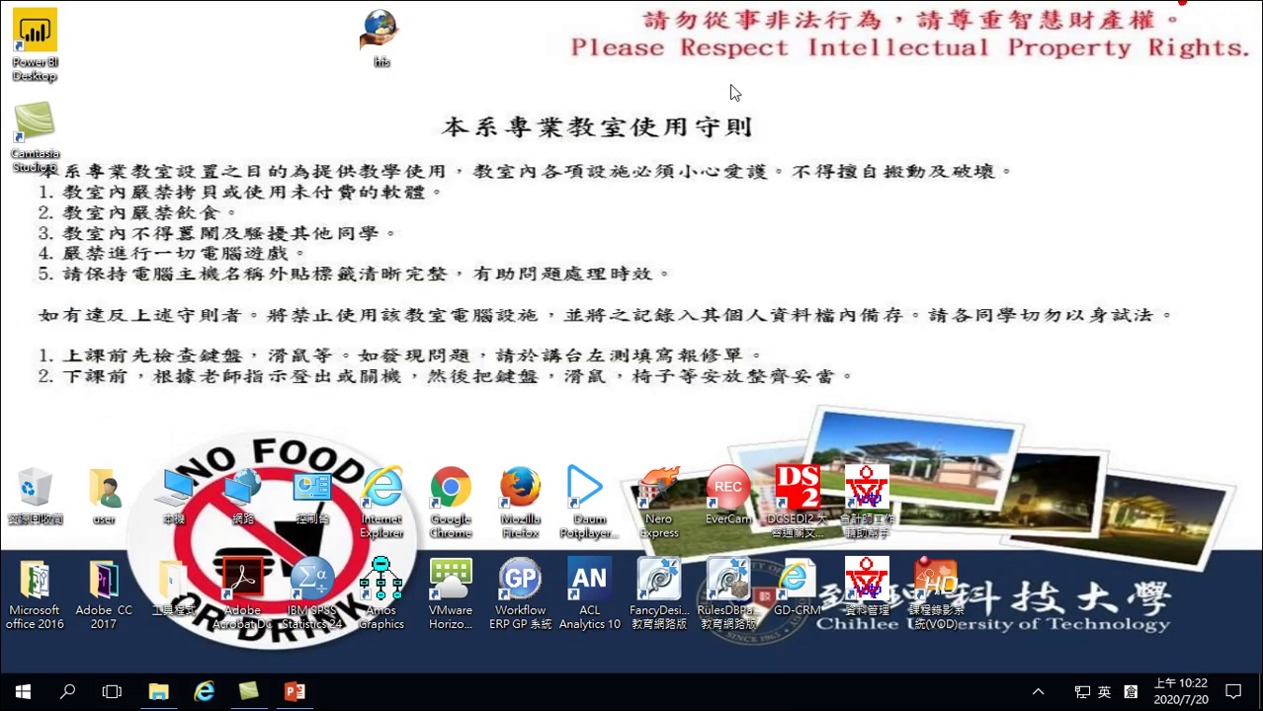
click(42, 32)
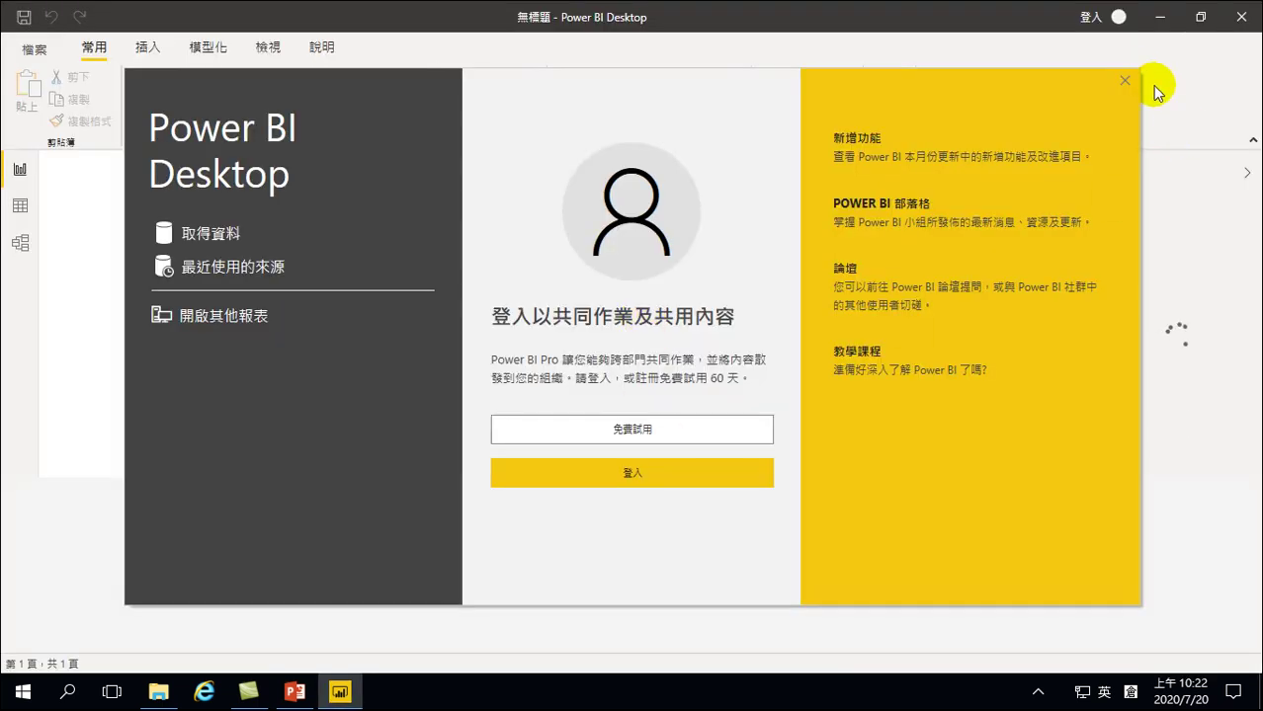
click(1122, 81)
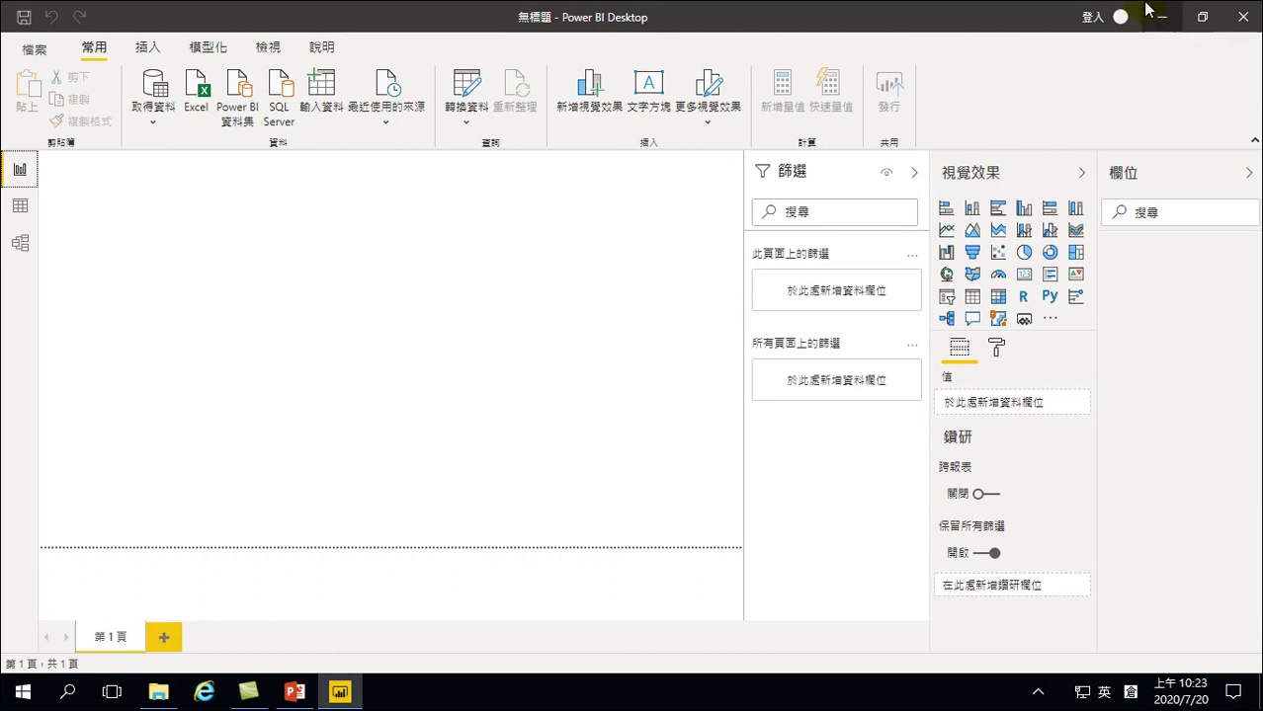
Close the untitled Power BI Desktop report window
click(1244, 22)
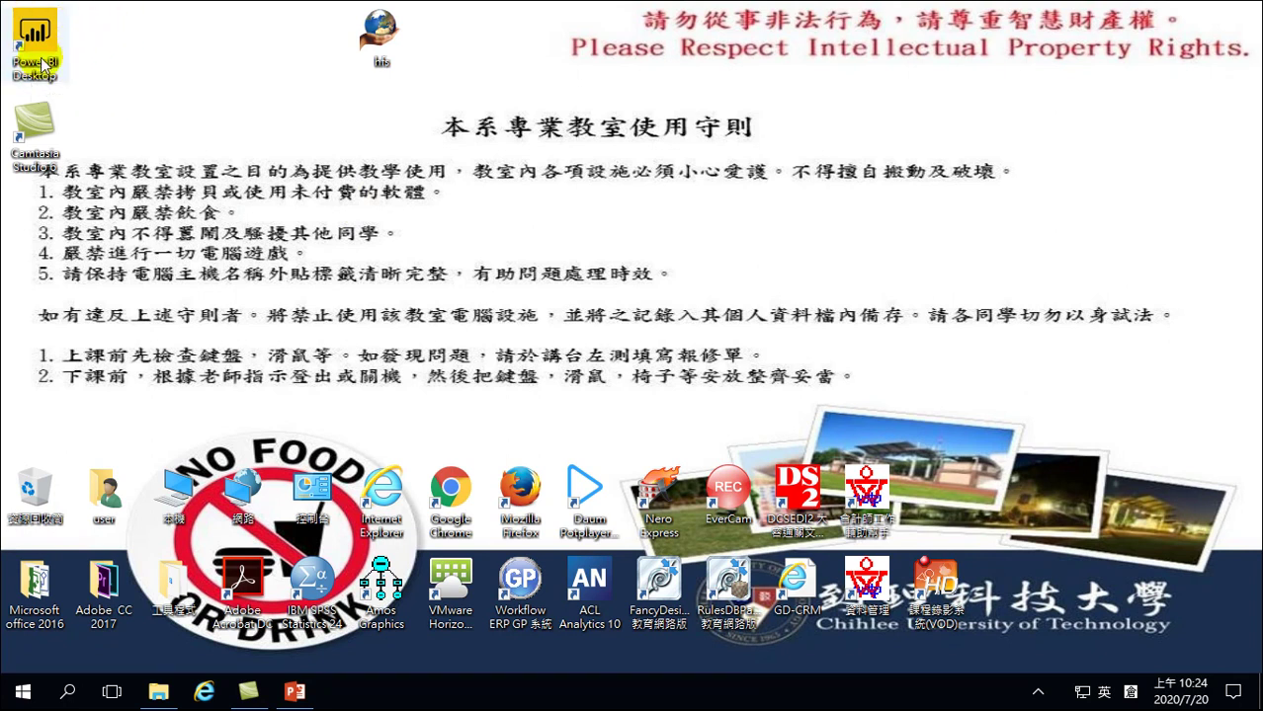
Launch Google Chrome from the desktop, opening on the chihlee.edu.tw home page
click(37, 33)
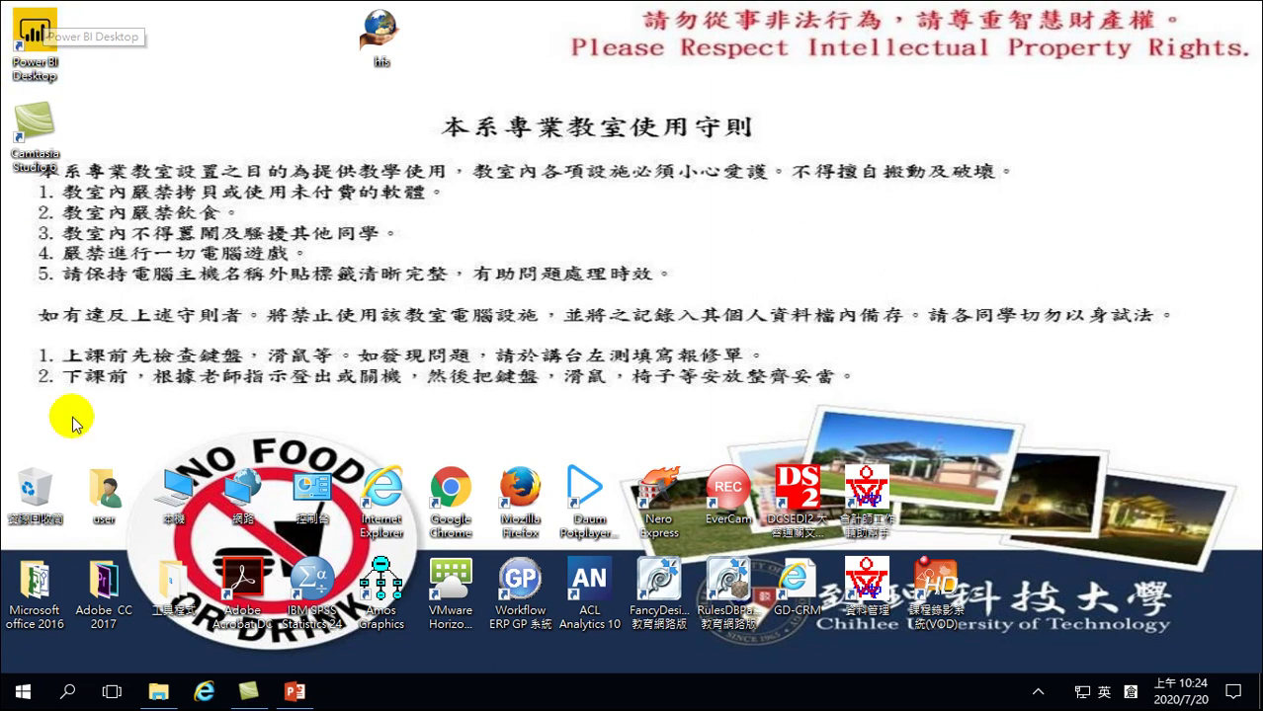
double_click(451, 489)
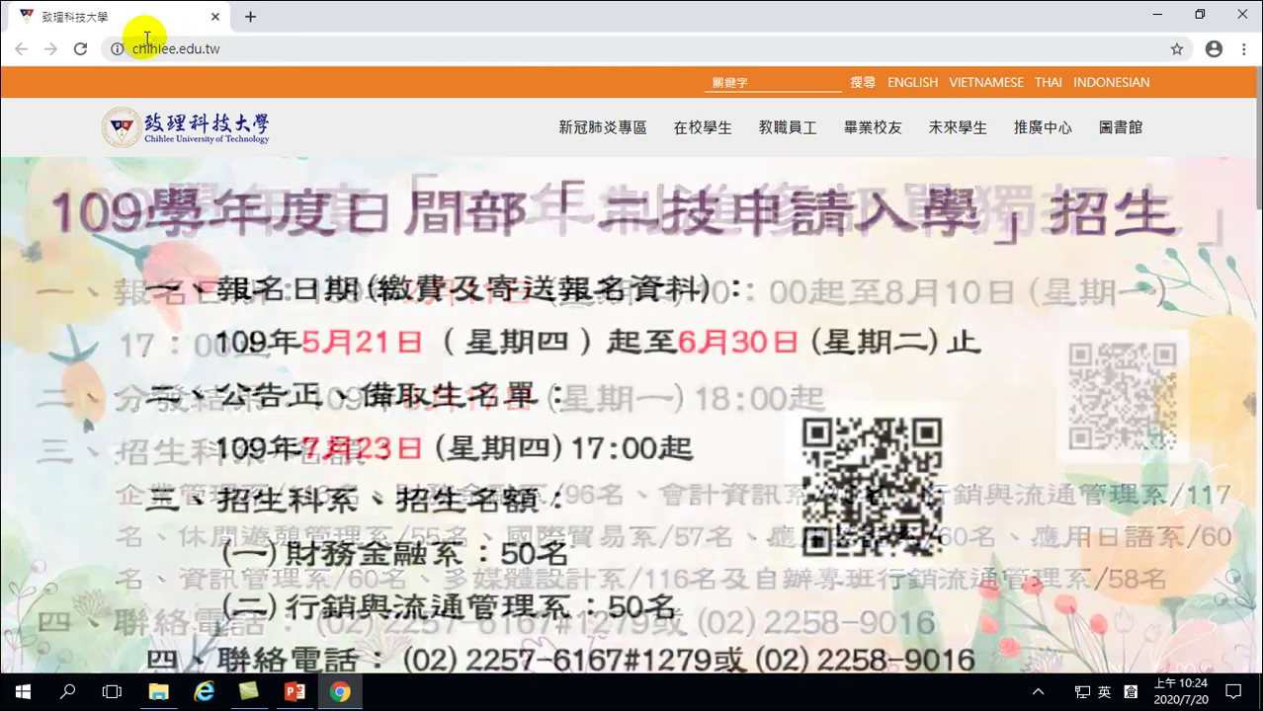
click(237, 48)
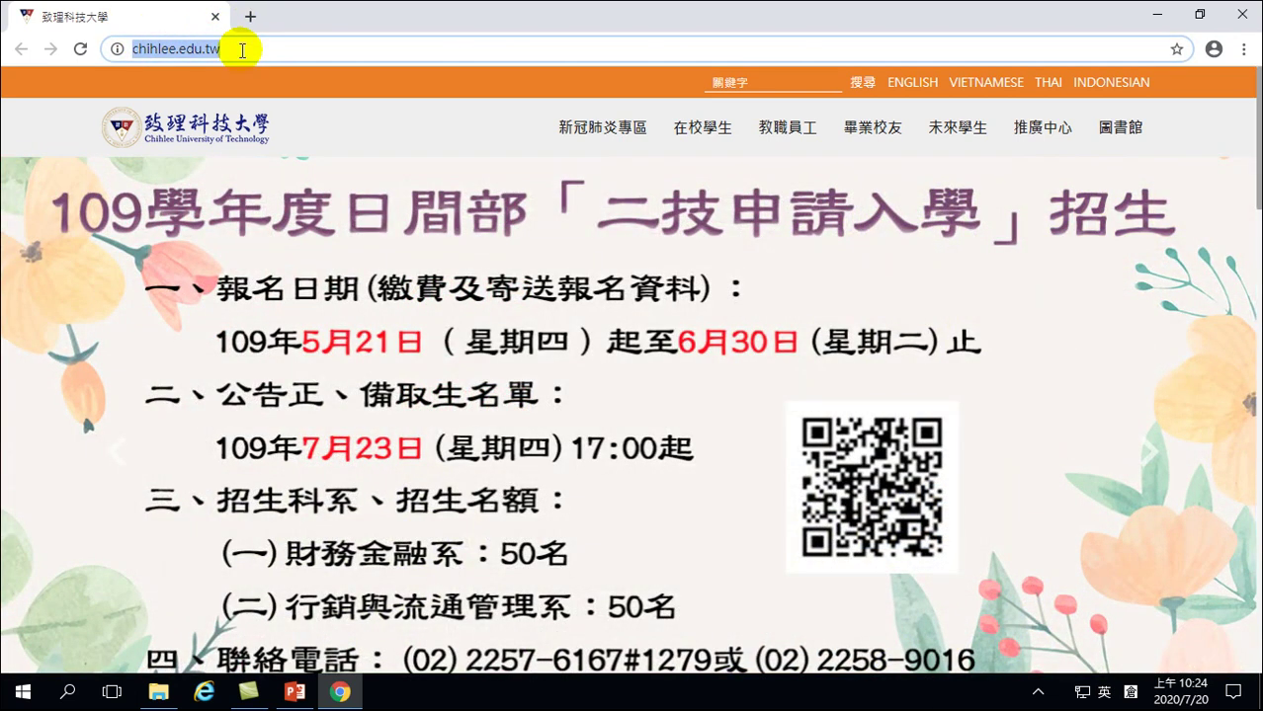
text(www.go)
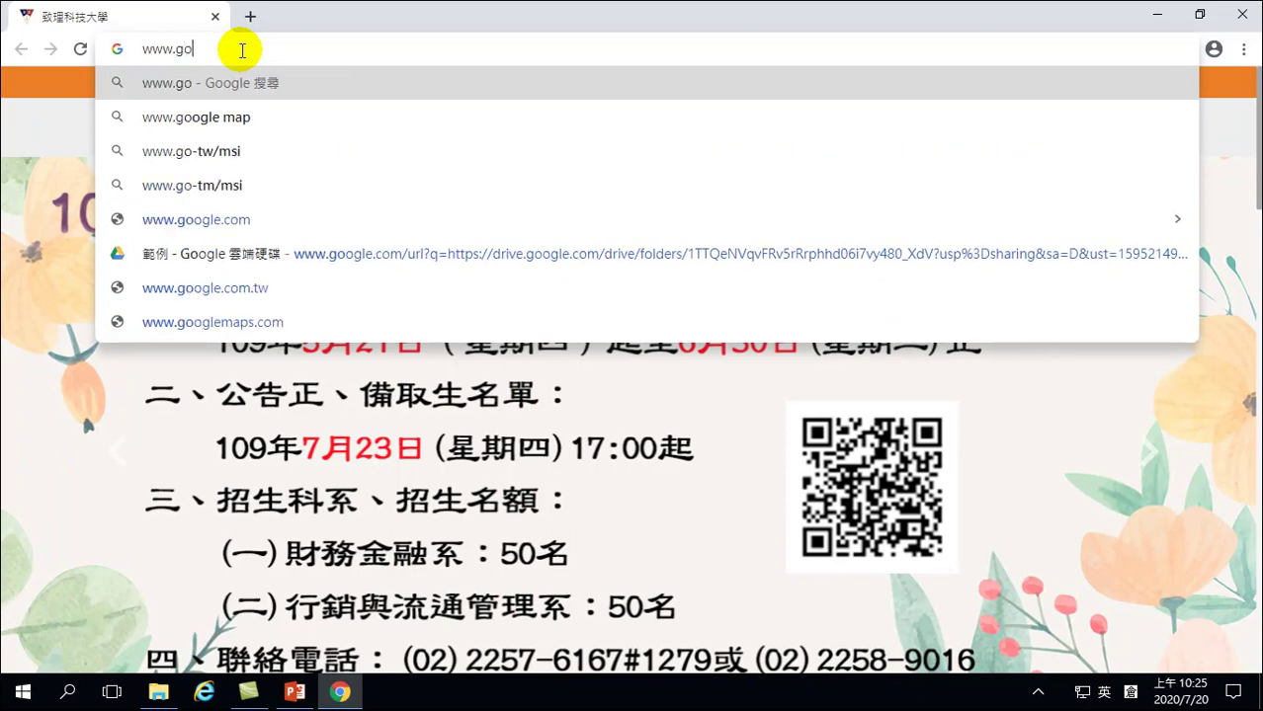
text(ogle.com)
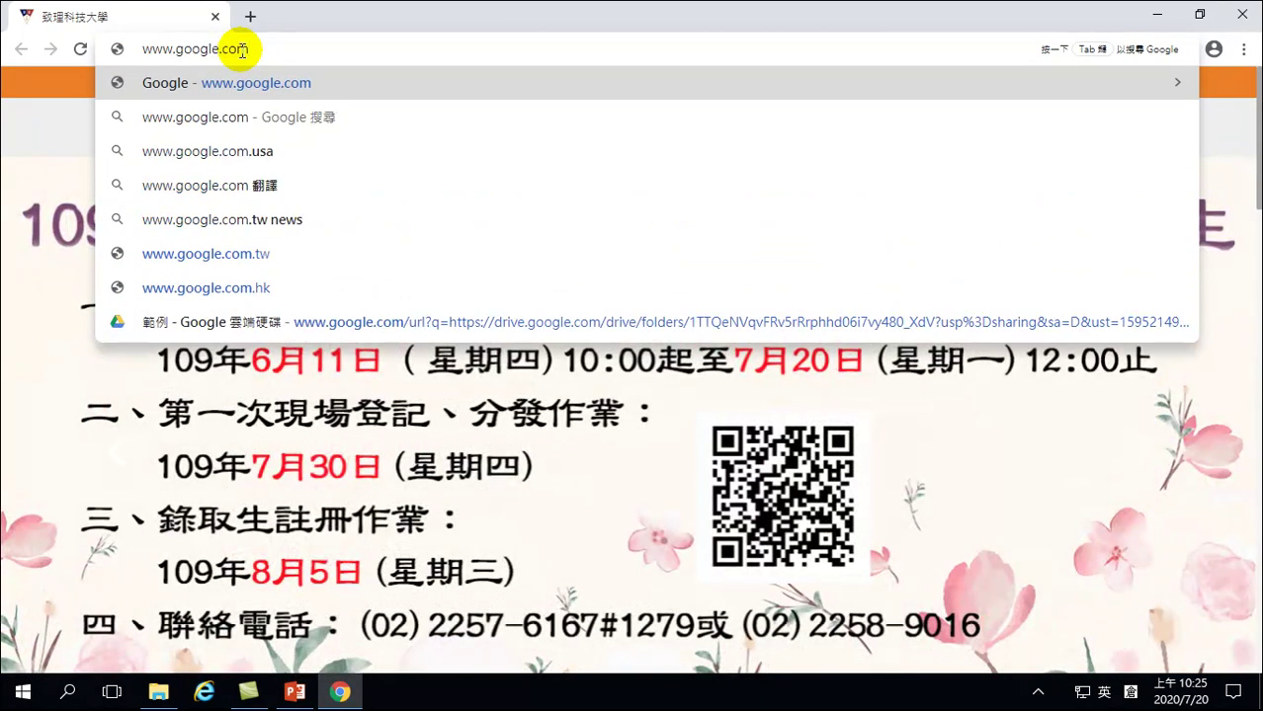
key(Return)
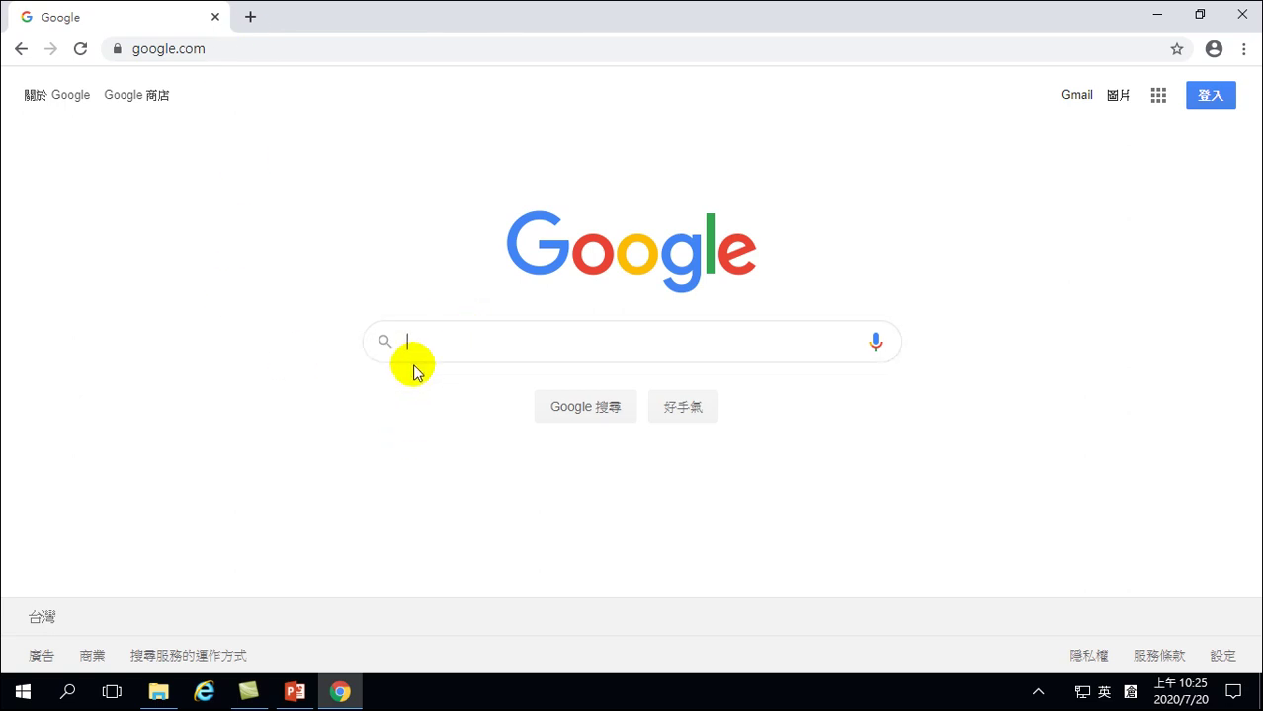
Search Google for 'power bi下載' using the suggestion
text(power bi)
key(shift)
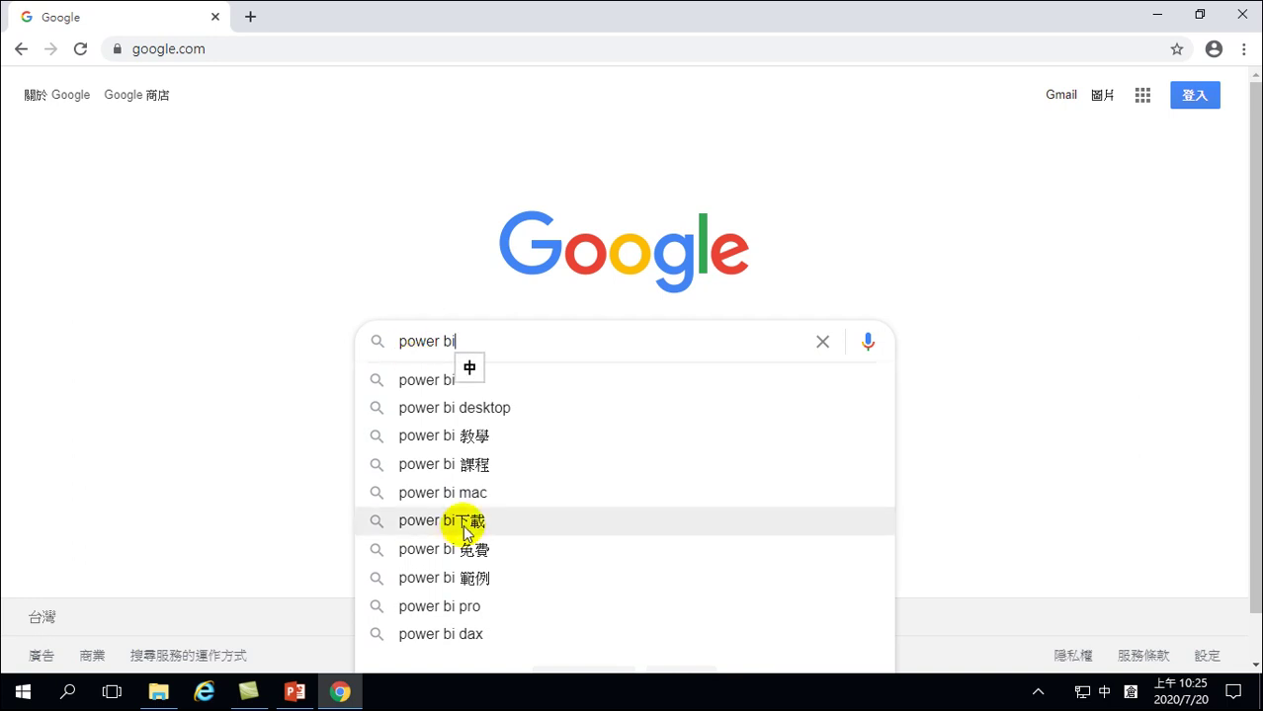
click(469, 528)
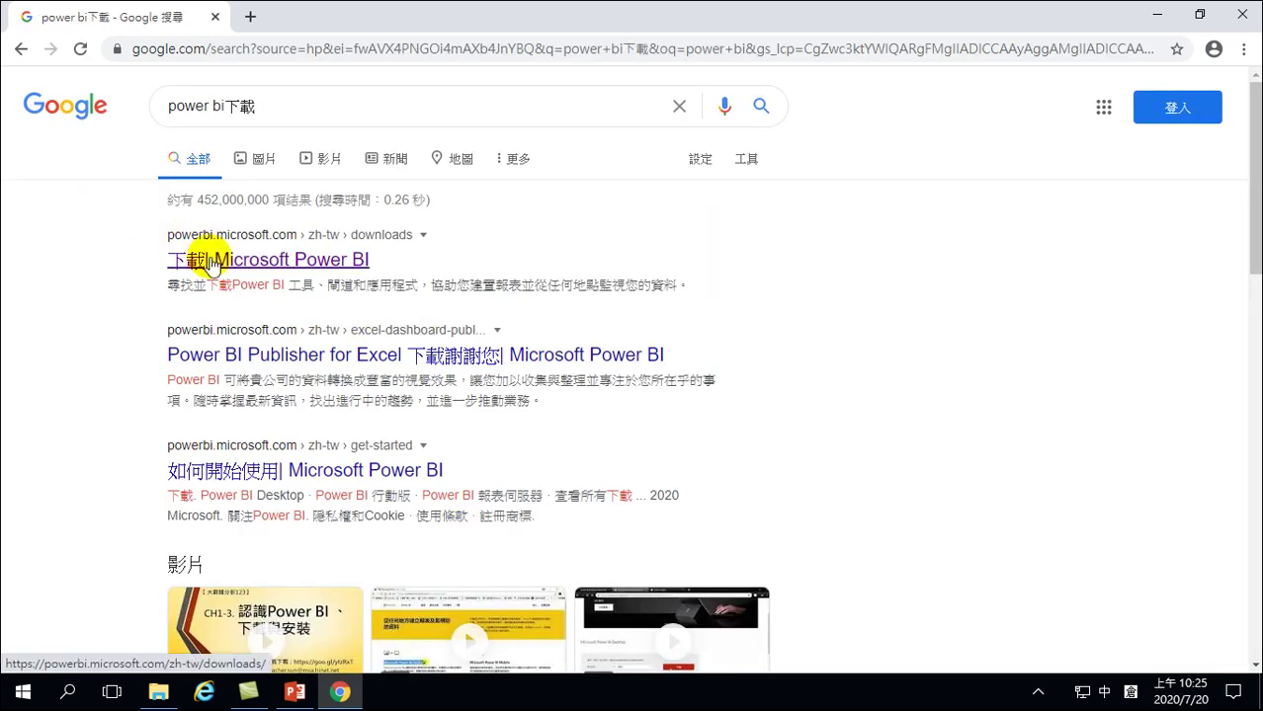
Open the '下載| Microsoft Power BI' result and scroll down to the download cards
click(219, 261)
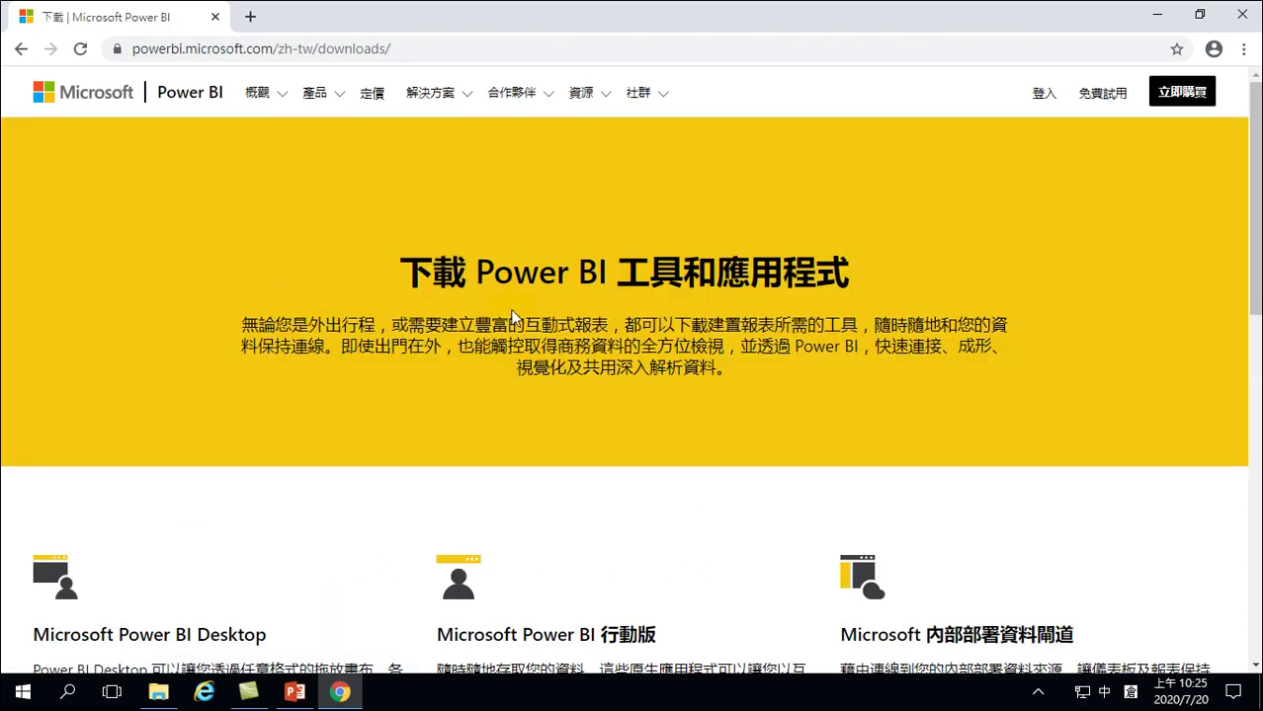
scroll(716, 325, down, 1)
scroll(718, 324, down, 2)
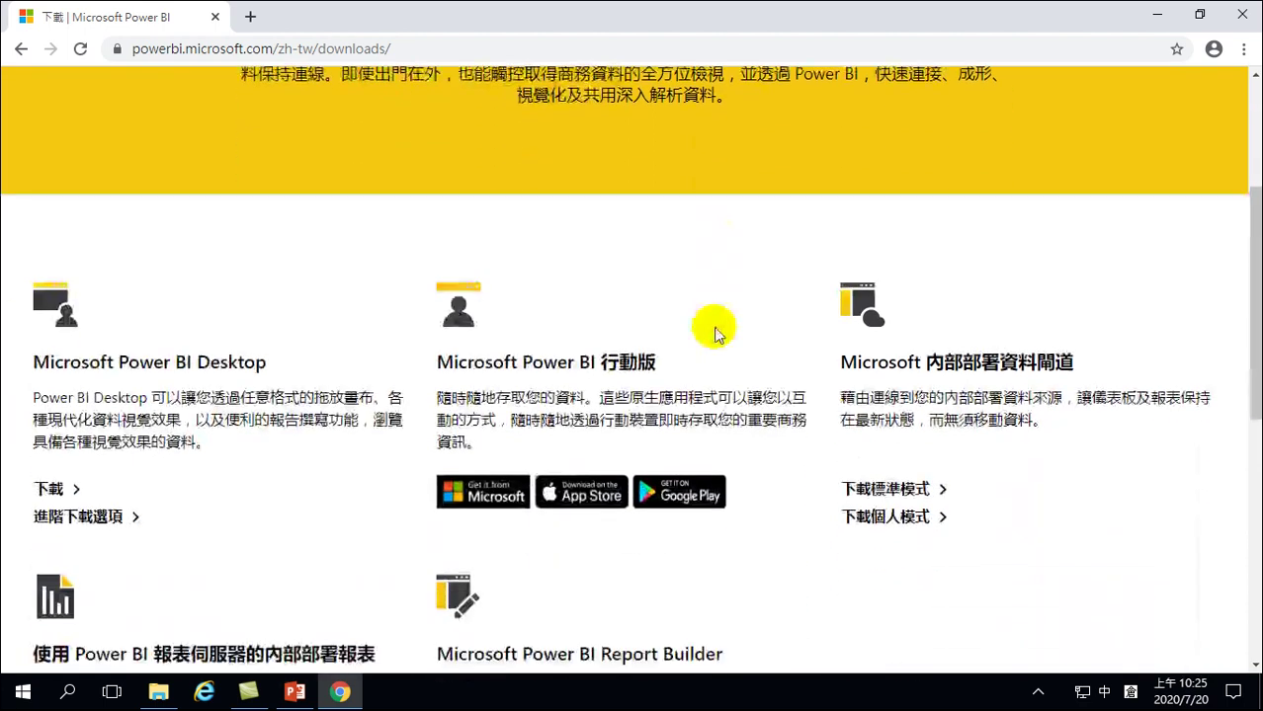
scroll(677, 301, up, 4)
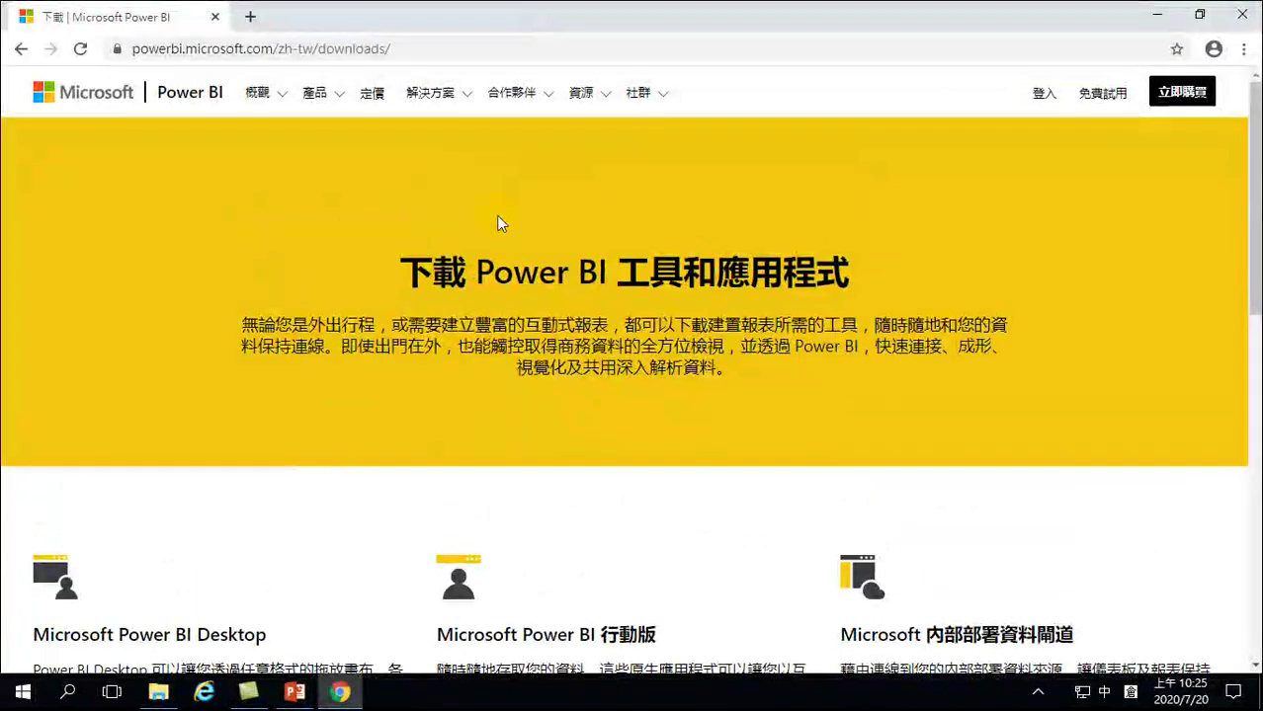
scroll(479, 370, down, 3)
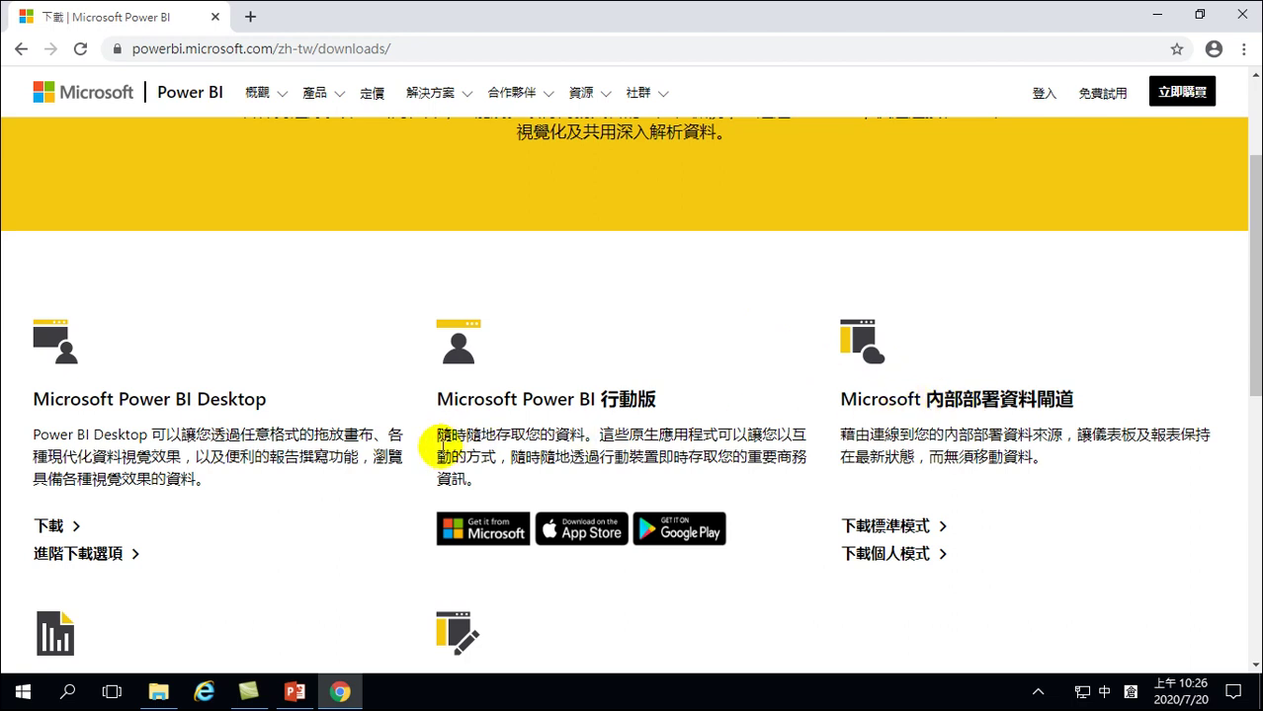
scroll(403, 448, down, 3)
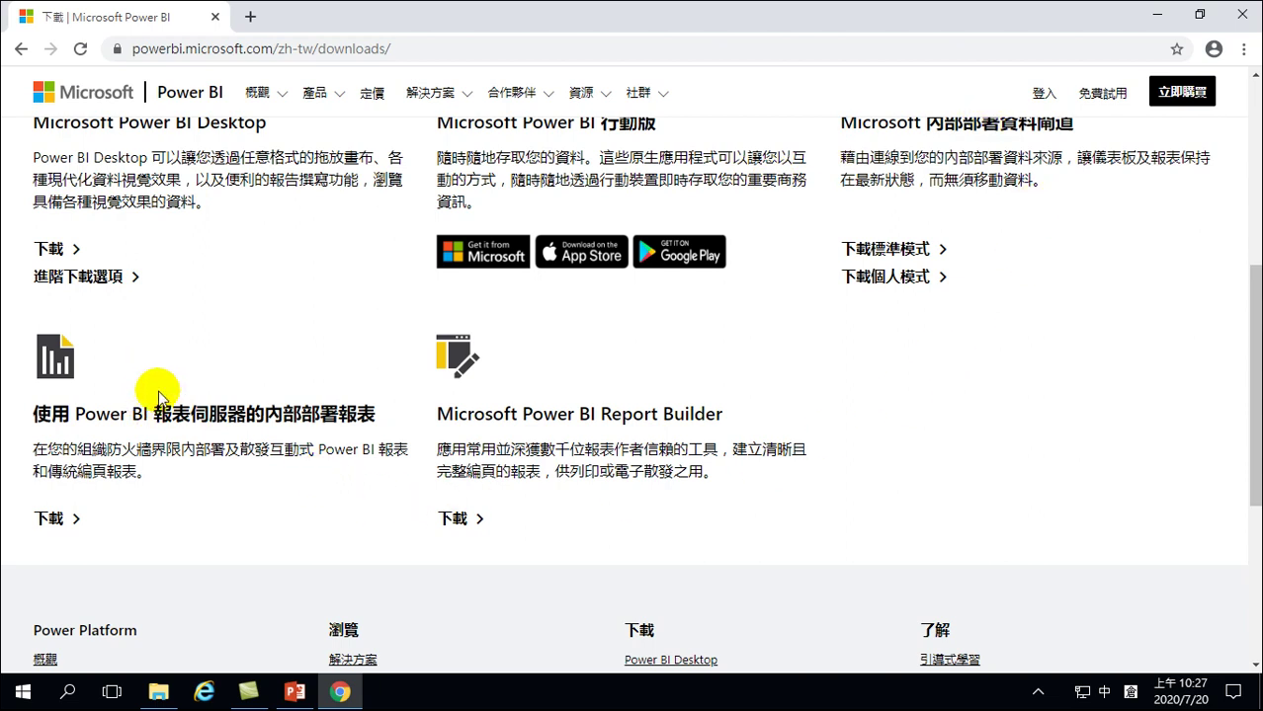
scroll(156, 395, up, 3)
scroll(157, 435, down, 7)
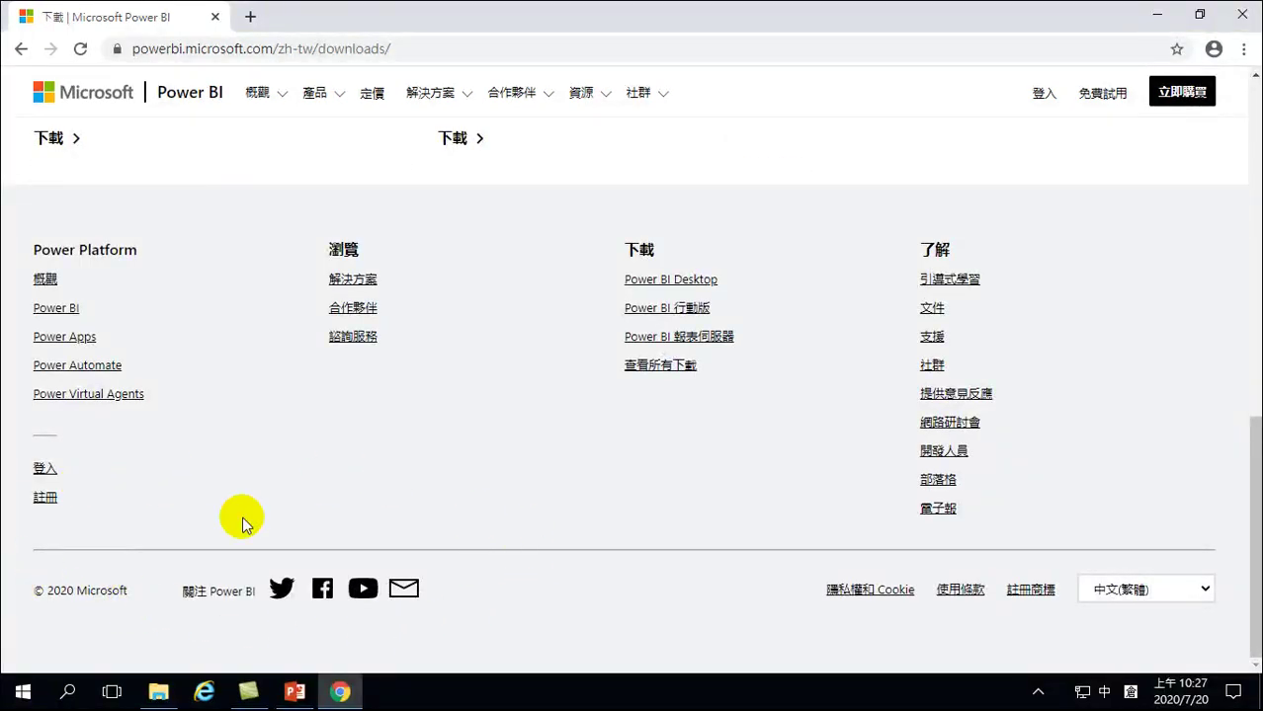
Open Power BI Desktop's 進階下載選項 page on Download Center and scroll to the language selector
scroll(409, 469, up, 6)
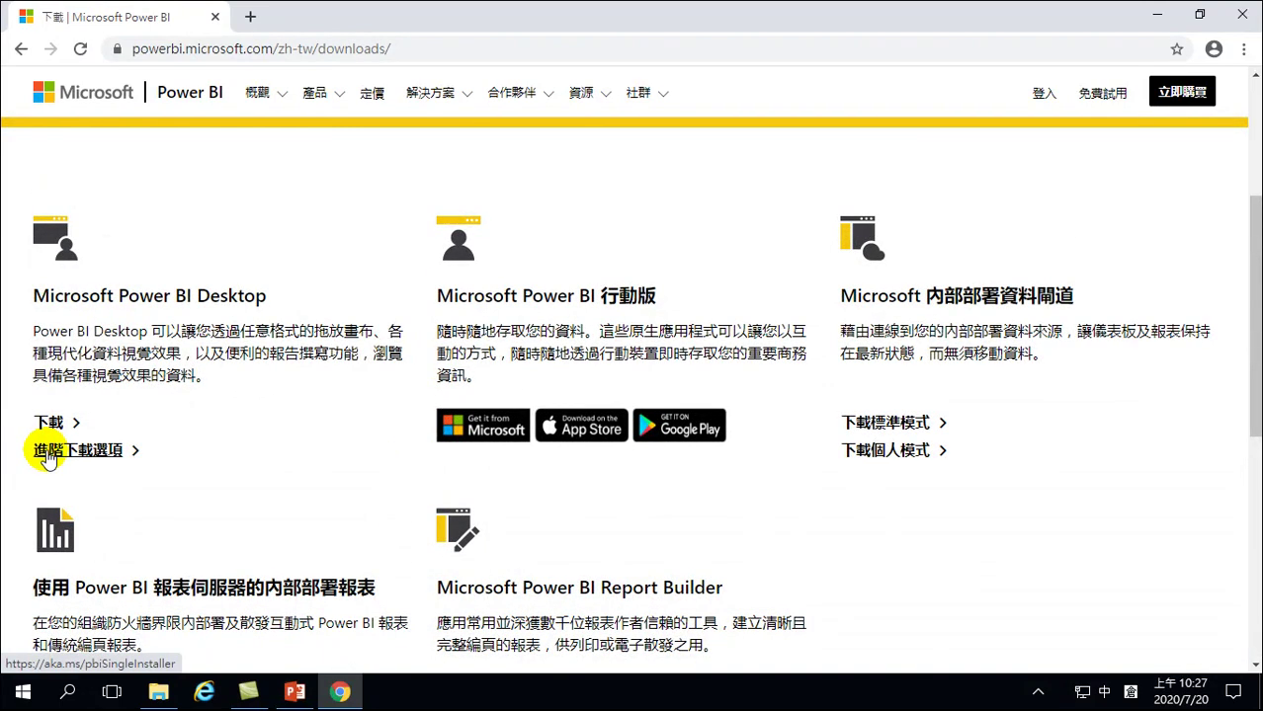
click(48, 454)
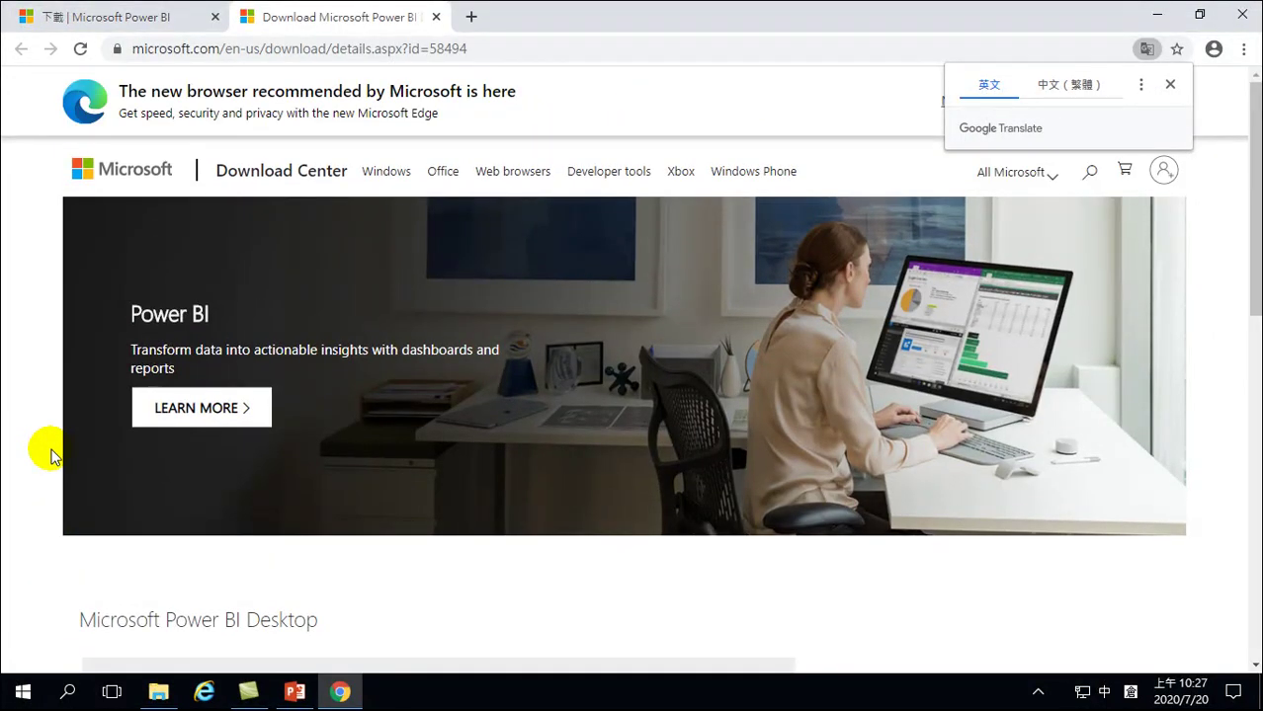
scroll(330, 474, down, 4)
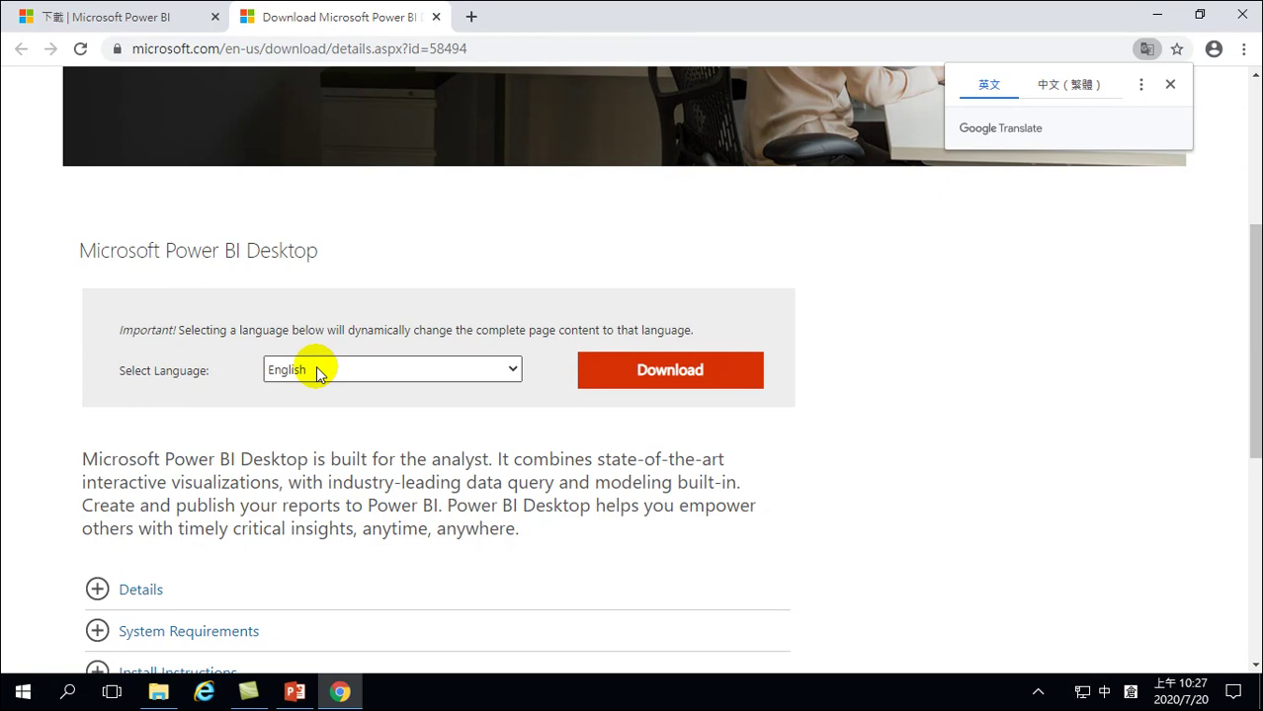
Switch the Download Center language to Chinese (Traditional) and scroll down to the download offer
click(318, 374)
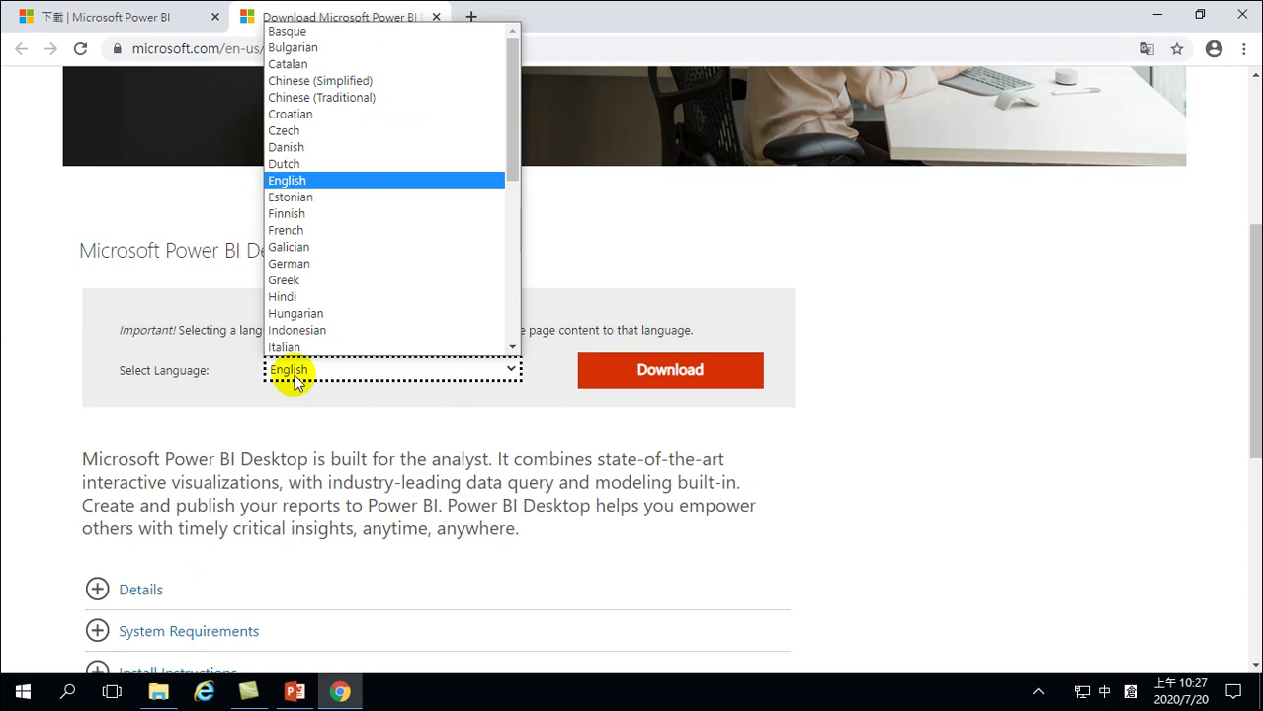
click(338, 107)
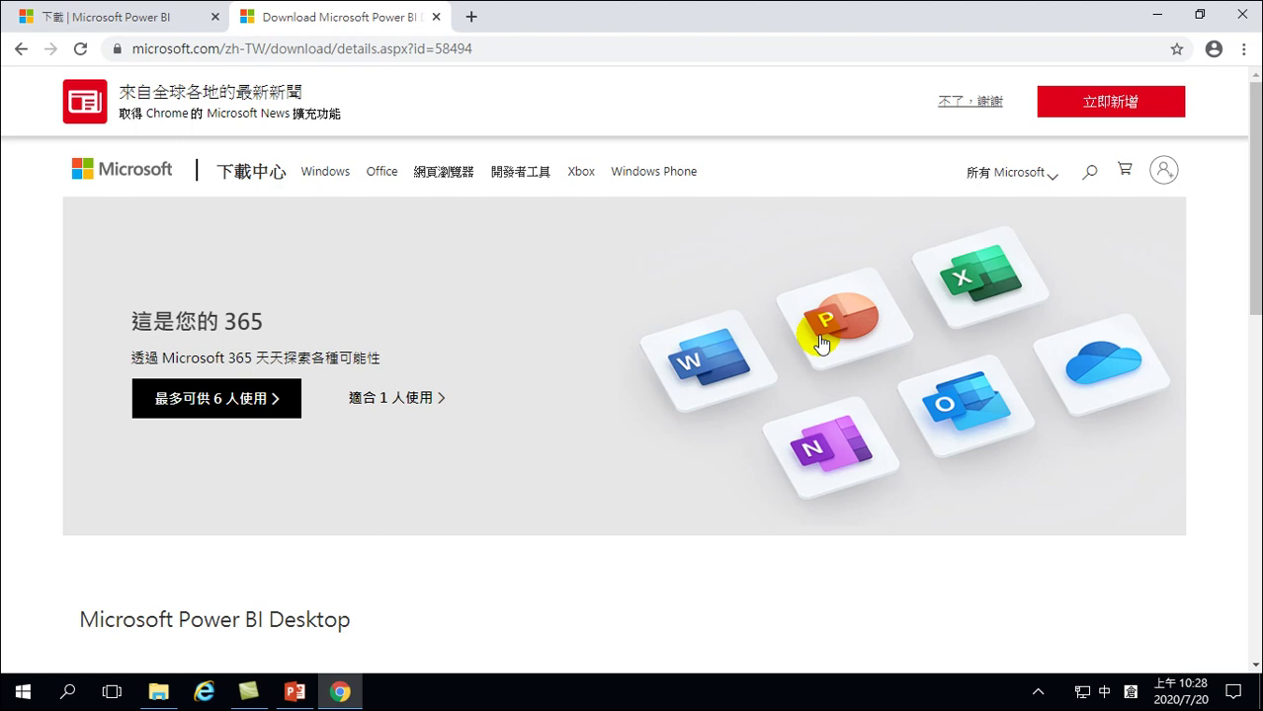
scroll(485, 431, down, 4)
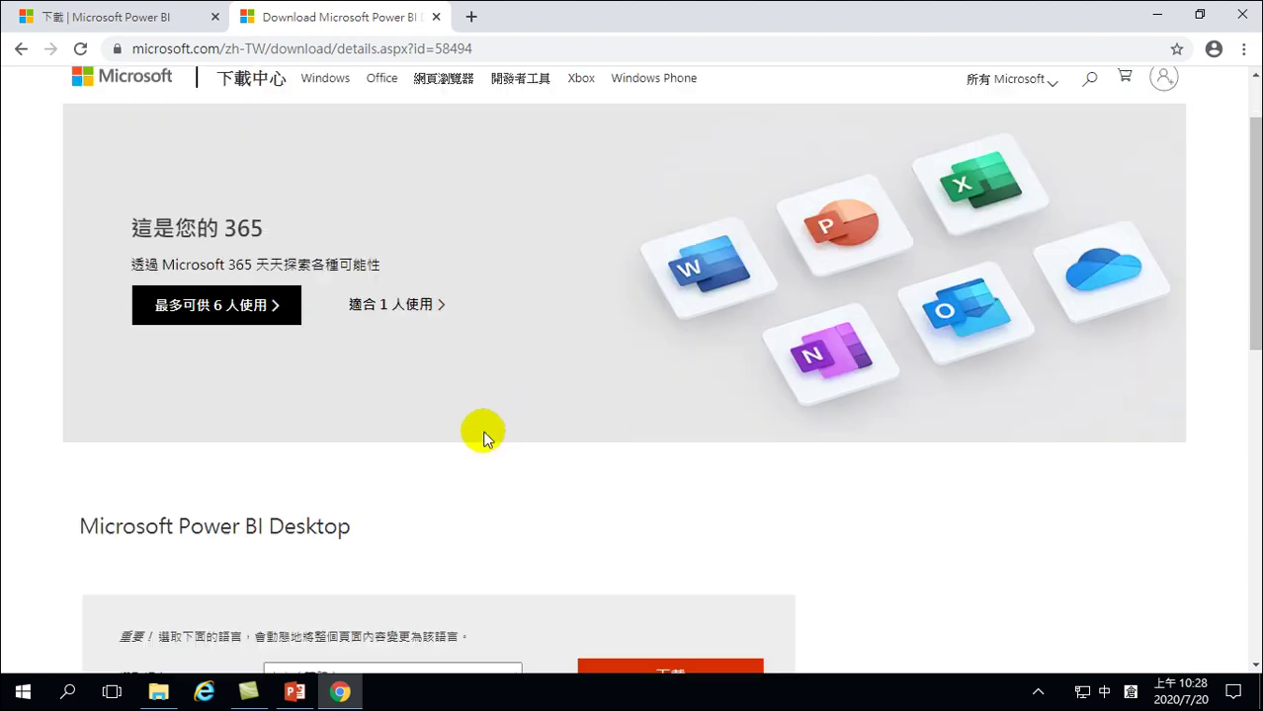
Download PBIDesktopSetup_x64.exe (290.1 MB) instead of PBIDesktopSetup.exe, then close Chrome
click(677, 397)
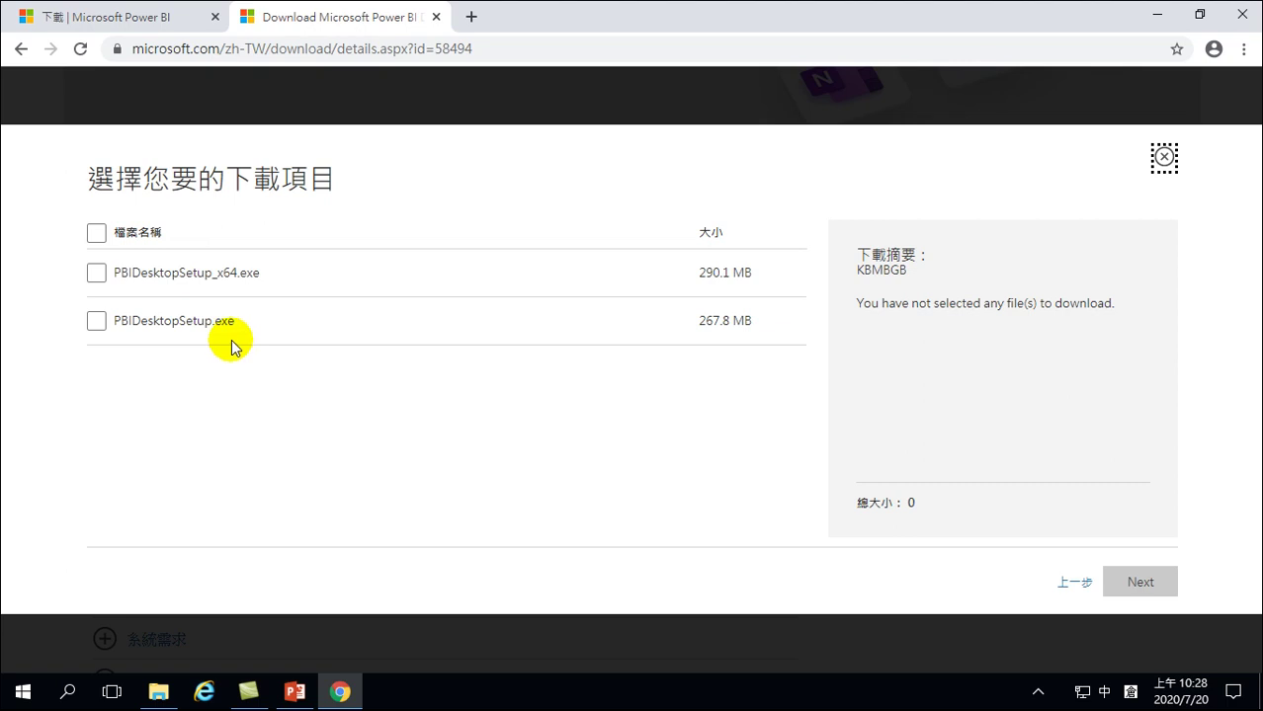
click(95, 321)
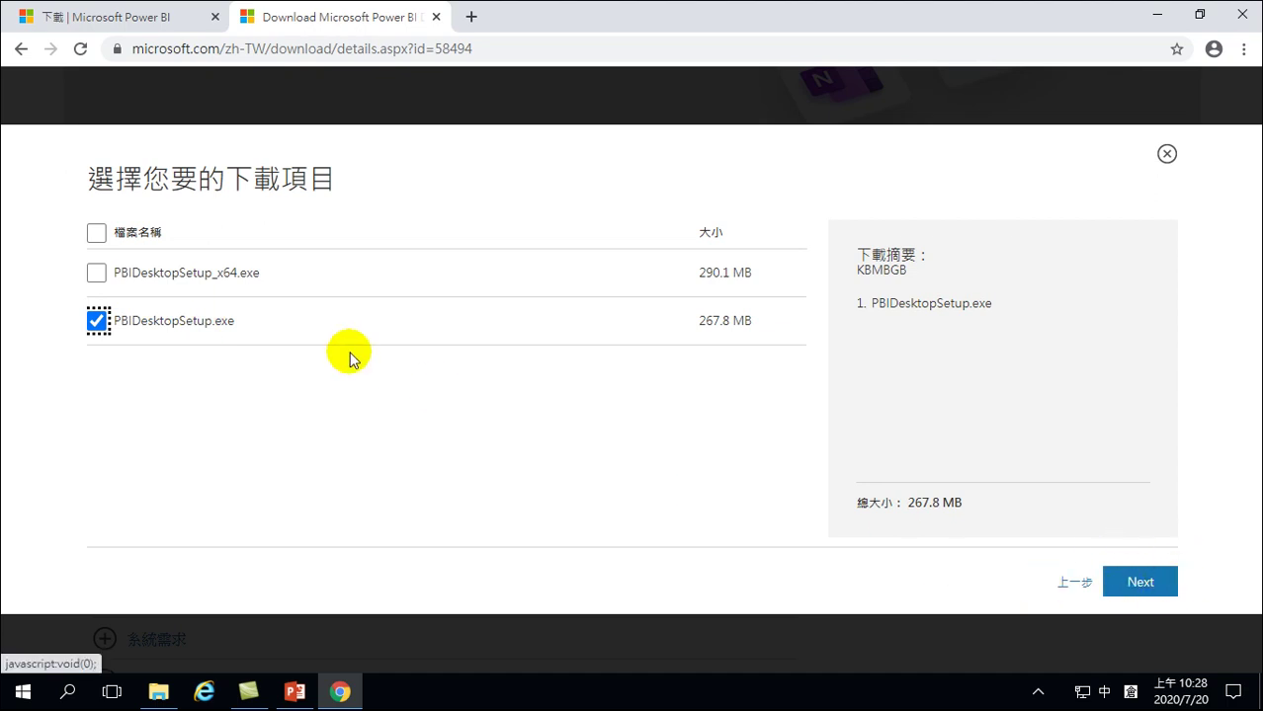
click(97, 321)
click(97, 273)
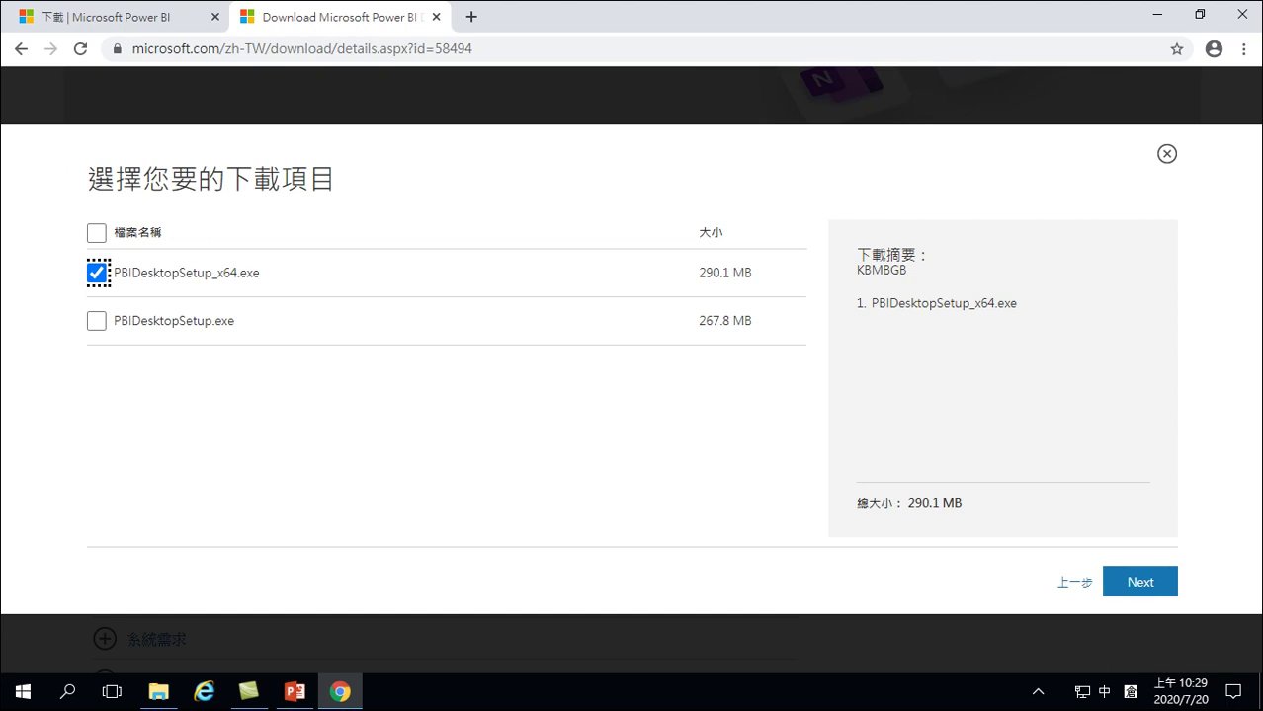
click(1242, 13)
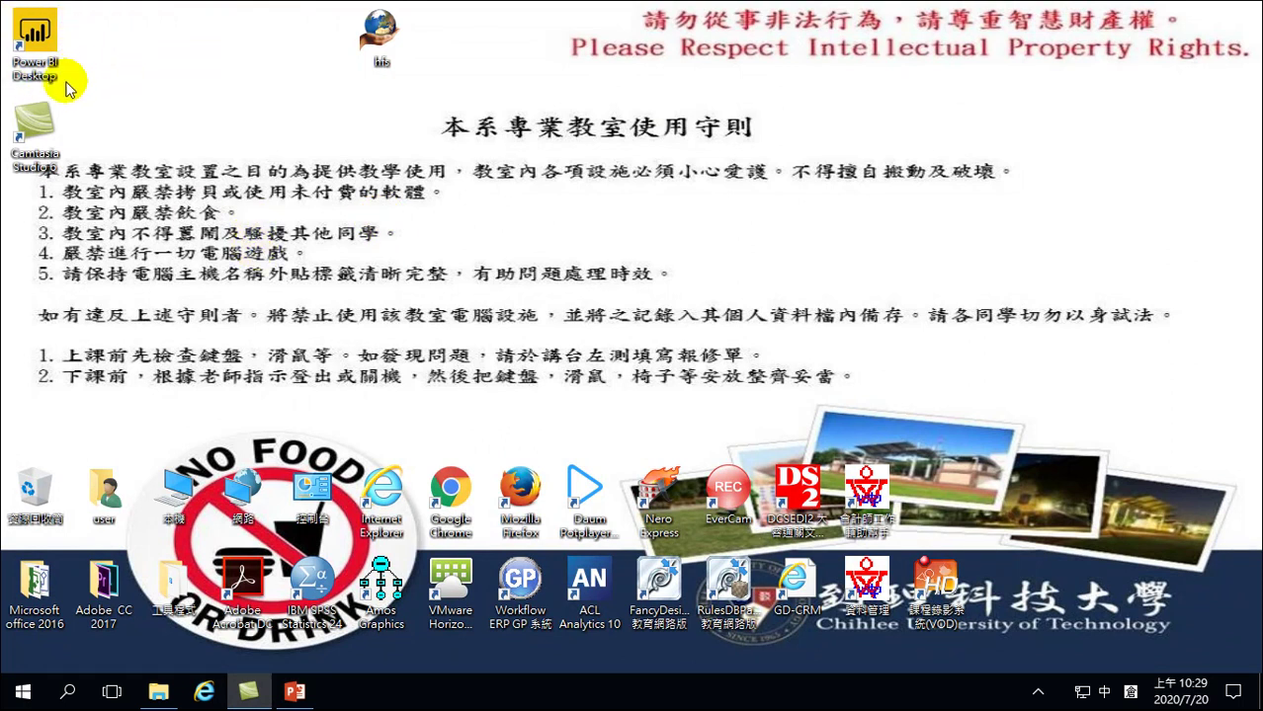
Launch Power BI Desktop from its desktop shortcut and wait for the welcome screen
click(28, 40)
double_click(27, 40)
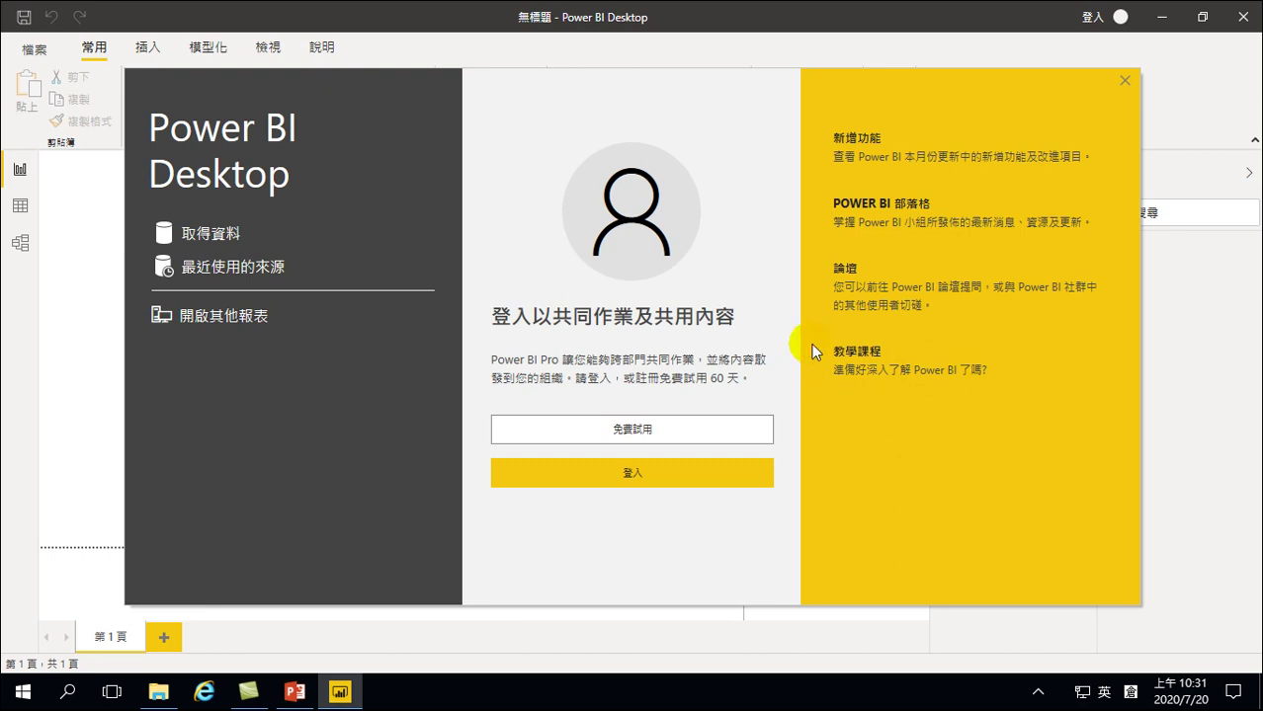
Dismiss the welcome screen, minimize Power BI Desktop, and restore it from the taskbar
click(1125, 81)
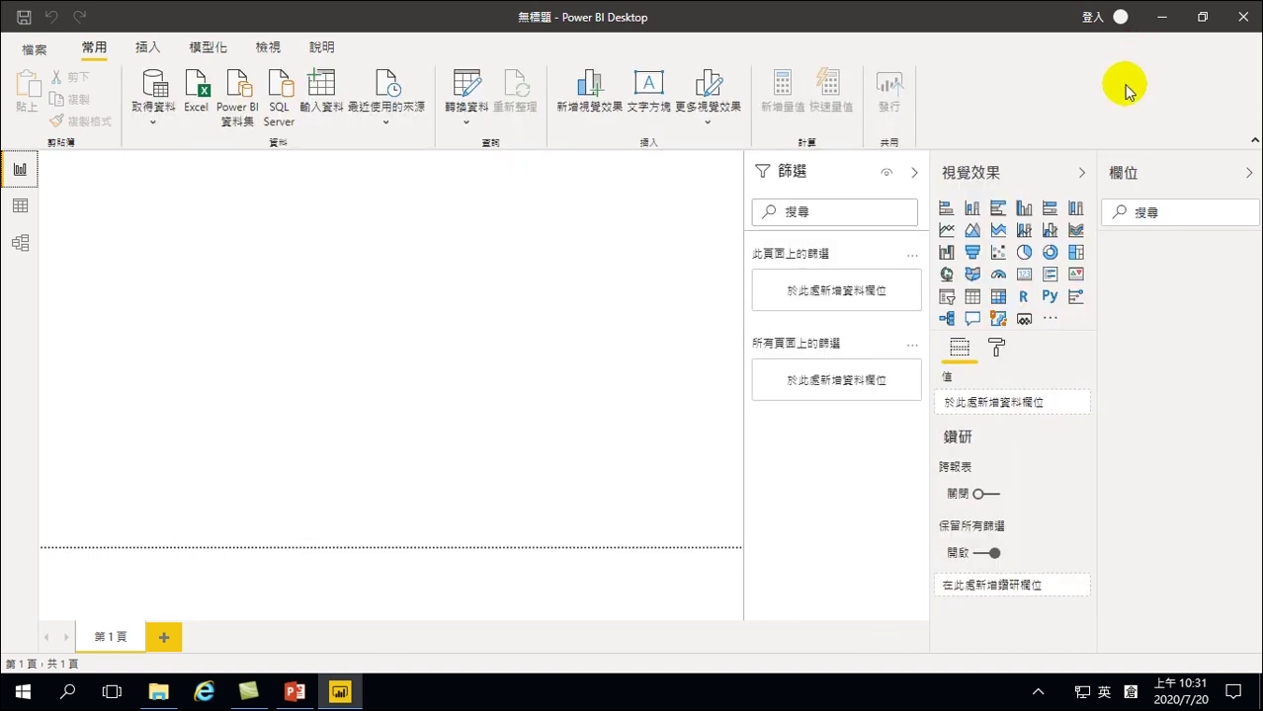
click(1161, 17)
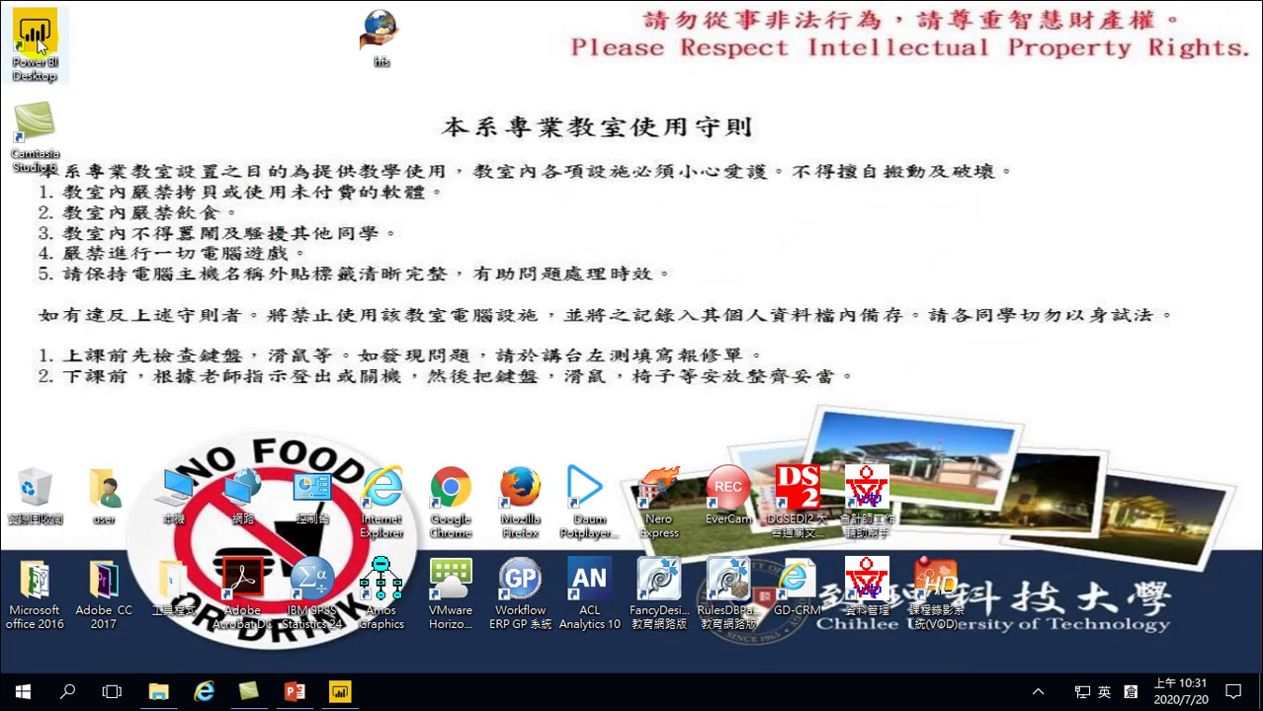
click(339, 692)
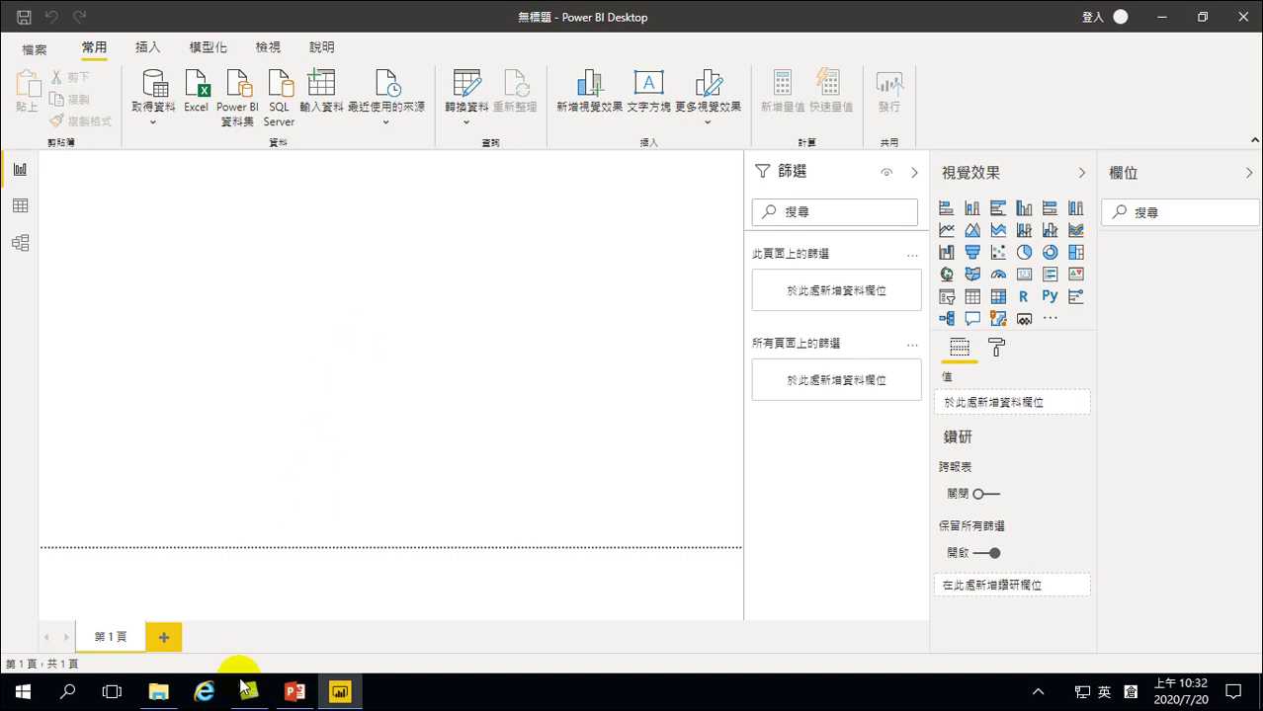
mouse_move(275, 697)
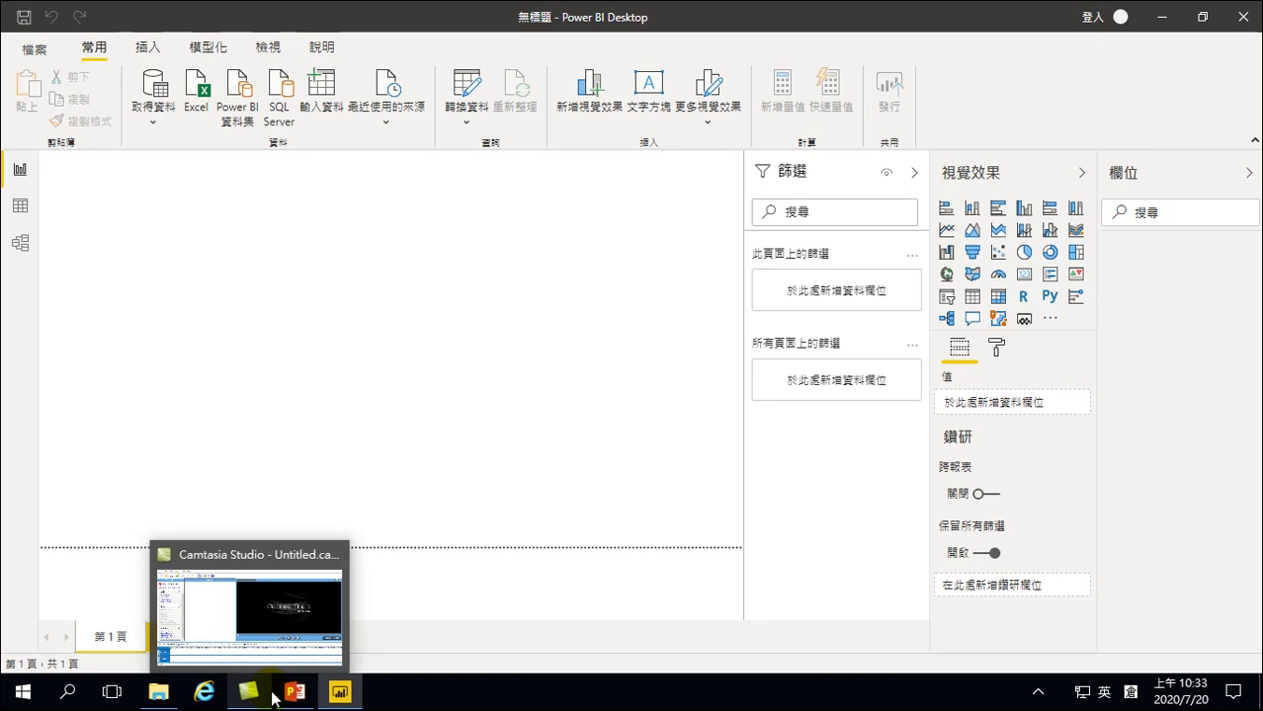
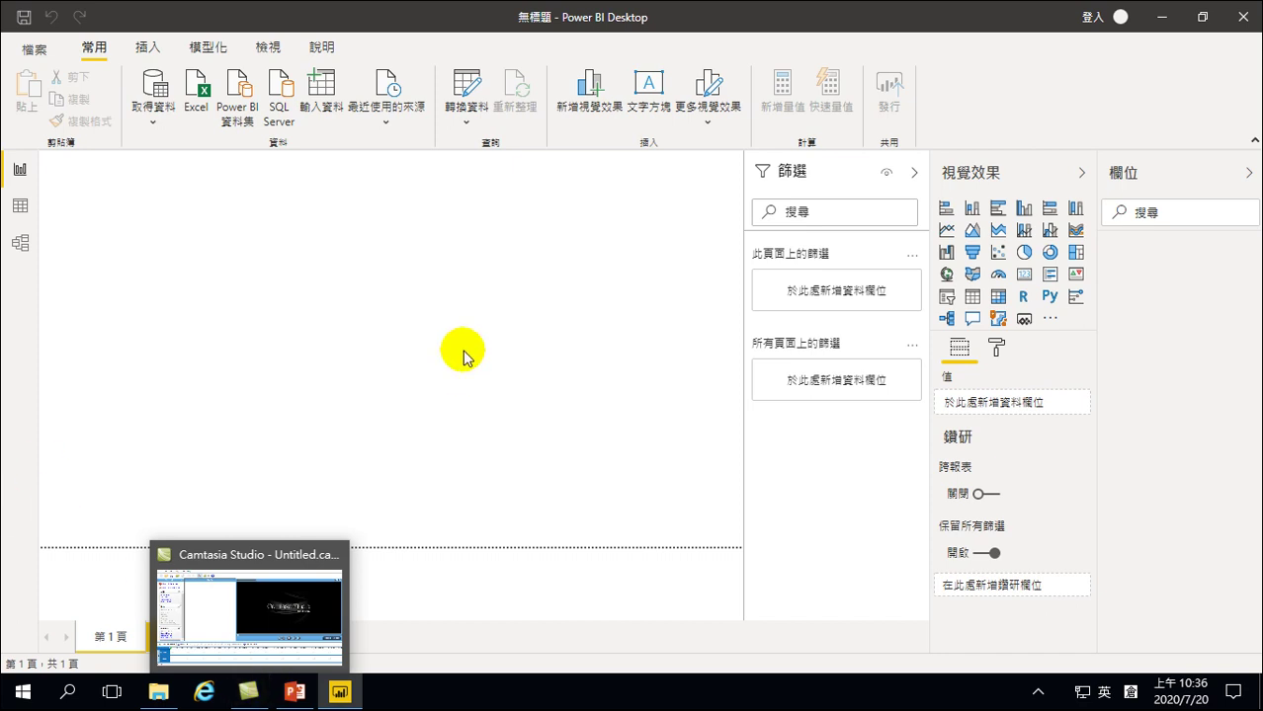
Switch from the report canvas to Data view, then to the empty Model view
click(423, 327)
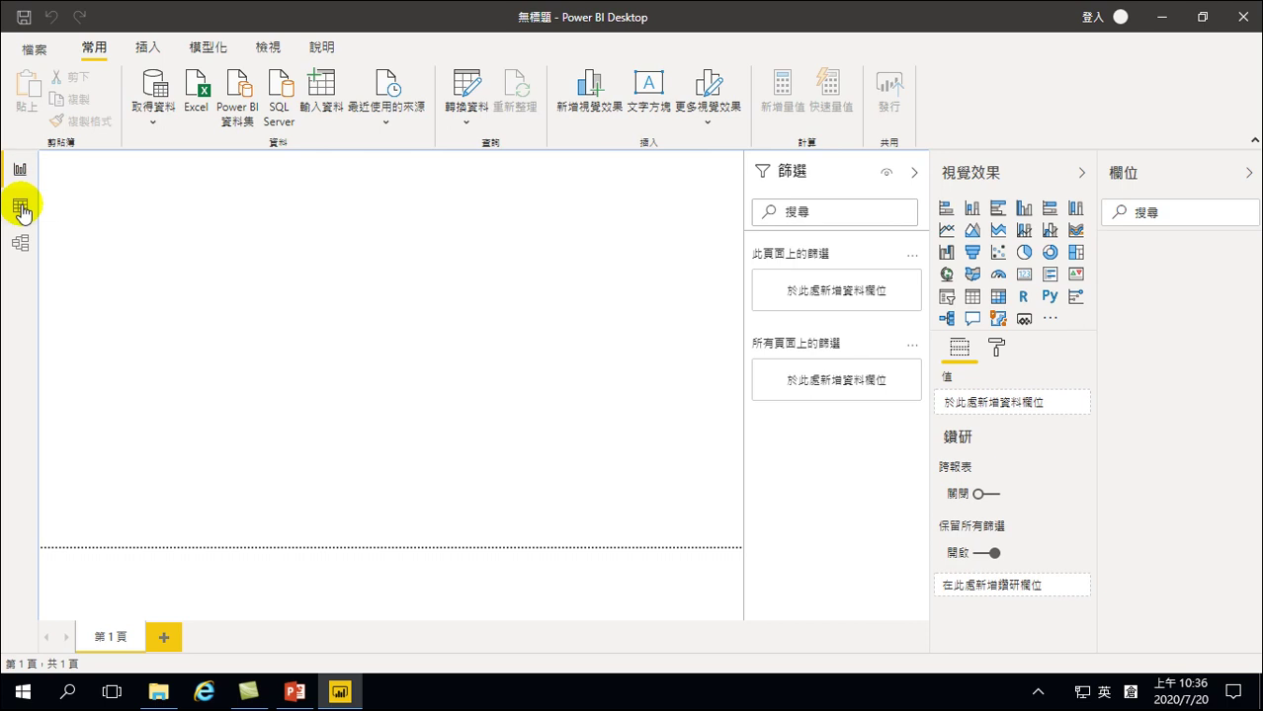
click(19, 203)
click(20, 245)
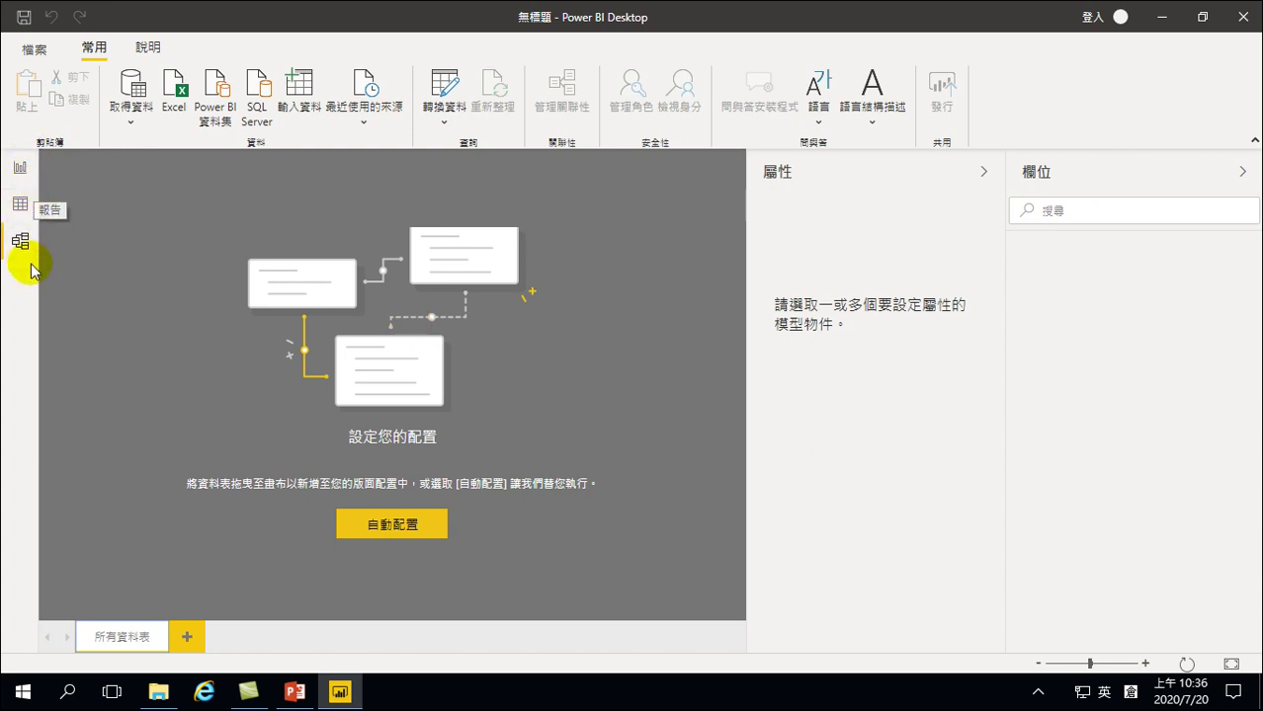
Return to the Report view canvas
click(18, 170)
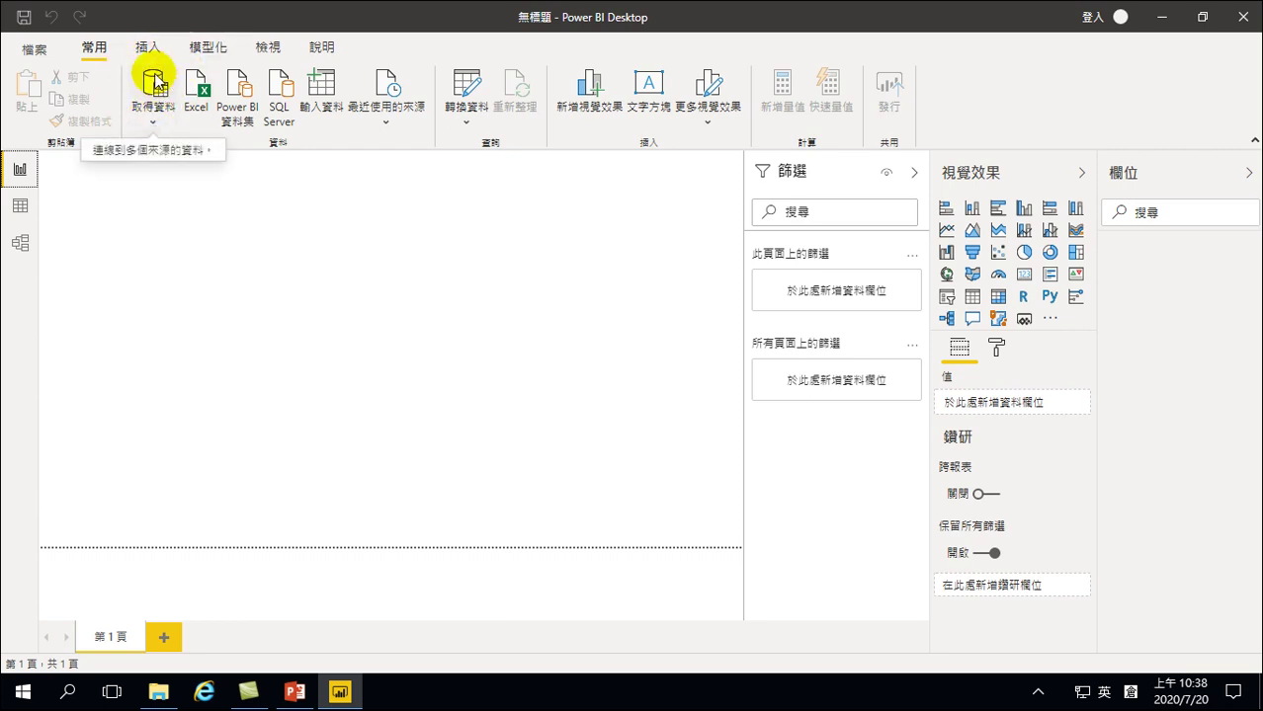
Dismiss the full Get Data (取得資料) chooser and show the common data sources list instead
click(156, 85)
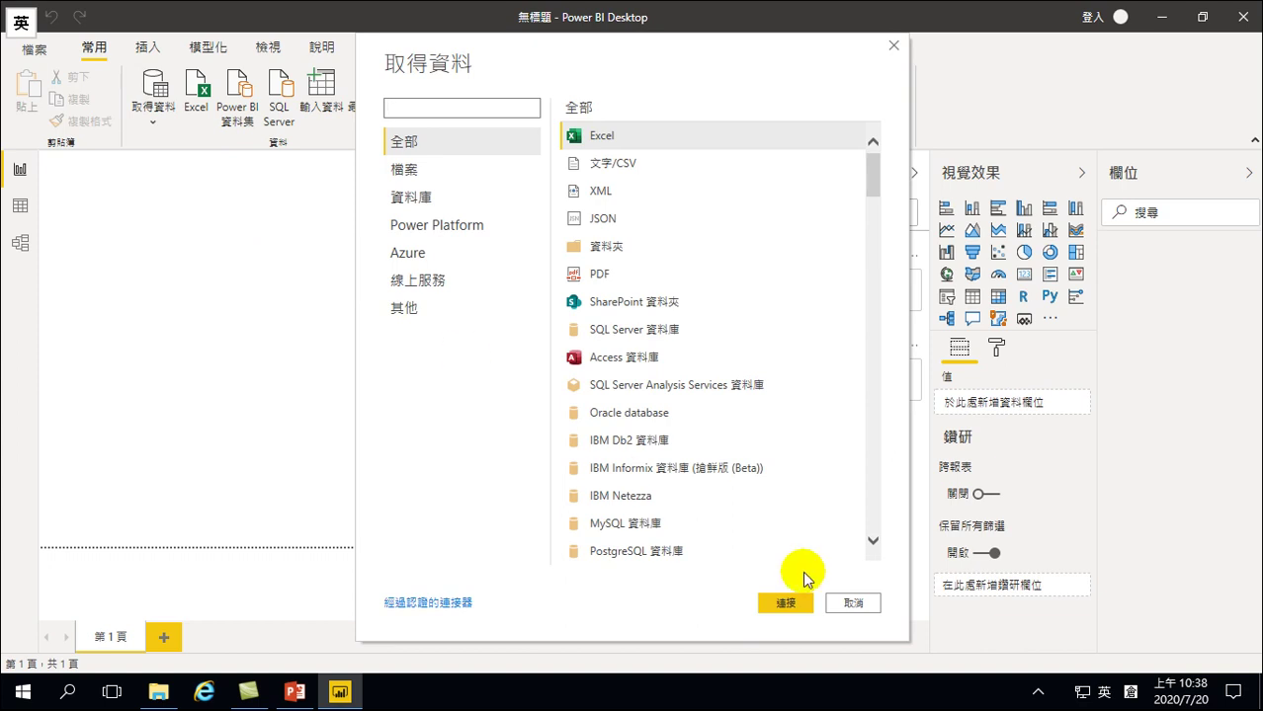
click(856, 605)
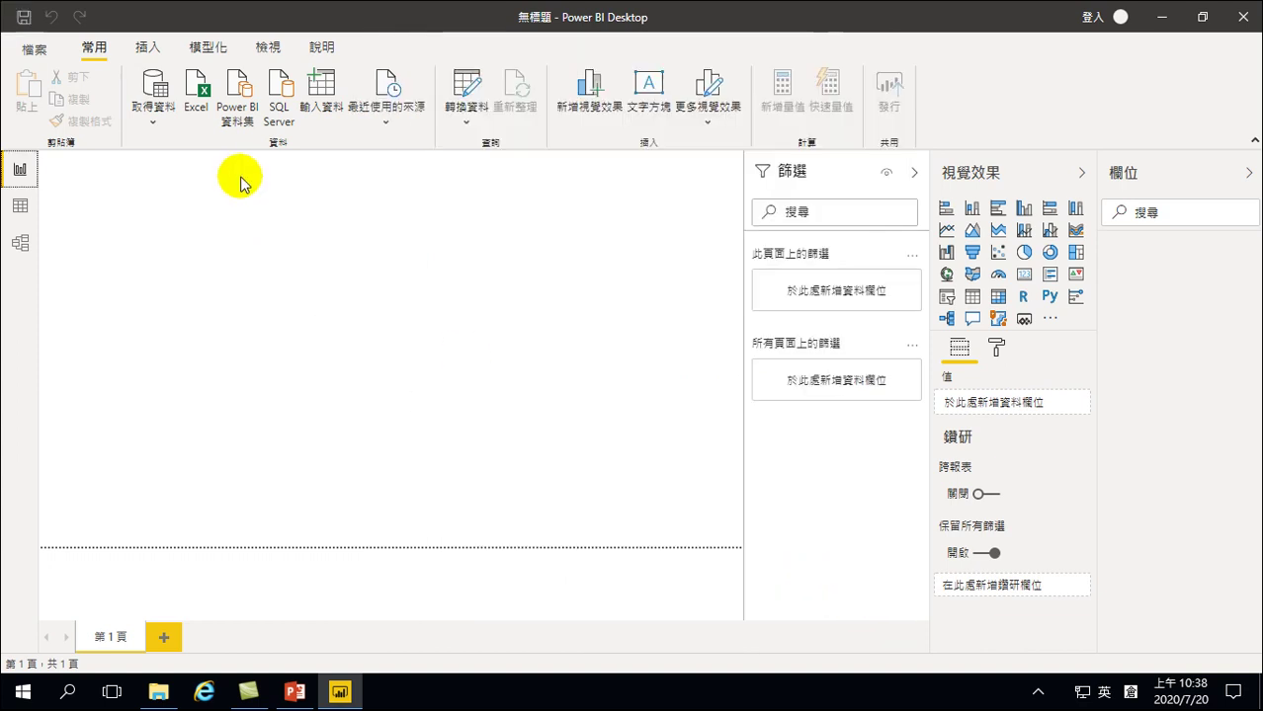
click(150, 125)
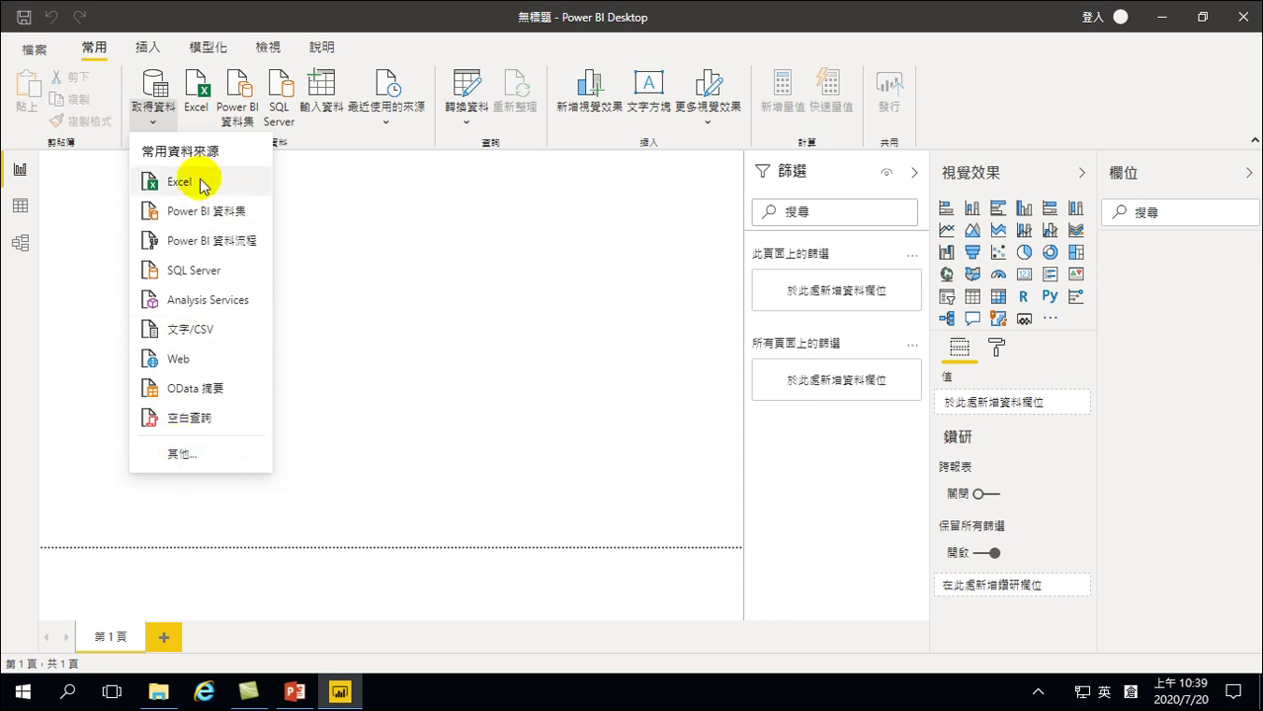
Import the Text/CSV file 美國超市銷貨資料CSV from the 下載 folder
click(192, 337)
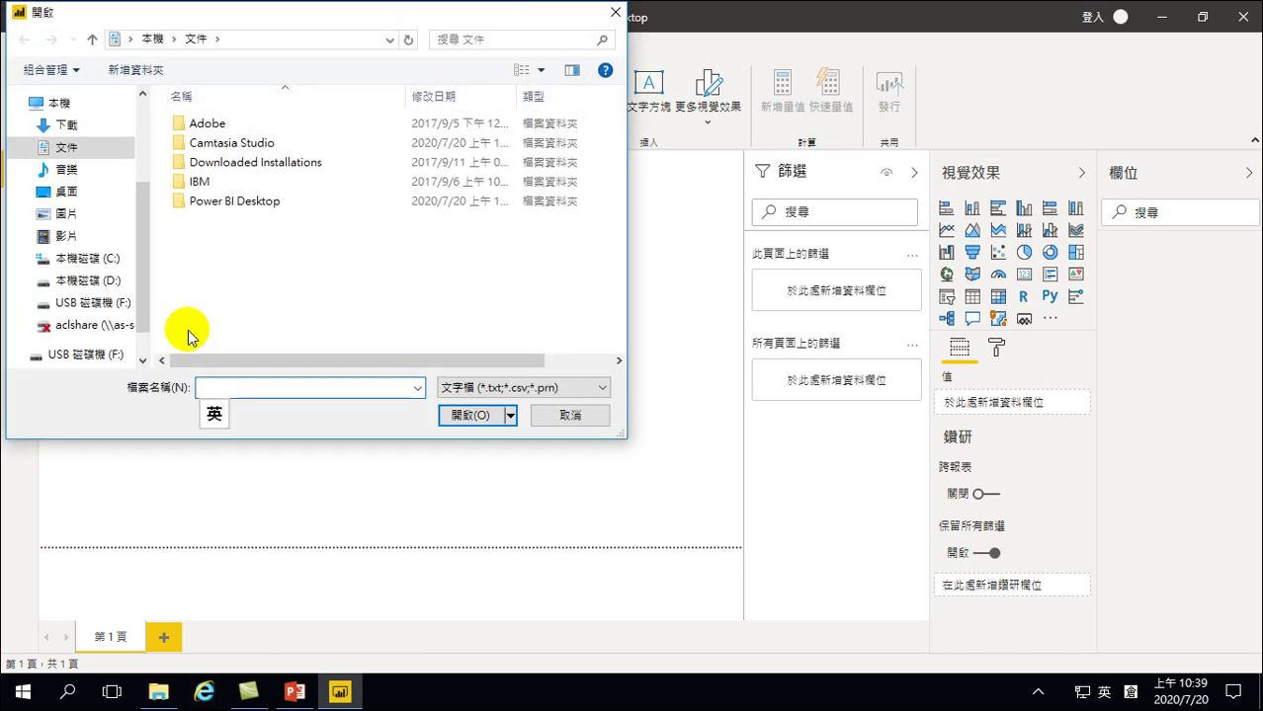
drag(219, 23, 337, 109)
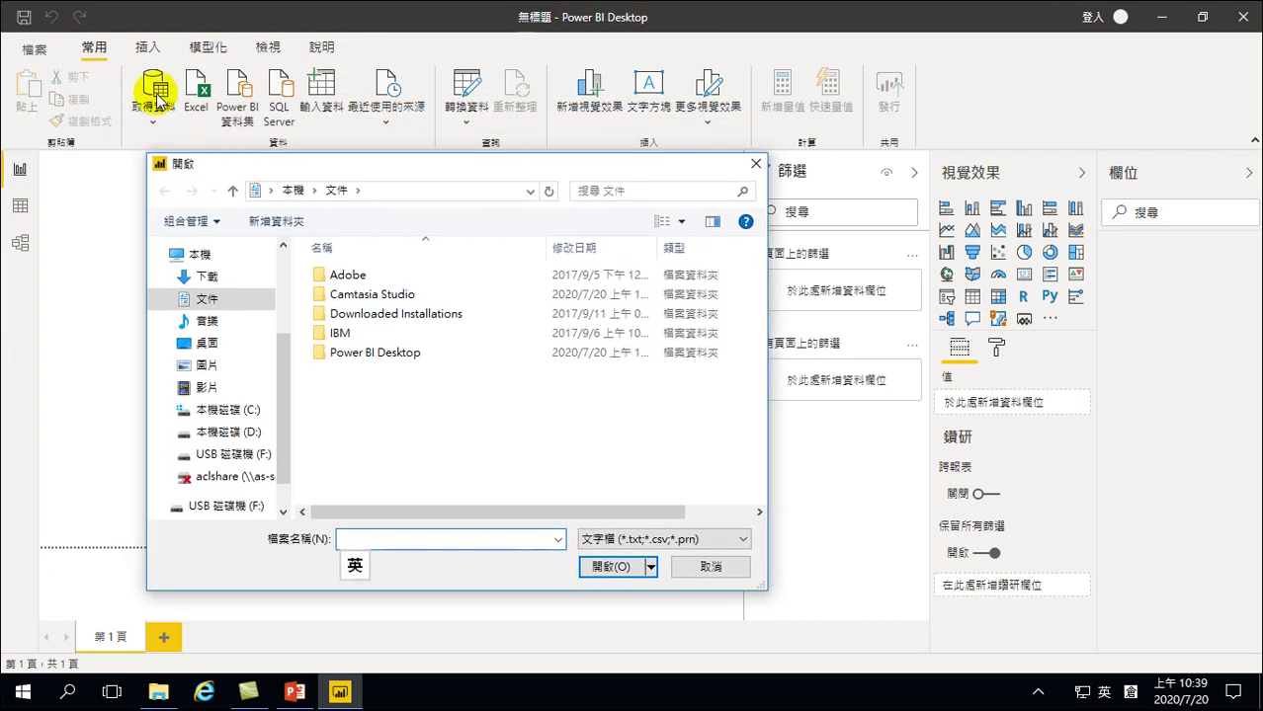
click(205, 279)
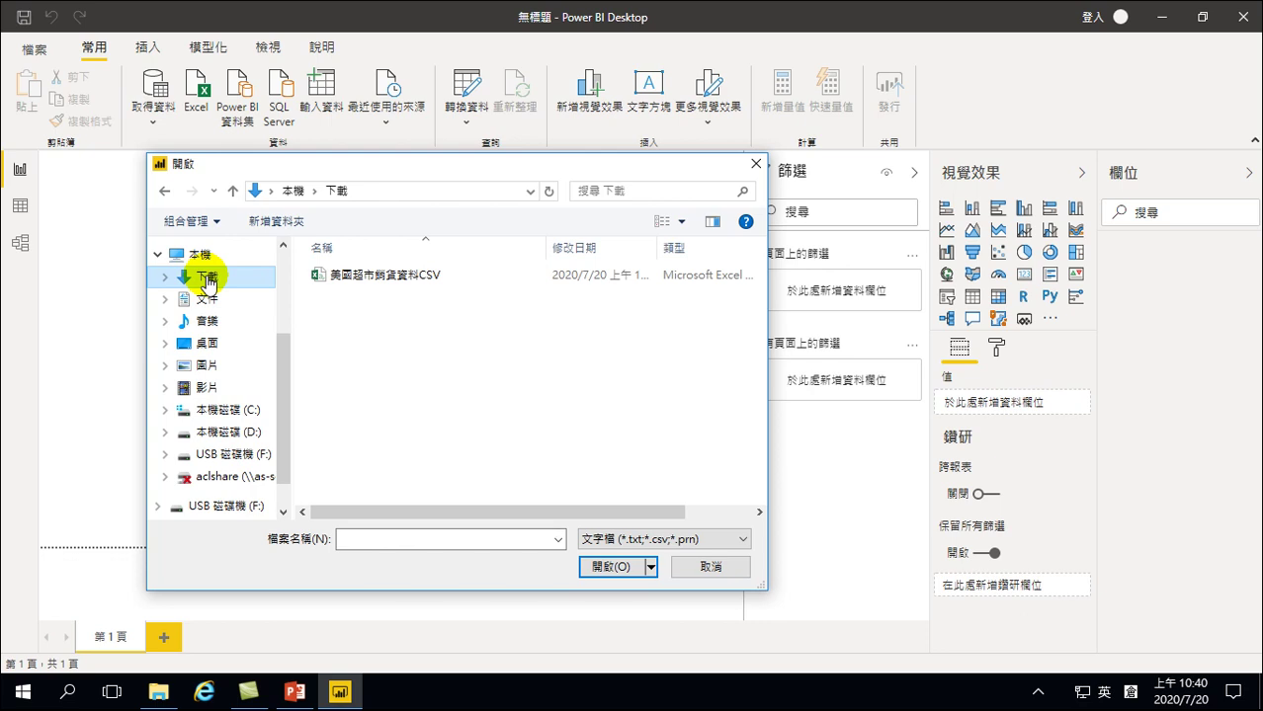
click(367, 276)
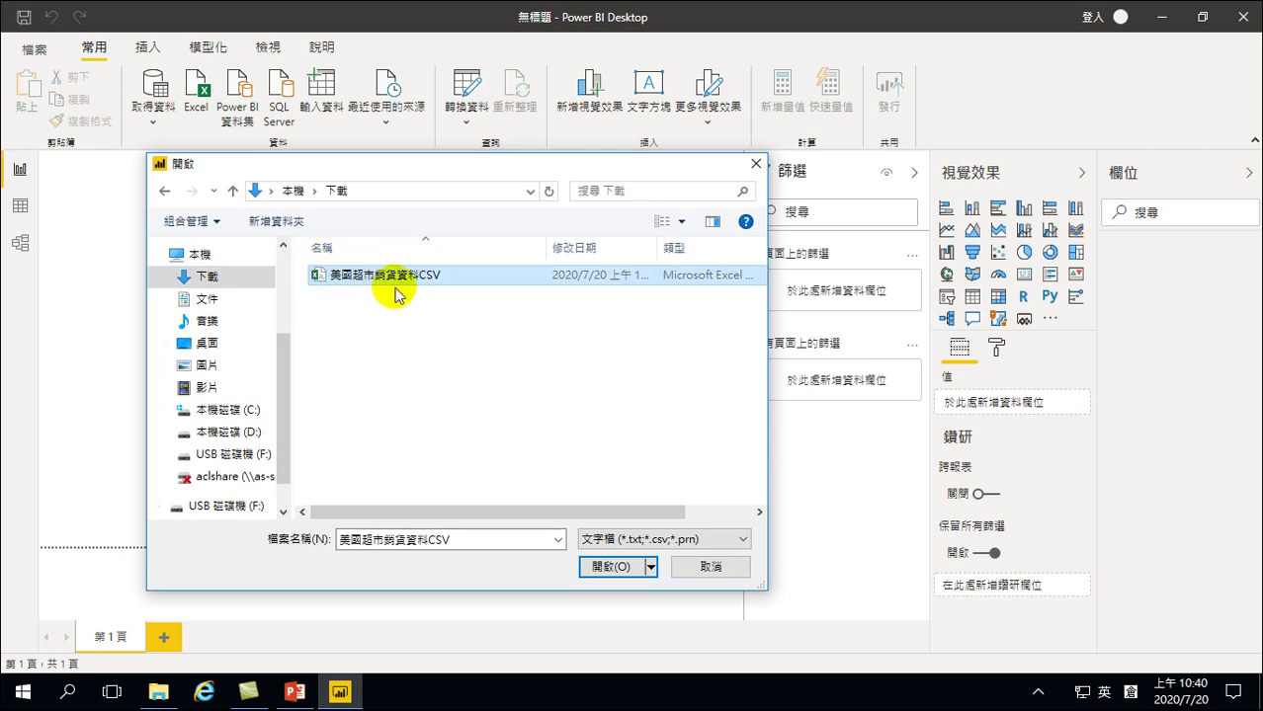
click(607, 566)
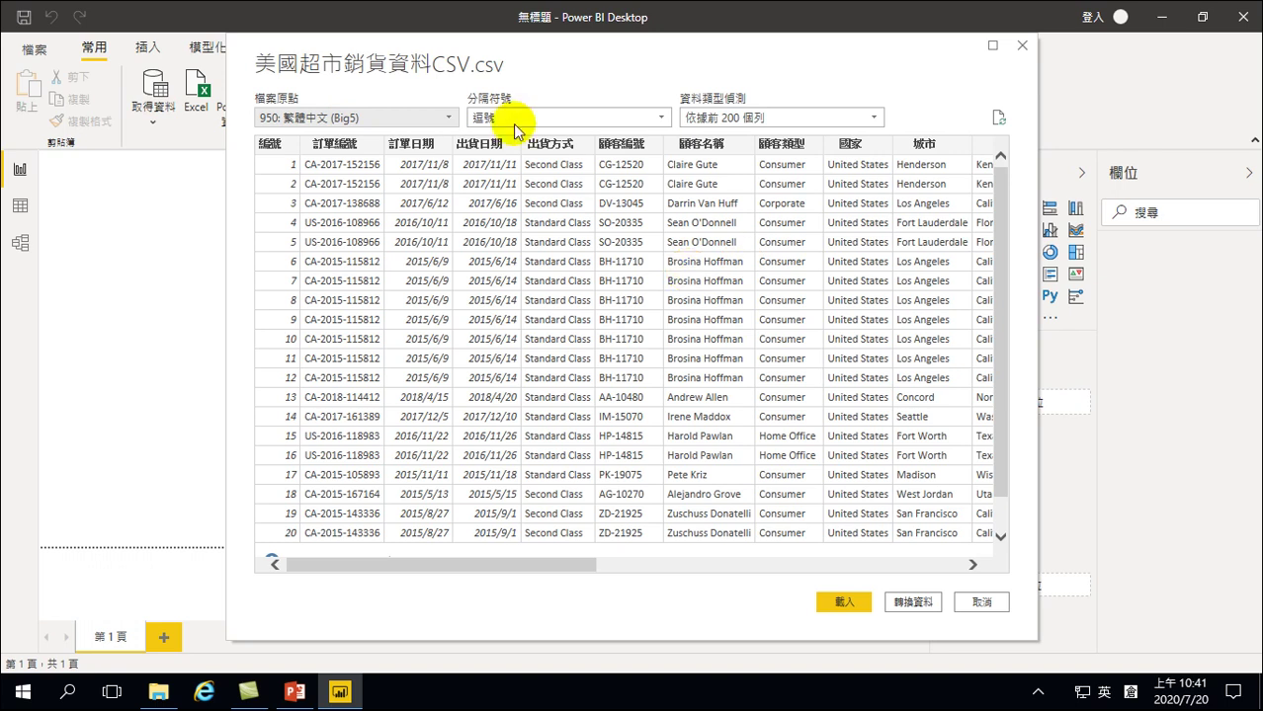
Keep the 950 Big5 file origin and load the 美國超市銷貨資料CSV data
click(446, 118)
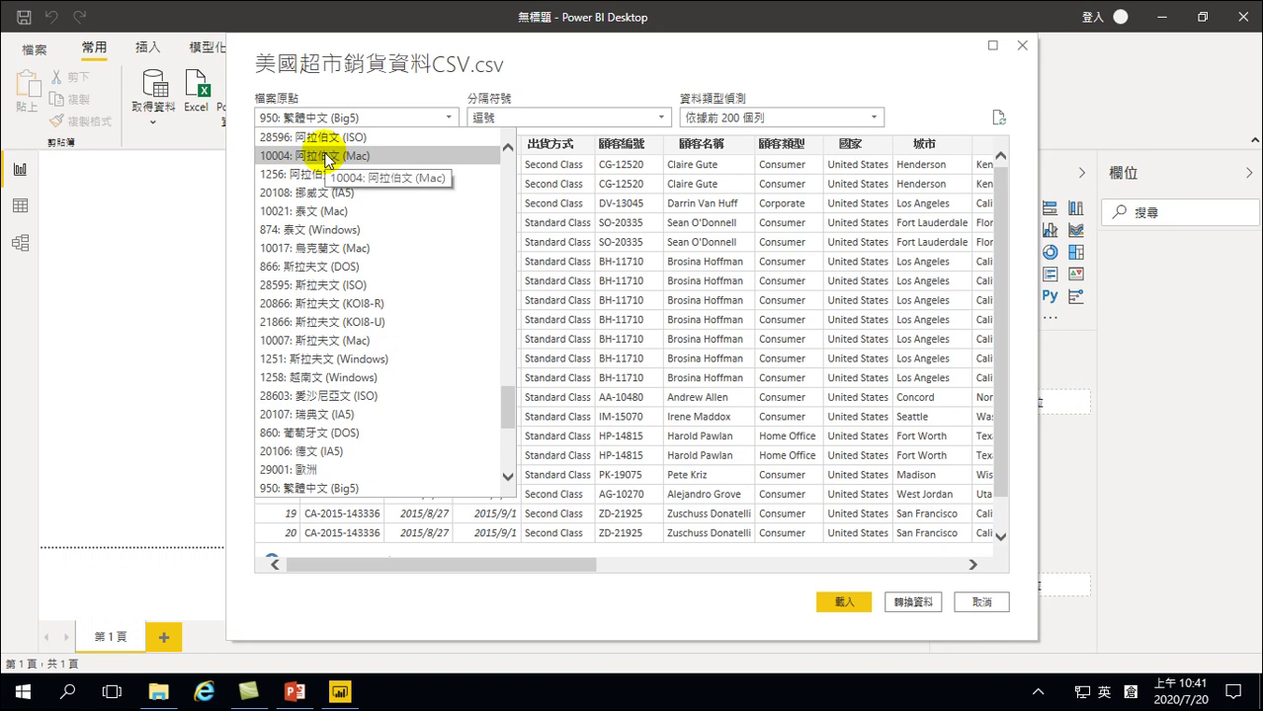
click(237, 386)
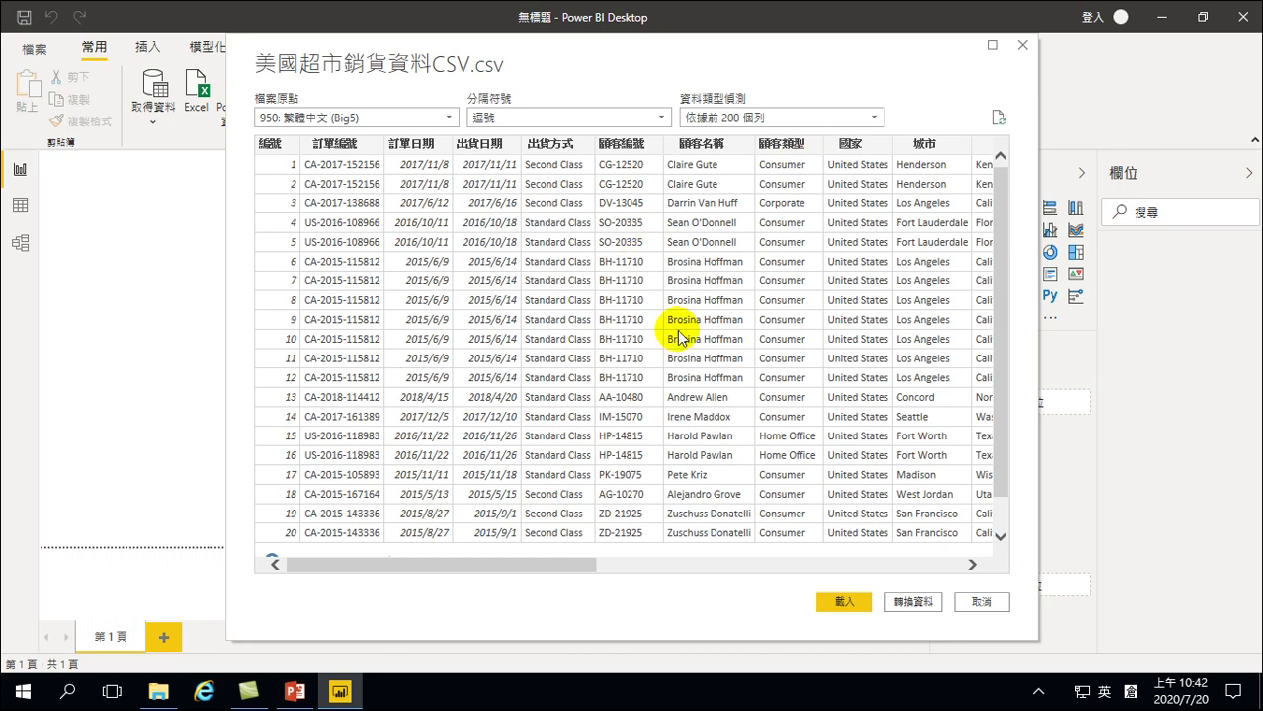
click(841, 601)
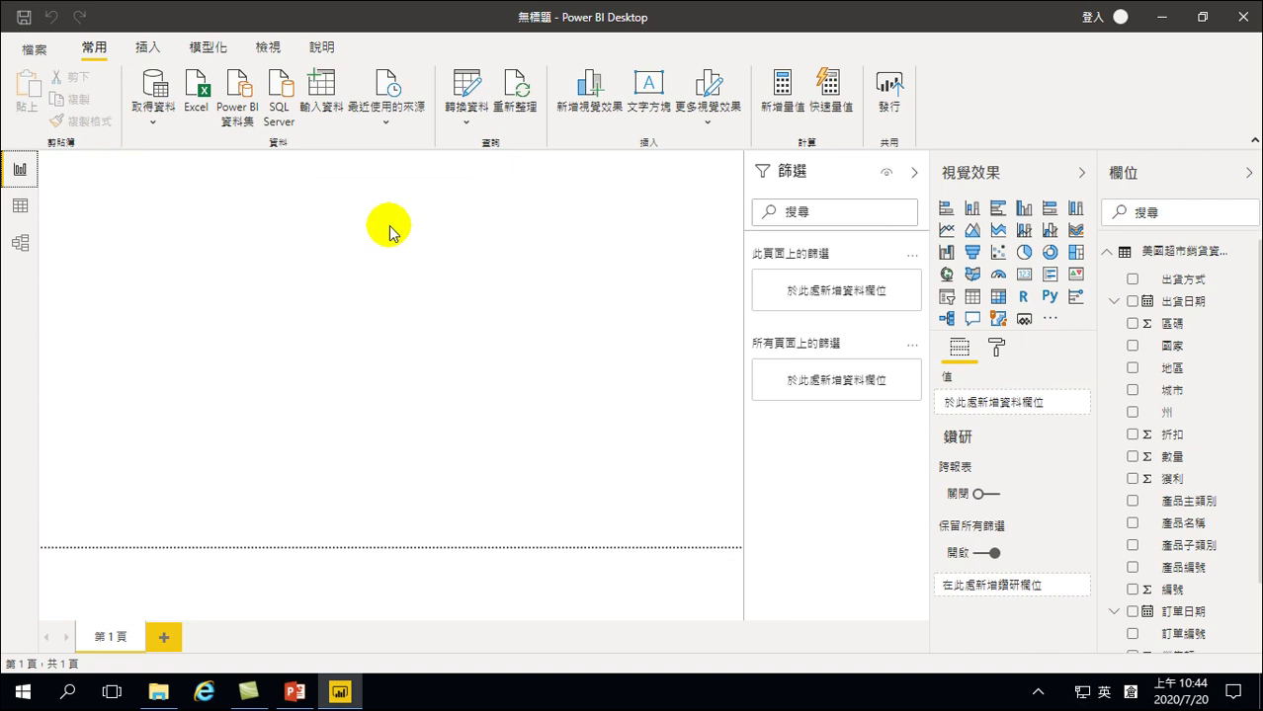
click(21, 208)
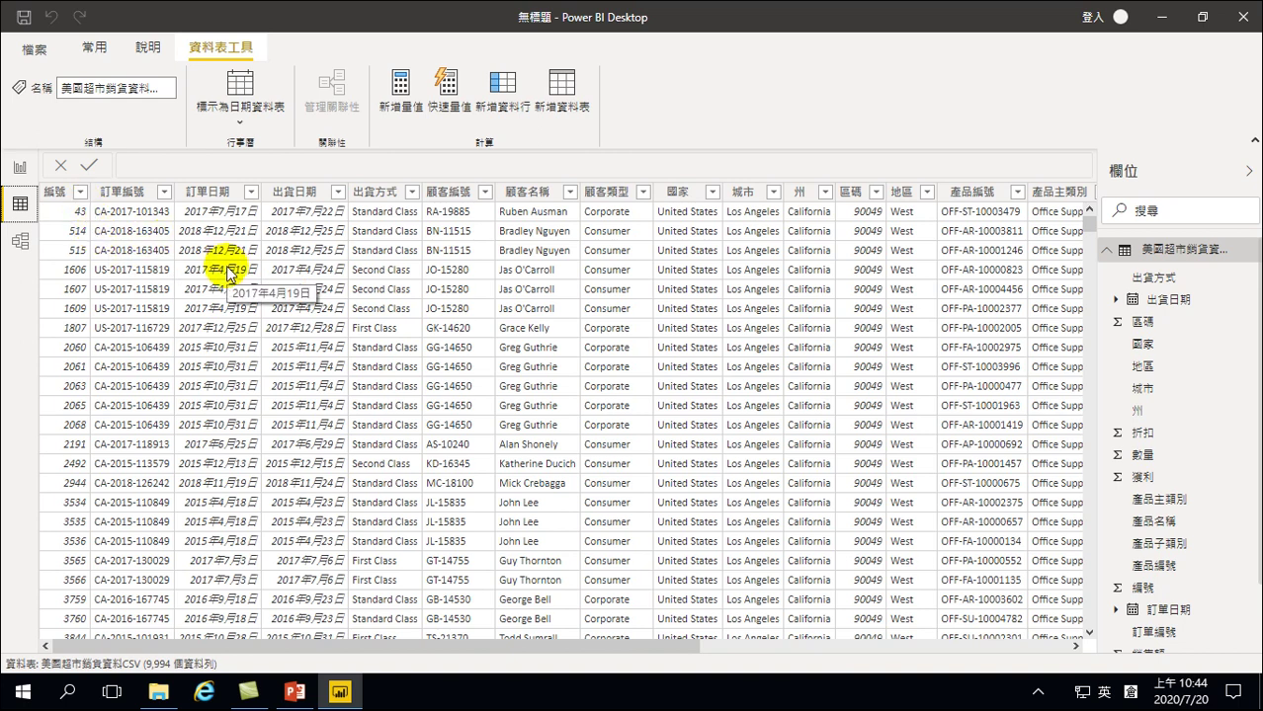
click(16, 168)
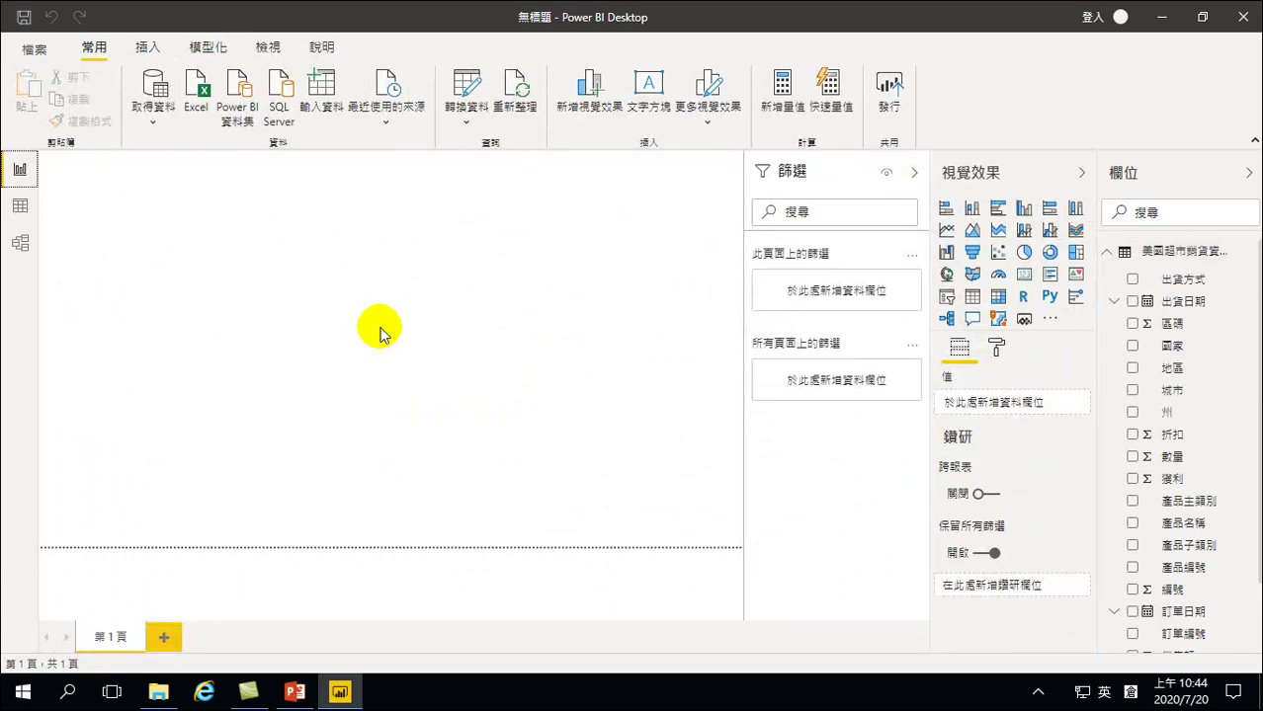
click(19, 205)
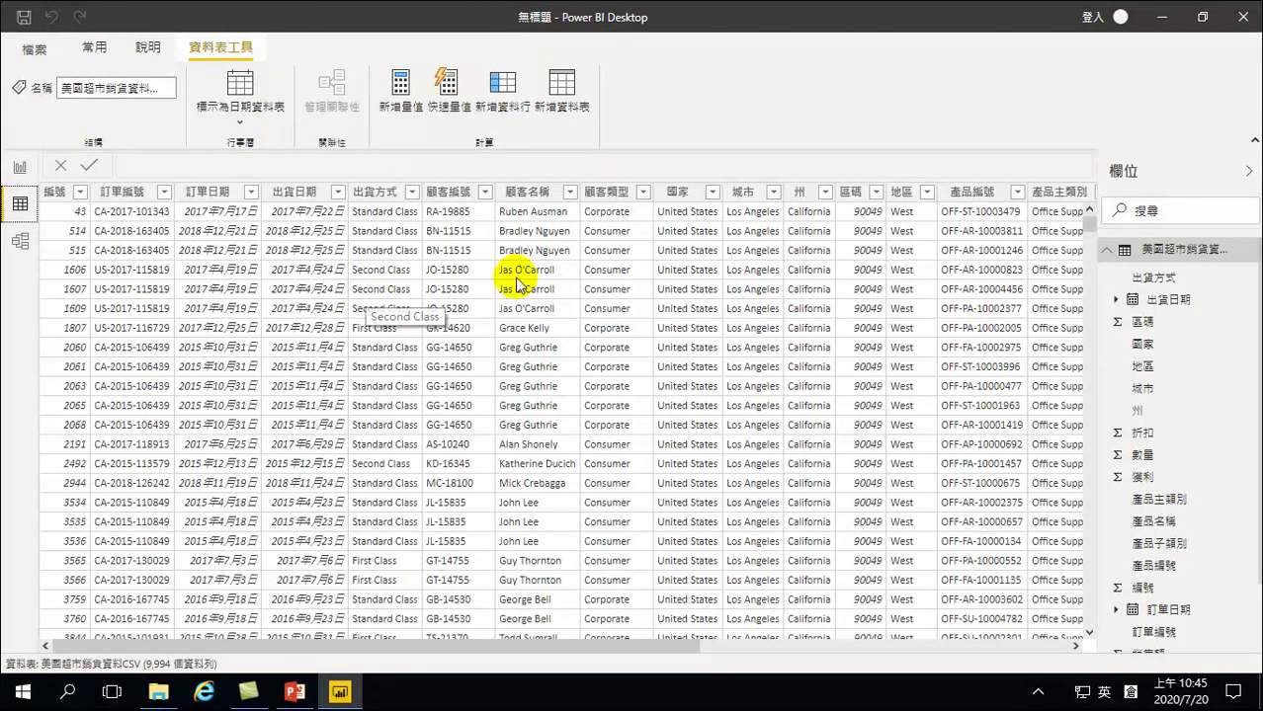
drag(483, 649, 850, 648)
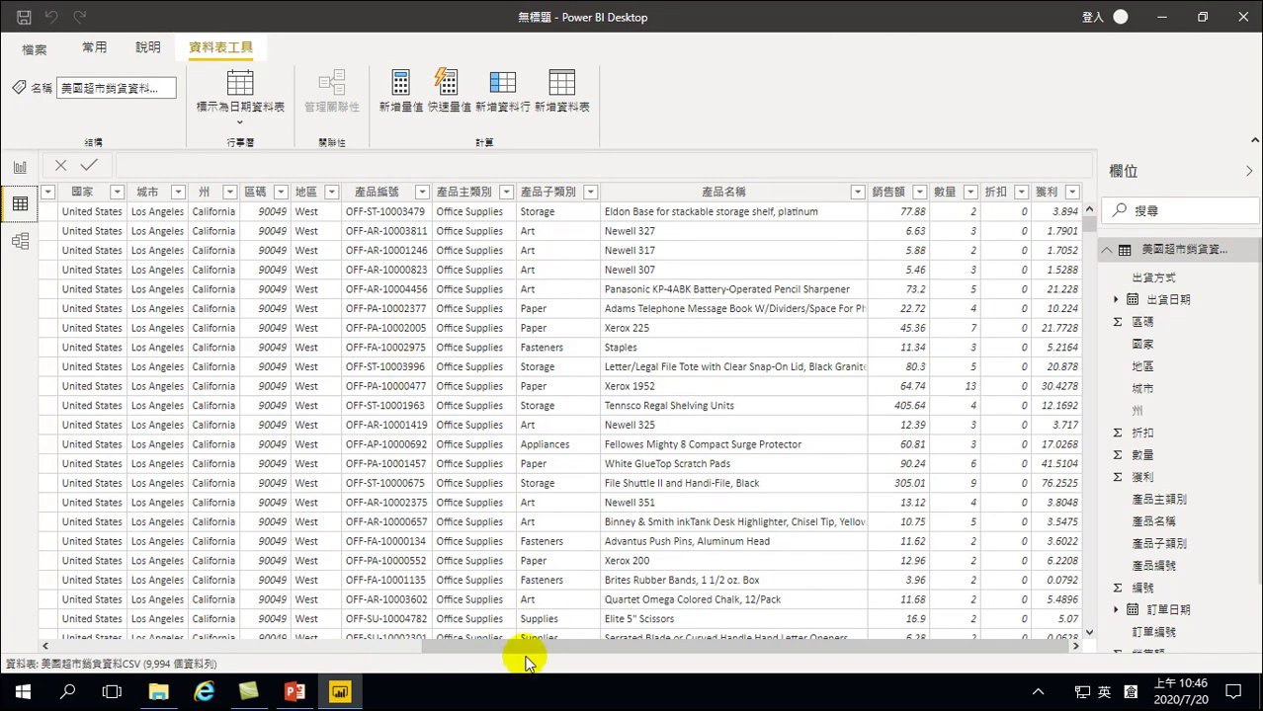
drag(493, 646, 87, 664)
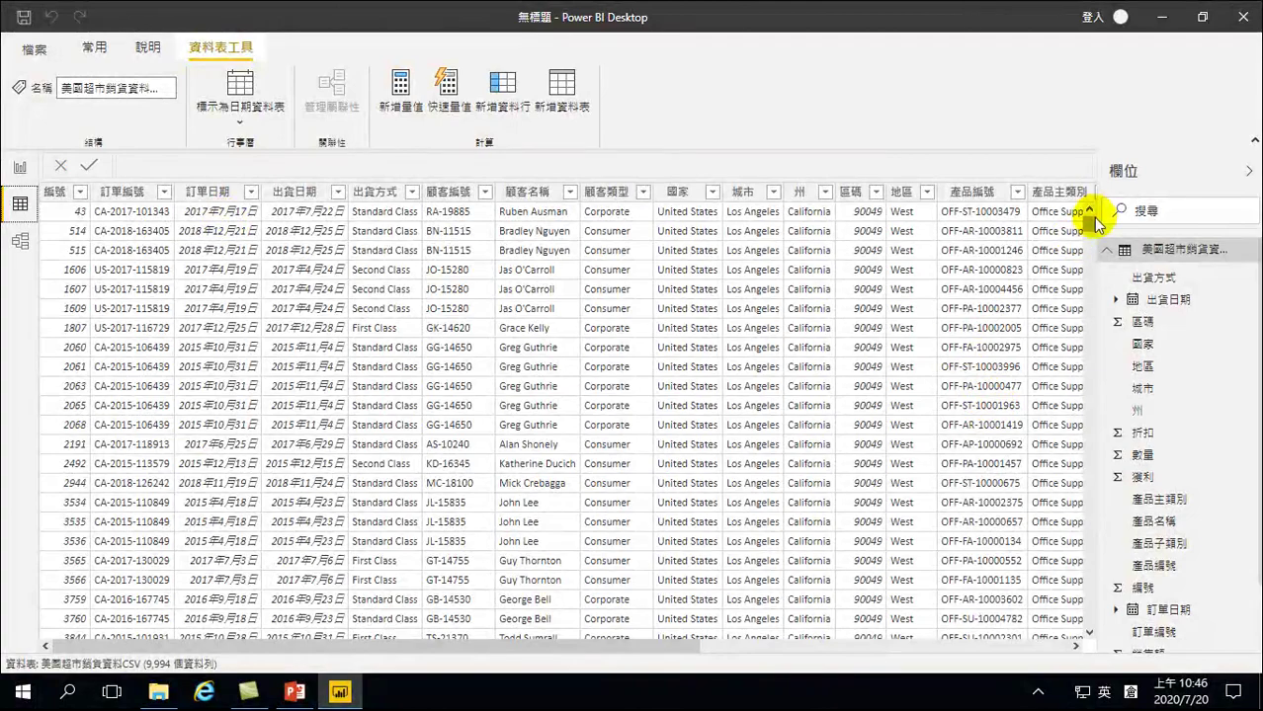
drag(1088, 219, 1090, 232)
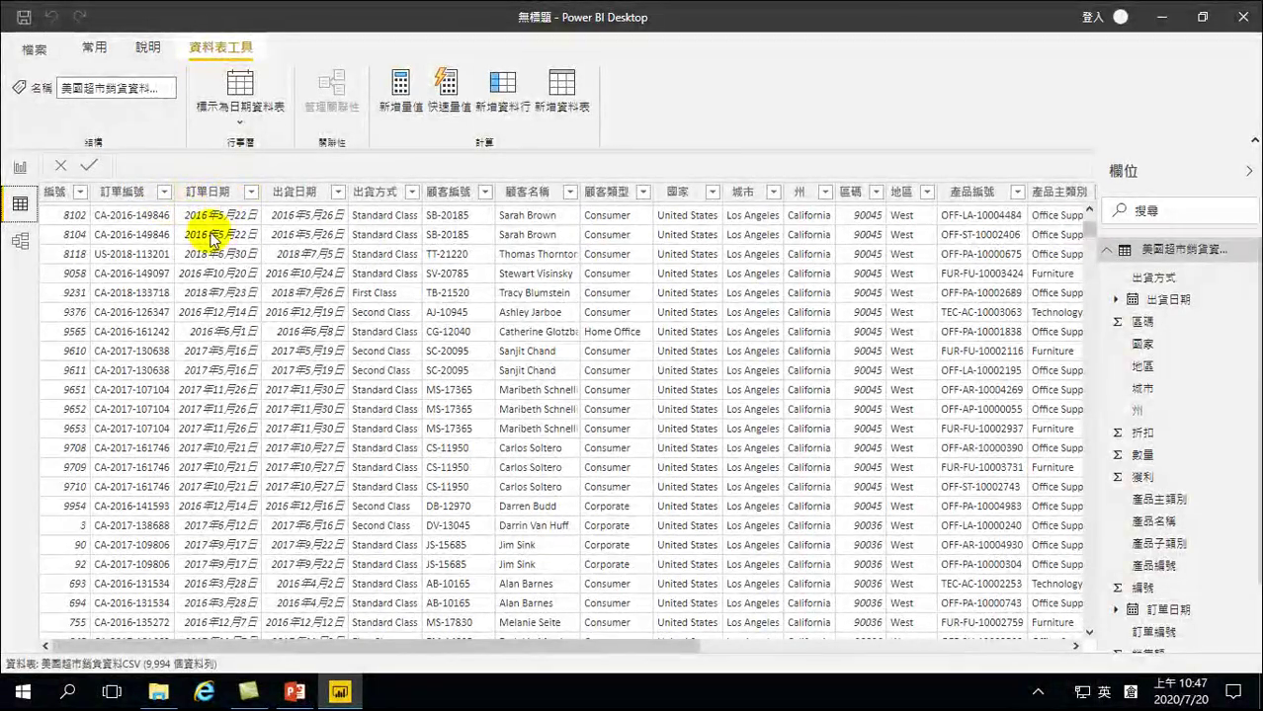
Sort the table by 訂單日期 ascending, then descending so 2018/12/30 orders come first
scroll(237, 197, up, 10)
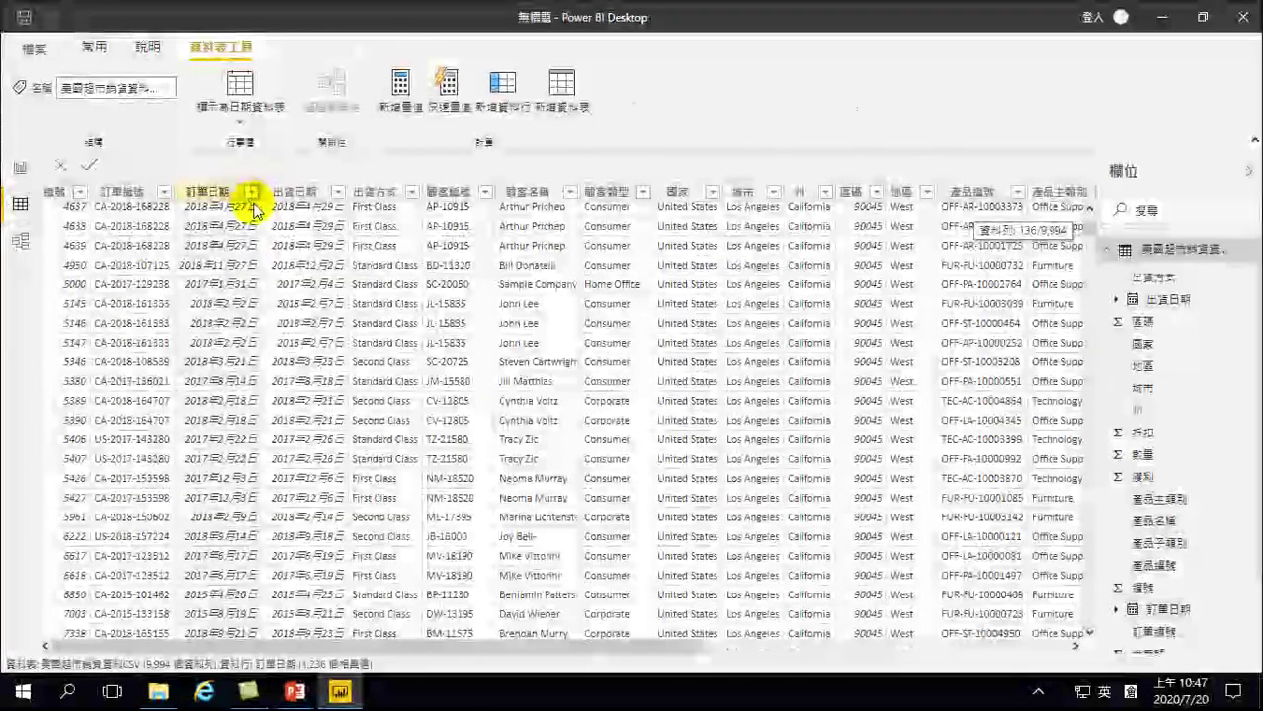
click(252, 192)
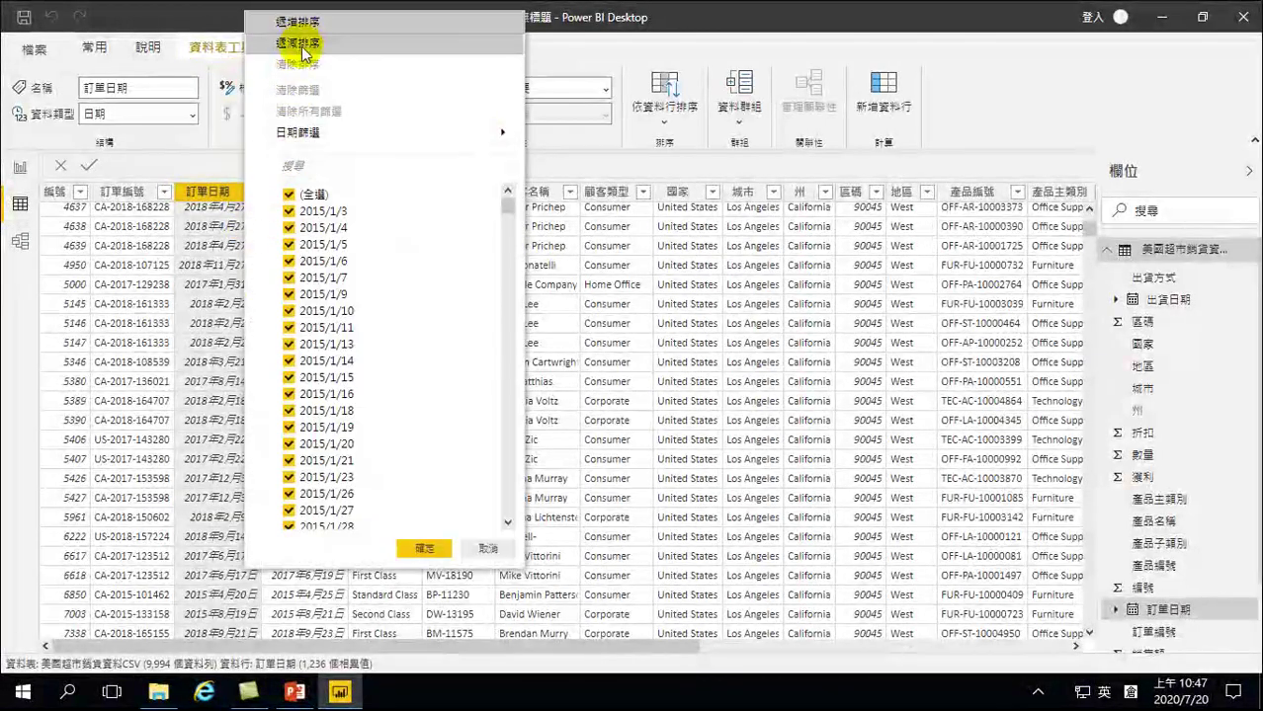
click(301, 21)
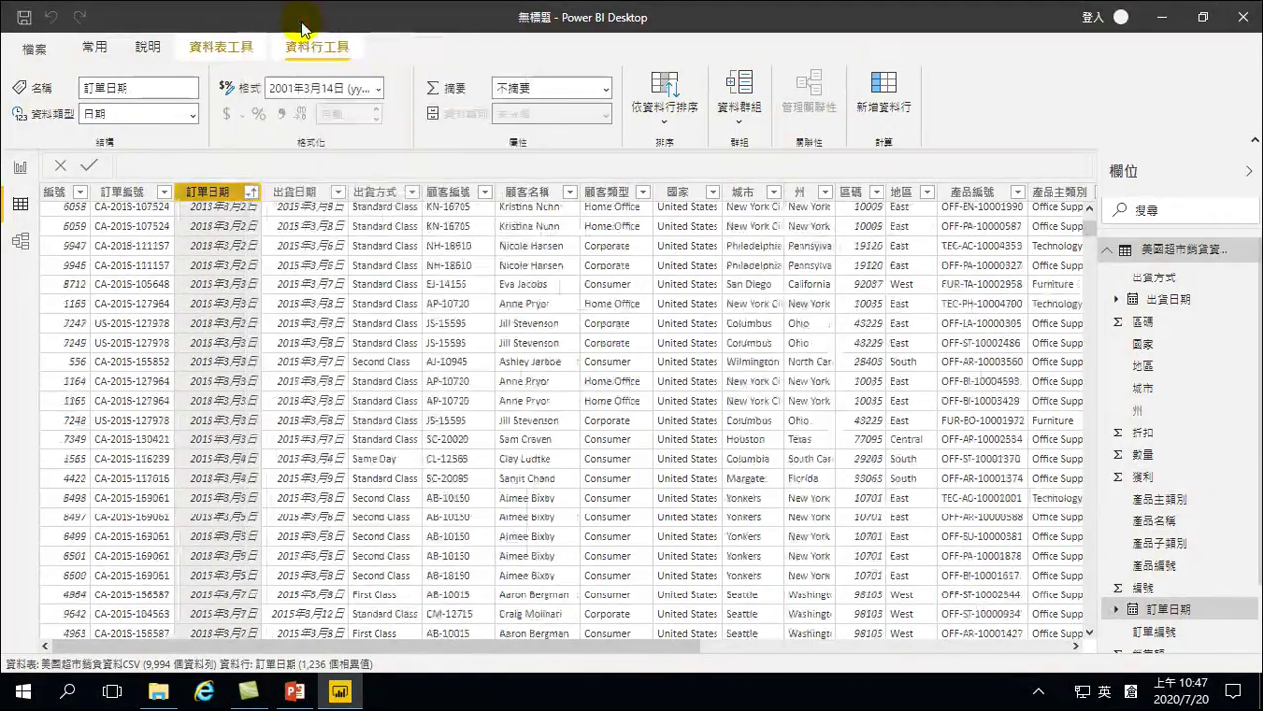
scroll(226, 248, up, 10)
drag(1084, 229, 1085, 210)
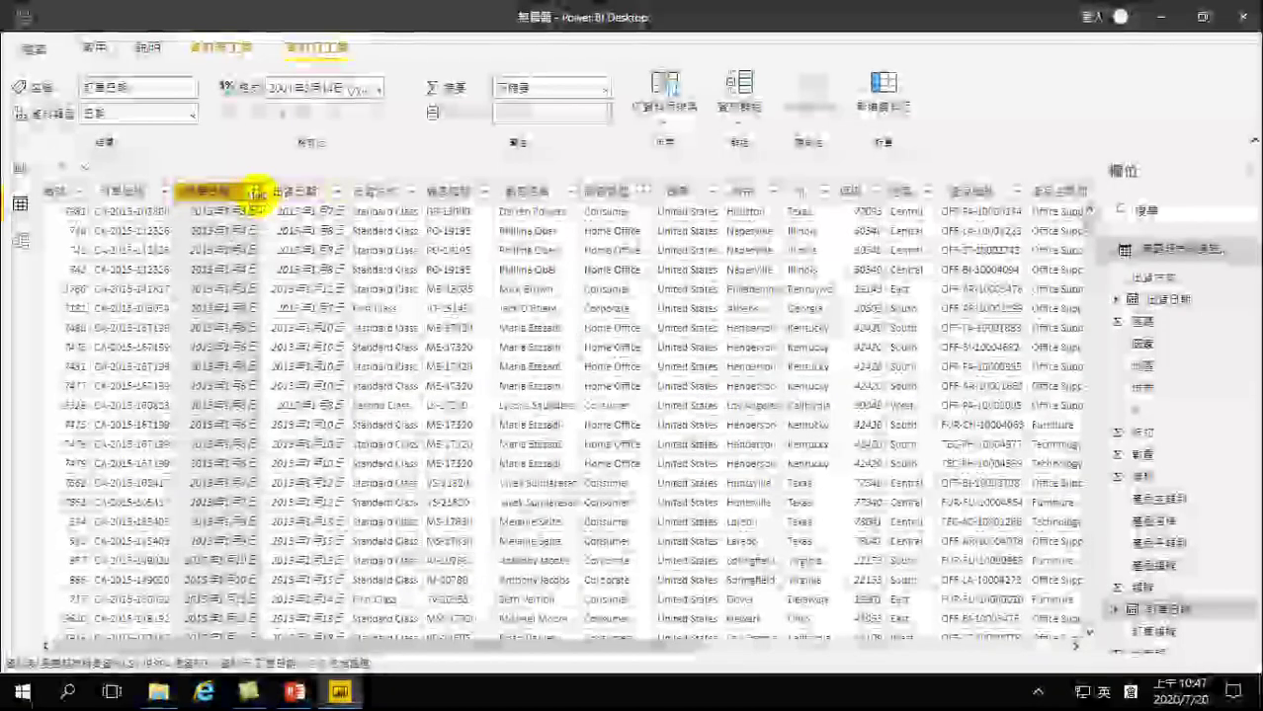
click(254, 197)
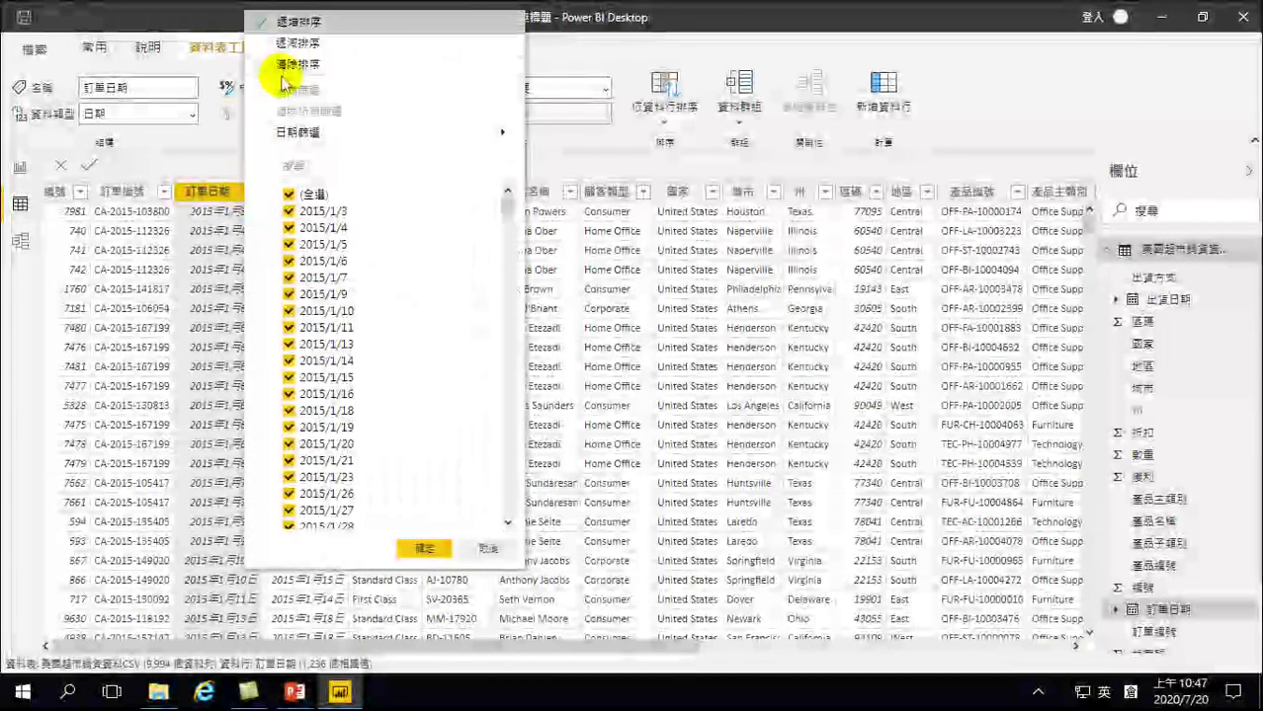
click(294, 44)
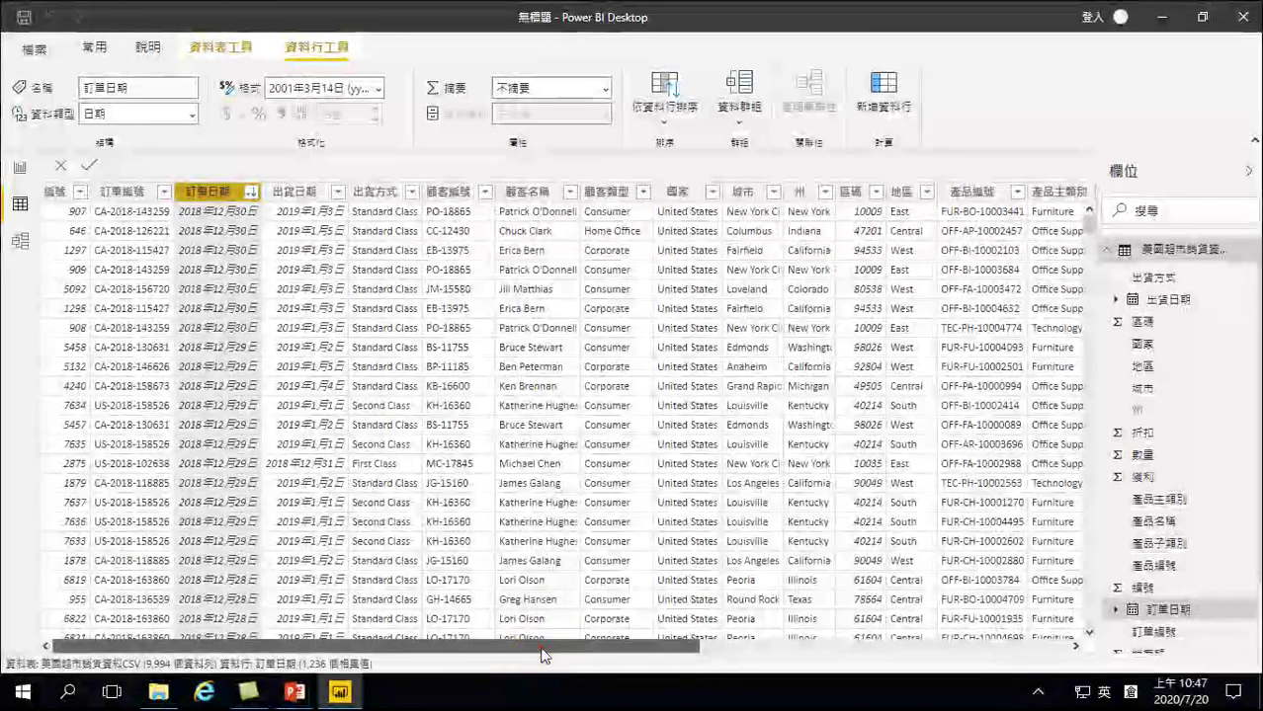
Scroll across the data table's columns, then go back to the Report view
drag(541, 648, 896, 641)
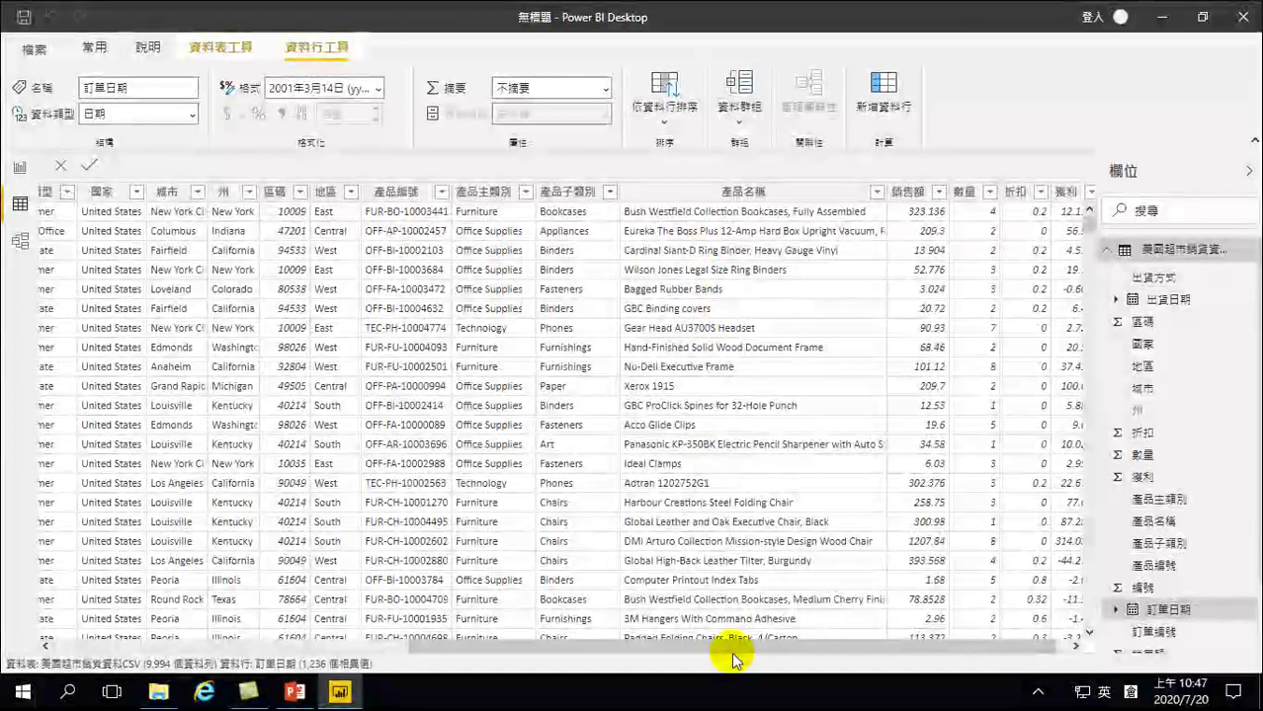
drag(939, 654, 984, 655)
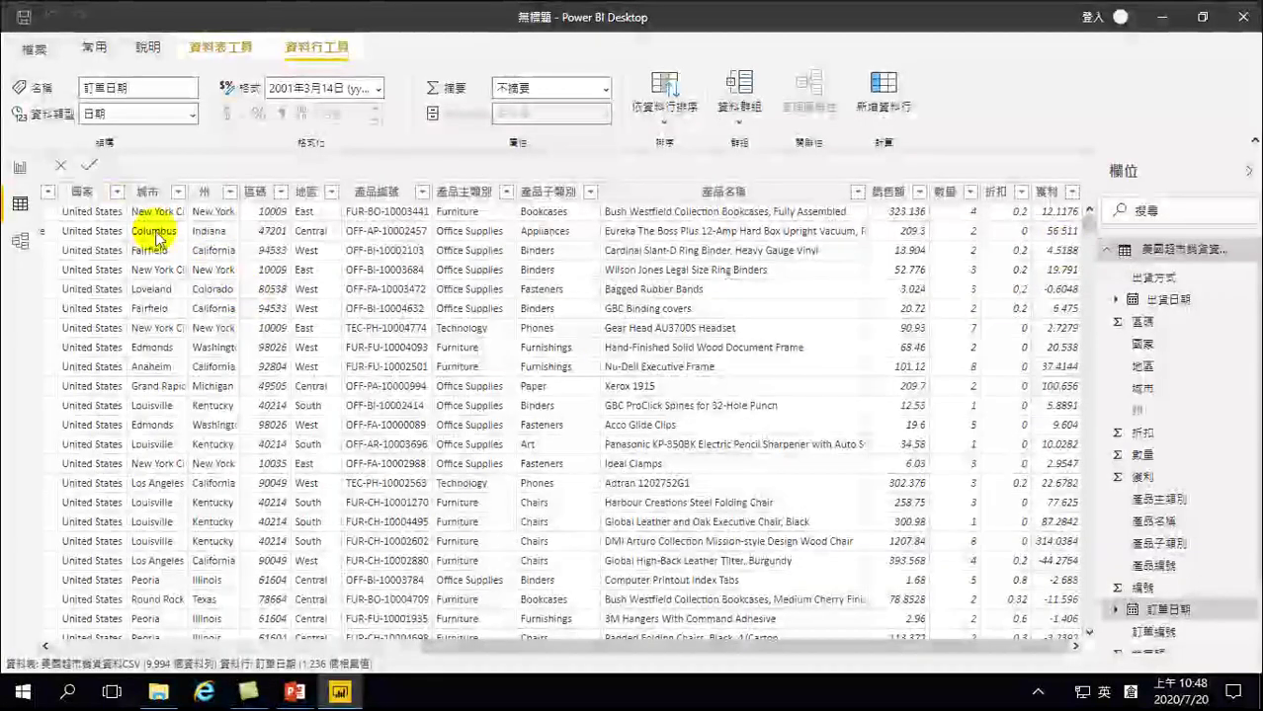
click(18, 169)
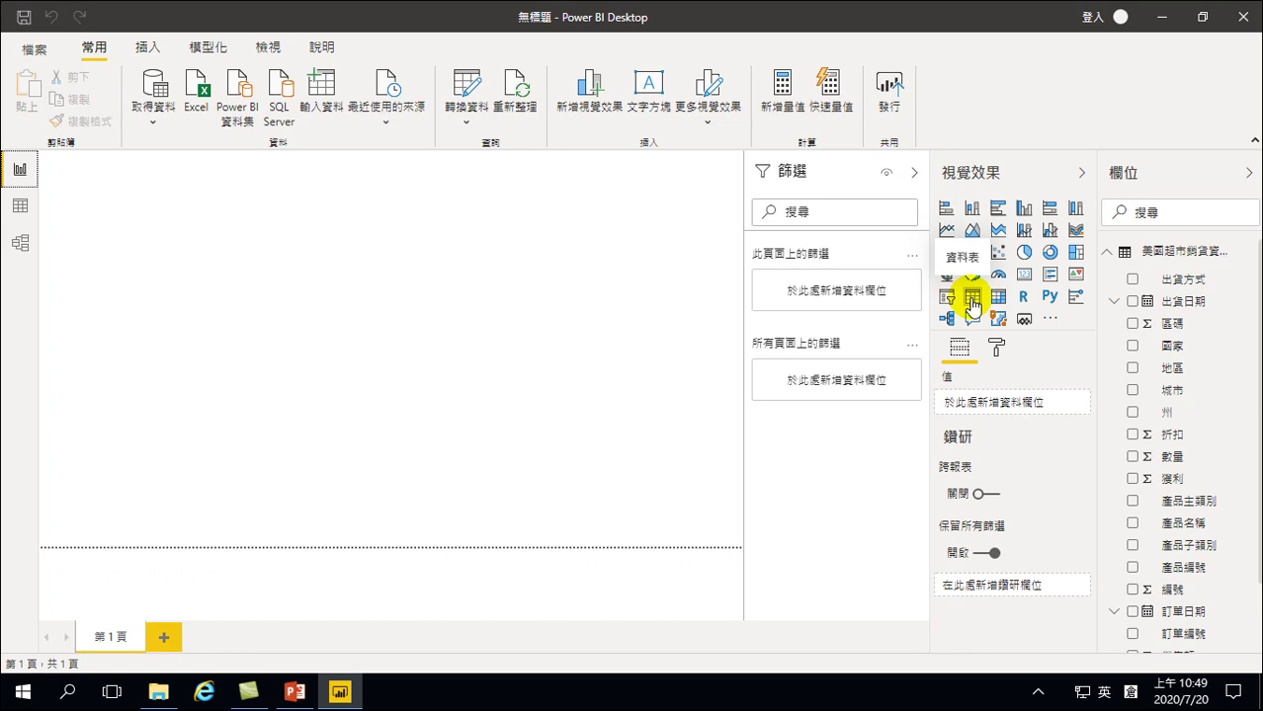
Add an enlarged table visual listing 產品名稱 and narrow its column
click(141, 175)
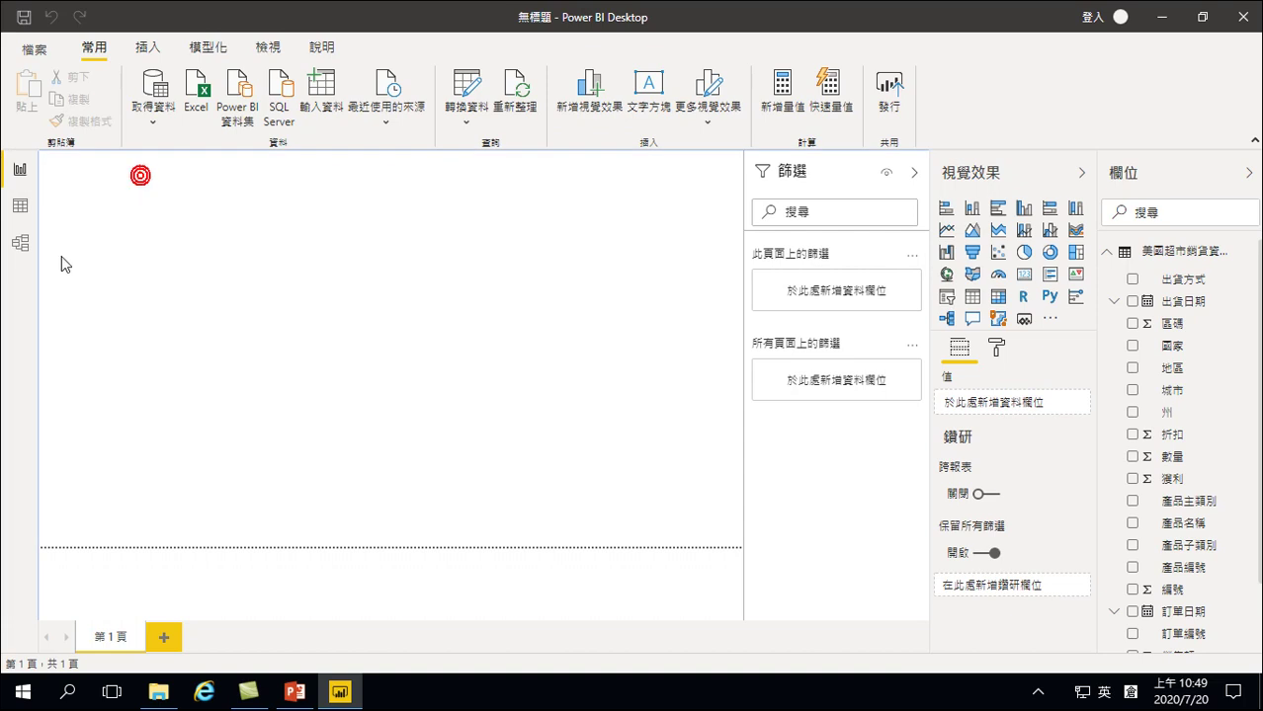
click(973, 298)
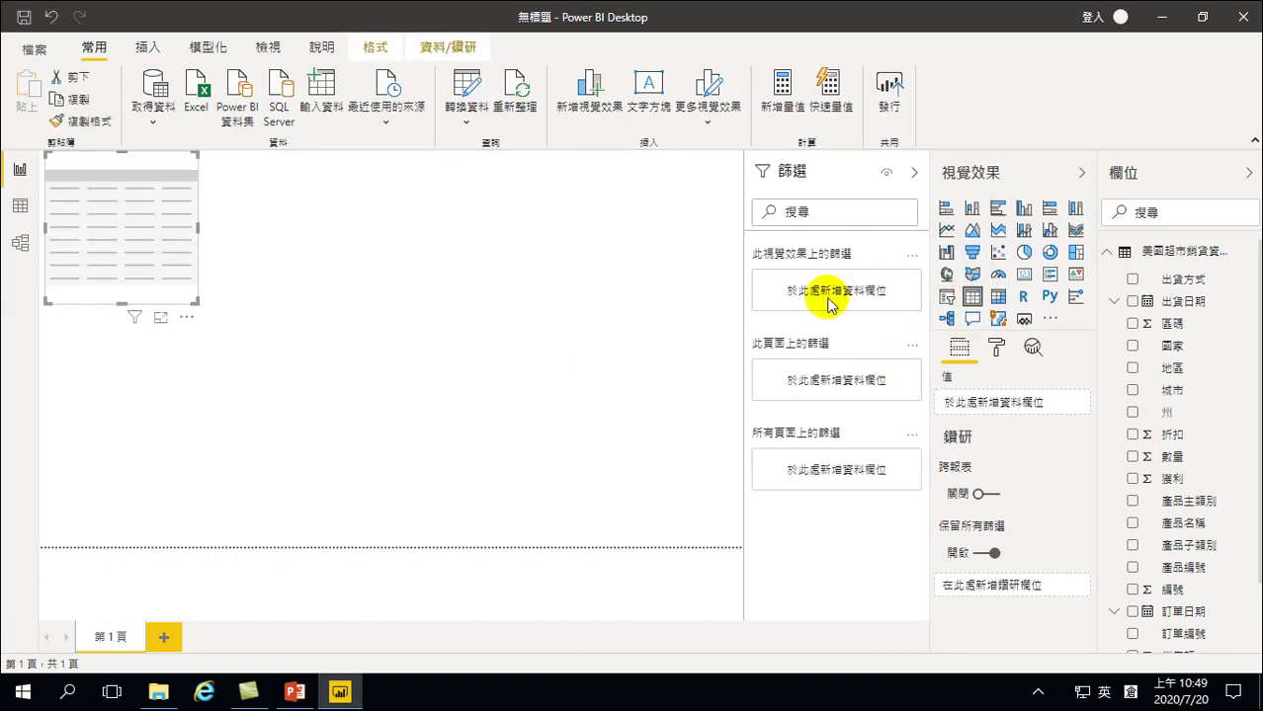
drag(195, 301, 481, 546)
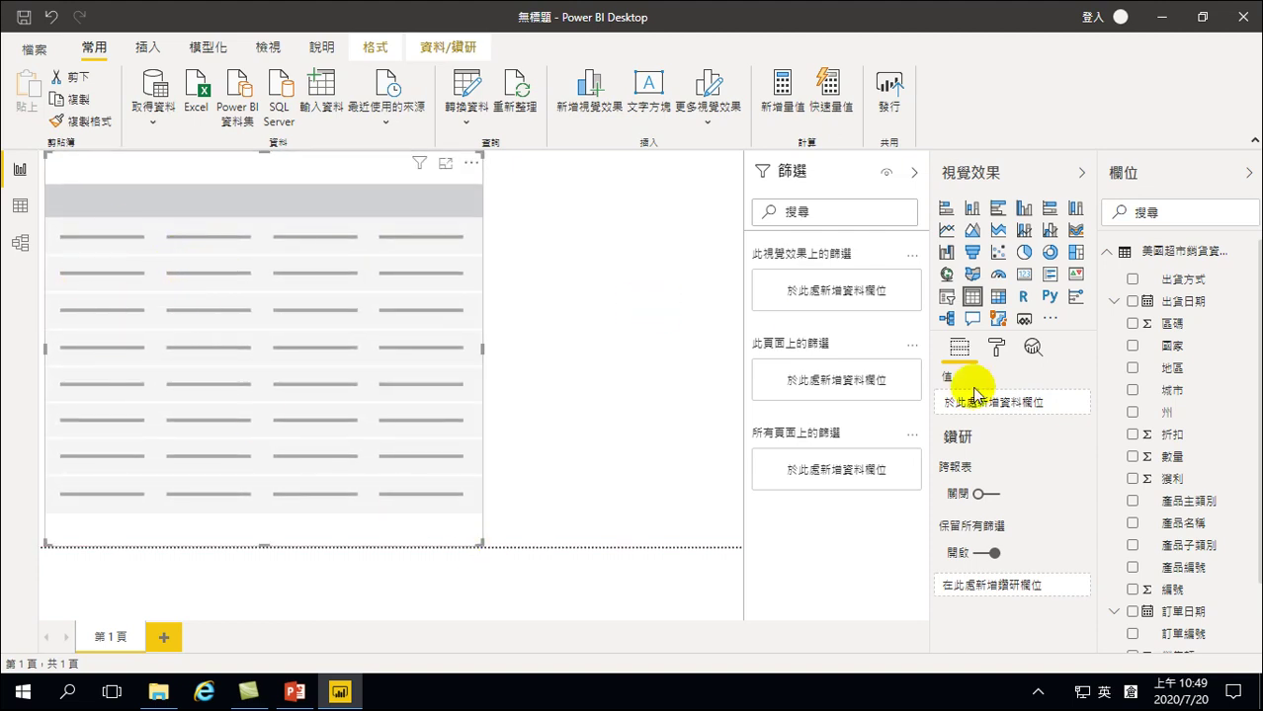
click(1132, 523)
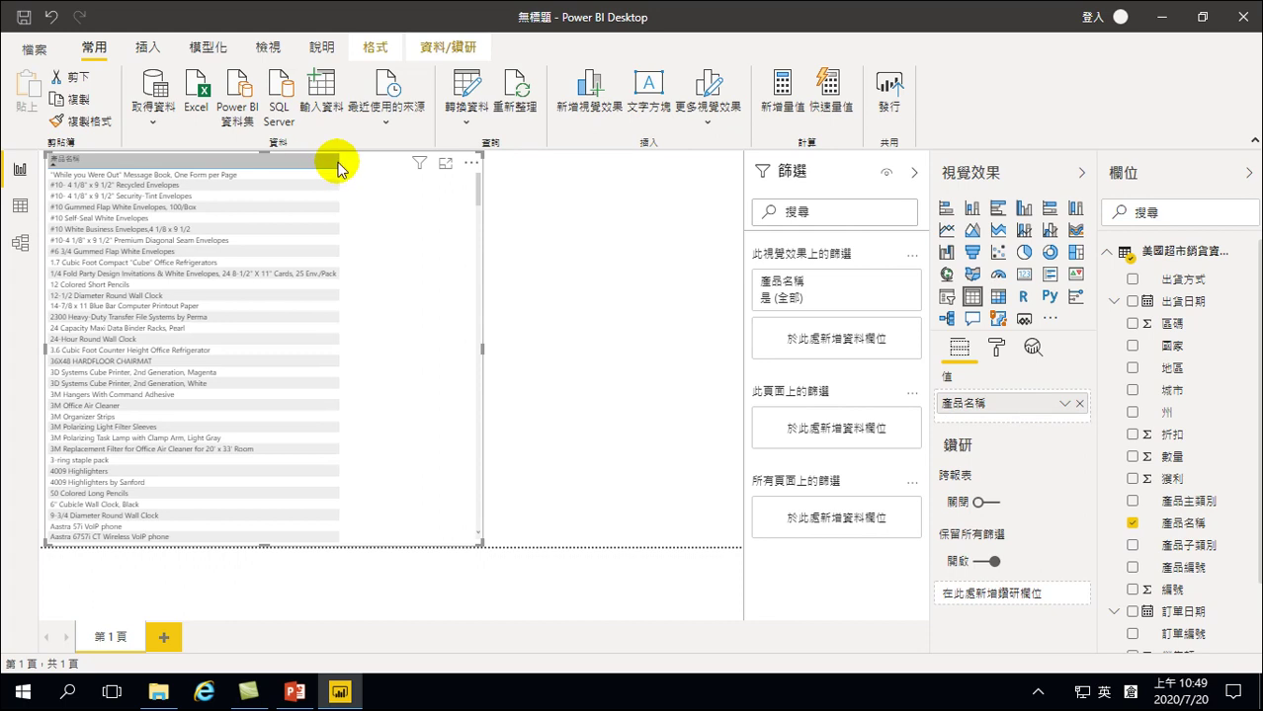
drag(335, 161, 168, 162)
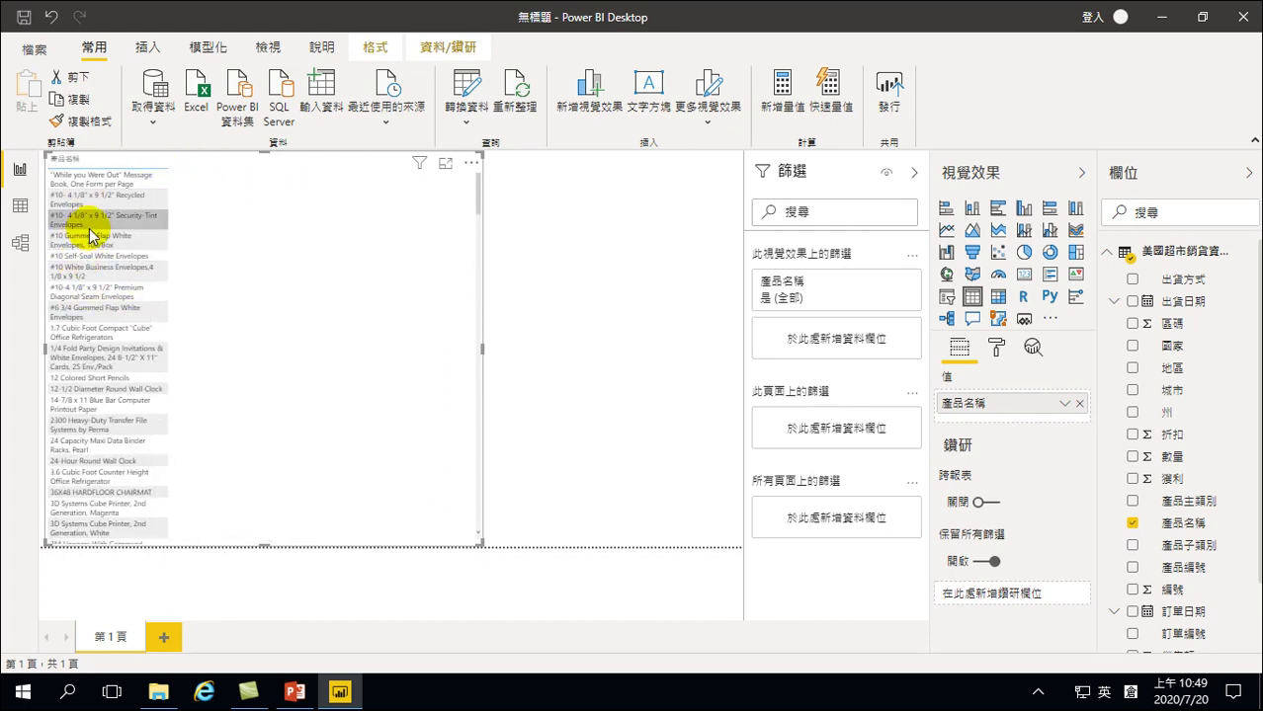
click(222, 242)
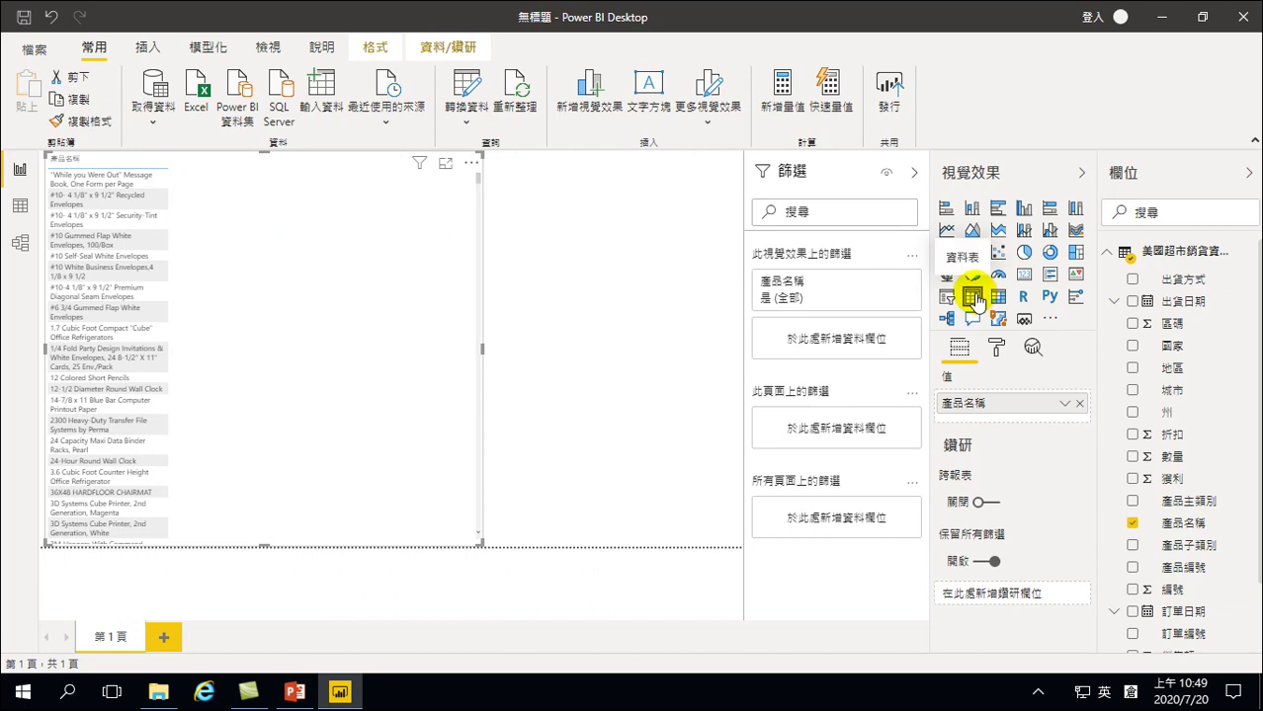
Glance at the Data view table rows, then return to the report page
click(20, 205)
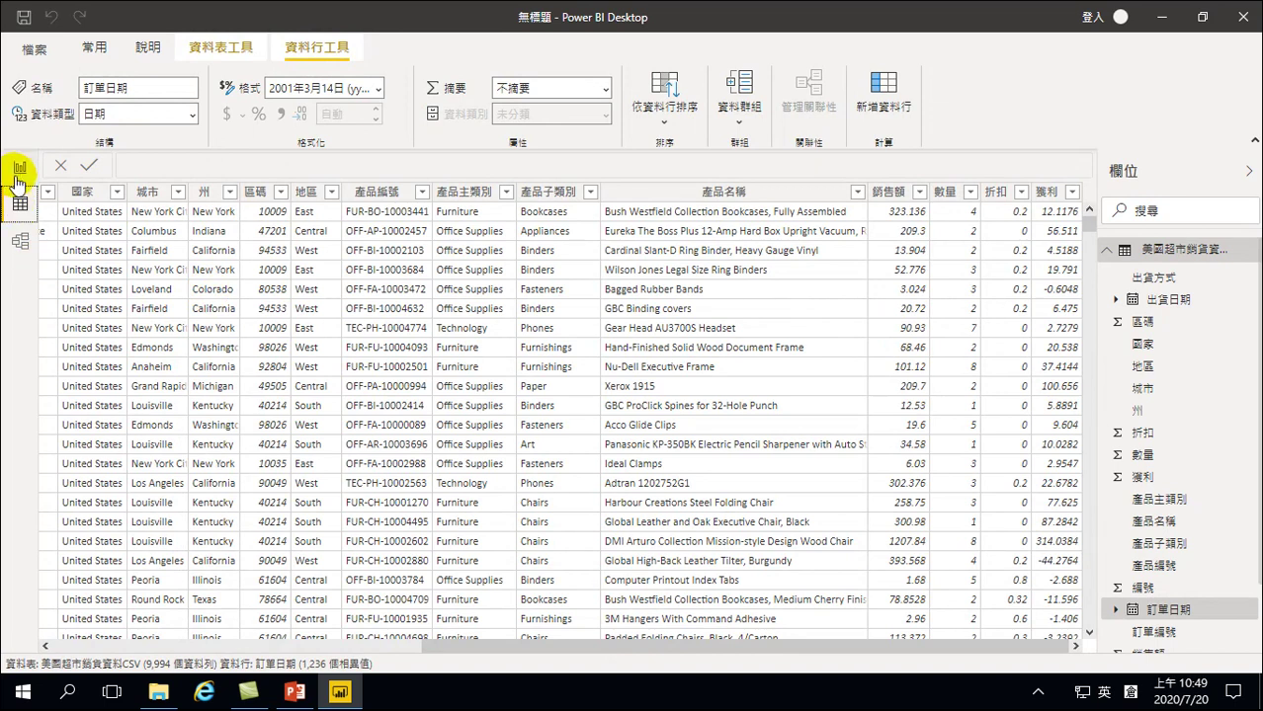
click(18, 172)
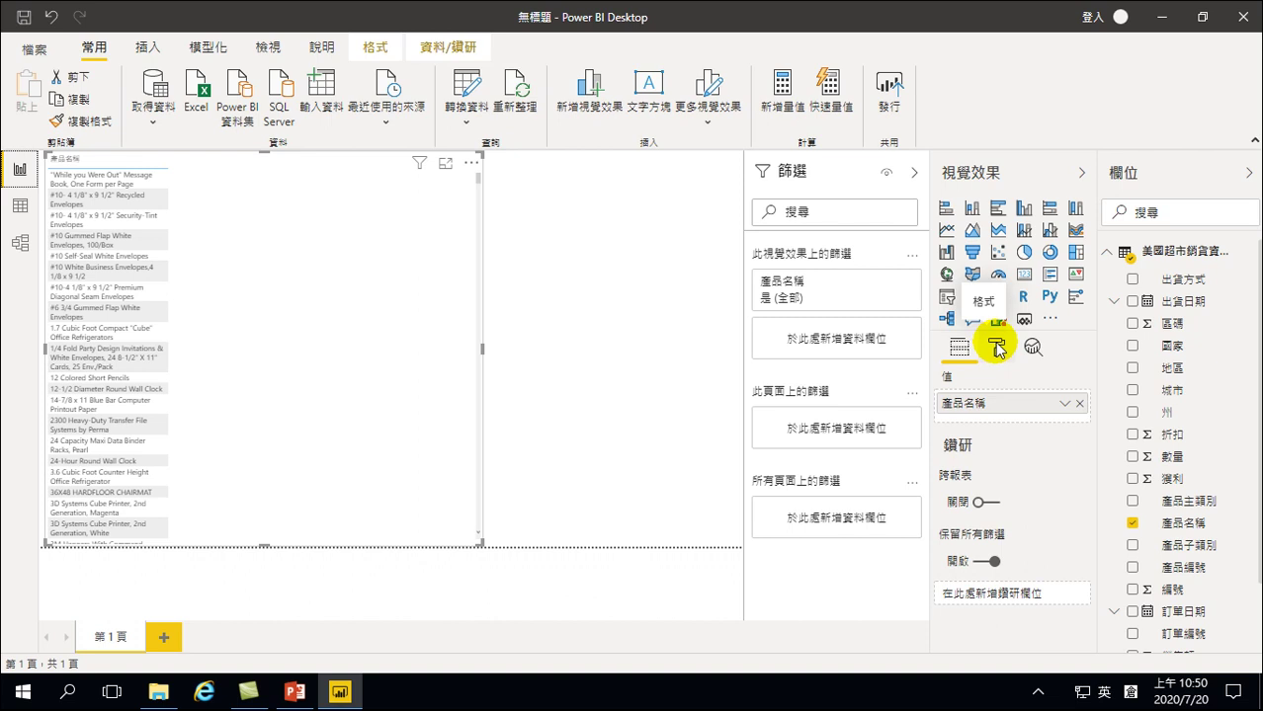
Raise the table's column header text size from 10 to 14 pt
click(996, 348)
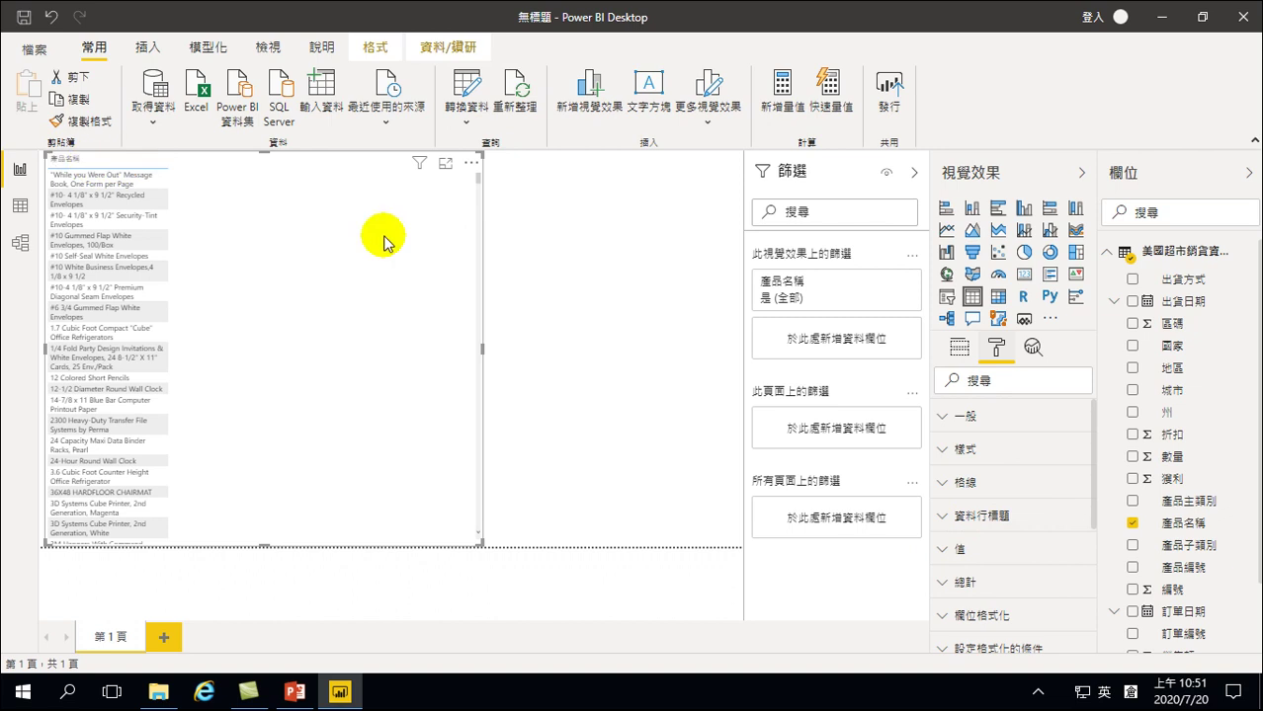
click(946, 518)
scroll(1013, 553, down, 5)
scroll(1006, 553, down, 2)
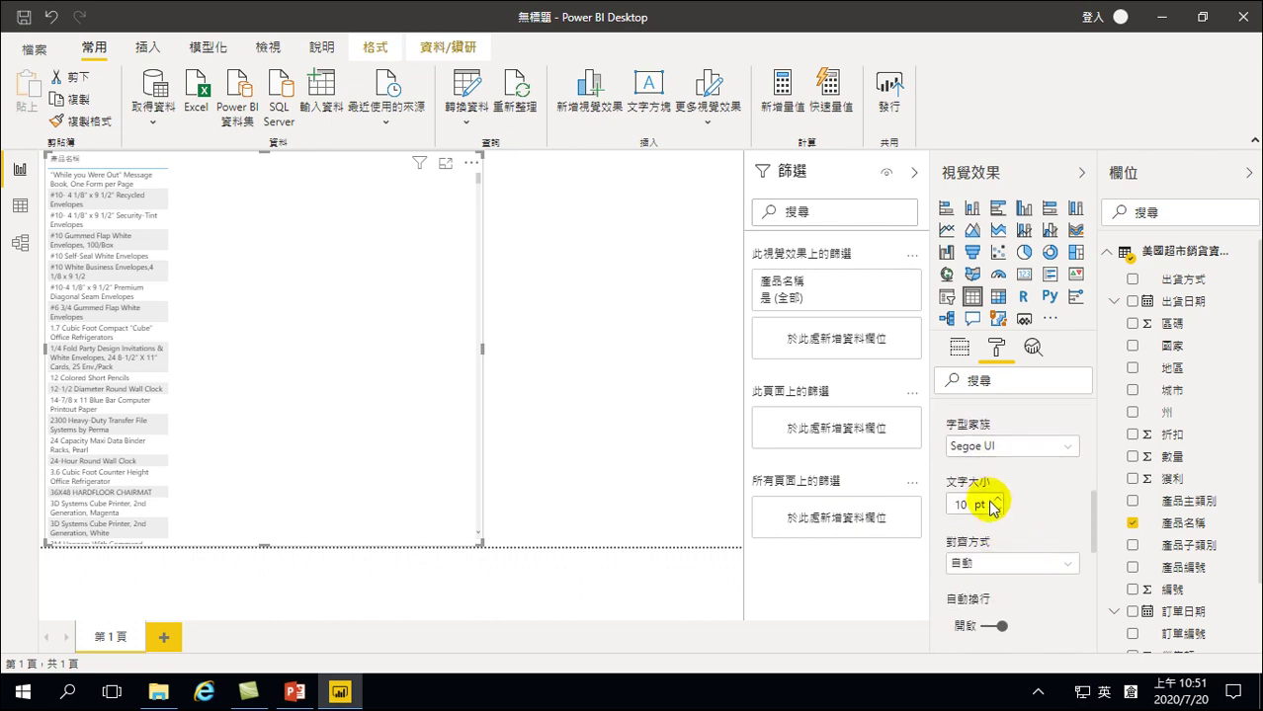
click(996, 500)
click(996, 500)
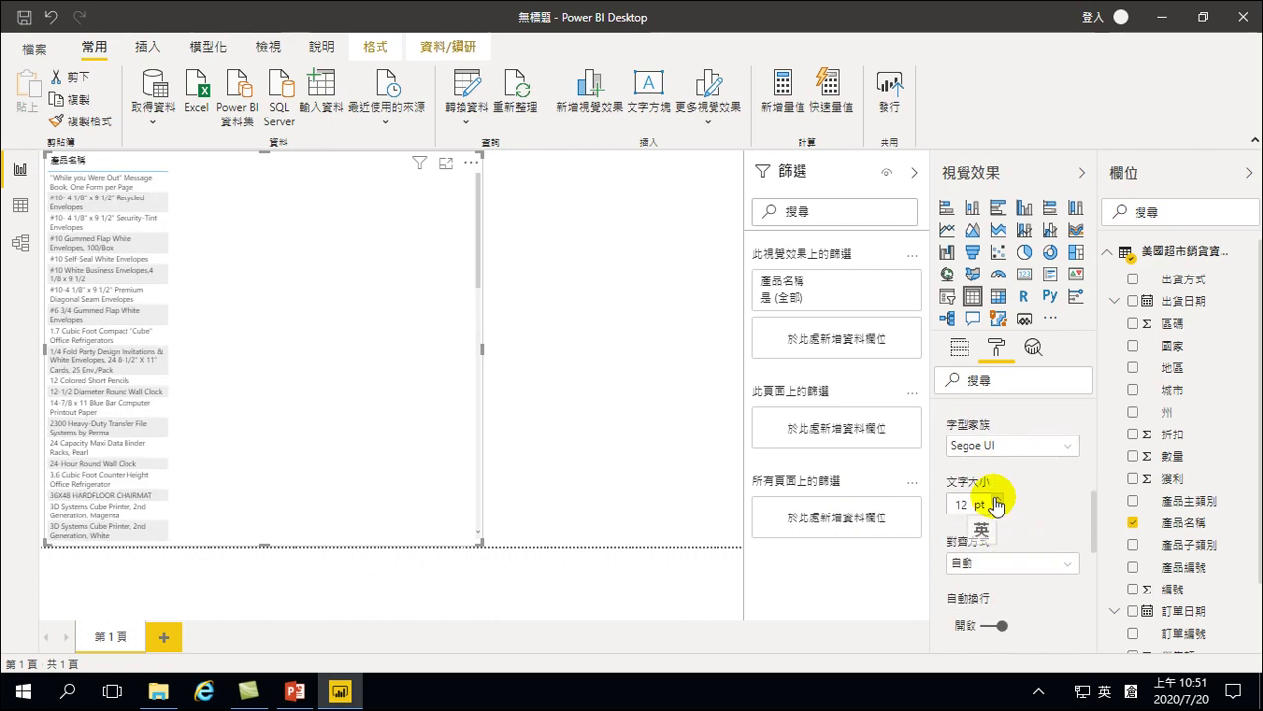
click(996, 500)
click(995, 500)
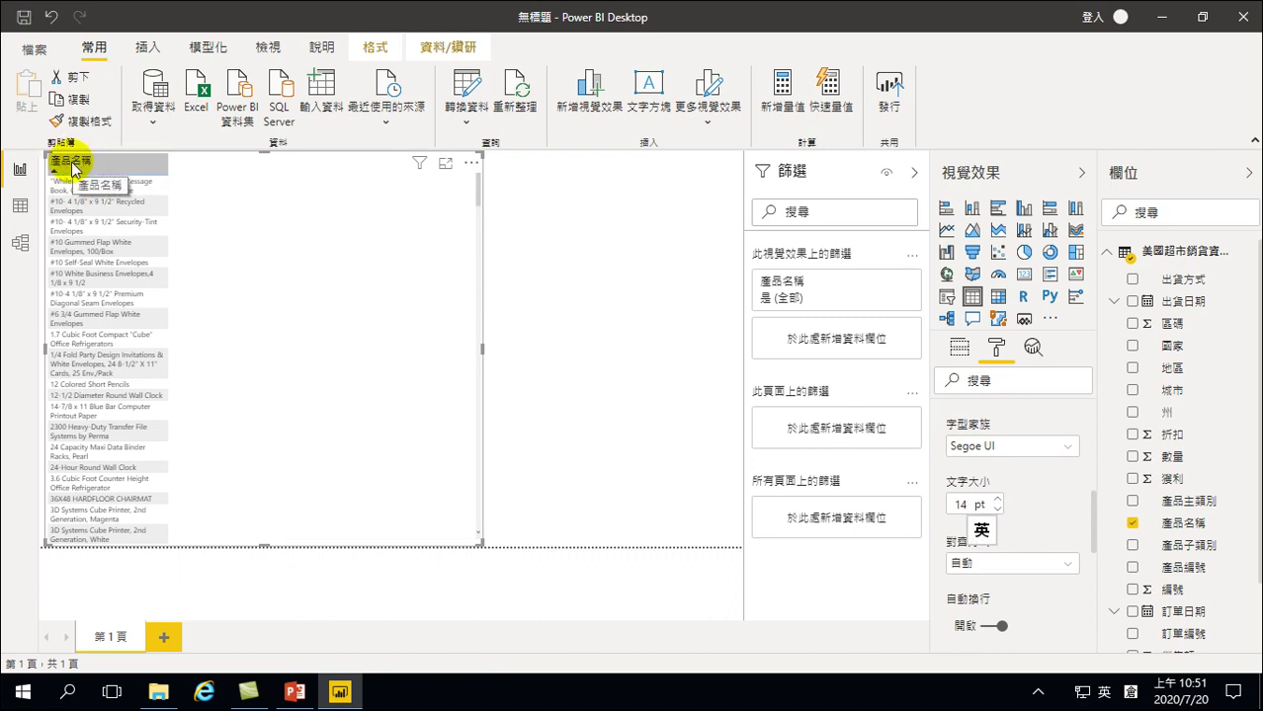
scroll(1015, 485, up, 5)
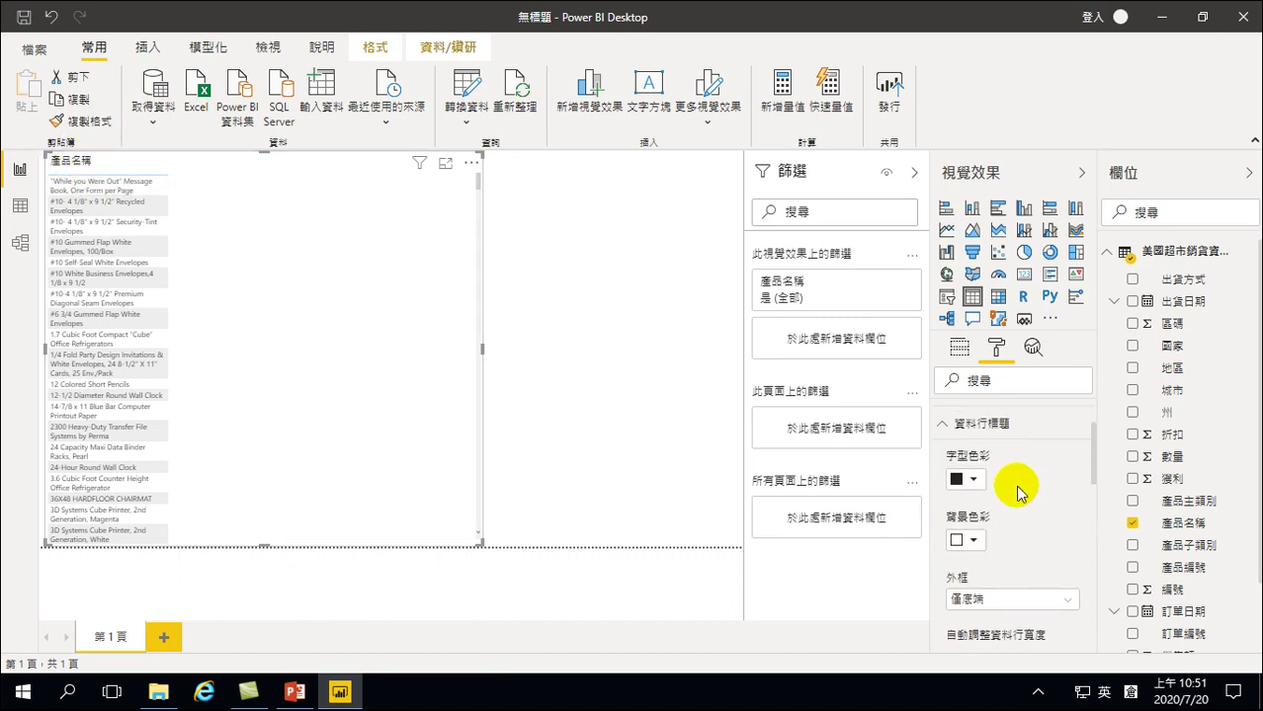
click(939, 518)
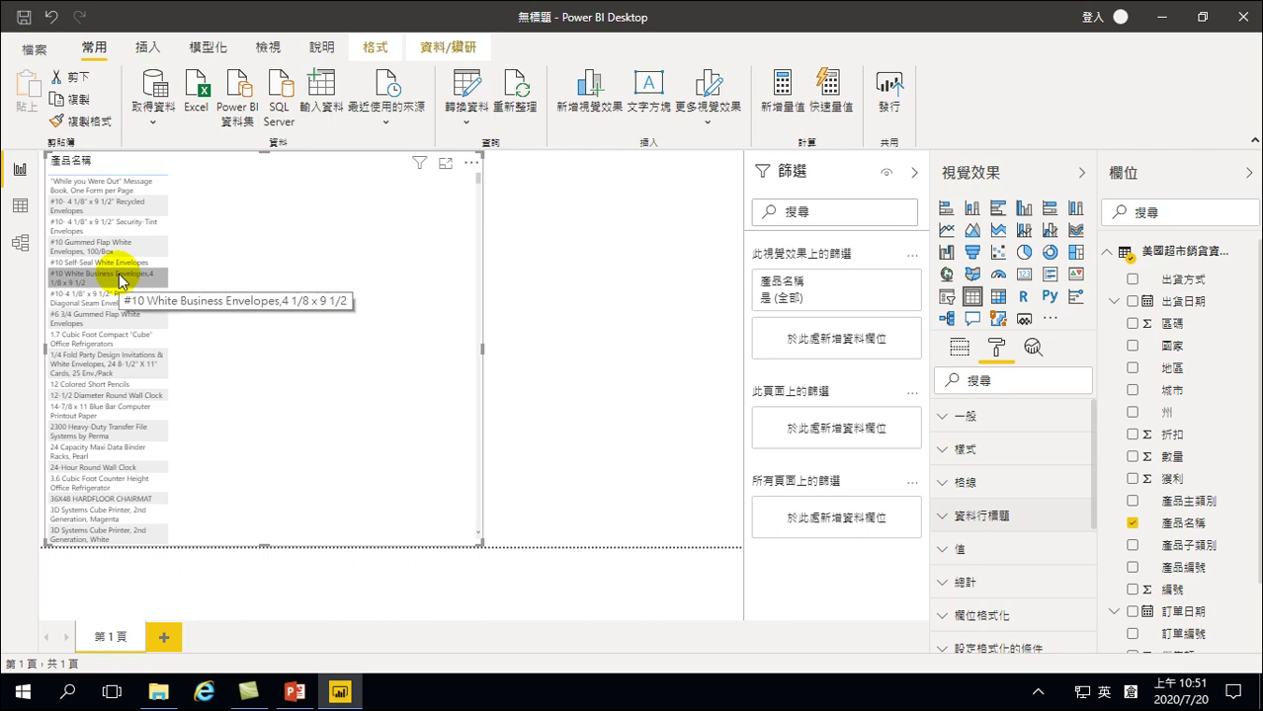
Raise the table's value text size from 10 to 14 pt
click(945, 552)
scroll(1020, 571, down, 10)
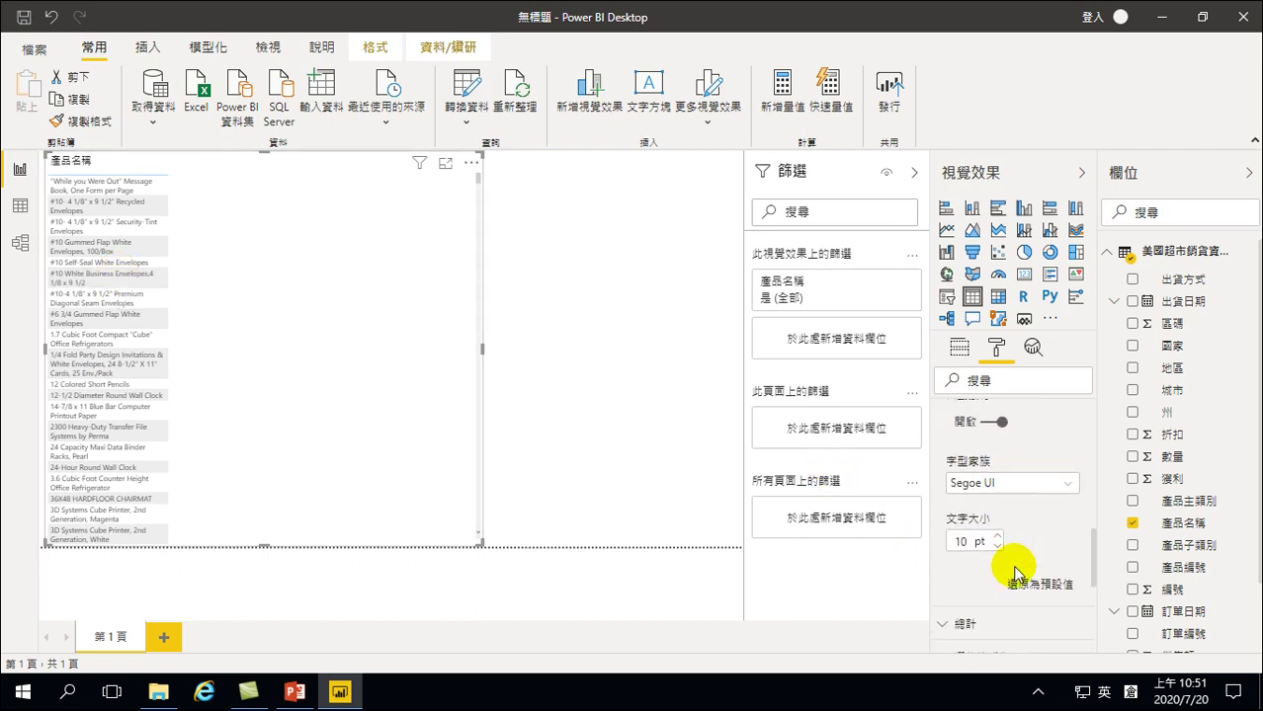
click(997, 536)
click(997, 536)
click(997, 537)
click(997, 536)
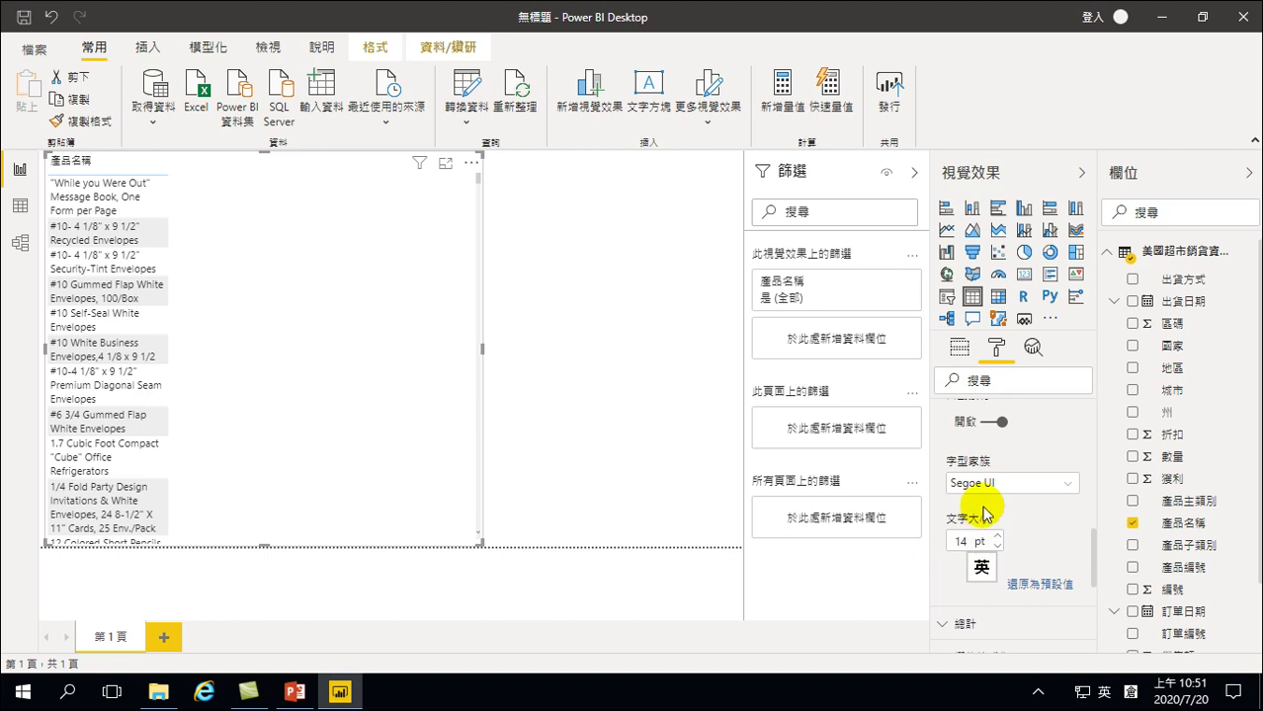
scroll(988, 494, down, 5)
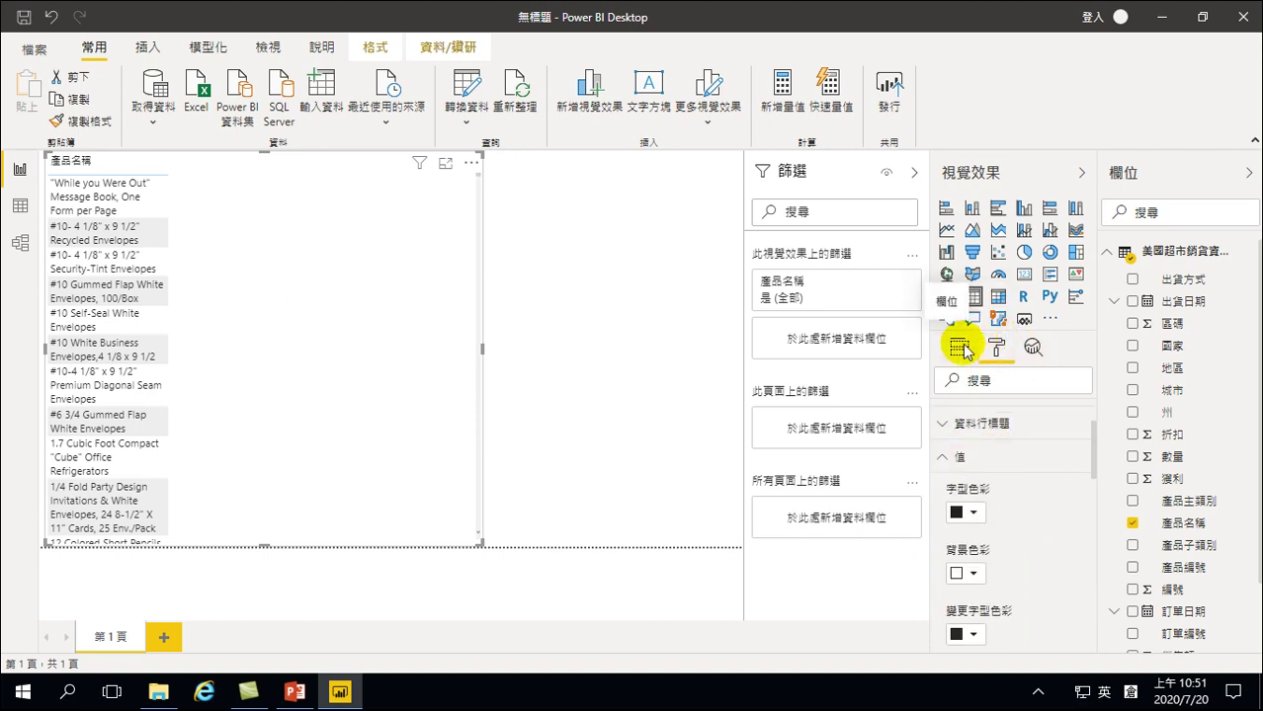
Return to the table's field assignments and widen the 產品名稱 column so names wrap less
click(958, 348)
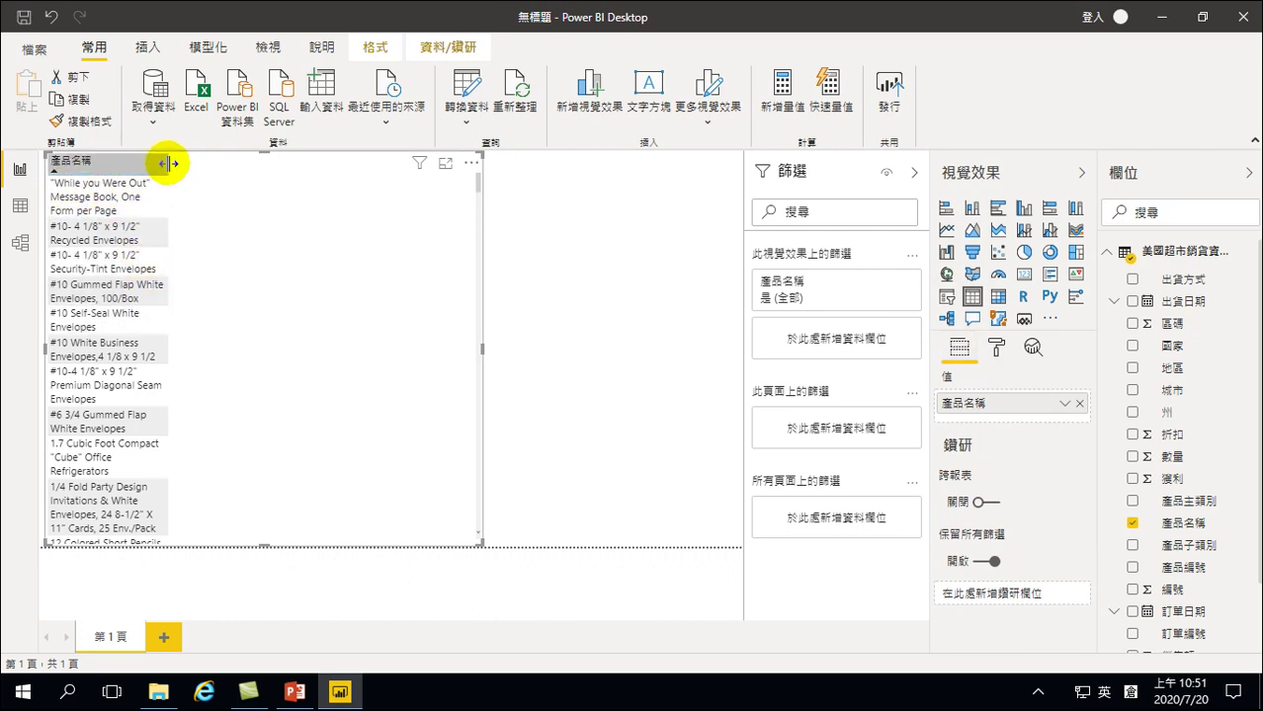
drag(167, 163, 225, 163)
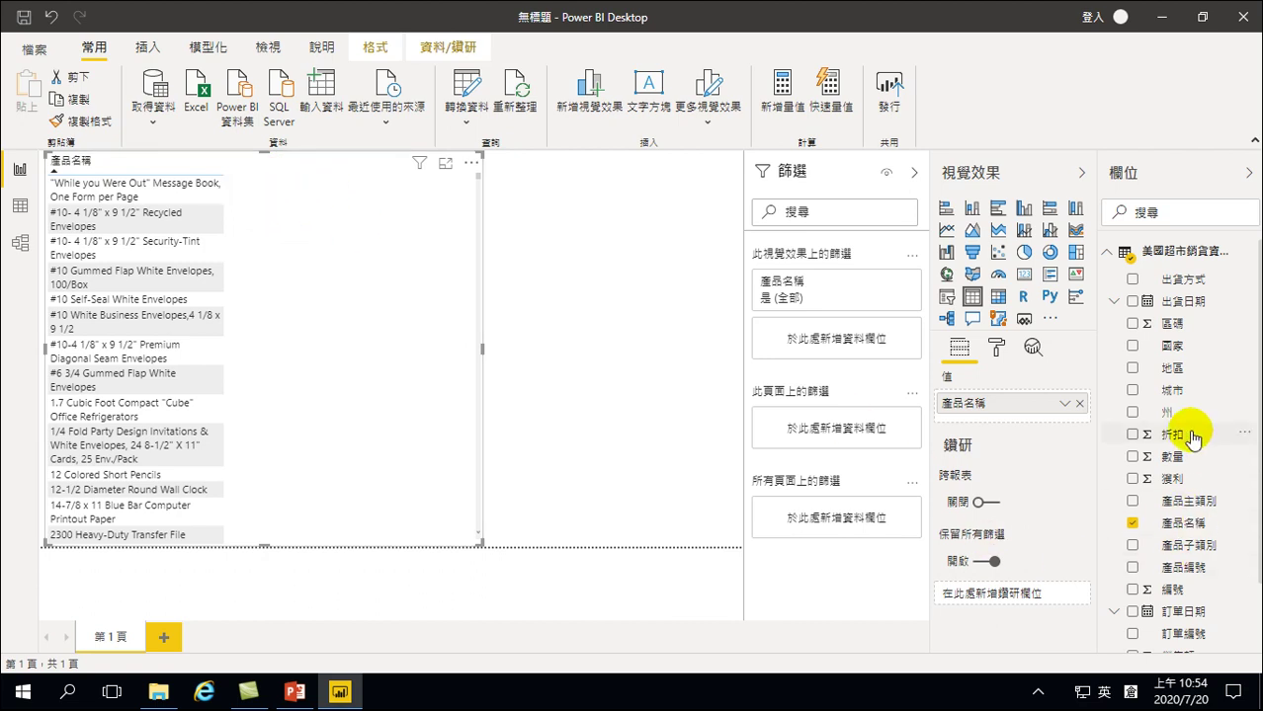
Bring up the data table's context menu in the Fields pane to add a new measure
right_click(1172, 367)
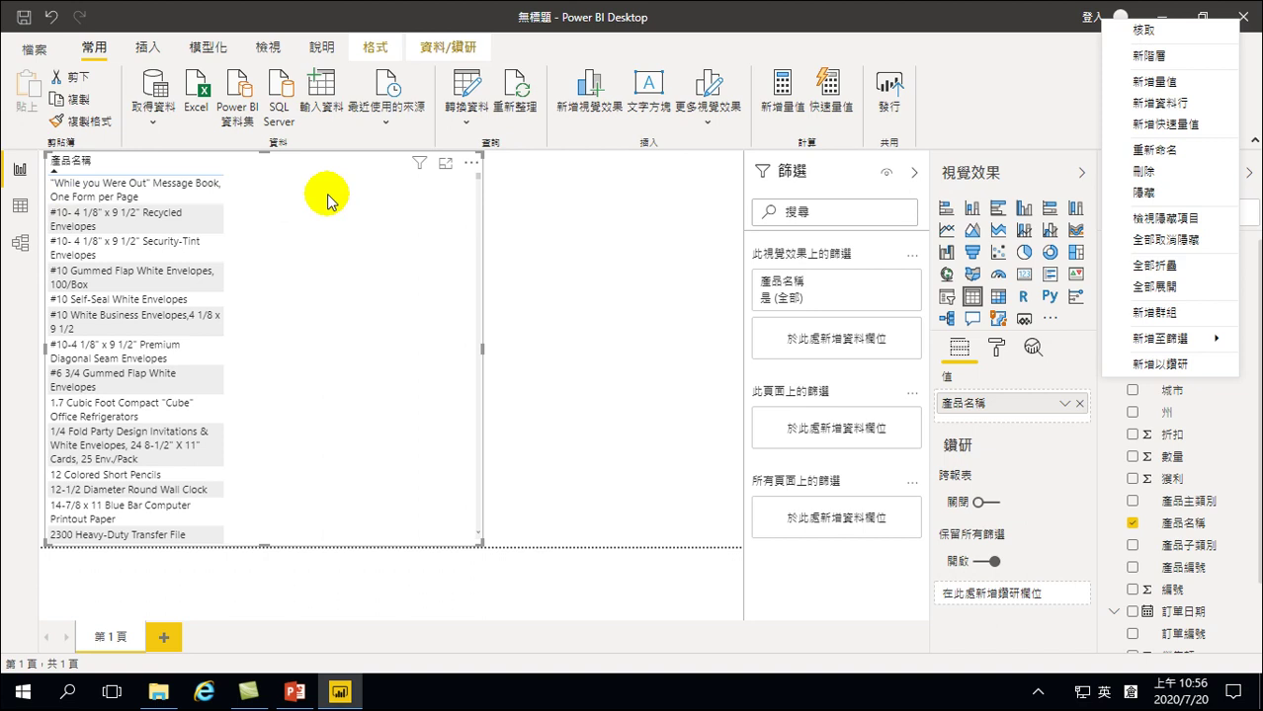
Create a new measure in the data table and delete its default name 量值
click(1151, 79)
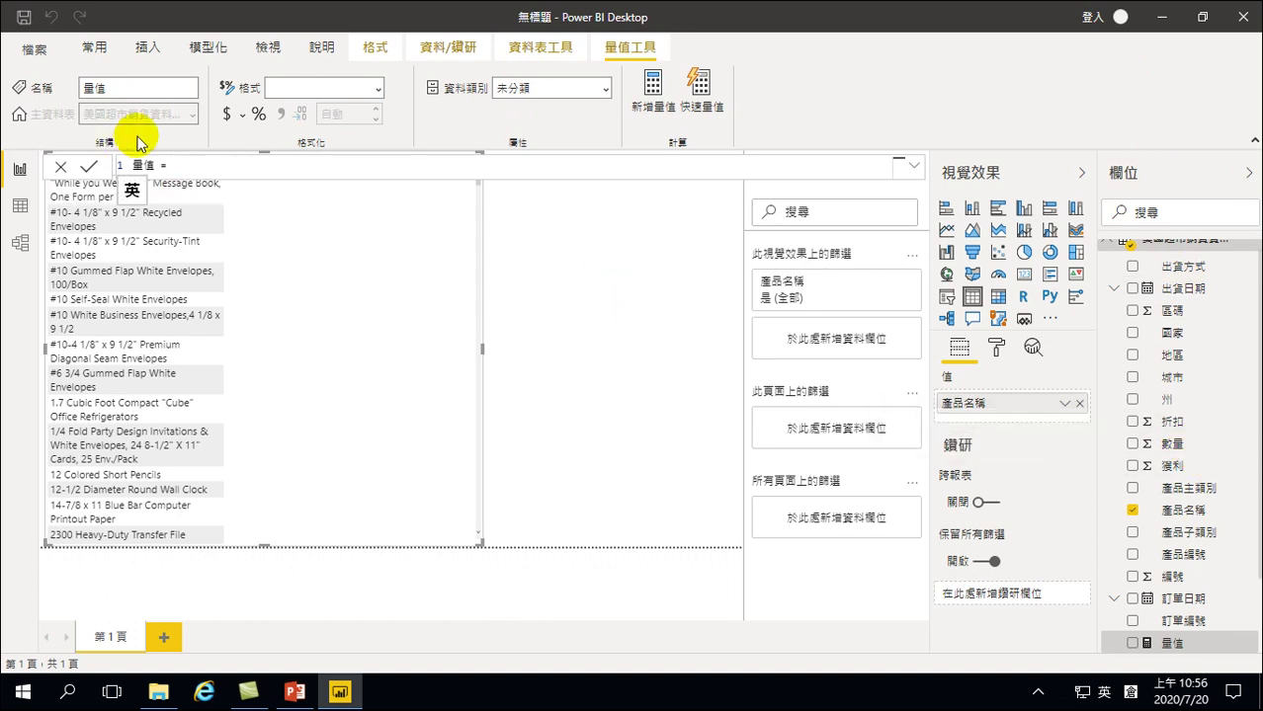
click(197, 165)
click(197, 165)
click(155, 165)
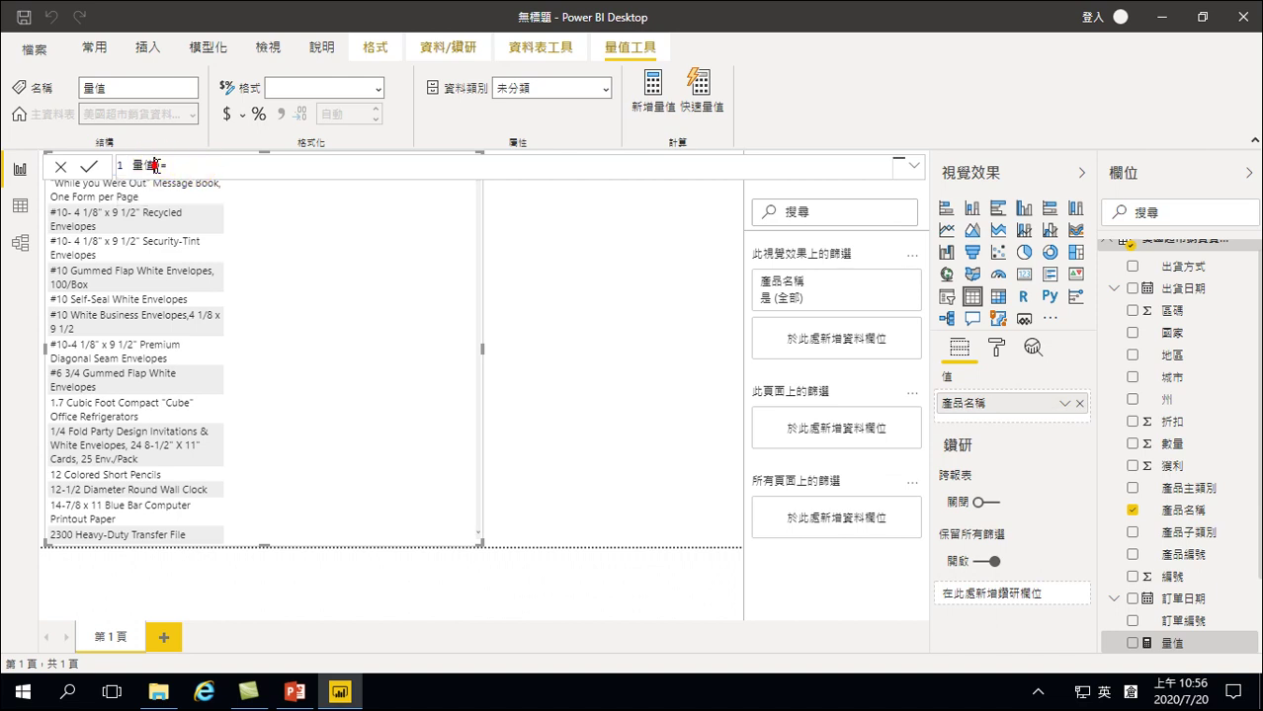
key(BackSpace)
key(BackSpace)
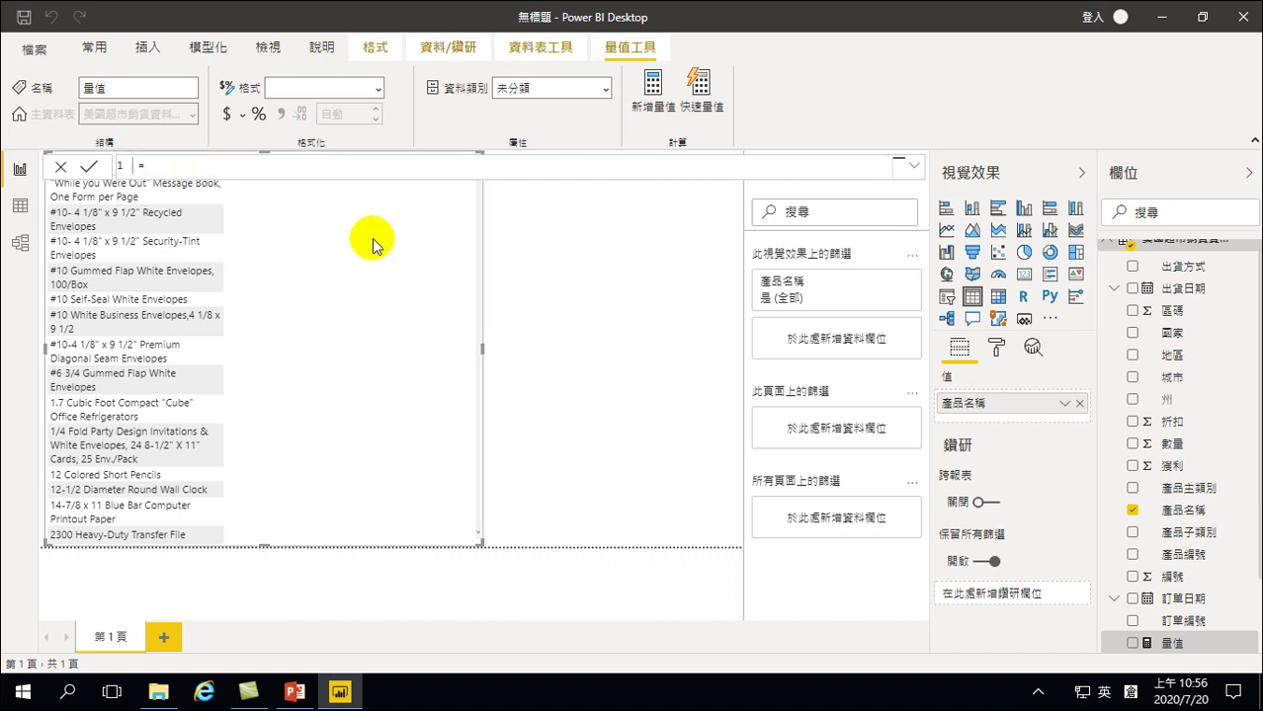
Name the measure 產品總銷售額 using Chinese input
text(v)
key(BackSpace)
key(shift)
text(vfhsb)
key(space)
key(BackSpace)
text(yhhqm)
key(space)
text(rrr)
key(space)
text(vfwp)
key(space)
text(cfb)
key(space)
text(ogr)
key(space)
text(jrmbc)
key(space)
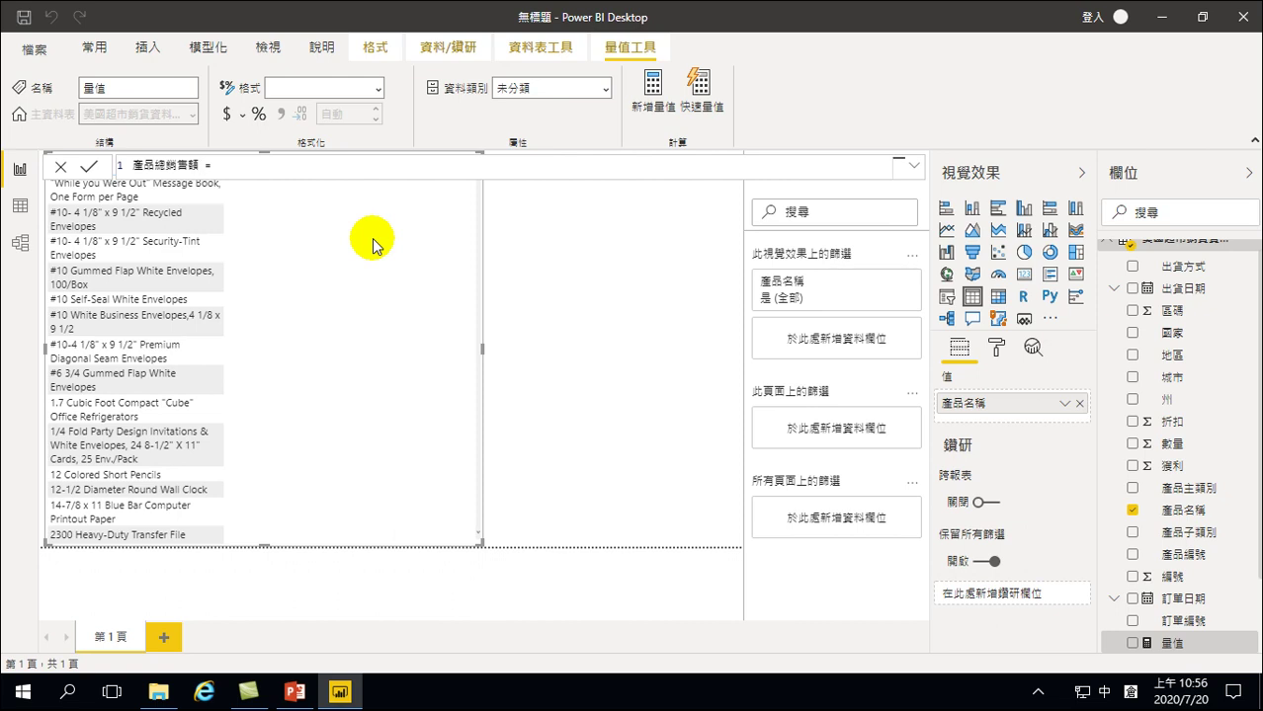
Start the formula after the equals sign with SUM( from the autocomplete list
click(234, 164)
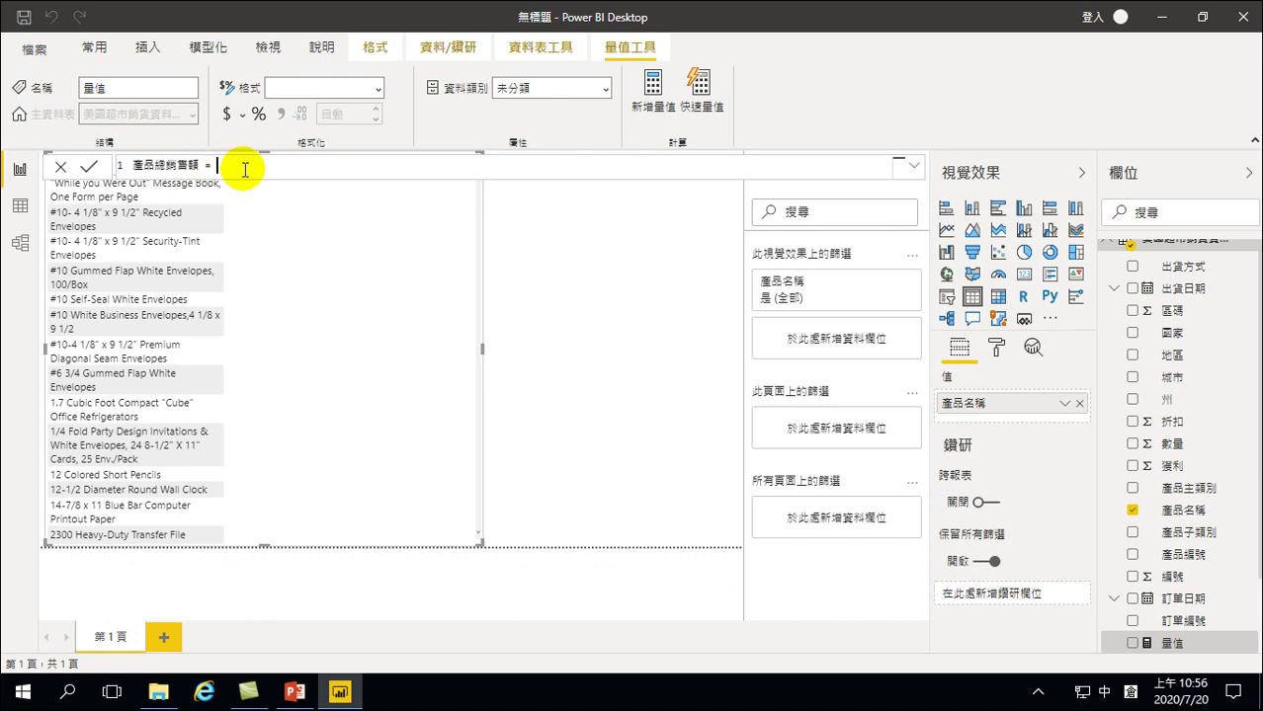
key(shift)
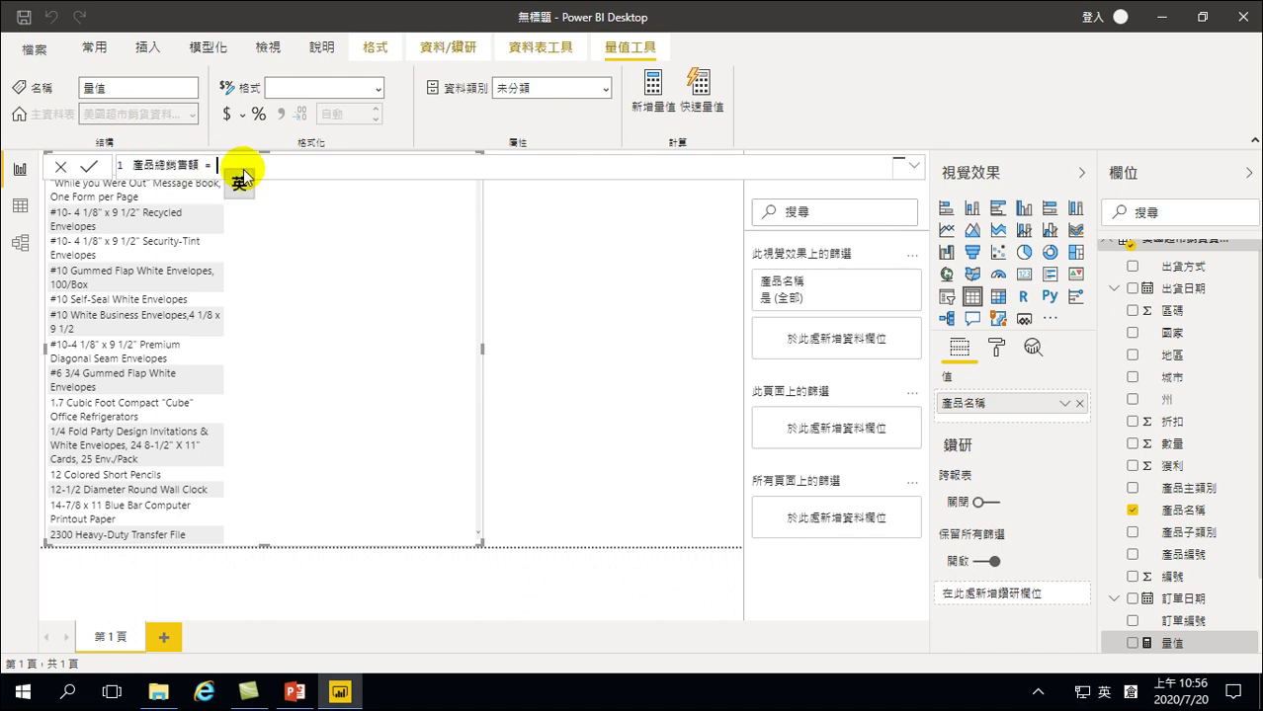
text(sum)
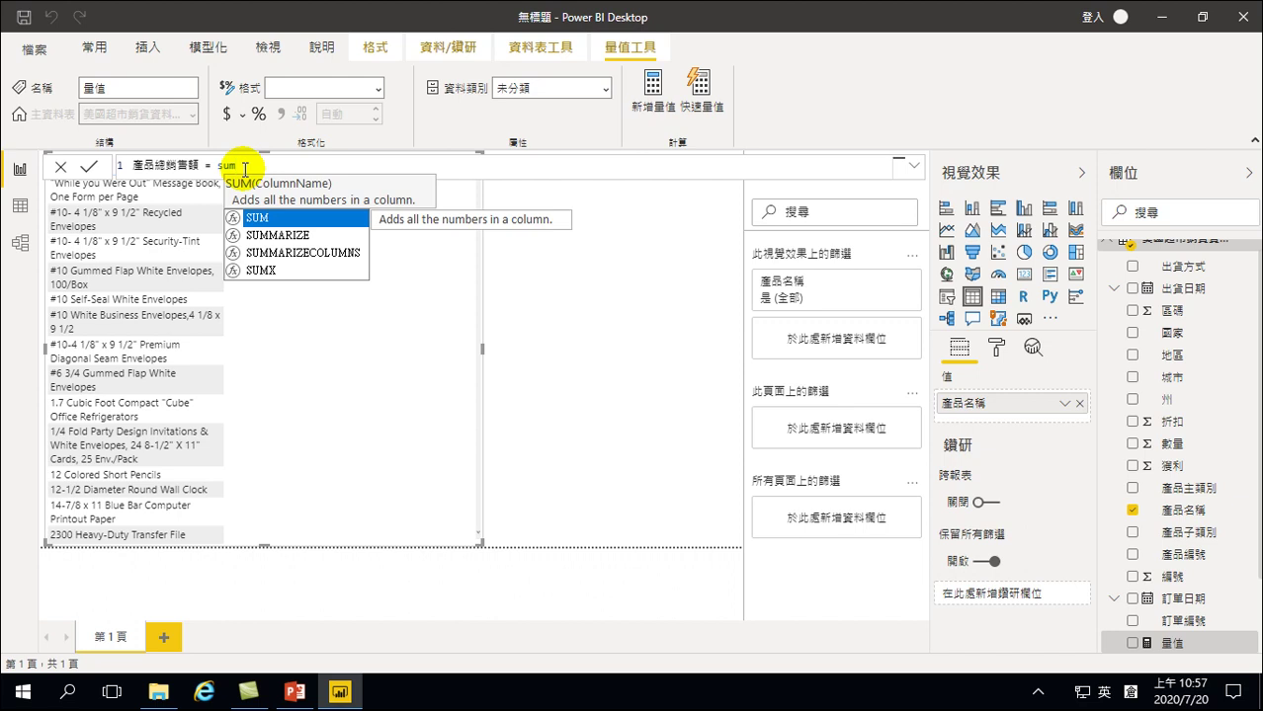
key(BackSpace)
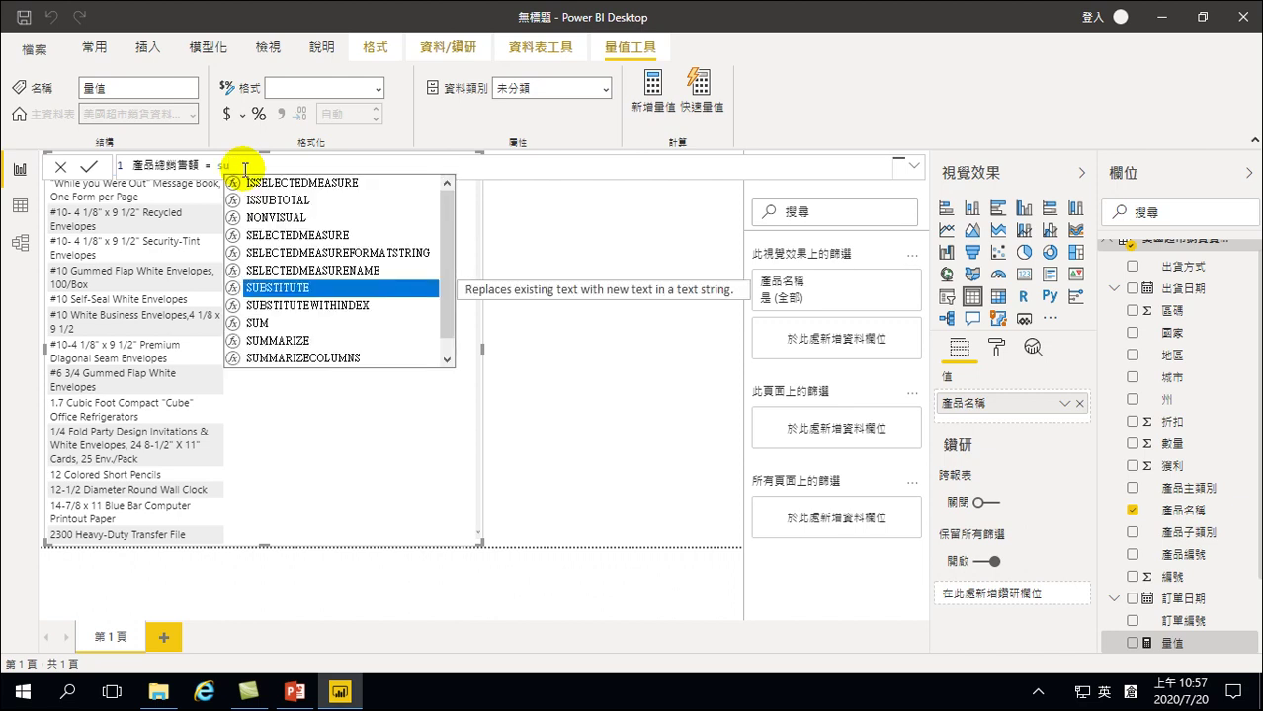
key(Down)
key(Down)
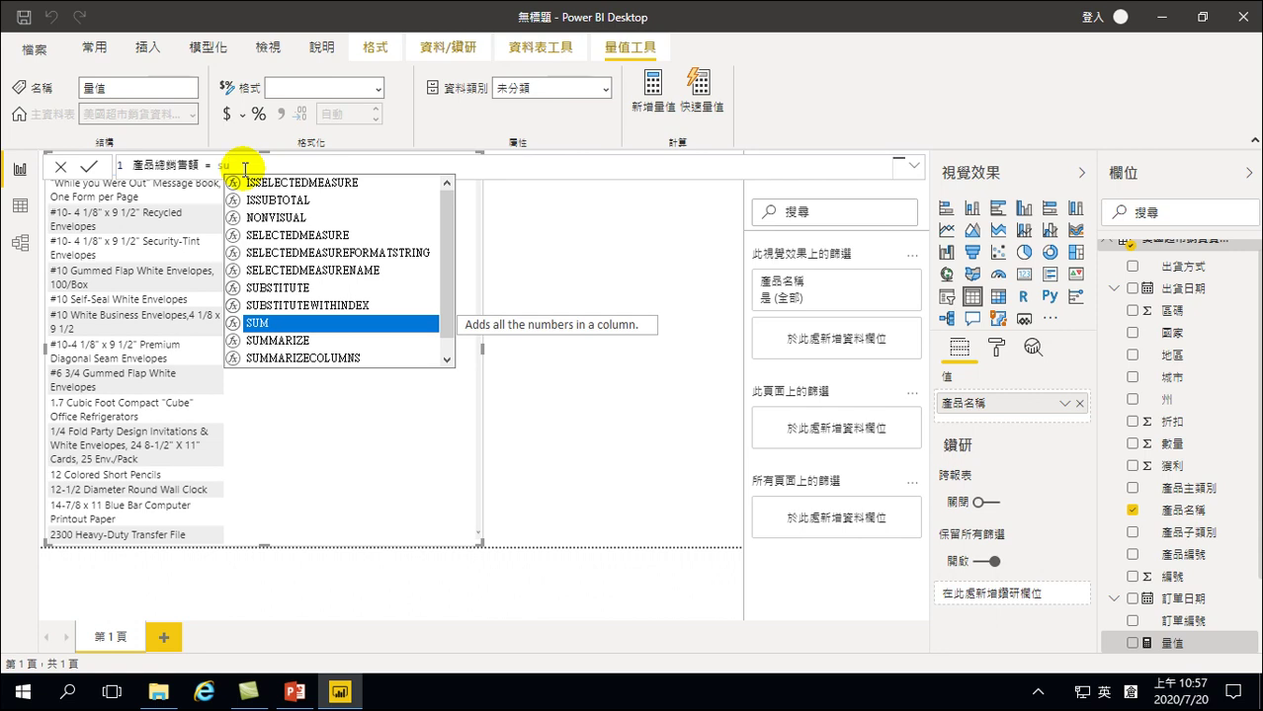
key(Up)
key(Up)
key(Up)
key(Down)
key(Down)
key(Down)
key(Tab)
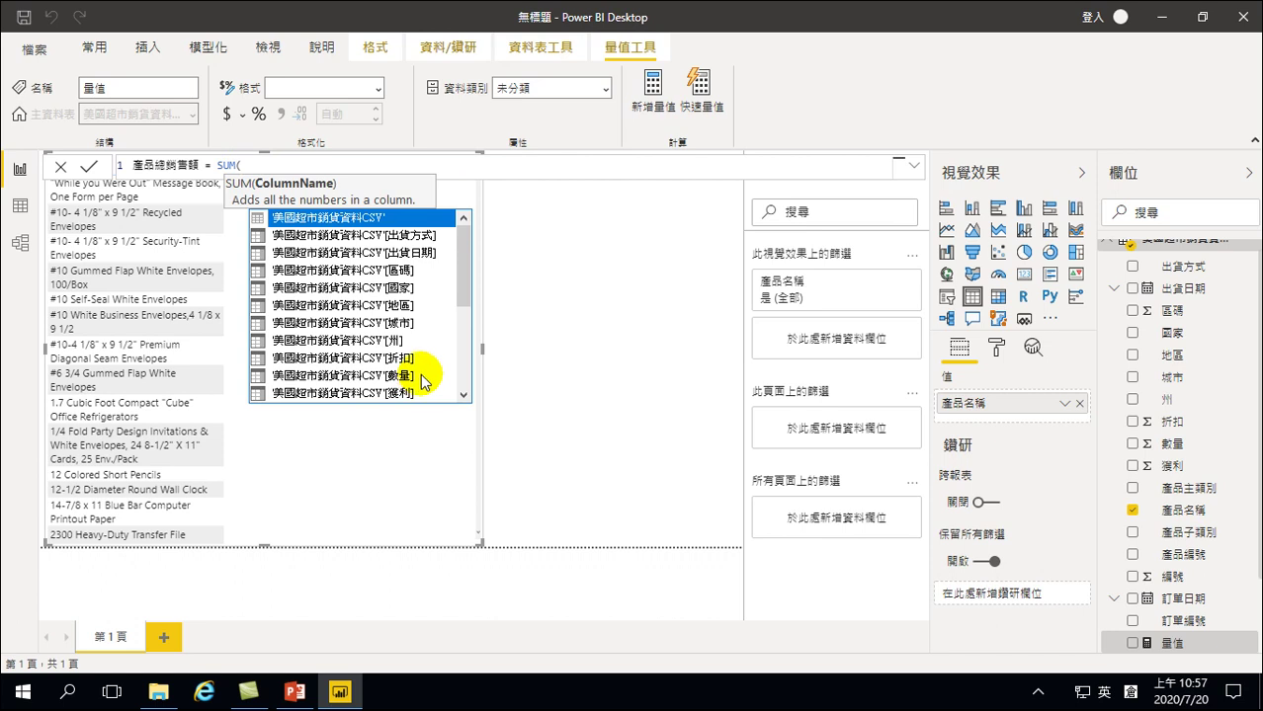
Complete and commit the formula as SUM('美國超市銷貨資料CSV'[銷售額])
drag(459, 254, 474, 351)
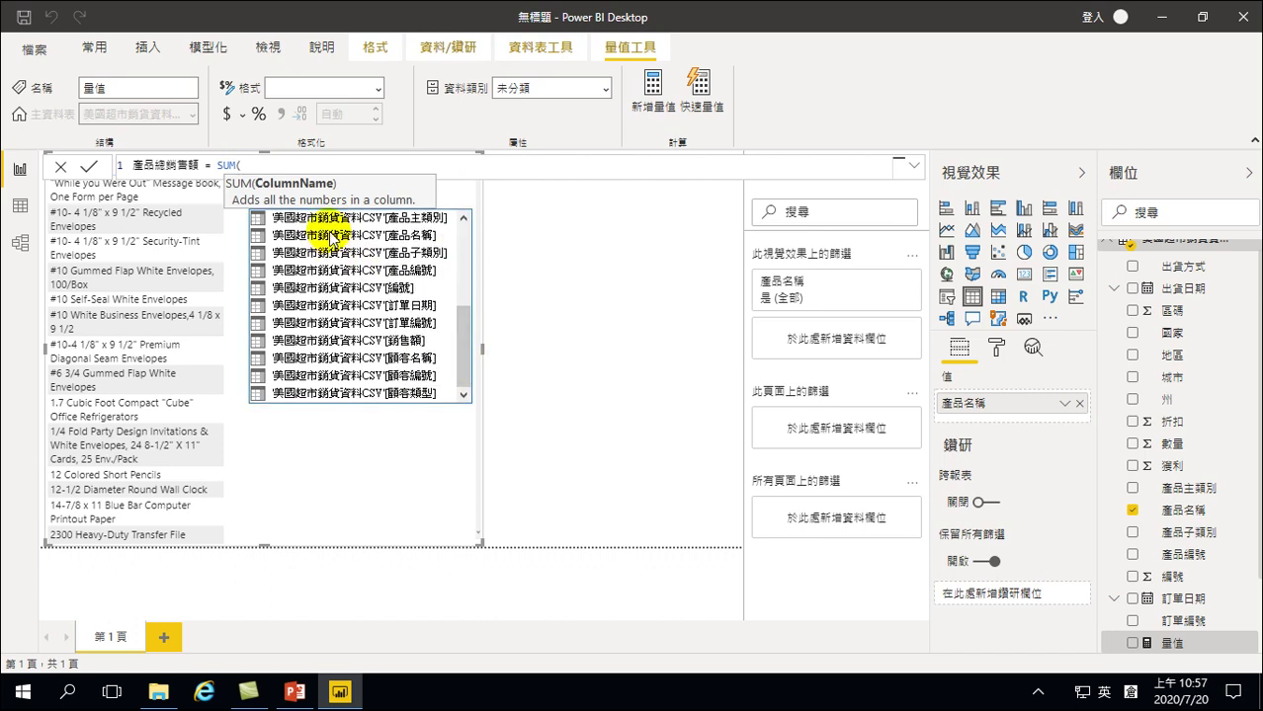
key(Down)
key(Down)
key(Down)
key(Down)
key(Down)
key(Down)
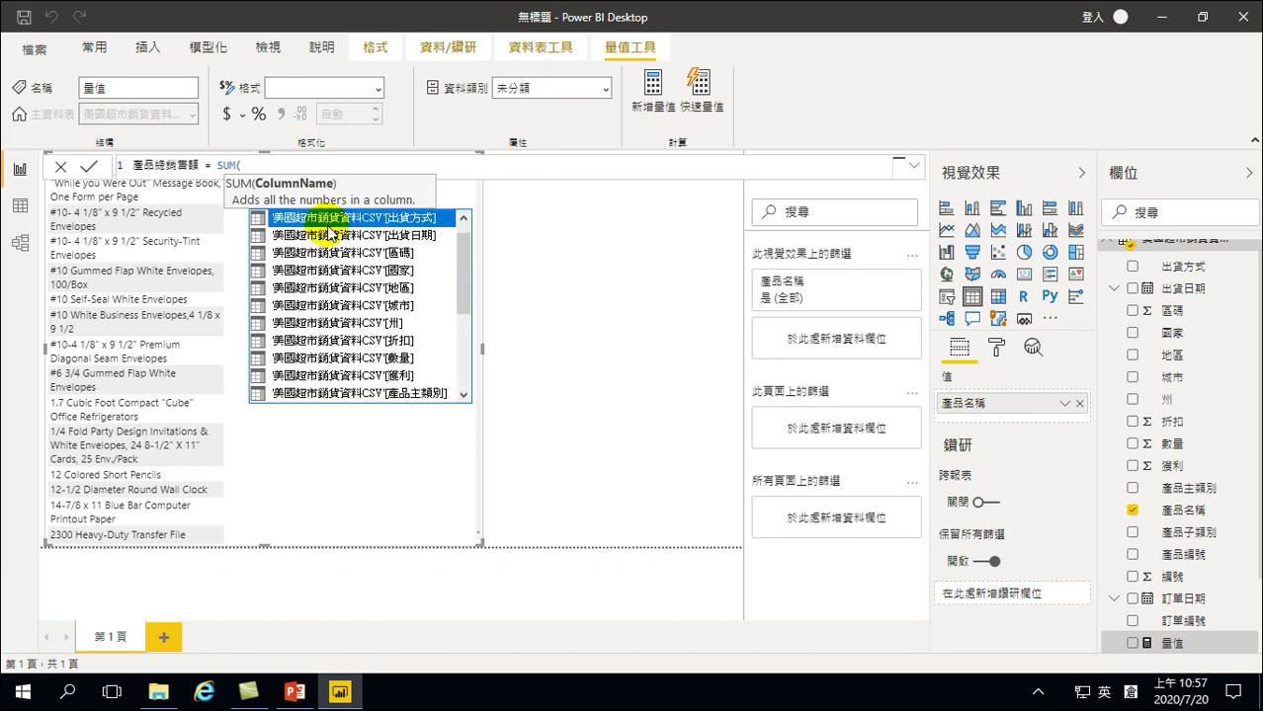
key(Down)
key(Down)
key(Down)
key(Down)
key(Down)
key(Down)
key(Down)
key(Down)
key(Down)
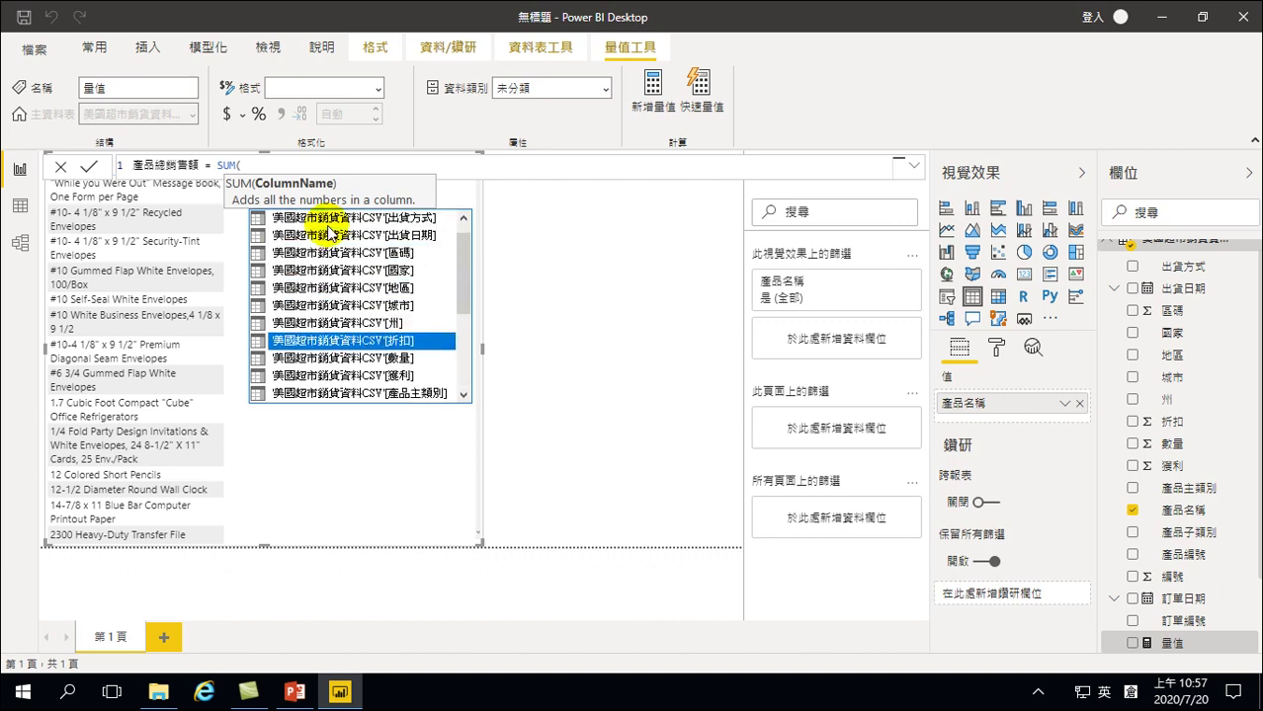
key(Down)
key(Down)
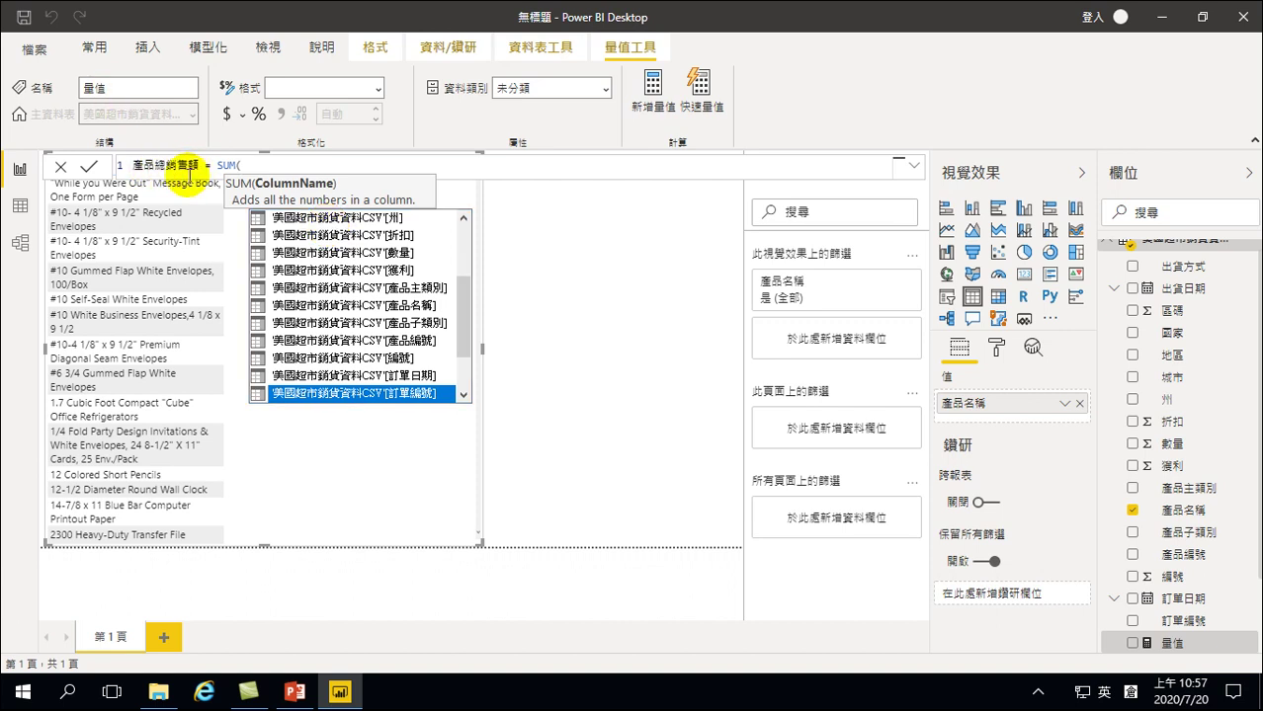
key(Down)
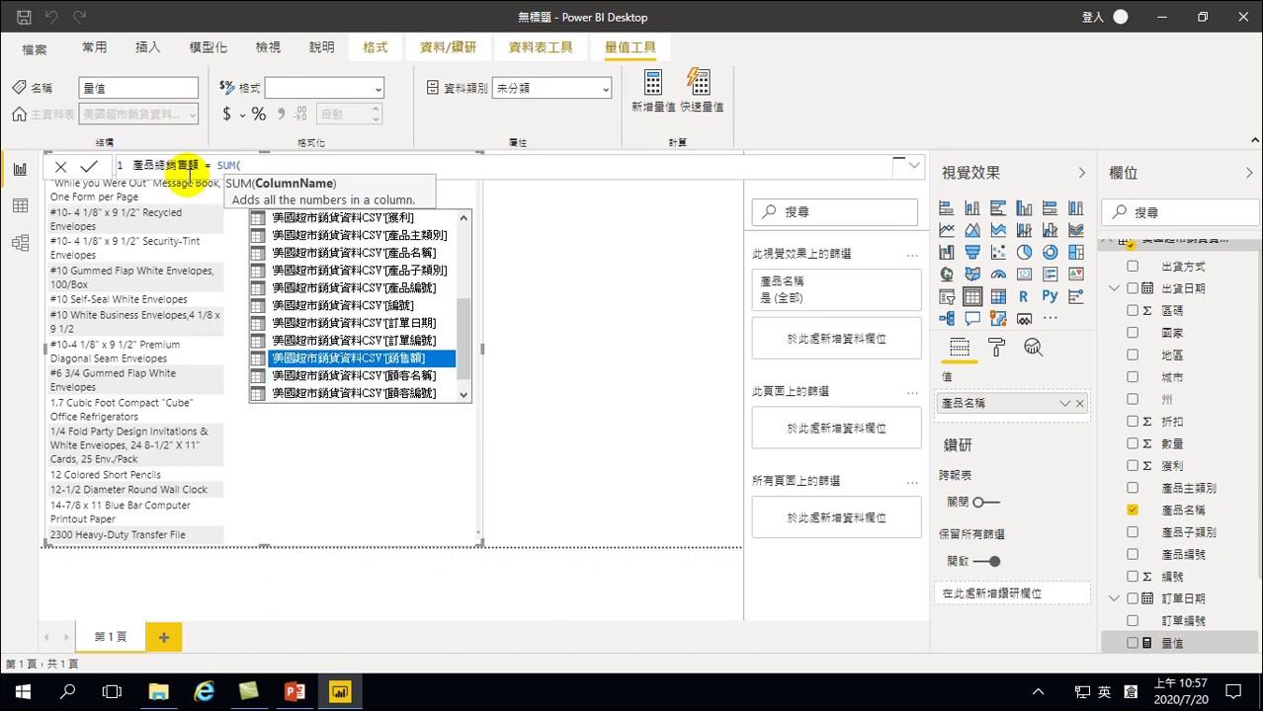
key(Tab)
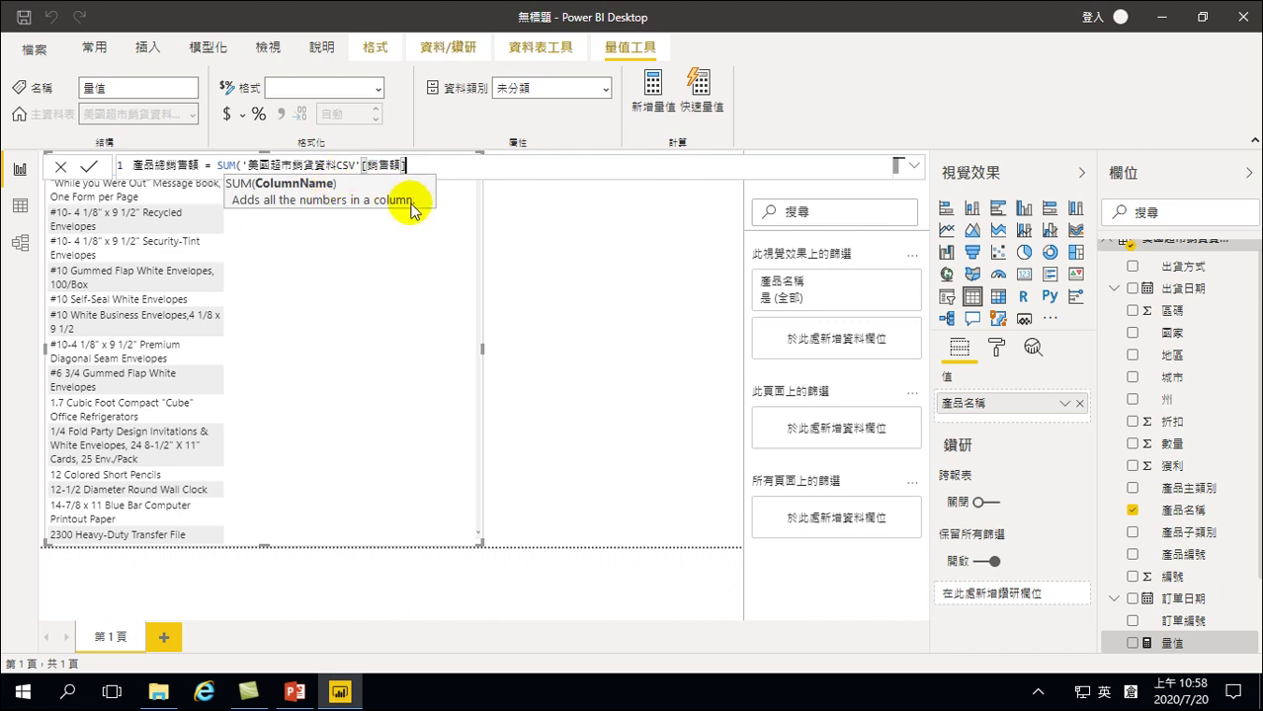
text())
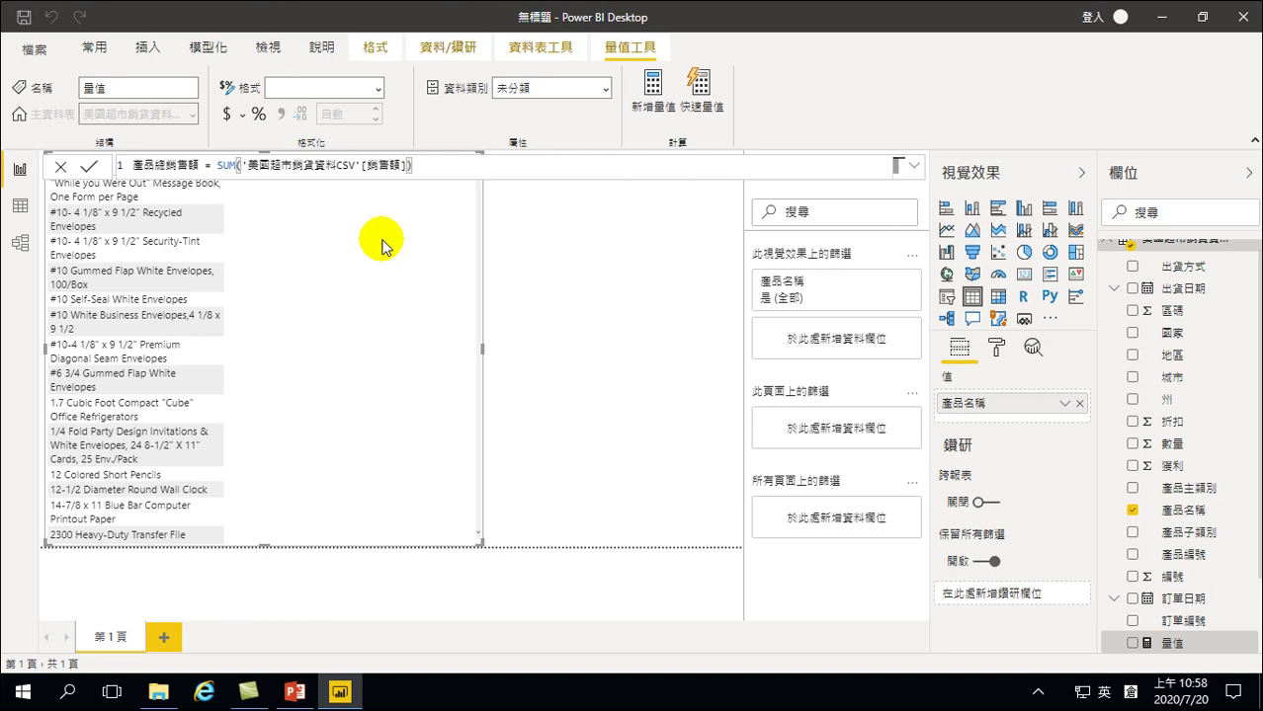
key(Return)
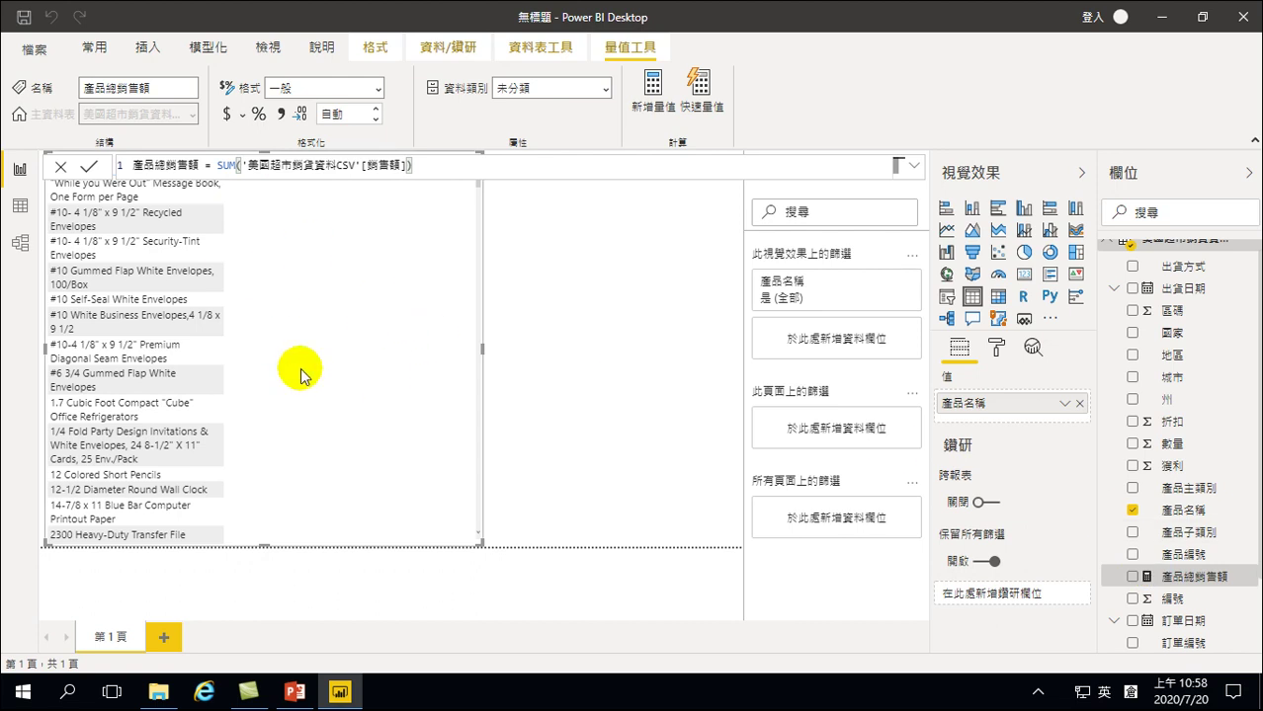
Add the 產品總銷售額 measure to the product table, then reselect the table visual
click(1131, 576)
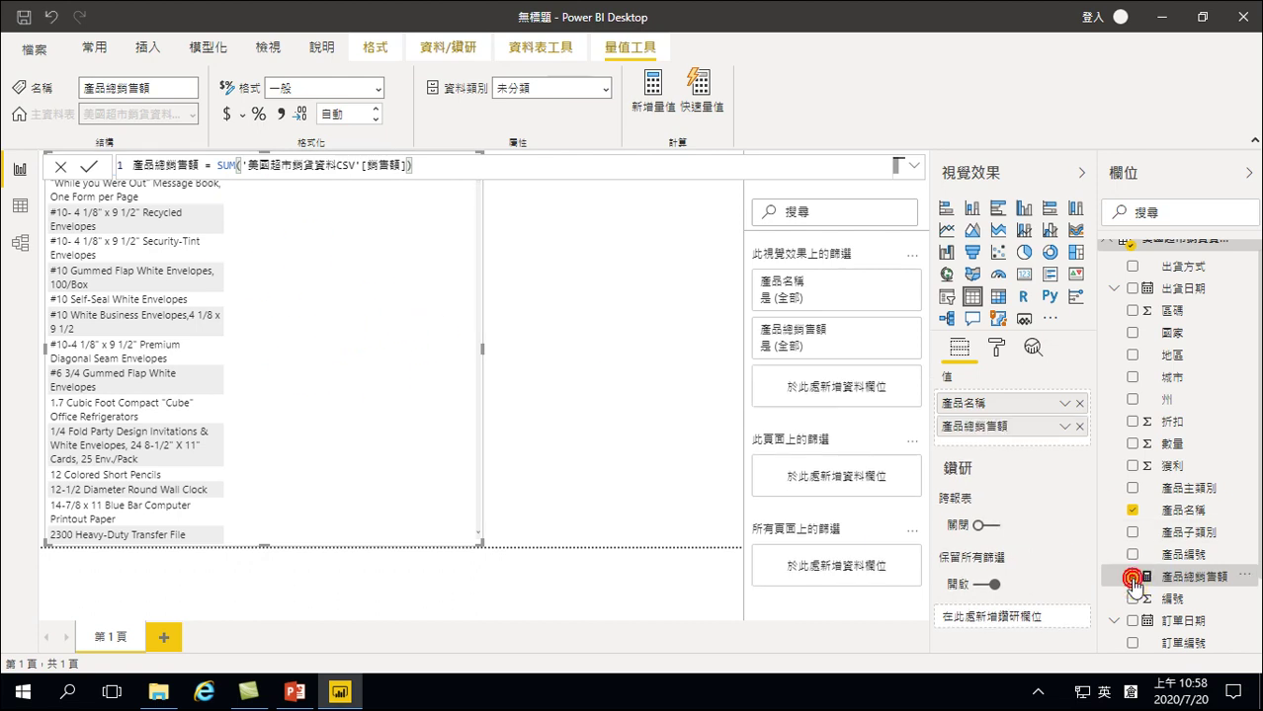
click(536, 234)
click(334, 192)
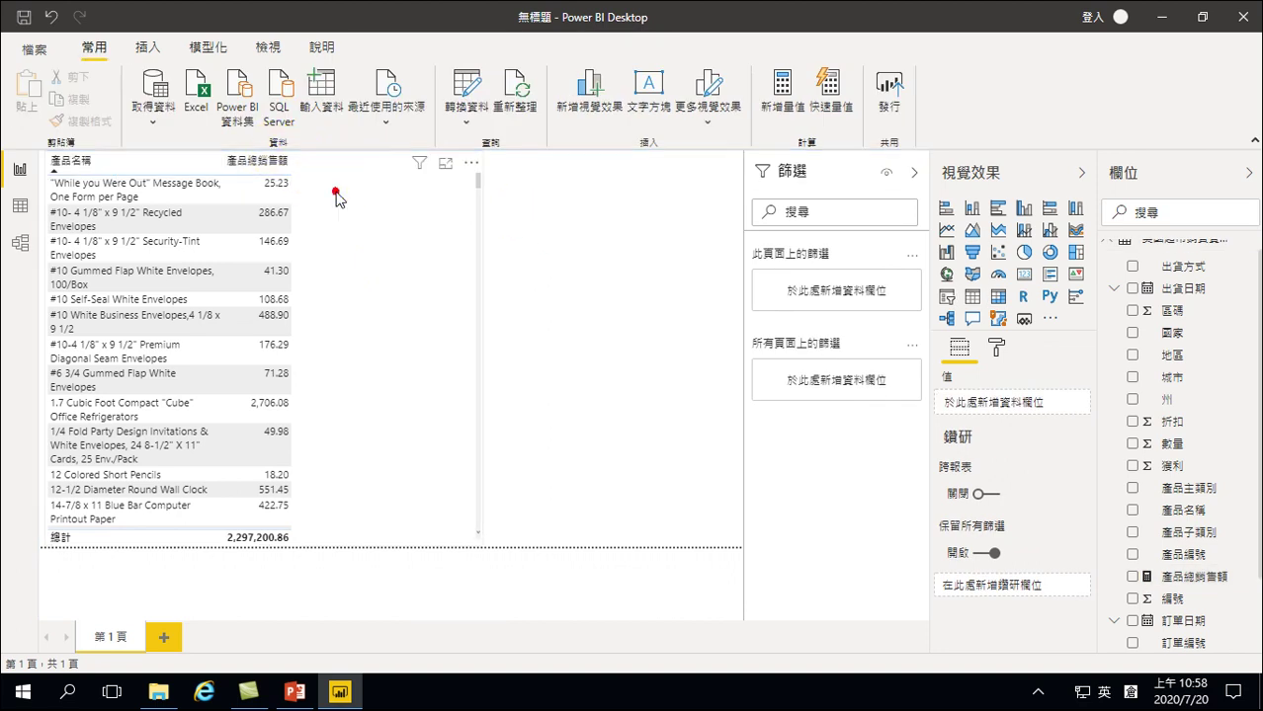
Lower the table's top edge on the page and select 產品總銷售額 to view its formula
drag(265, 153, 259, 208)
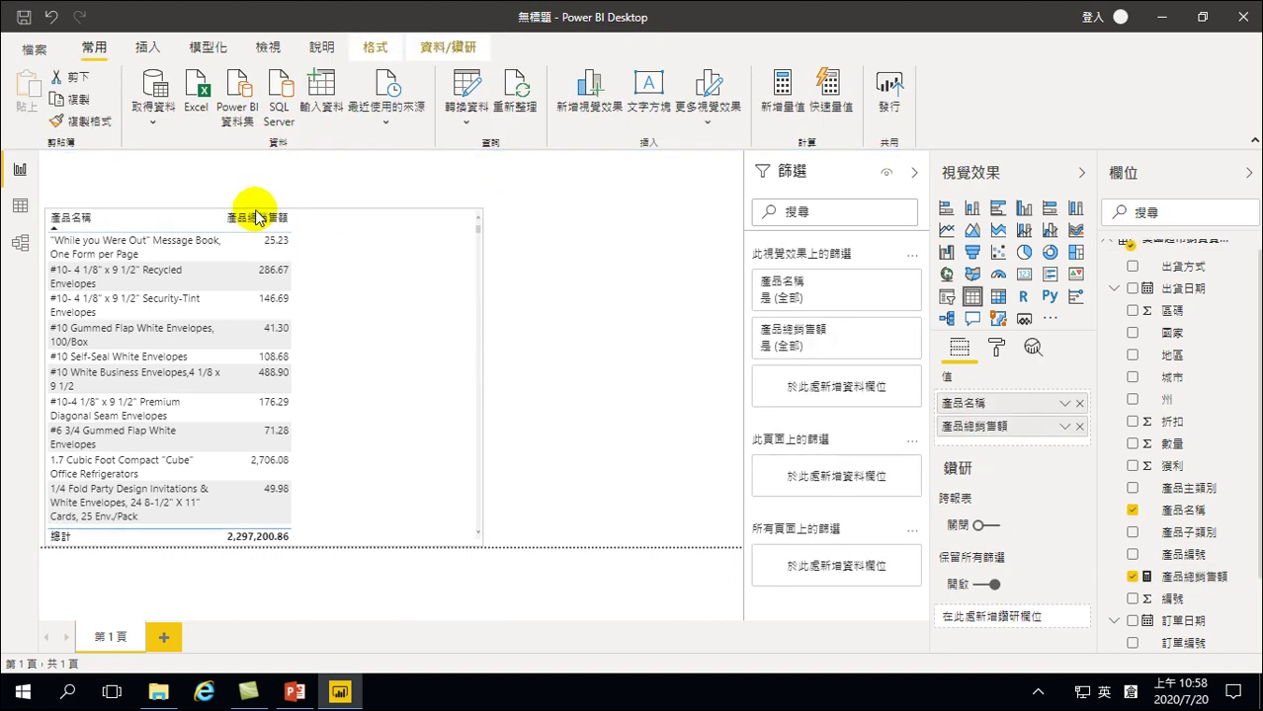
click(575, 204)
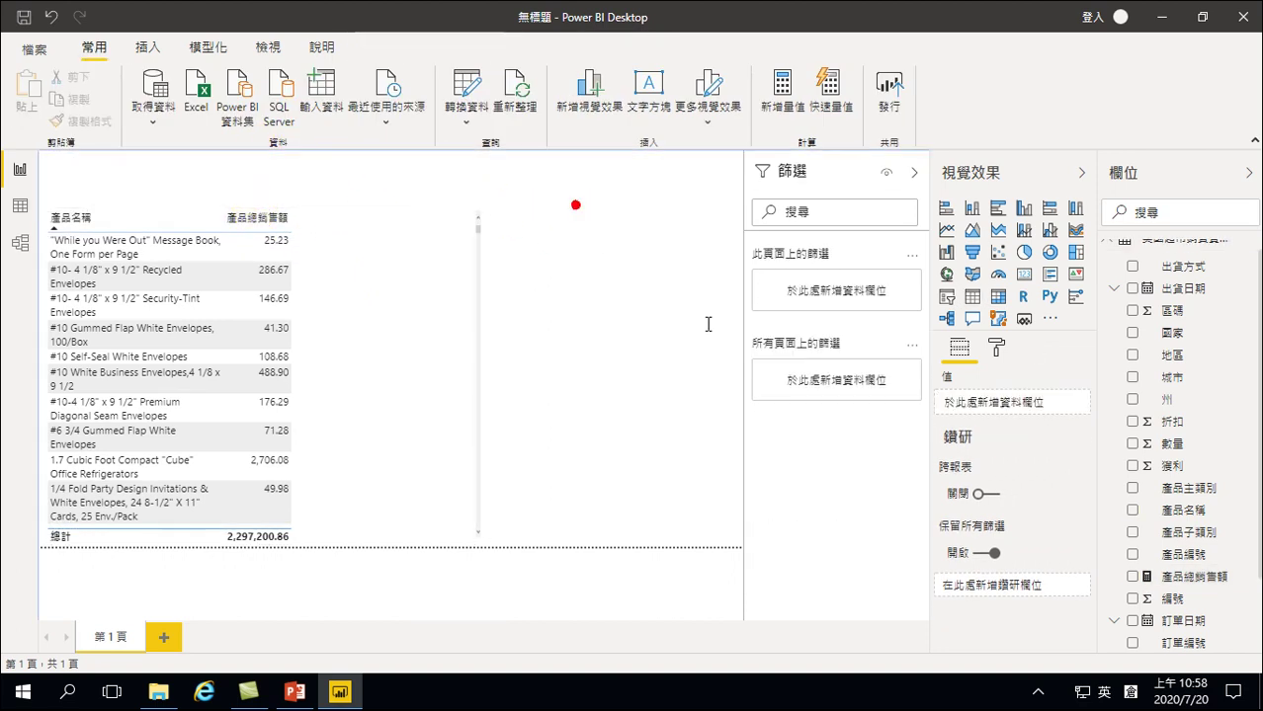
click(1186, 577)
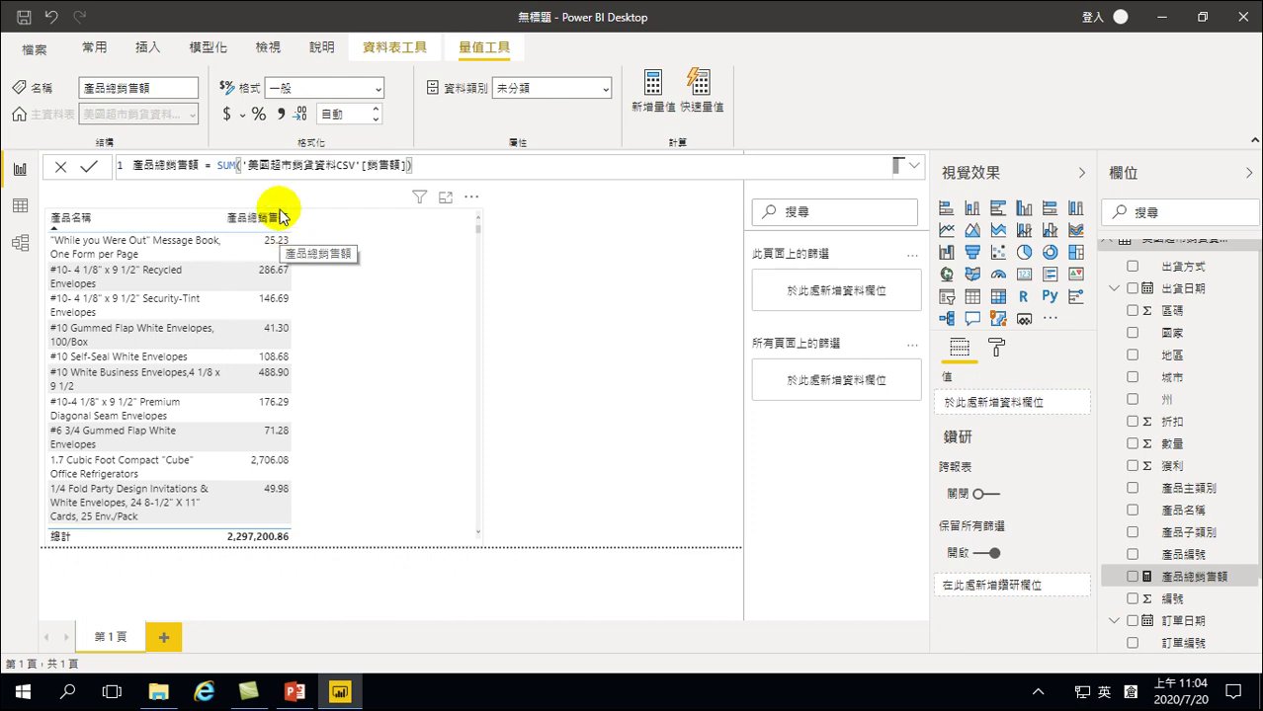
Create a second new measure in the data table and delete its default name
click(357, 289)
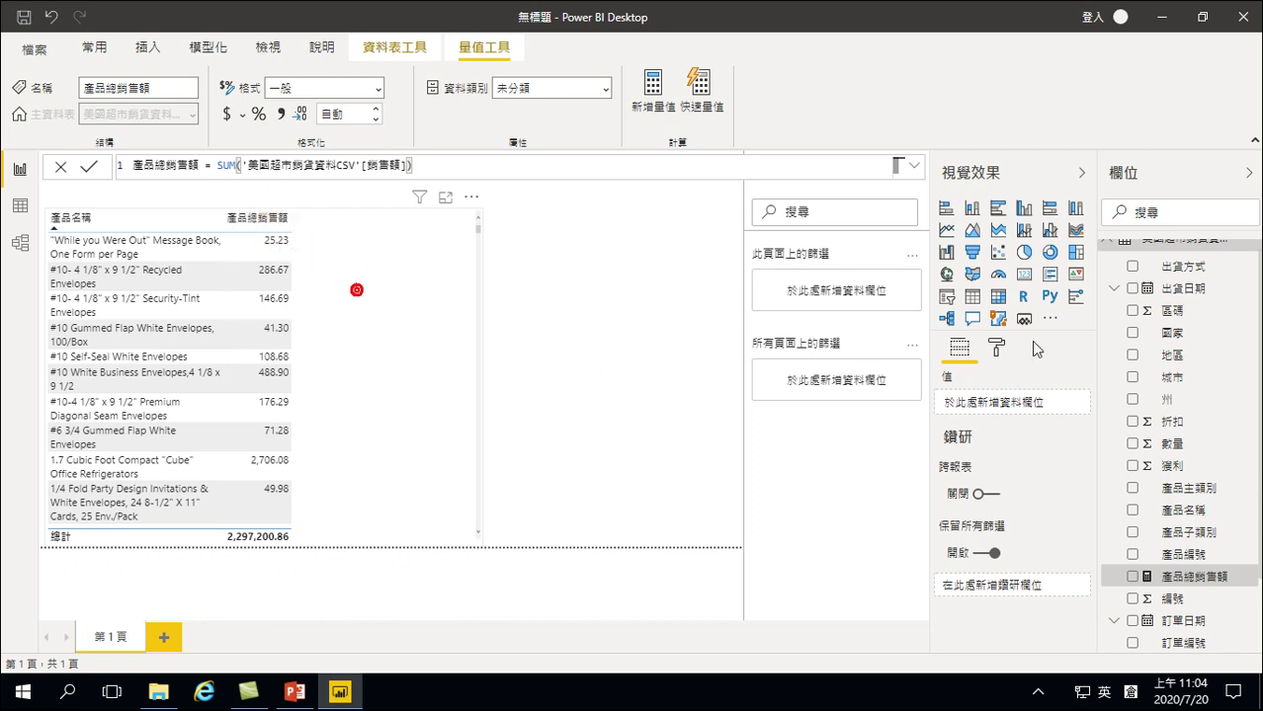
right_click(1164, 381)
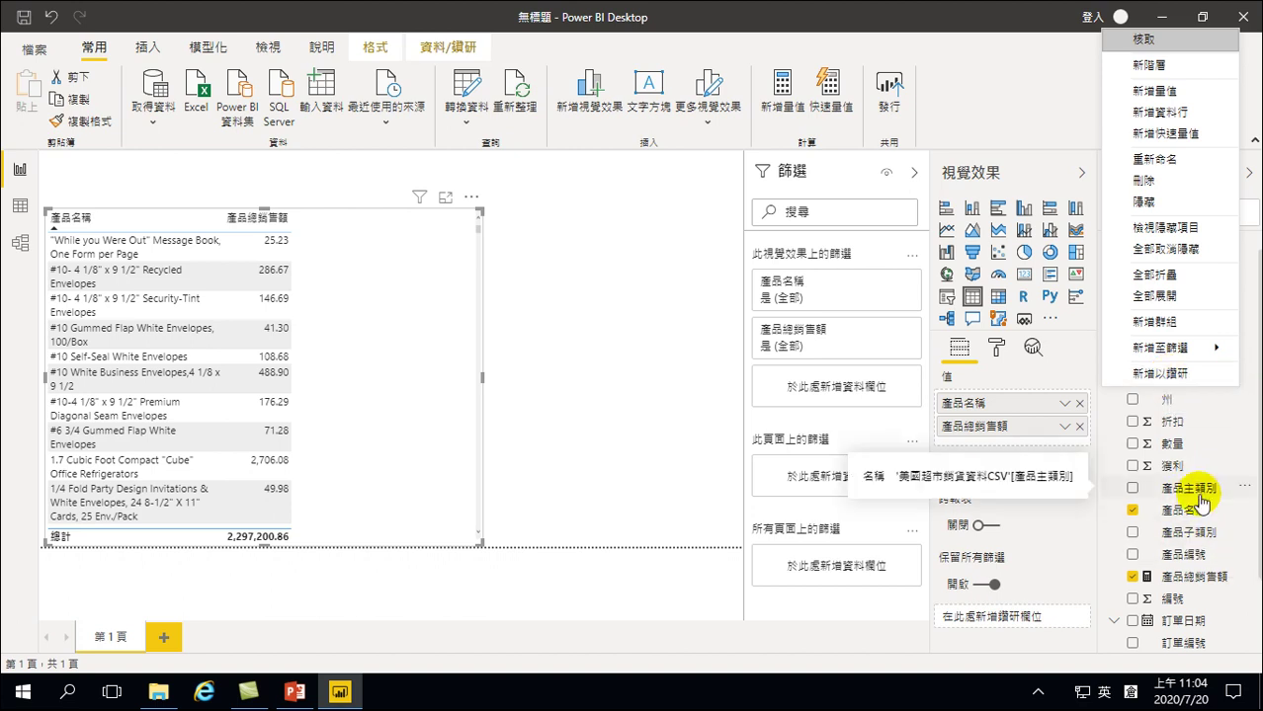
click(1154, 90)
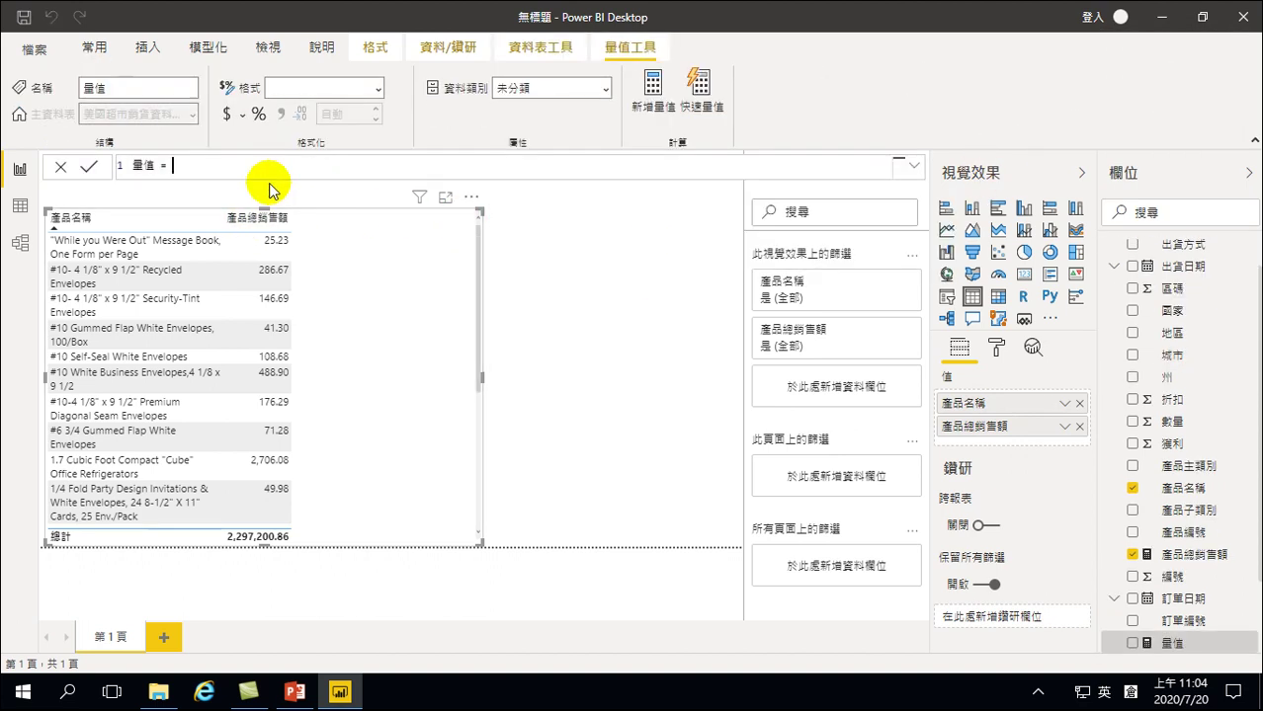
click(190, 168)
key(Left)
key(Left)
key(BackSpace)
key(BackSpace)
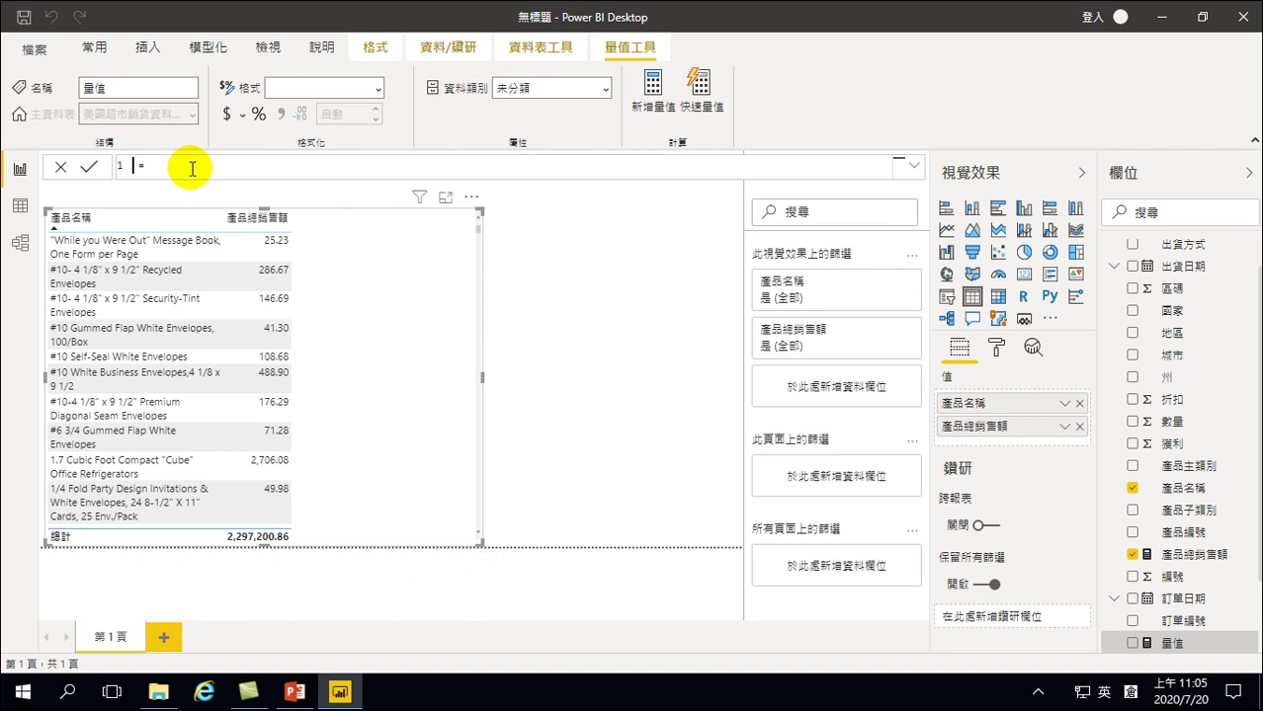
Name the measure 產品總獲利 and begin its formula with su
key(shift)
text(產品銷售 =品總大竹筍)
key(BackSpace)
key(BackSpace)
key(BackSpace)
text(獲利)
key(Return)
key(shift)
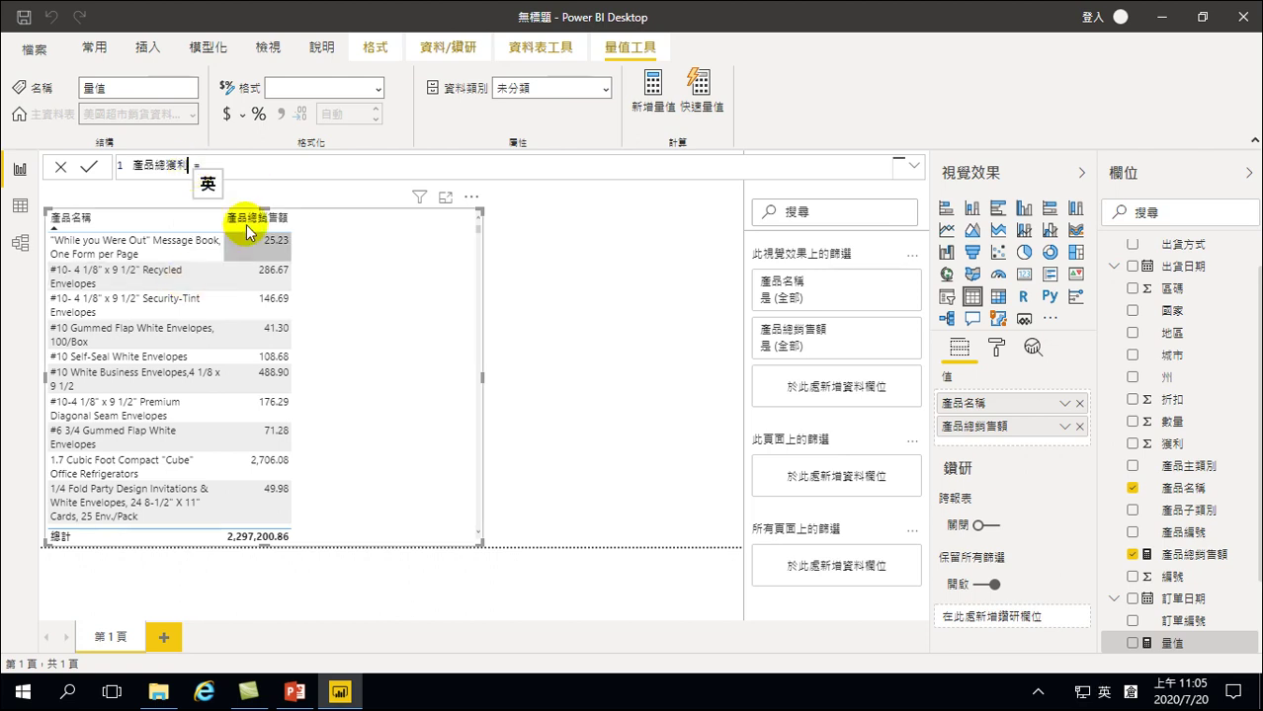
click(254, 169)
key(shift)
key(shift)
text(su)
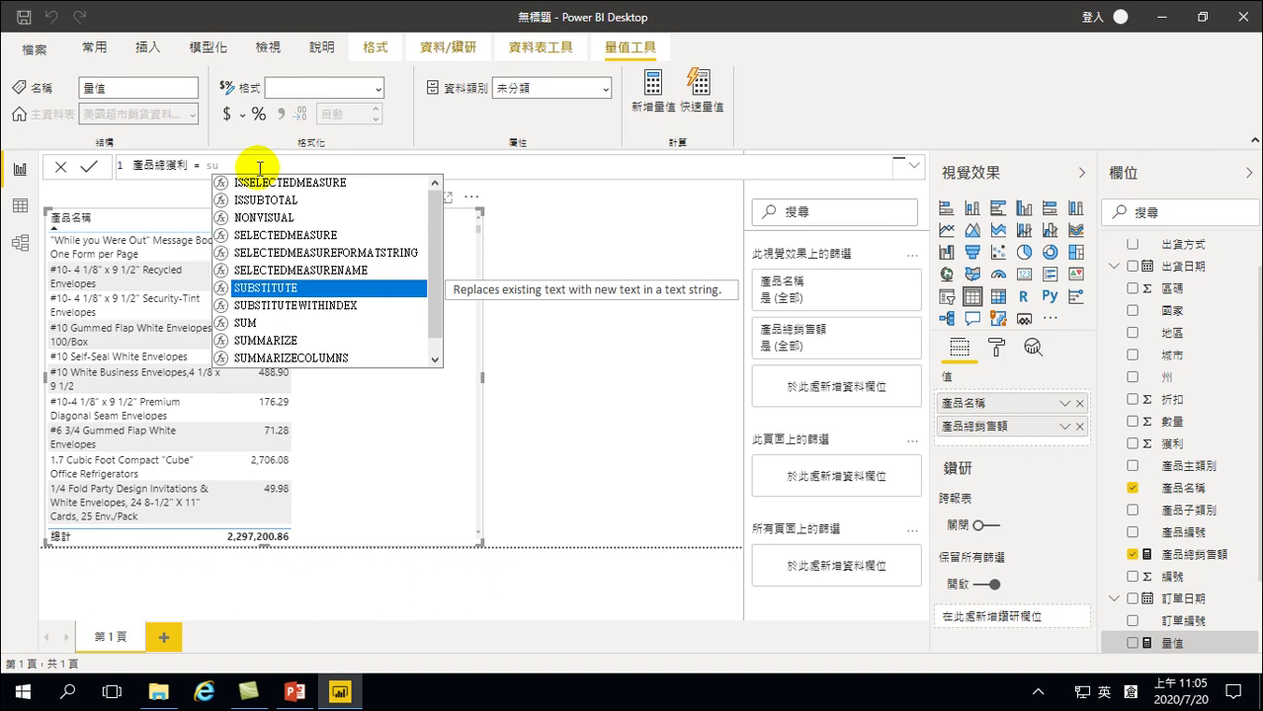
Commit 產品總獲利 as SUM('美國超市銷貨資料CSV'[獲利]) and add it to the product table
key(Down)
key(Down)
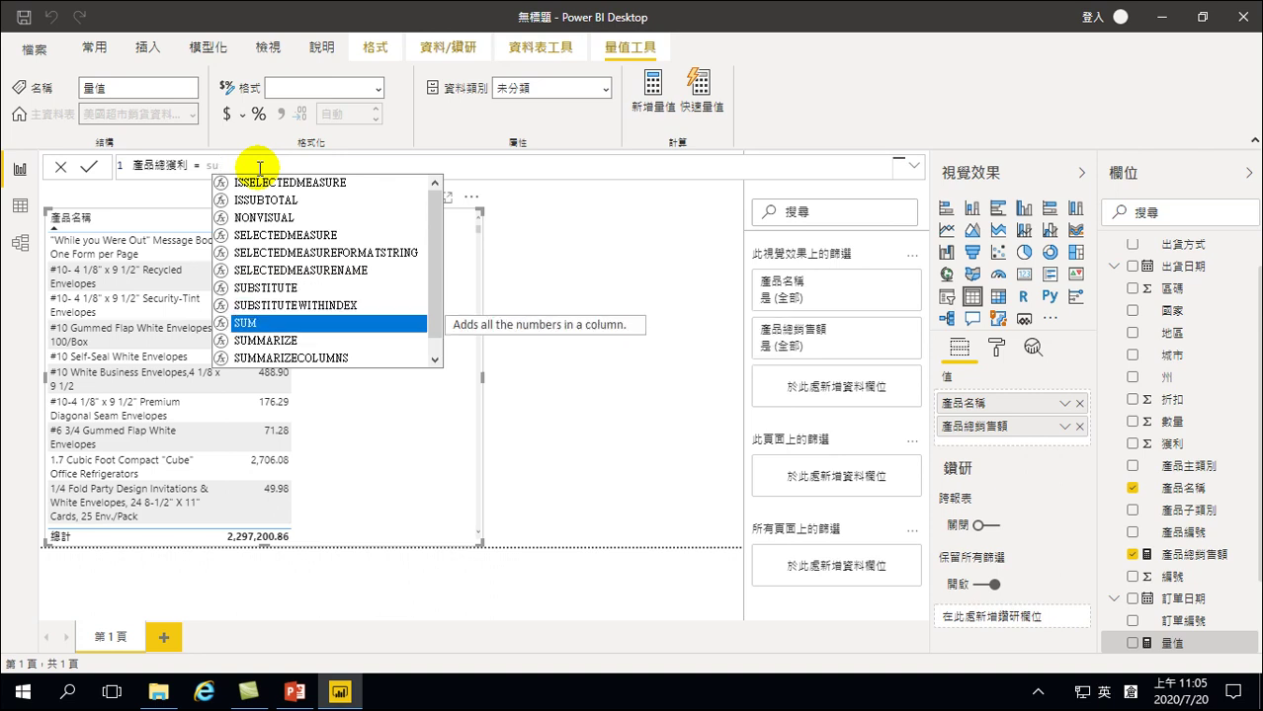
key(Tab)
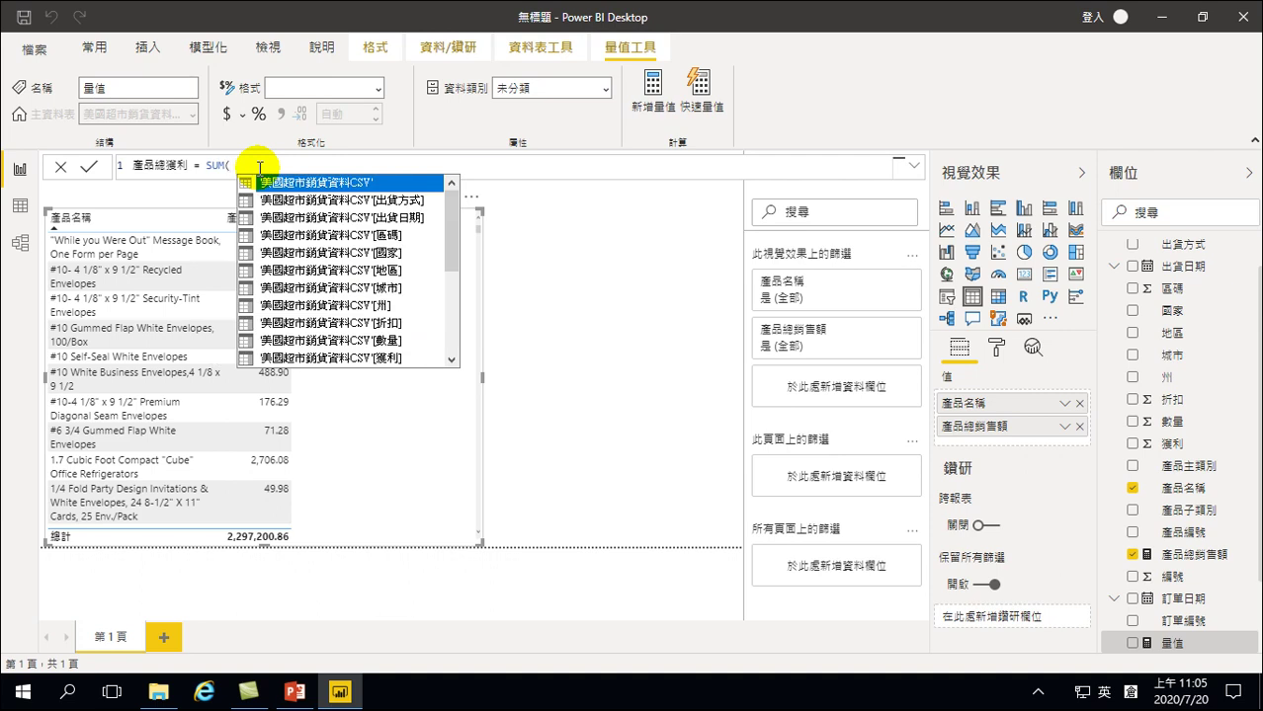
key(Down)
key(Down)
key(Down)
key(Down)
key(Down)
key(Down)
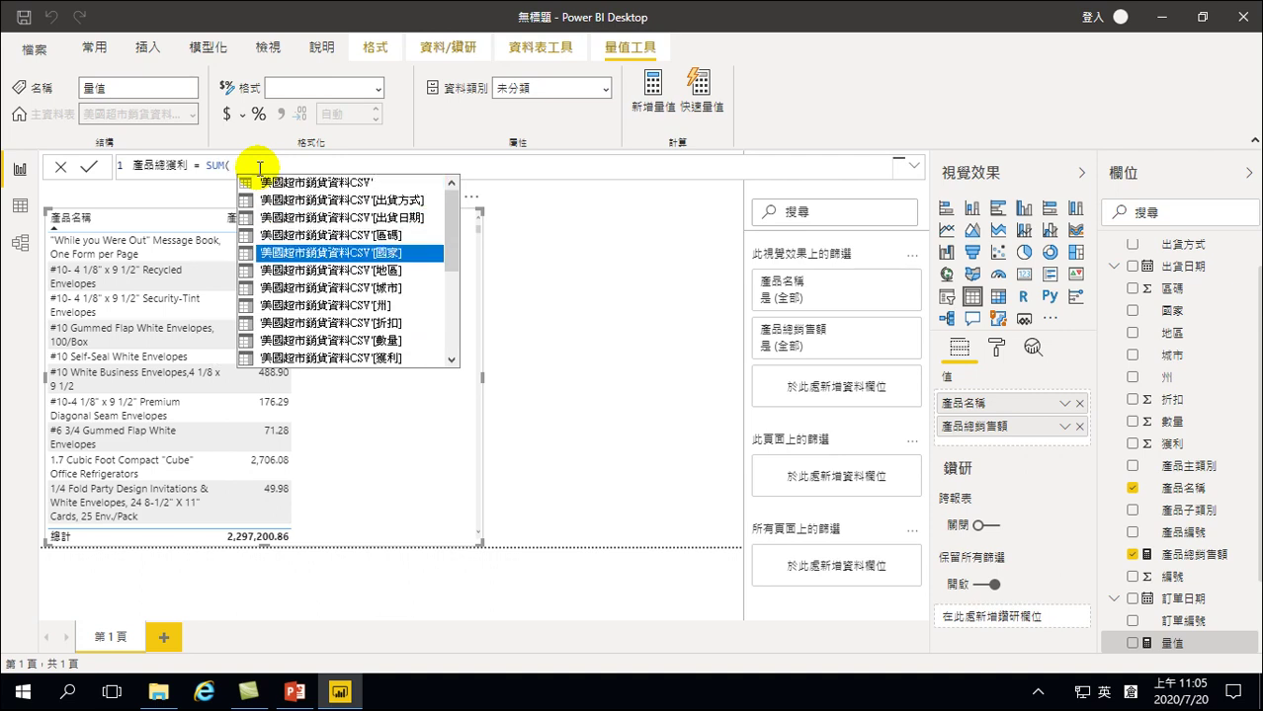
key(Down)
key(Down)
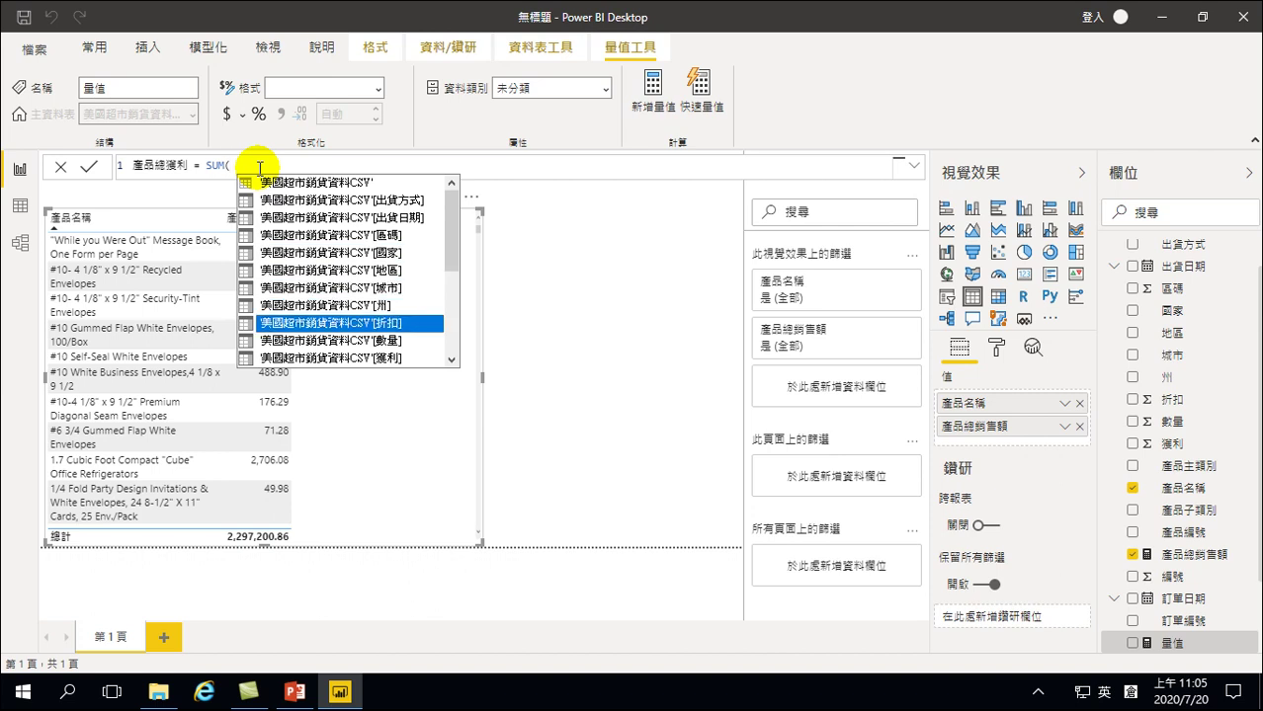
key(Down)
key(Down)
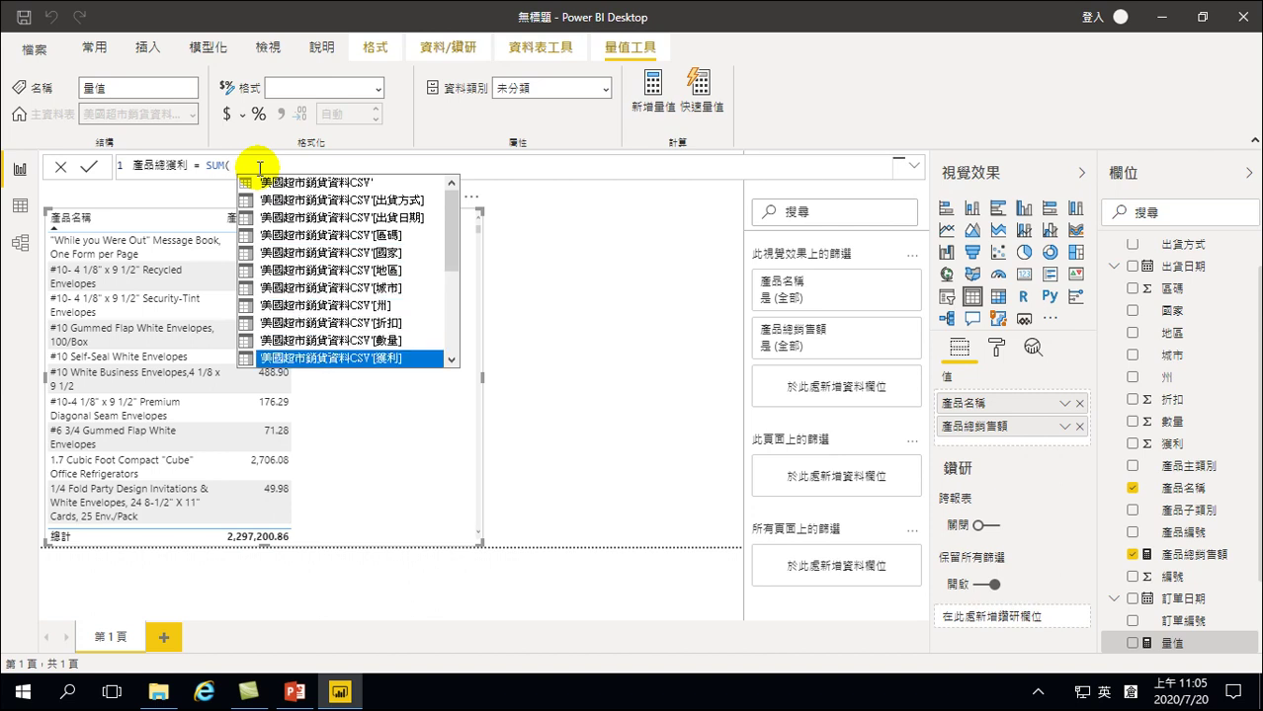
key(Tab)
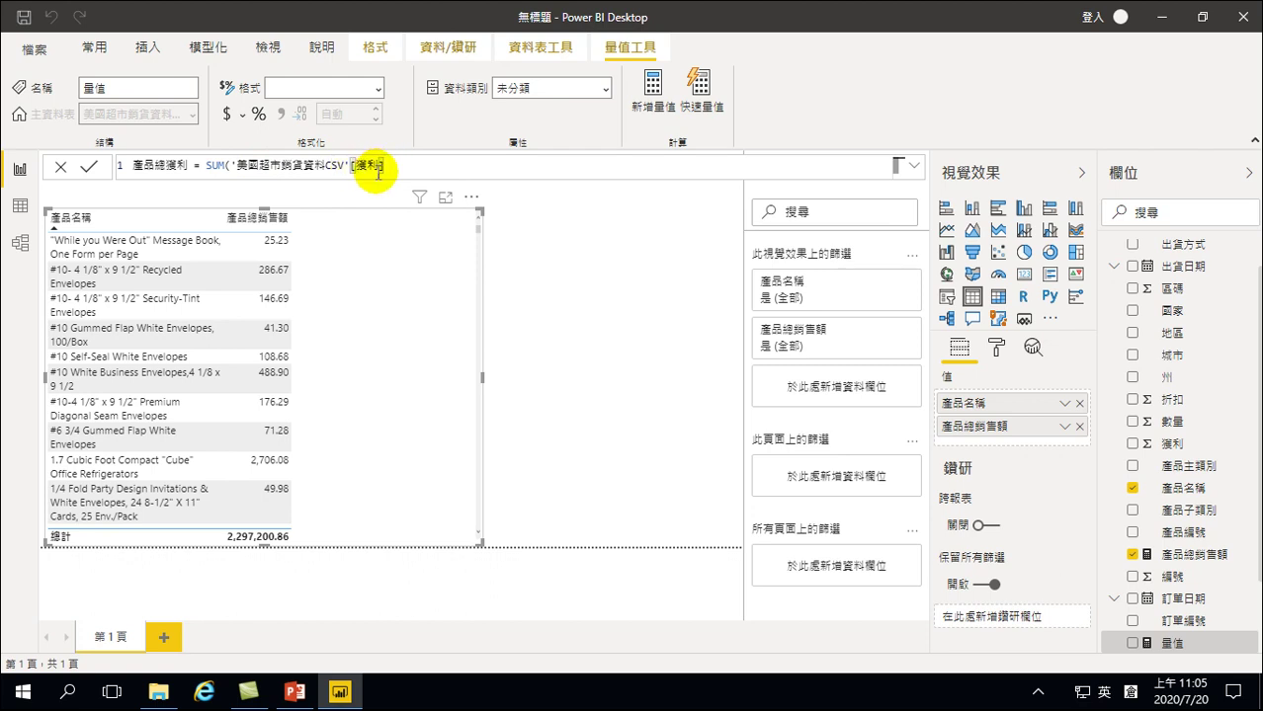
text())
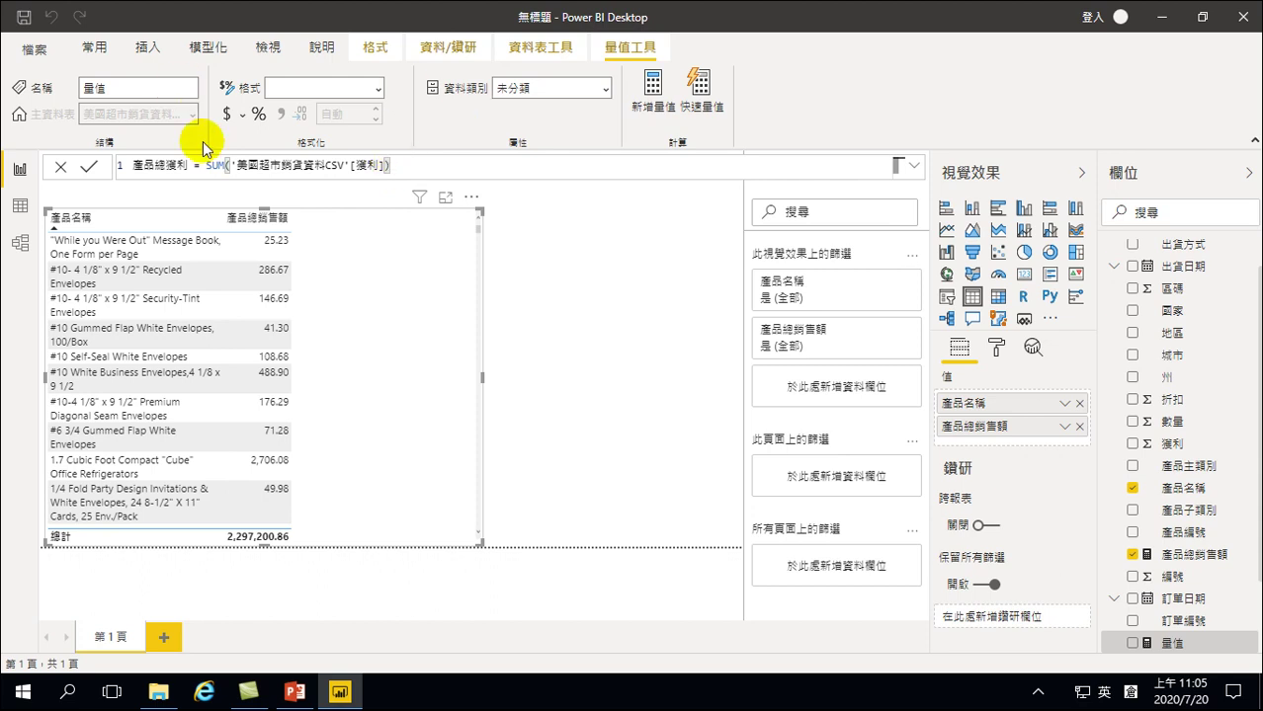
key(Return)
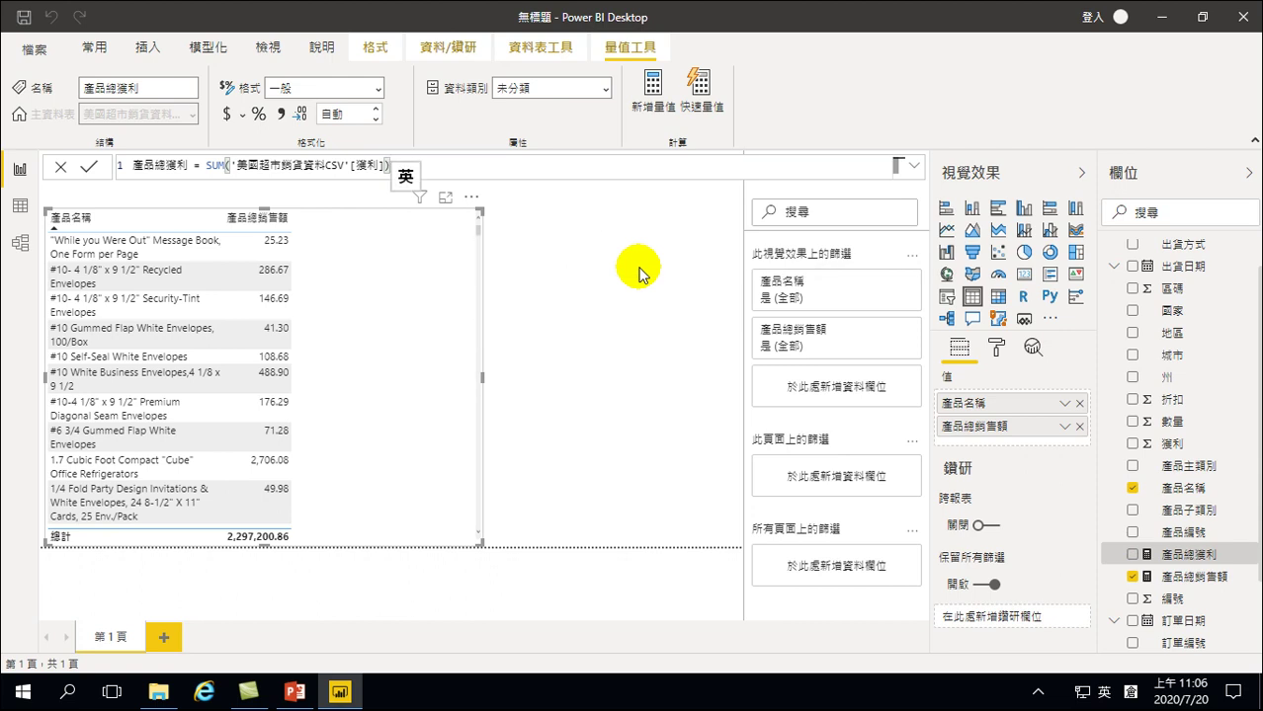
click(1132, 554)
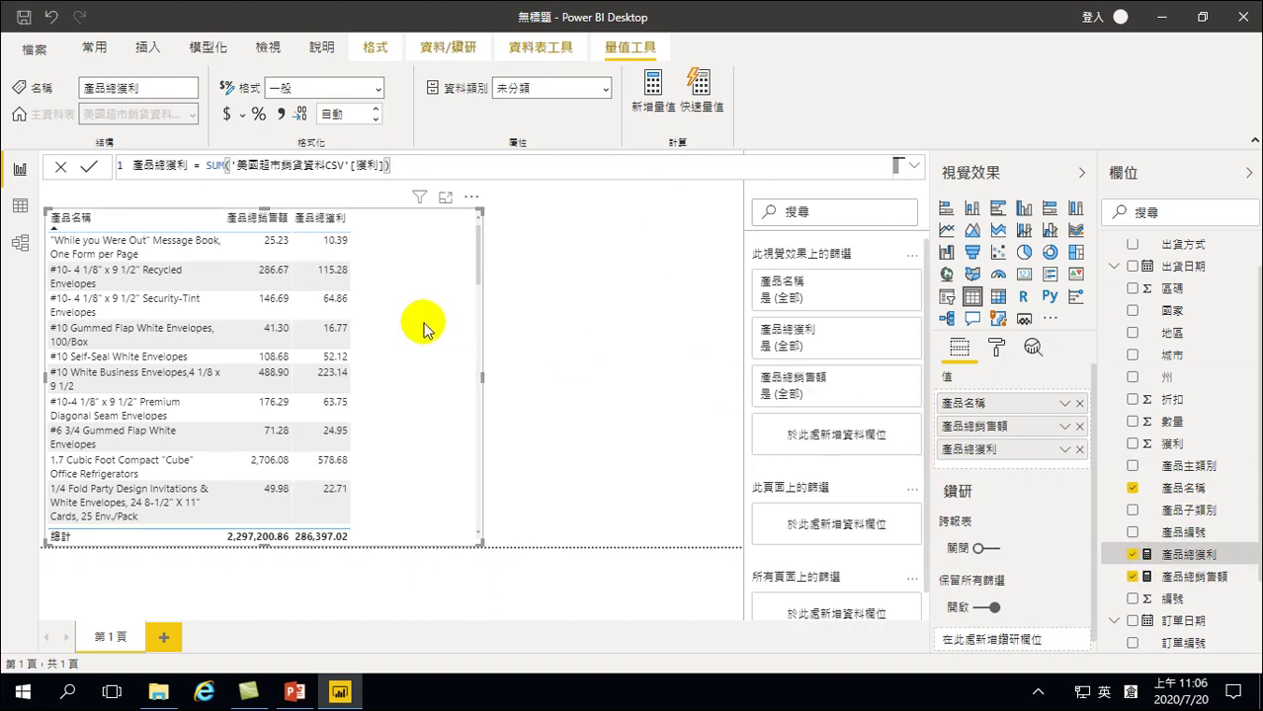
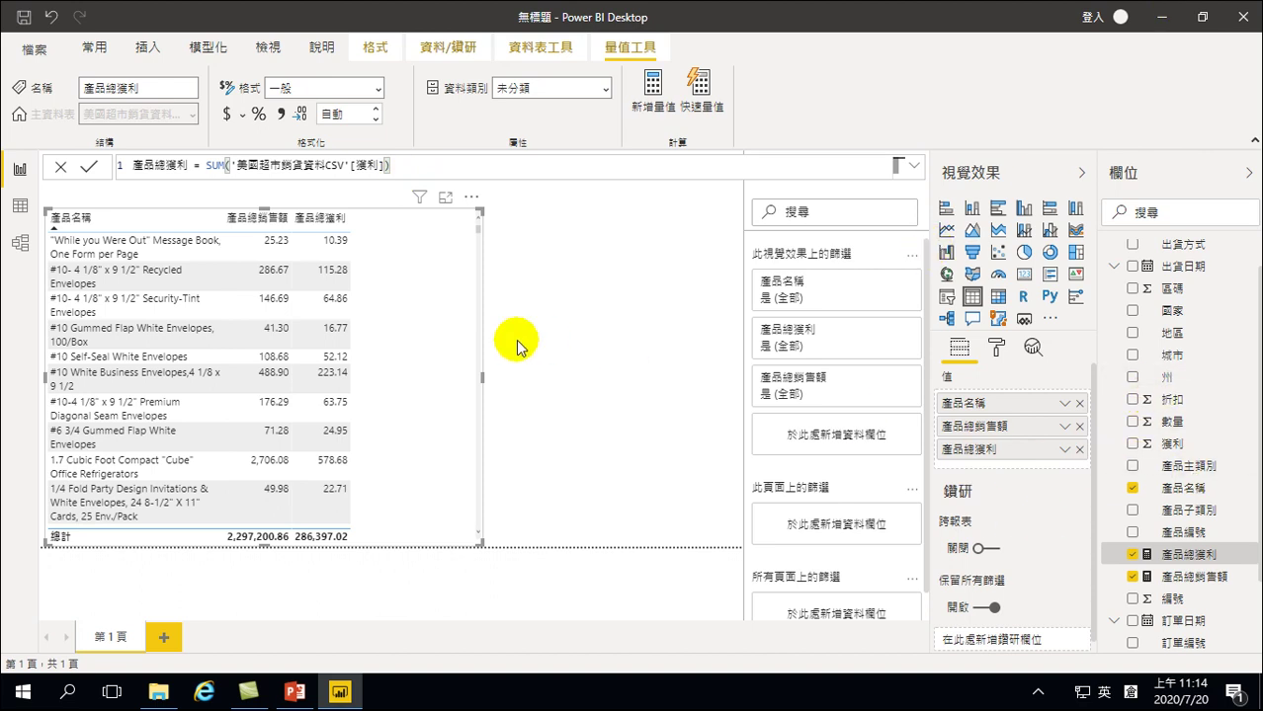
Create a new measure in the sales table and rename it 產品獲利率
right_click(1162, 368)
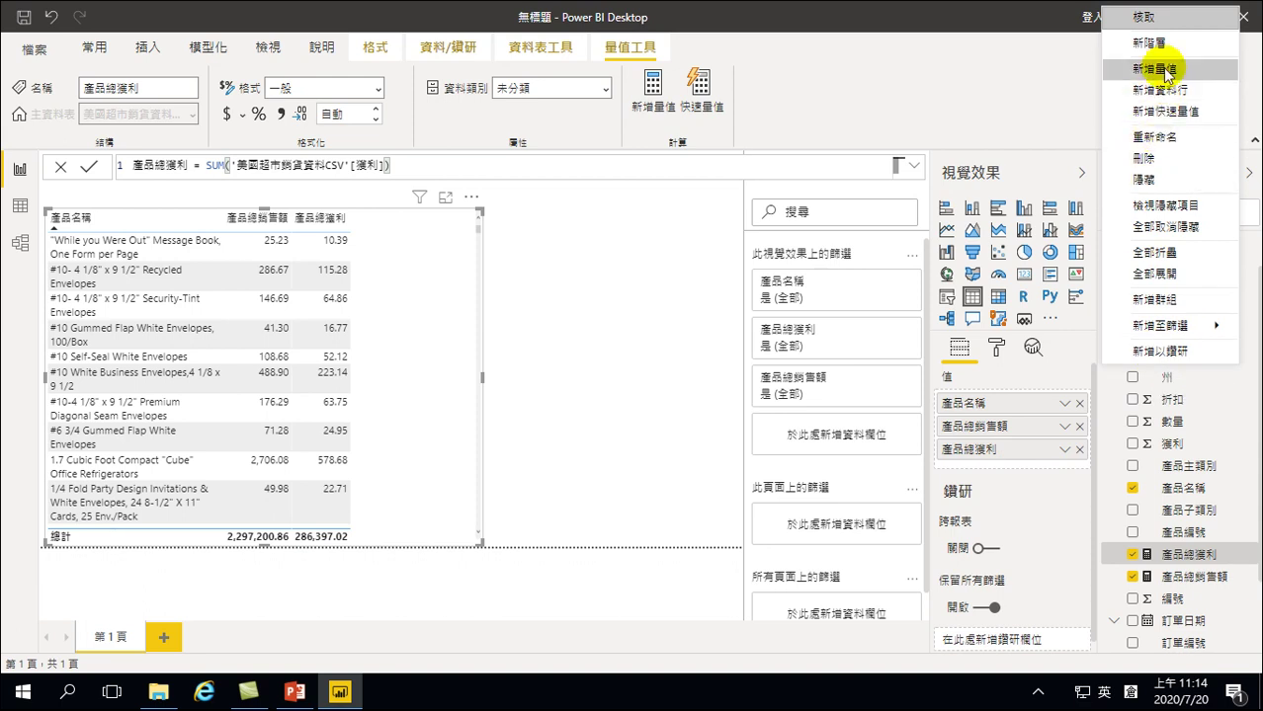
click(1056, 146)
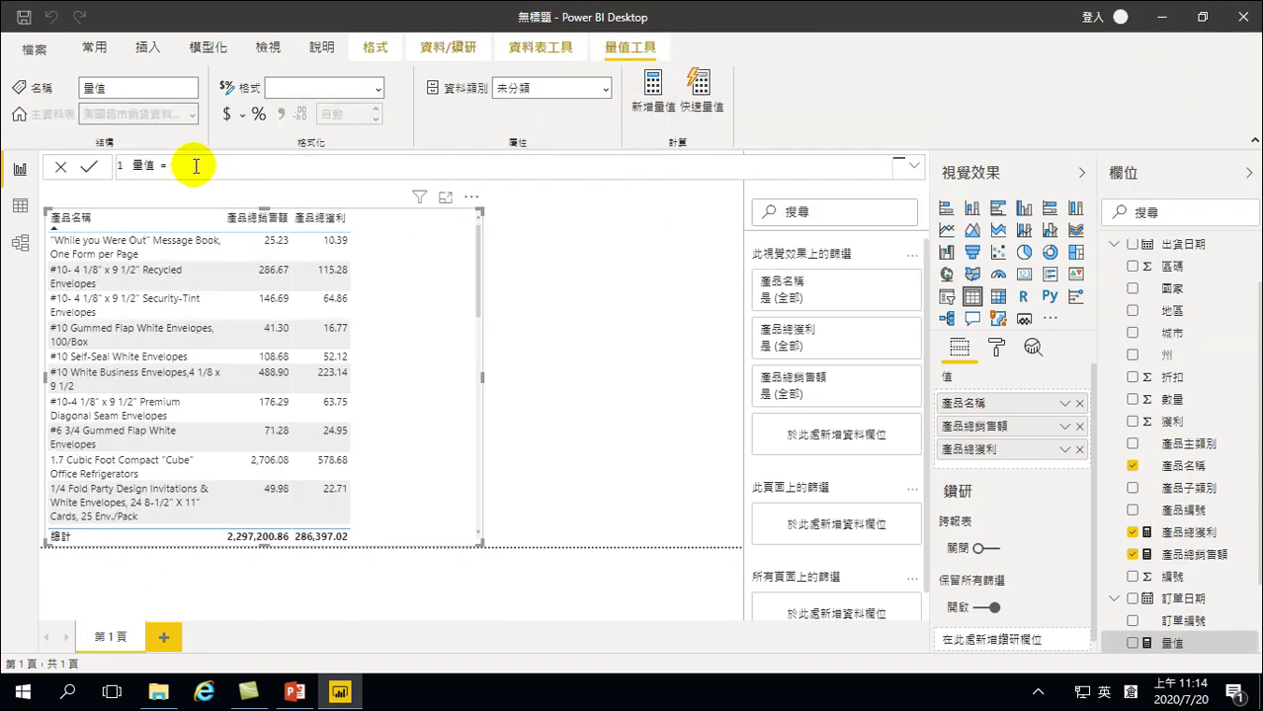
key(Left)
key(Left)
key(Left)
key(BackSpace)
key(BackSpace)
key(shift)
text(大竹獲利)
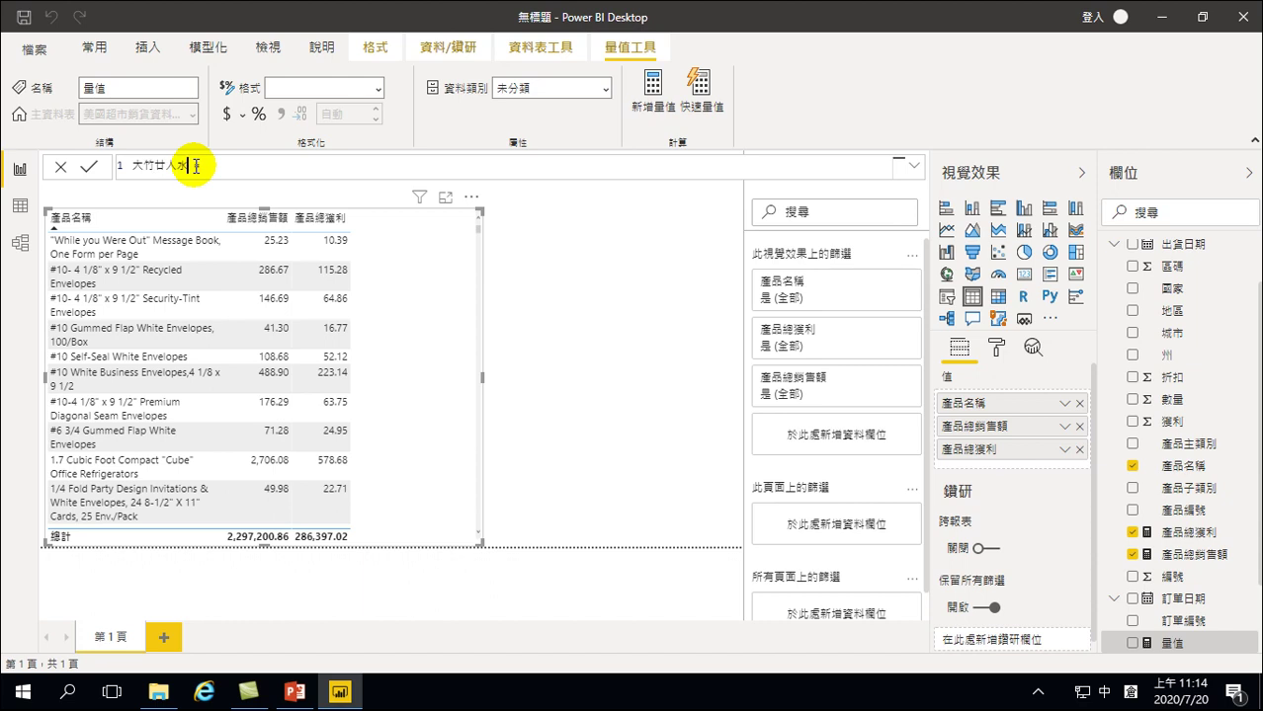
text(率 =)
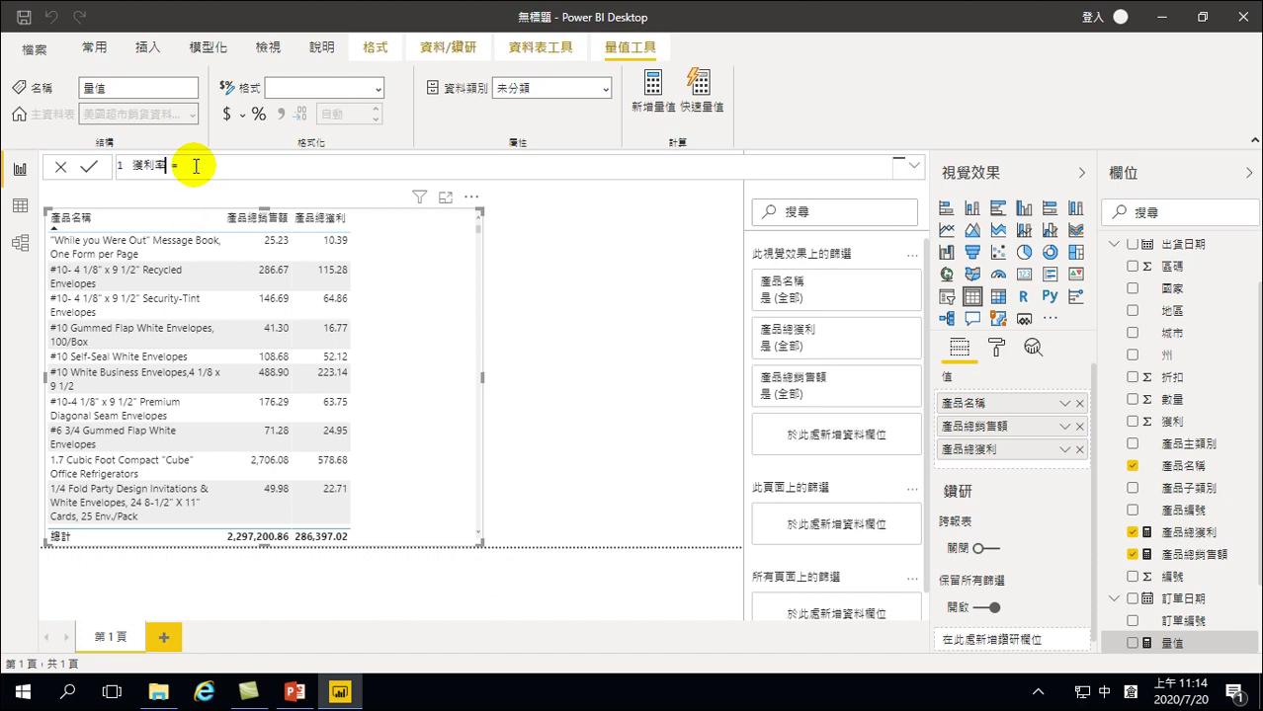
key(shift)
key(Home)
key(shift)
text(產竹木品)
key(Return)
key(shift)
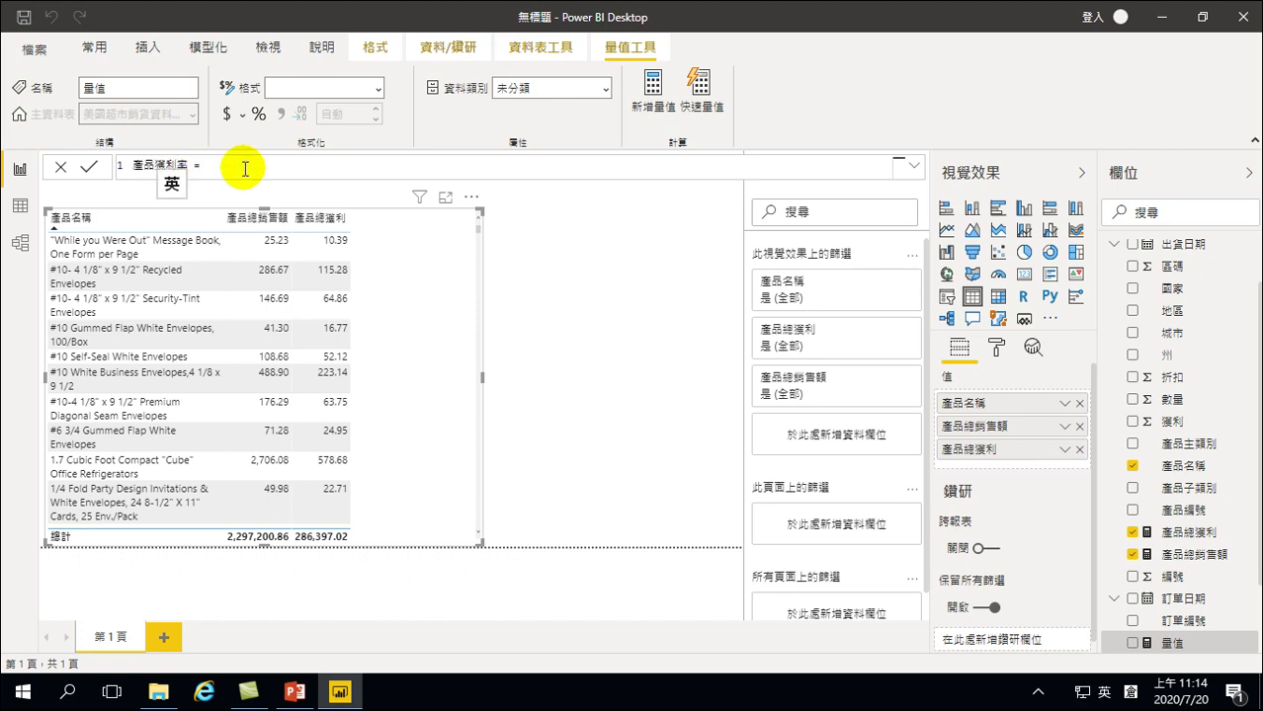
Enter the formula '美國超市銷貨資料CSV'[產品總獲利] / '美國超市銷貨資料CSV'[產品總銷售額]
click(262, 168)
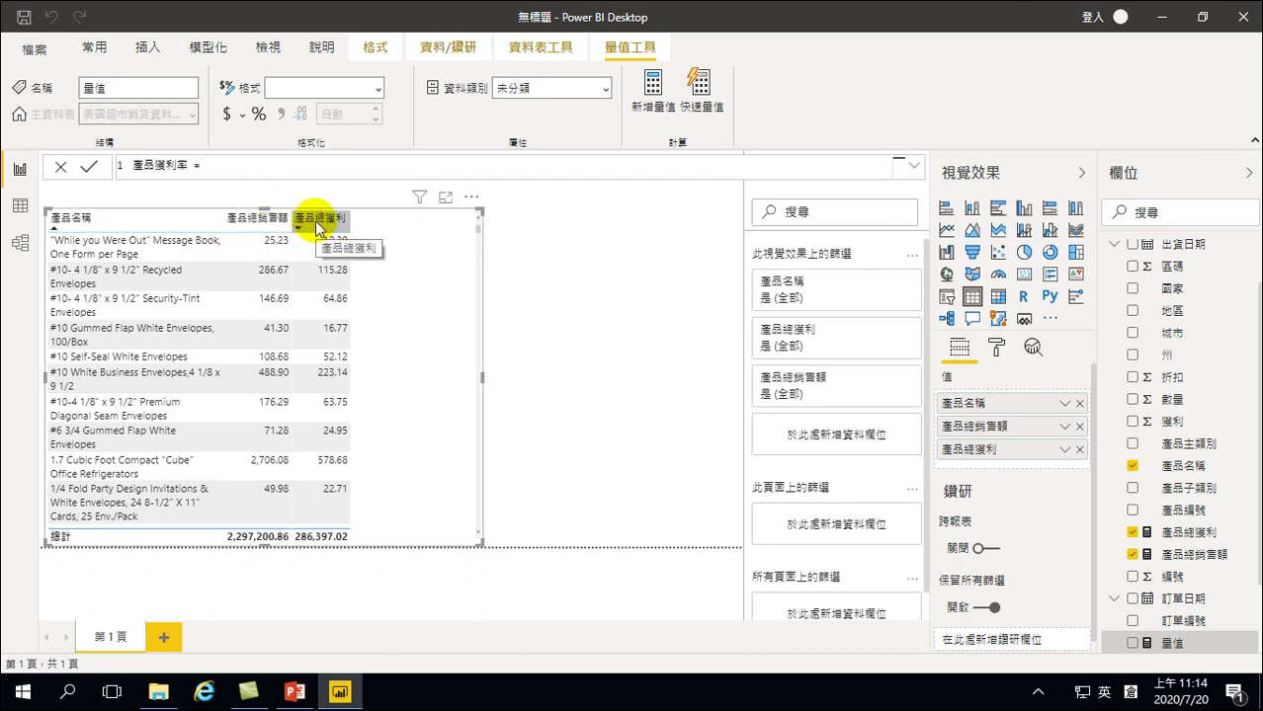
text(')
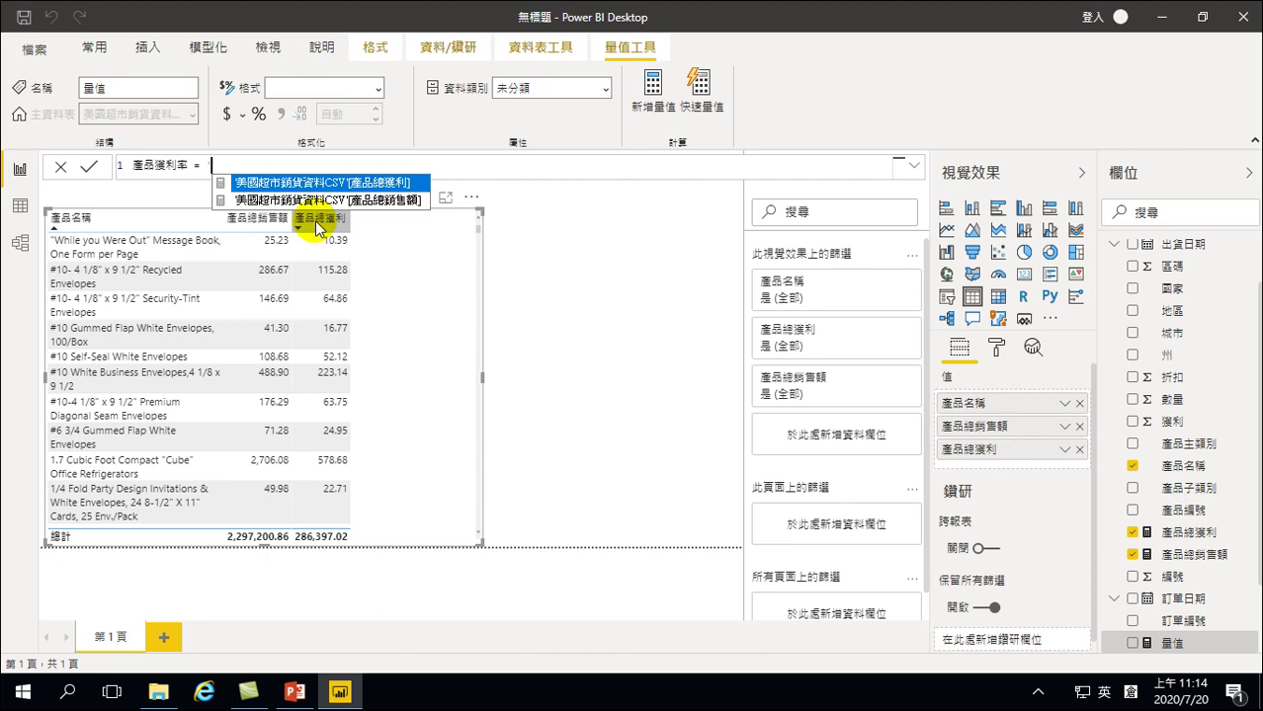
scroll(1230, 415, up, 2)
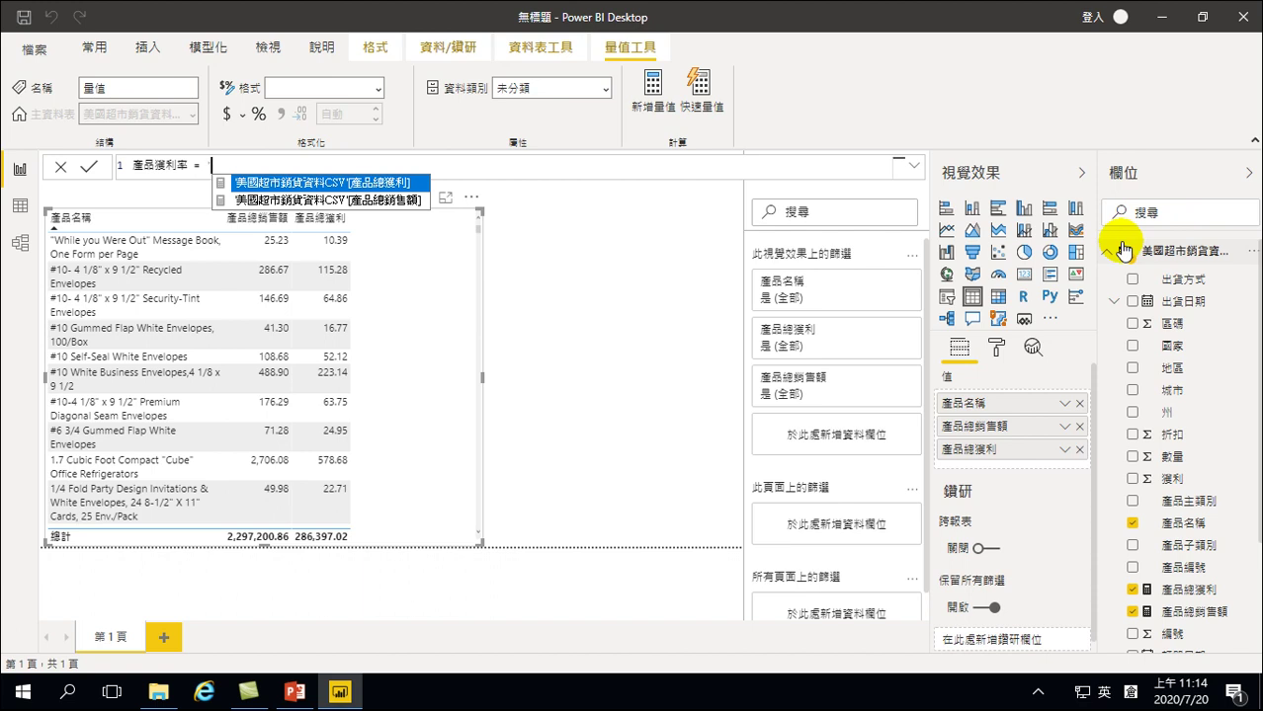
text(')
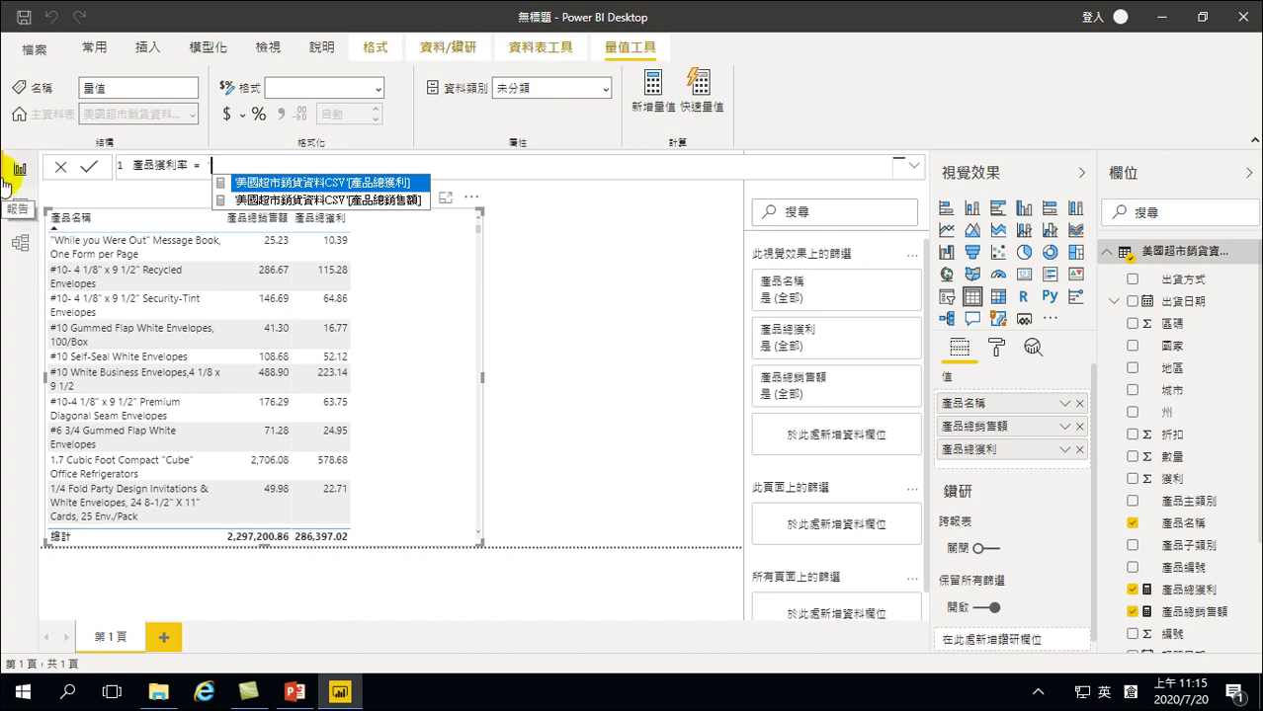
key(Down)
key(Up)
key(Tab)
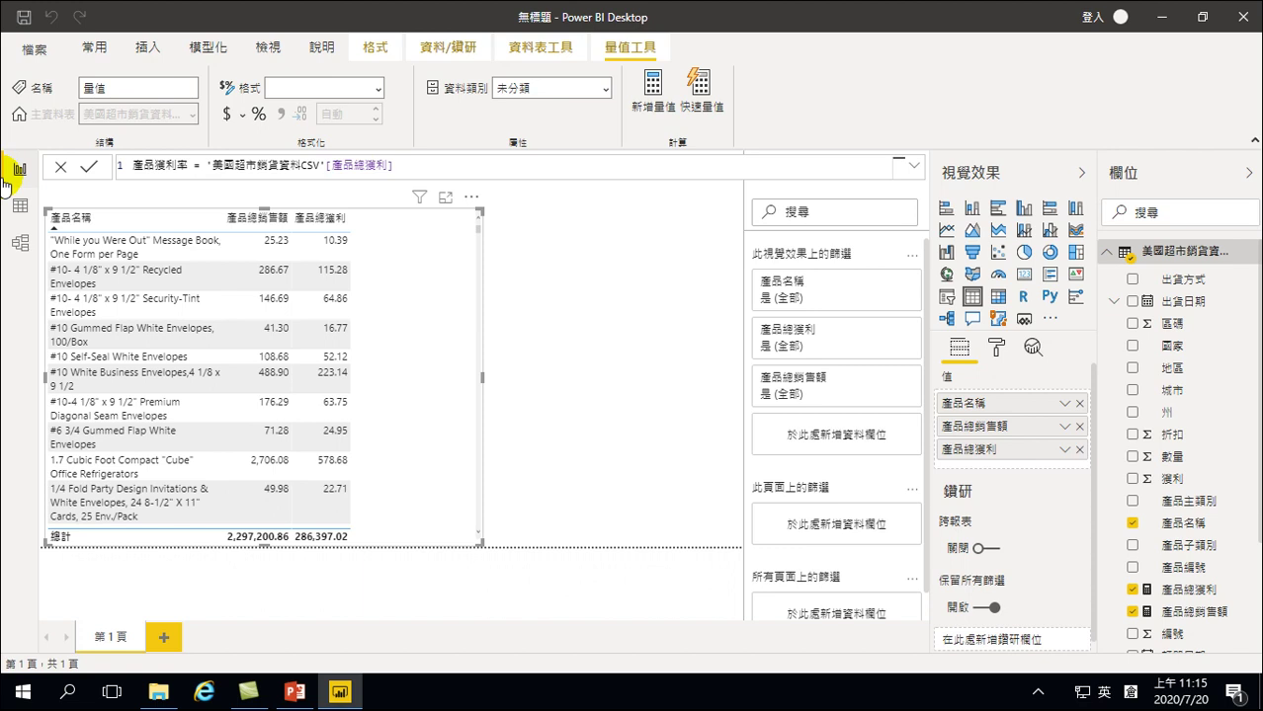
text(/)
text(')
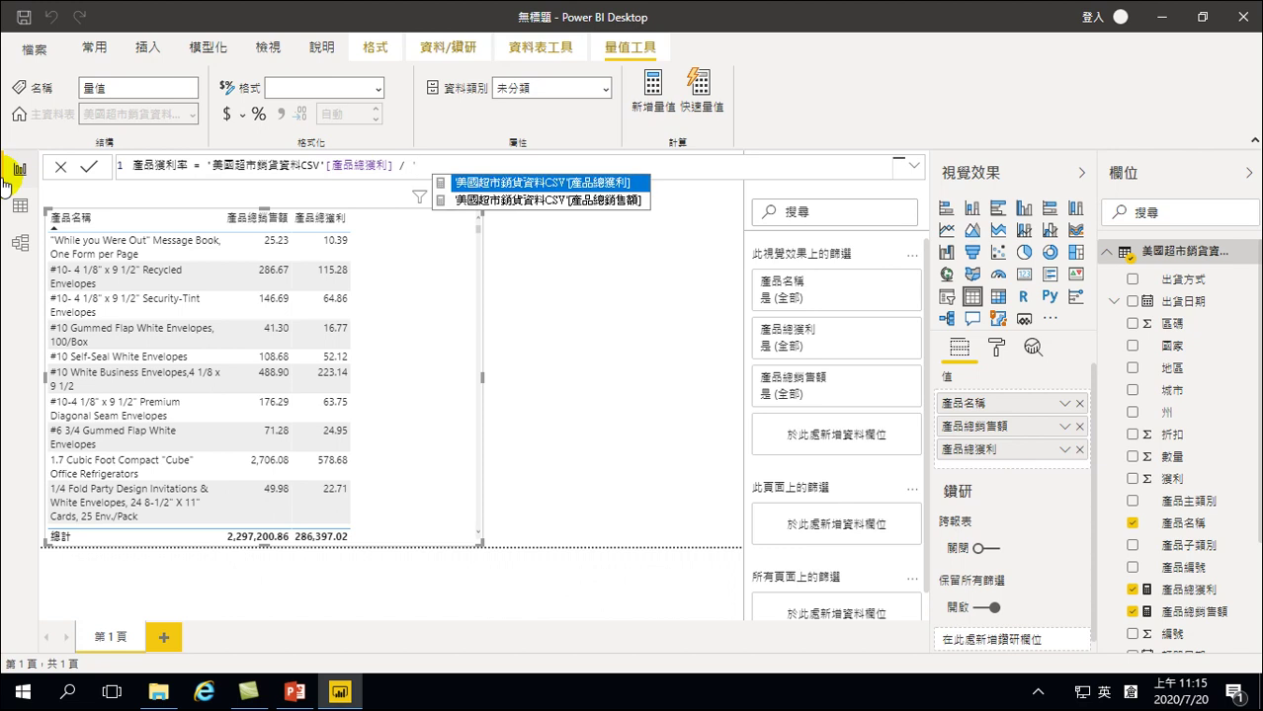
key(Down)
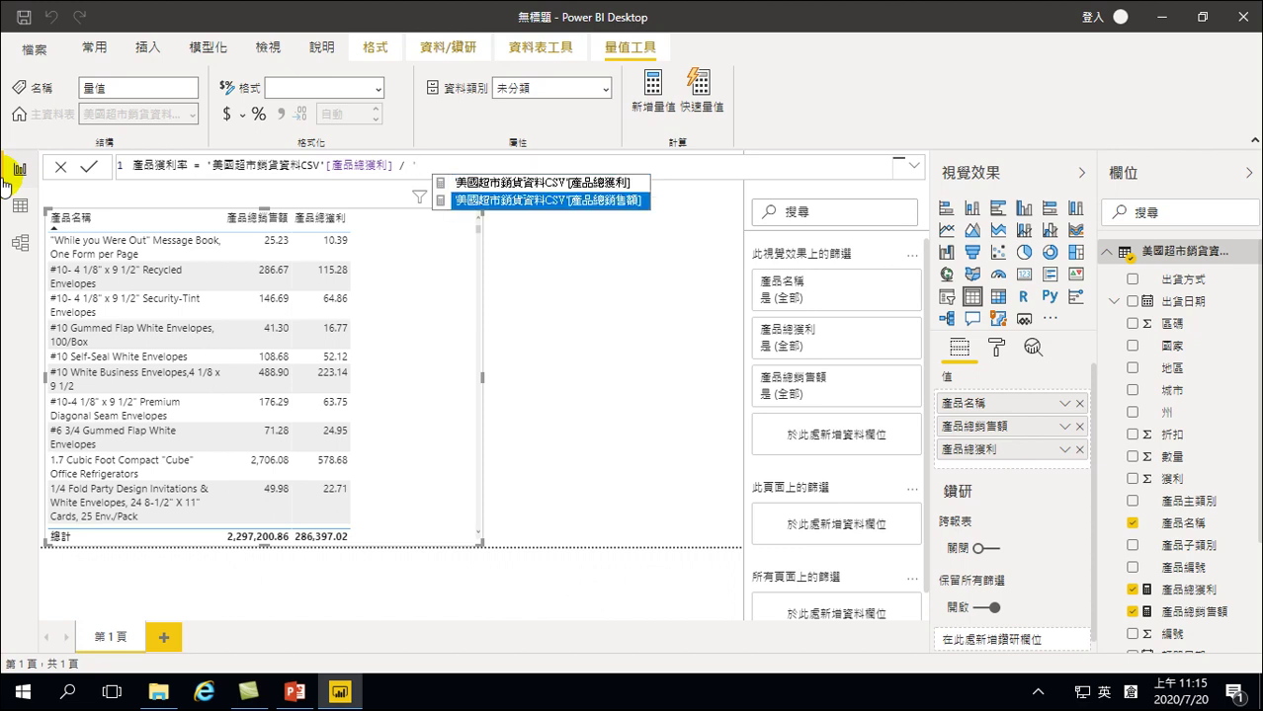
key(Tab)
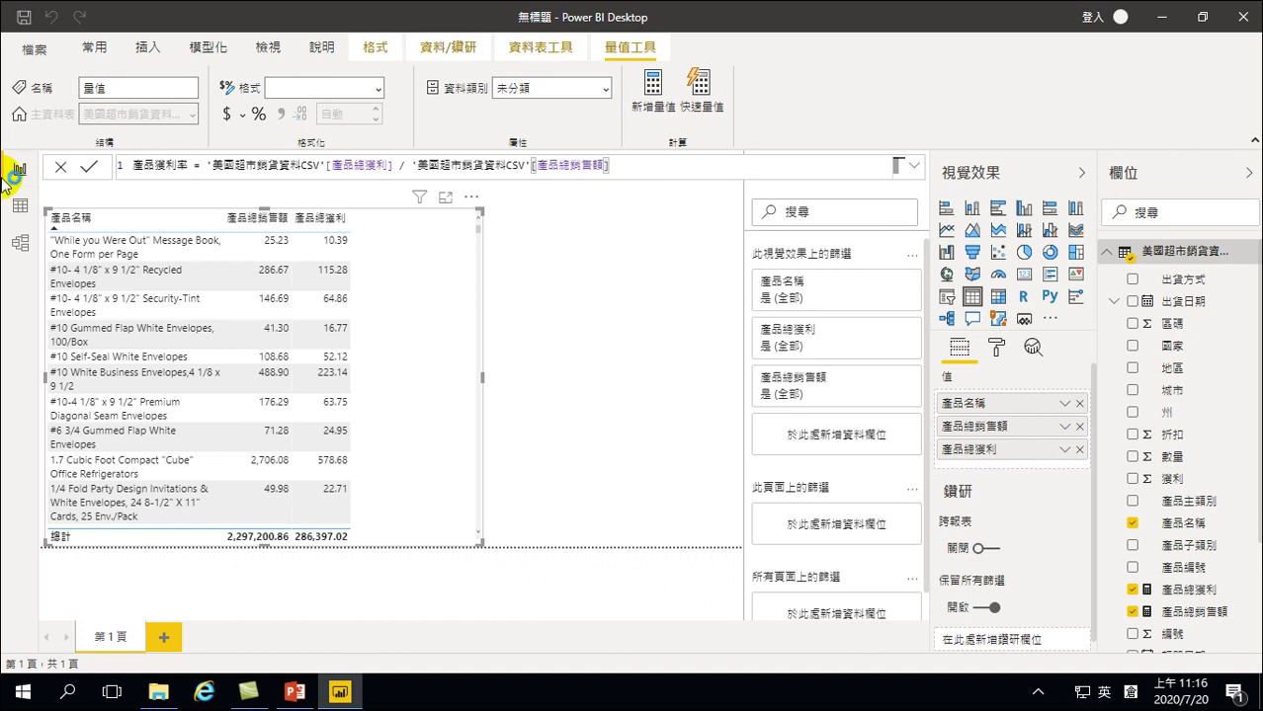
Commit the 產品獲利率 measure and add it as a column to the product table
key(Return)
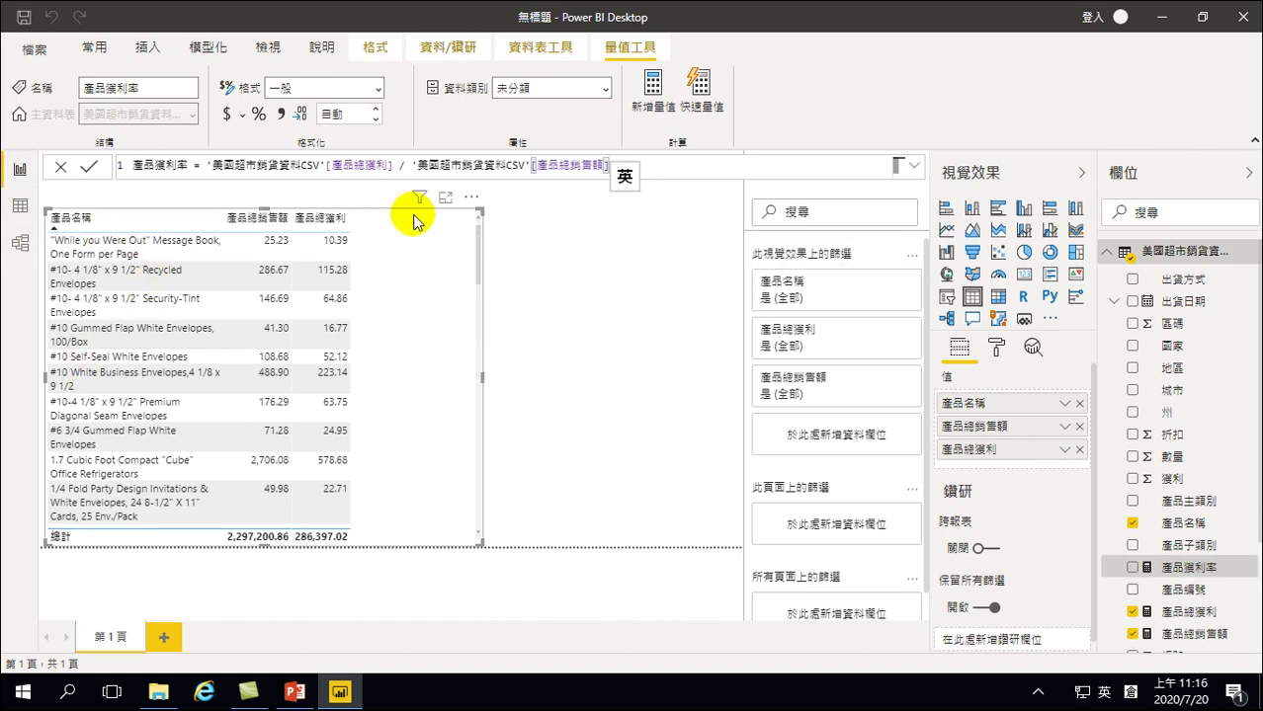
click(1133, 569)
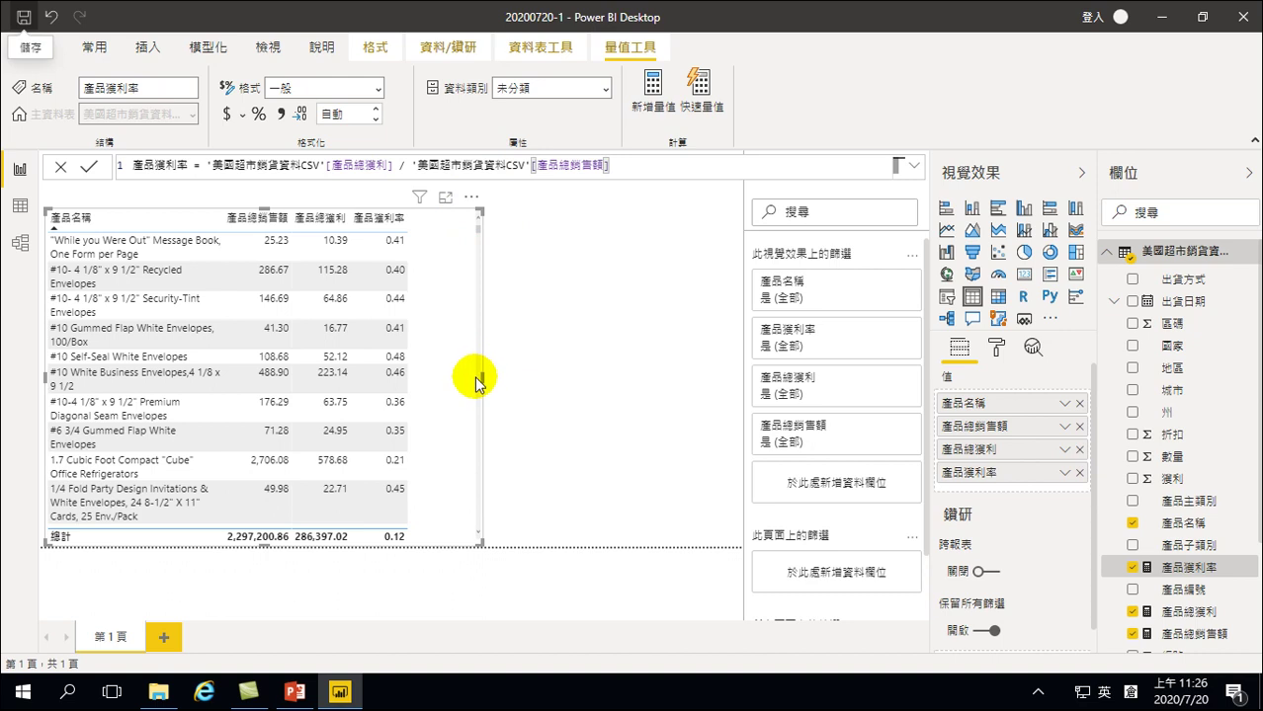
drag(481, 376, 538, 376)
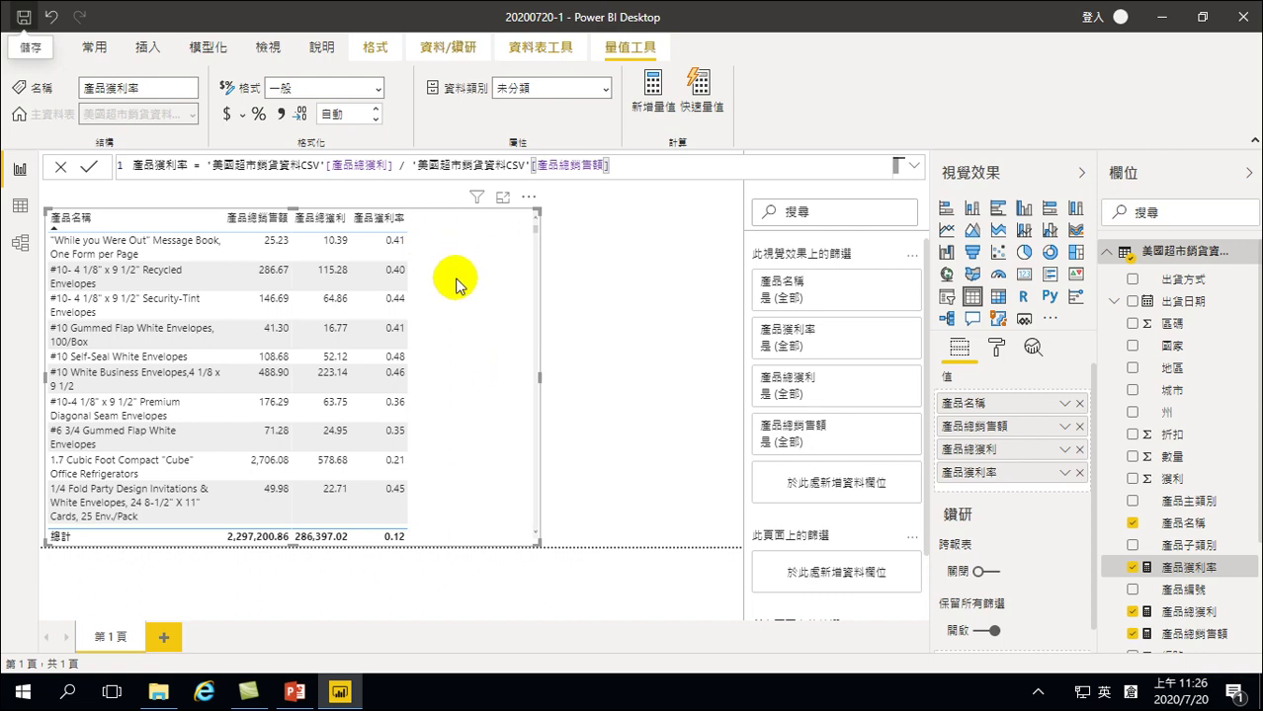
click(357, 227)
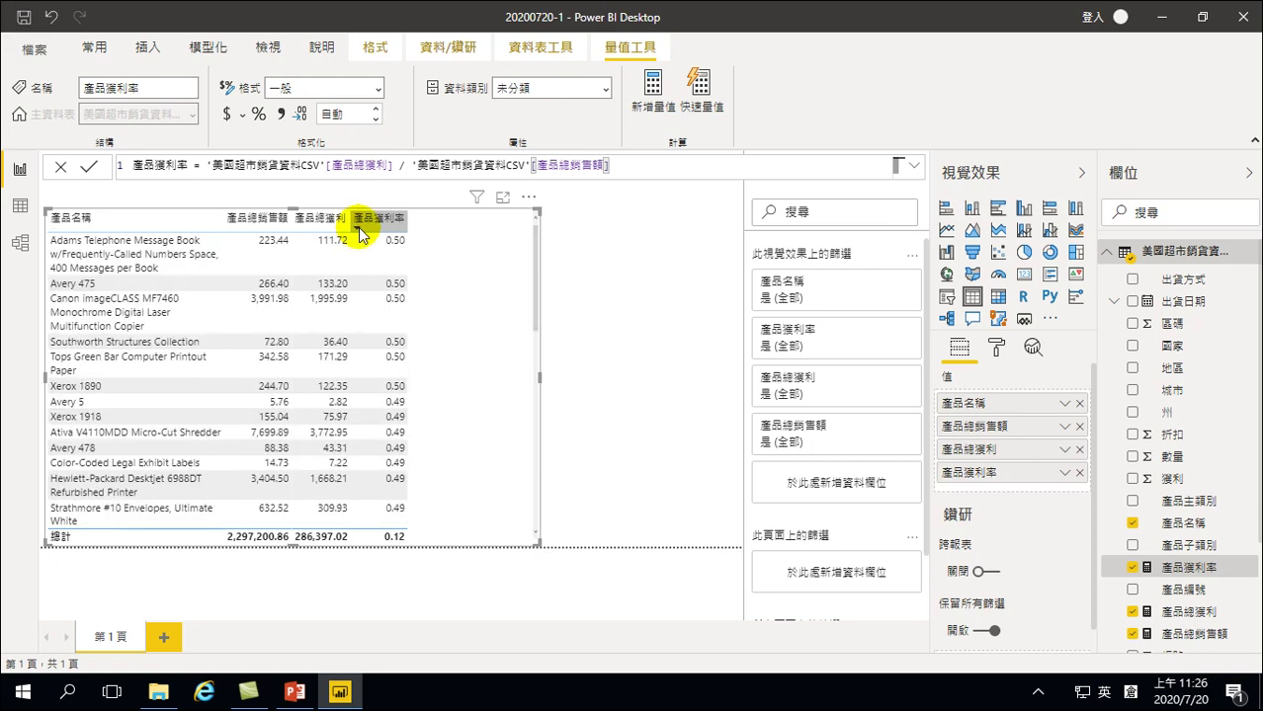
click(538, 229)
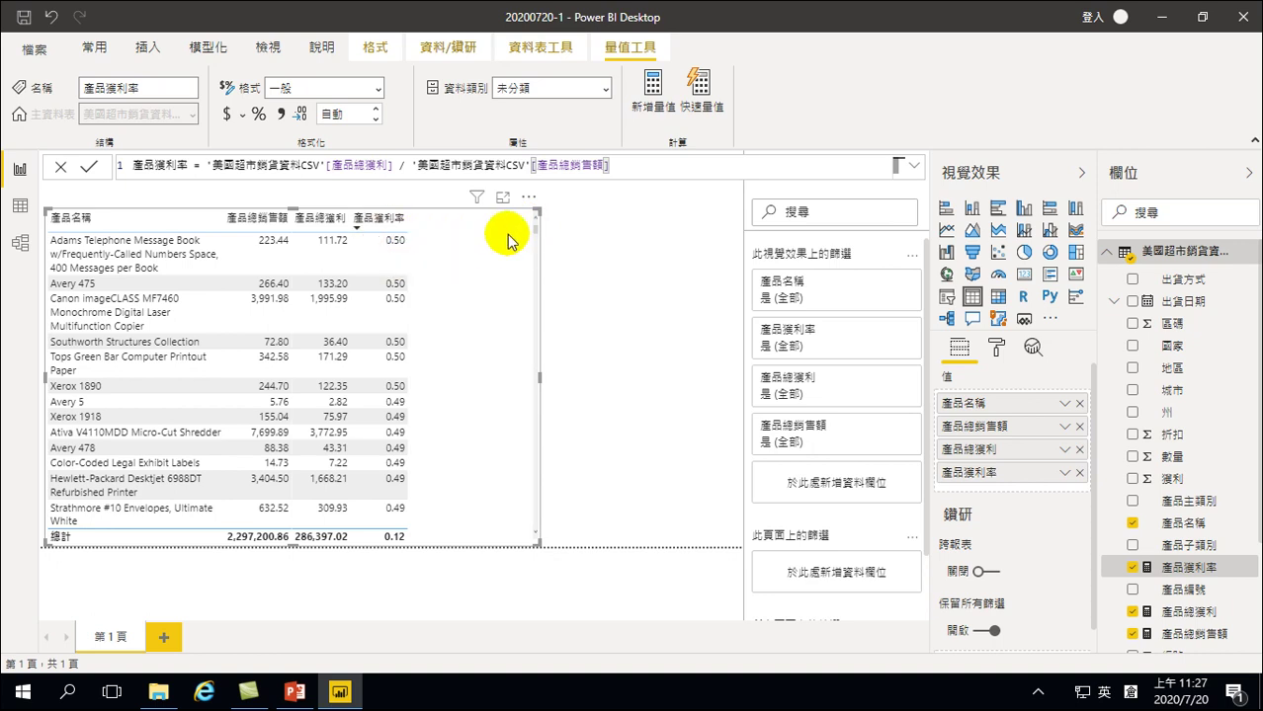
drag(534, 229, 544, 485)
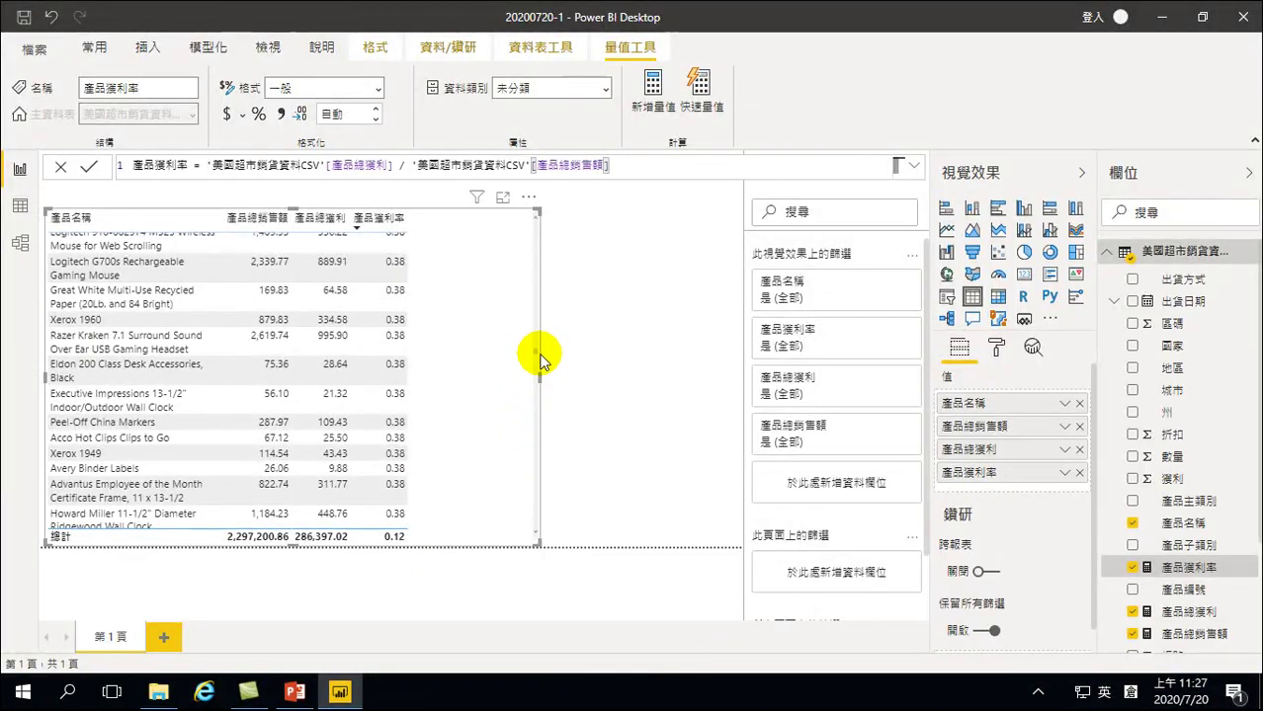
drag(536, 353, 535, 338)
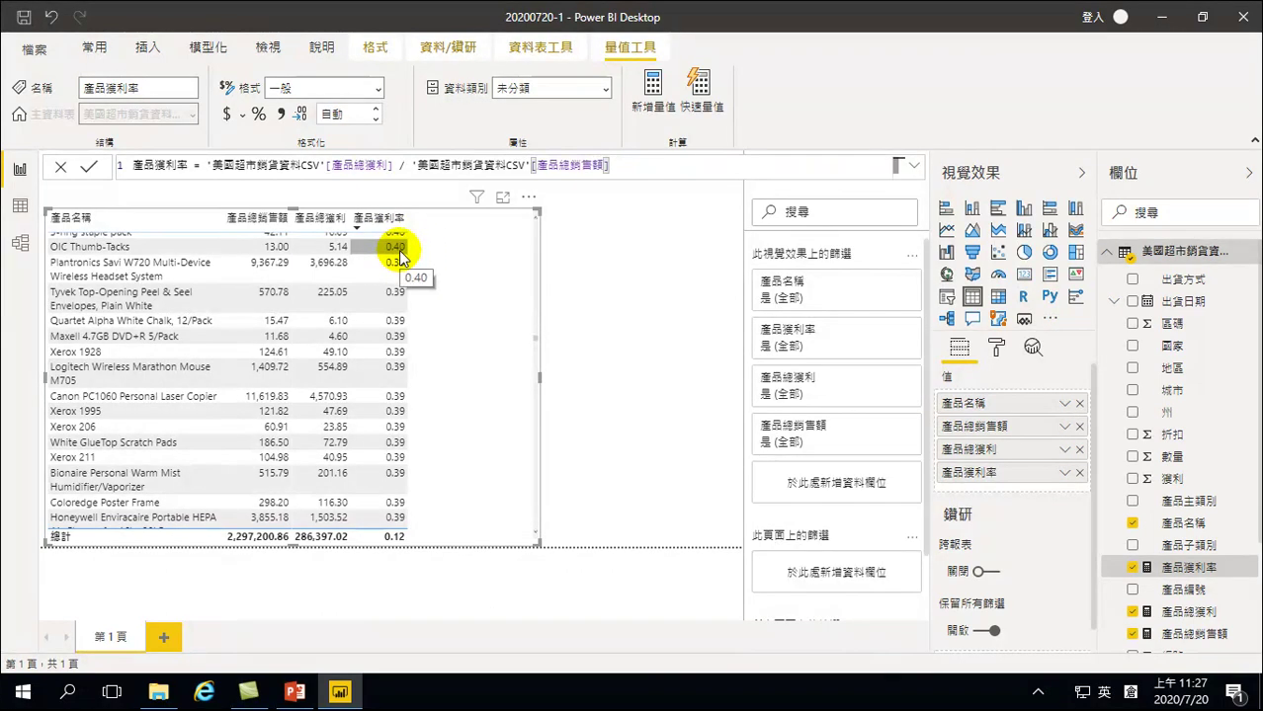
drag(534, 338, 546, 431)
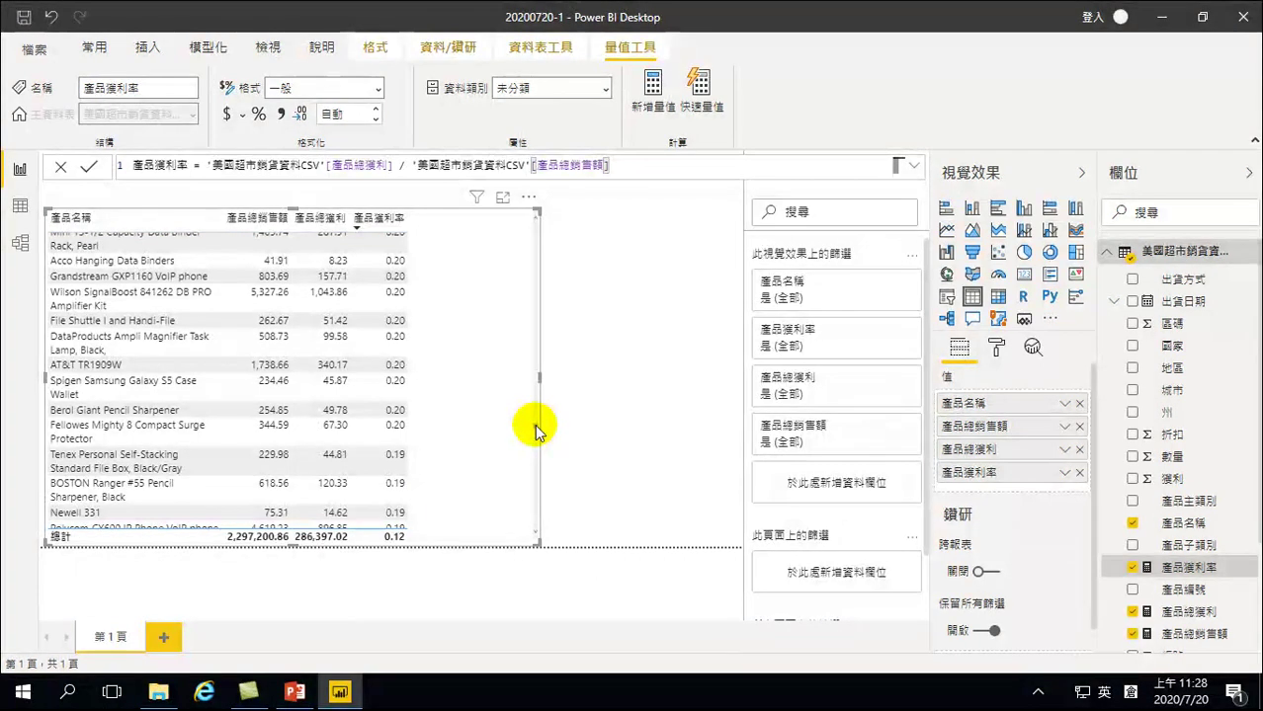
drag(534, 430, 535, 529)
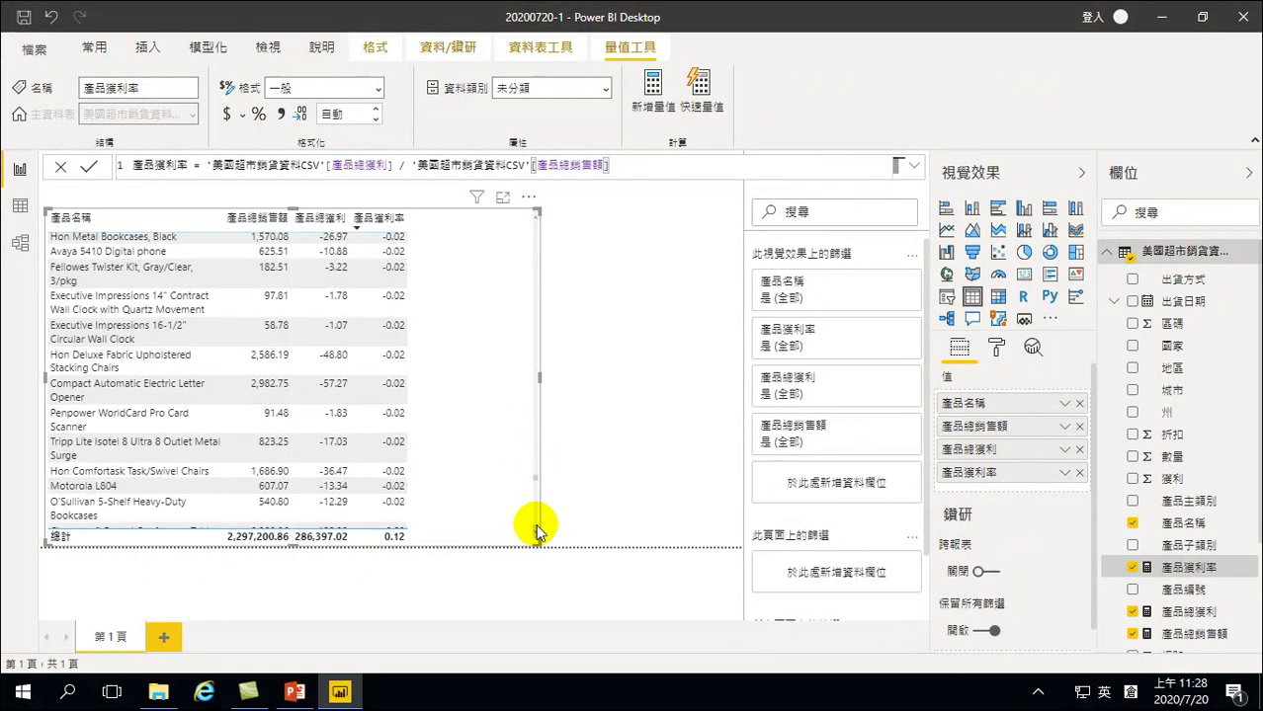
scroll(449, 420, up, 2)
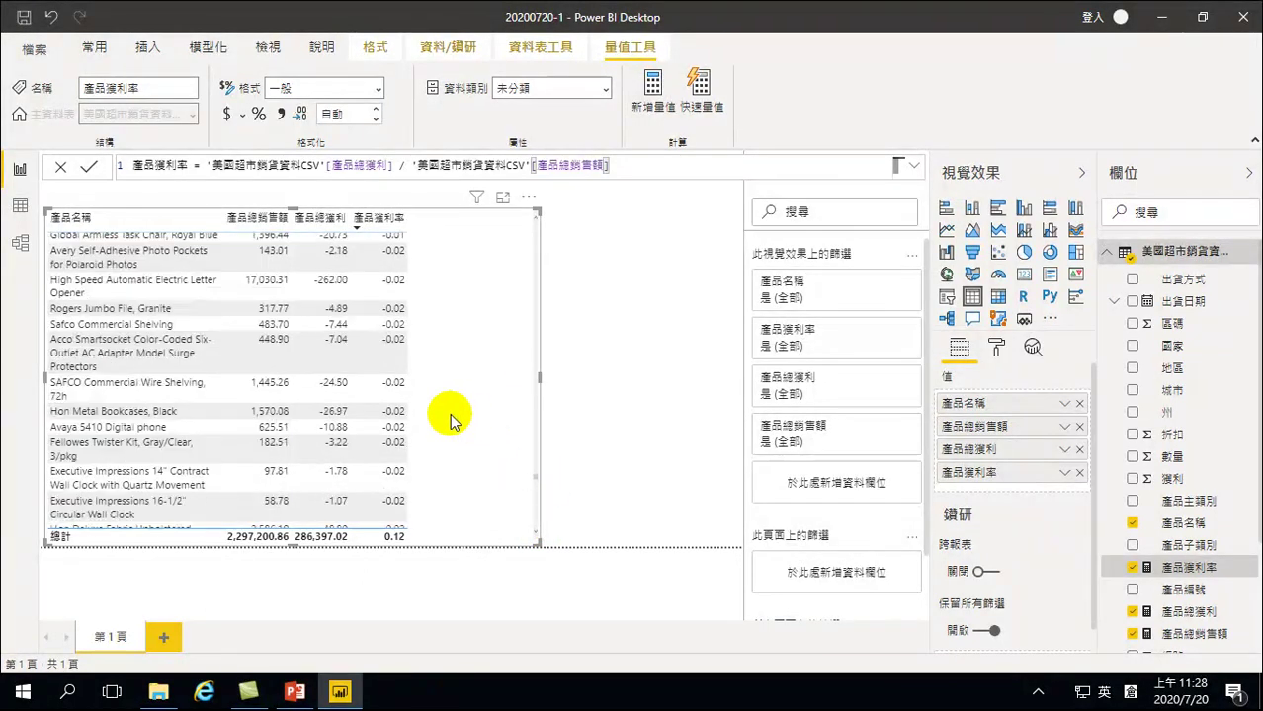
scroll(449, 420, up, 6)
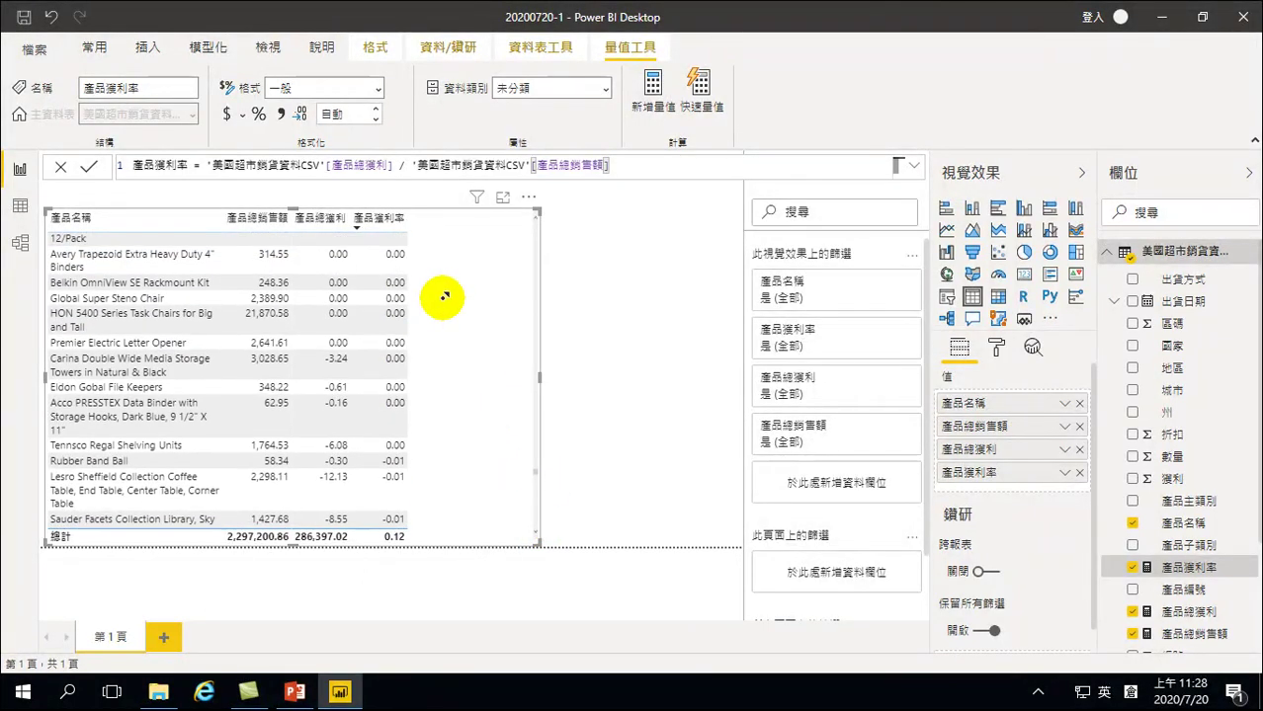
scroll(417, 327, down, 4)
scroll(434, 341, down, 3)
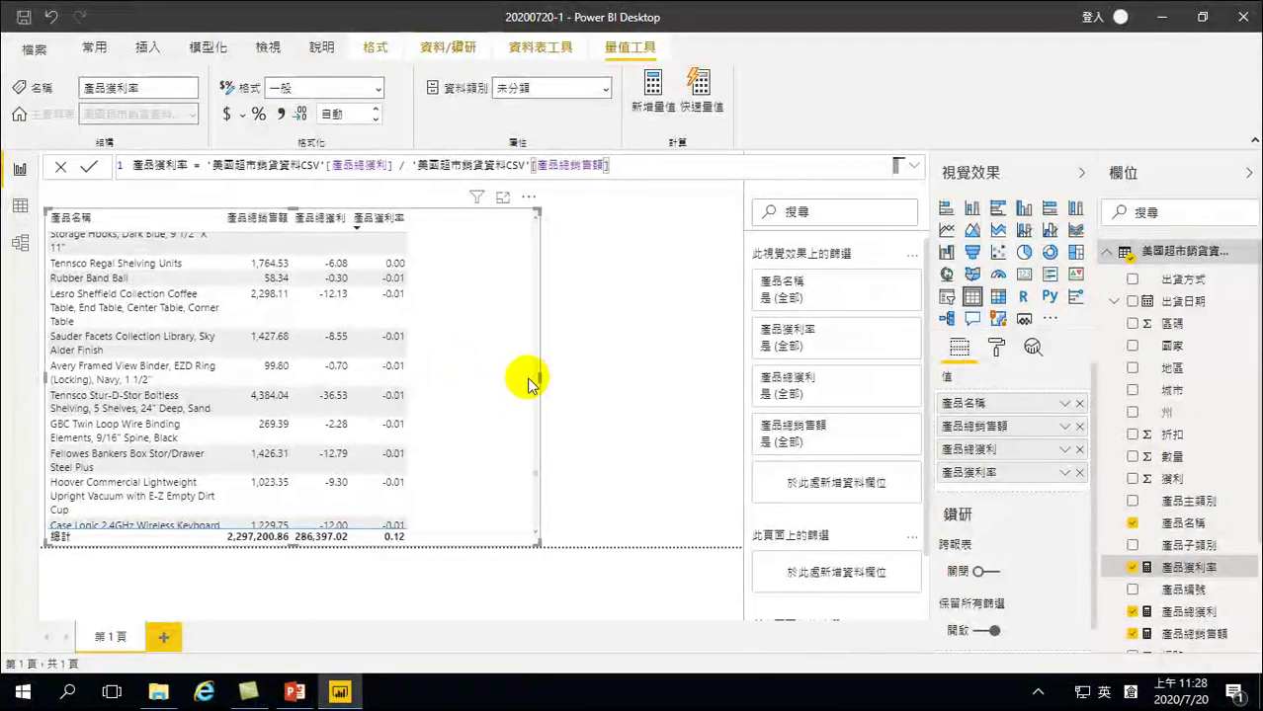
drag(533, 477, 533, 497)
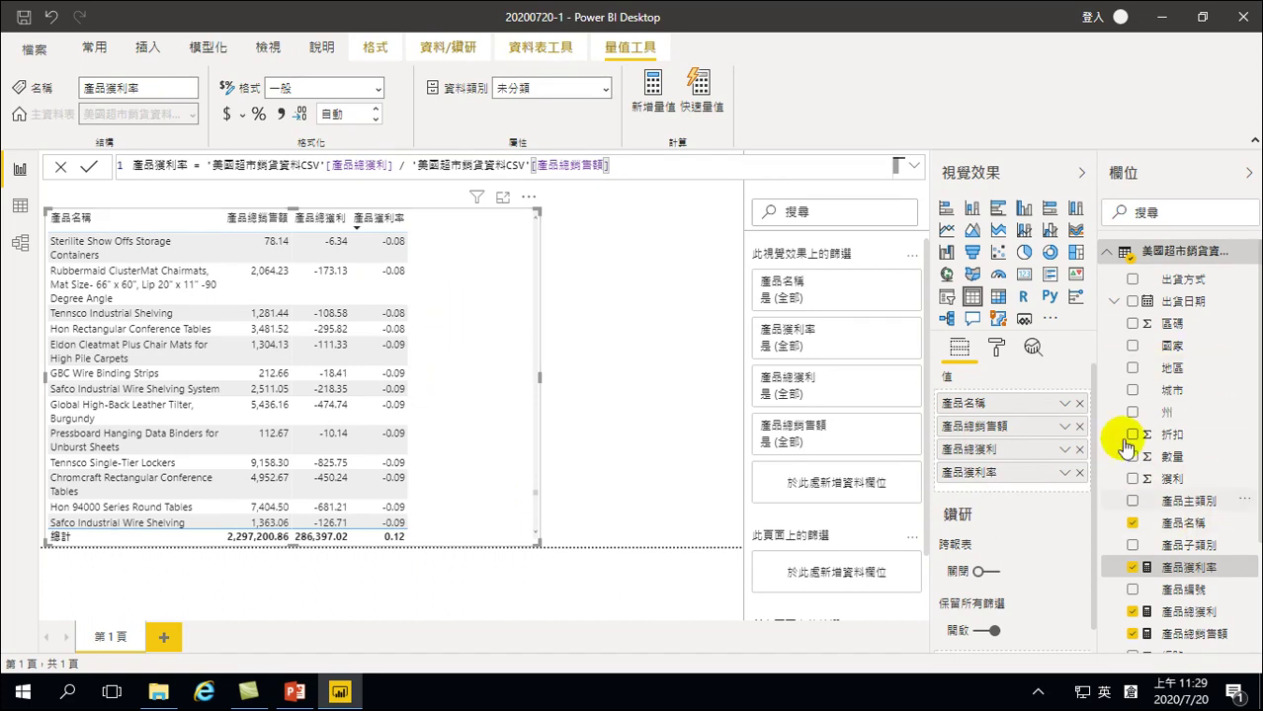
Create a new measure in the sales data table named 產品利潤分類
right_click(1163, 421)
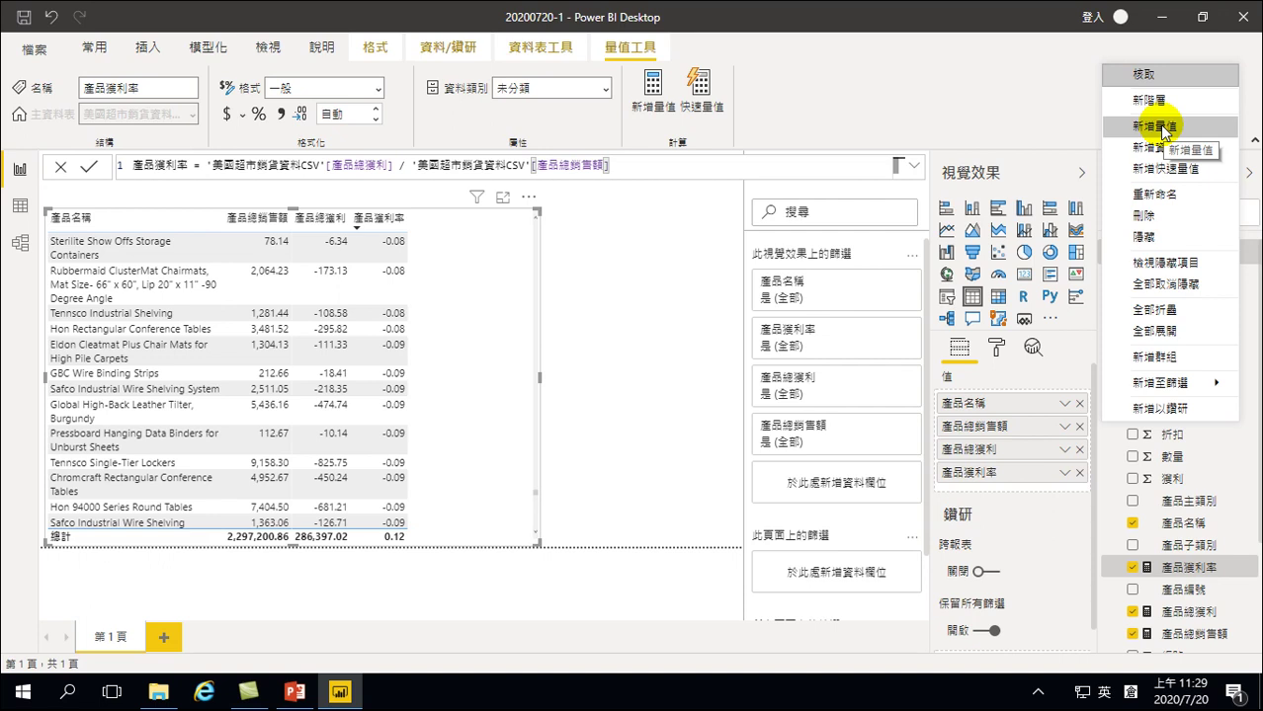
click(1161, 127)
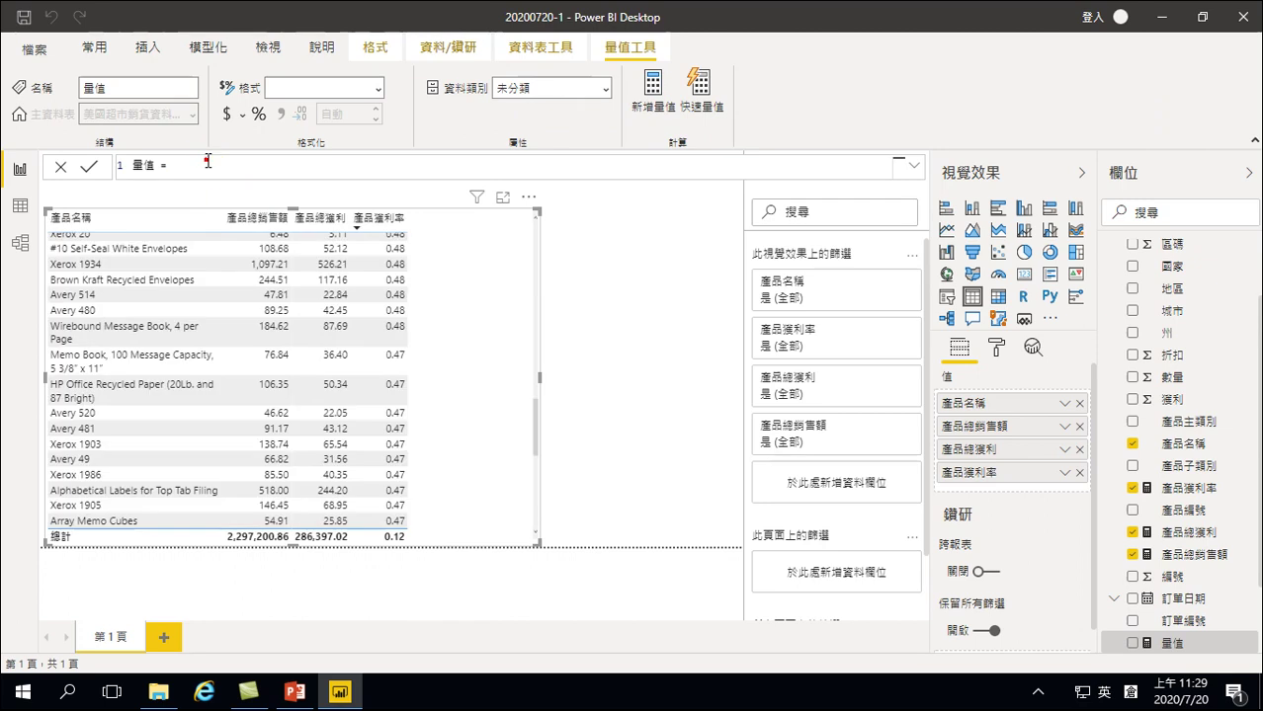
key(Left)
key(Left)
key(shift+Home)
key(BackSpace)
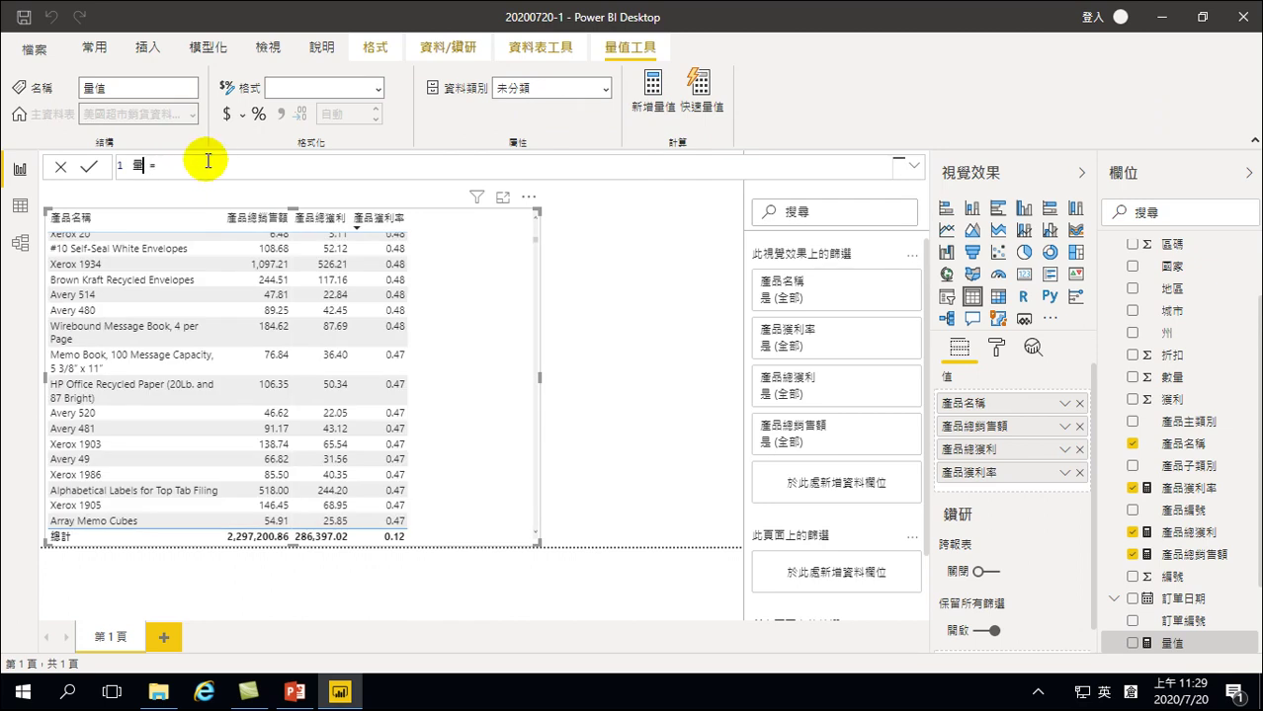
text(y)
key(BackSpace)
key(shift)
text(產品利潤分火大一月舍)
key(space)
key(shift)
Start the formula IF([產品獲利率]>0.4,"高利潤", for high-margin products
key(End)
key(shift)
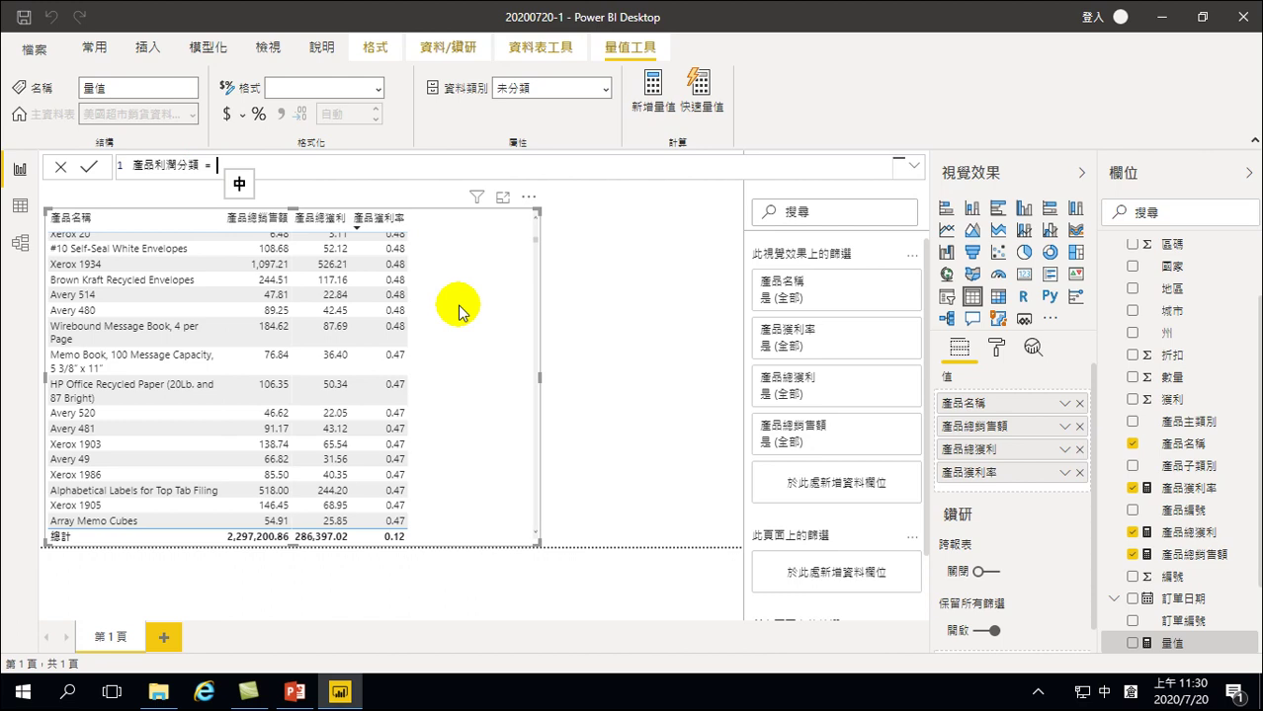
key(shift)
text(if)
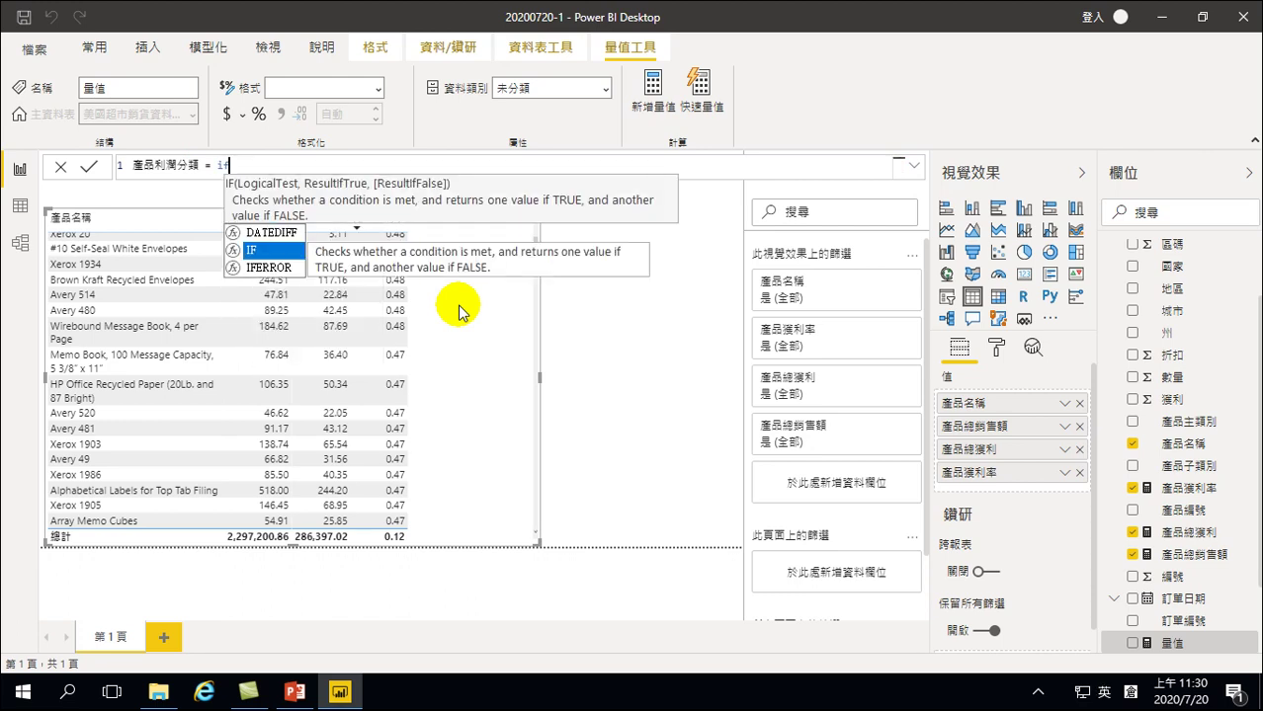
key(Tab)
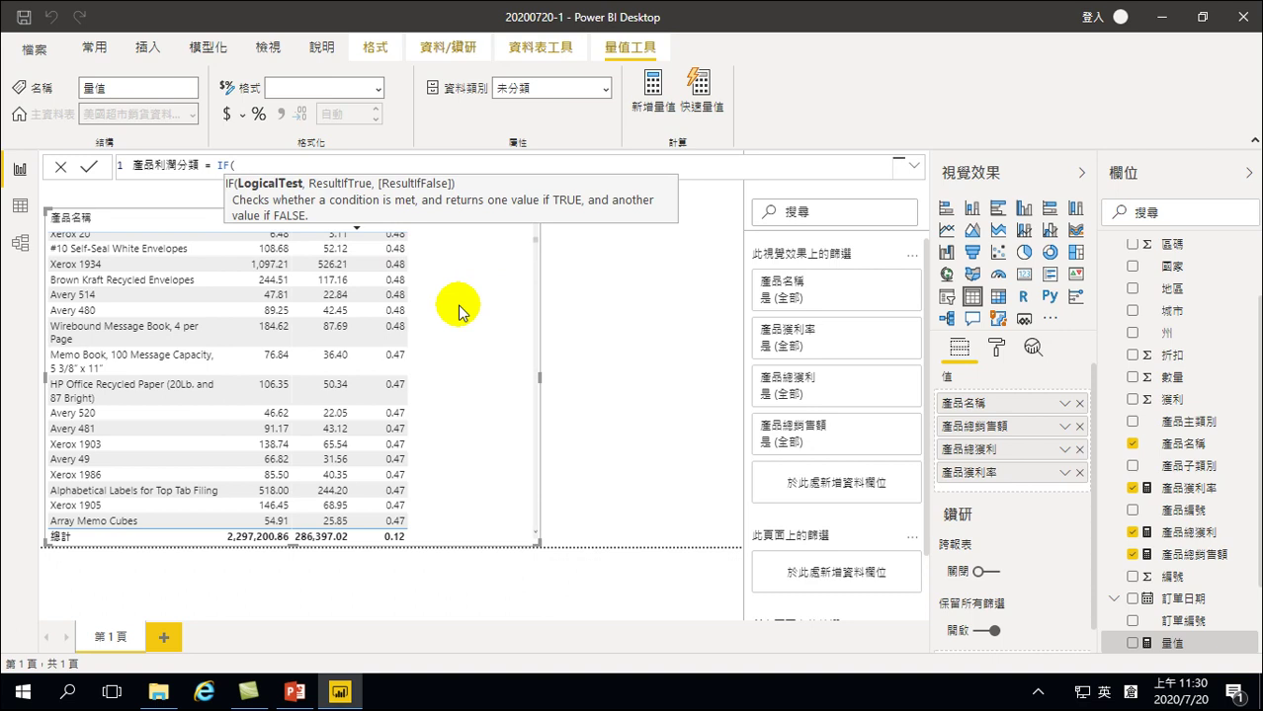
text(')
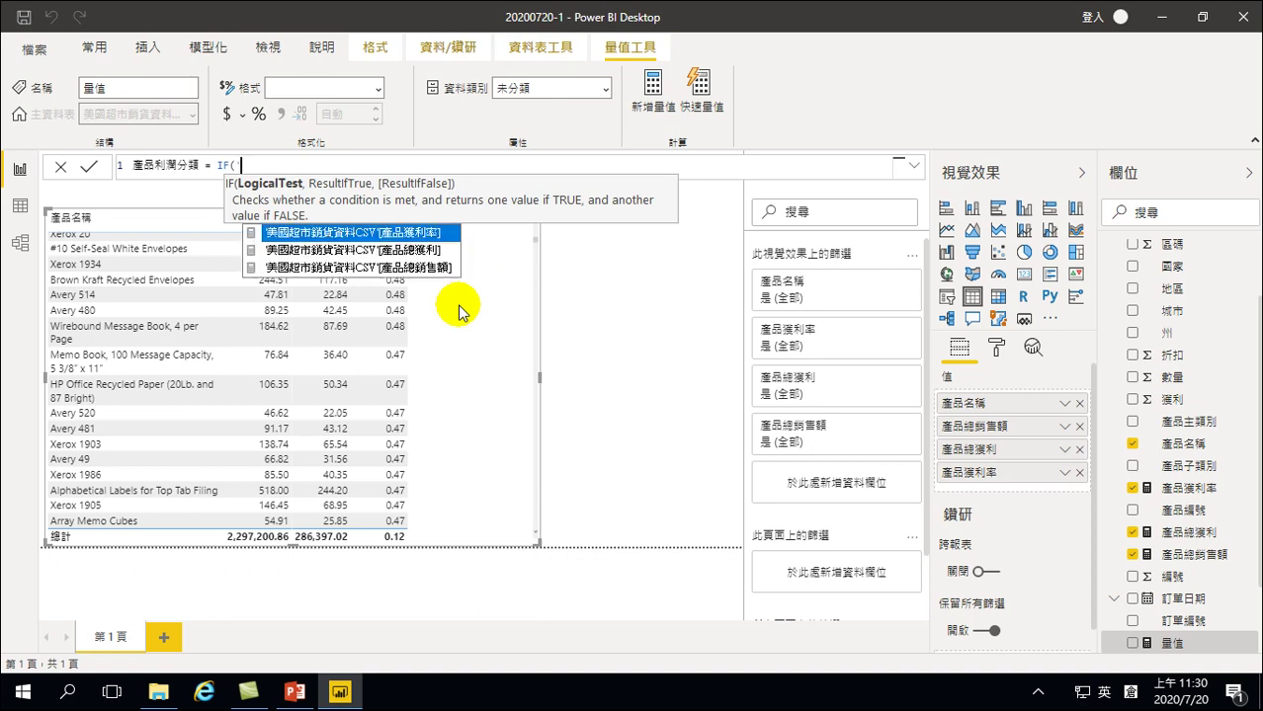
key(Down)
key(Down)
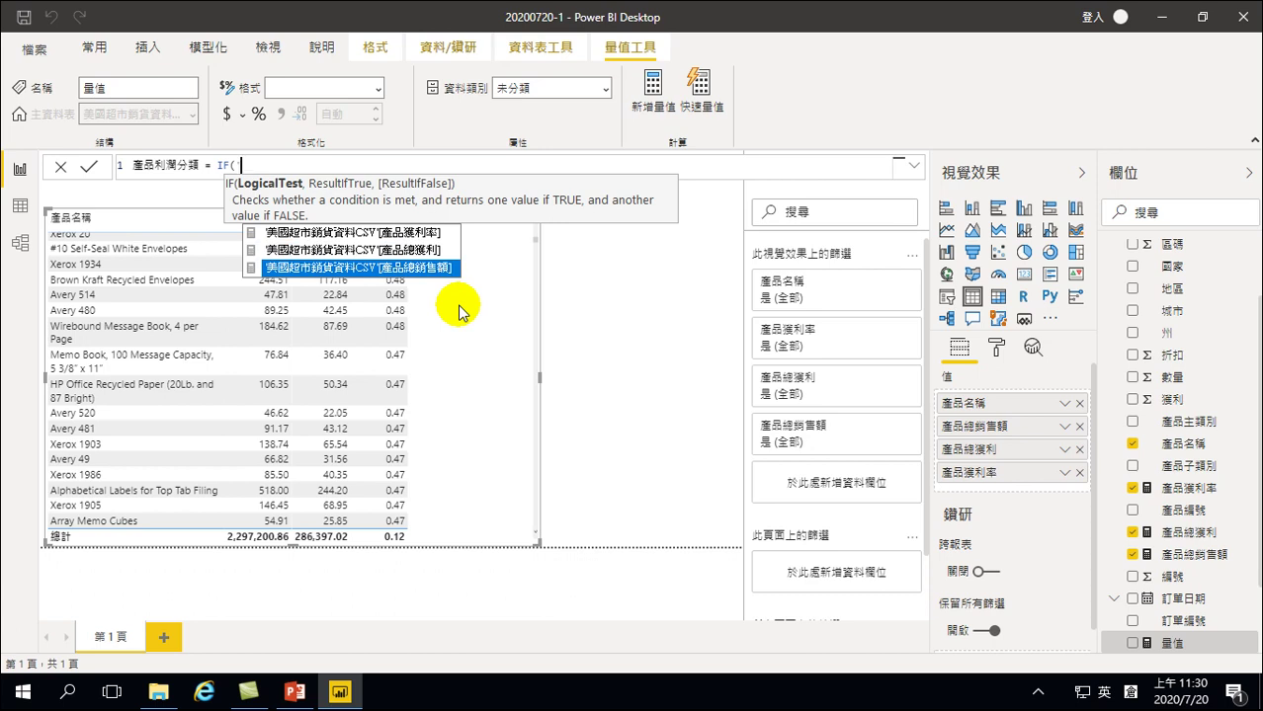
key(Up)
key(Up)
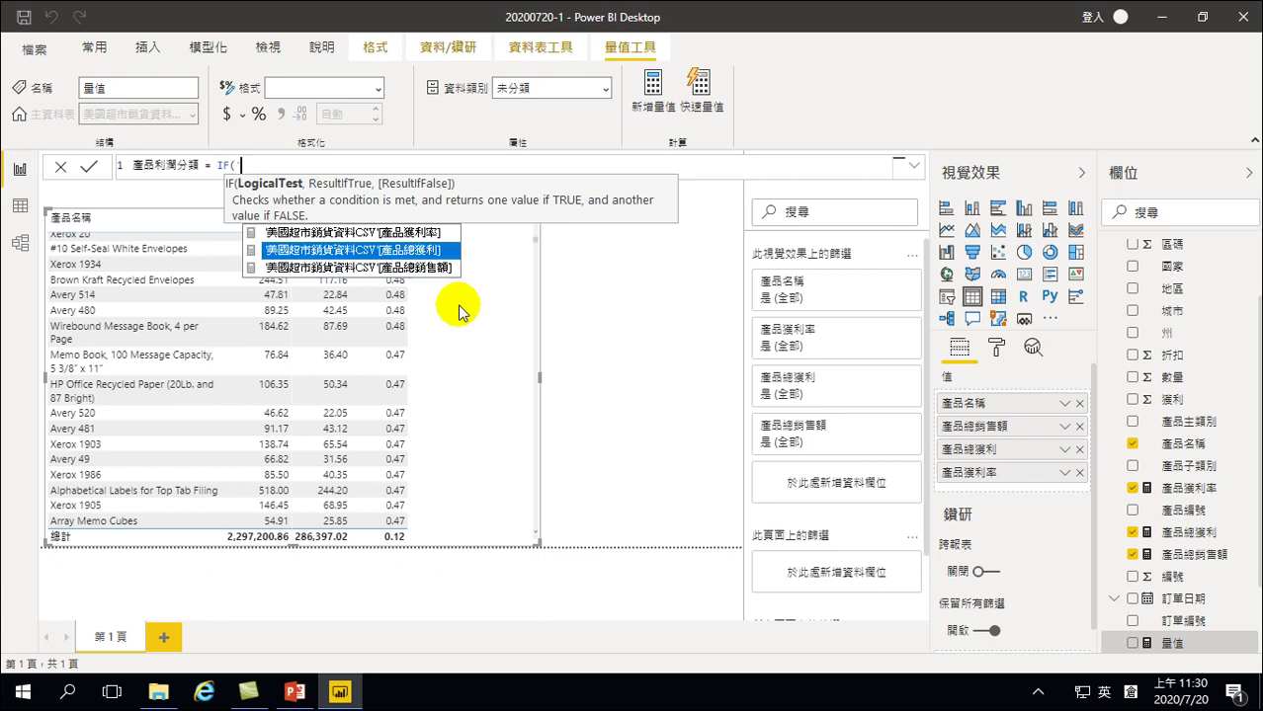
key(Down)
key(Down)
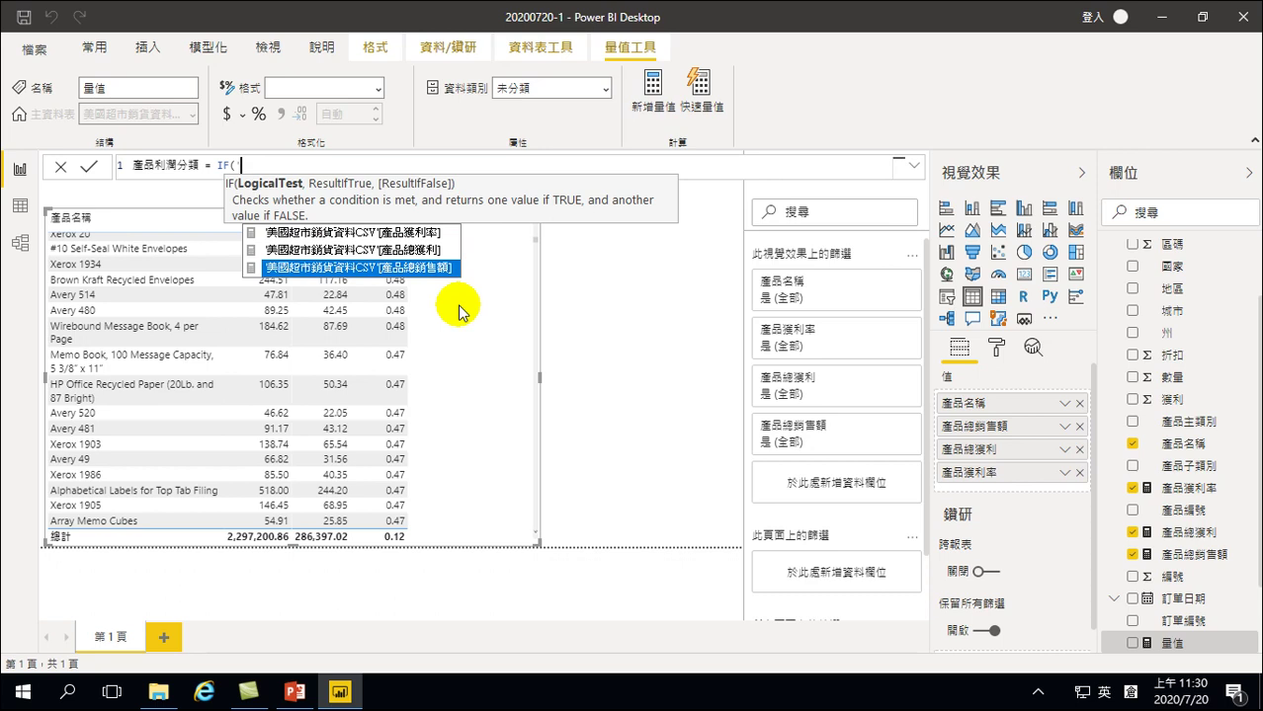
key(Up)
key(Up)
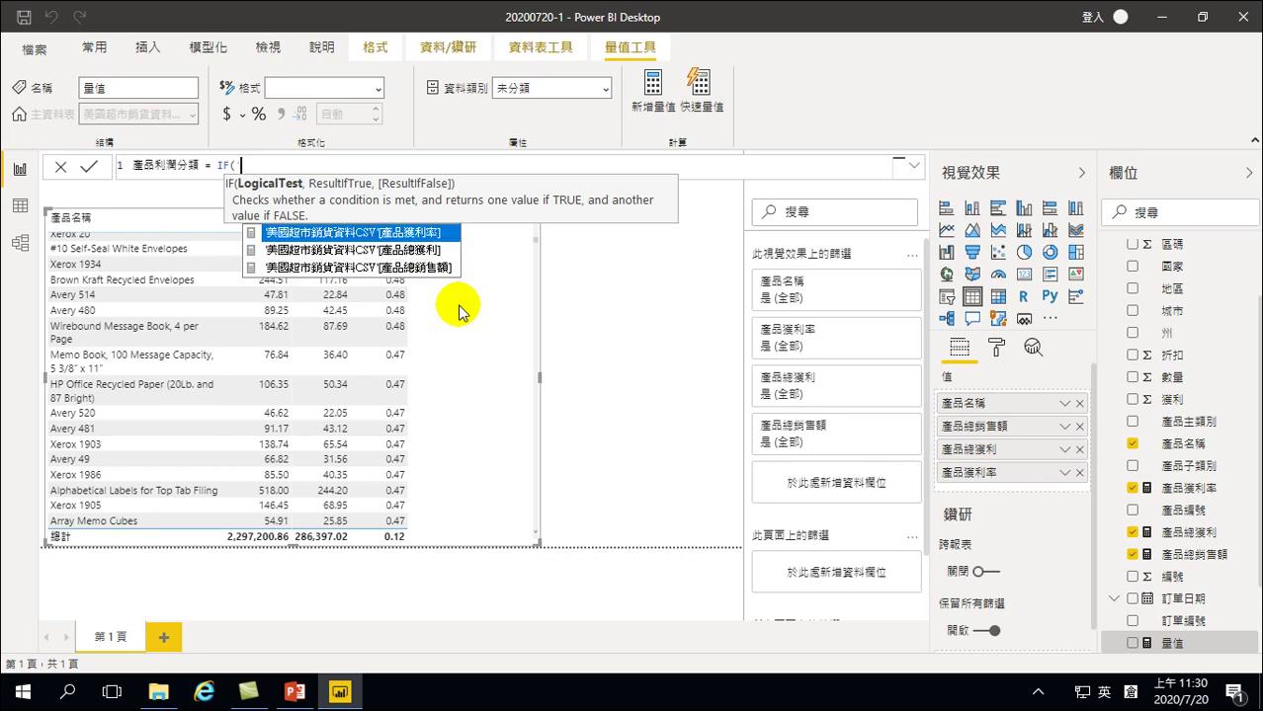
key(Tab)
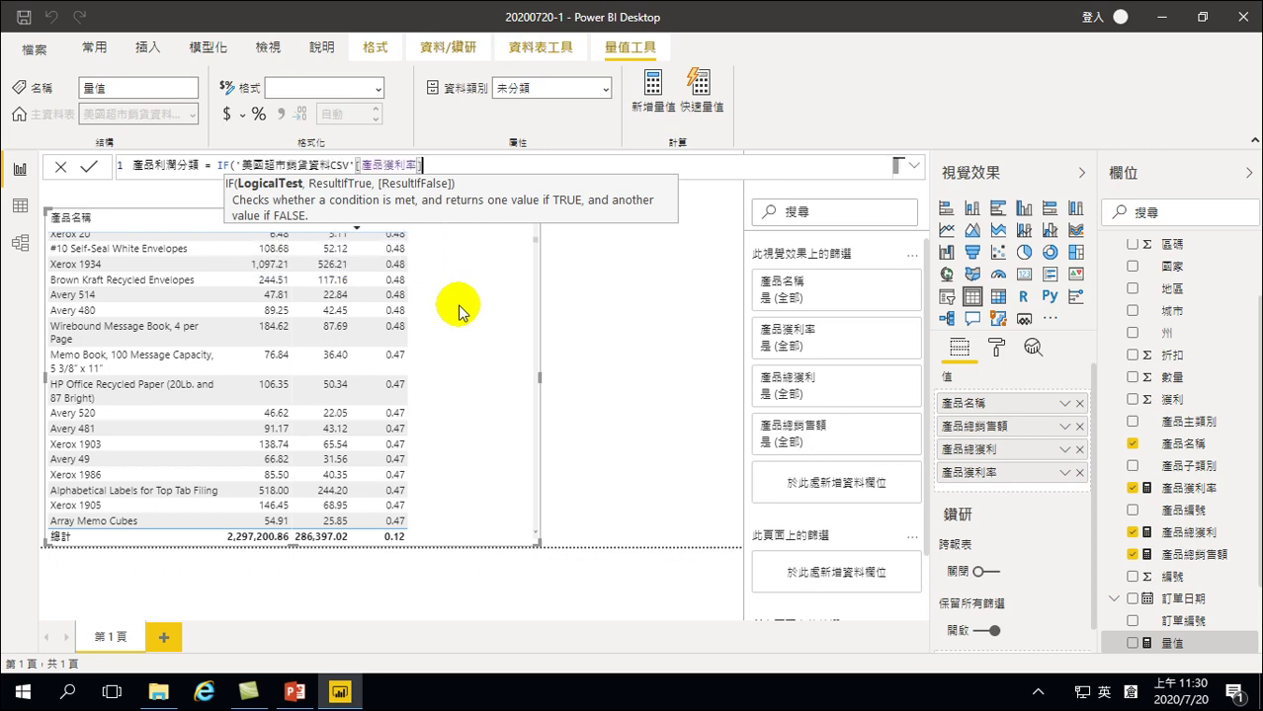
text(>0.4,)
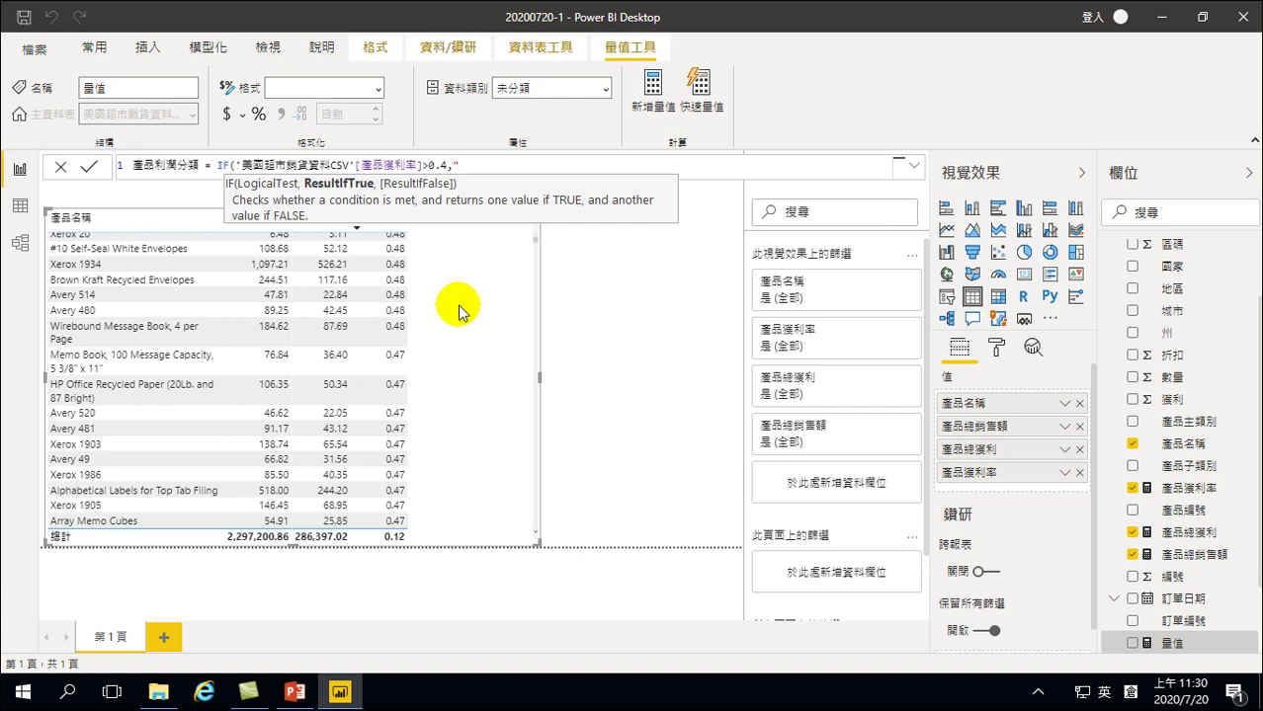
text(")
key(shift)
text(高利潤",)
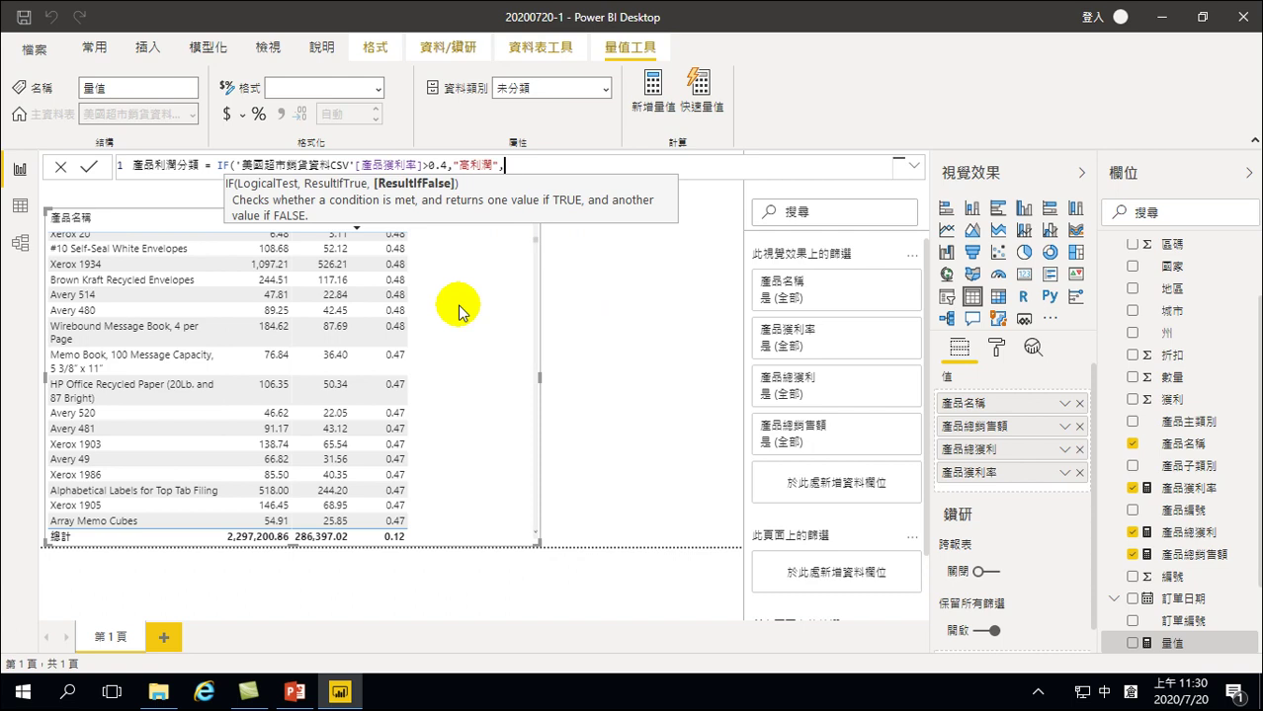
key(shift)
Add a nested IF labelling 產品獲利率 above 0.2 as "一般利潤", then begin a third IF
text(if)
key(Tab)
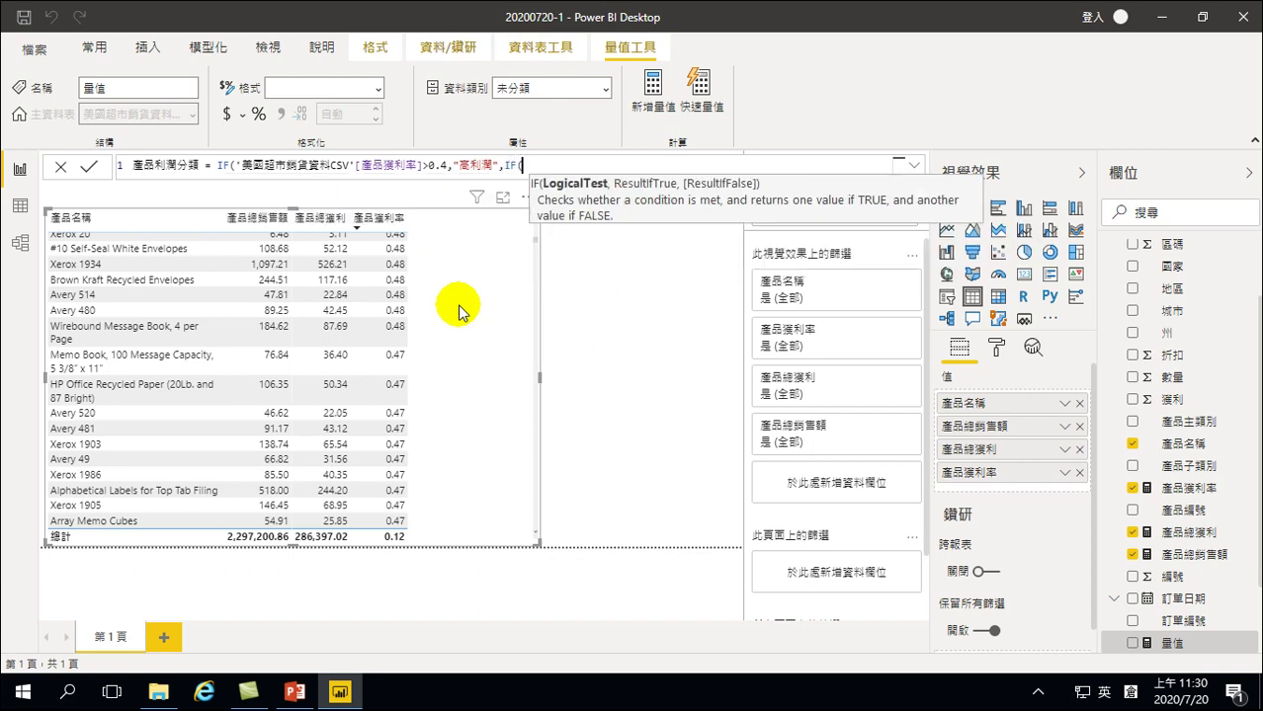
text(')
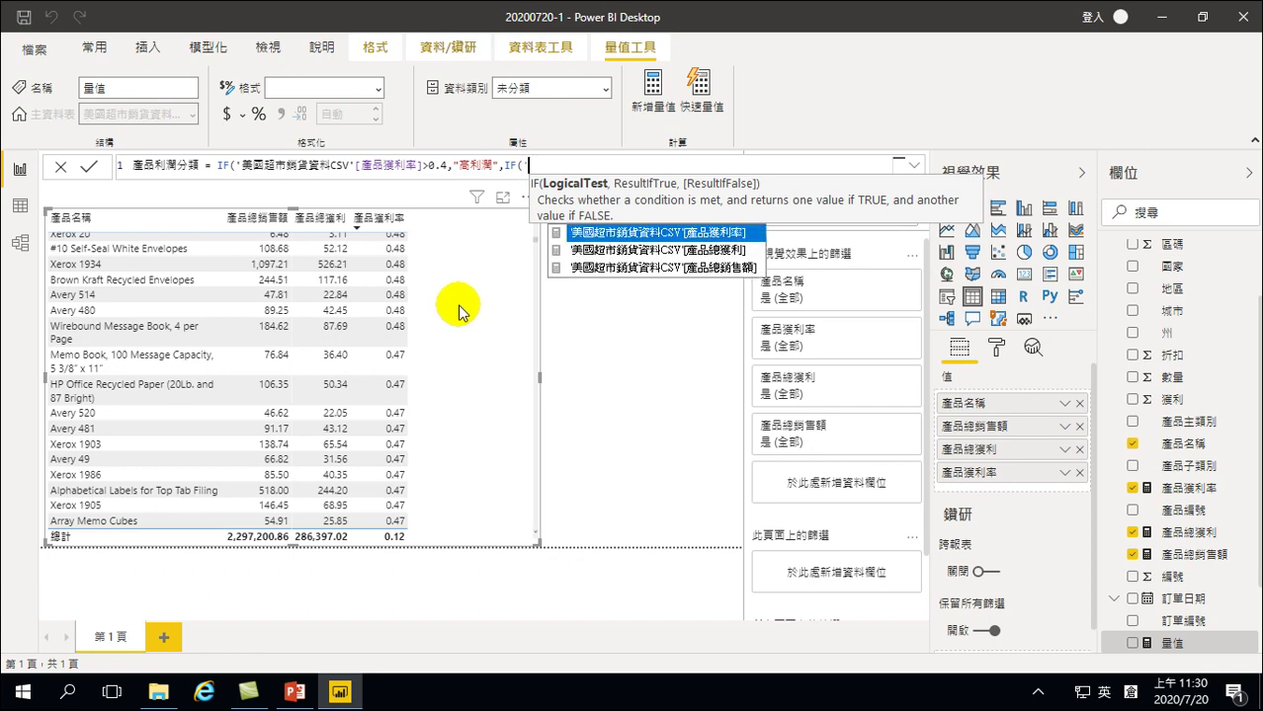
key(Down)
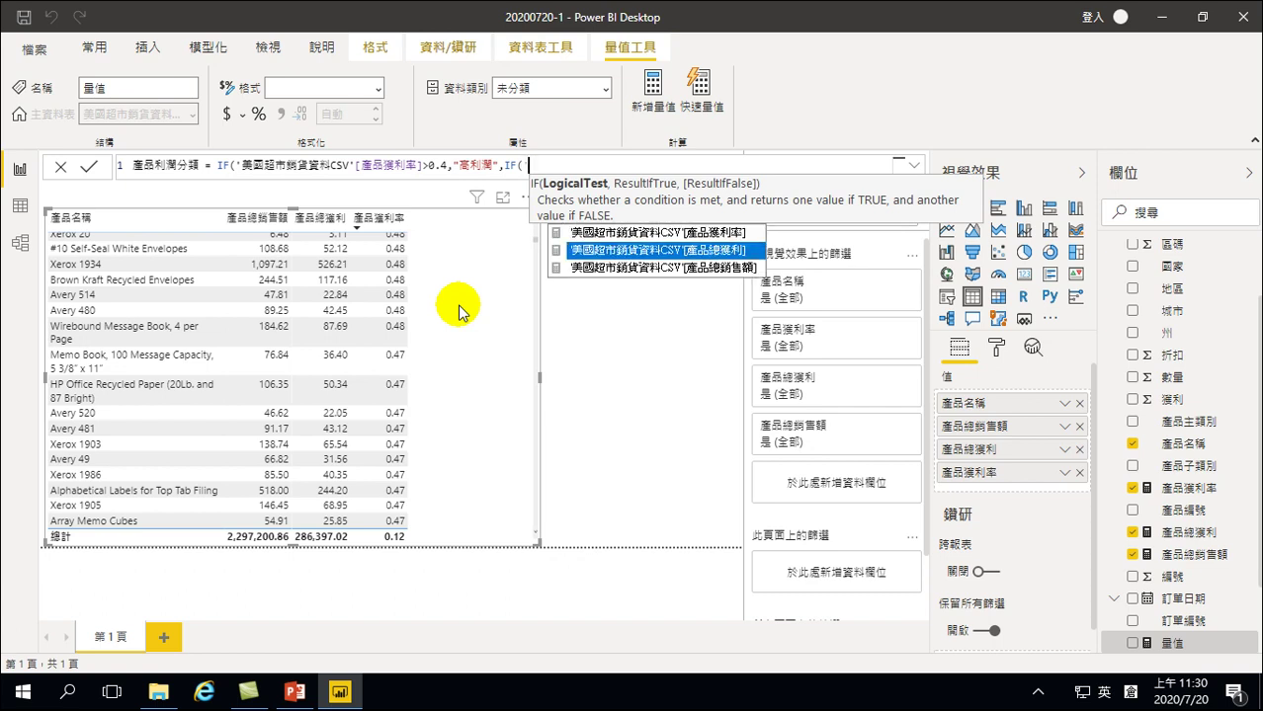
key(Up)
key(Tab)
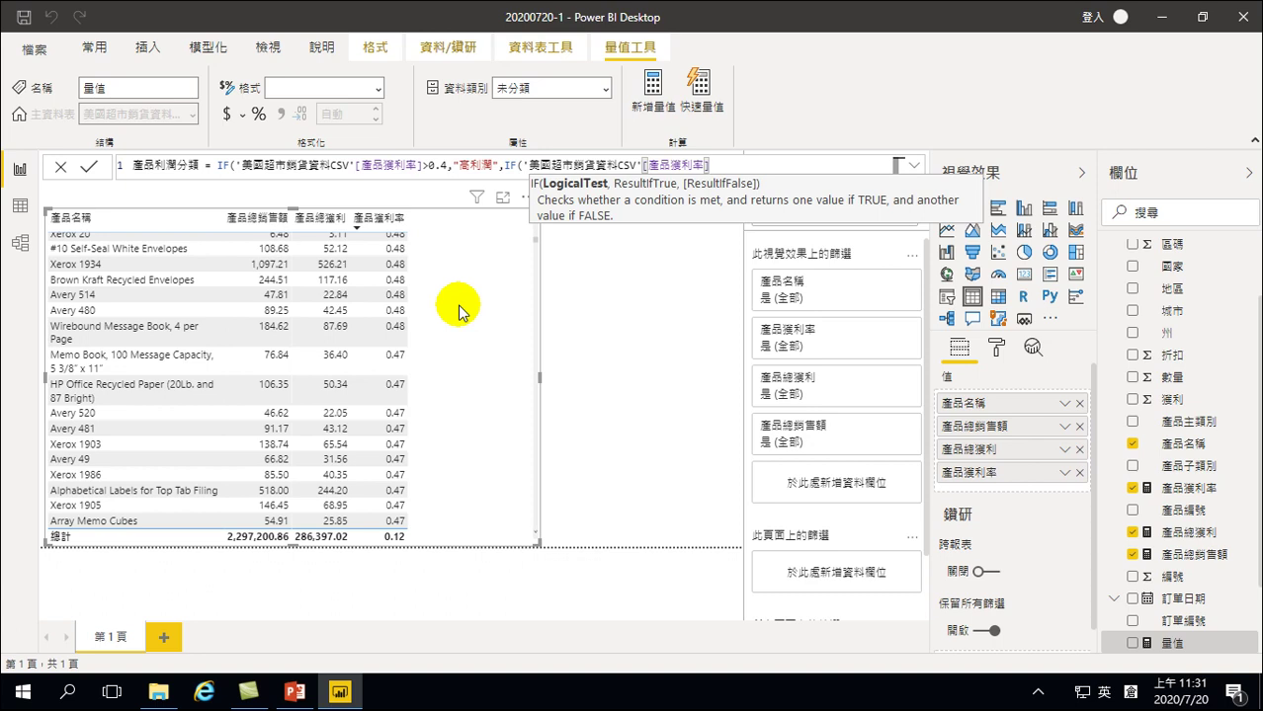
text(>0.)
text(2,")
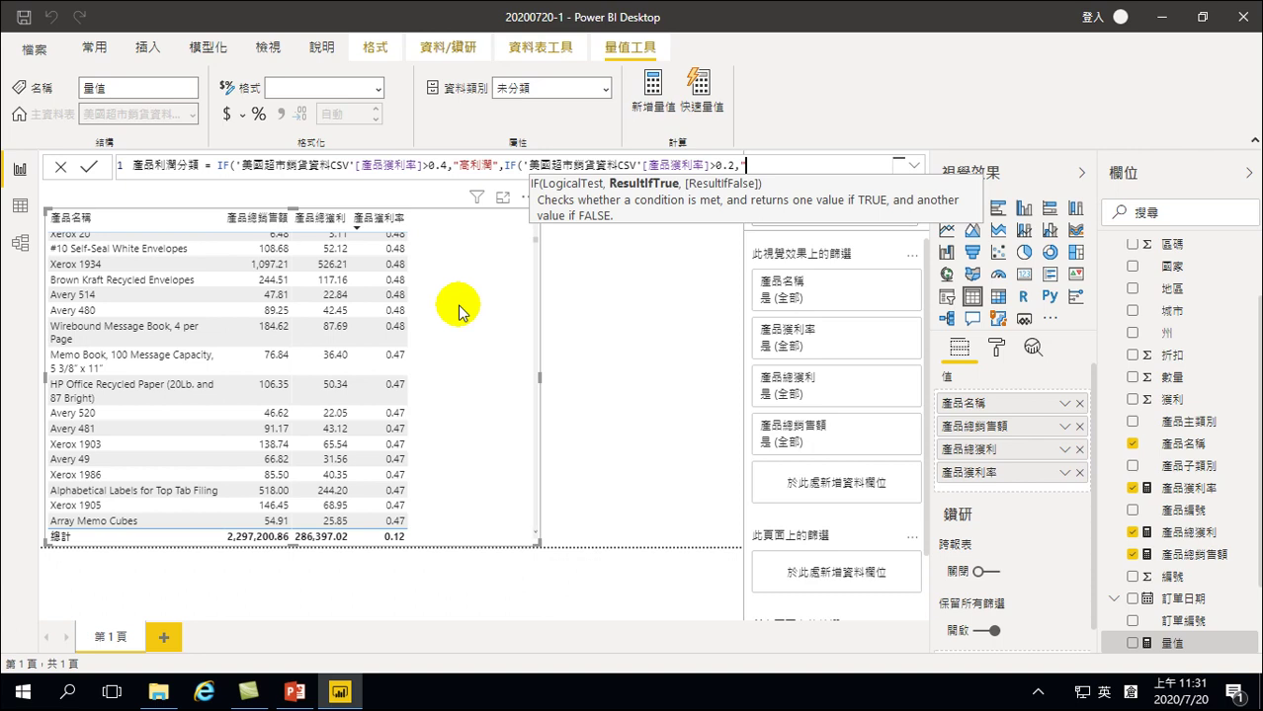
key(shift)
text(一)
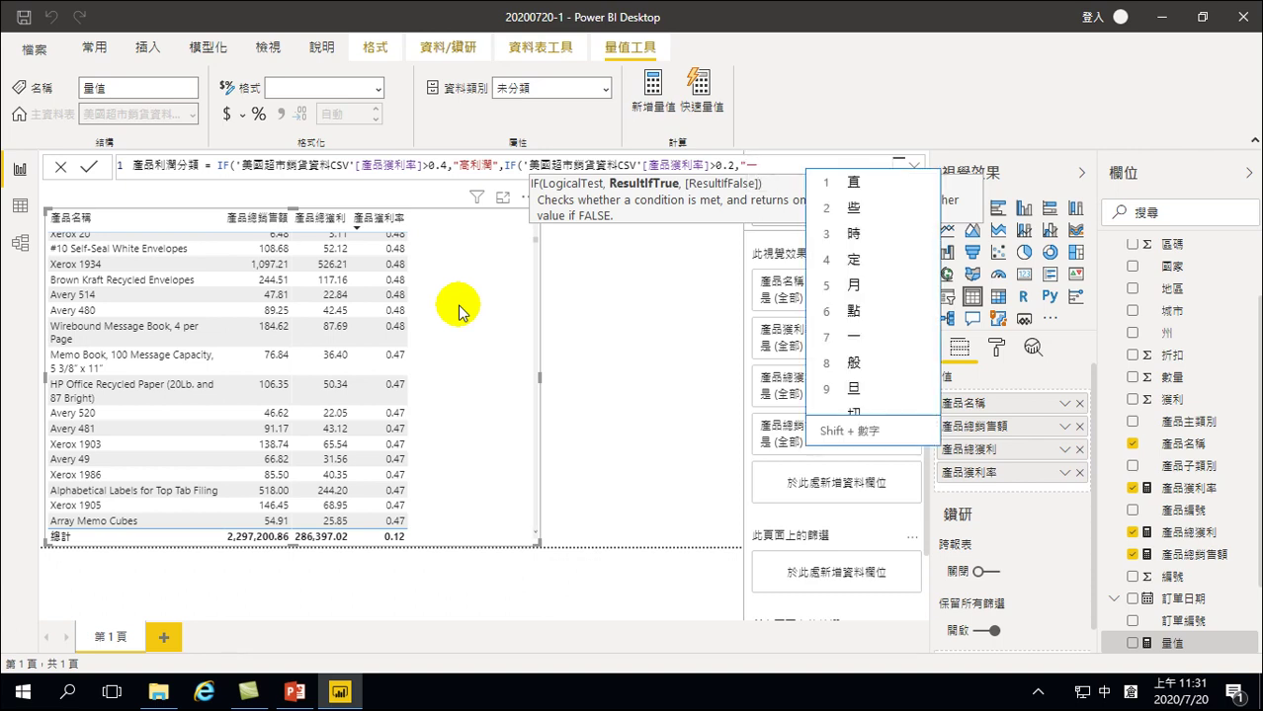
text(般利水)
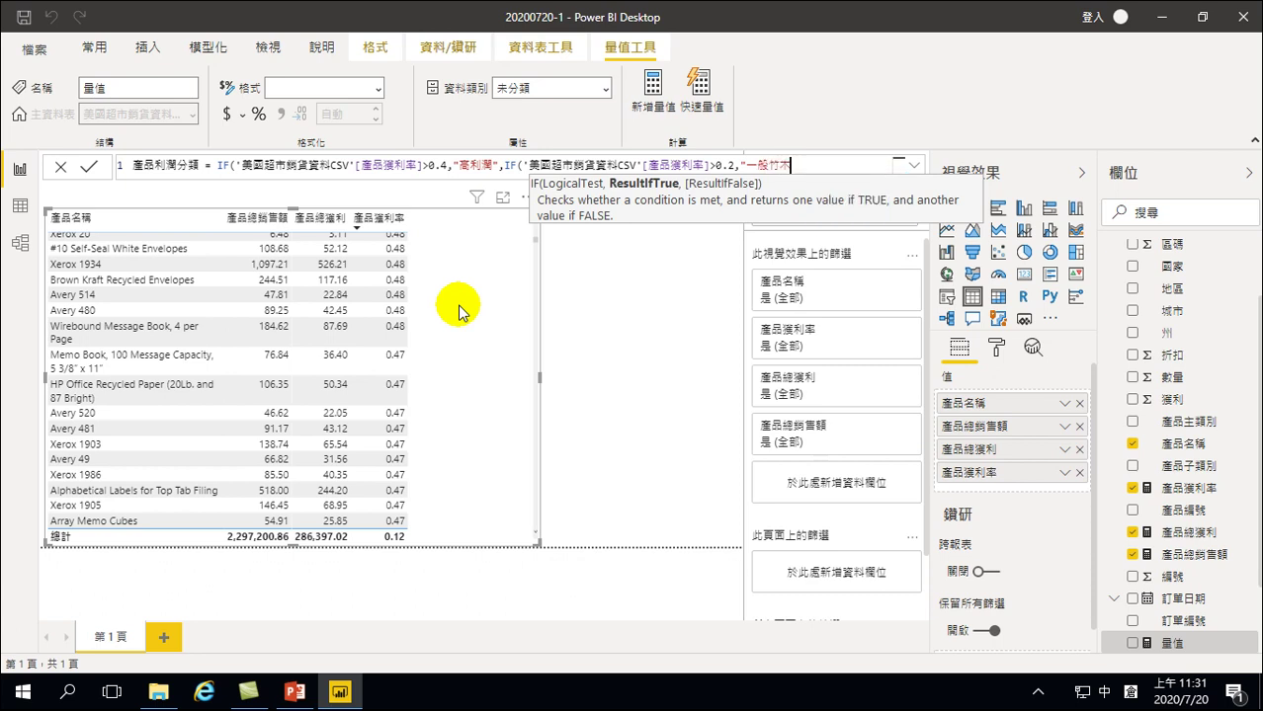
key(BackSpace)
text(潤)
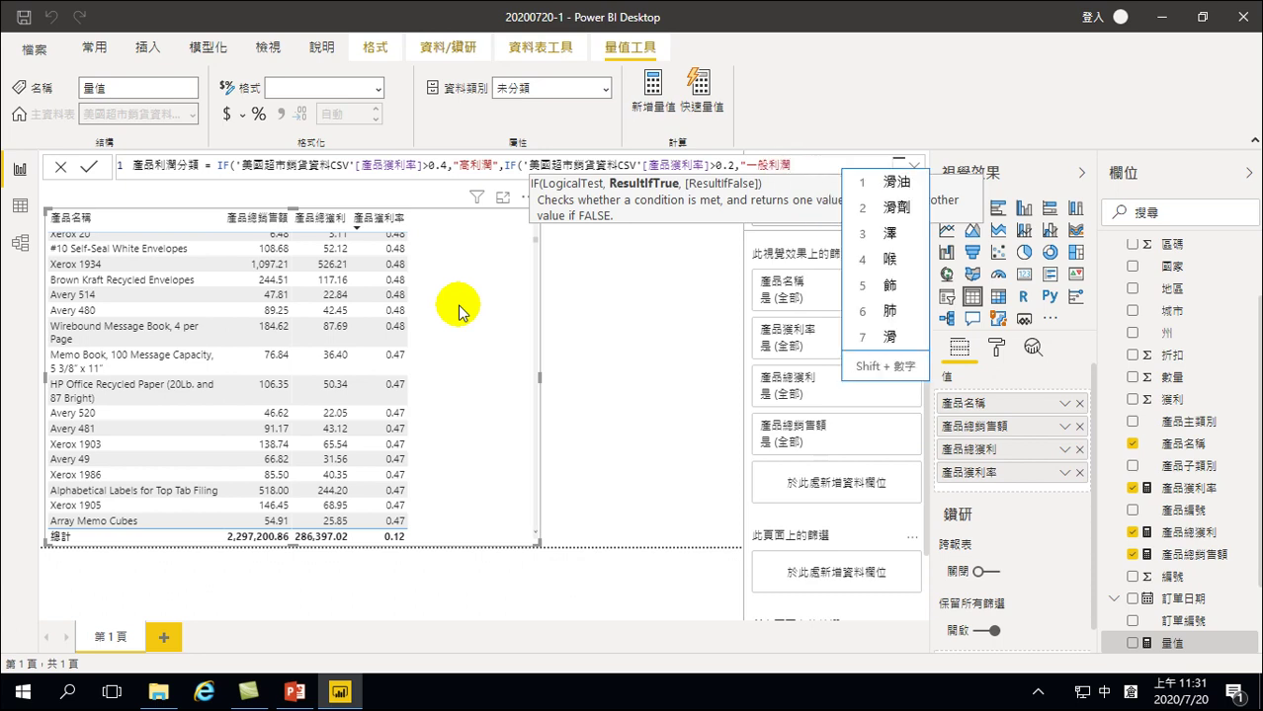
text(",)
key(shift)
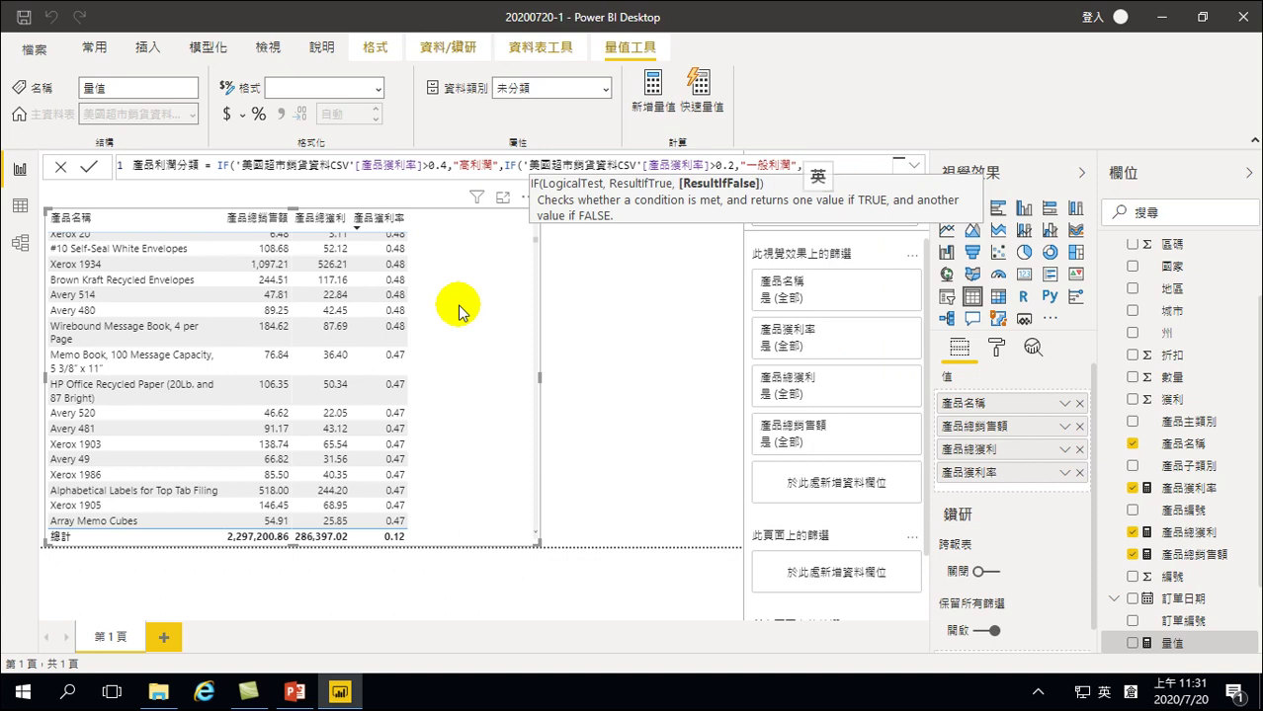
text(if)
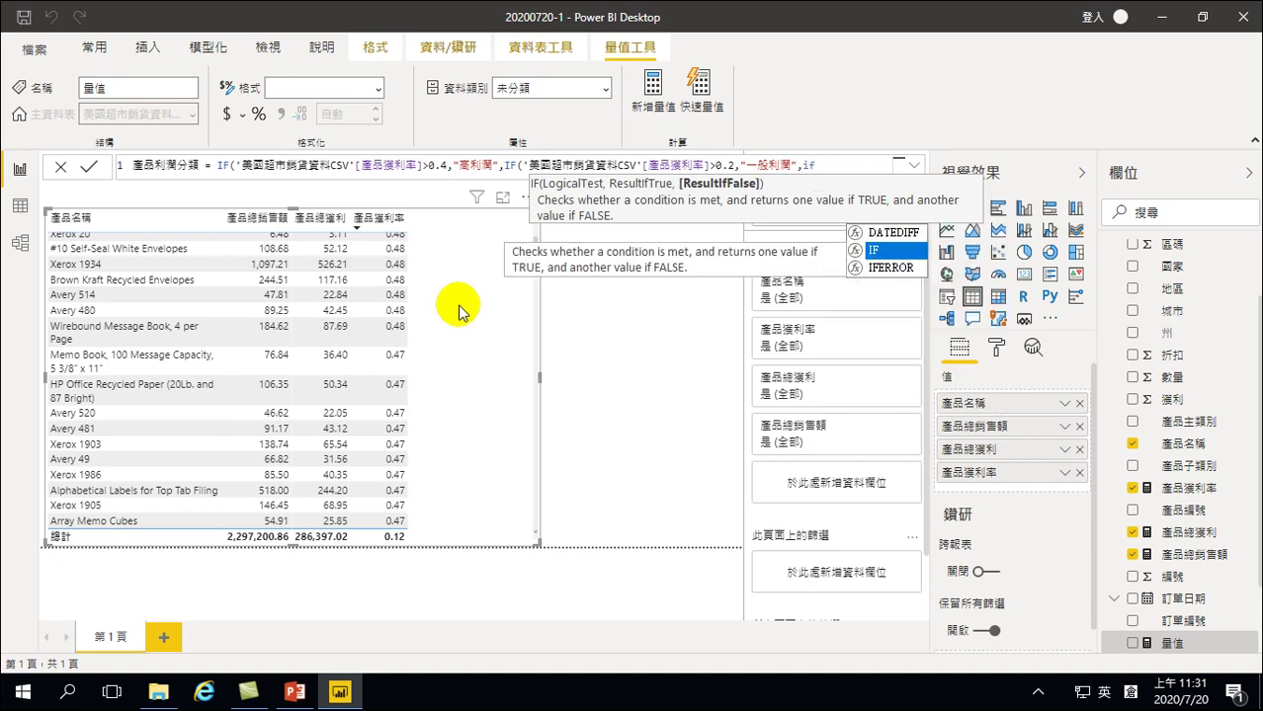
Make the third IF return "低利潤" when 產品獲利率 is ≥0
key(Tab)
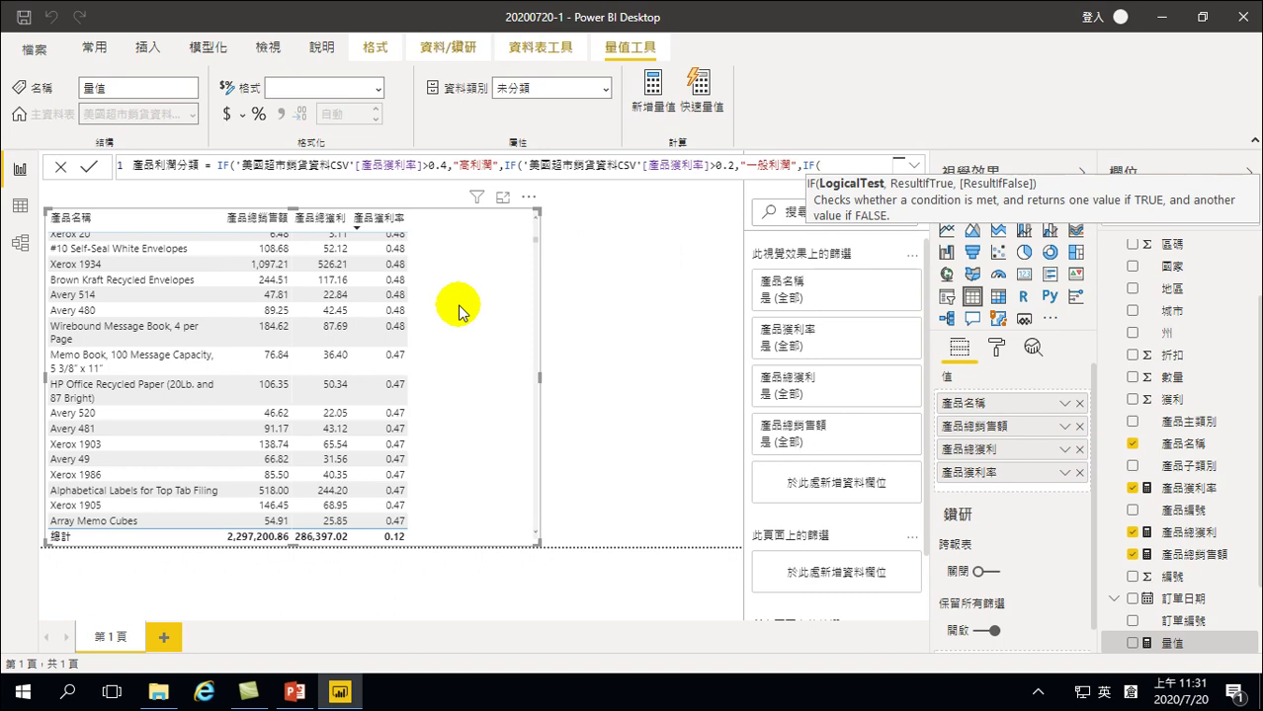
text(')
key(Down)
key(Up)
key(Tab)
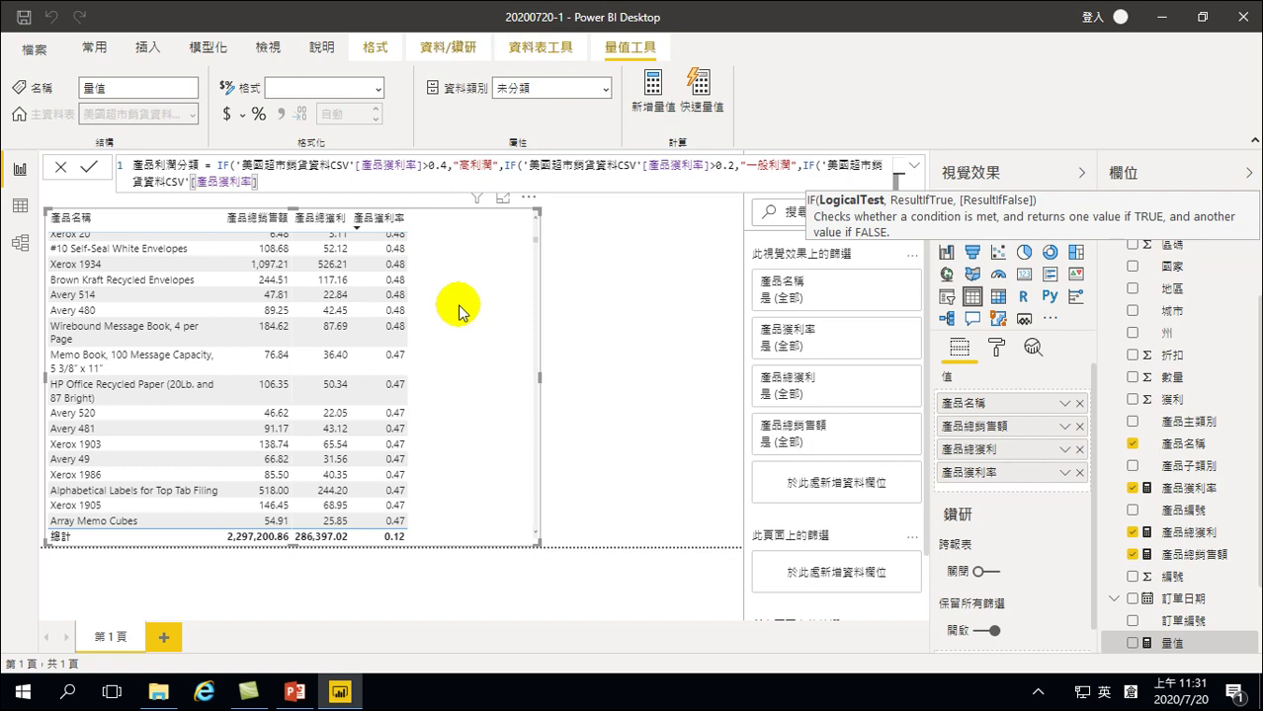
text(>0,')
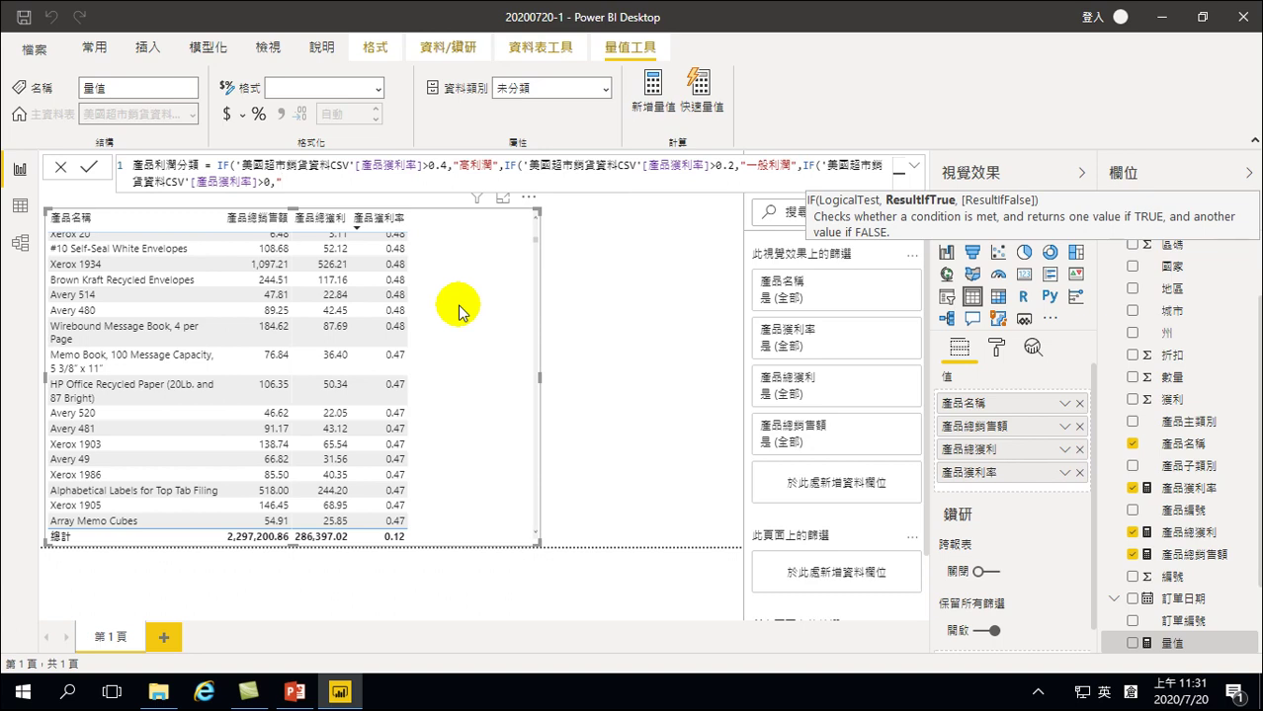
key(Left)
key(Left)
key(Left)
key(Left)
key(Left)
key(Right)
key(Right)
key(Right)
text(ohp)
key(BackSpace)
key(BackSpace)
key(BackSpace)
key(shift)
text(ohvm hdln ean)
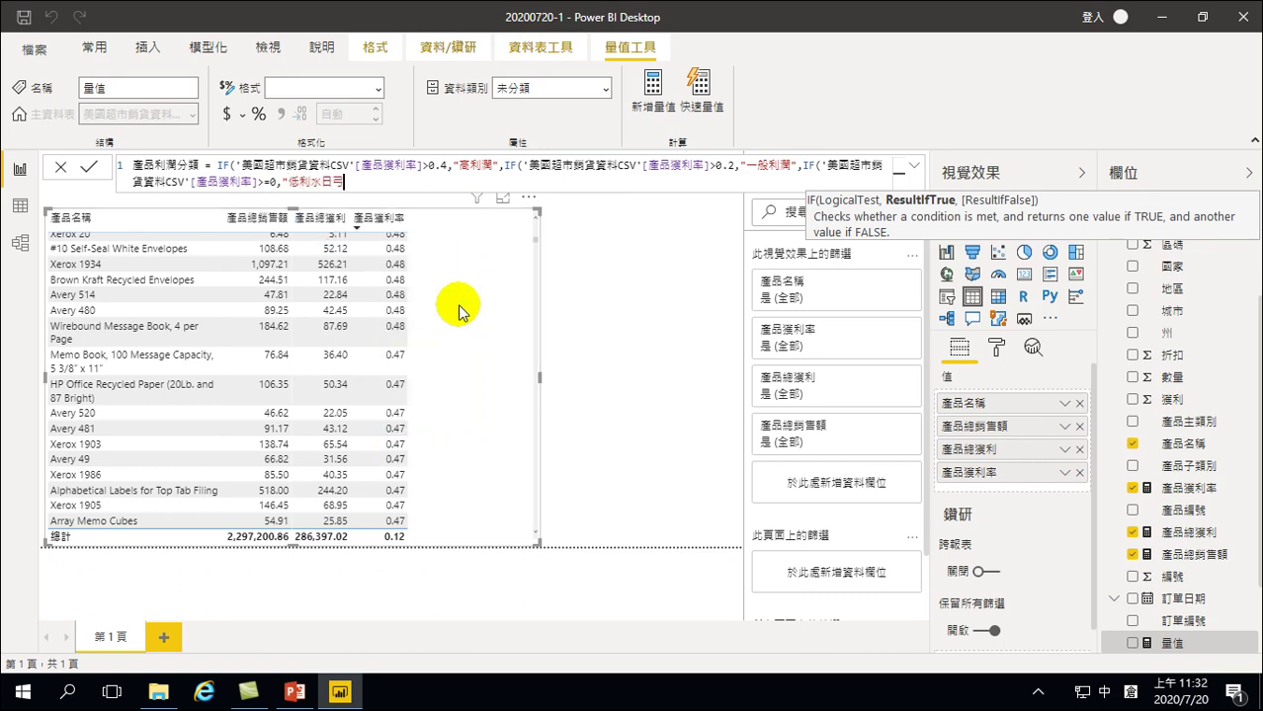
key(space)
key(Return)
Add "負利潤" as the final fallback label and close all the nested IFs
text(",)
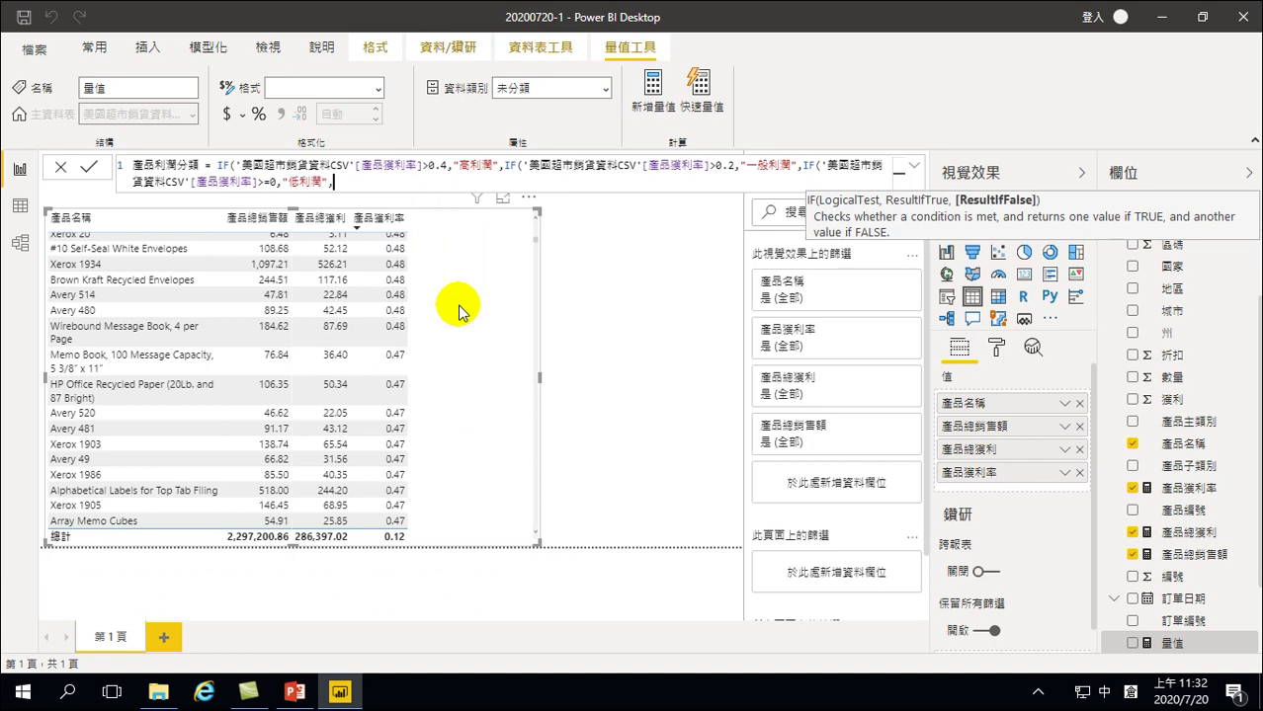
text(")
text(nbuc)
key(space)
key(Return)
text(hdln)
key(space)
key(Return)
text(eang)
key(space)
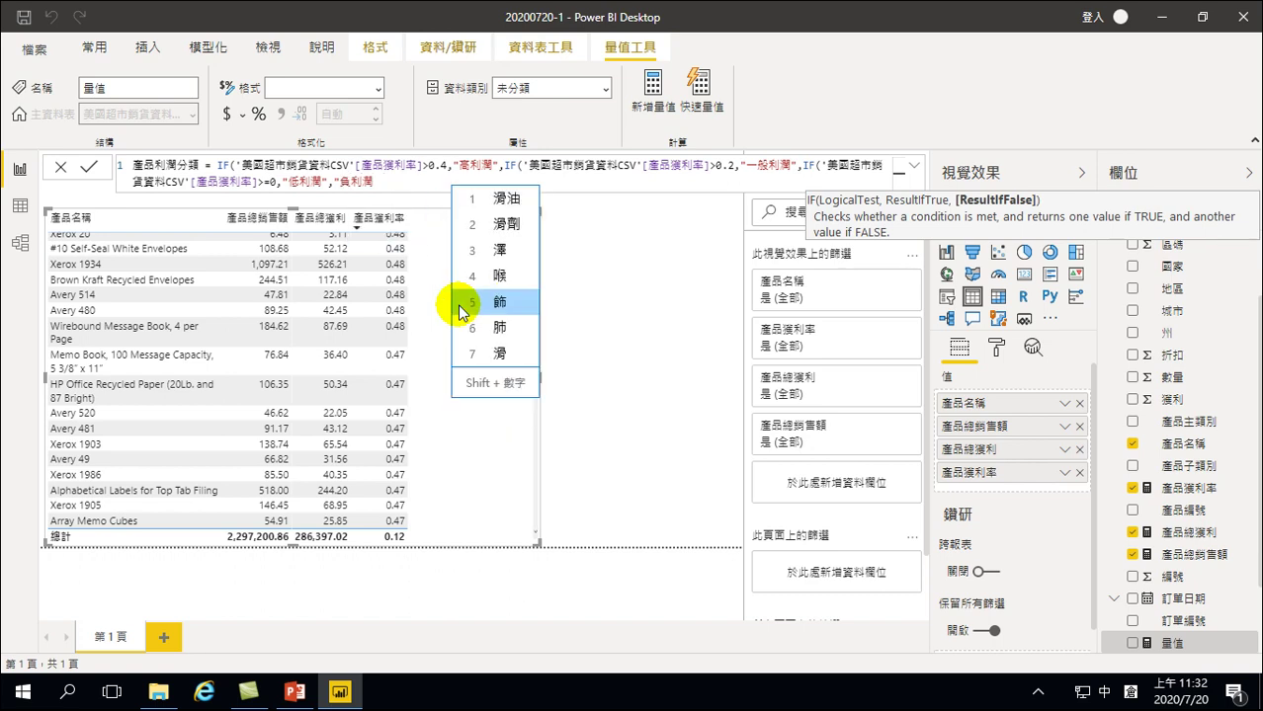
key(Return)
text(")
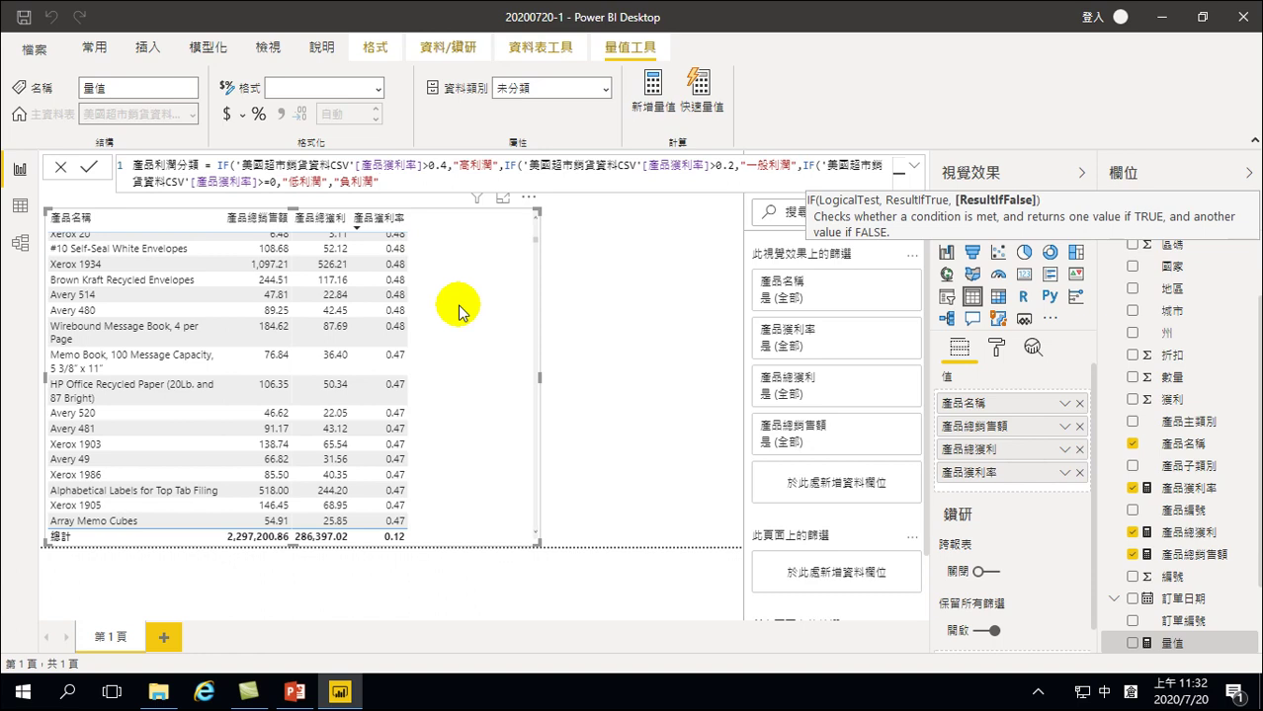
text())
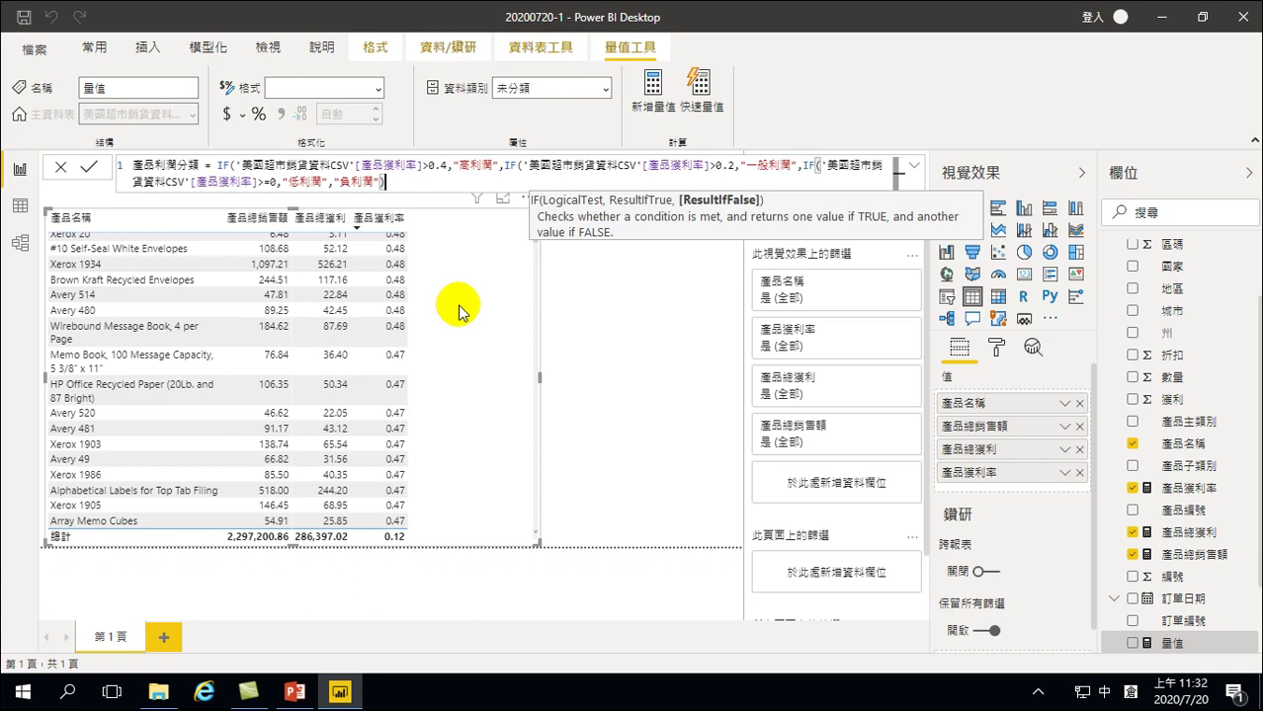
text())
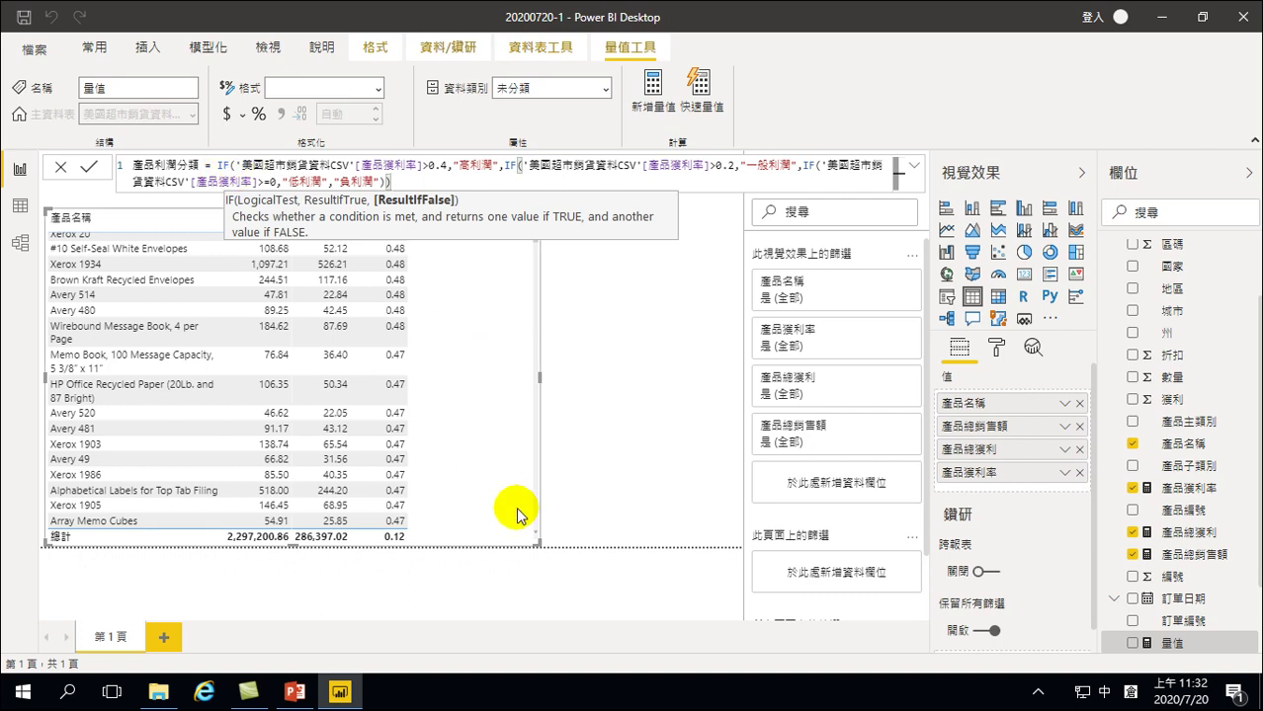
text())
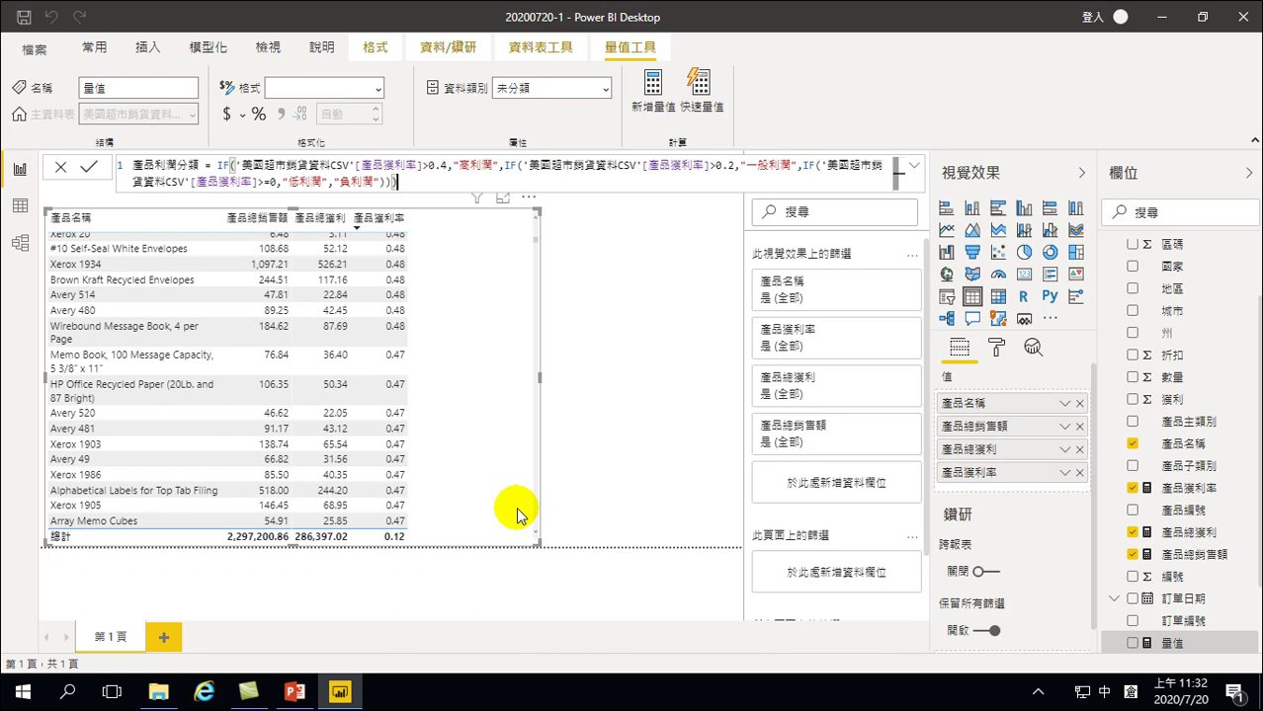
Commit the 產品利潤分類 measure and add it to the product table
key(Return)
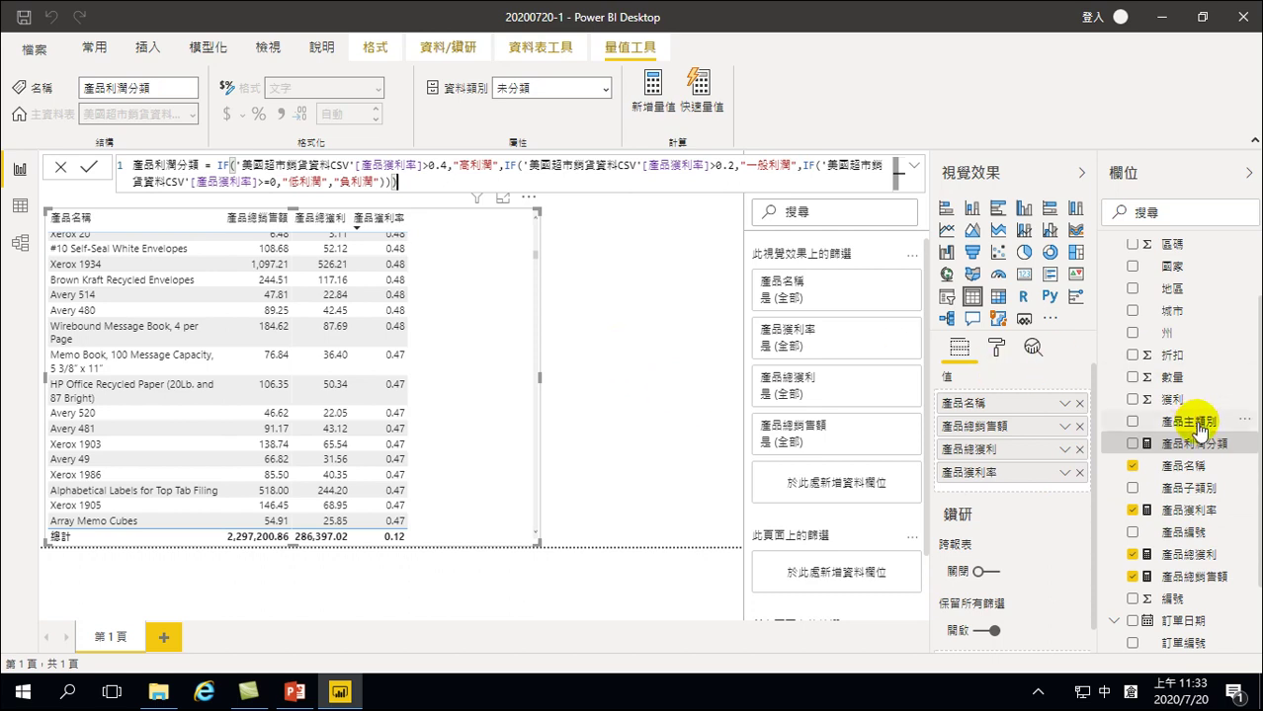
scroll(1195, 425, up, 2)
scroll(1198, 429, down, 3)
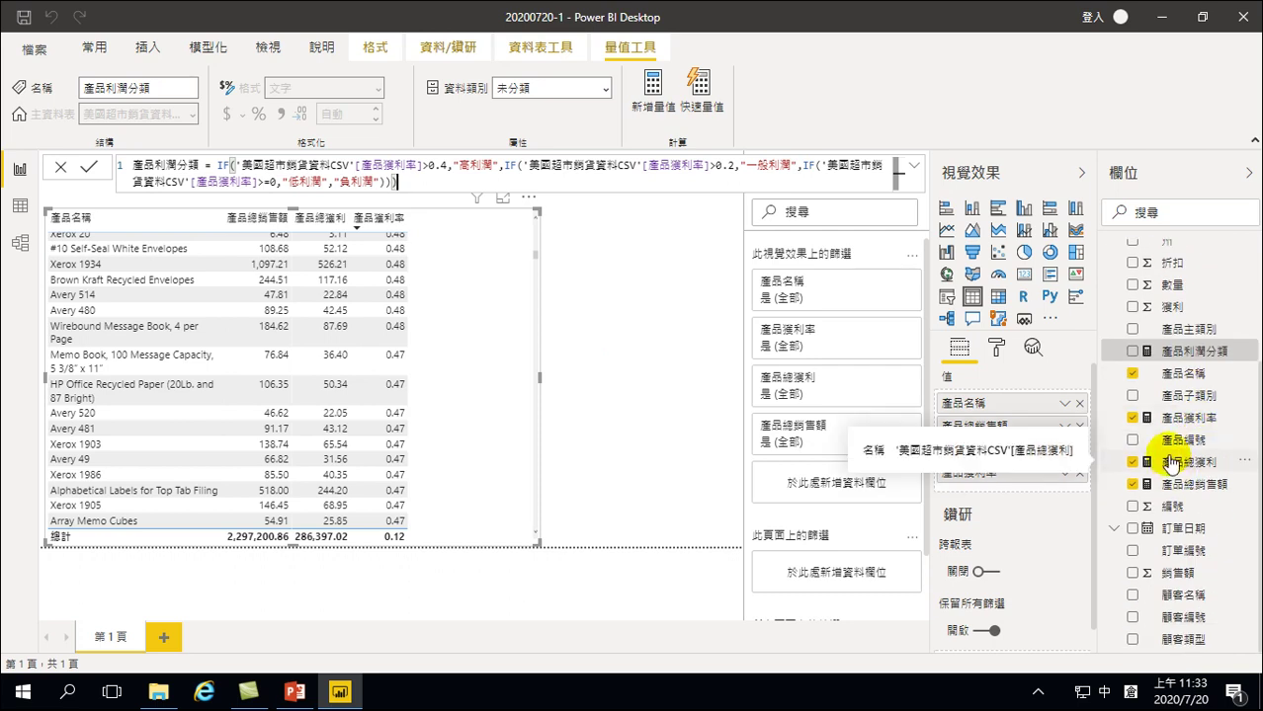
click(1135, 352)
Scroll through the table to check the profit-category labels, then save the report
scroll(474, 314, up, 5)
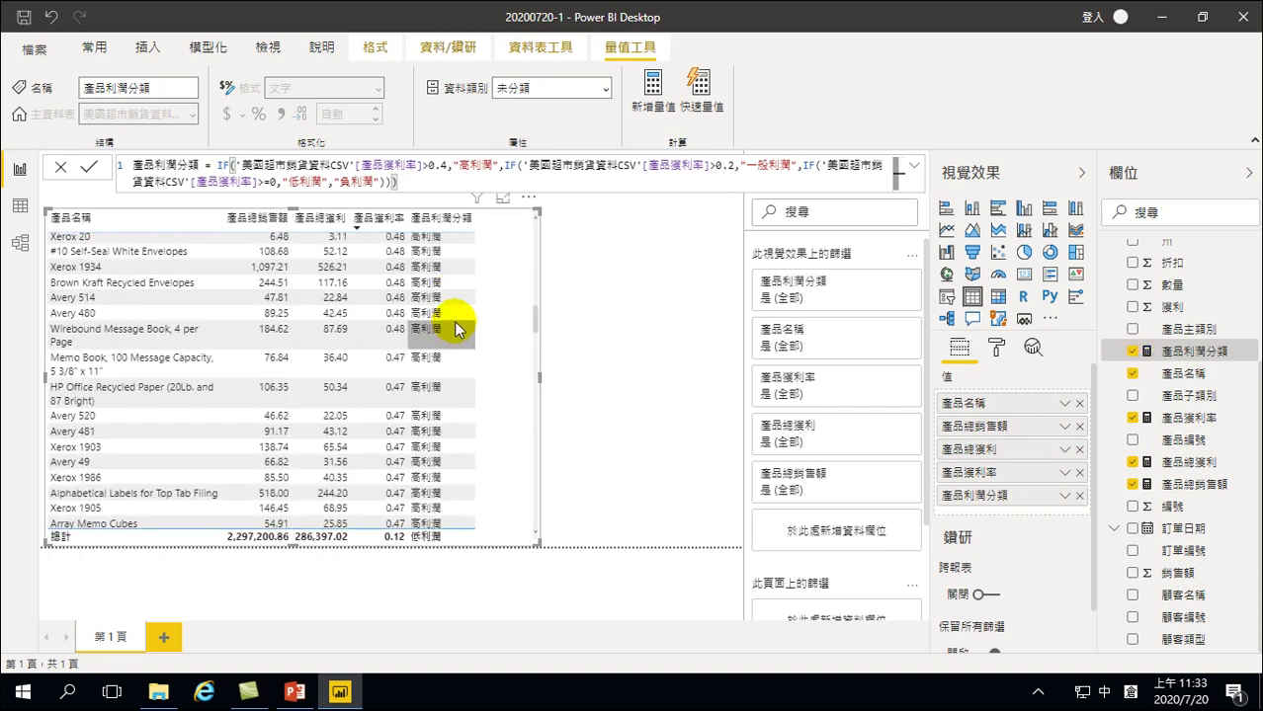
scroll(477, 314, up, 3)
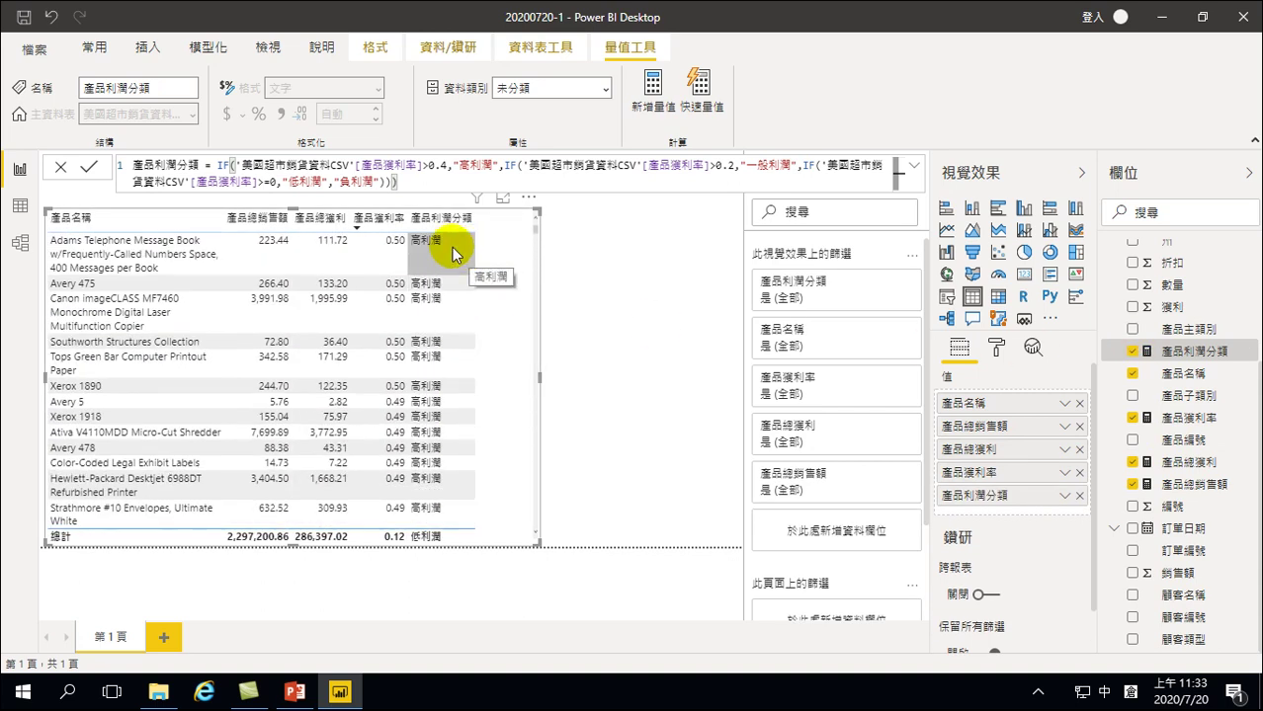
drag(536, 226, 526, 469)
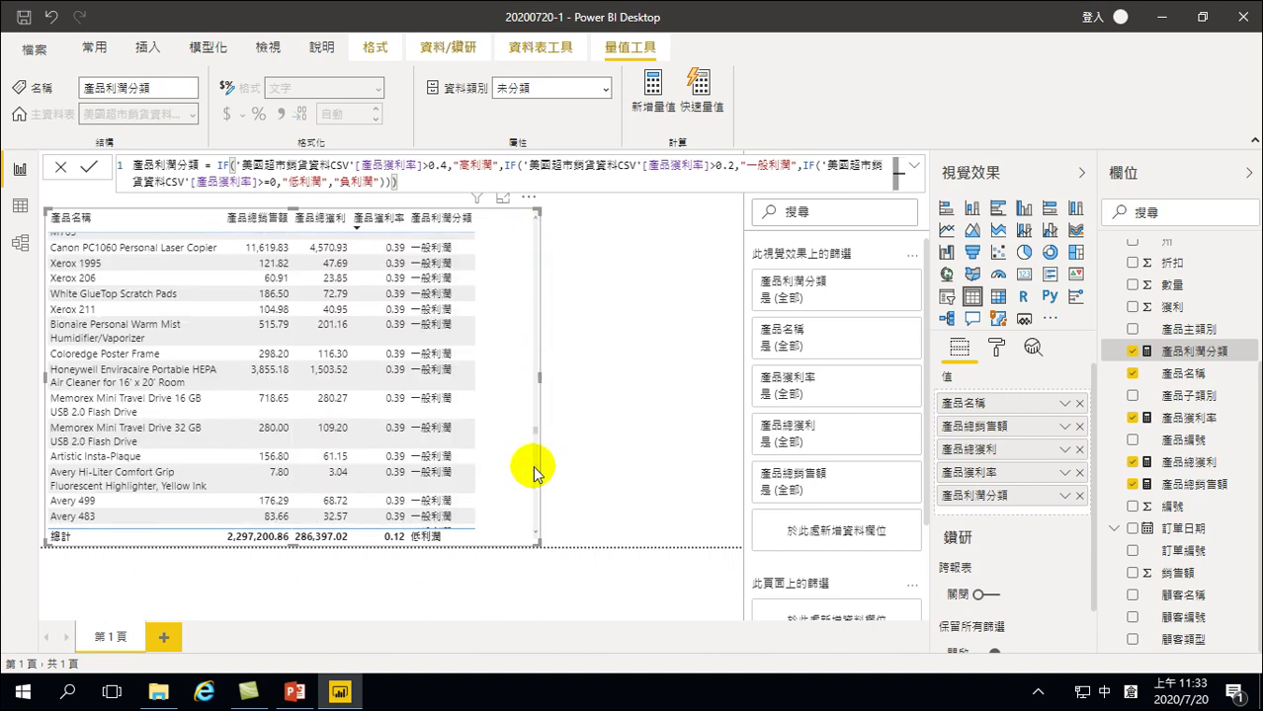
drag(533, 344, 537, 501)
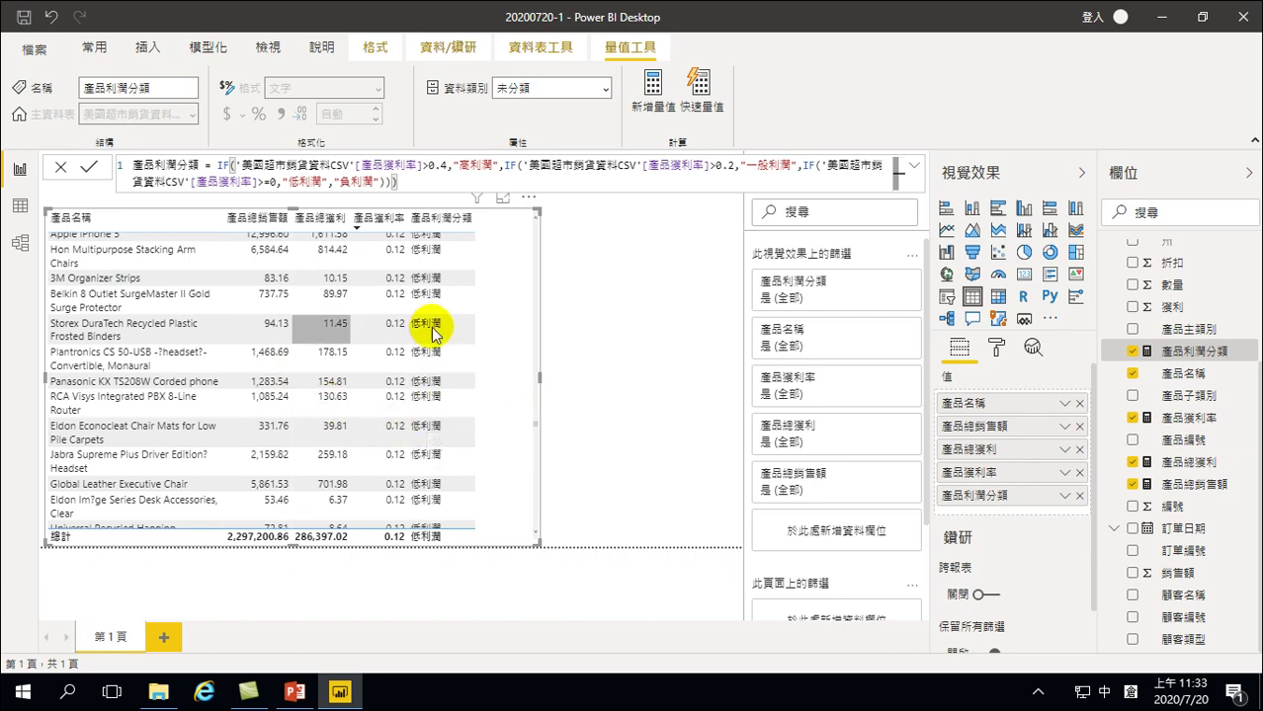
scroll(417, 397, down, 3)
scroll(419, 400, down, 3)
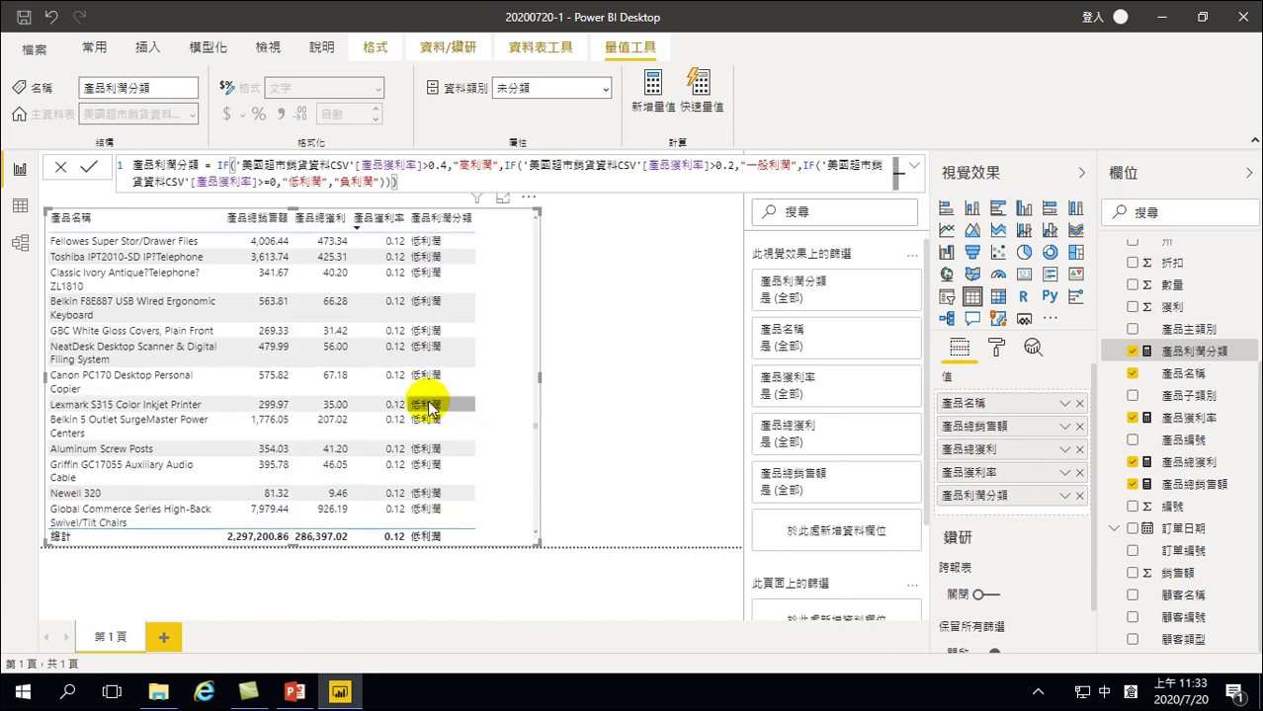
scroll(499, 415, down, 3)
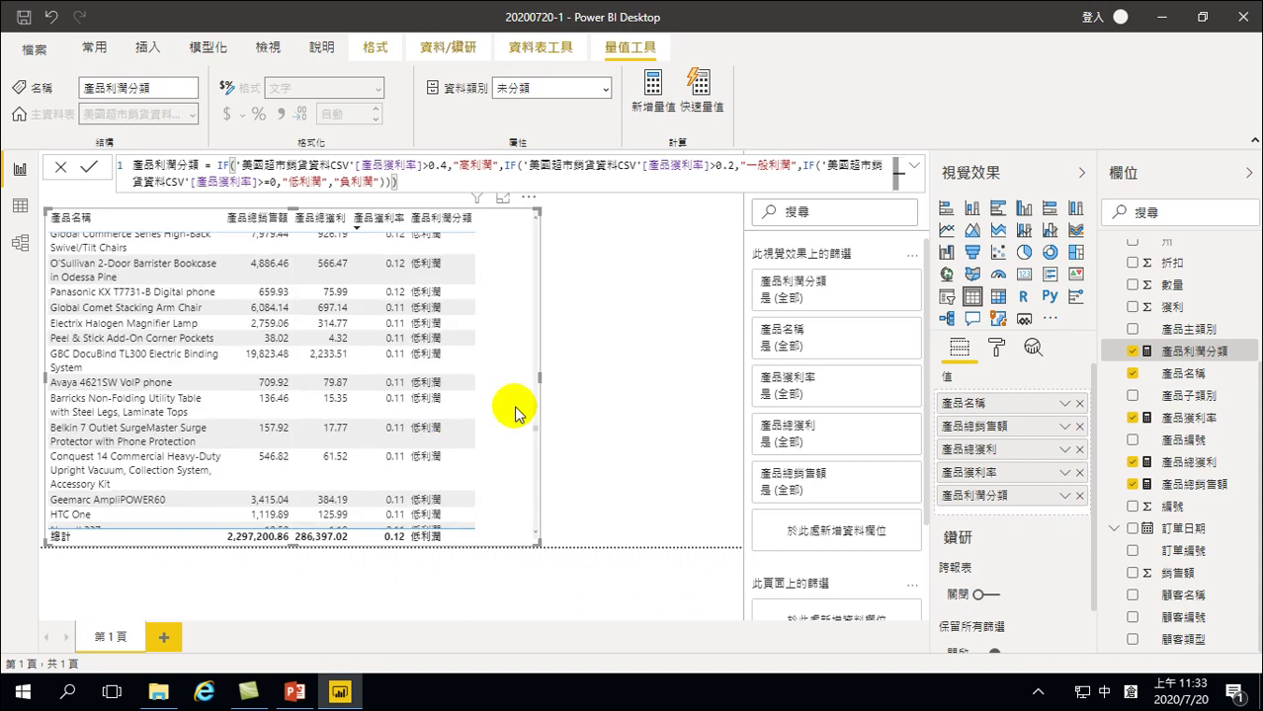
drag(532, 429, 532, 506)
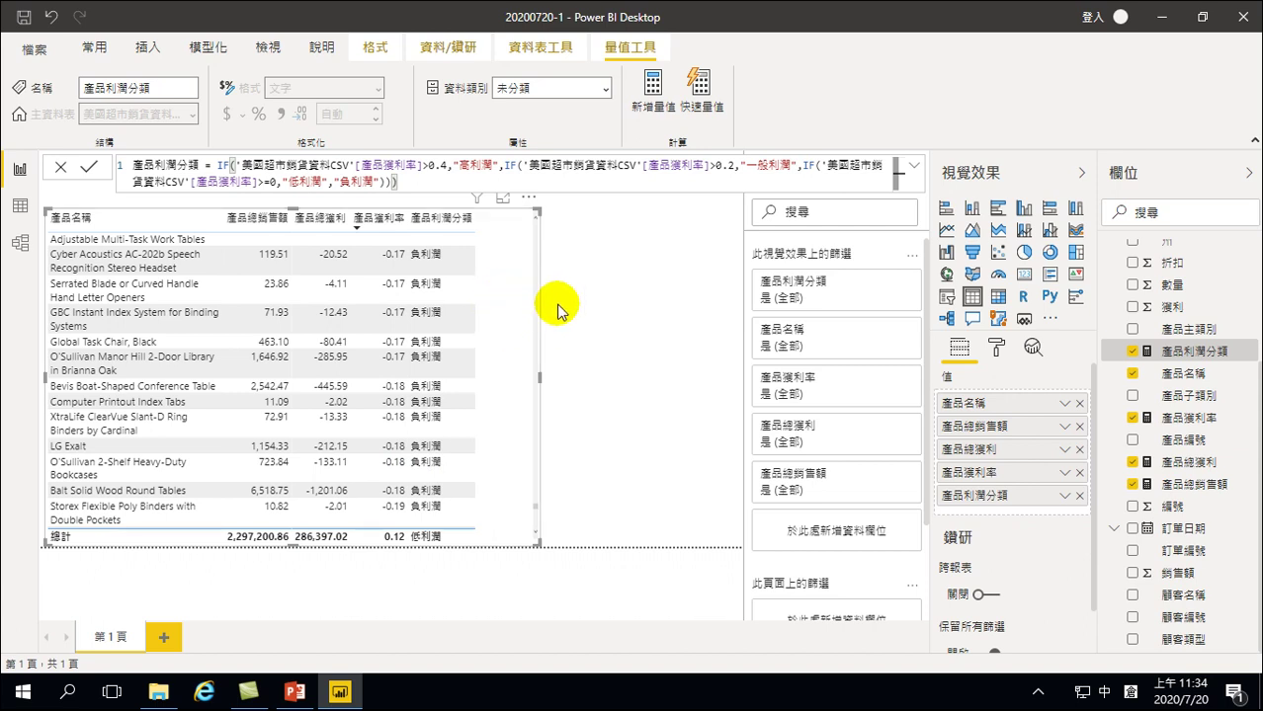
click(22, 18)
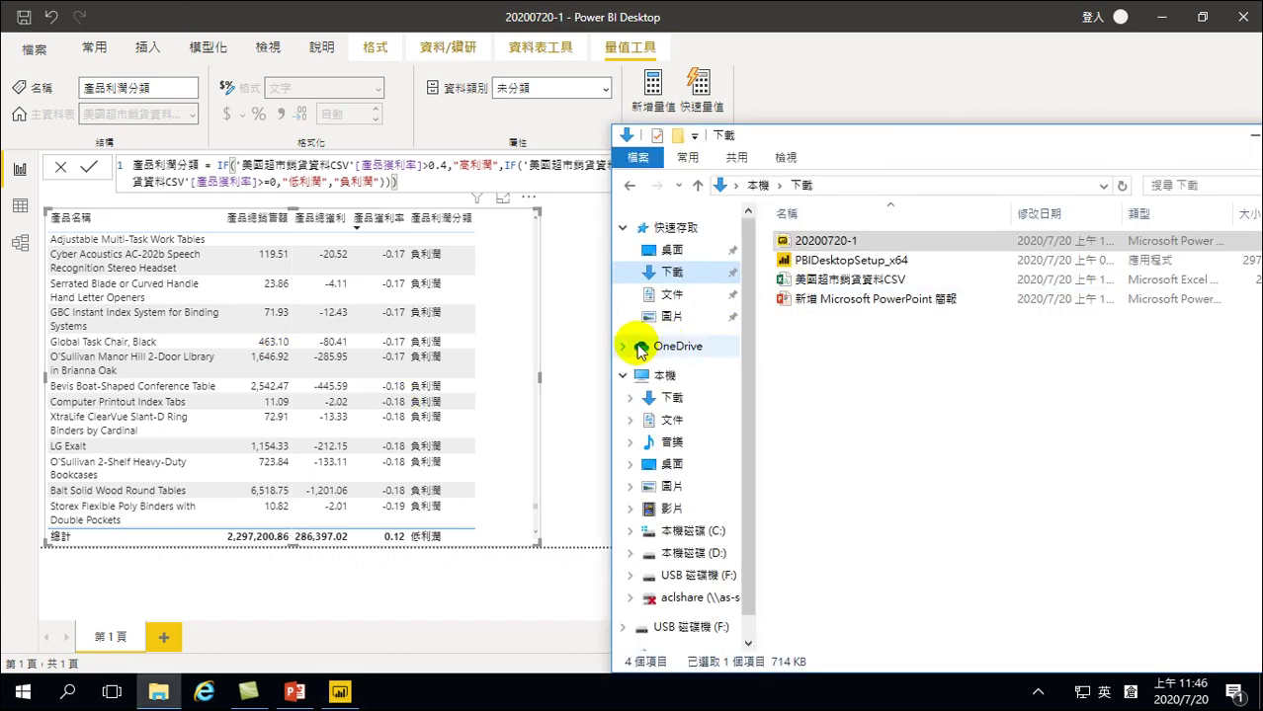
Collapse the Filters pane and sort the table by 產品利潤分類 so 高利潤 rows come first
click(564, 353)
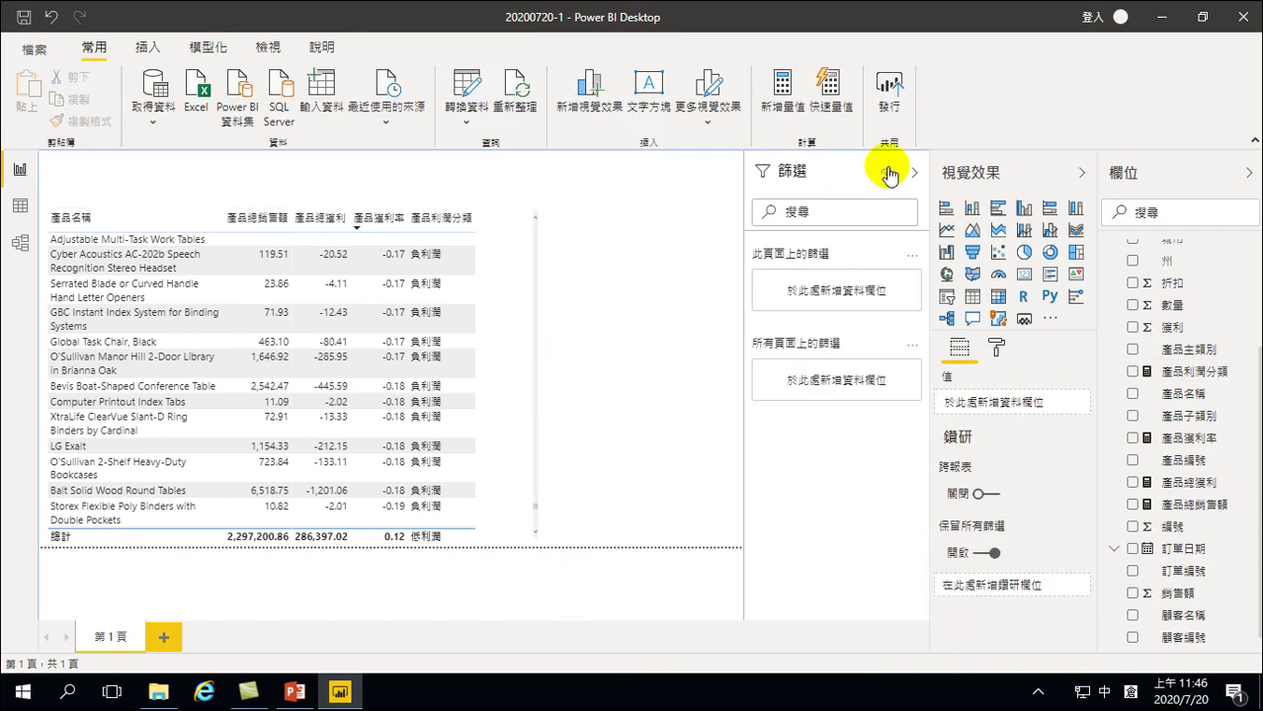
click(919, 176)
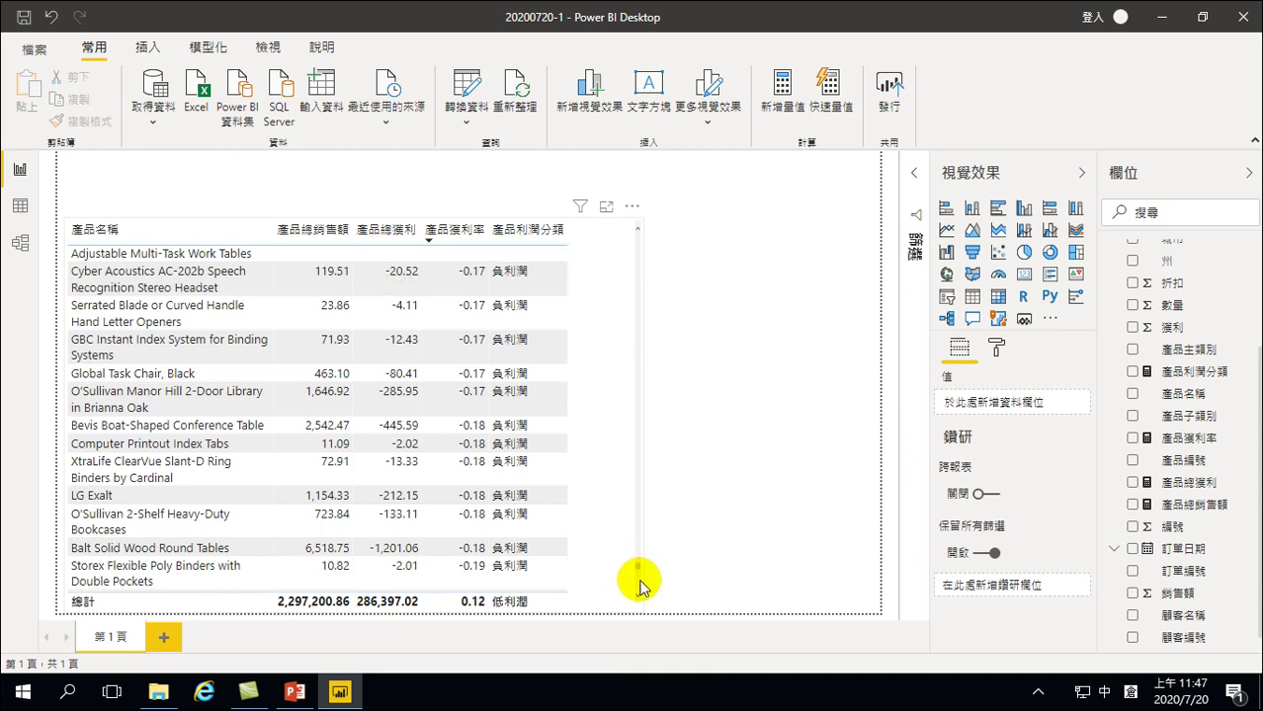
drag(637, 571, 642, 231)
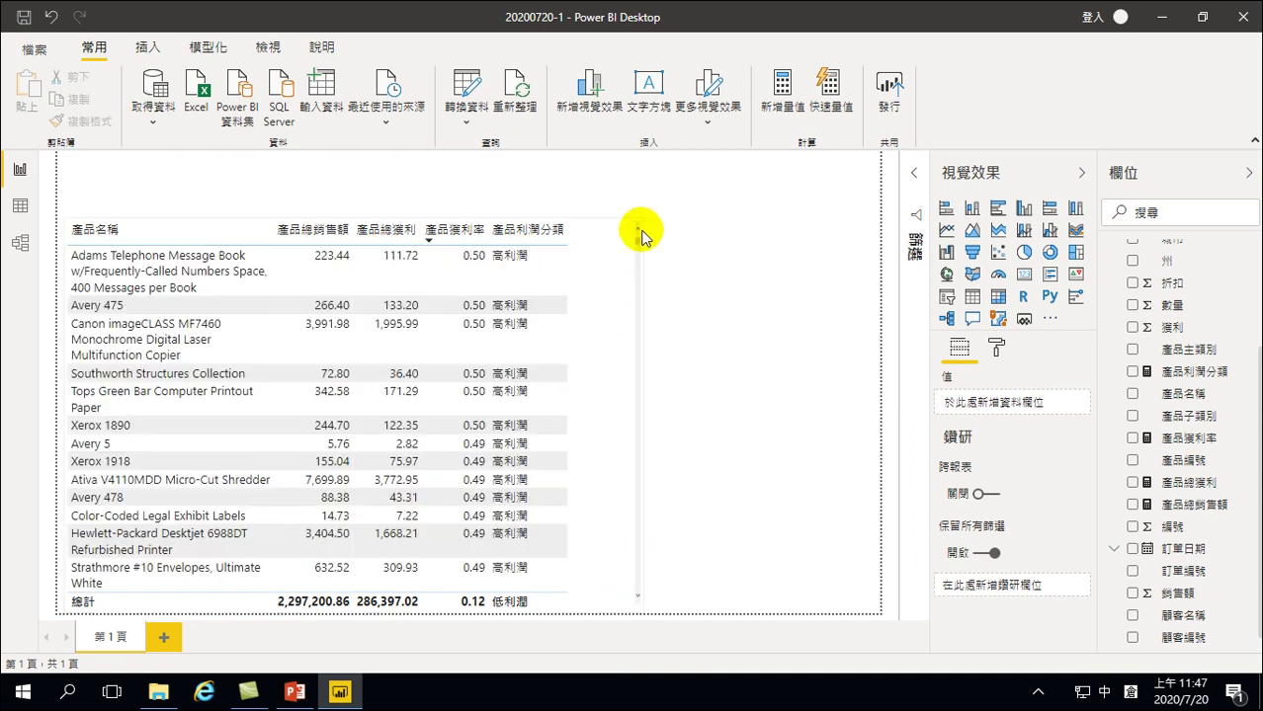
click(518, 235)
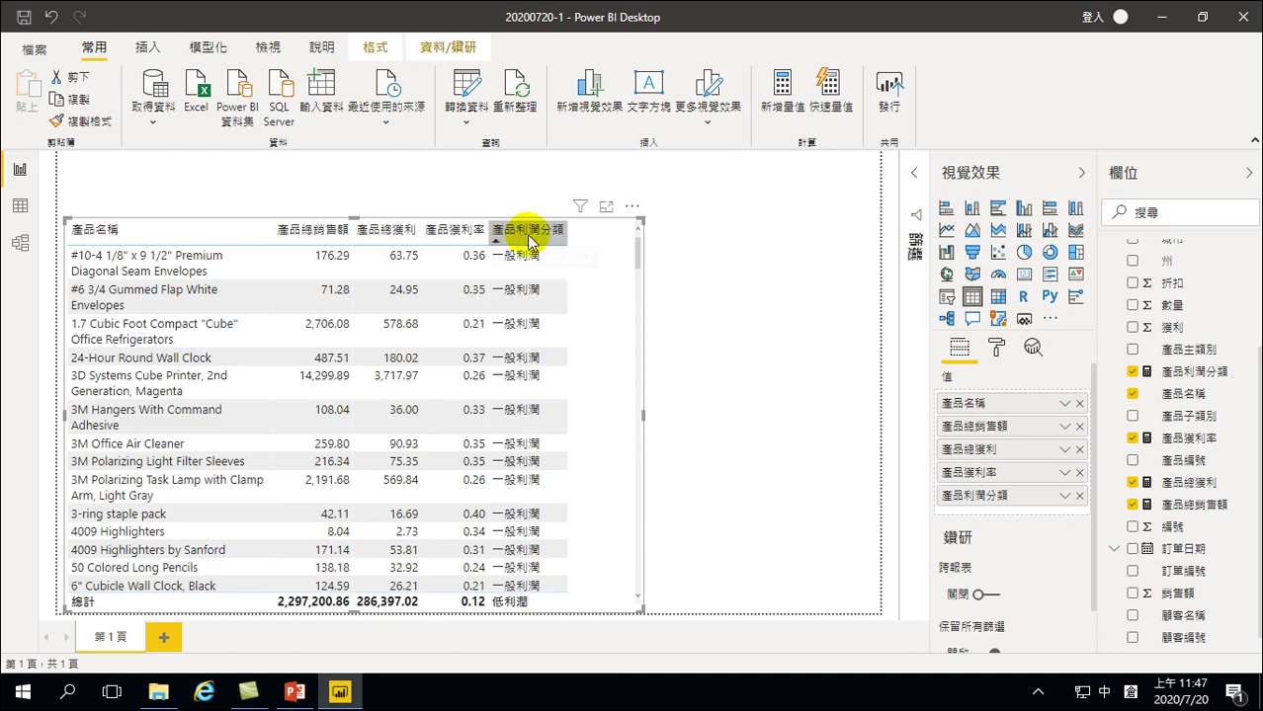
click(544, 235)
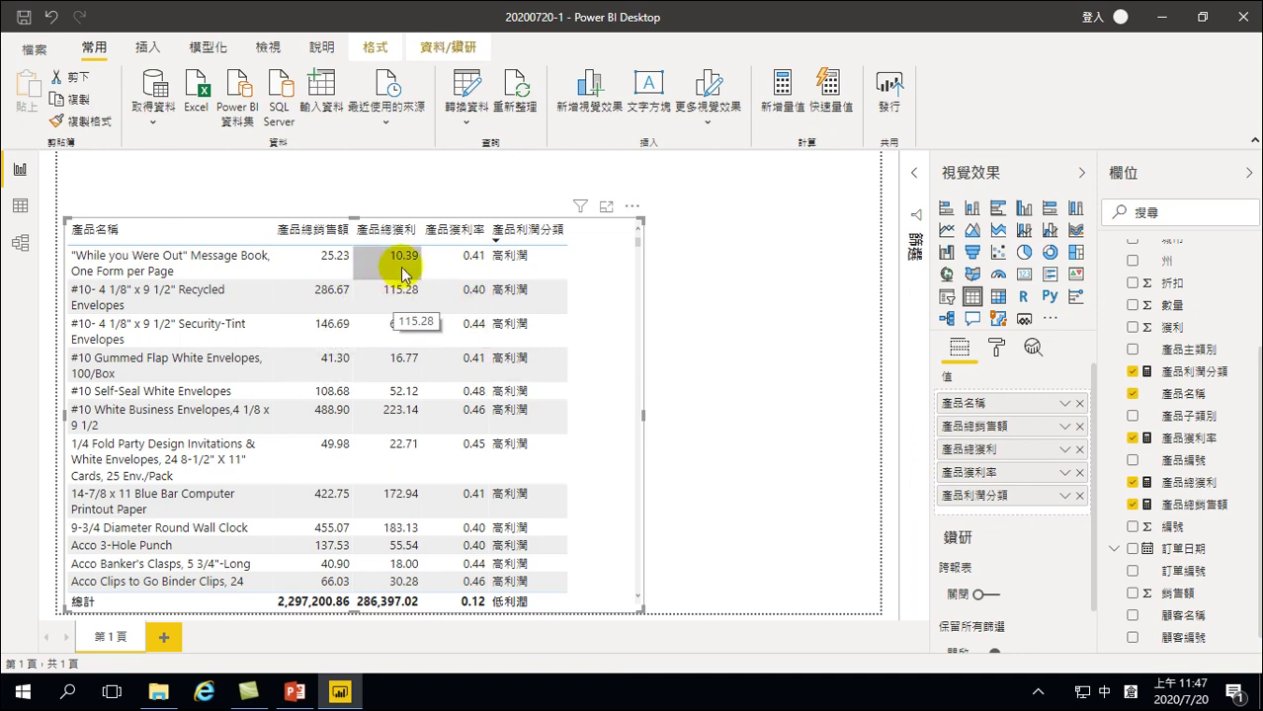
Export the table visual's data as a CSV named 'P of Product' in Downloads
click(632, 206)
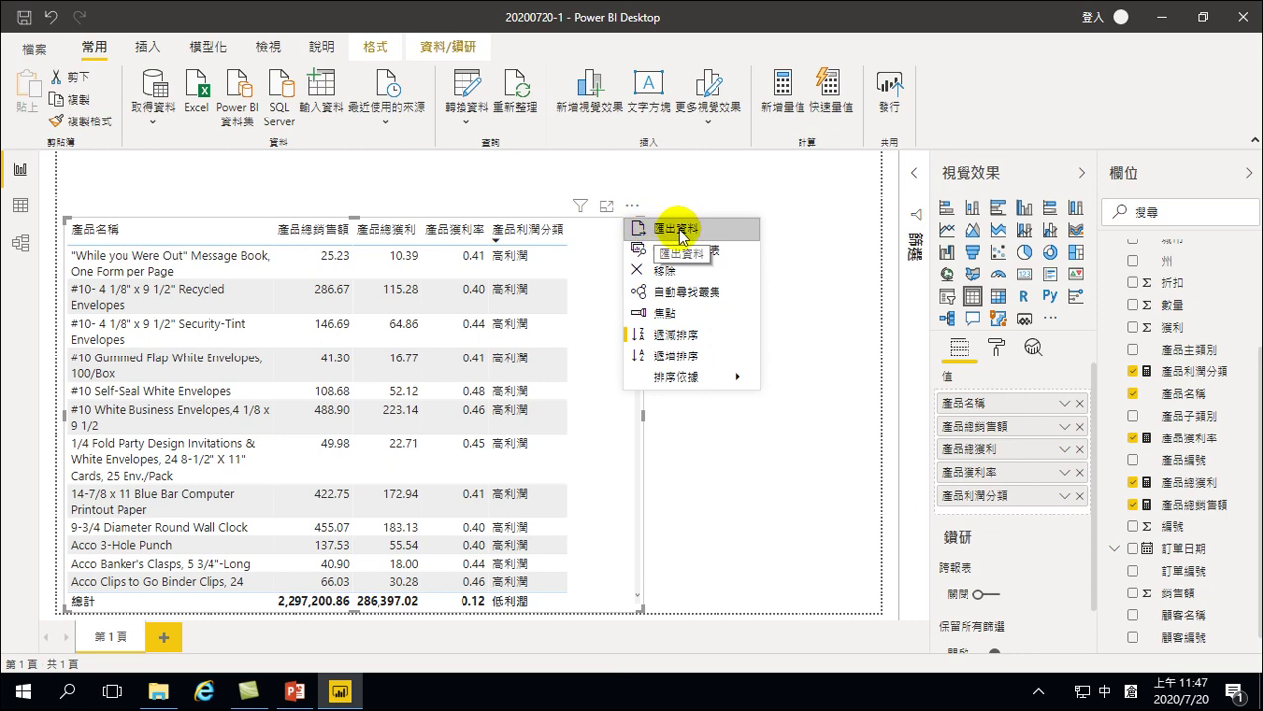
click(677, 228)
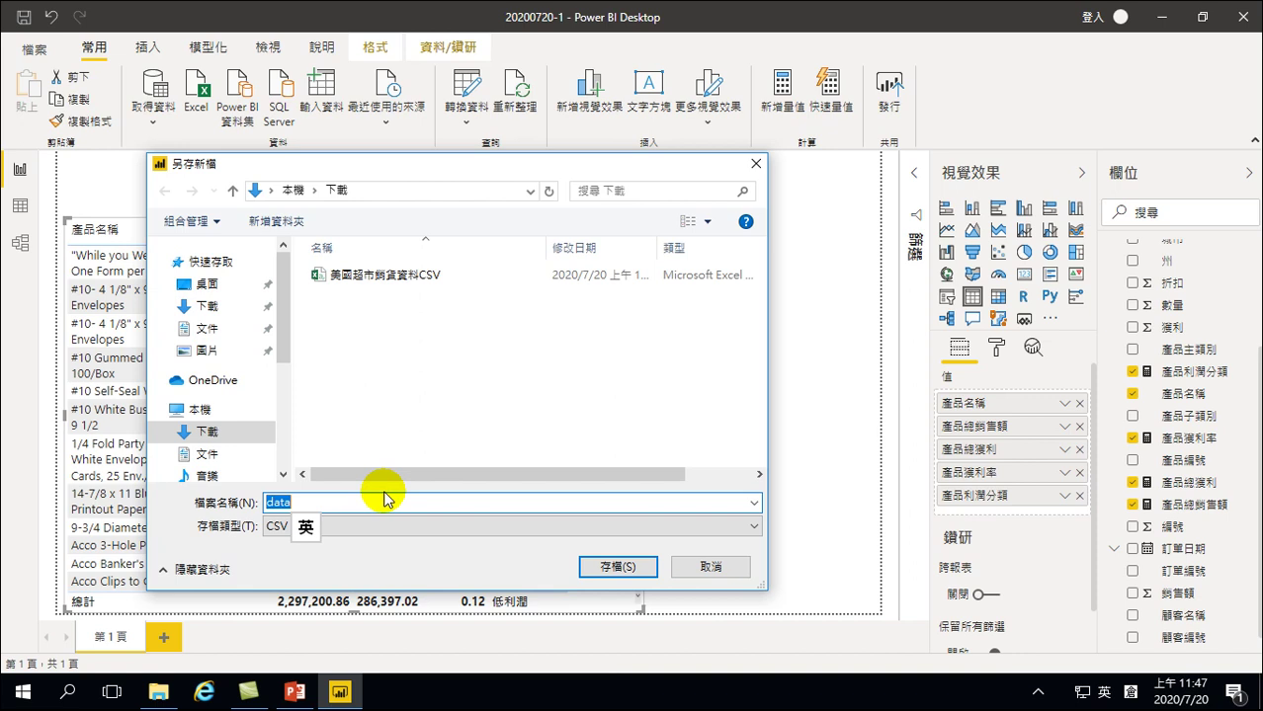
text(Pr)
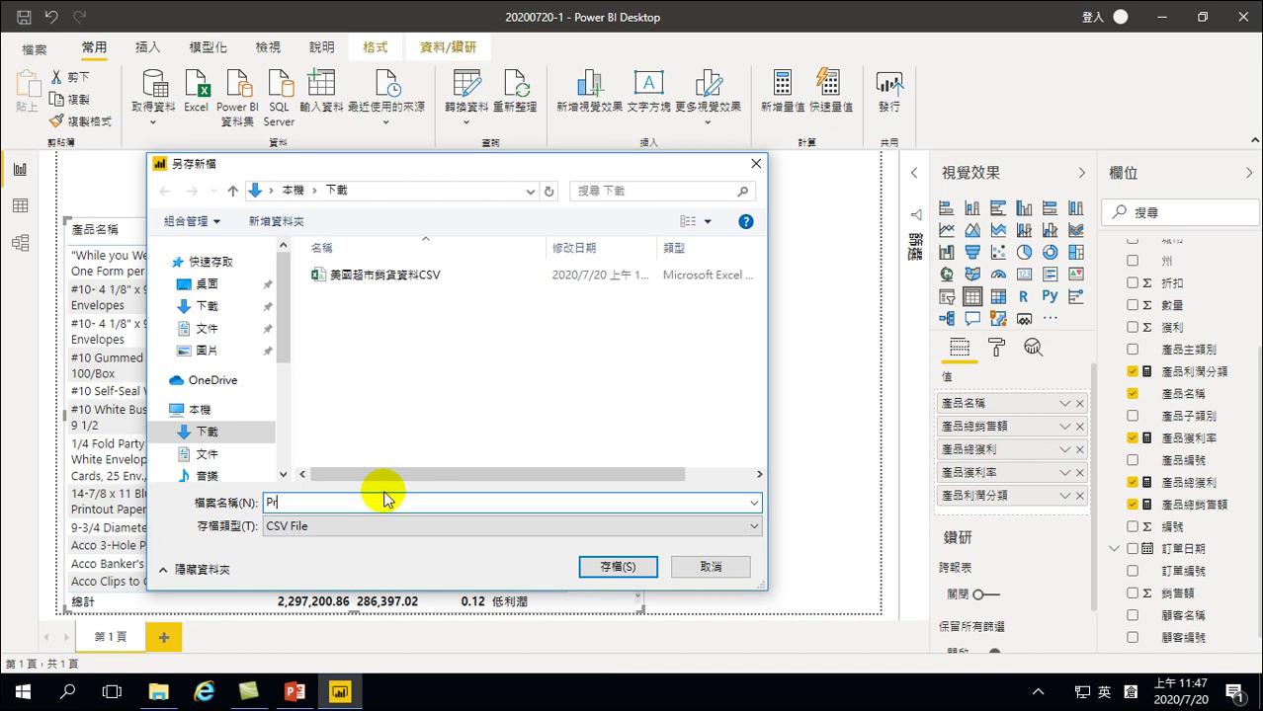
text(oduct)
key(Left)
key(Left)
key(Left)
key(Left)
key(Left)
key(Left)
key(Left)
text(P of)
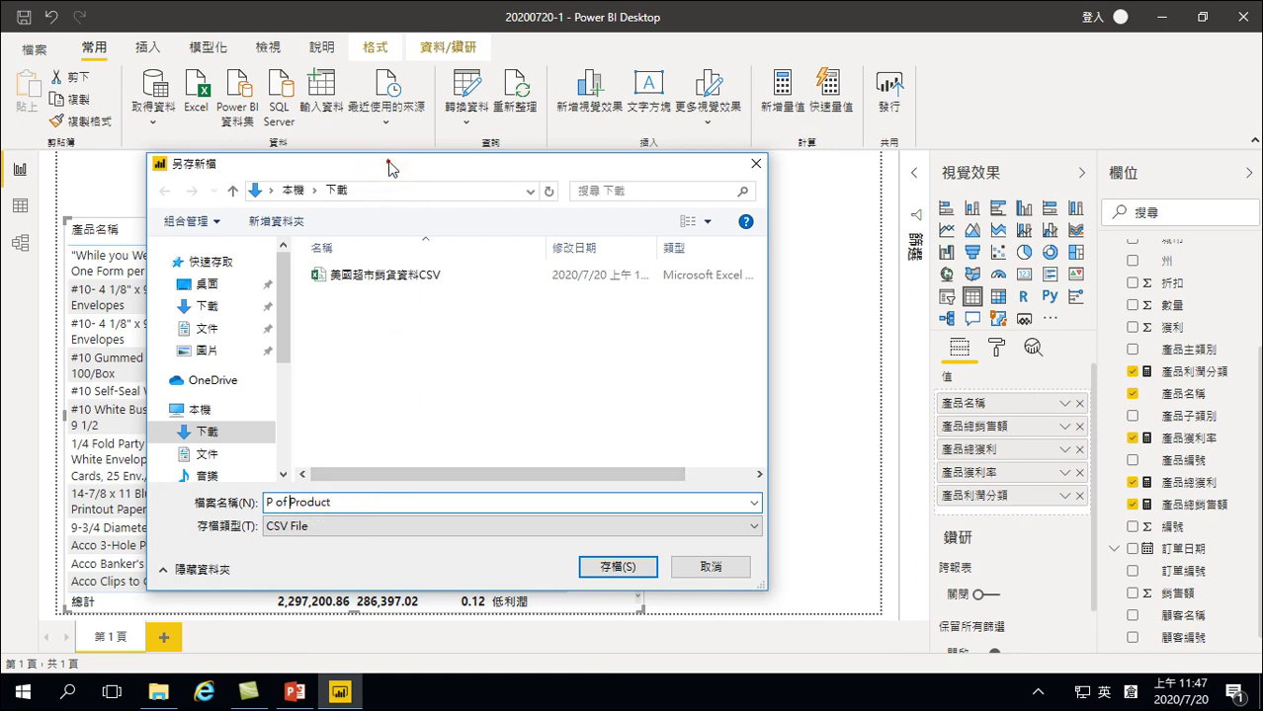
drag(384, 165, 755, 228)
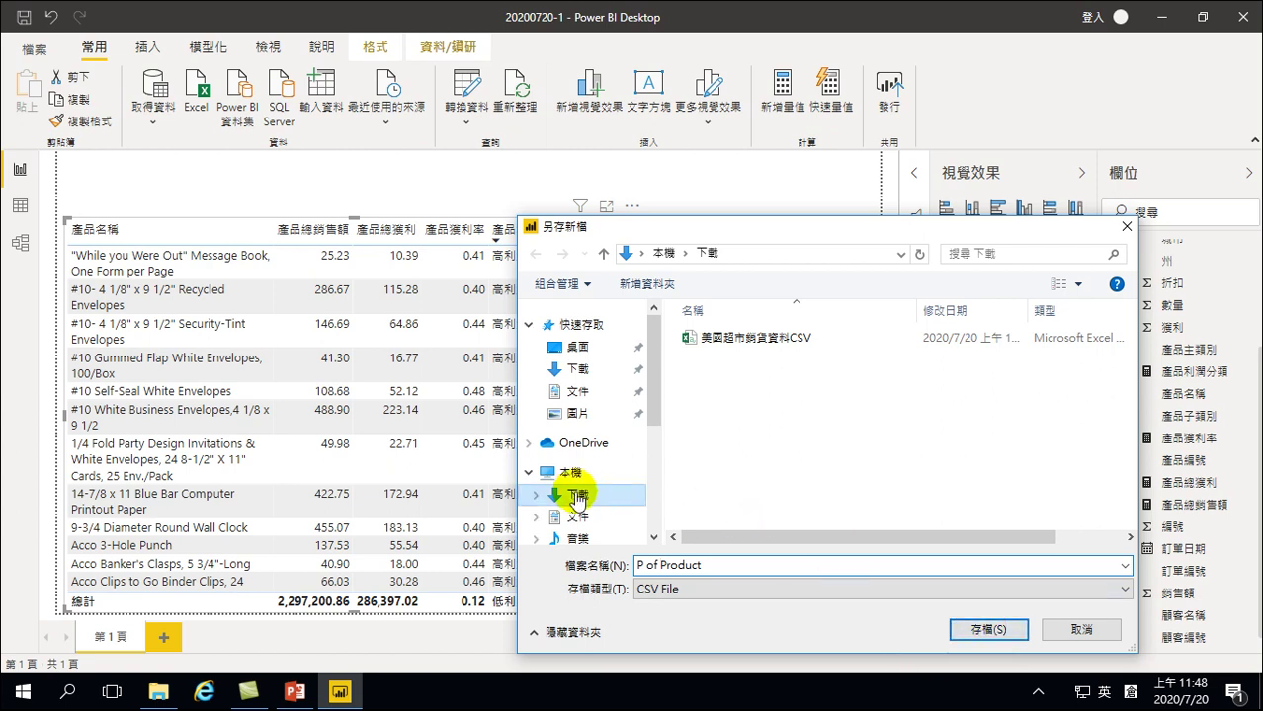
click(981, 631)
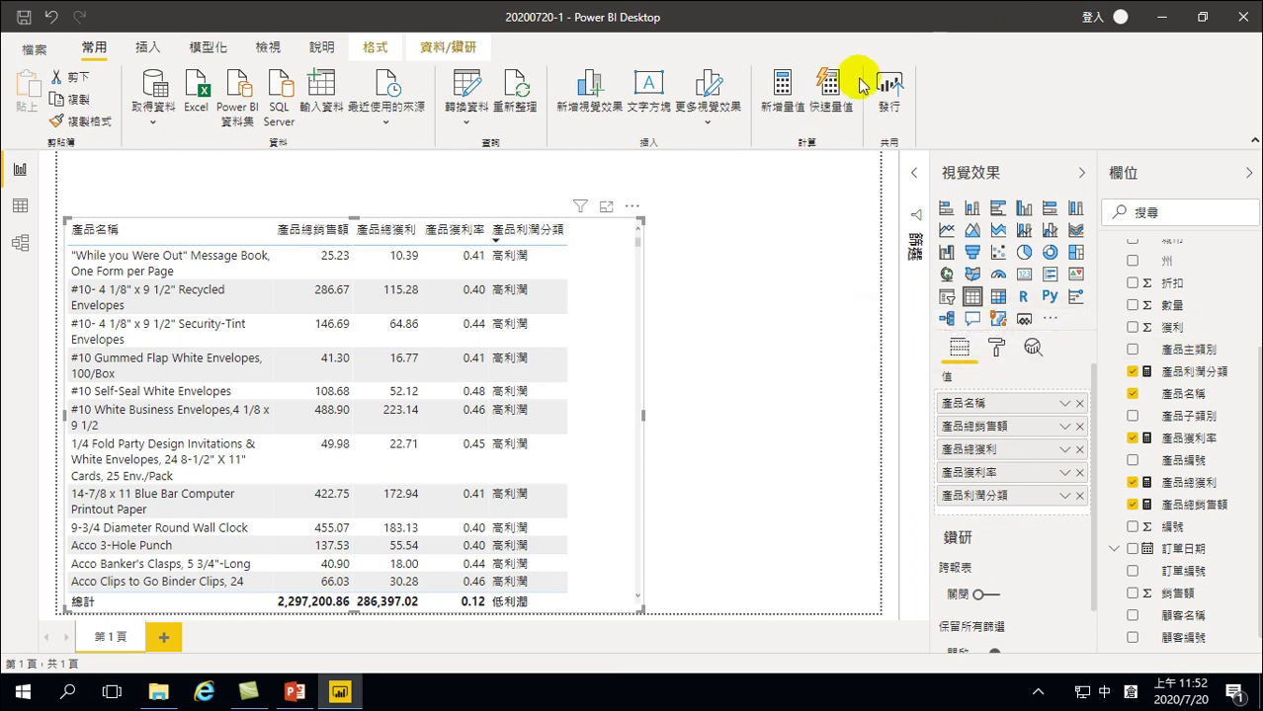
Import the 'P of Product' CSV from Downloads as Text/CSV and load it
click(150, 107)
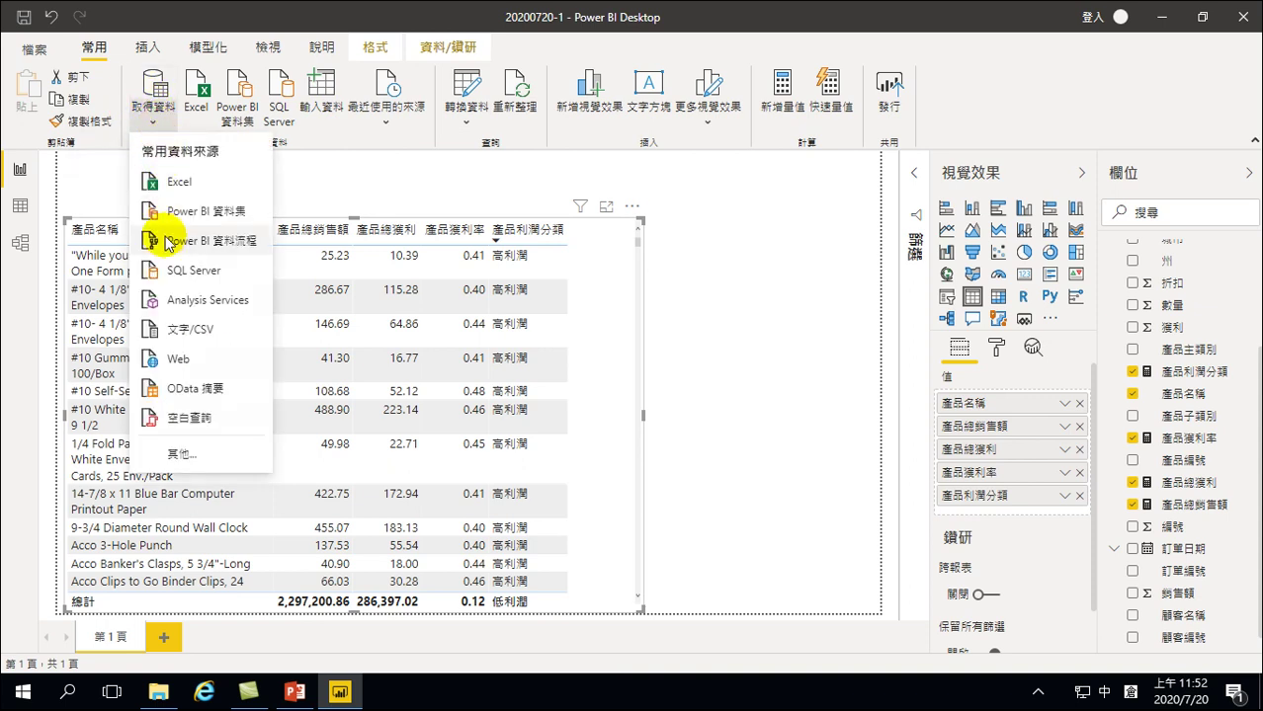
click(187, 336)
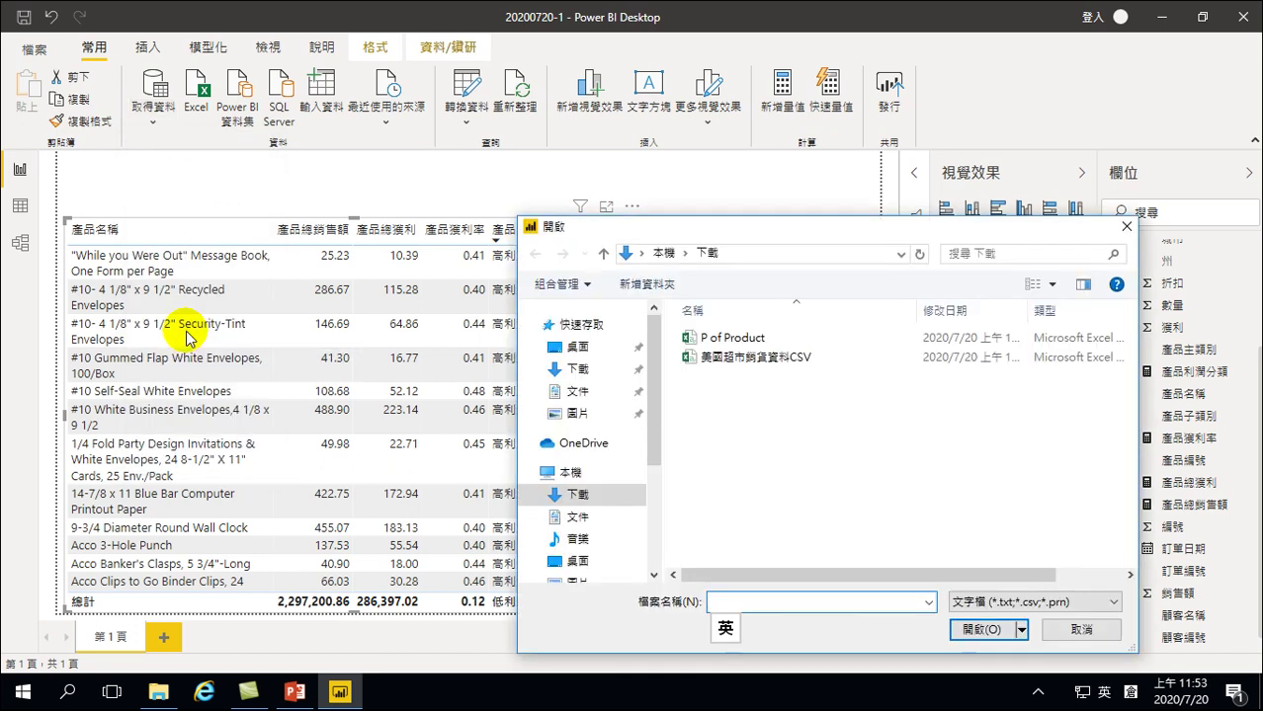
click(573, 373)
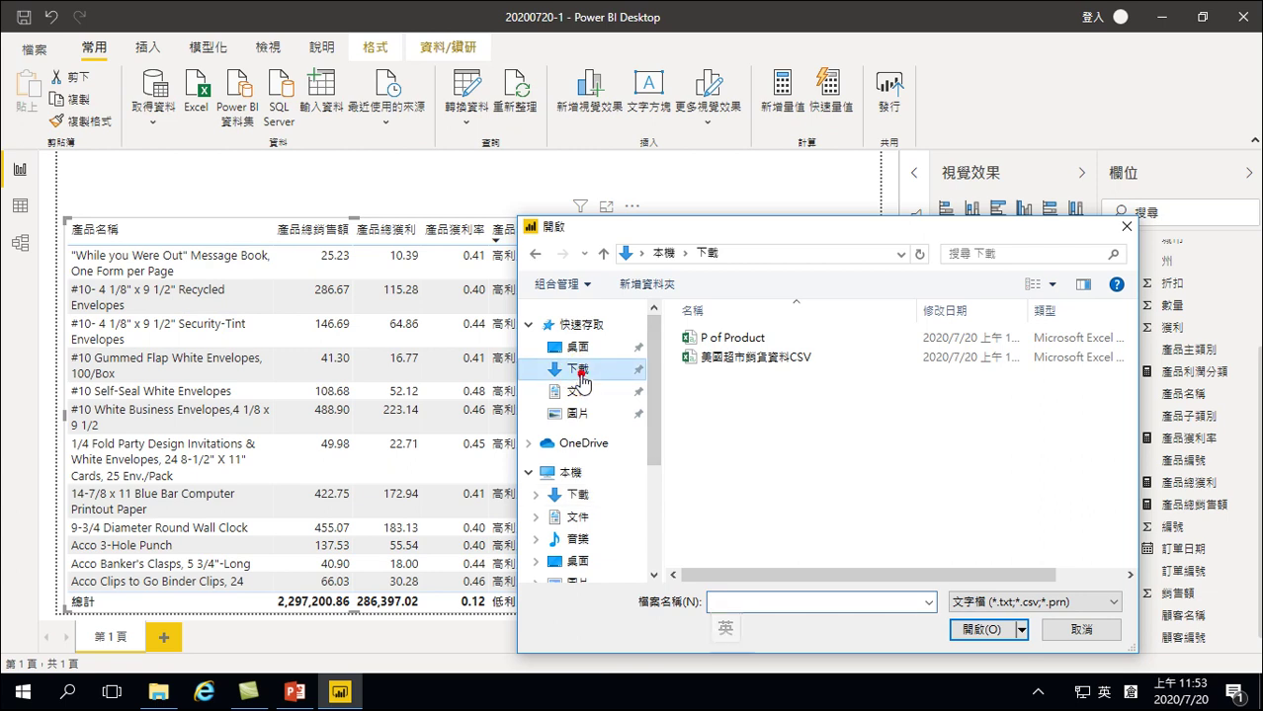
click(733, 340)
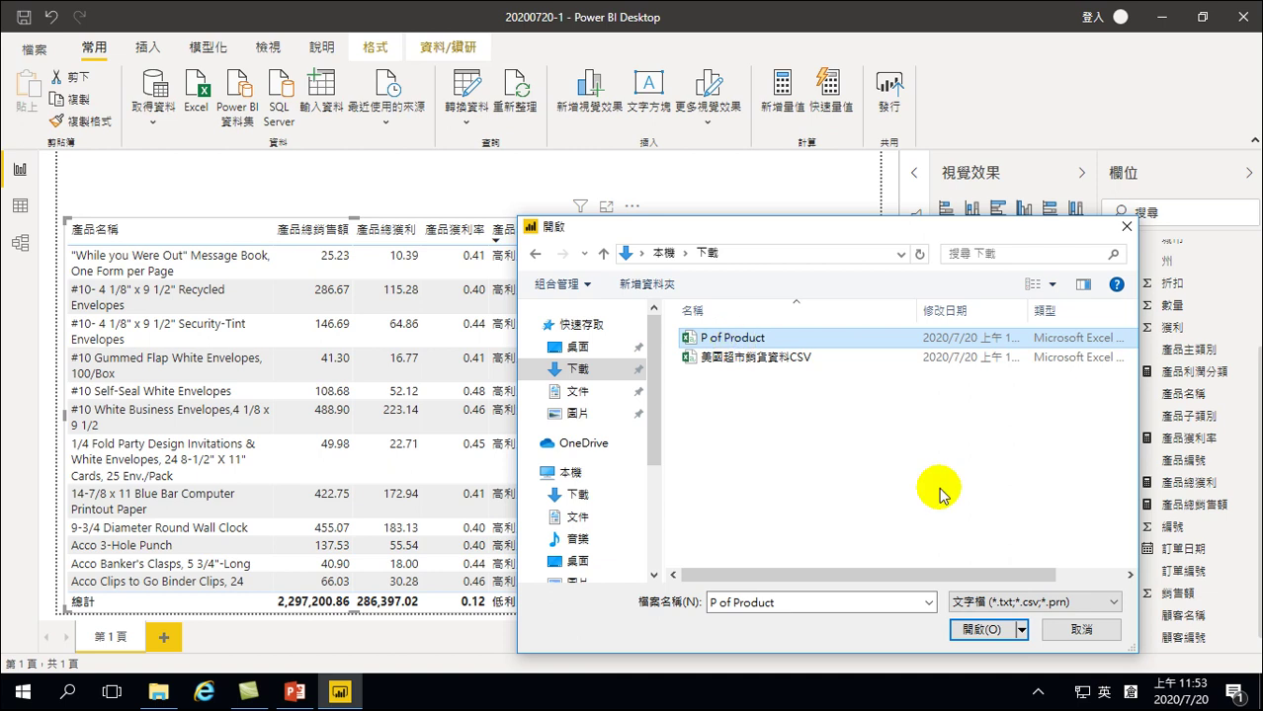
click(981, 629)
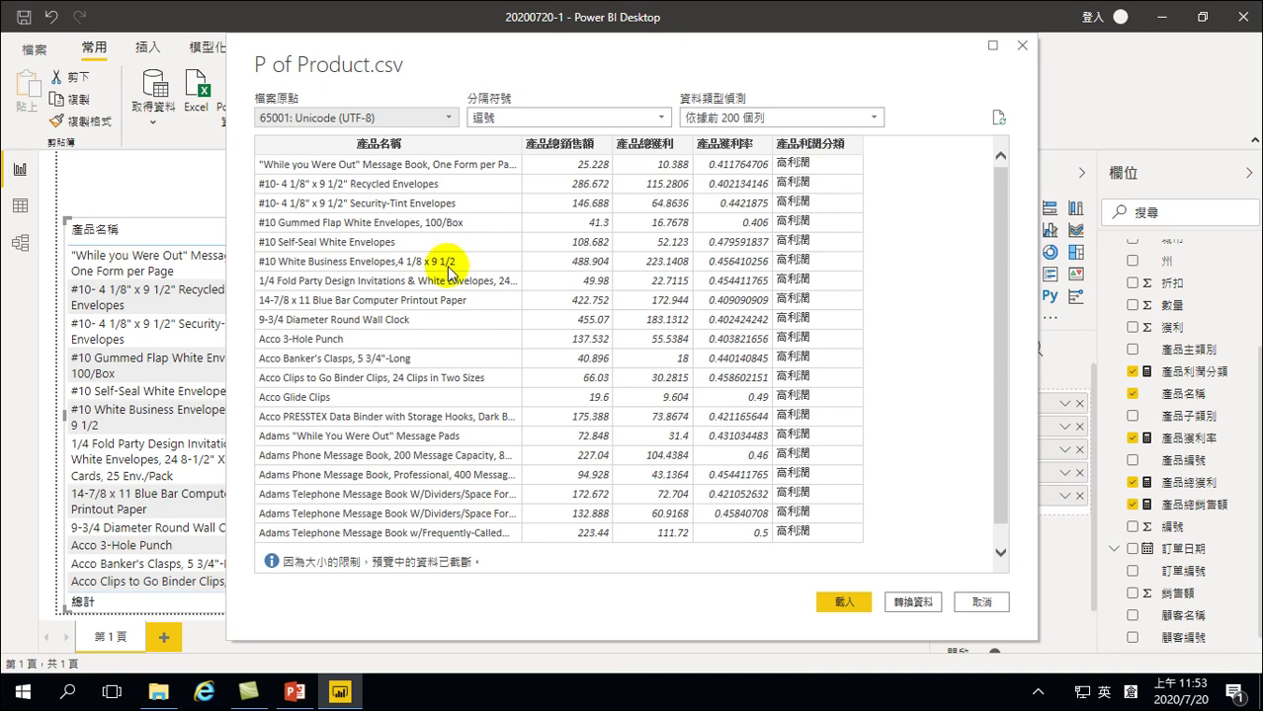
click(842, 603)
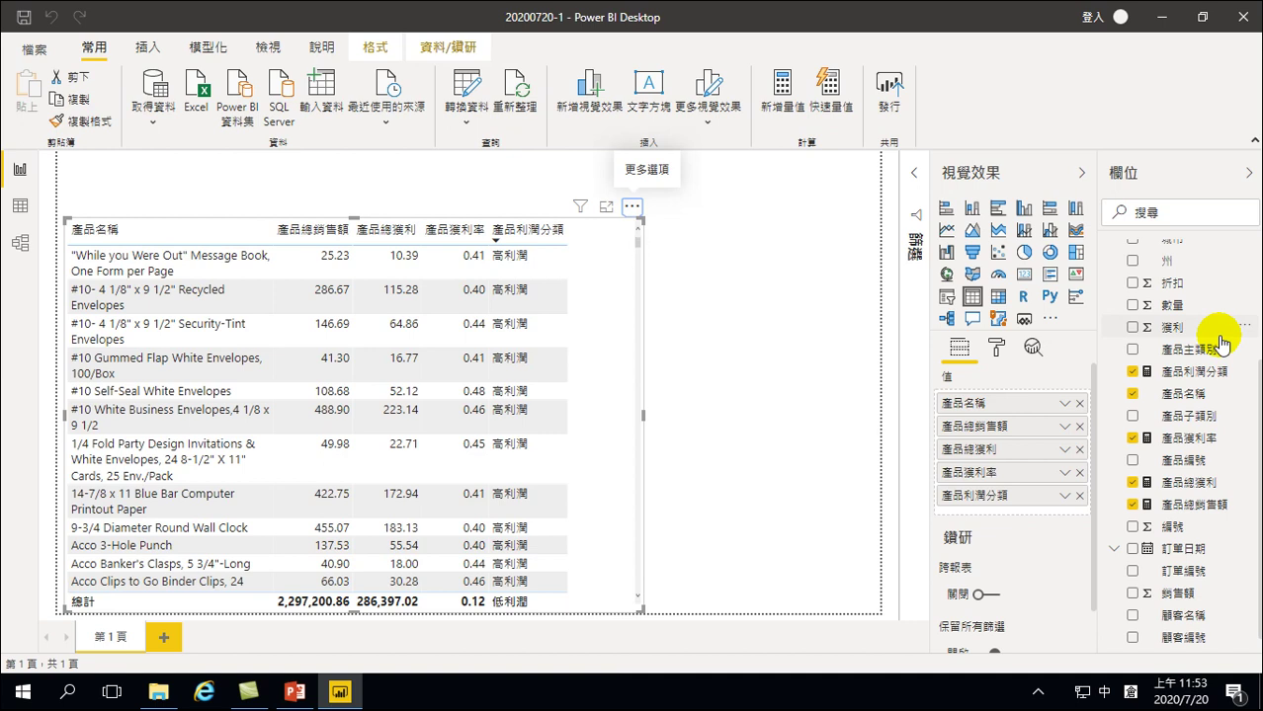
Collapse the supermarket sales table in the Fields pane so it sits collapsed beside P of Product
scroll(1151, 306, up, 4)
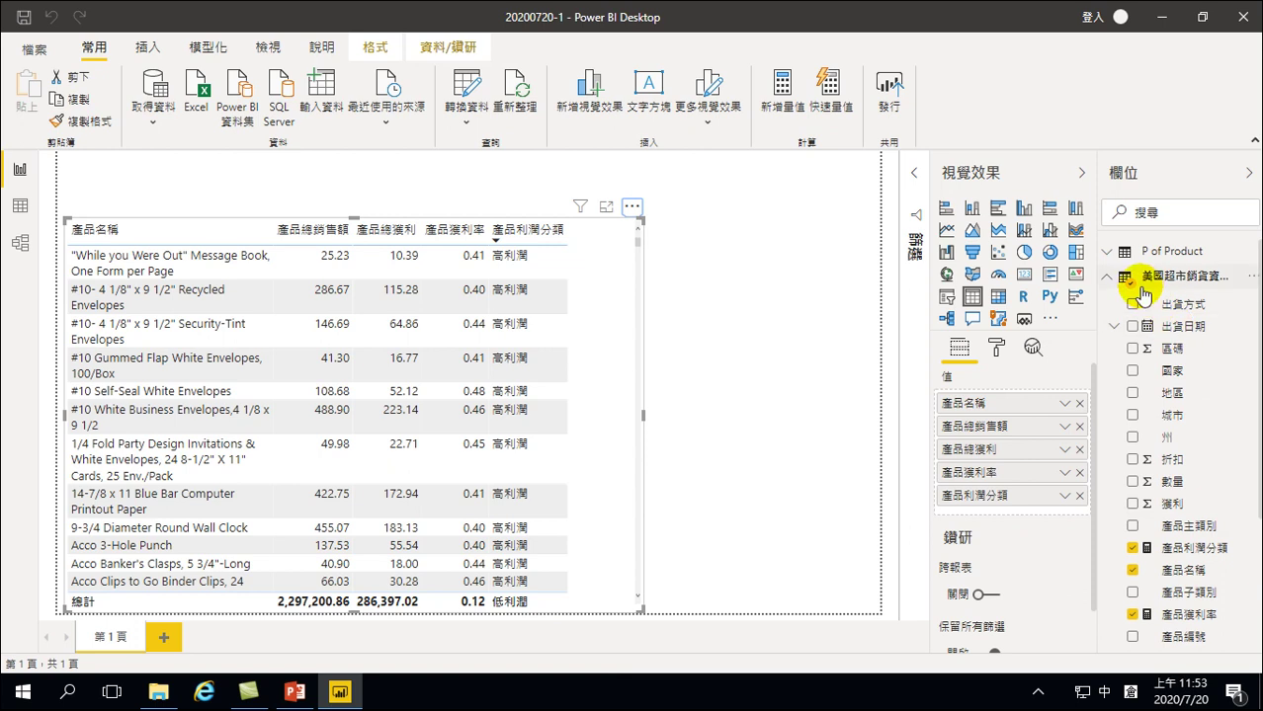
click(1108, 278)
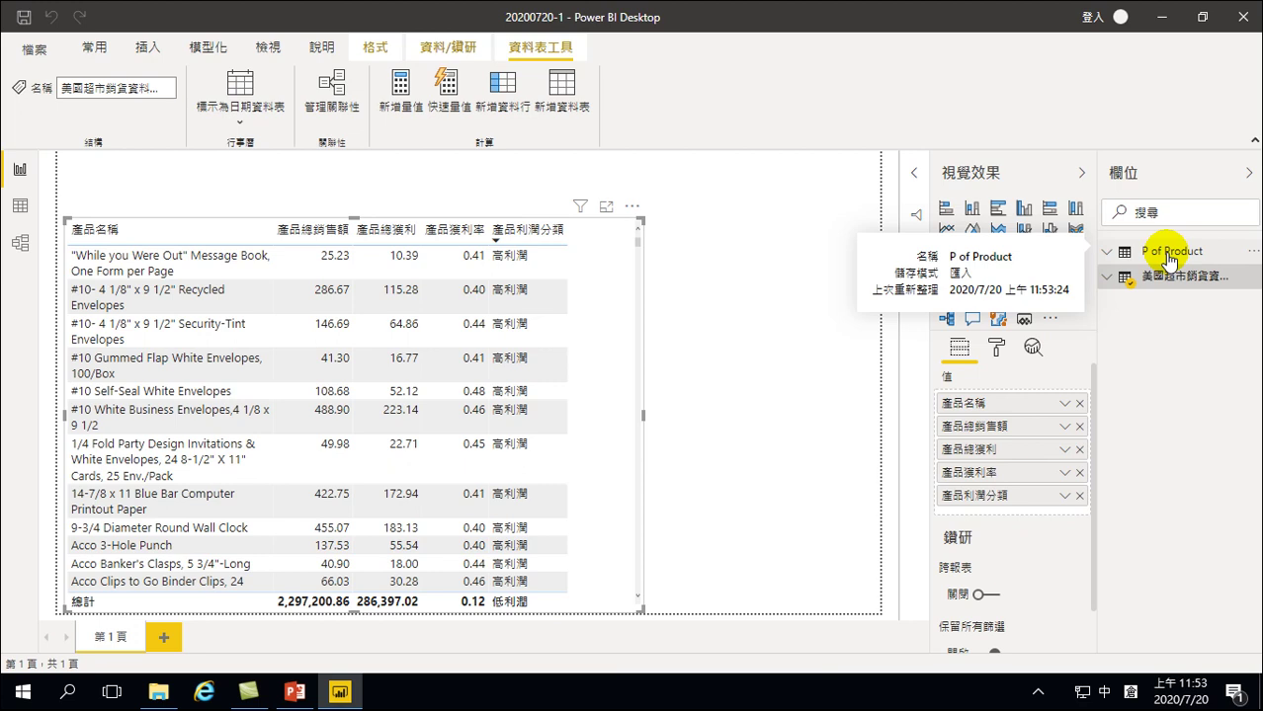
Check in Model view that 美國超市銷貨資料CSV links many-to-one to P of Product
click(20, 242)
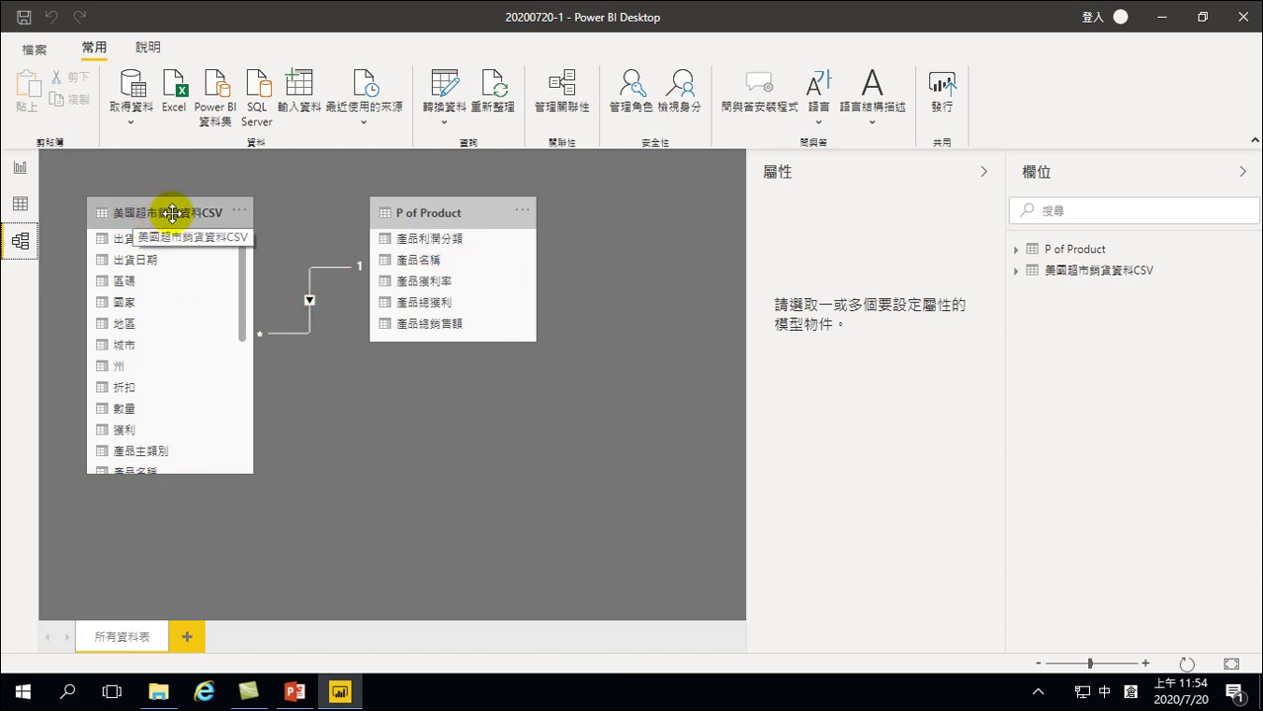
scroll(148, 420, down, 1)
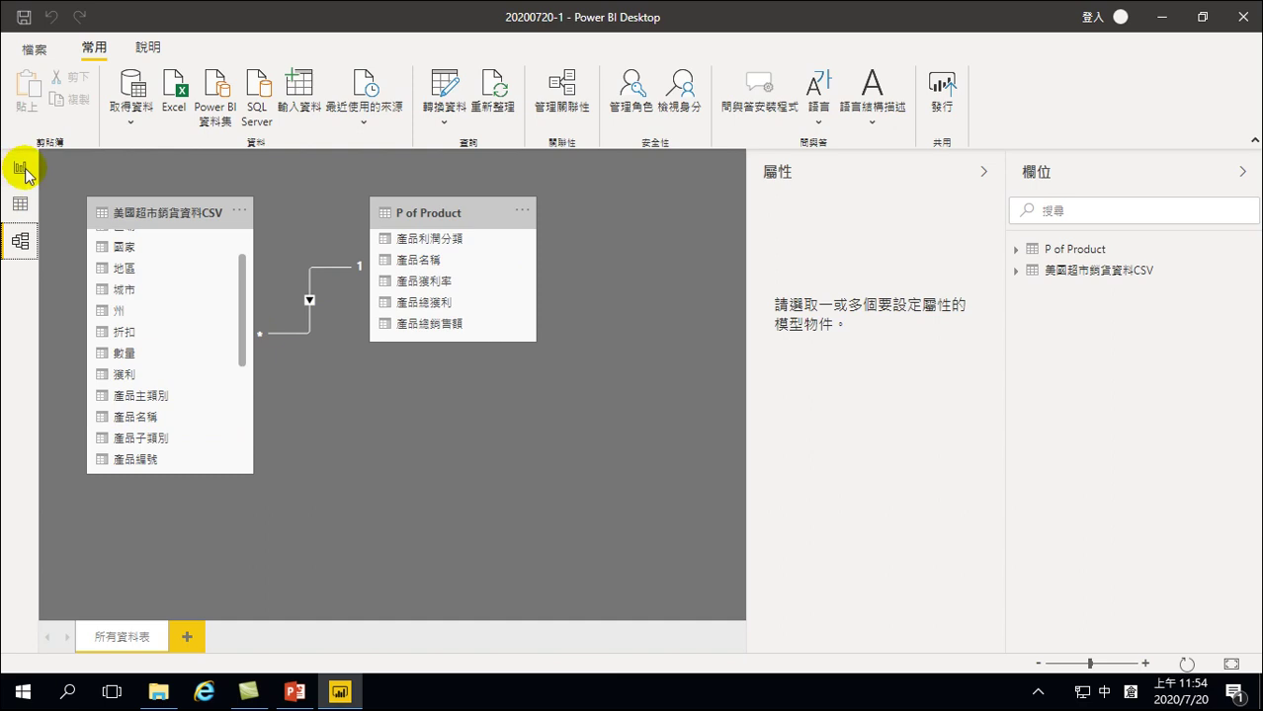
click(135, 123)
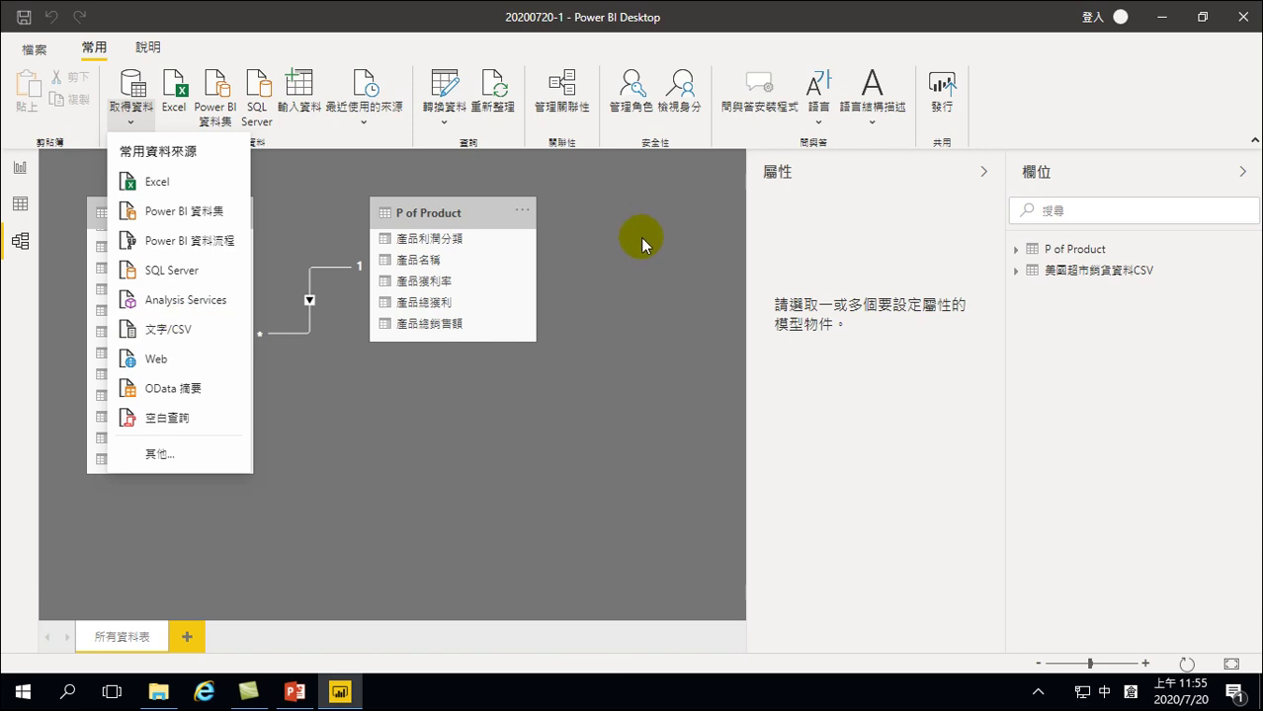
click(437, 455)
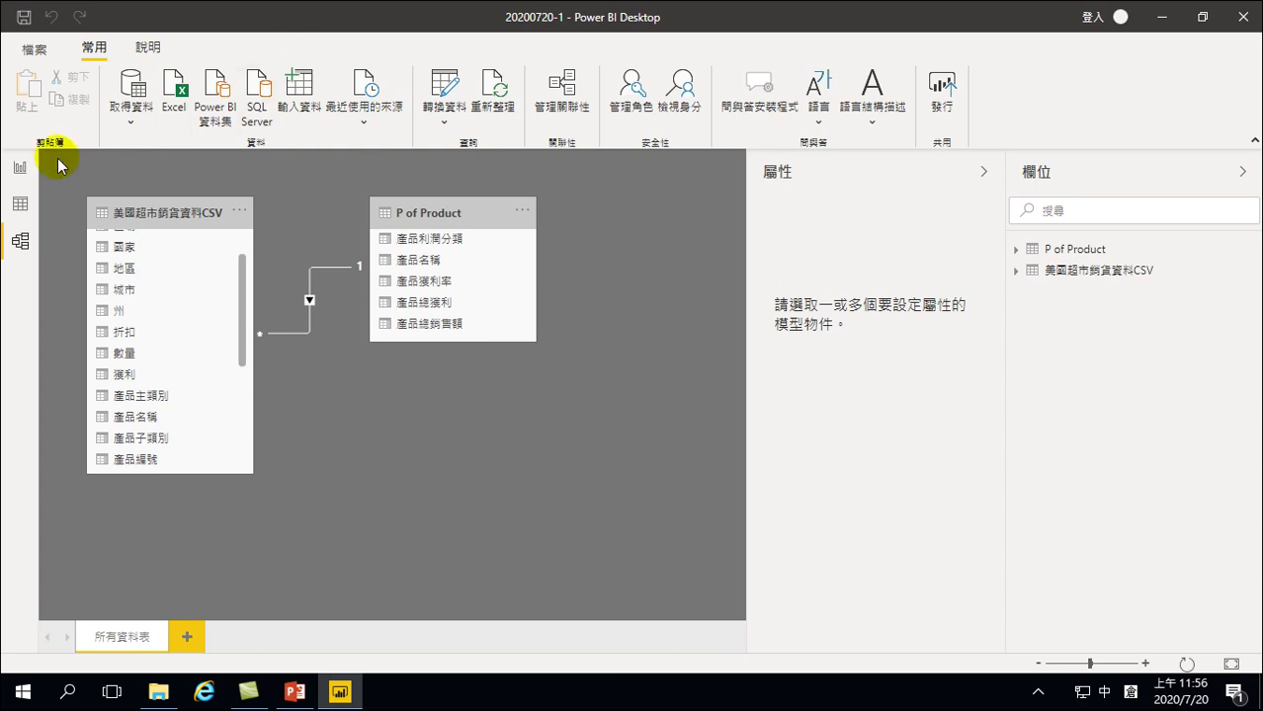
Add a blank second report page, 第 2 頁, in Report view
click(20, 168)
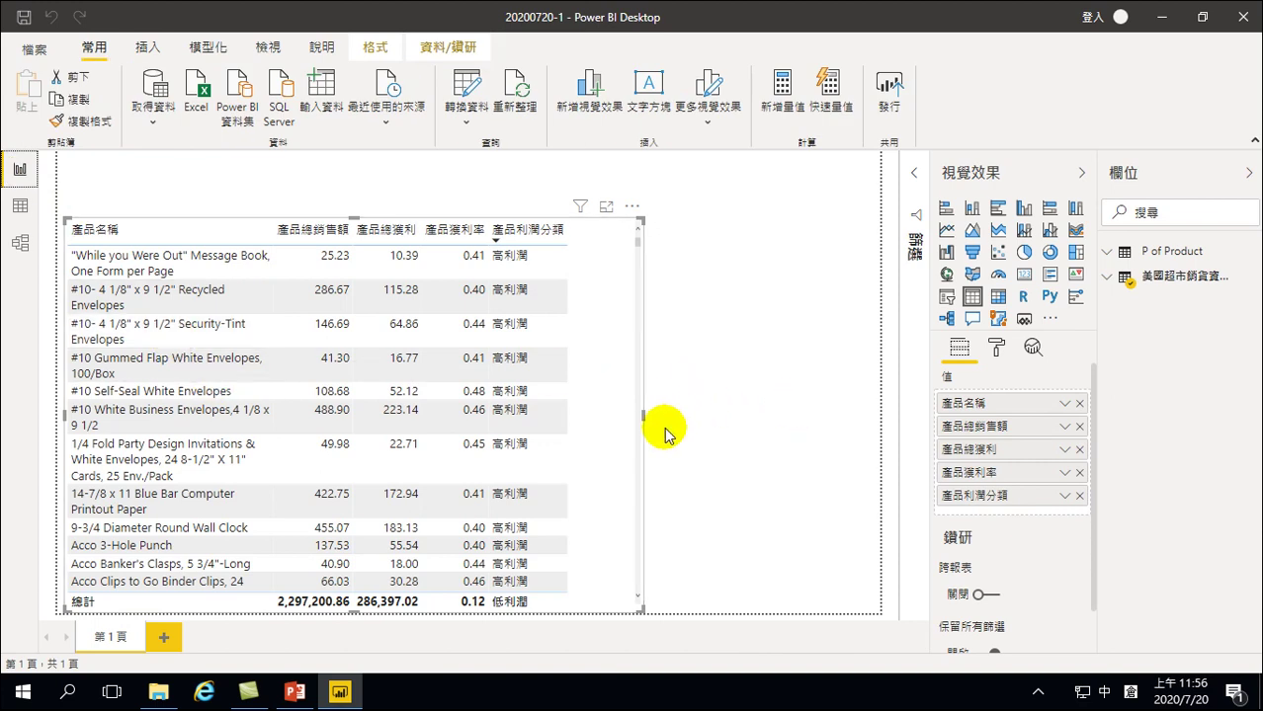
click(166, 639)
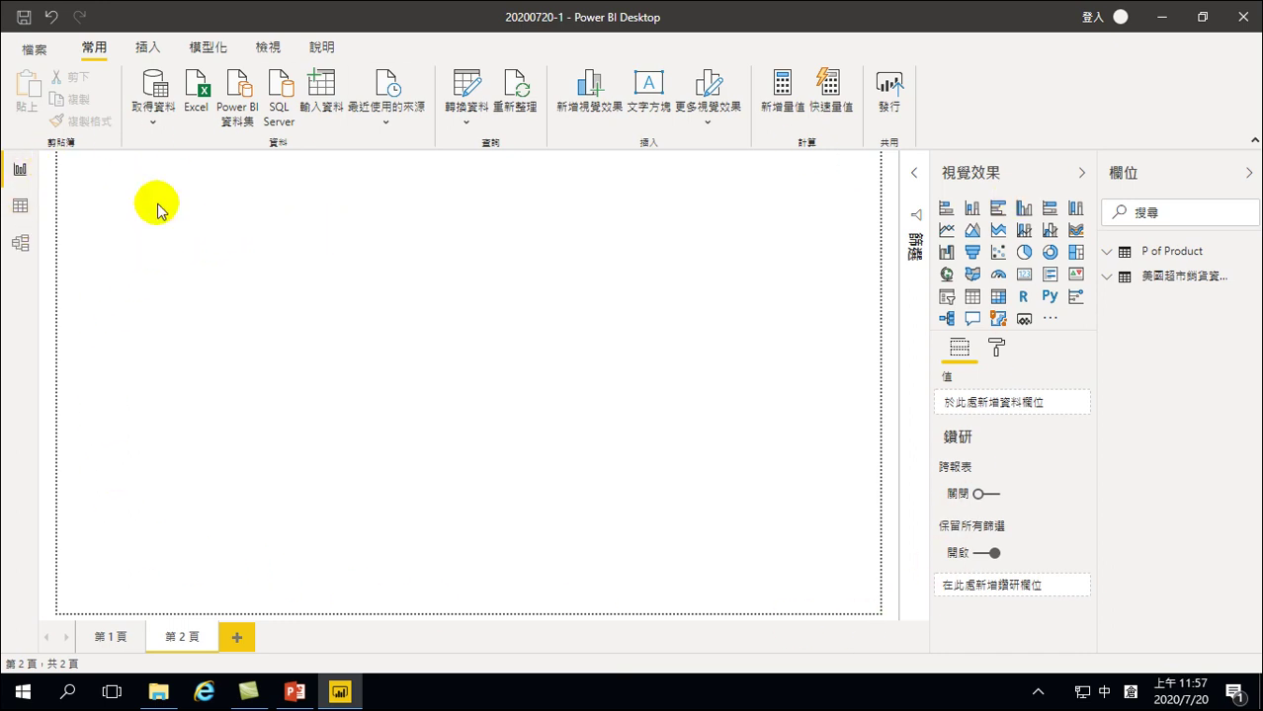
Place a small top-left card on page 2 showing the 銷售額 total as 2.30 million
click(96, 171)
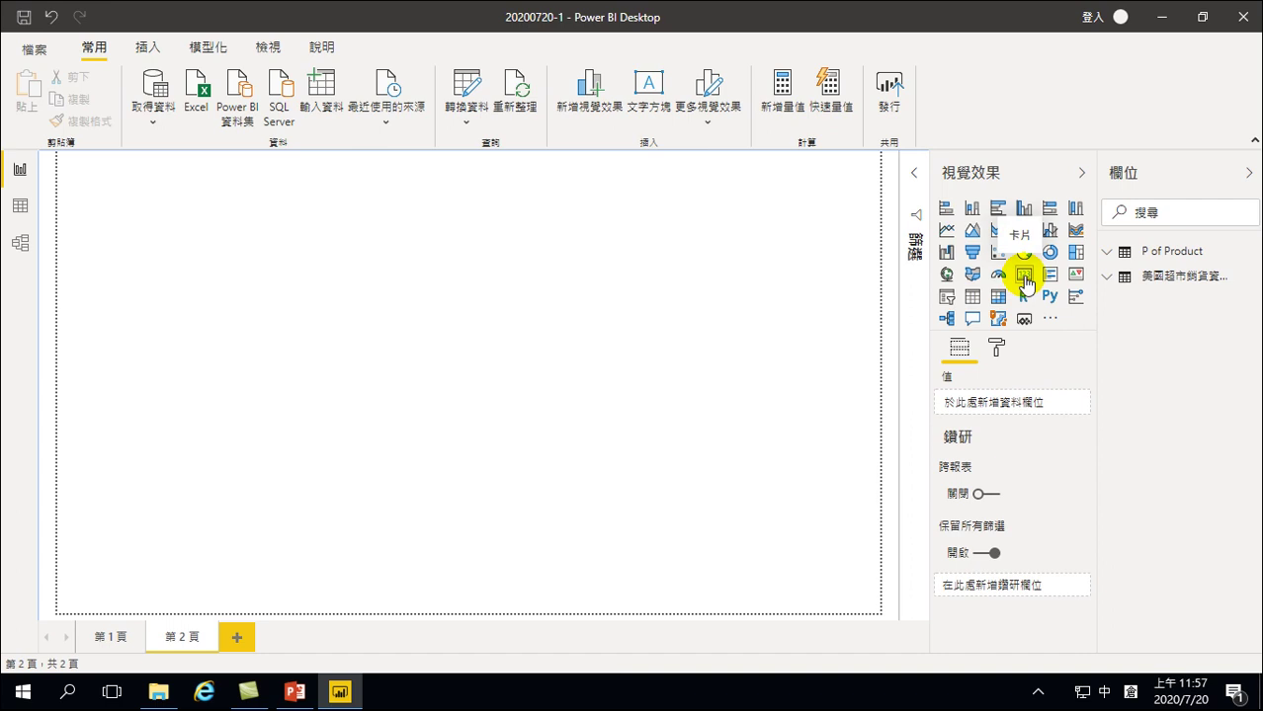
click(1023, 280)
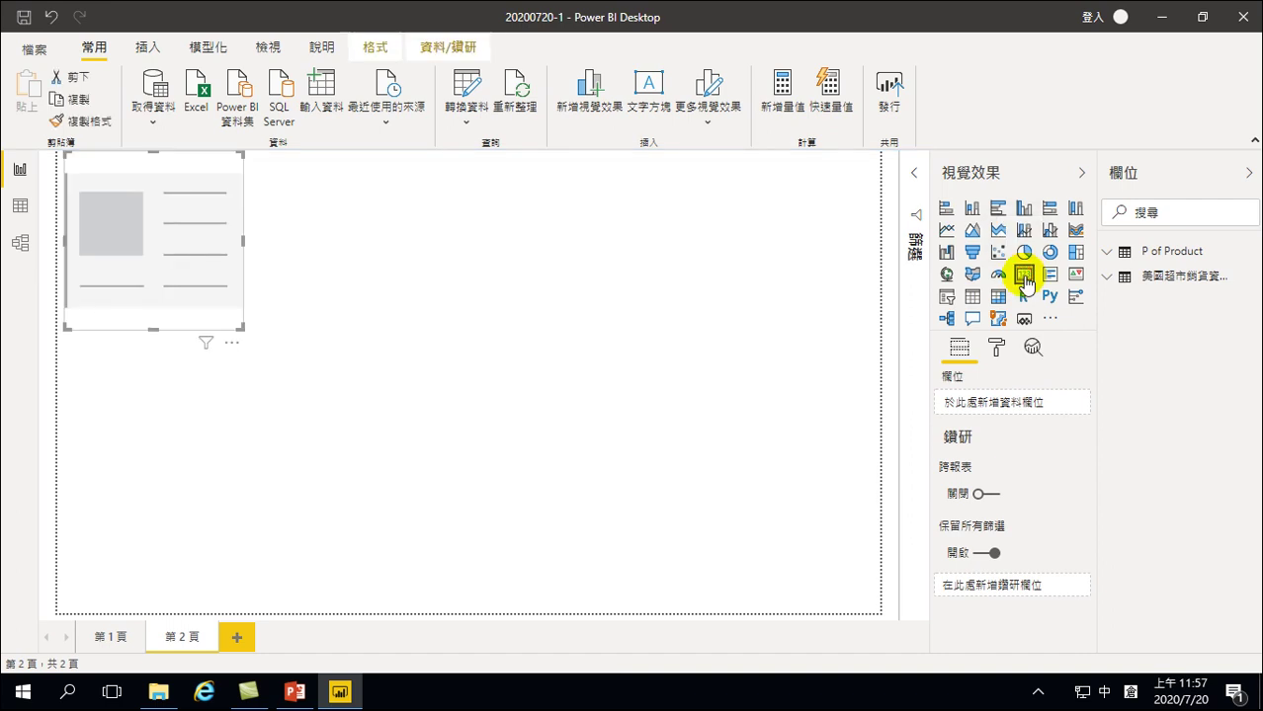
click(131, 187)
drag(236, 328, 197, 208)
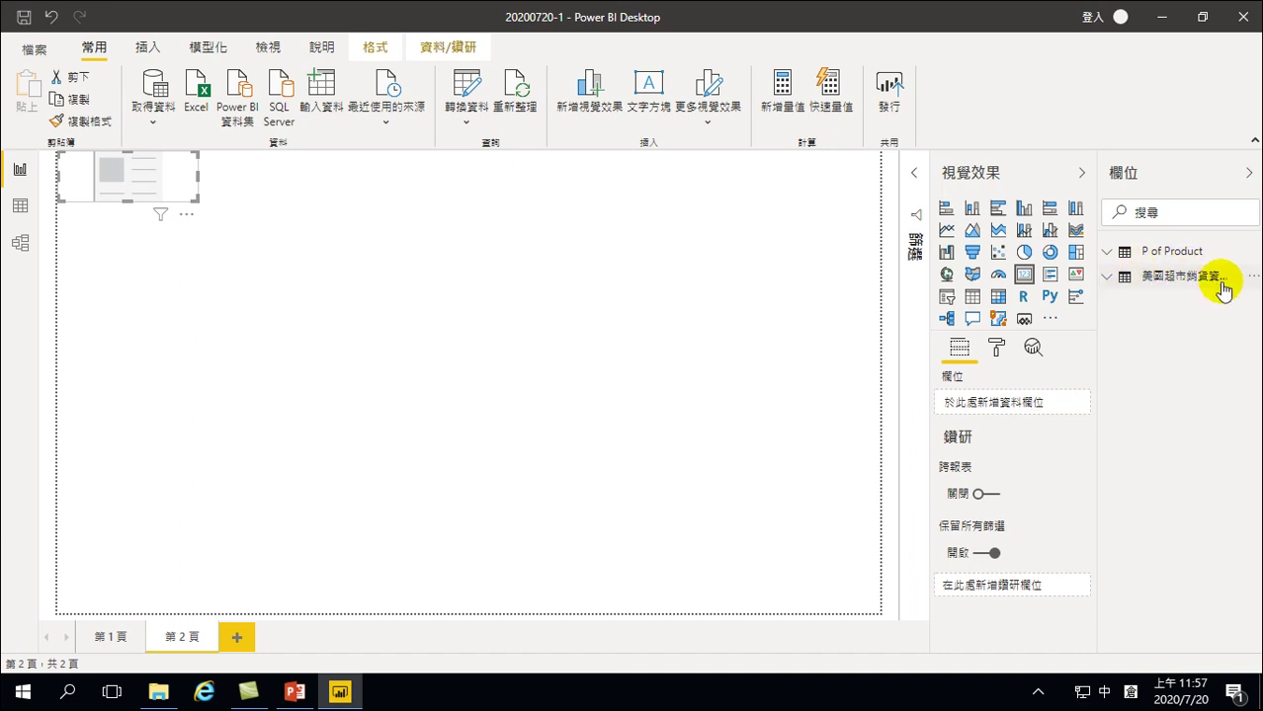
click(1106, 278)
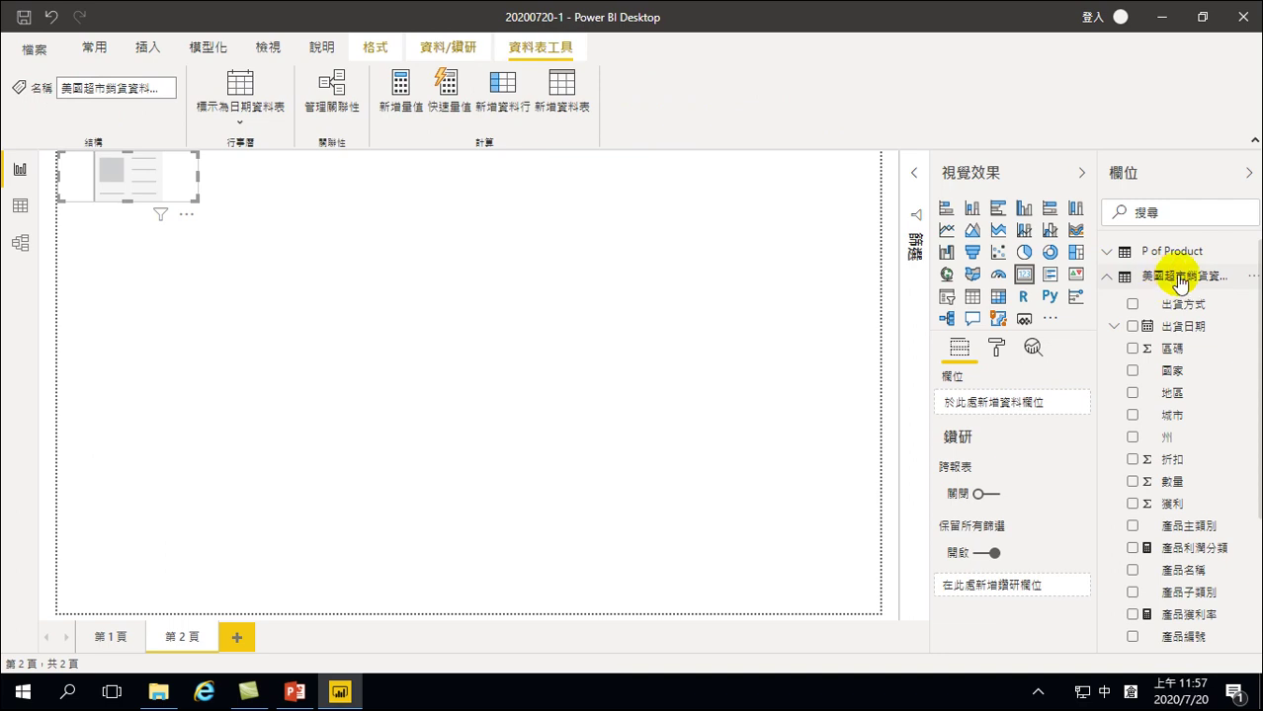
scroll(1169, 459, down, 3)
scroll(1169, 464, down, 1)
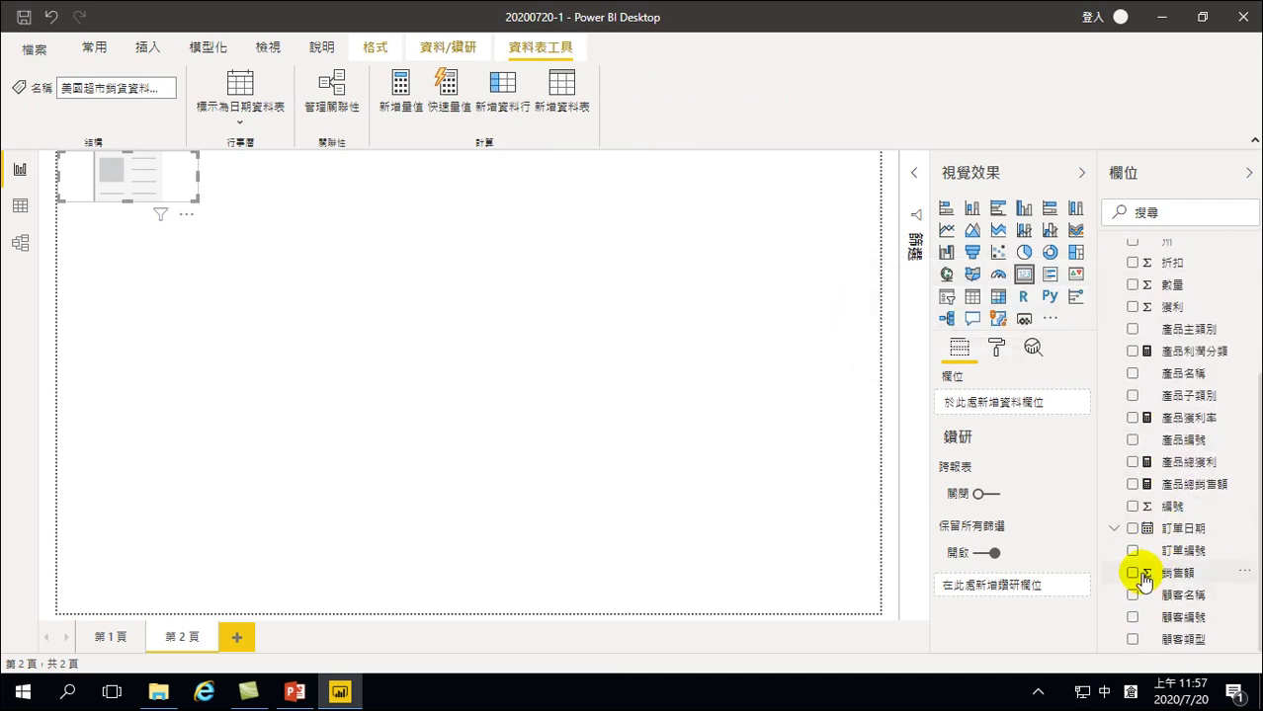
click(1132, 573)
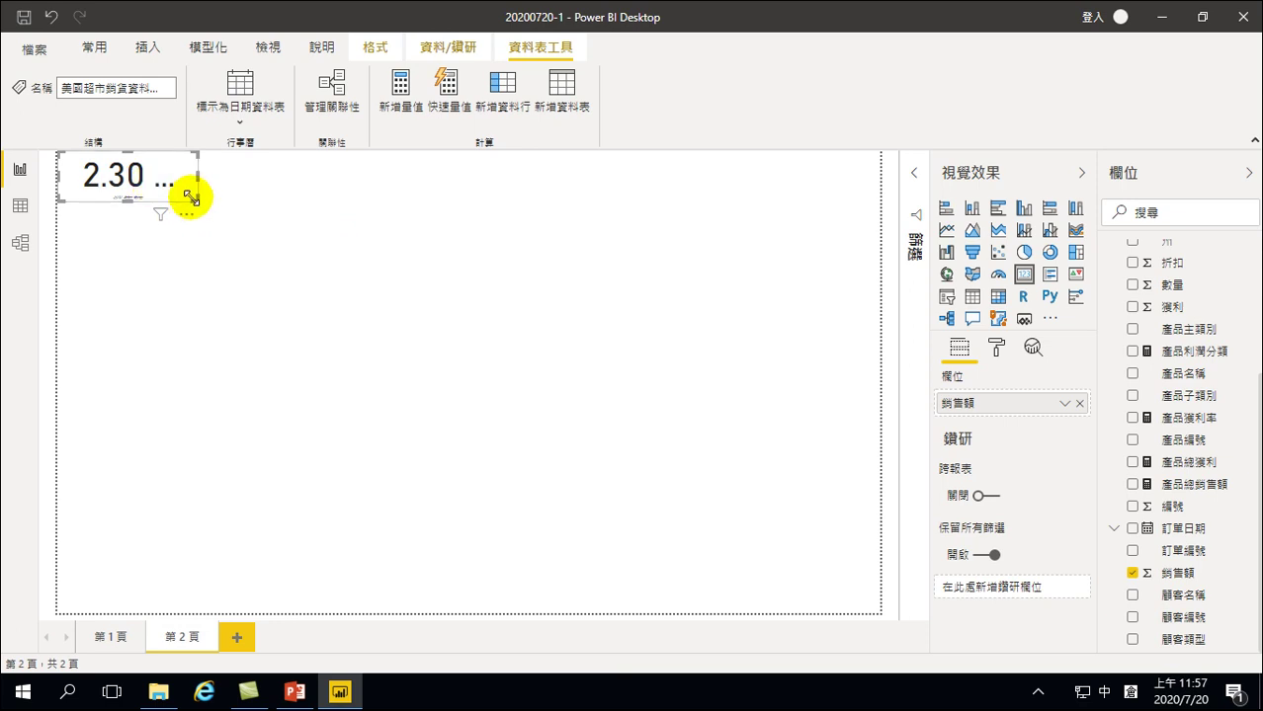
click(270, 275)
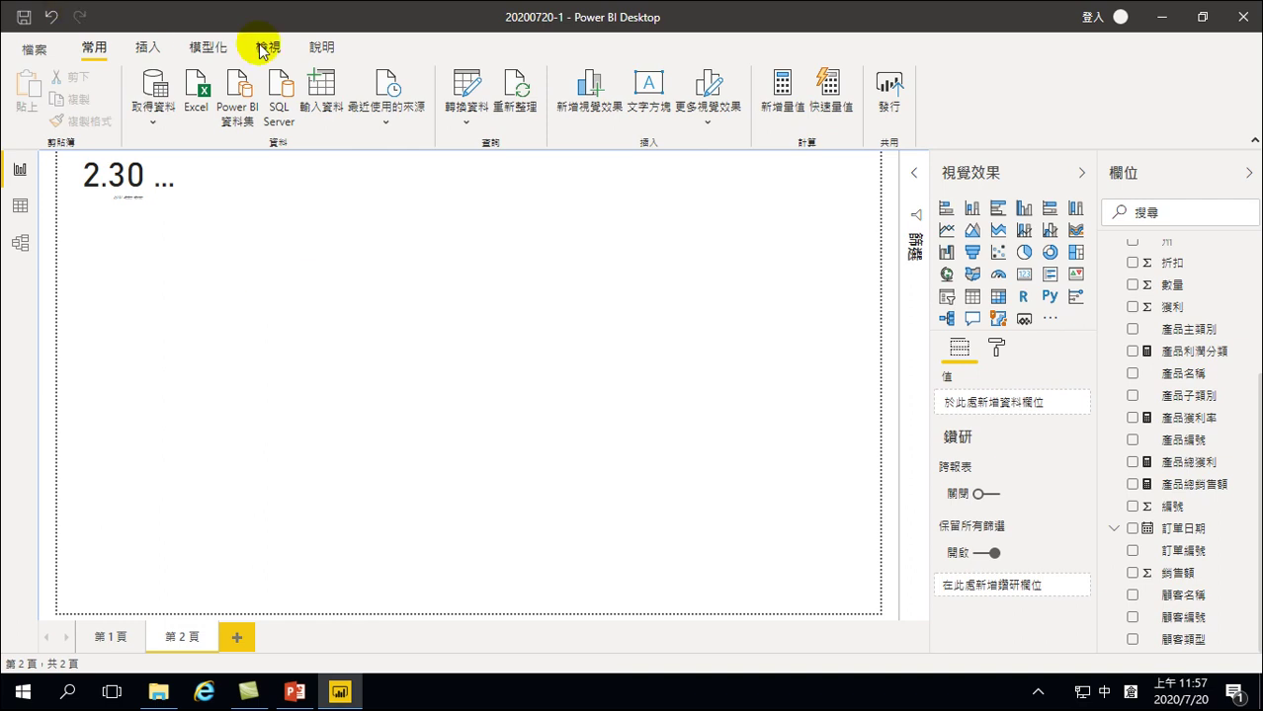
Turn on gridlines and snap to grid, then reshape the 銷售額 card narrower and taller
click(272, 48)
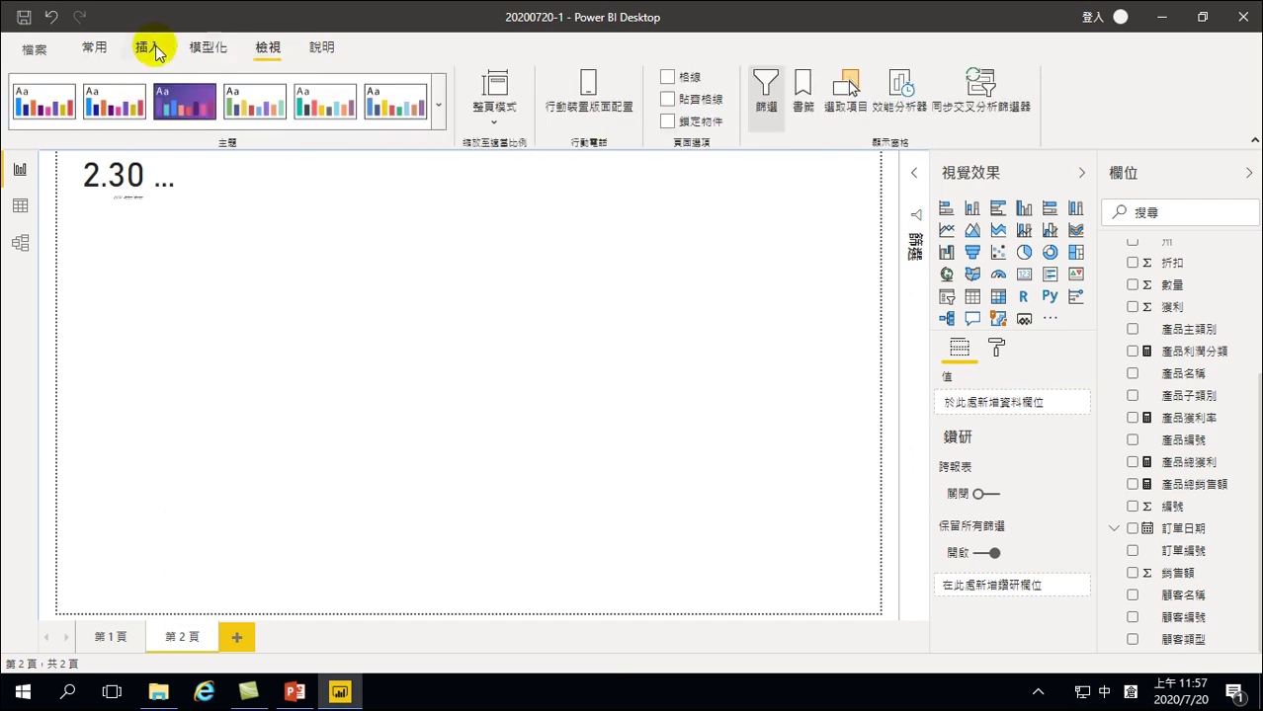
click(210, 50)
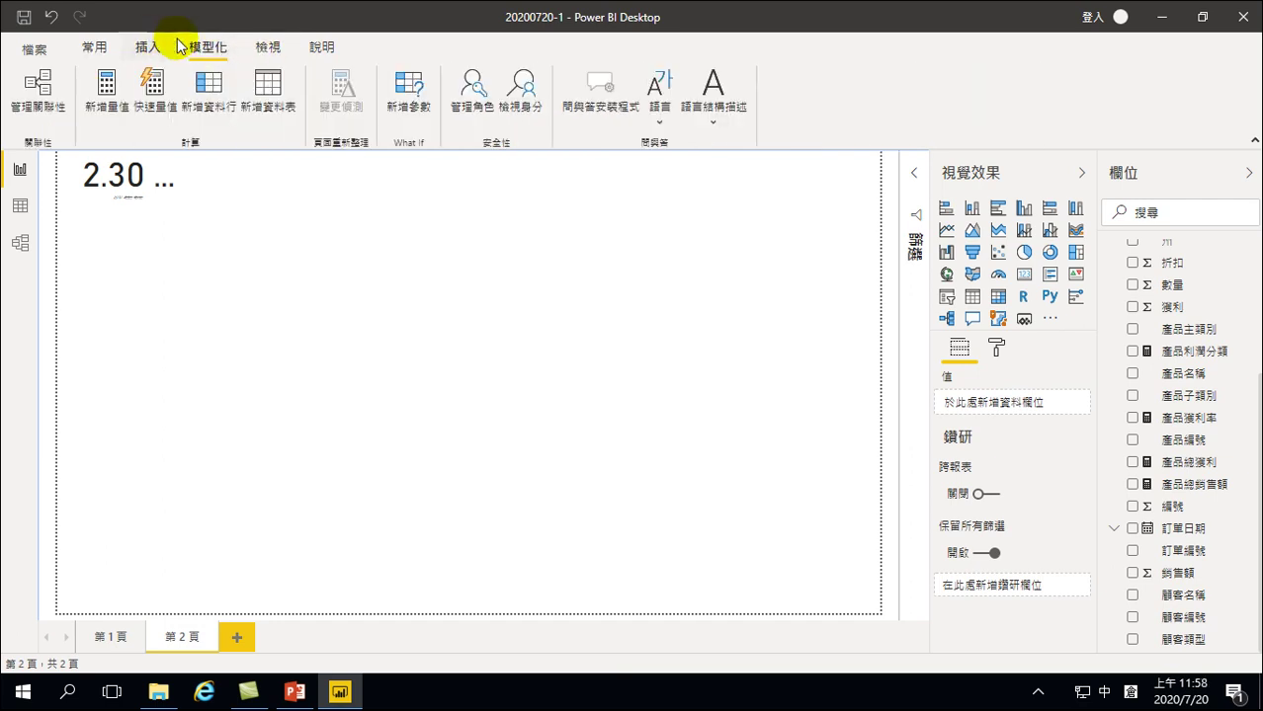
click(202, 247)
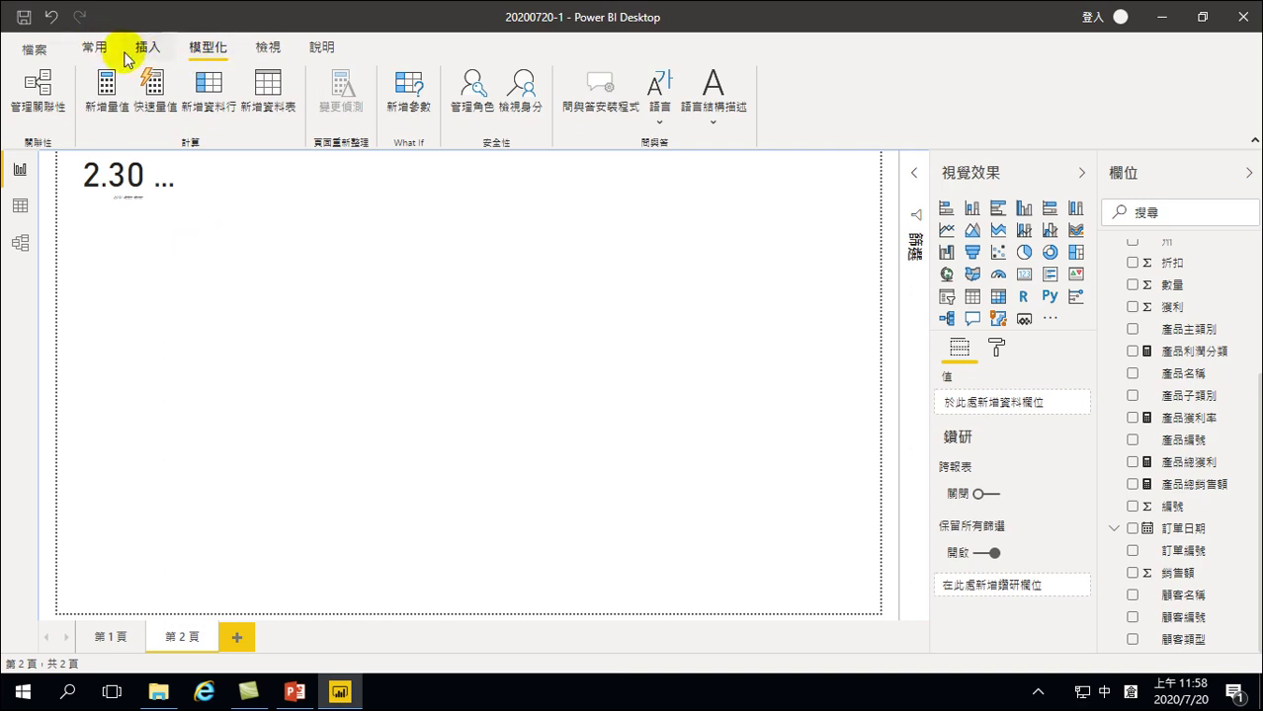
click(96, 46)
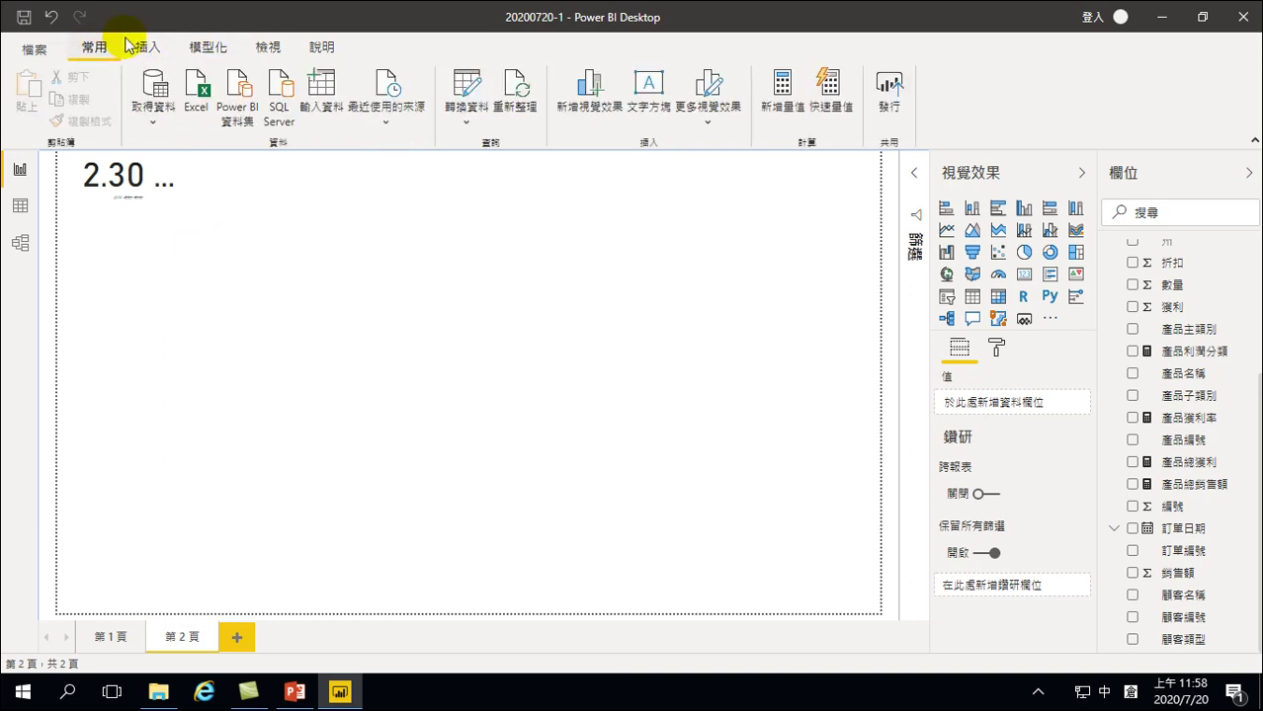
click(202, 47)
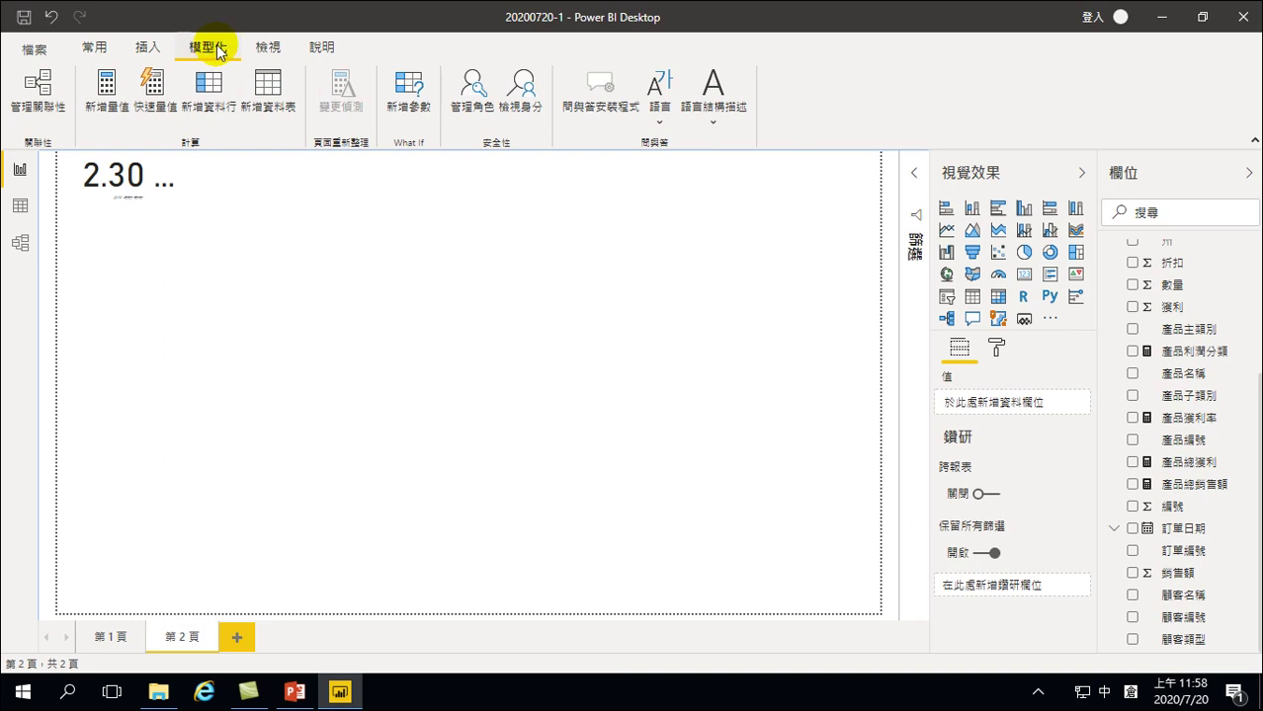
click(263, 49)
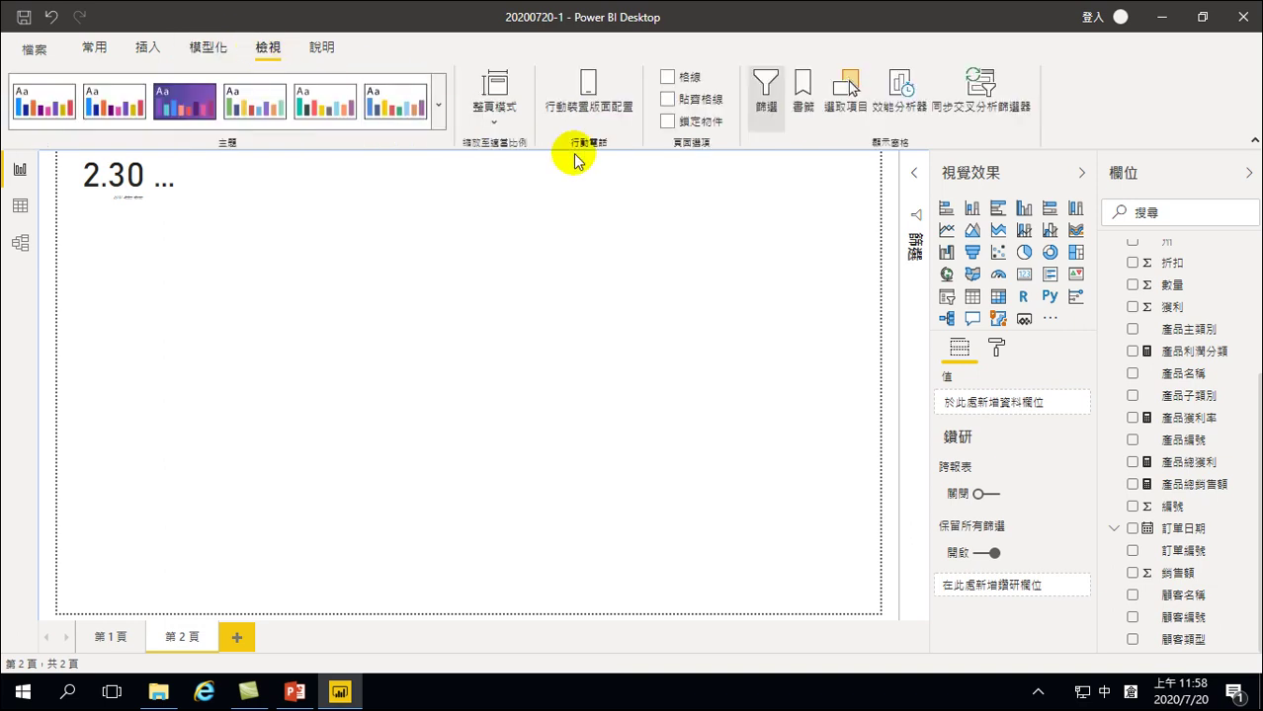
click(667, 77)
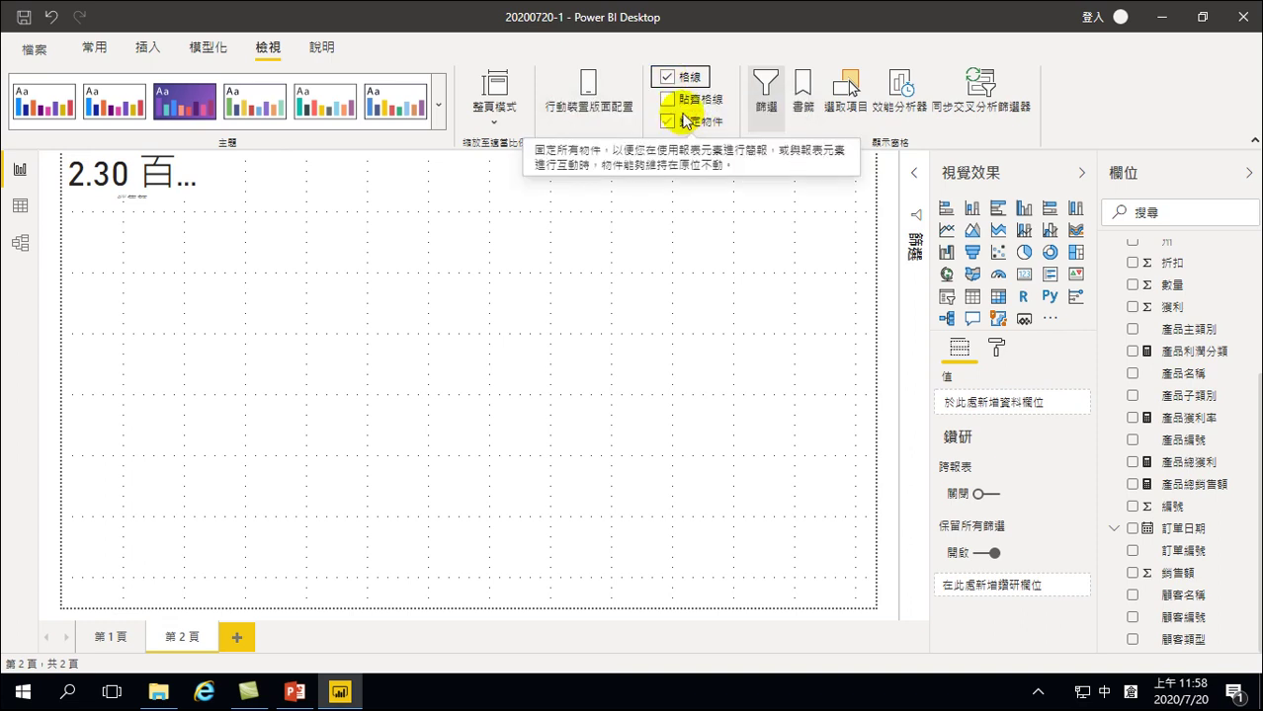
click(667, 99)
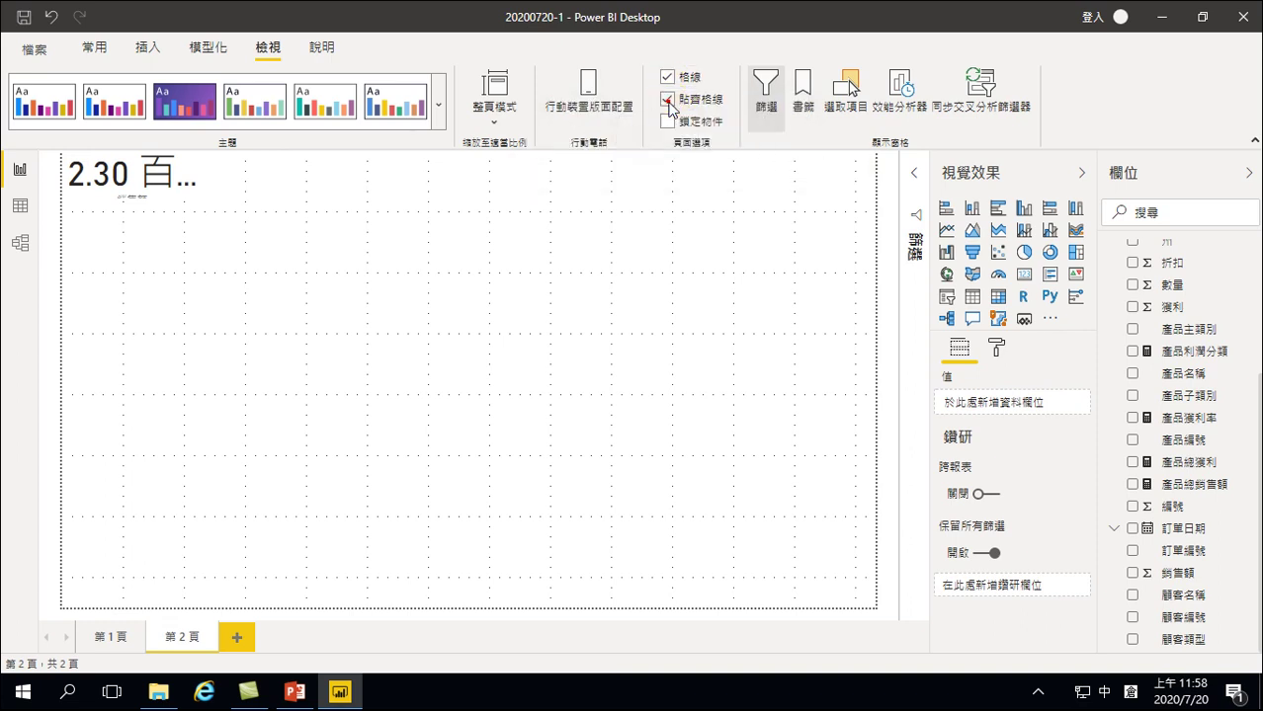
click(185, 165)
drag(196, 200, 182, 219)
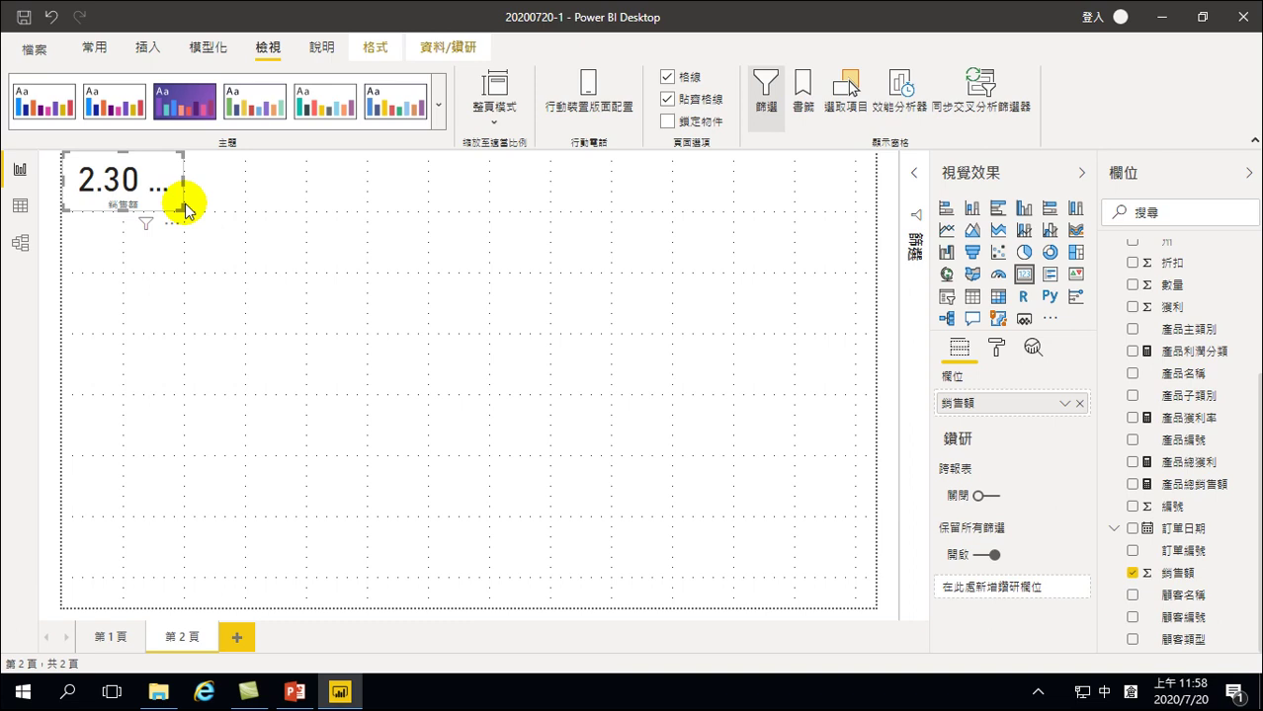
Show the format settings for the selected 銷售額 card
click(160, 170)
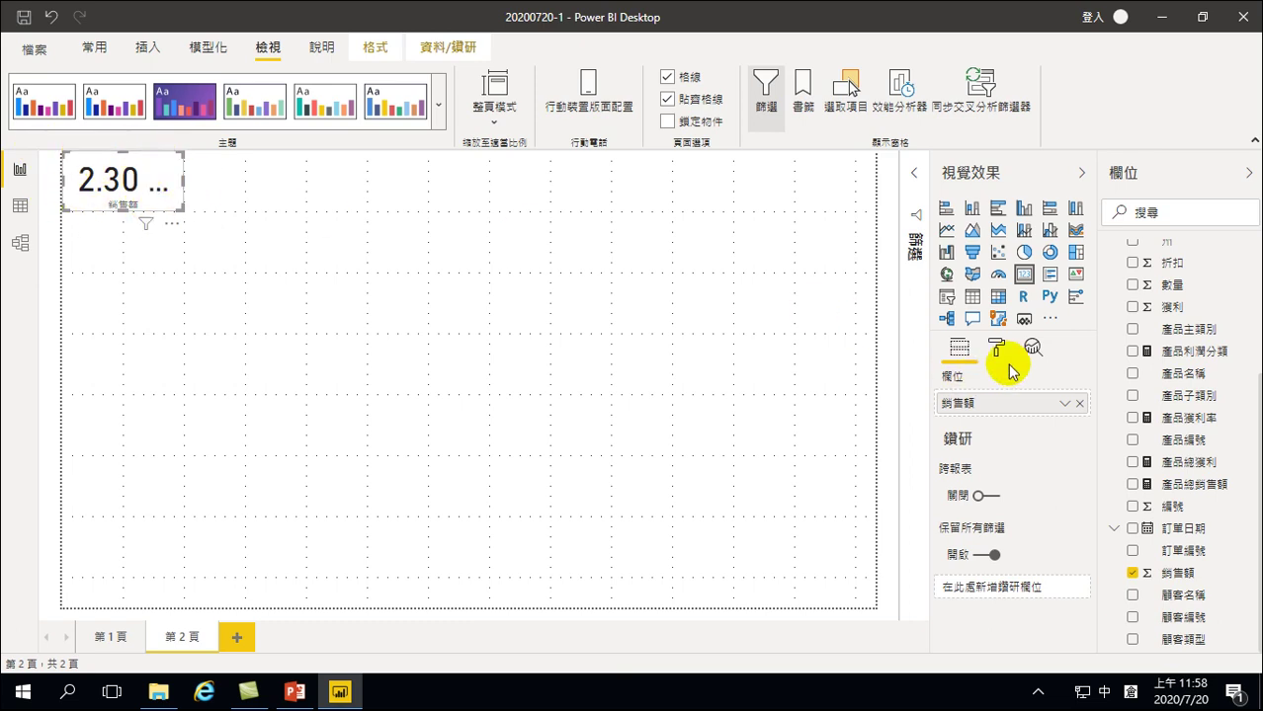
click(997, 345)
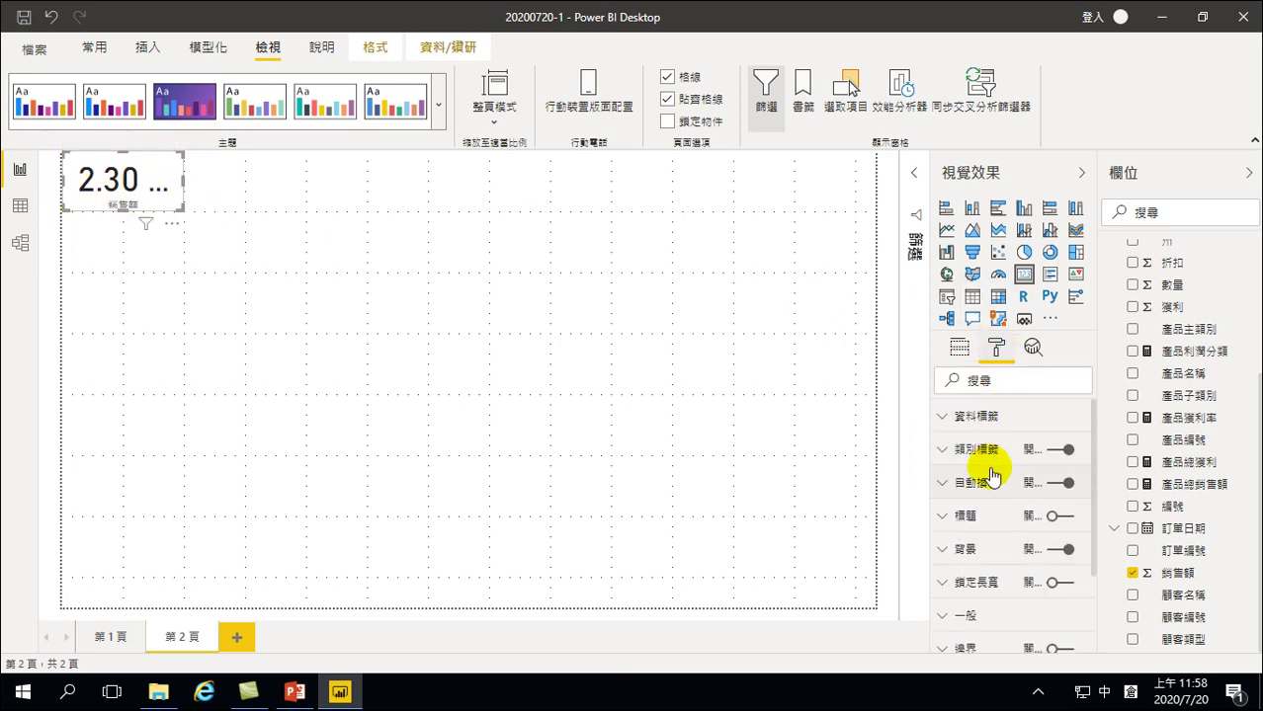
scroll(972, 516, down, 3)
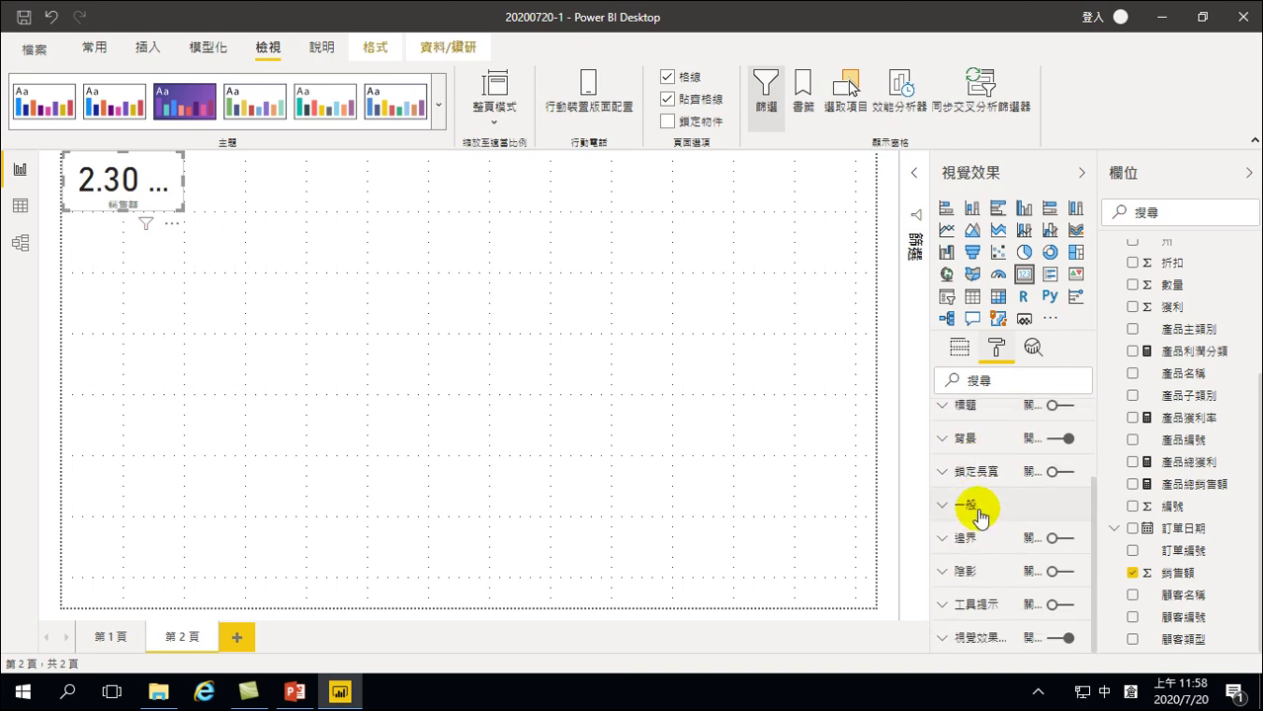
scroll(979, 518, up, 3)
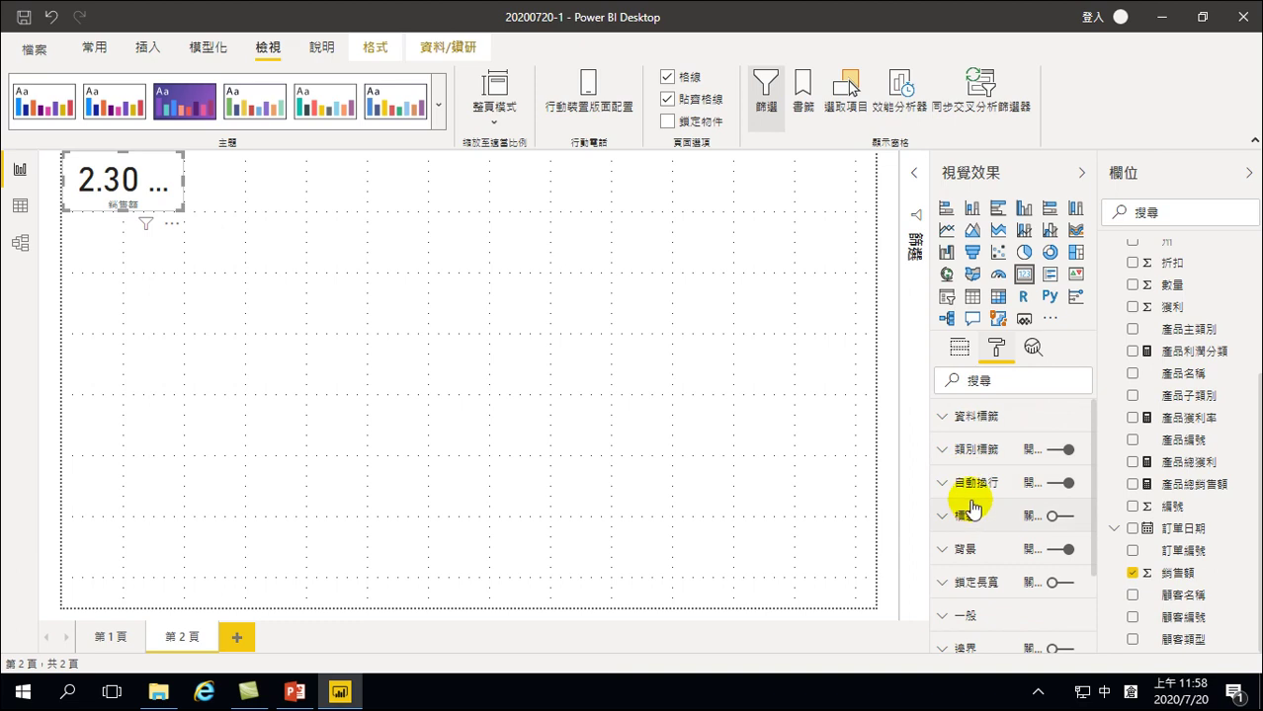
scroll(972, 508, down, 3)
scroll(972, 508, up, 3)
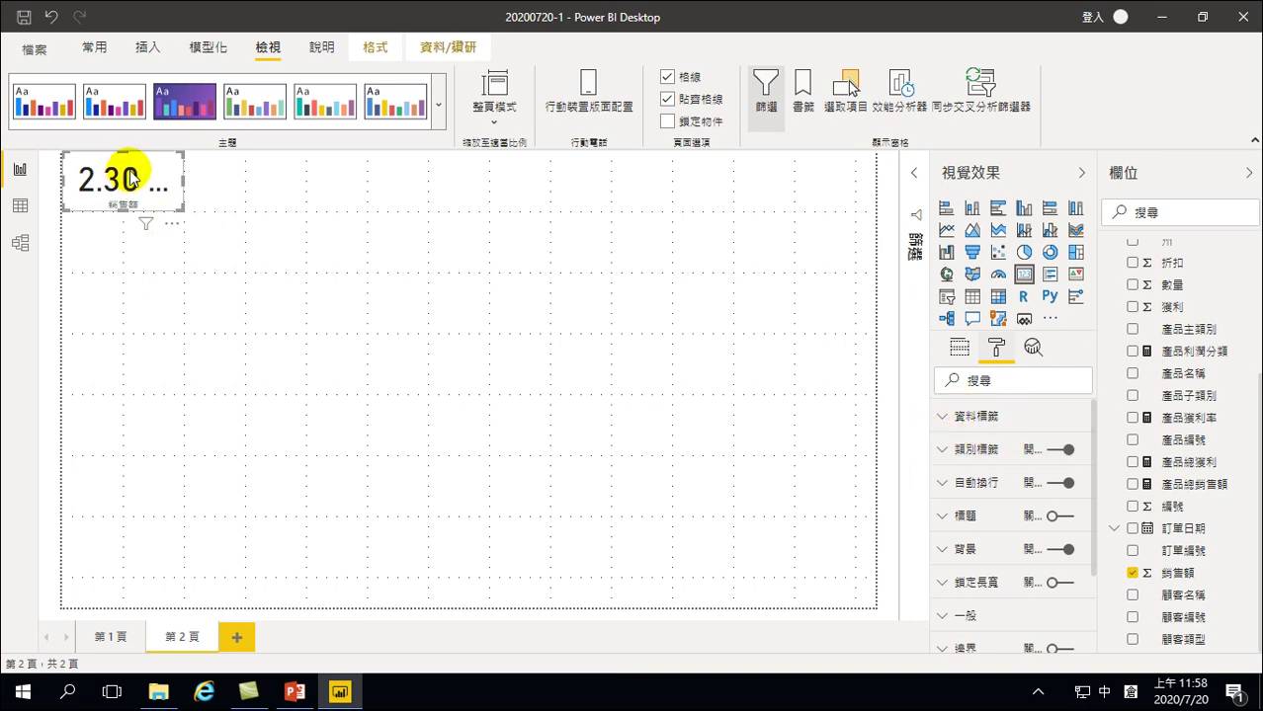
Look through the card's General and Category label format sections
click(948, 615)
scroll(995, 578, down, 5)
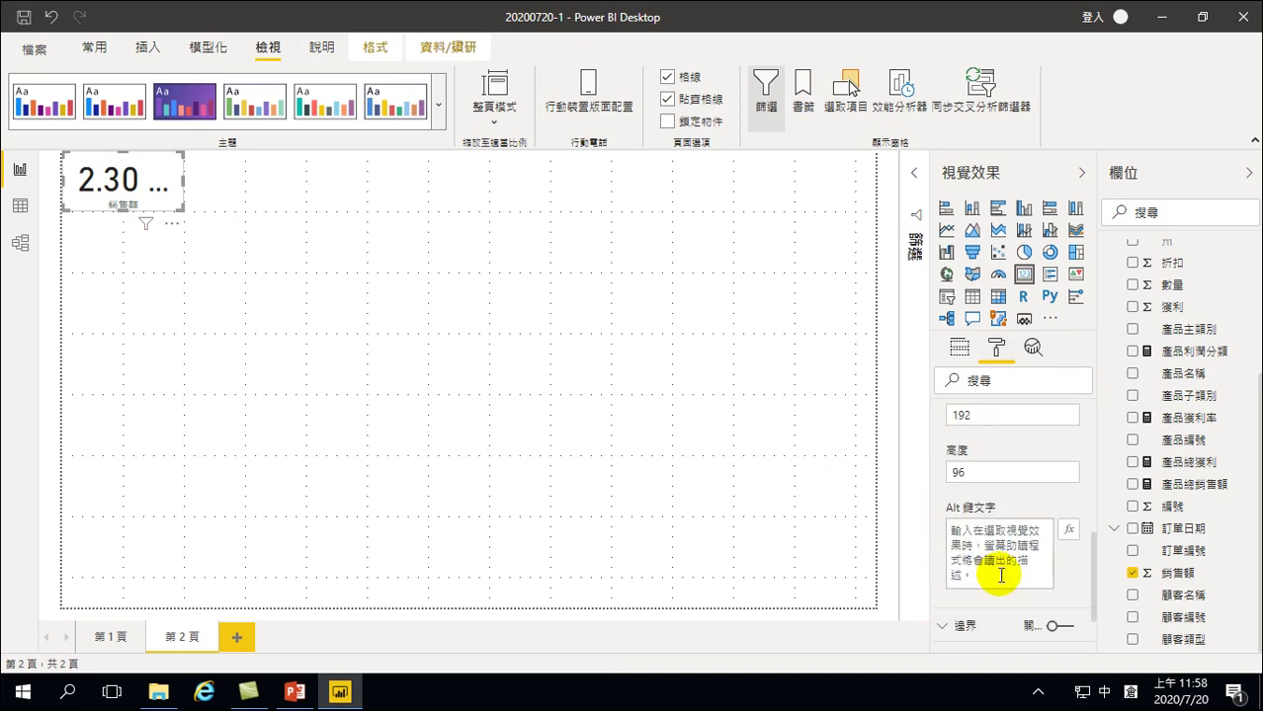
scroll(998, 578, up, 6)
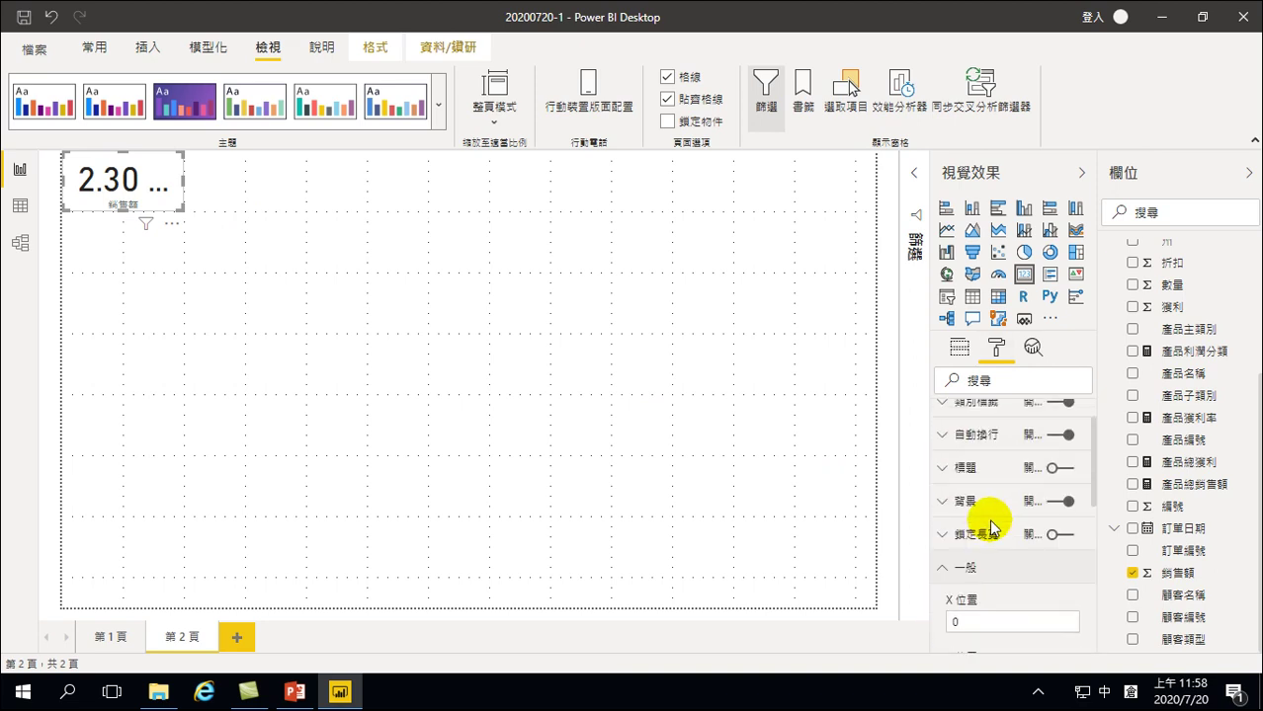
click(940, 613)
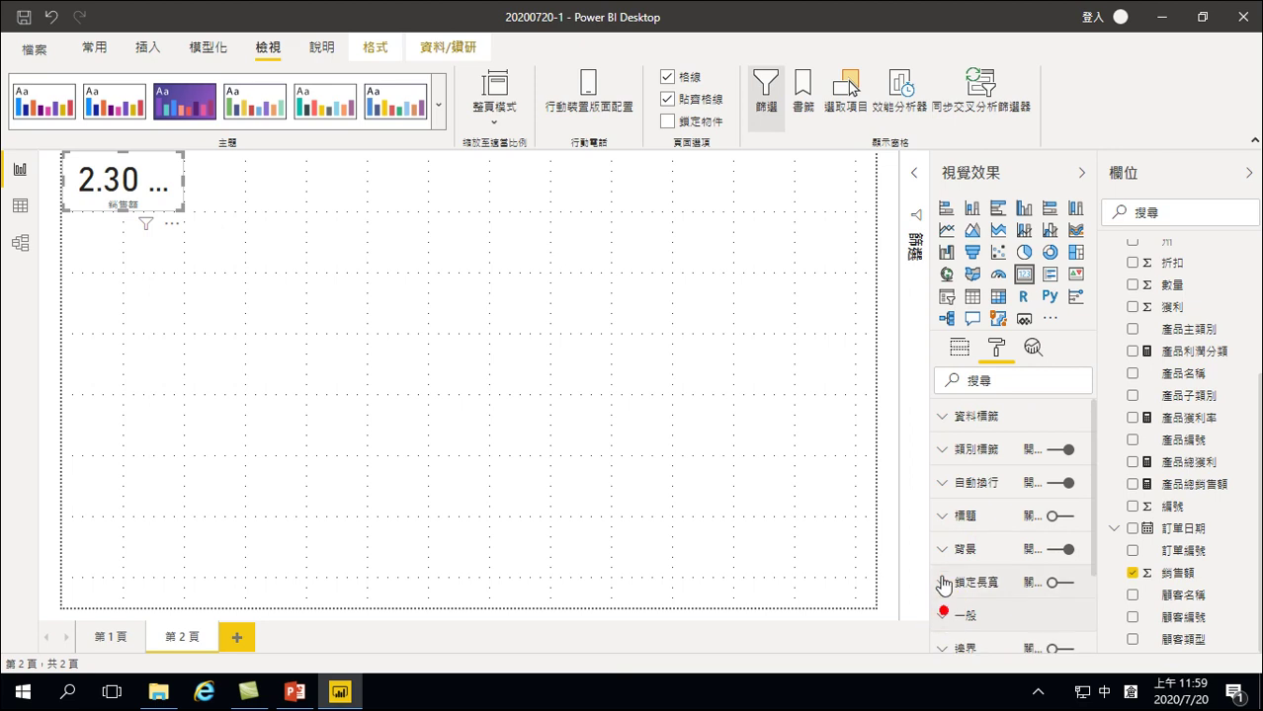
click(941, 454)
scroll(1018, 504, down, 3)
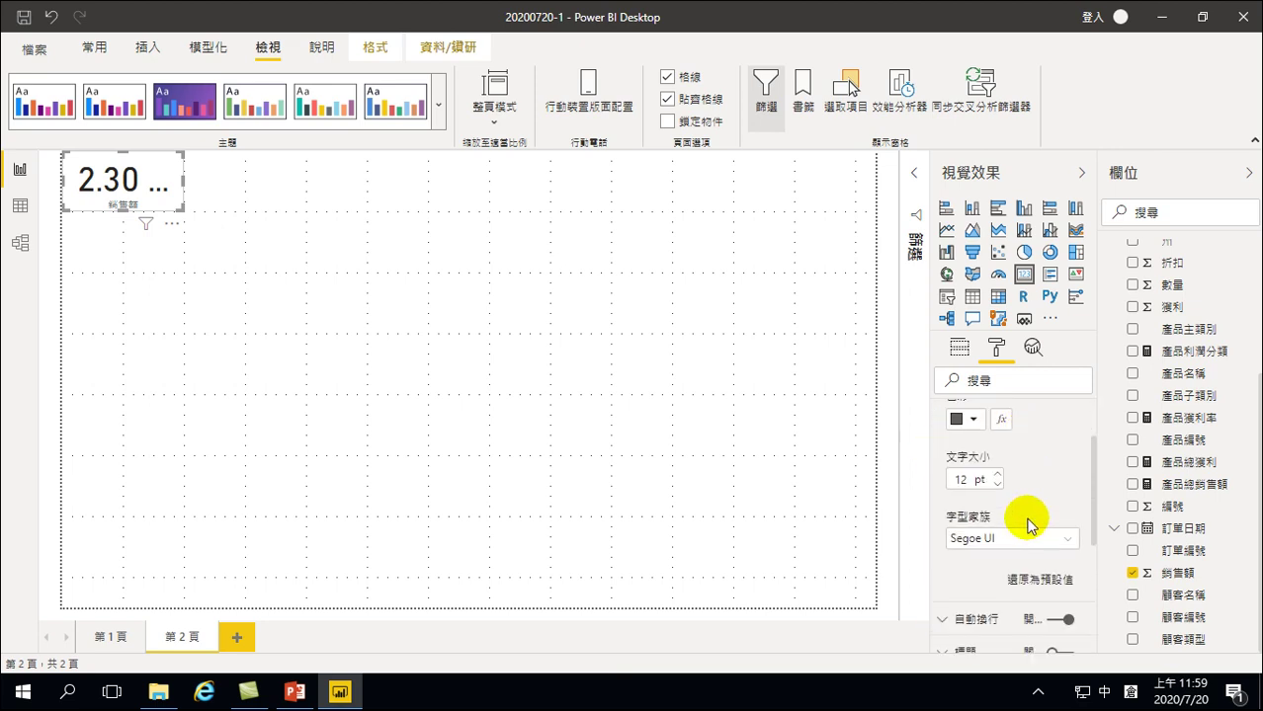
scroll(987, 464, up, 3)
click(944, 454)
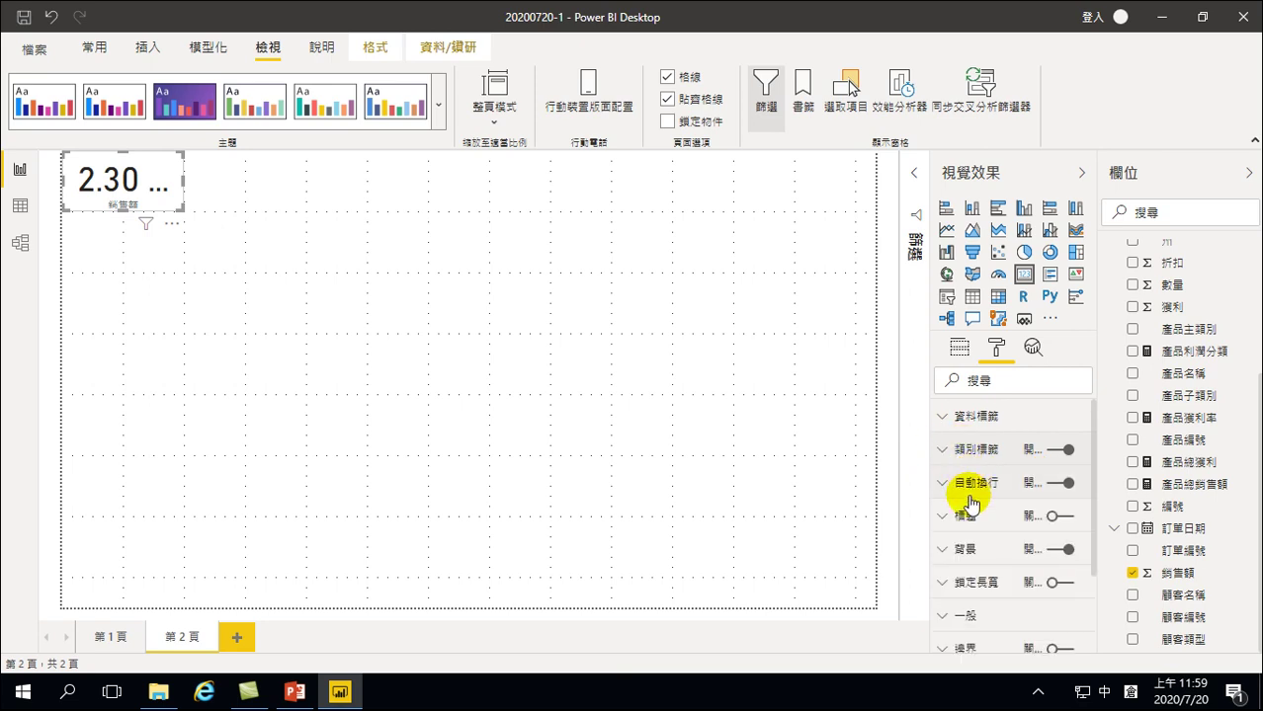
scroll(968, 517, down, 3)
scroll(976, 514, up, 3)
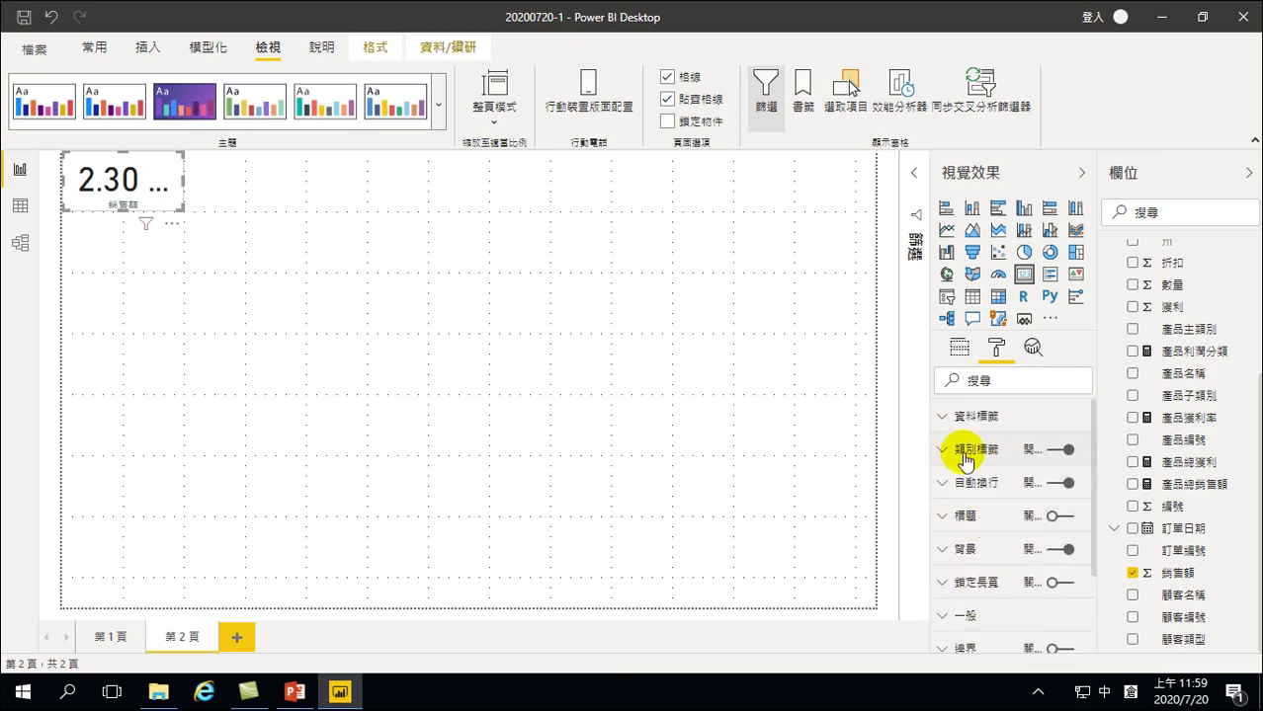
Lower the 銷售額 card's data label text size to 34 pt
click(949, 419)
scroll(1012, 494, down, 3)
click(995, 471)
click(995, 471)
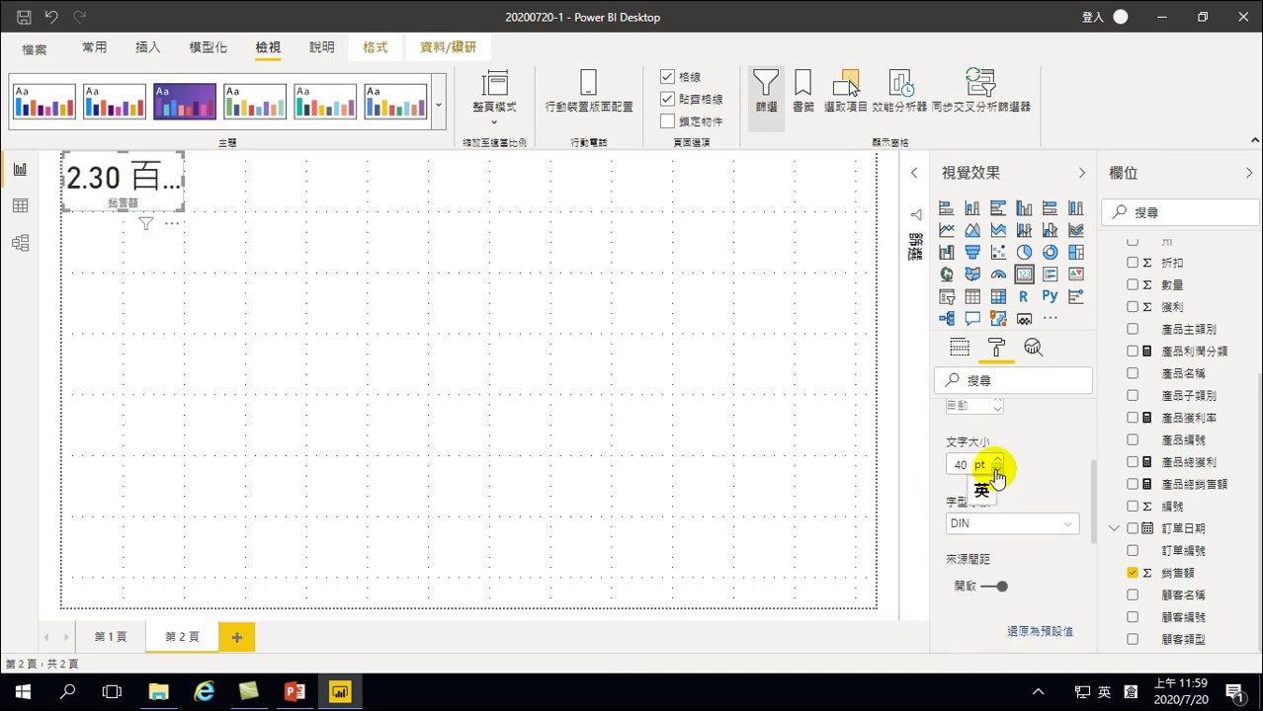
click(995, 472)
click(994, 471)
click(995, 472)
click(995, 471)
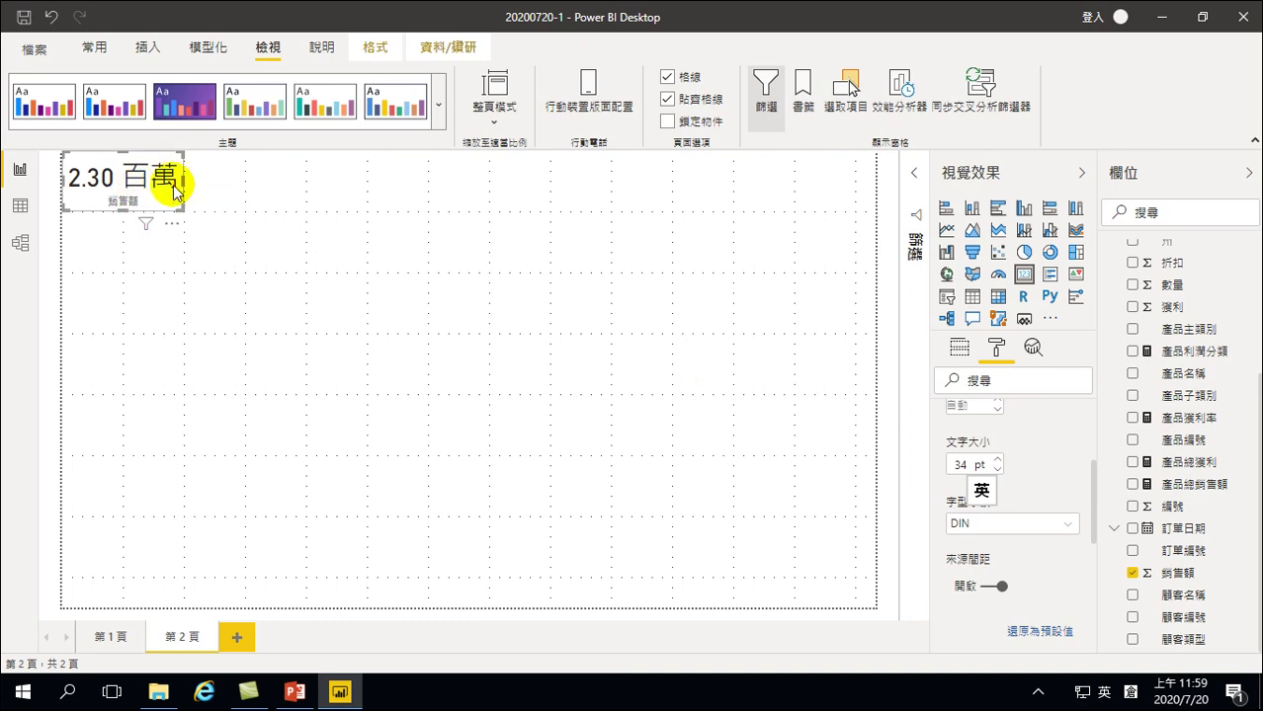
scroll(1047, 465, up, 3)
scroll(995, 552, down, 1)
scroll(996, 551, down, 1)
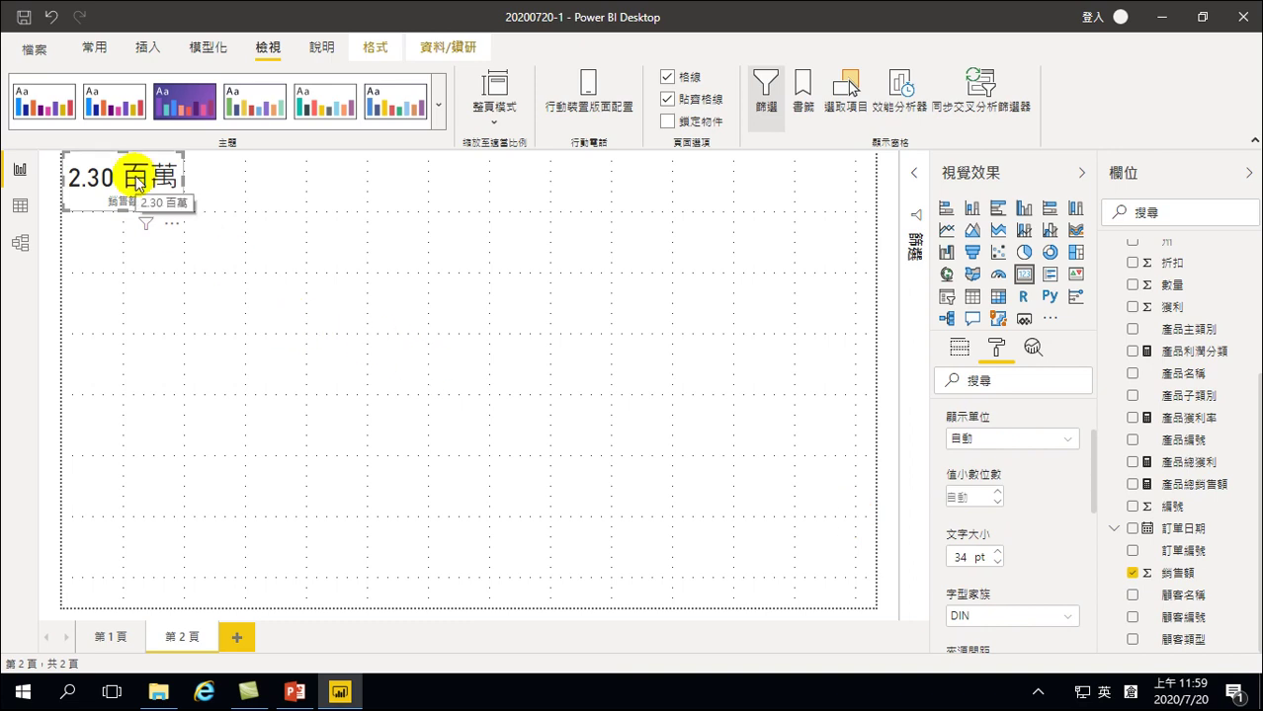
Deselect the card to confirm 2.30 百萬 now displays in full
click(220, 186)
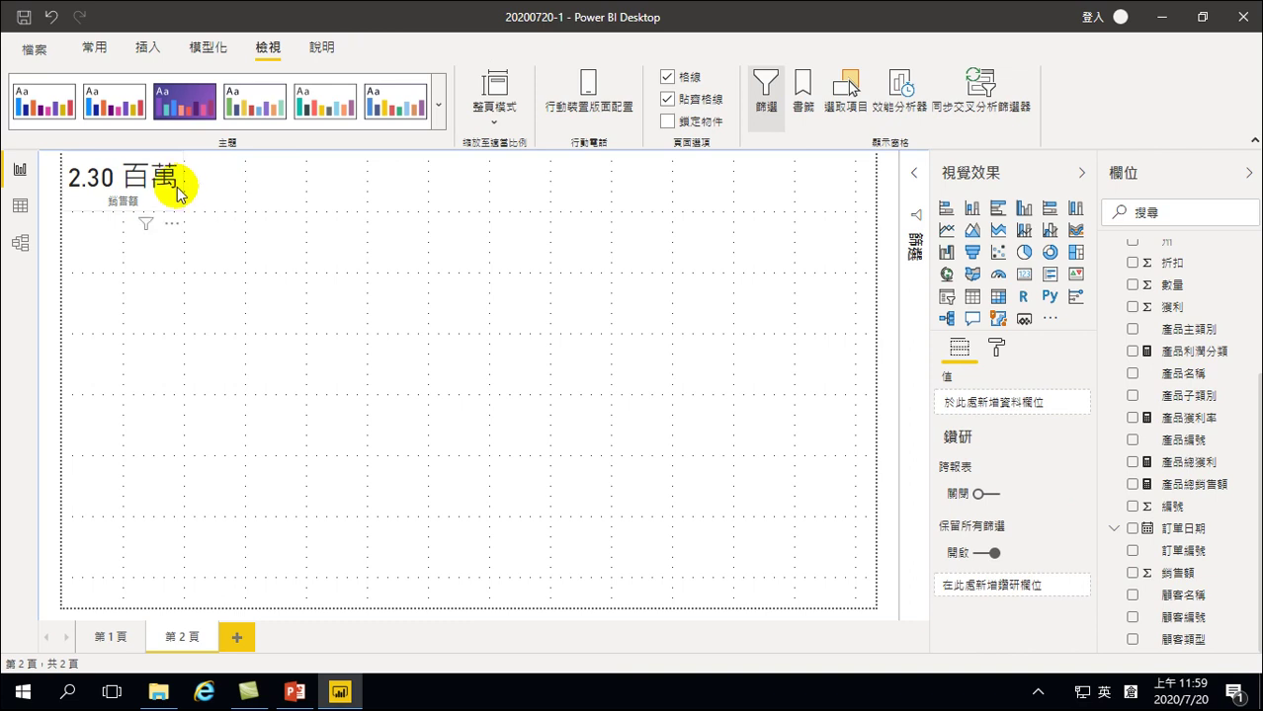
click(111, 161)
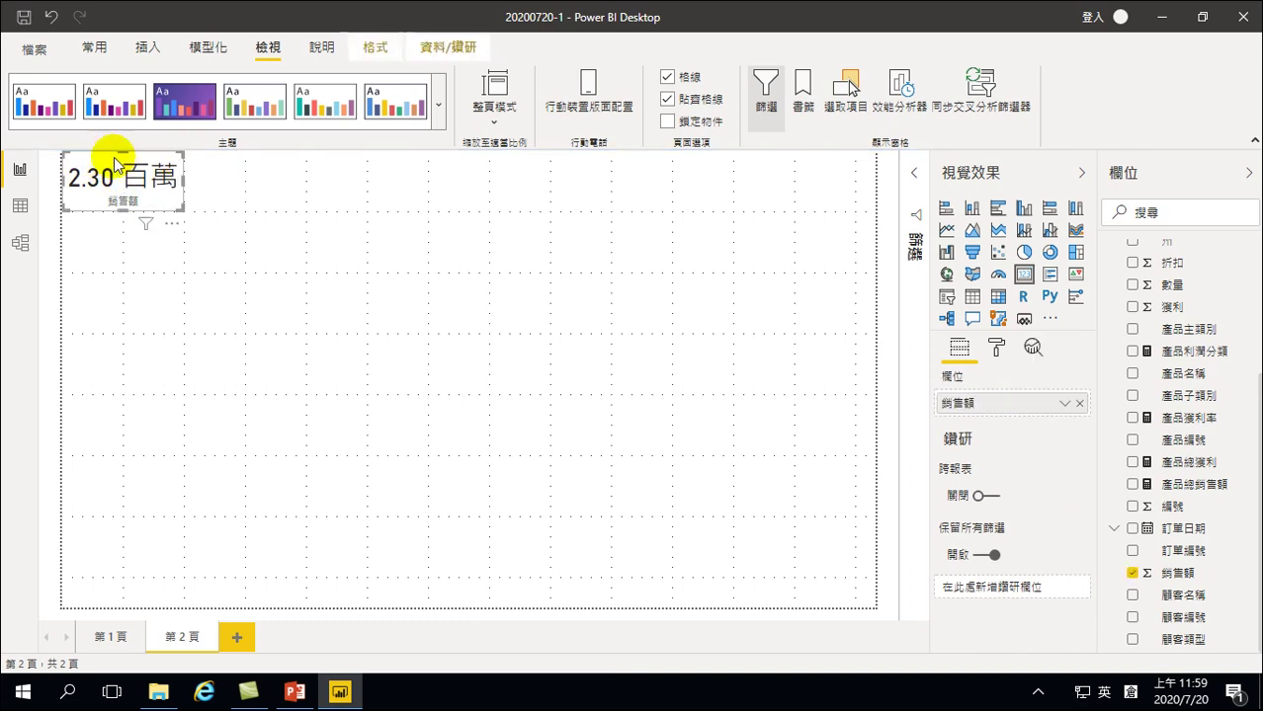
click(210, 186)
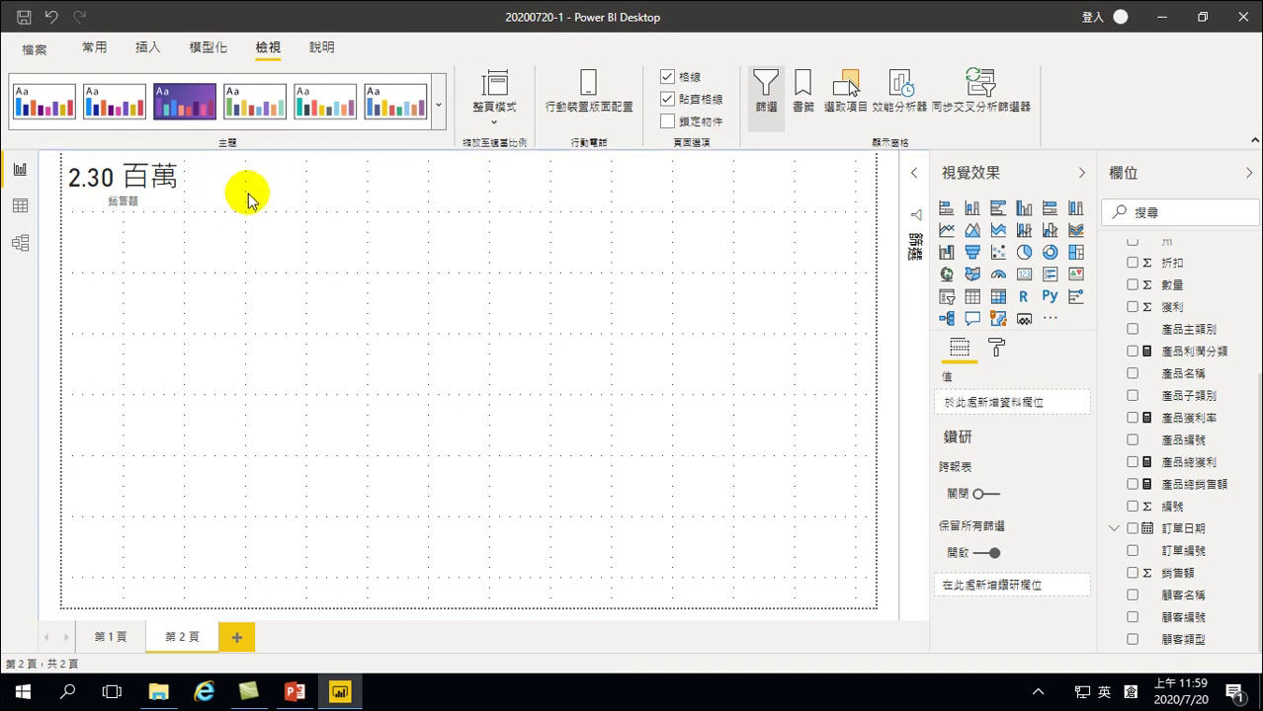
Add a second card next to the 銷售額 card and shorten it to match
click(1023, 278)
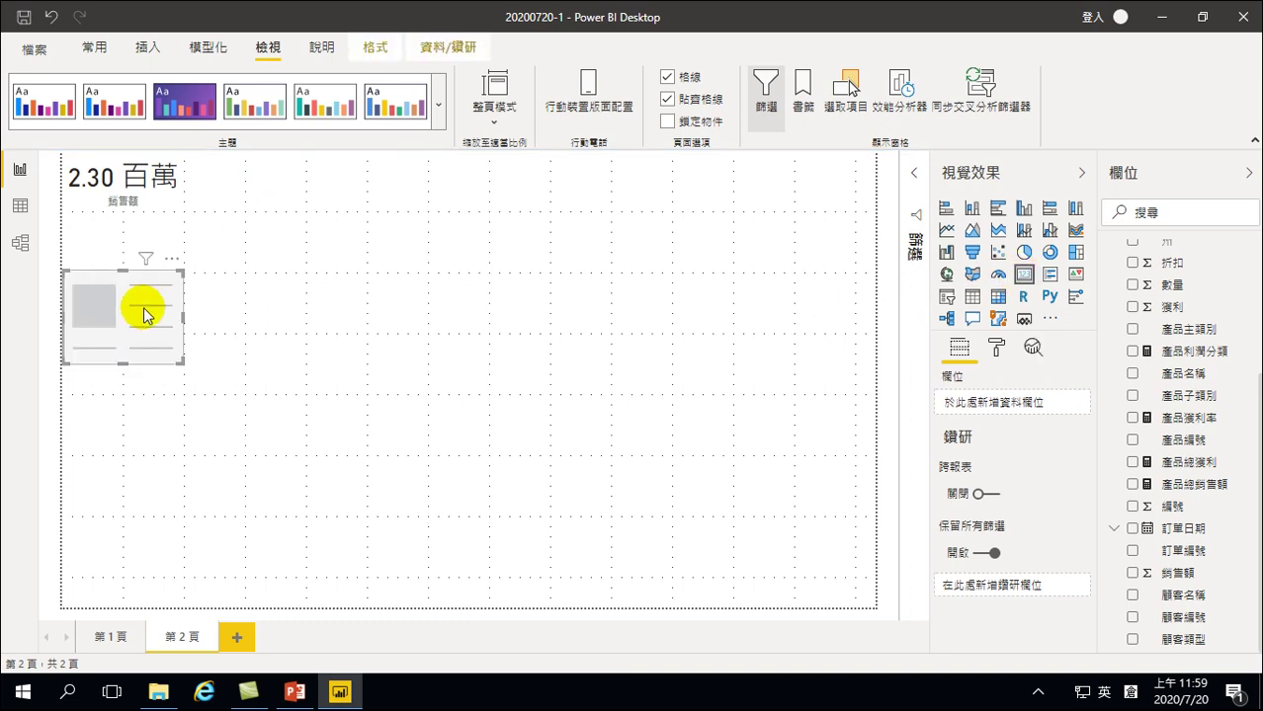
drag(99, 285, 219, 164)
drag(296, 237, 299, 209)
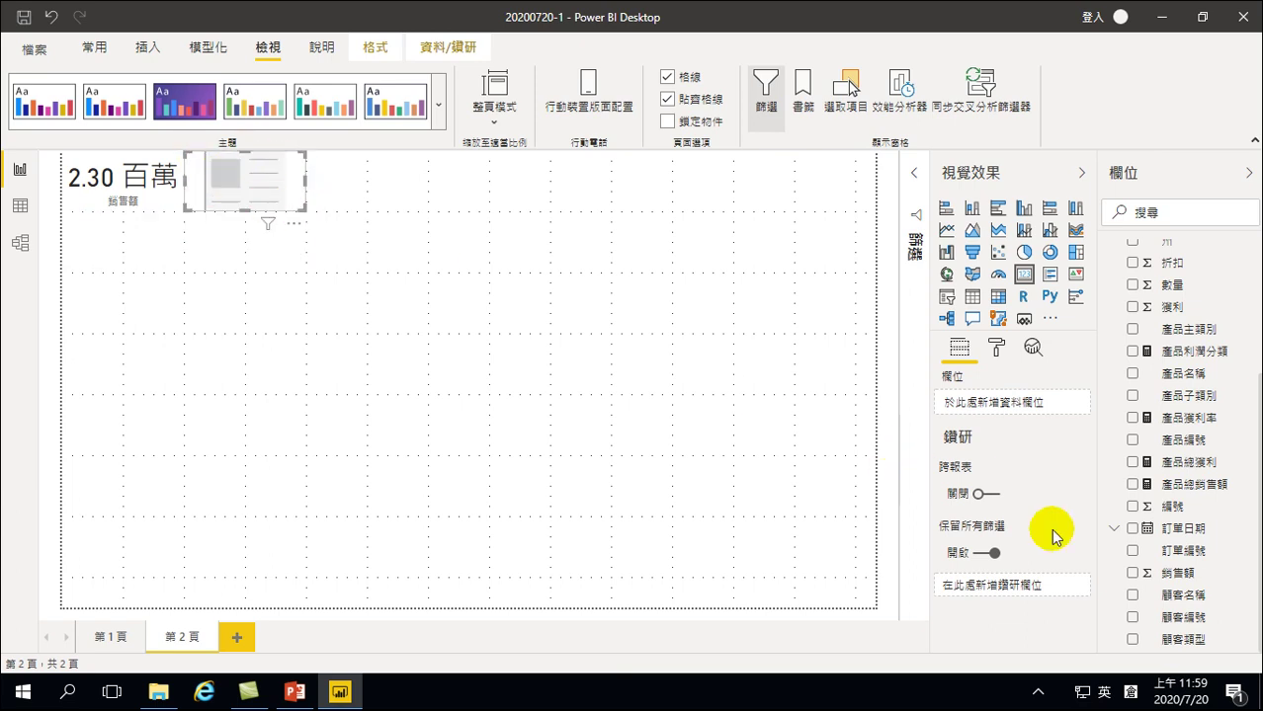
Show the 獲利 total in the new card
scroll(1166, 474, up, 2)
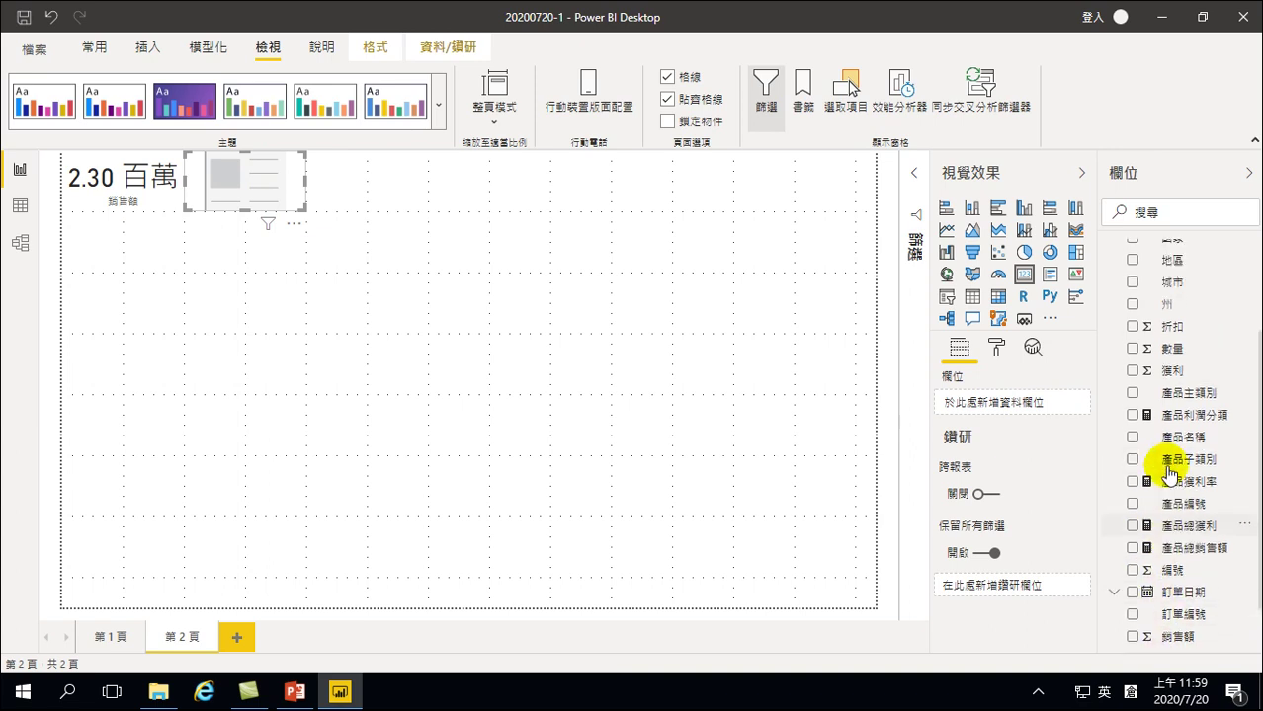
click(1133, 399)
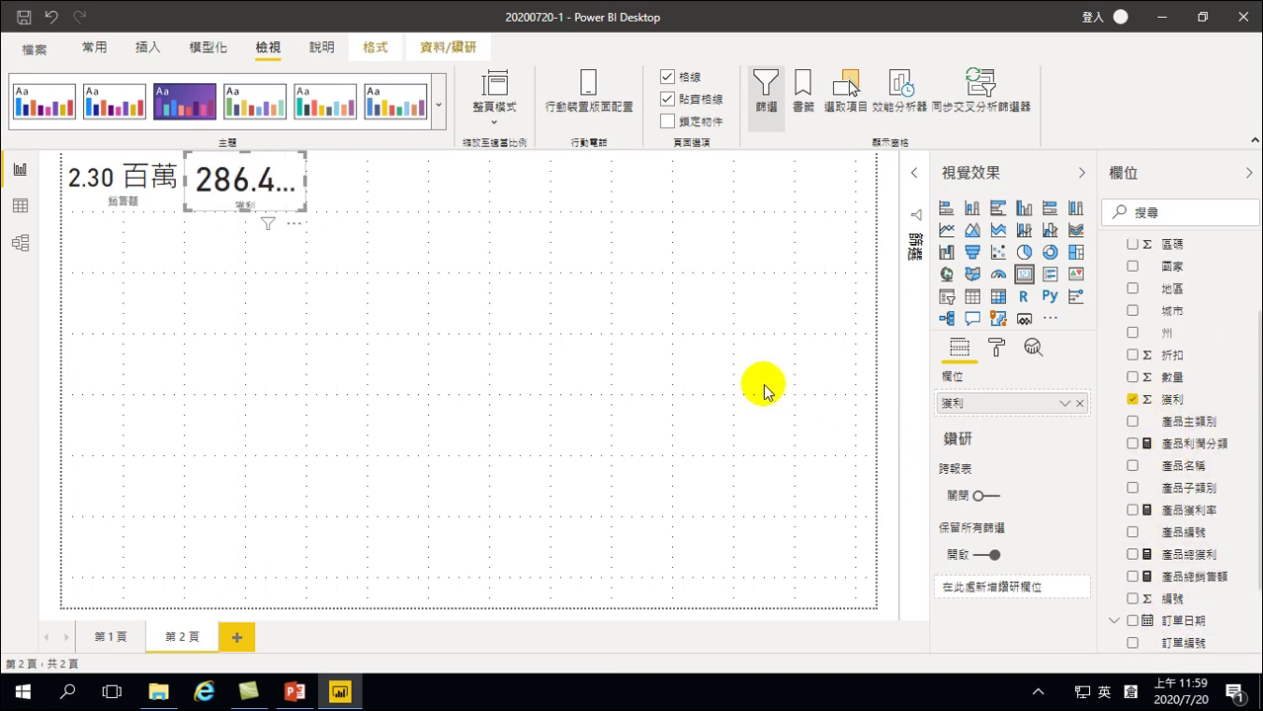
click(996, 349)
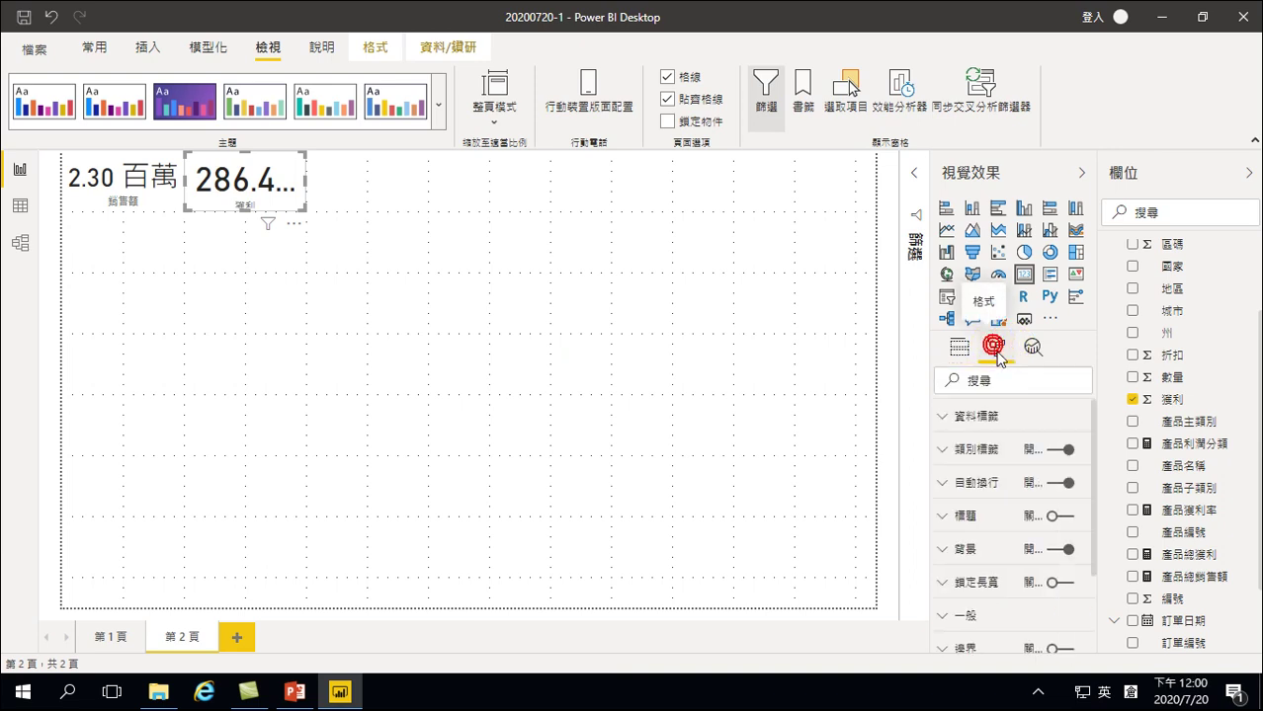
Reduce the profit card's data label from 45 pt to 32 pt so 286.40 千 fits
click(952, 420)
scroll(1022, 523, down, 3)
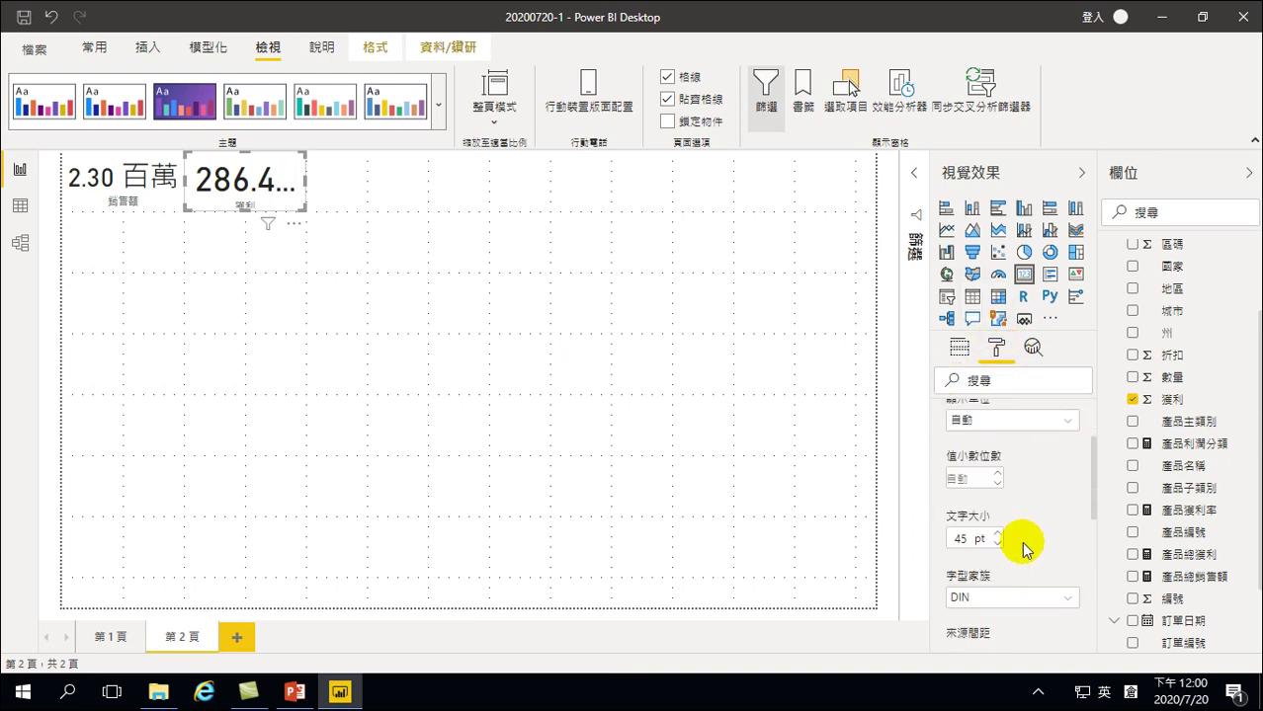
click(997, 470)
click(997, 470)
click(997, 470)
click(997, 470)
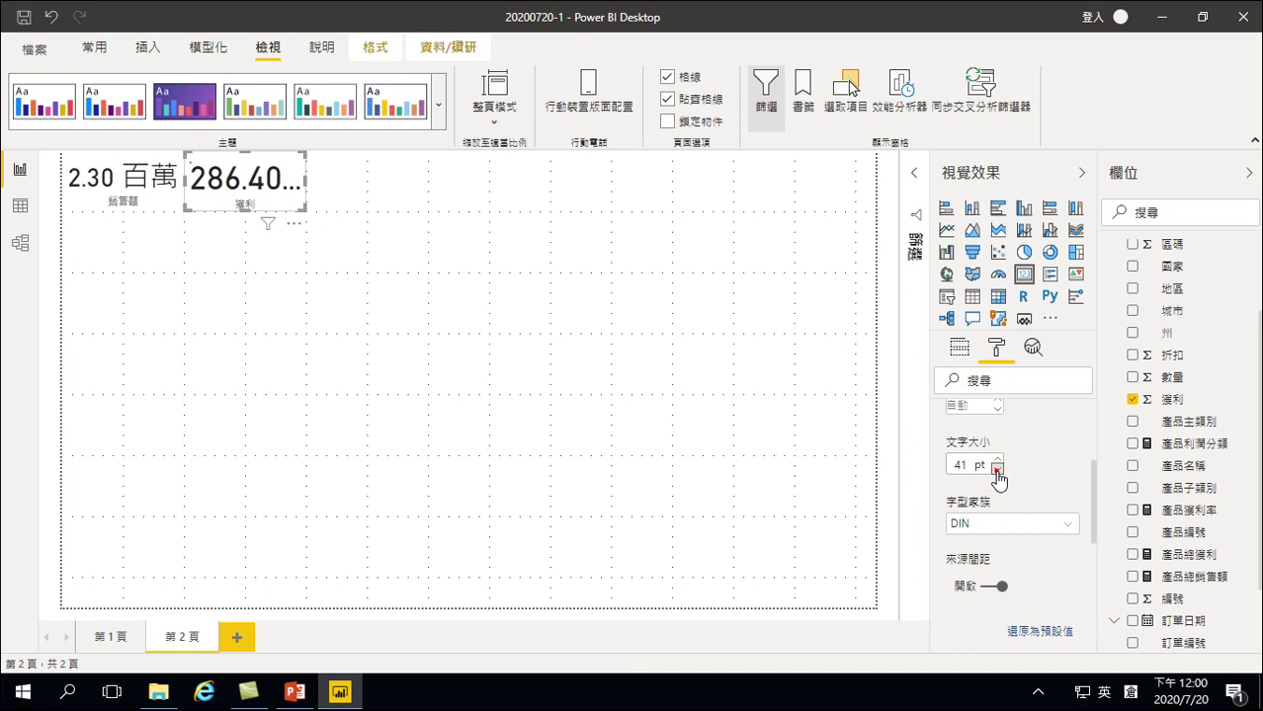
click(997, 470)
click(997, 470)
click(997, 470)
click(997, 471)
click(997, 470)
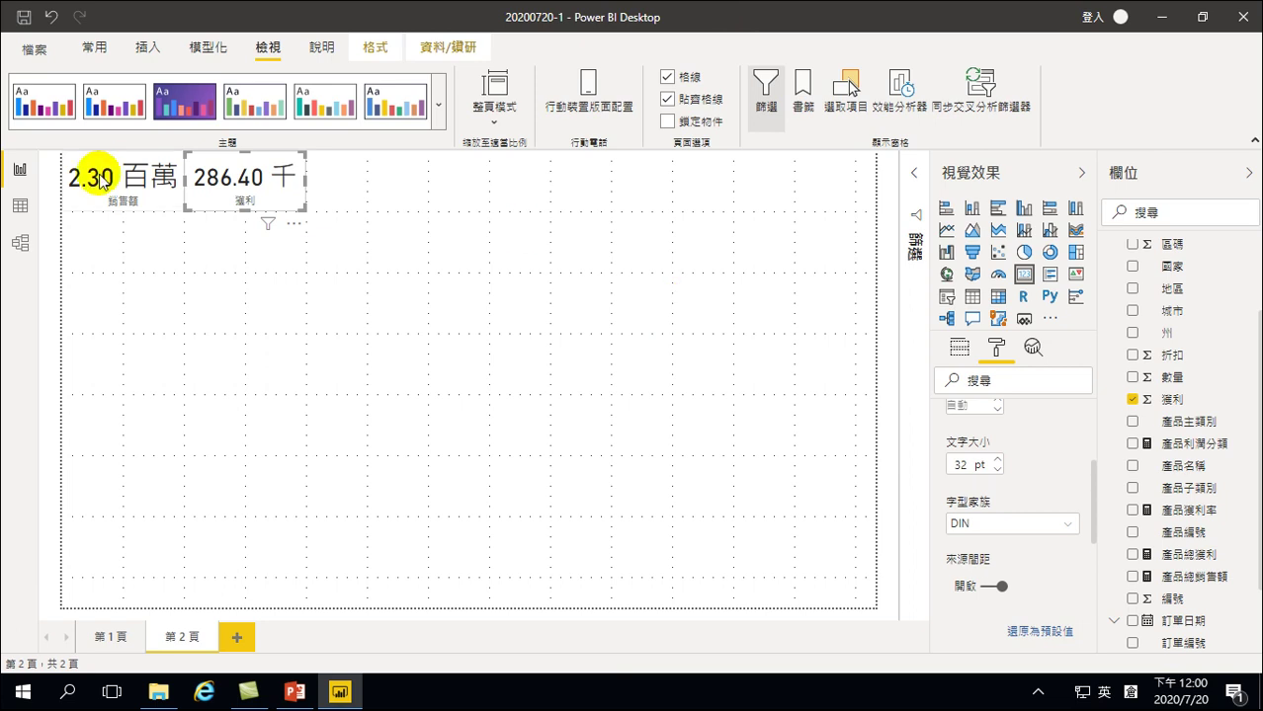
click(208, 257)
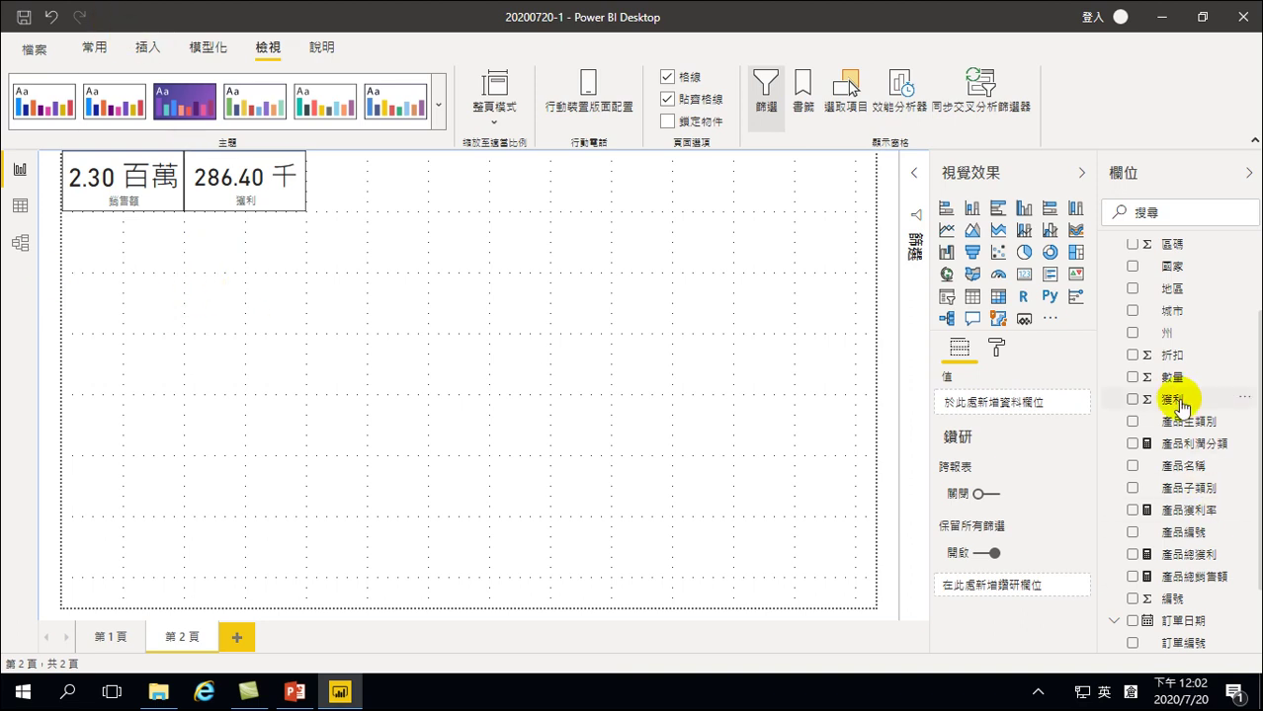
scroll(1127, 369, up, 2)
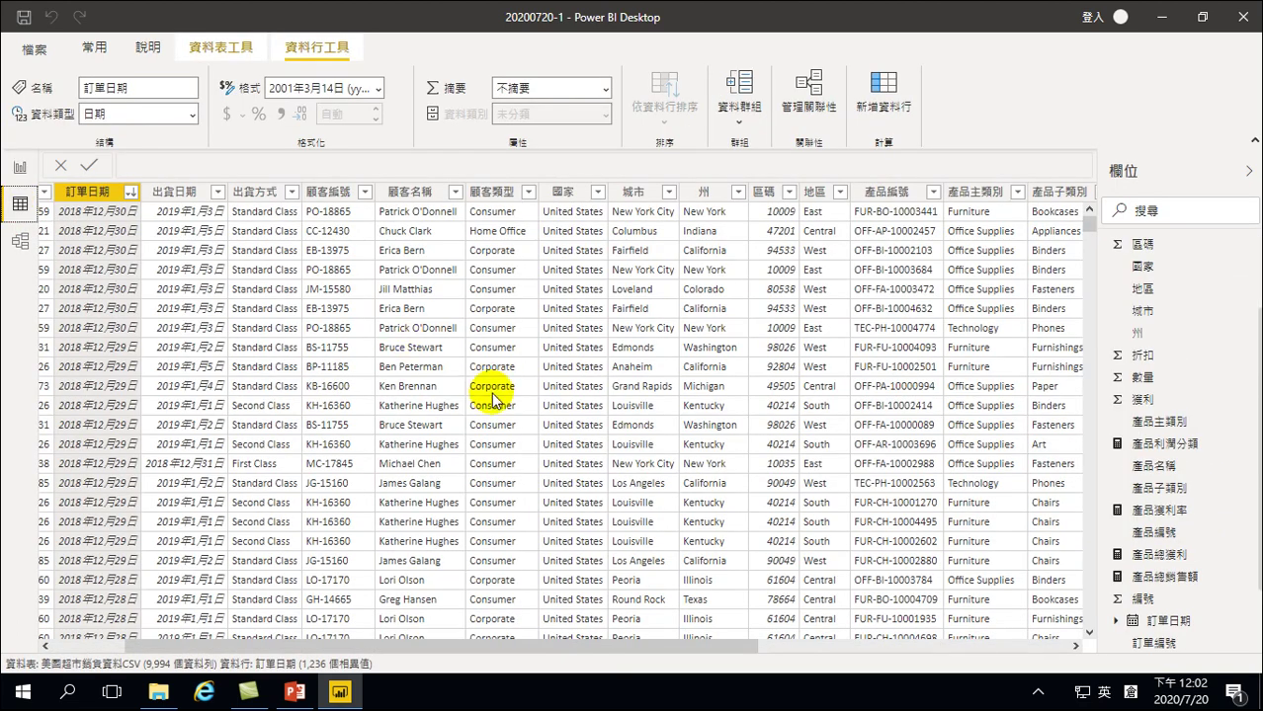
Scroll right across the 9,994 rows of 美國超市銷貨資料CSV in Data view
scroll(1176, 315, up, 2)
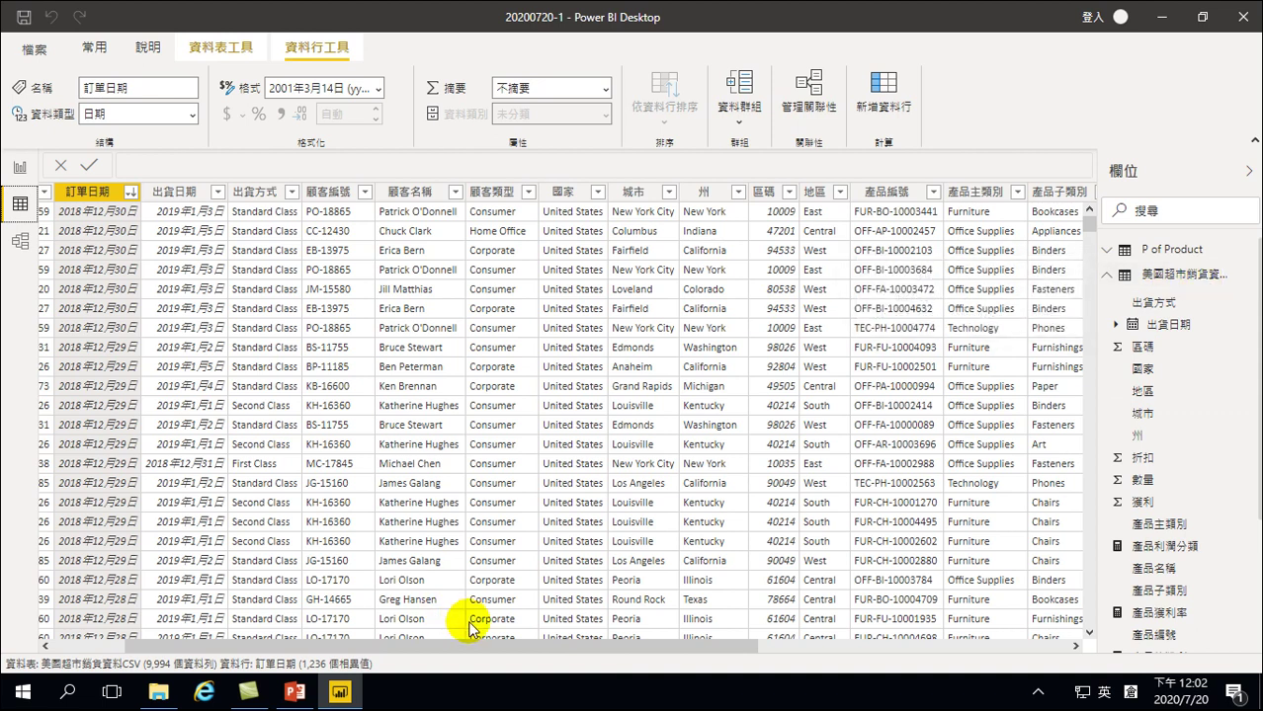
drag(480, 643, 914, 657)
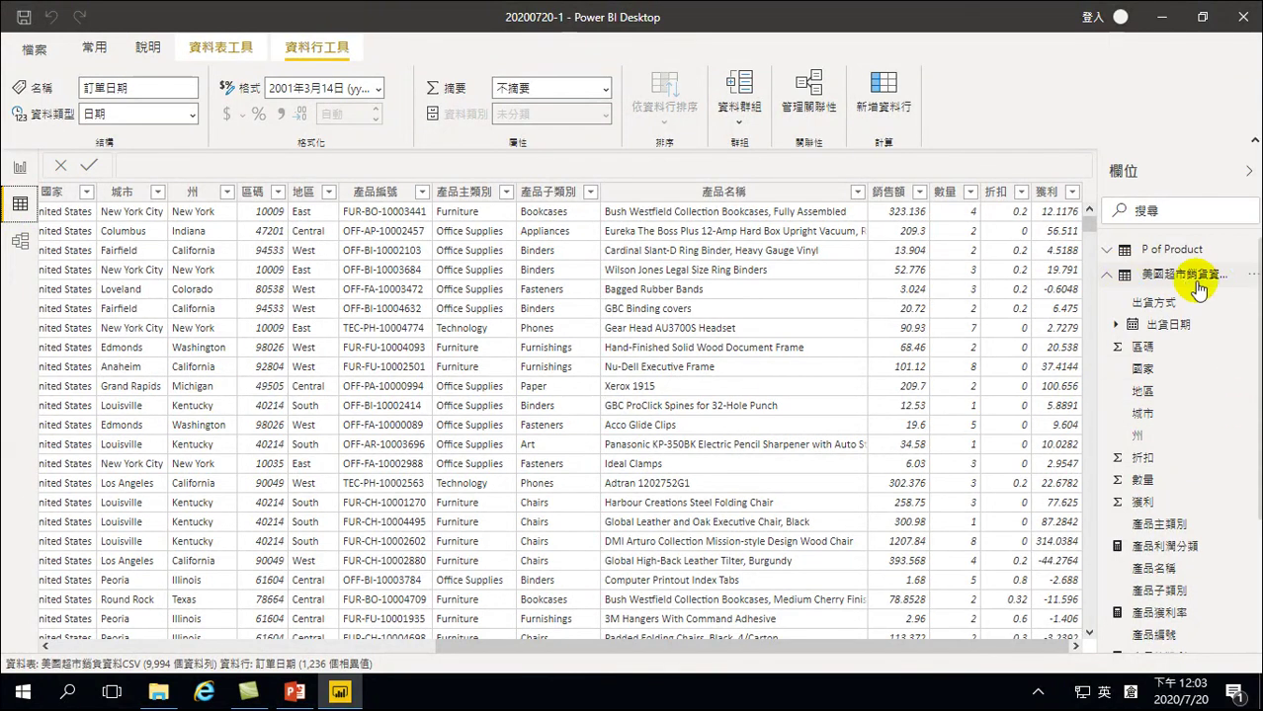
mouse_move(1195, 281)
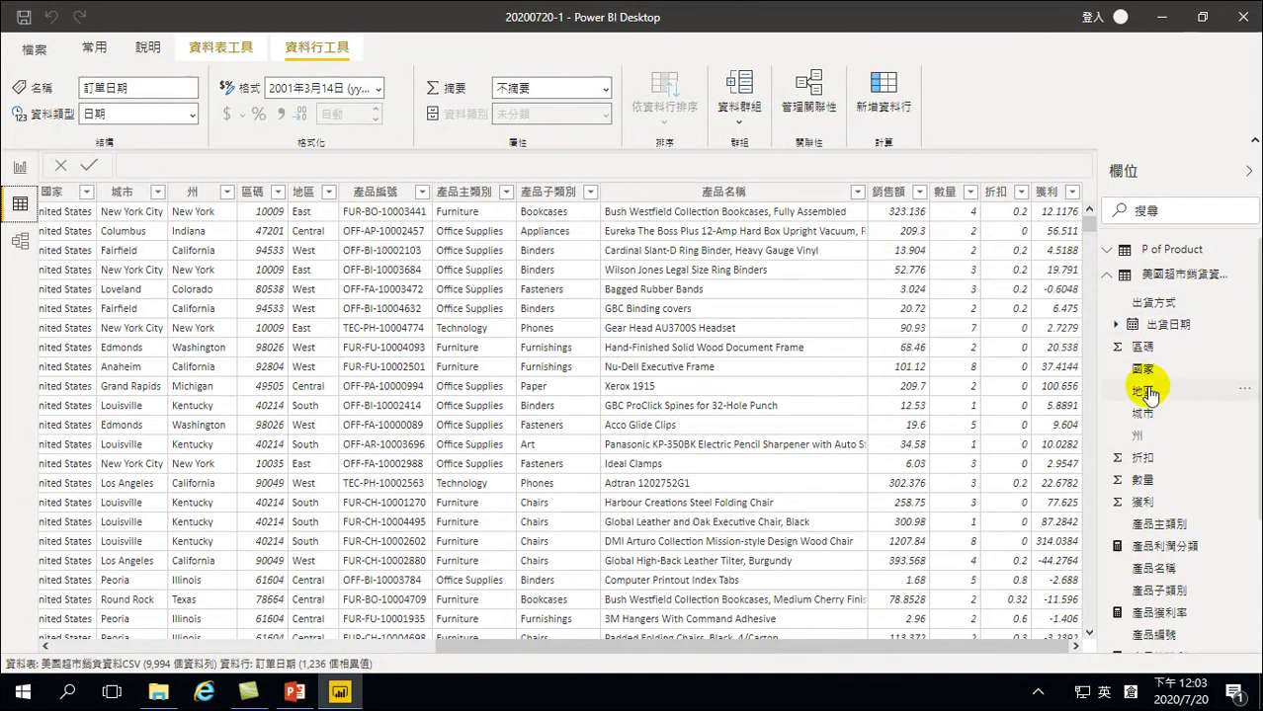
Show the P of Product table's data and expand its field list in the Fields pane
click(1109, 253)
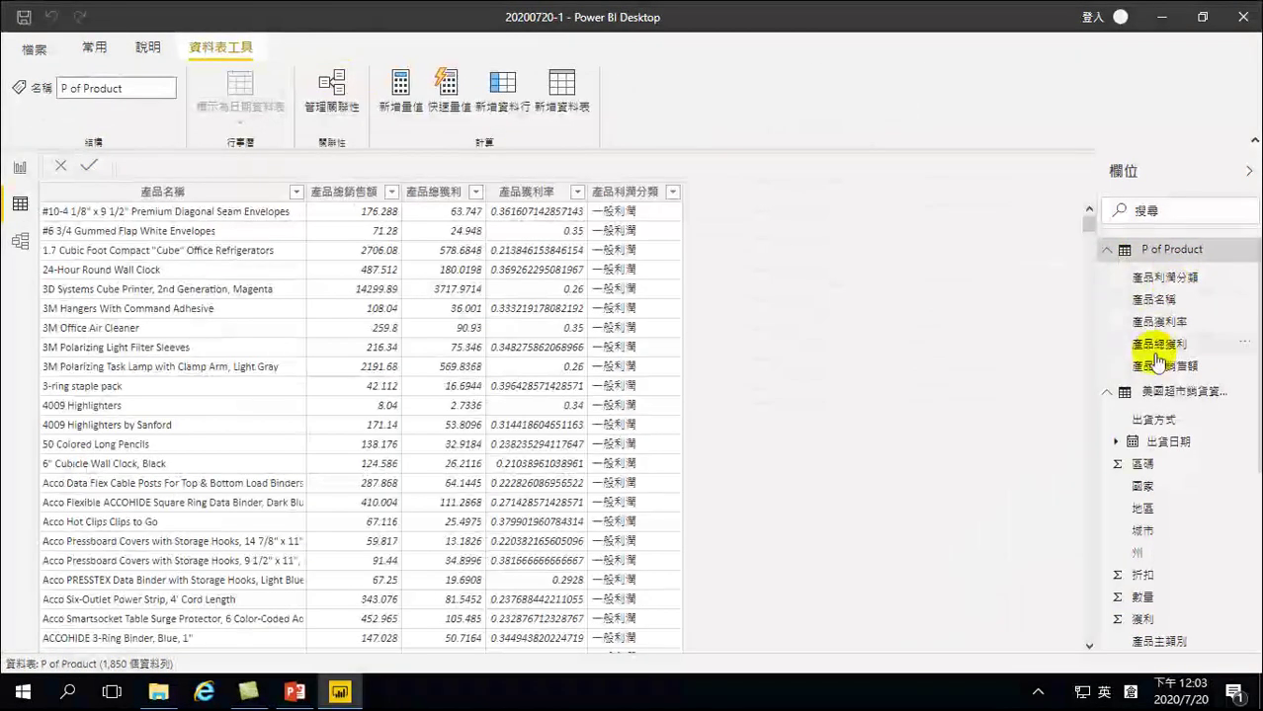
right_click(1152, 302)
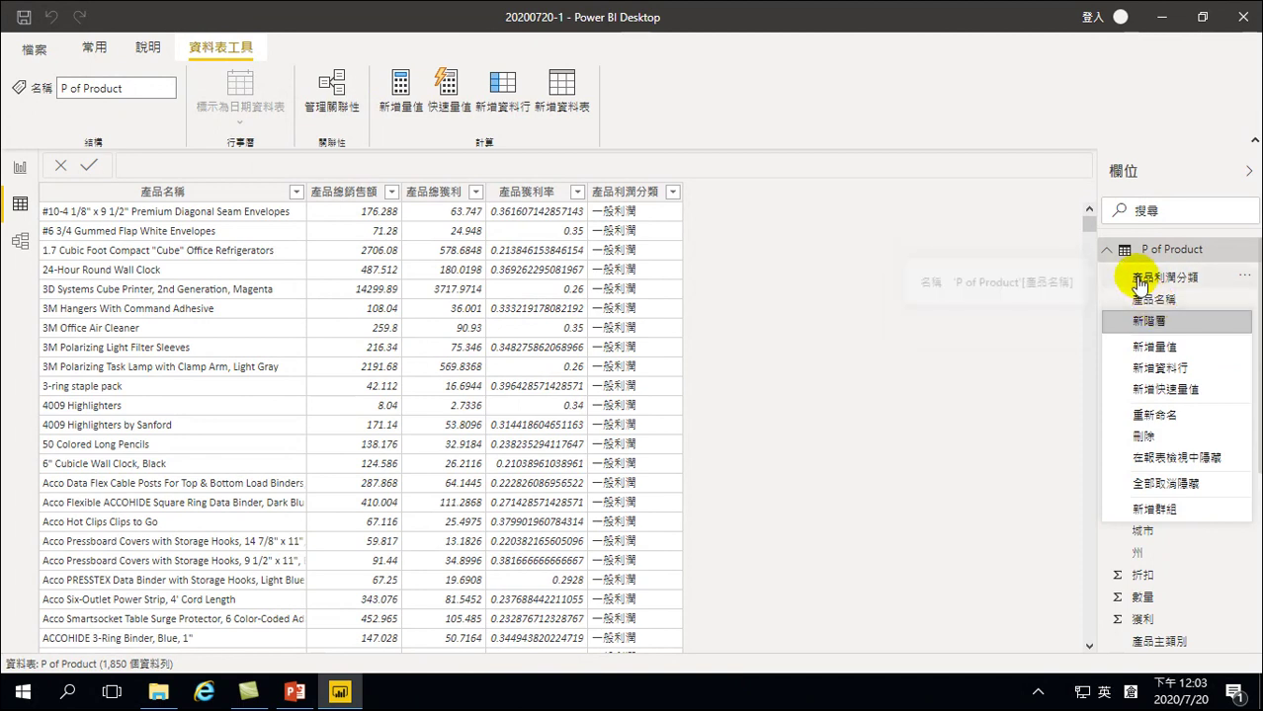
click(1105, 253)
click(1167, 249)
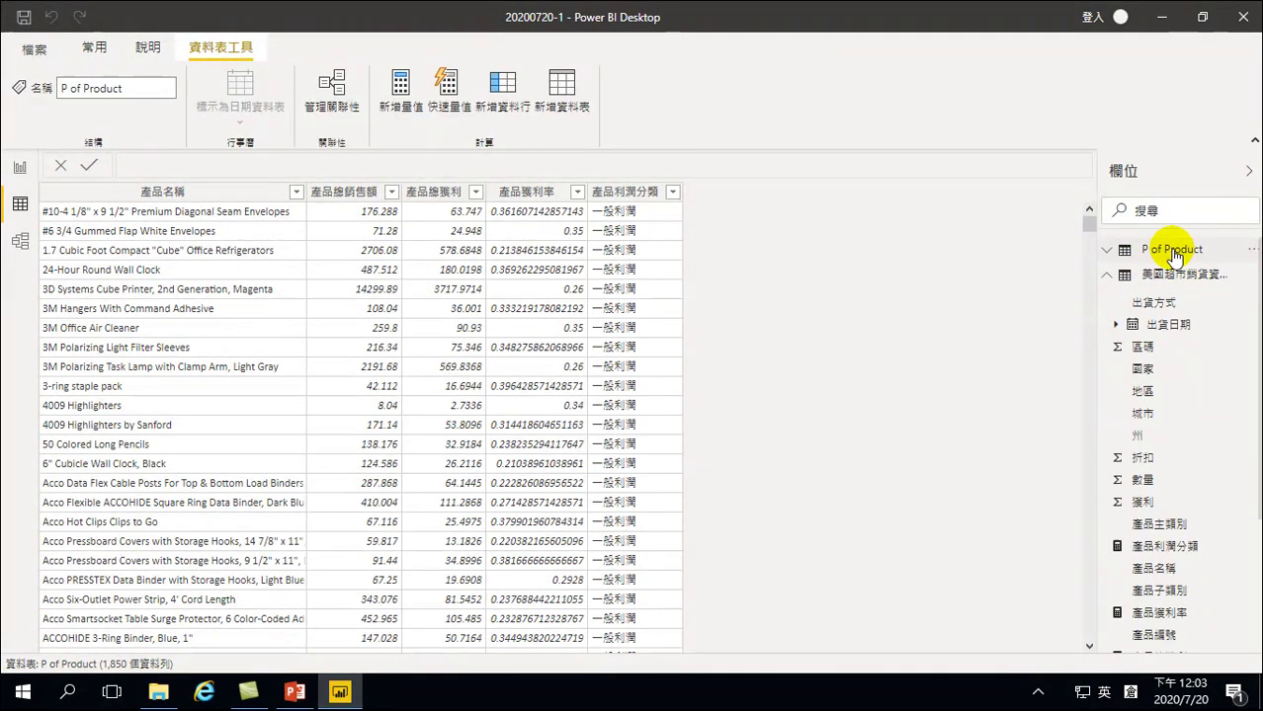
click(1107, 252)
click(1107, 252)
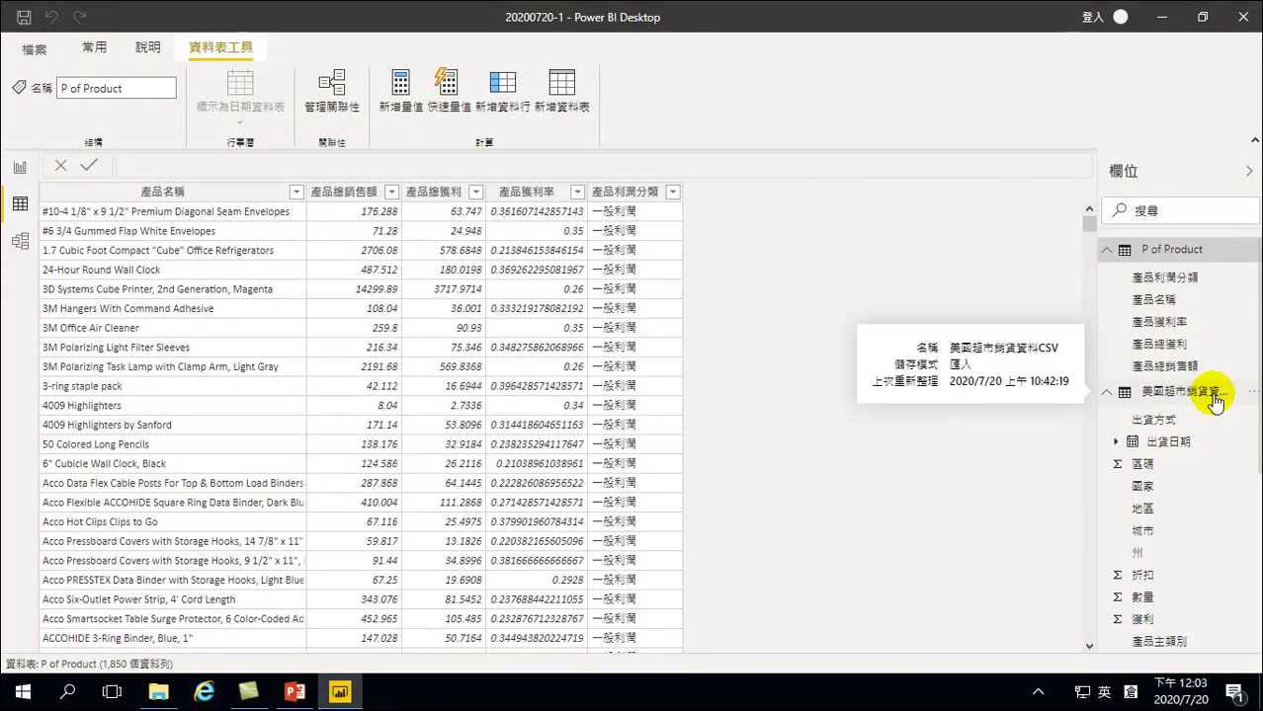
right_click(1139, 524)
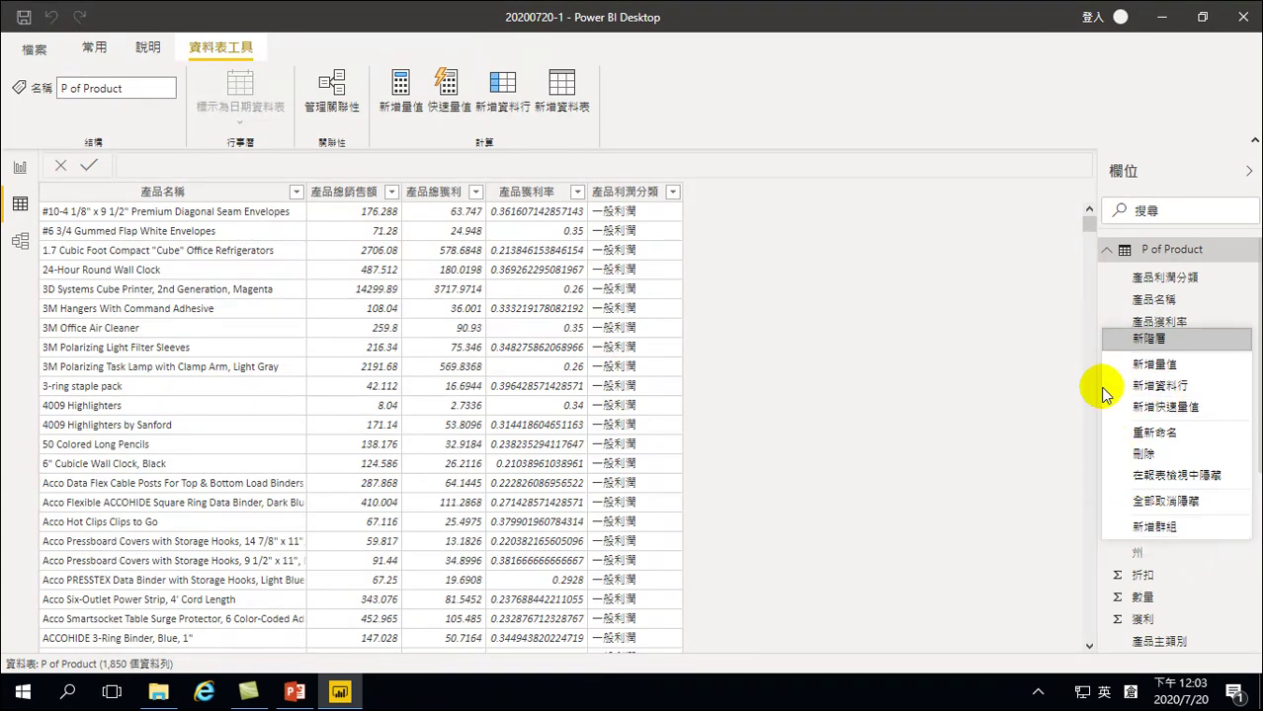
Add a new sales-table column named 產品利潤分類2 and start its formula with RE
click(1169, 390)
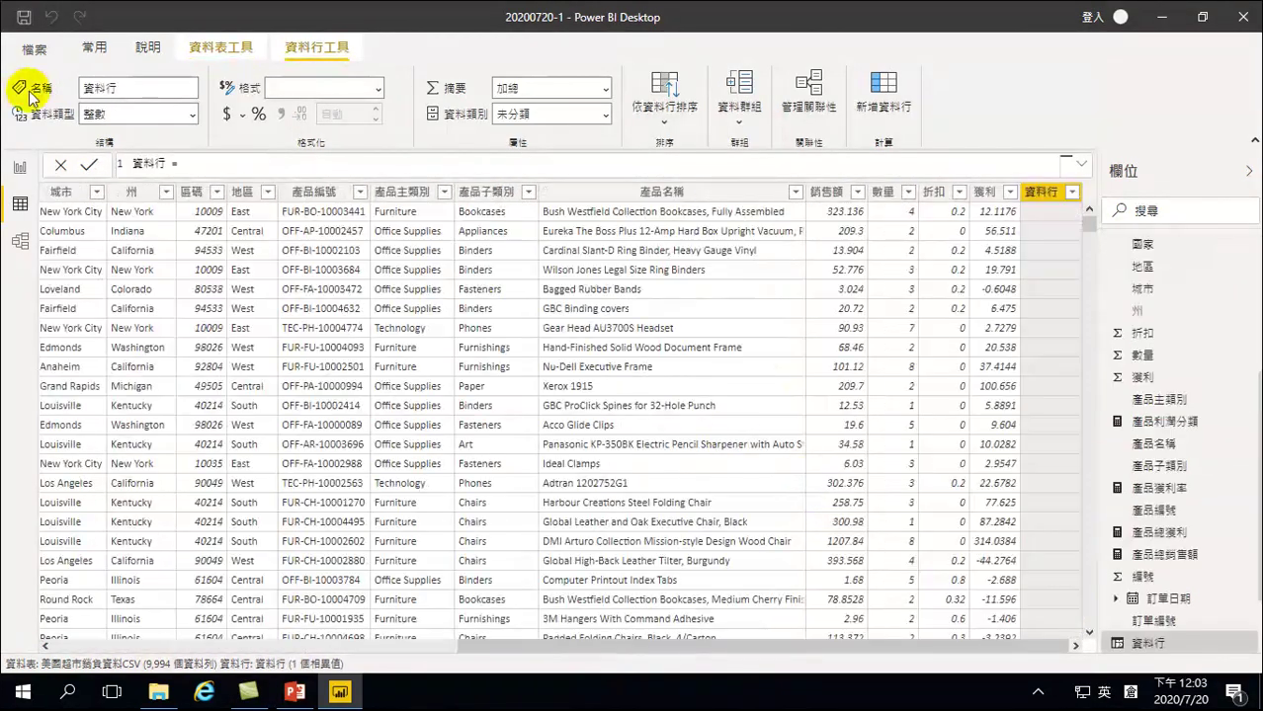
key(BackSpace)
key(BackSpace)
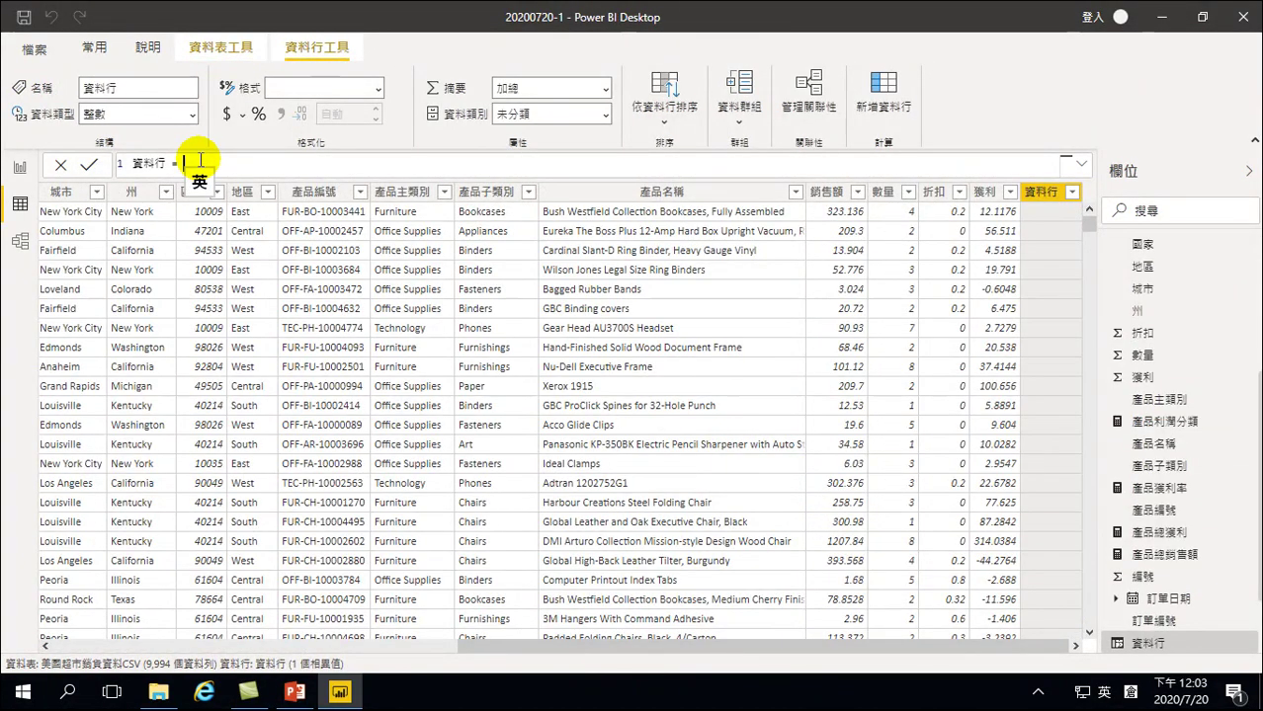
key(BackSpace)
key(BackSpace)
key(BackSpace)
key(BackSpace)
text(=)
key(shift)
text(yhhq rrr hdln elsg csh fkmbc)
key(shift)
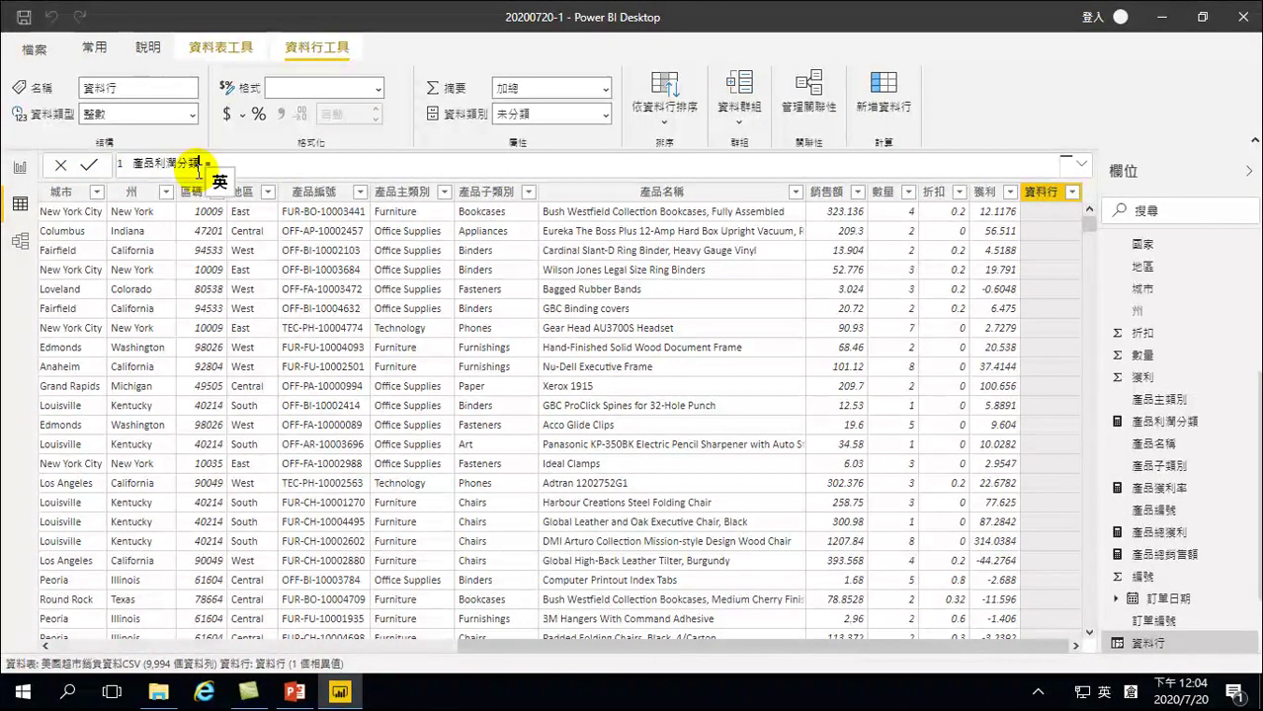
text(2 =)
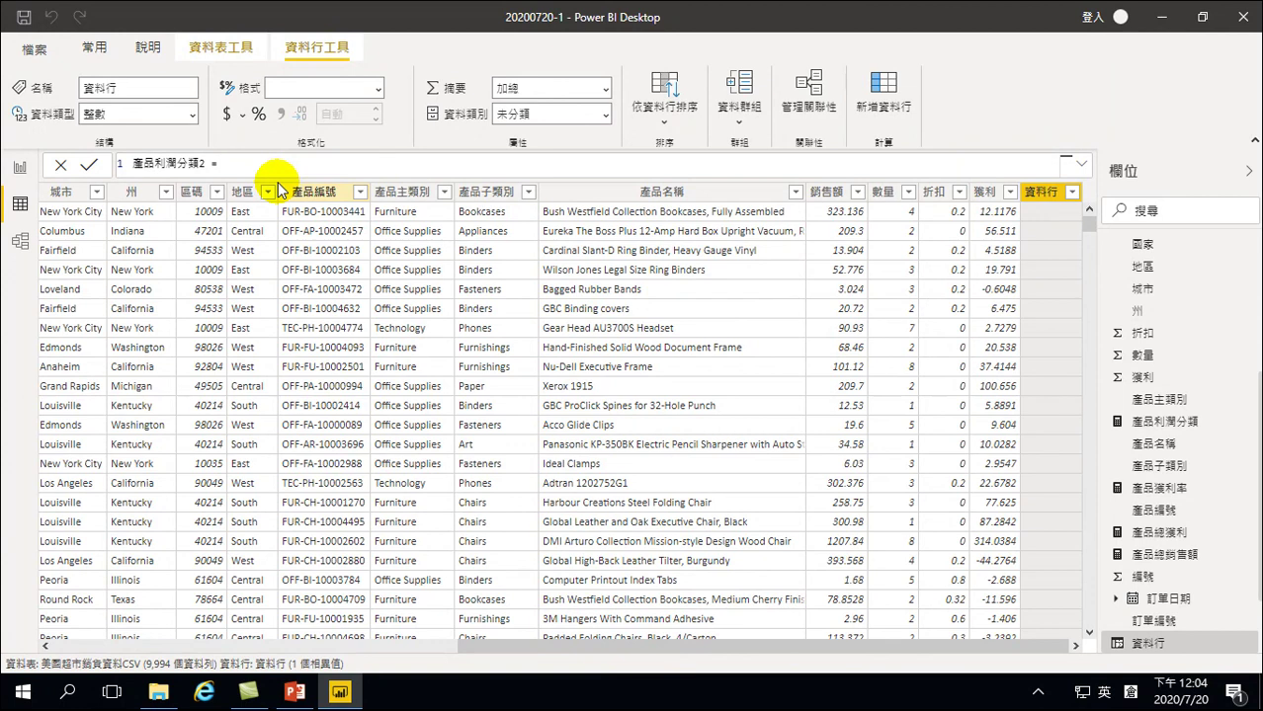
text(re)
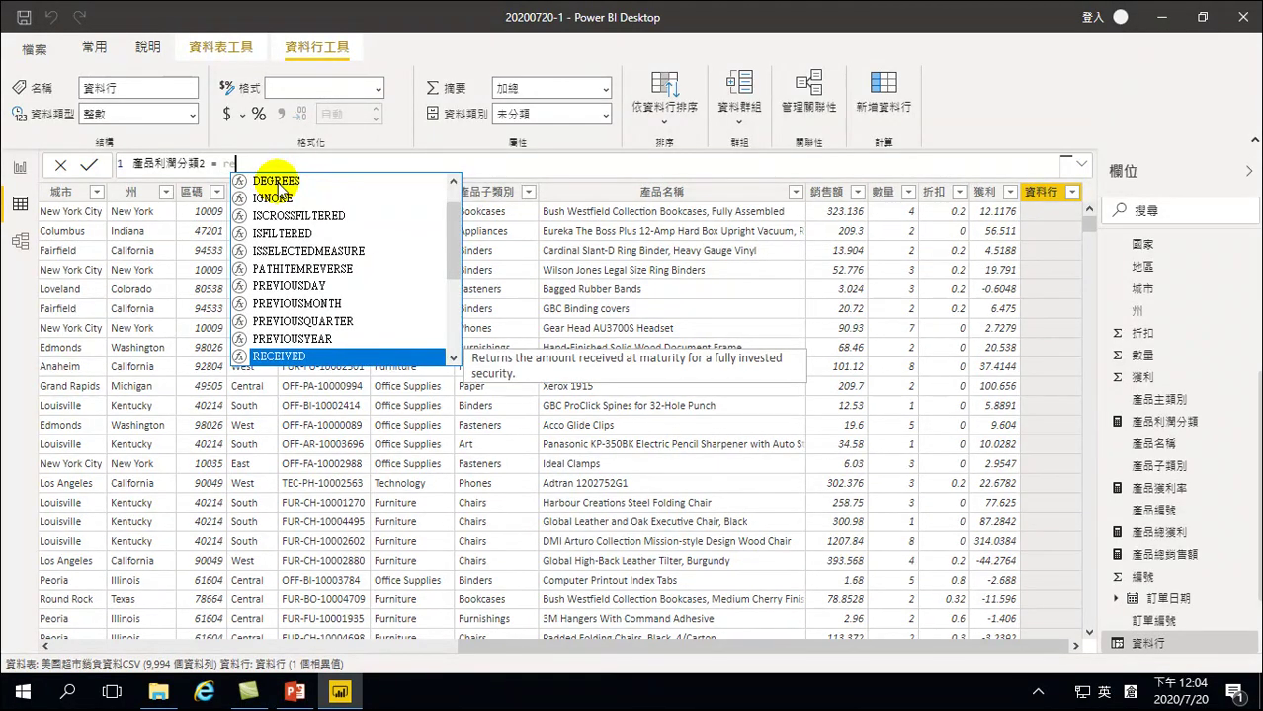
Finish the column formula as RELATED('P of Product'[產品利潤分類]) and commit it
key(Down)
key(Down)
key(Up)
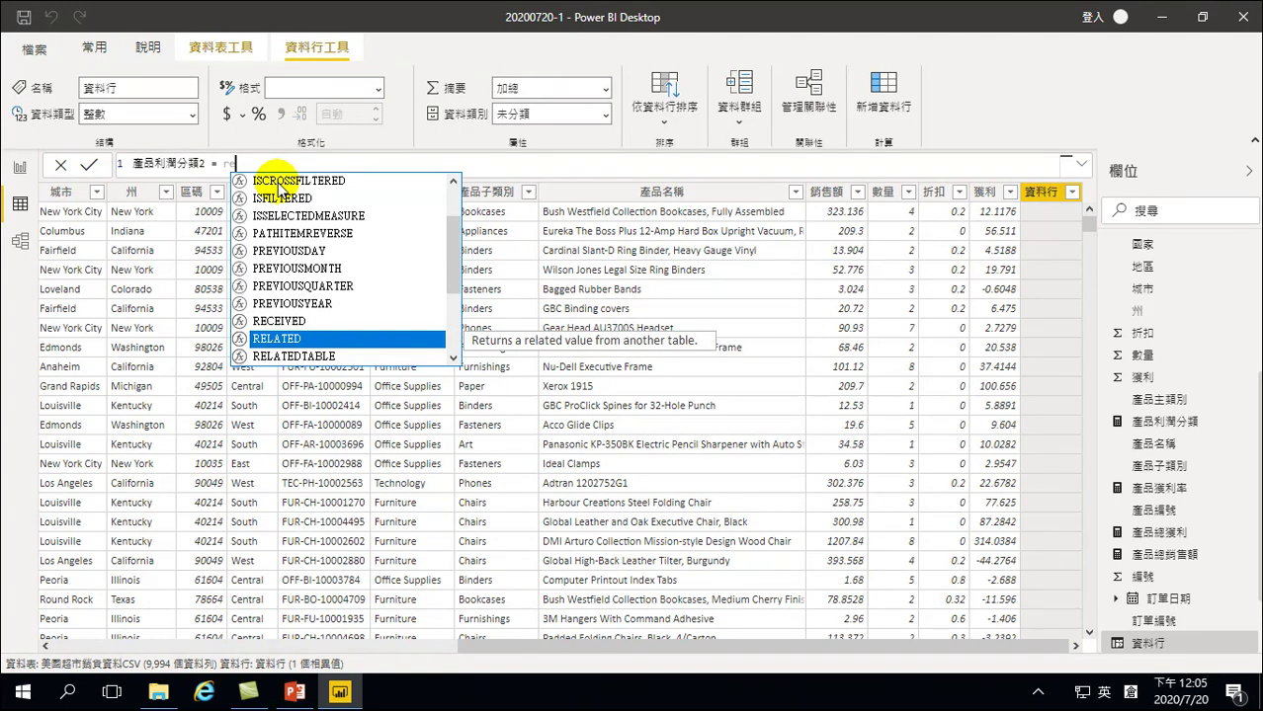
key(Tab)
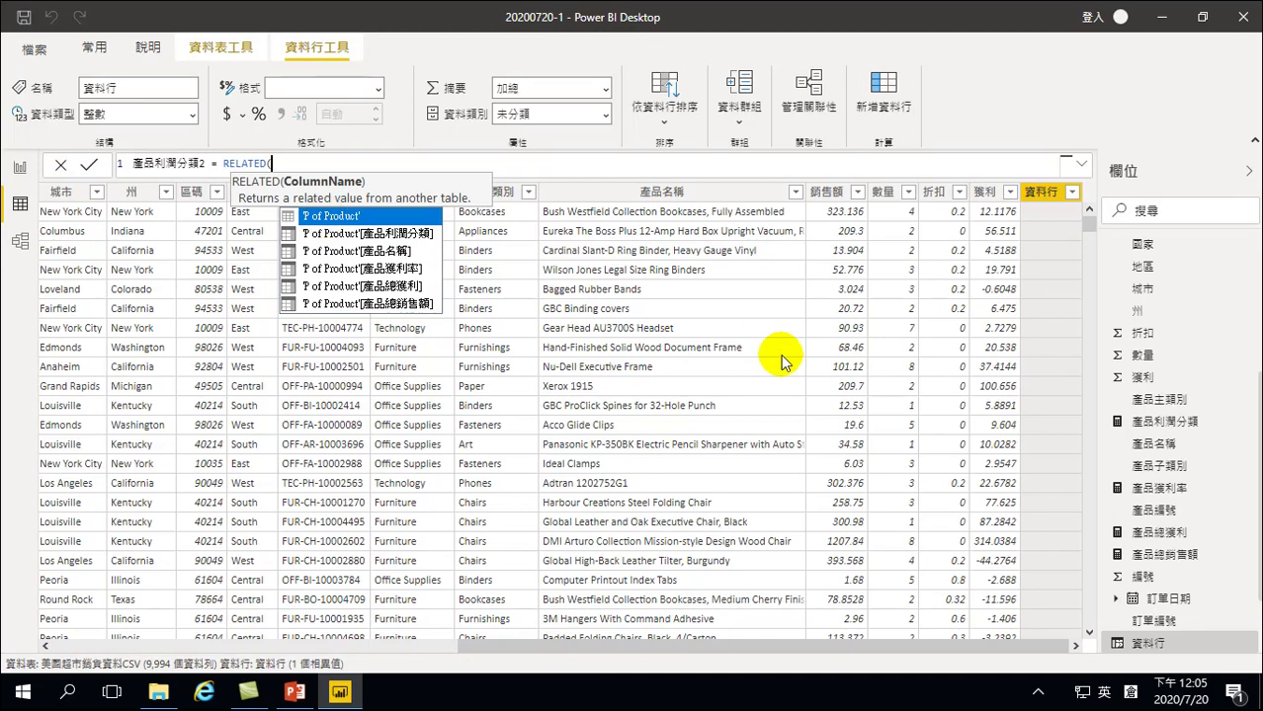
key(Down)
key(Down)
key(Down)
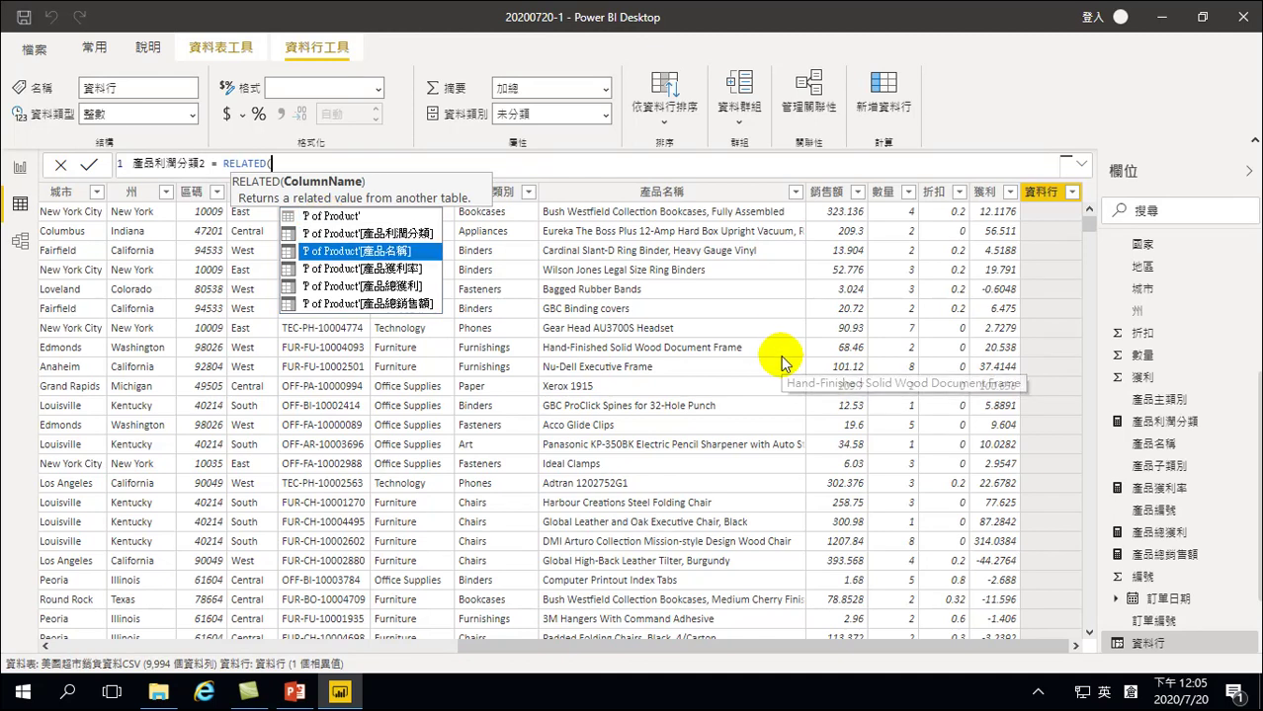
key(Up)
key(Up)
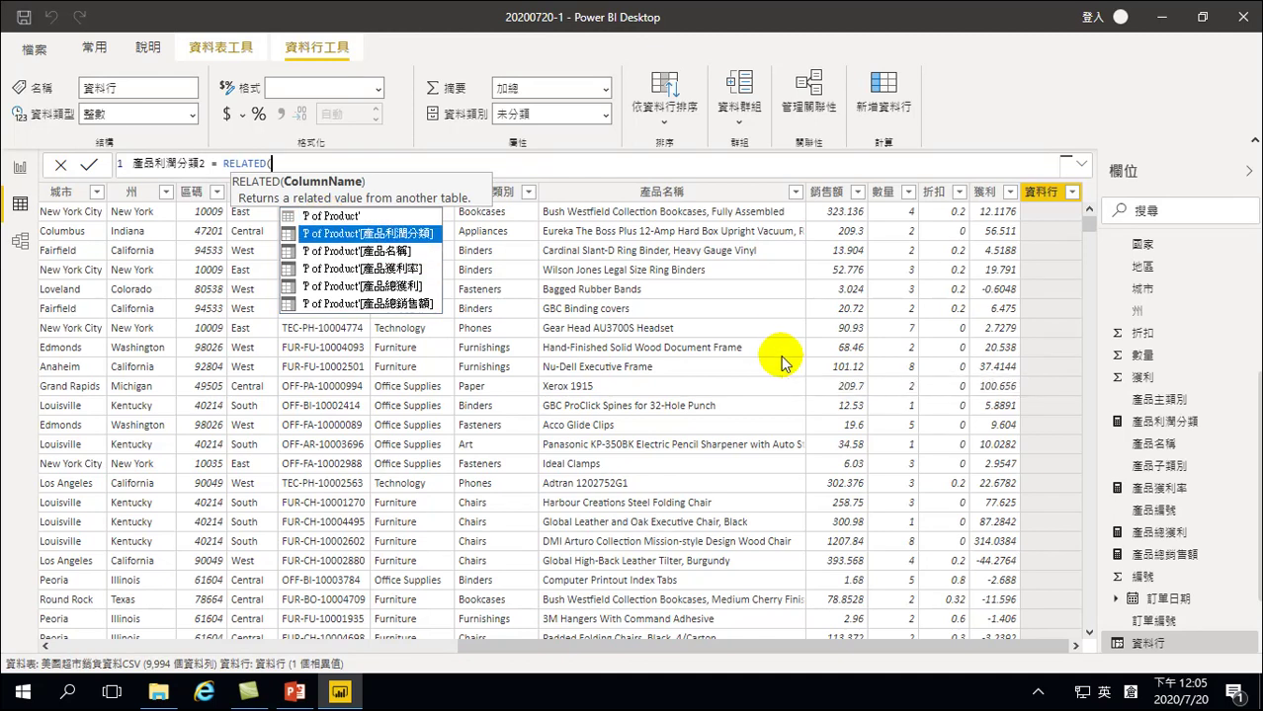
key(Tab)
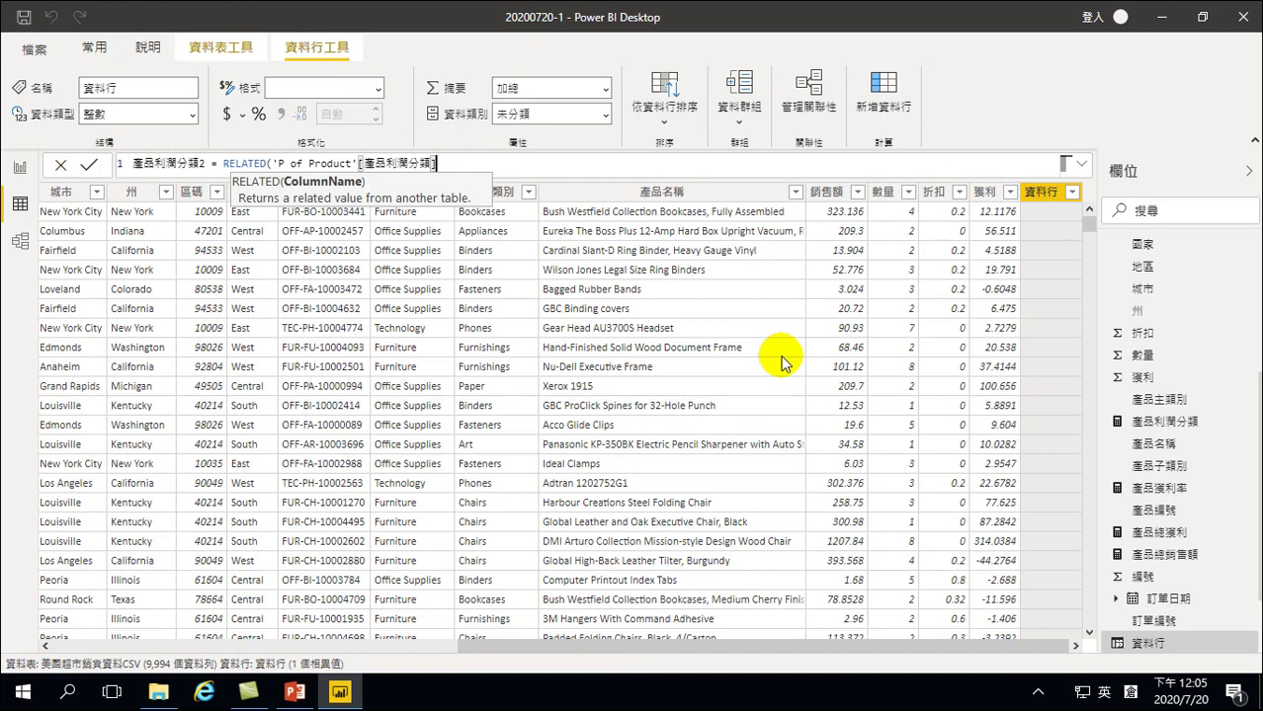
text())
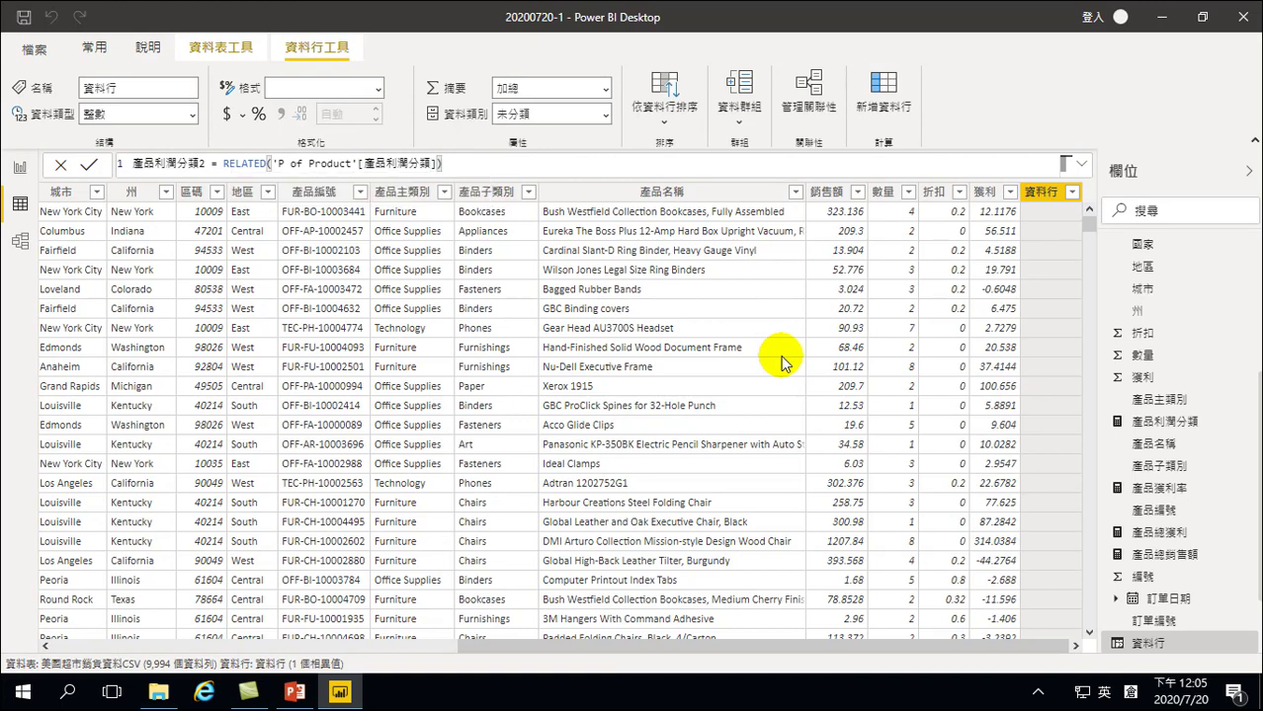
key(Return)
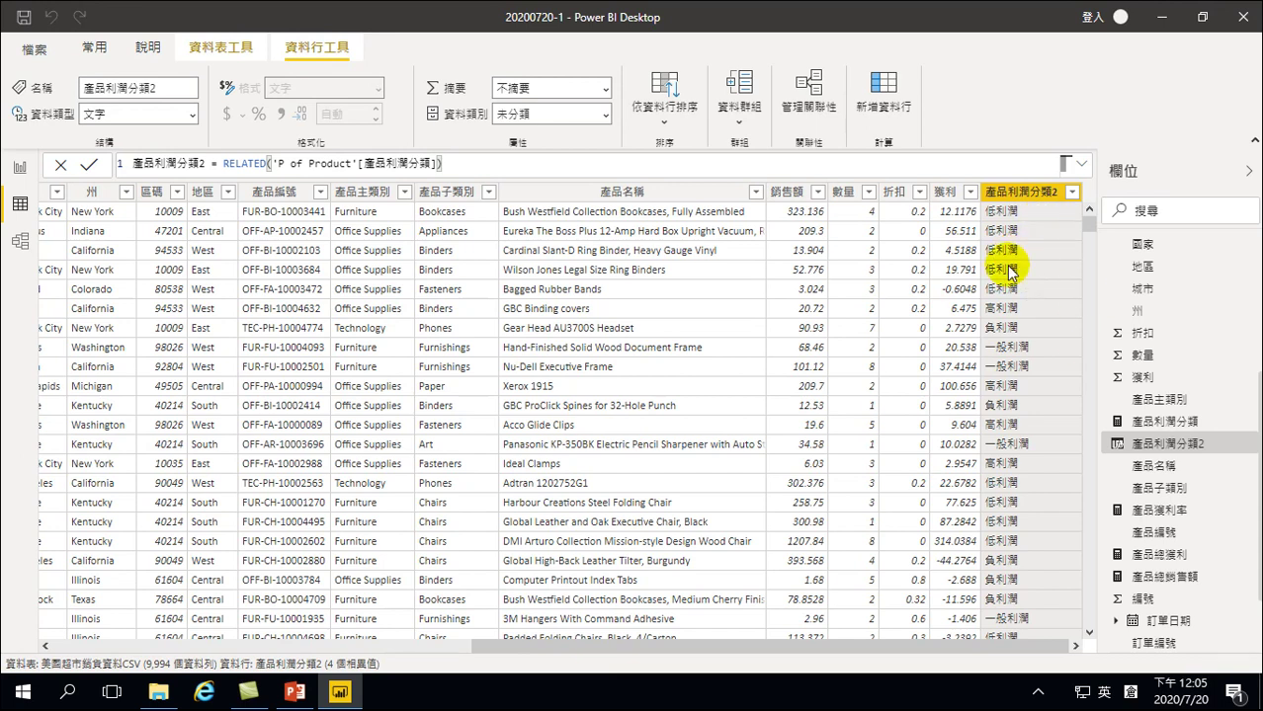
scroll(1175, 312, up, 5)
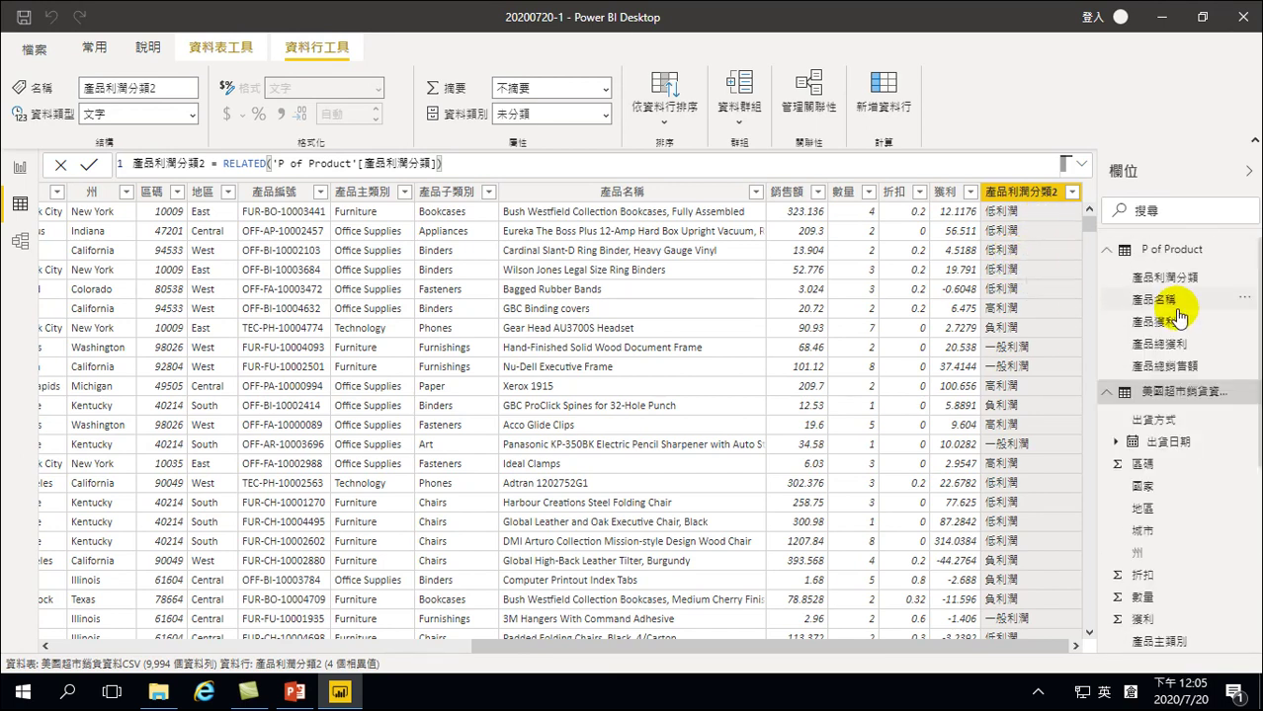
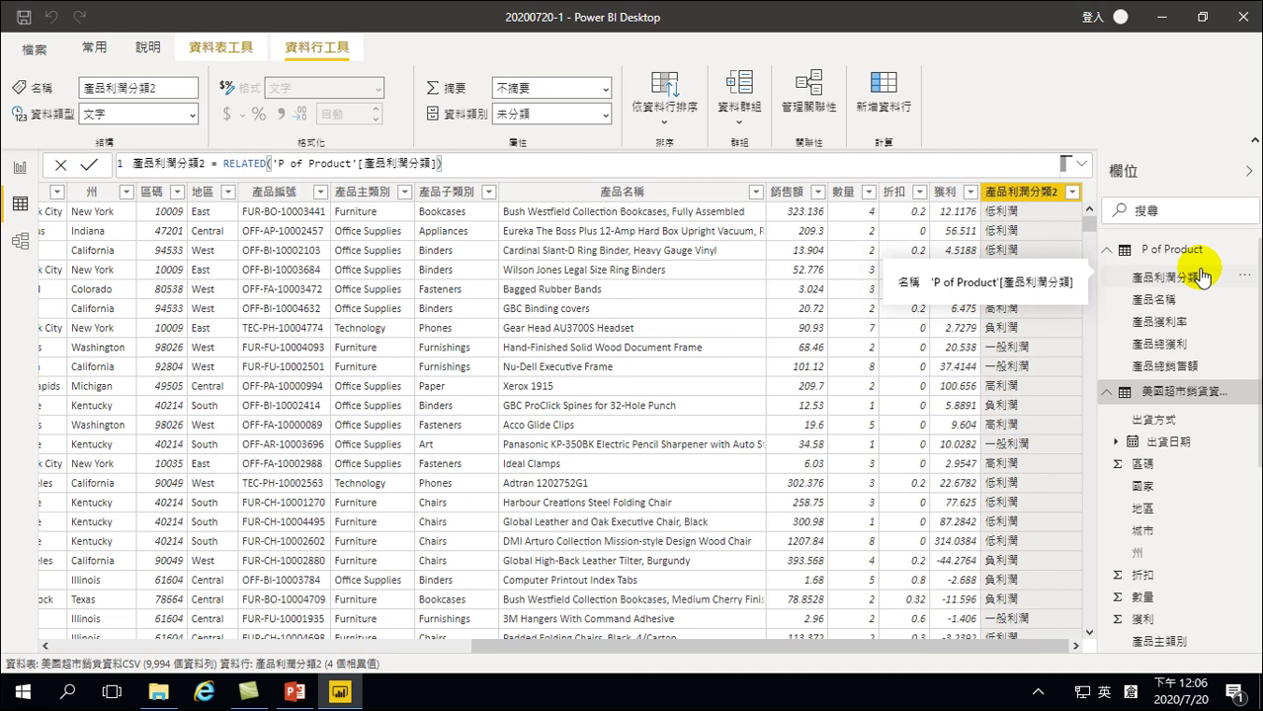
Switch to the report canvas, check page 1, return to 第2頁 and show the 常用 ribbon
click(17, 169)
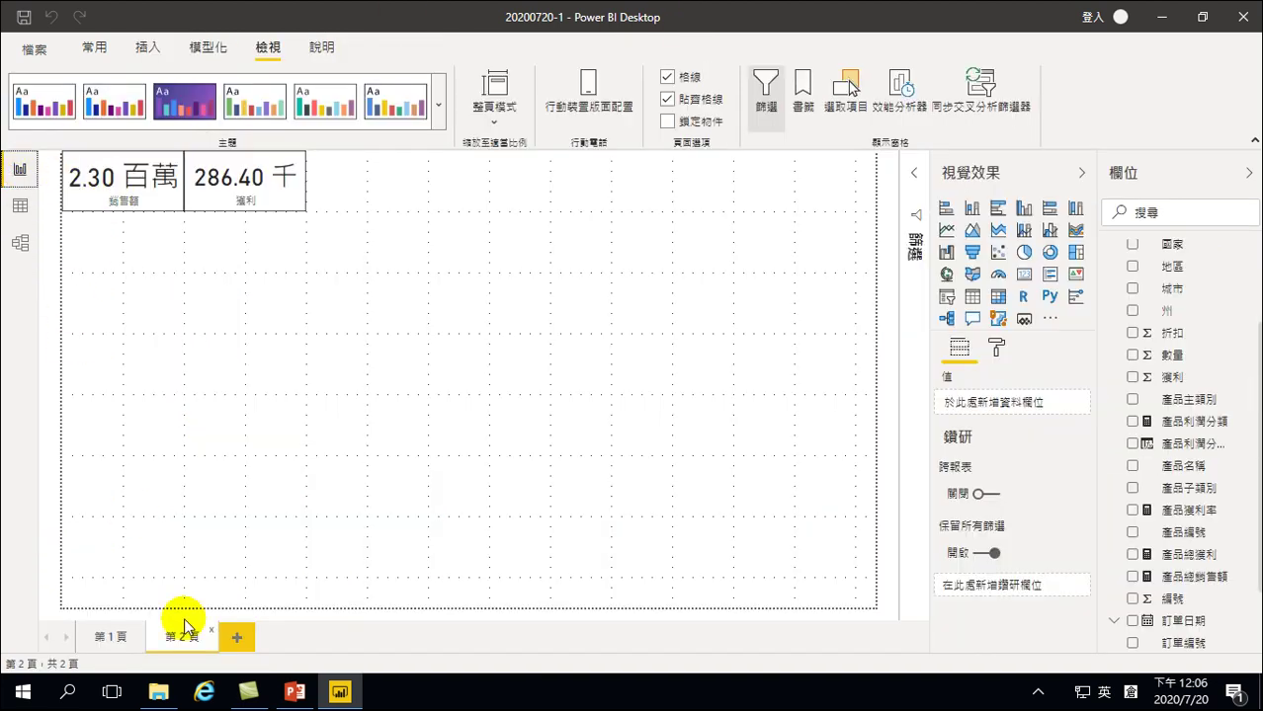
click(118, 638)
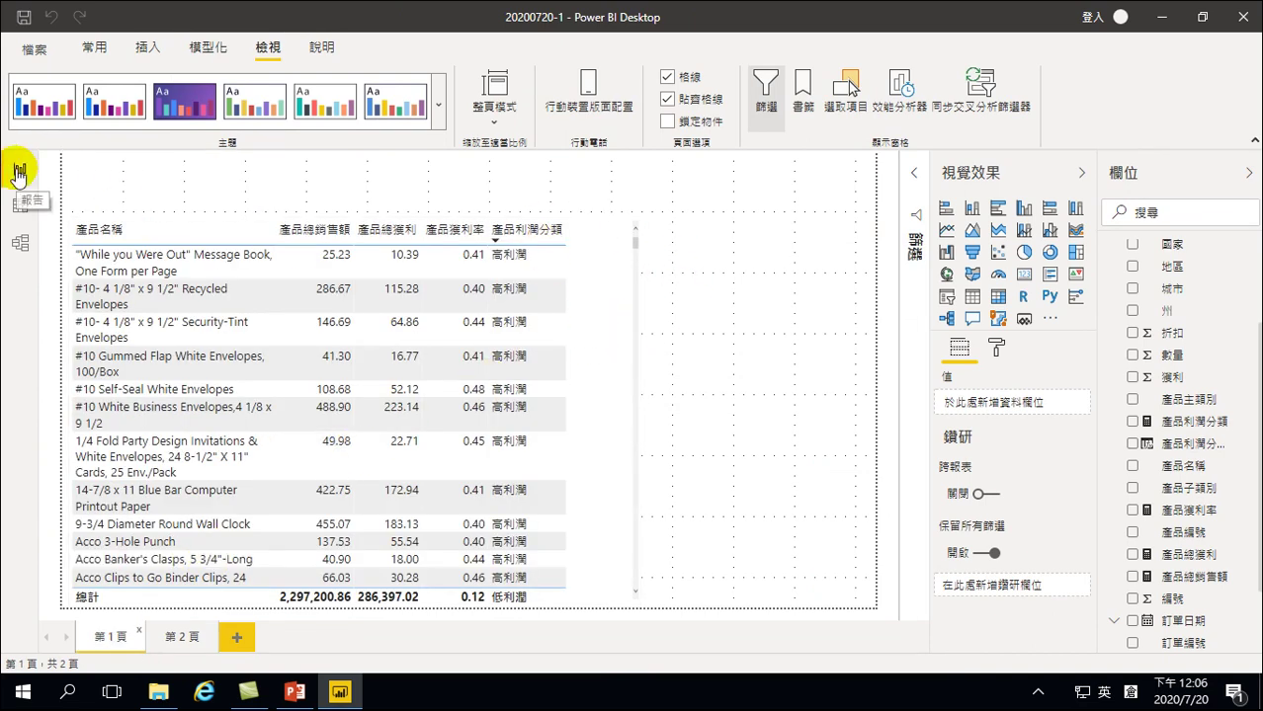
click(182, 640)
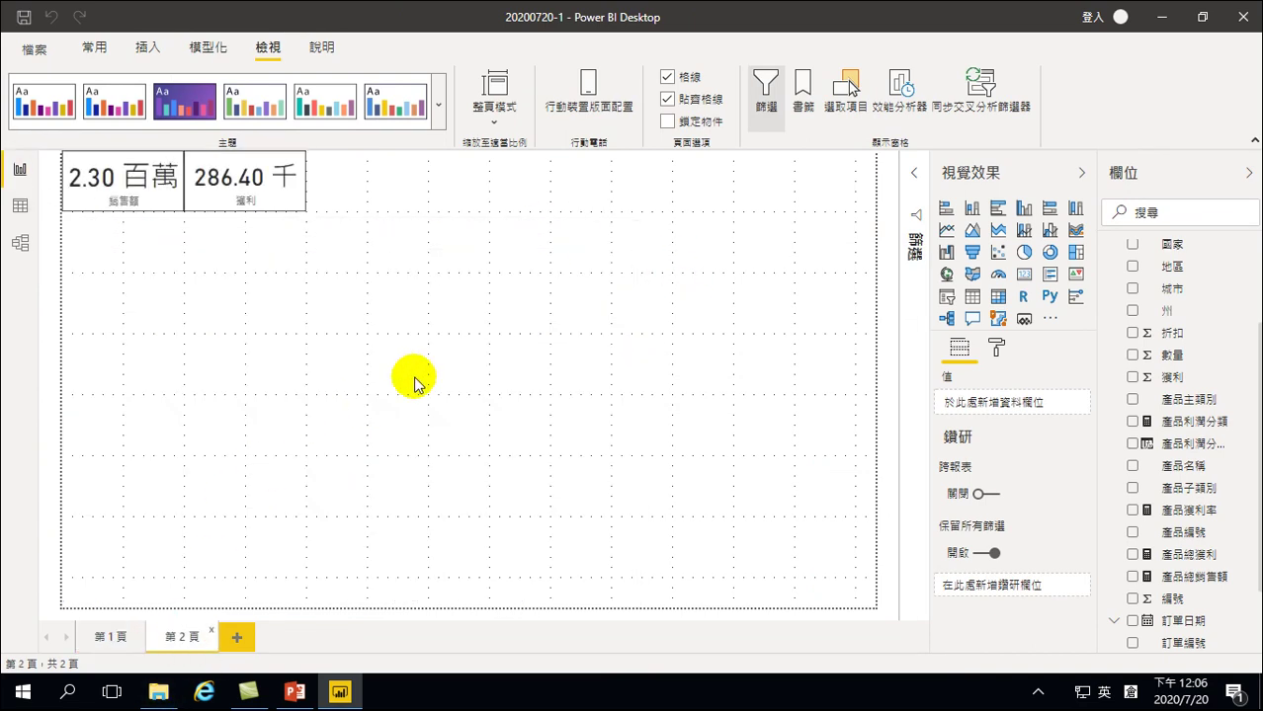
click(94, 48)
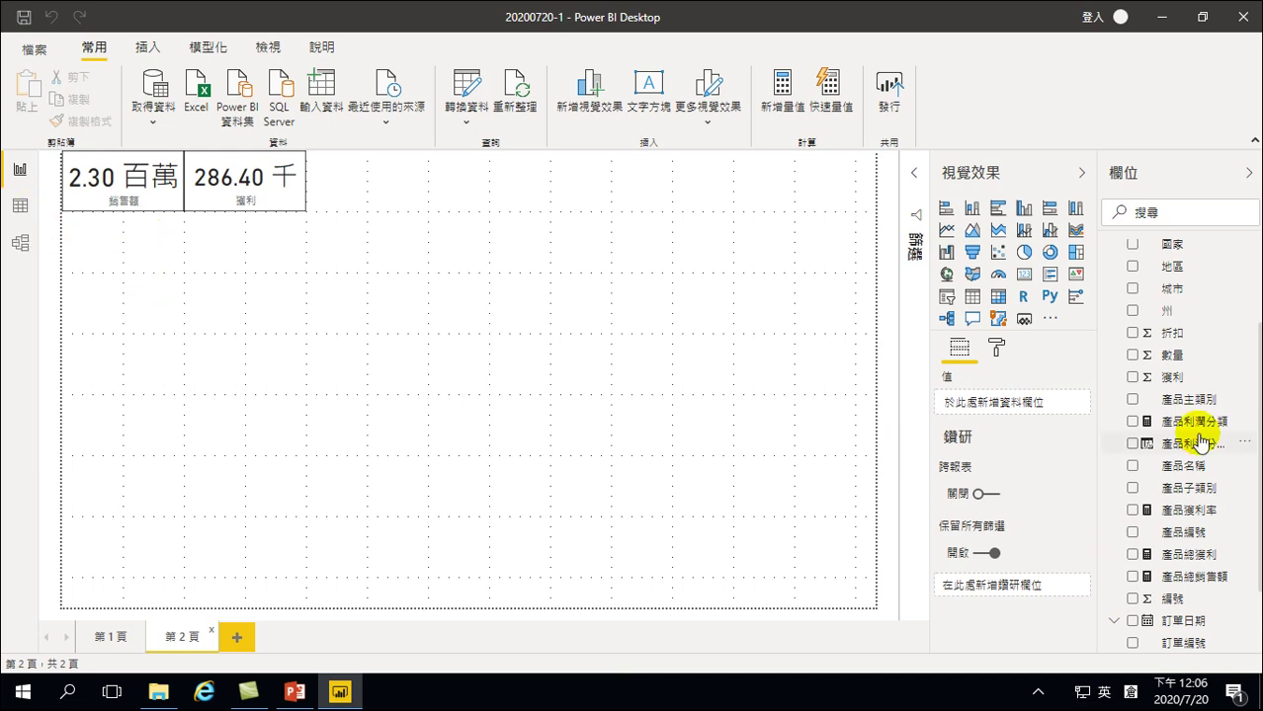
scroll(1178, 394, up, 3)
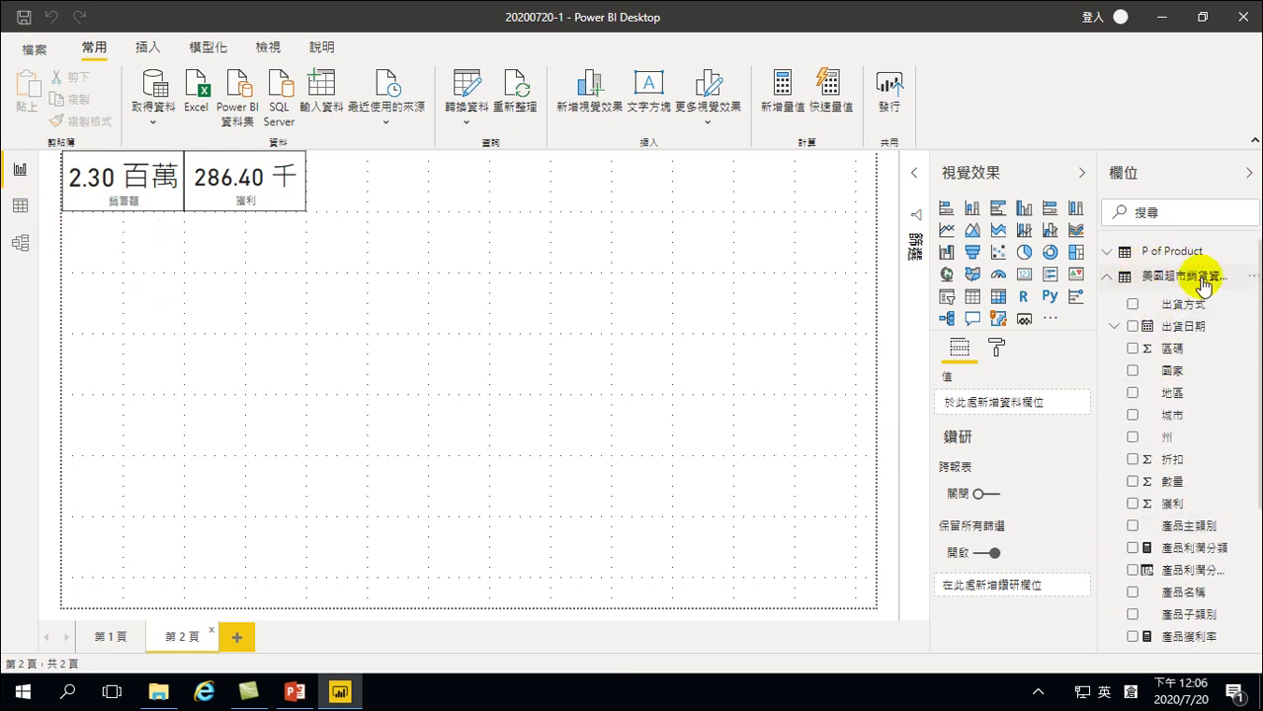
right_click(1179, 462)
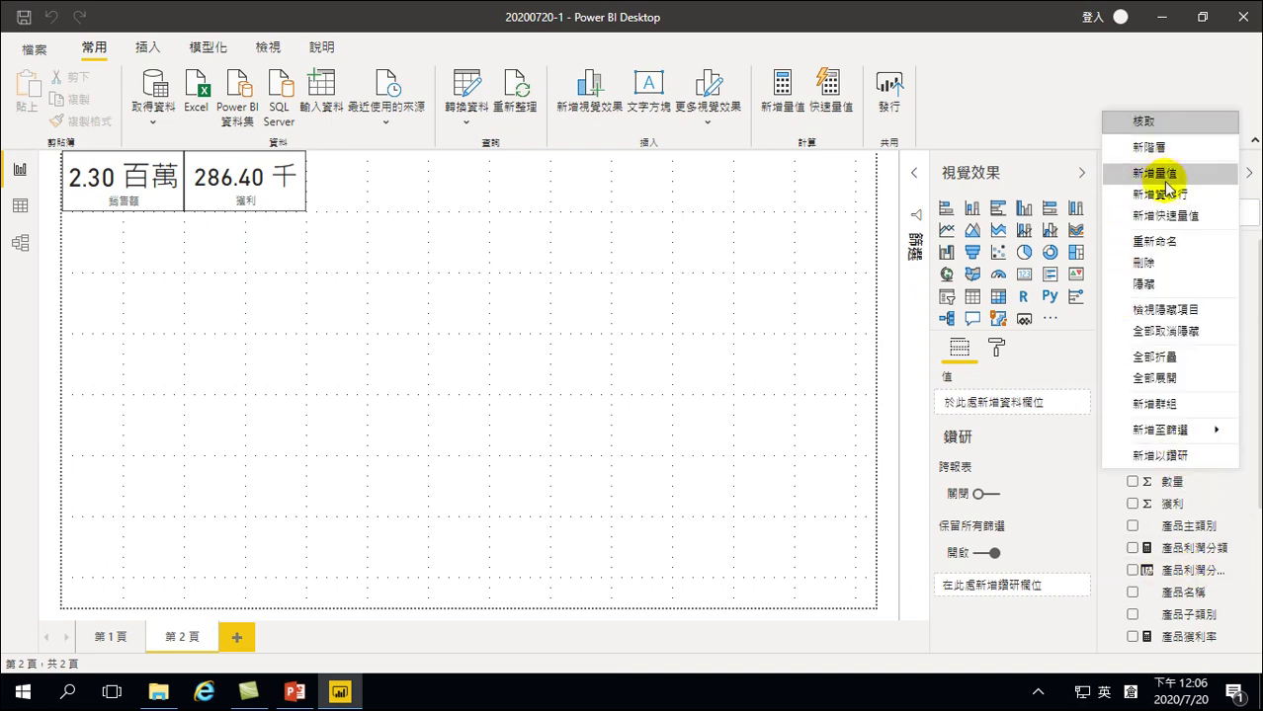
click(580, 375)
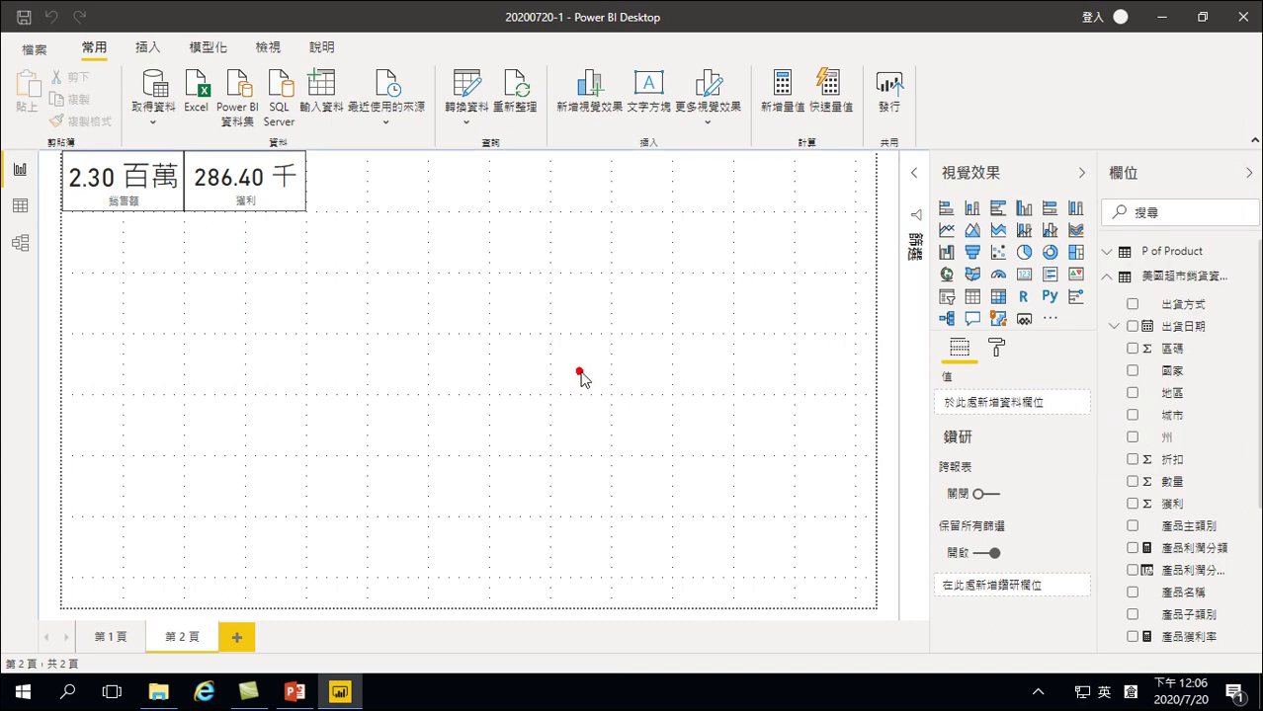
right_click(1173, 460)
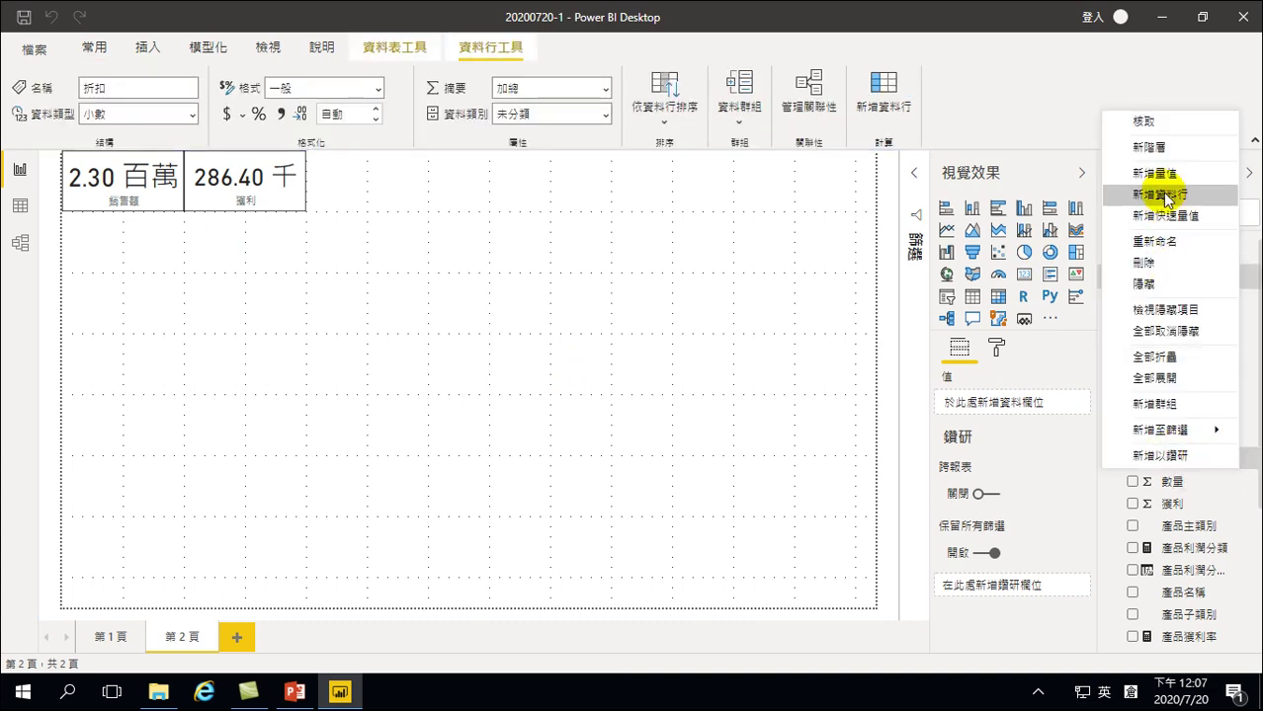
click(1197, 556)
click(1193, 549)
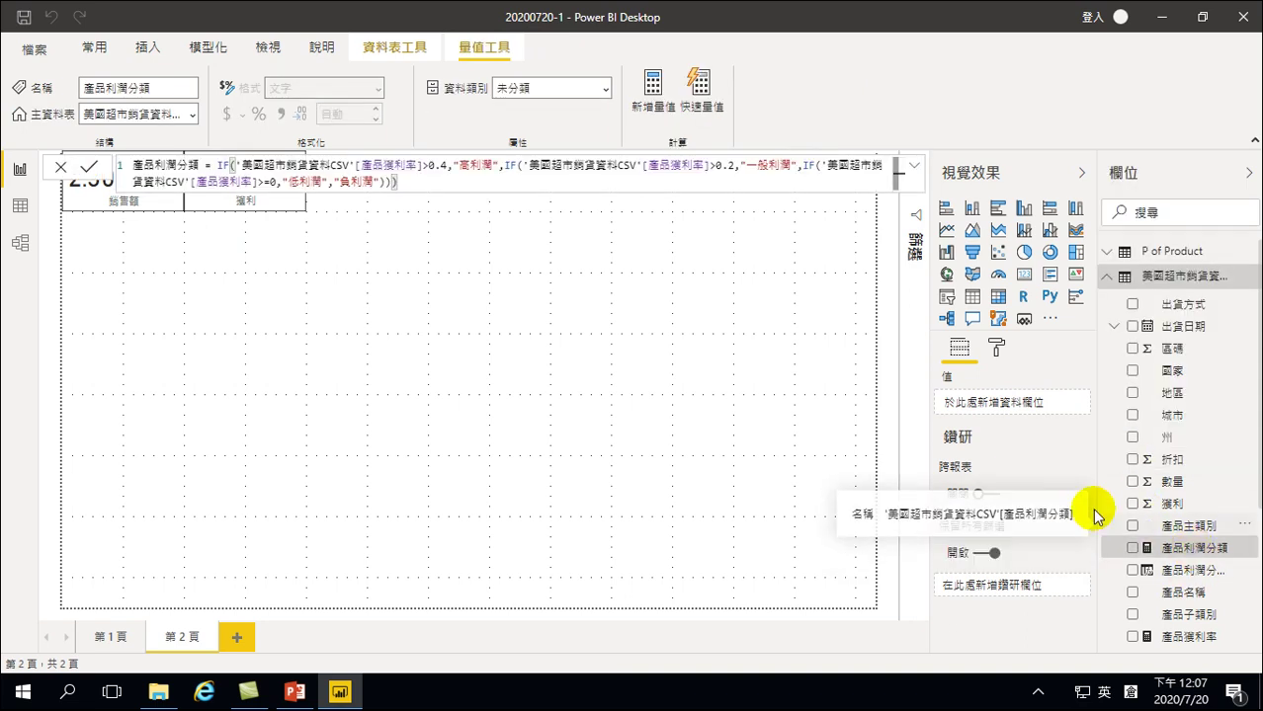
drag(1099, 496, 1037, 506)
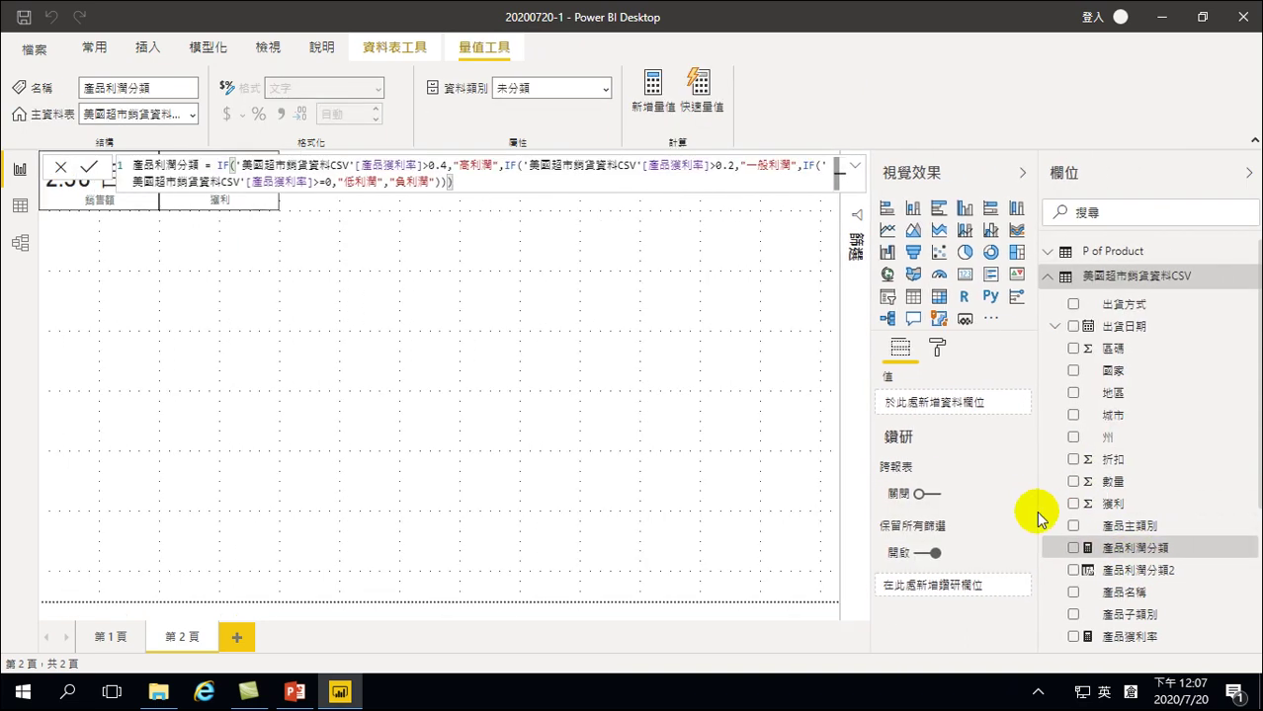
click(1097, 569)
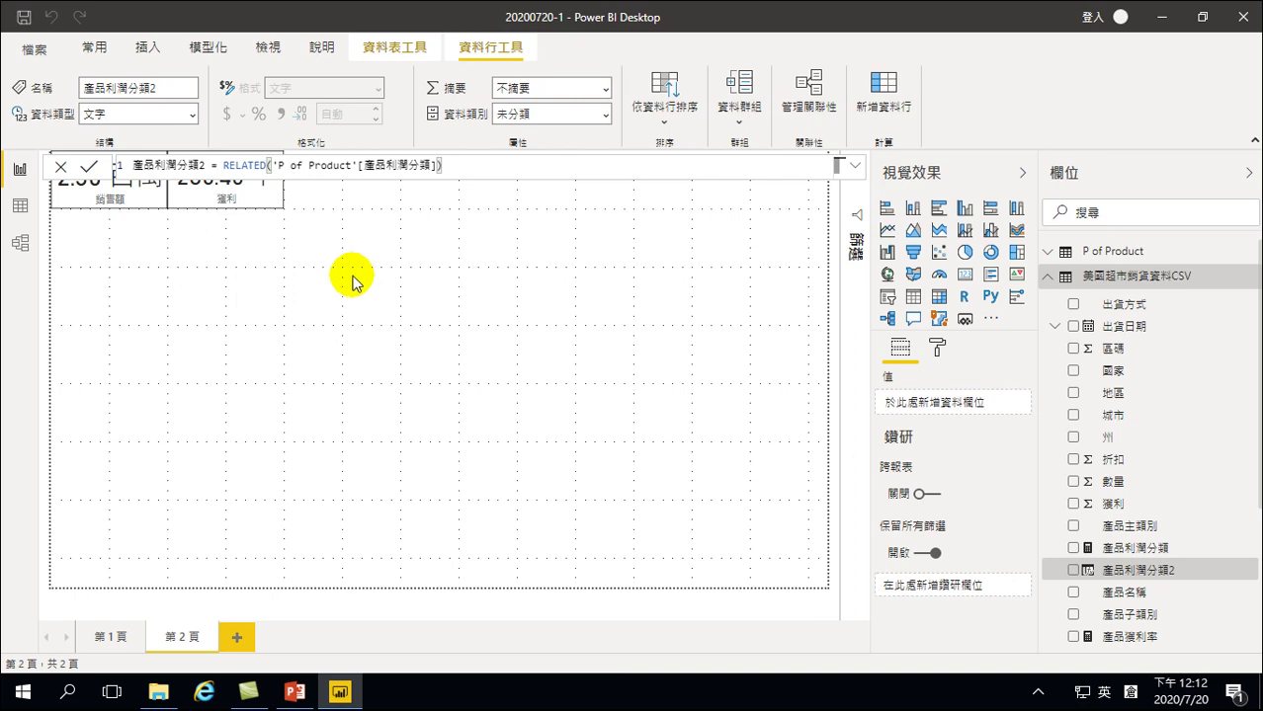
click(189, 271)
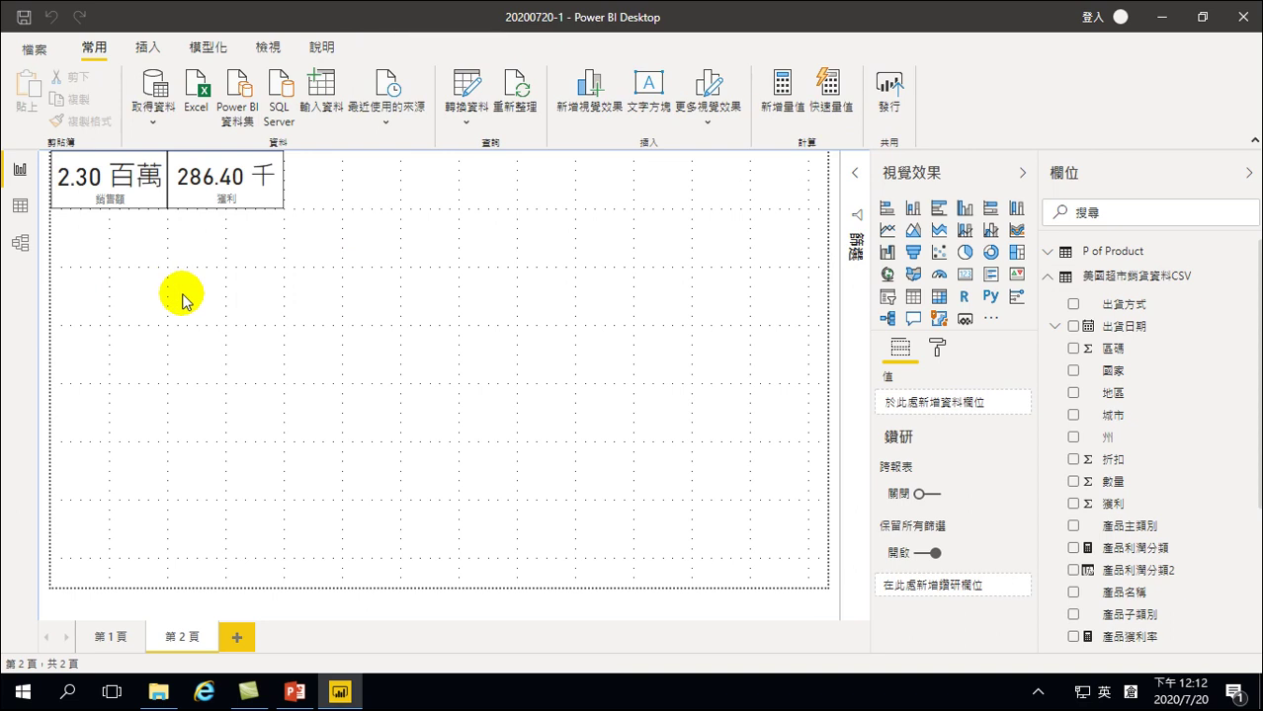
Place a fresh empty pie chart on page 2 beneath the 銷售額 and 獲利 cards
click(181, 275)
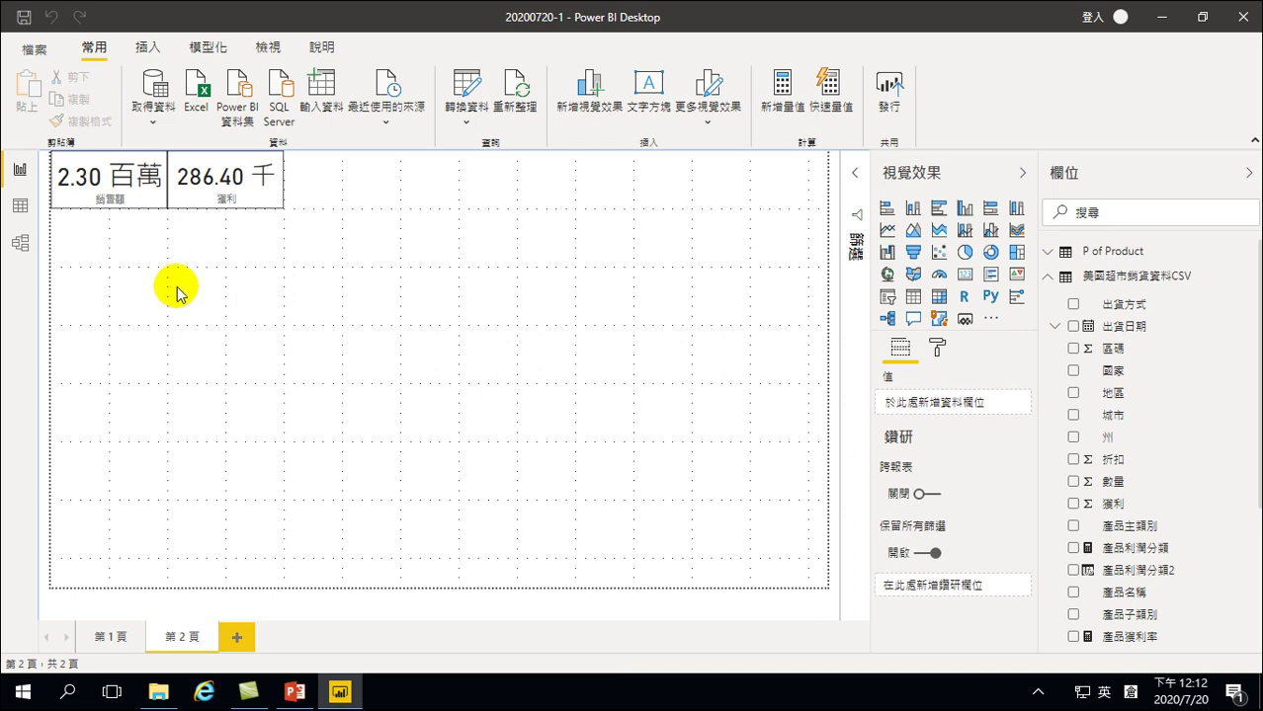
click(164, 275)
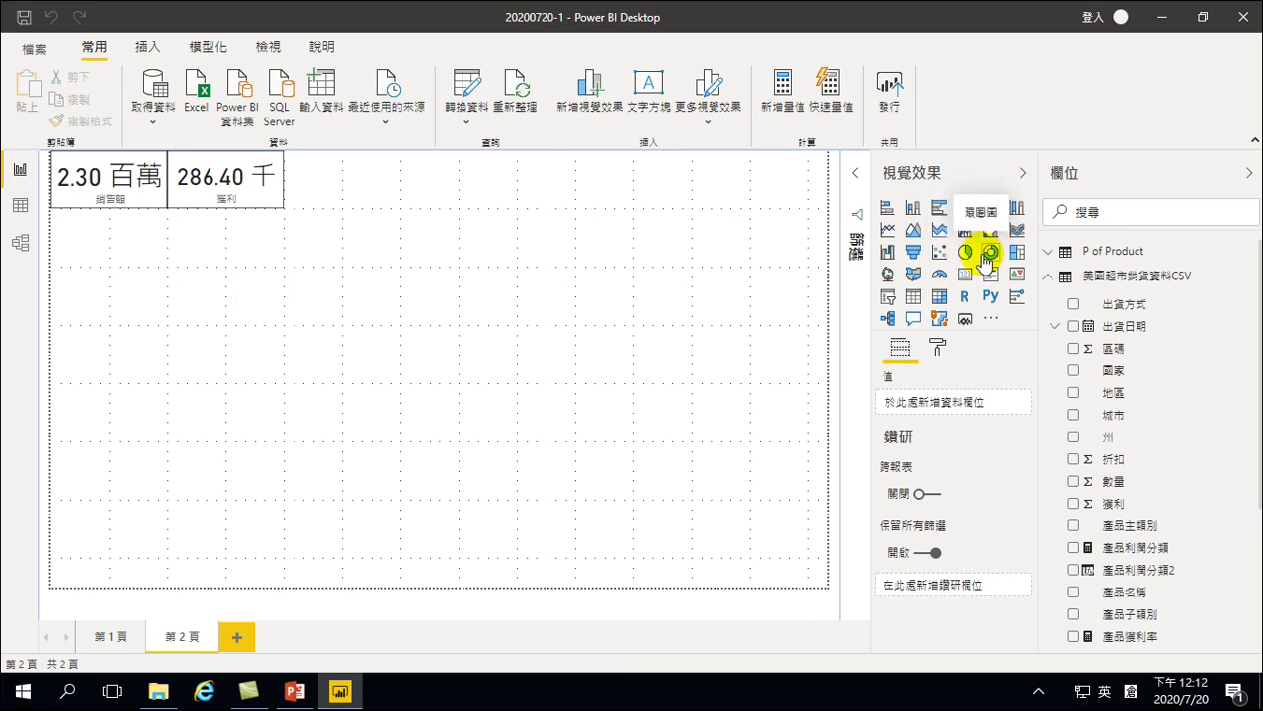
click(963, 254)
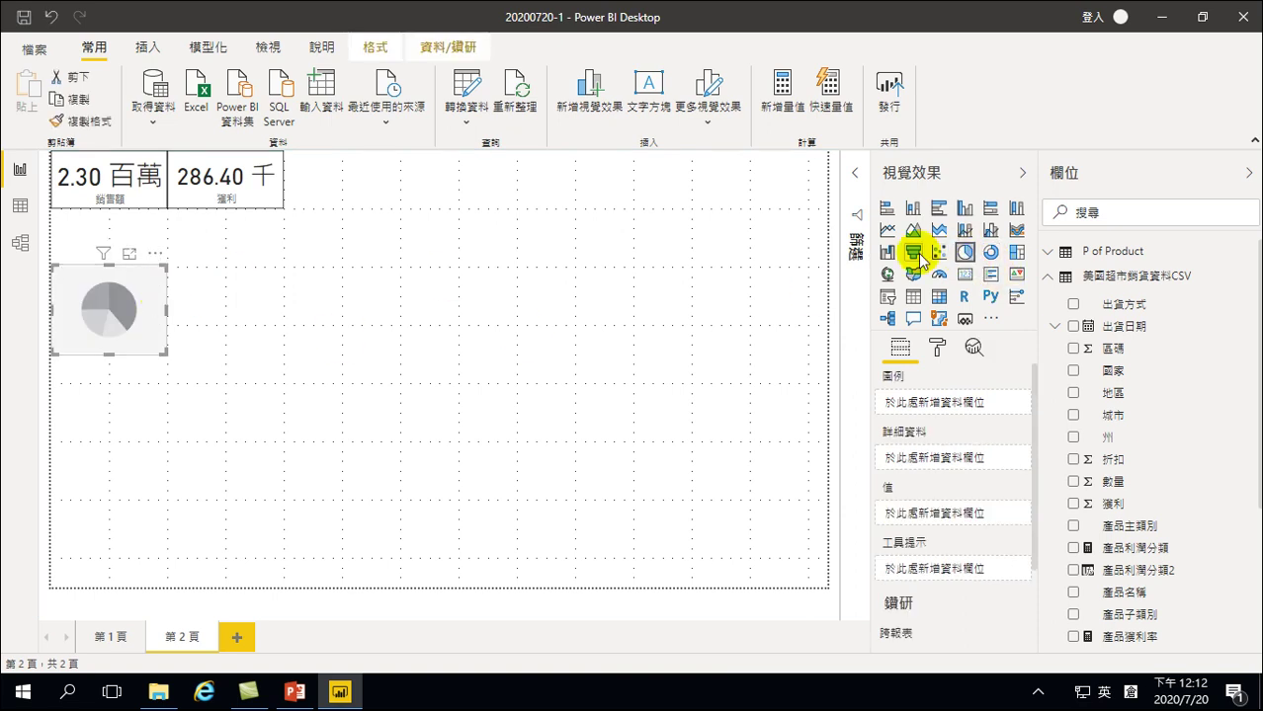
key(Delete)
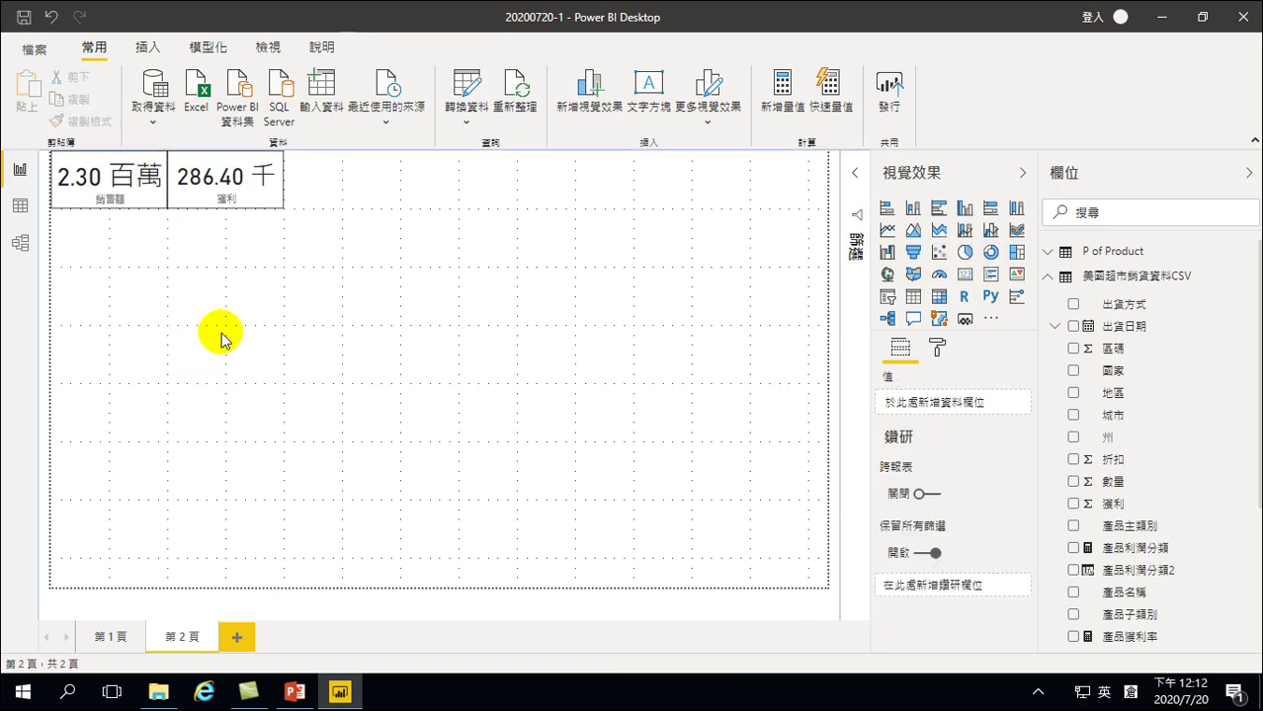
click(224, 175)
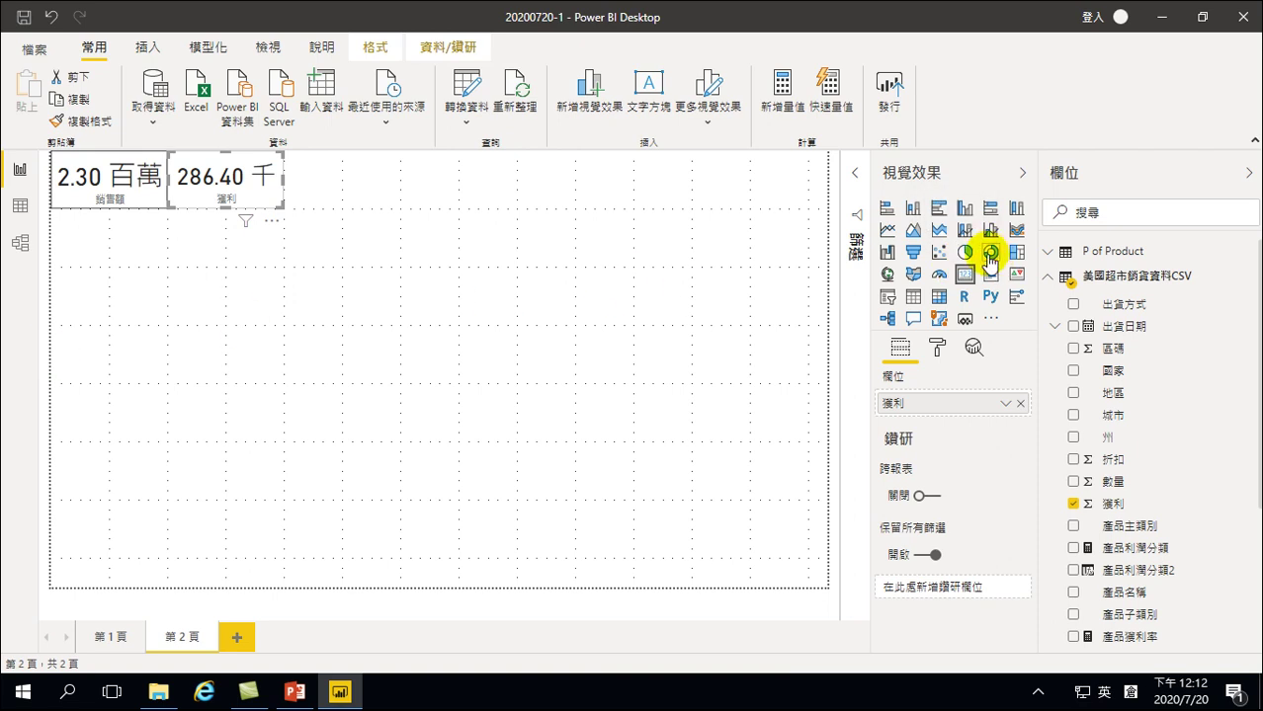
click(109, 264)
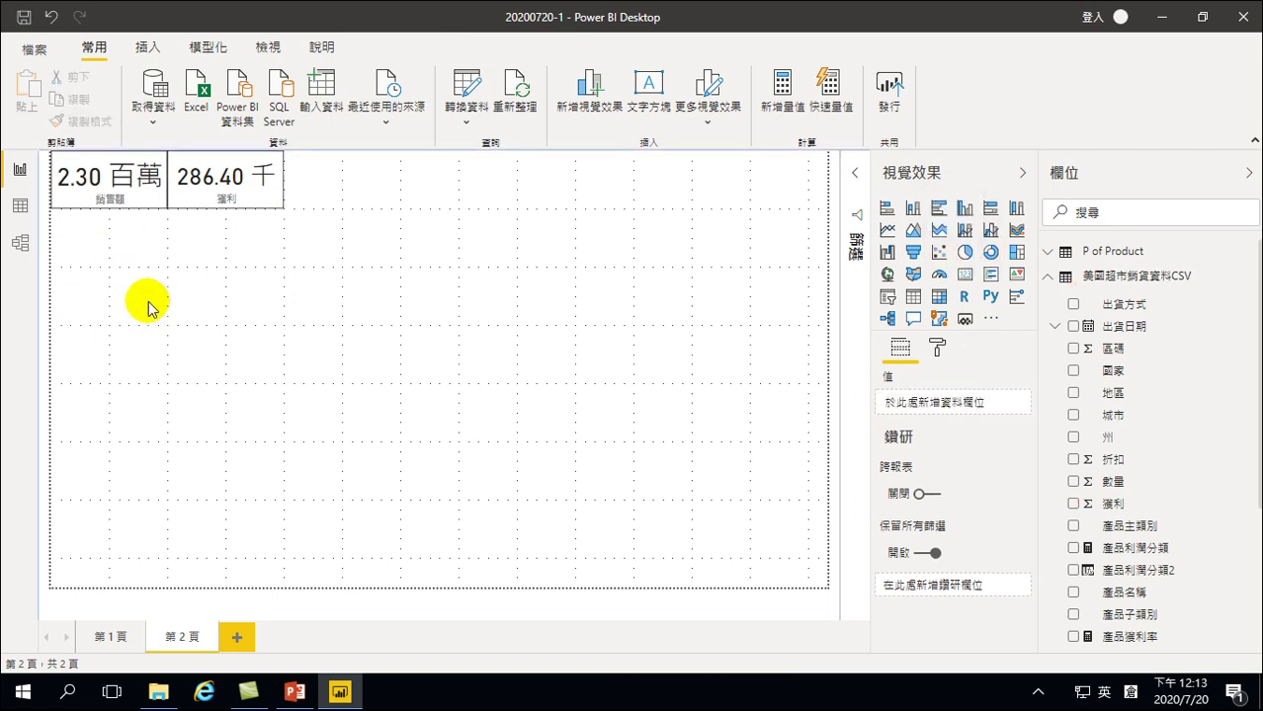
click(964, 252)
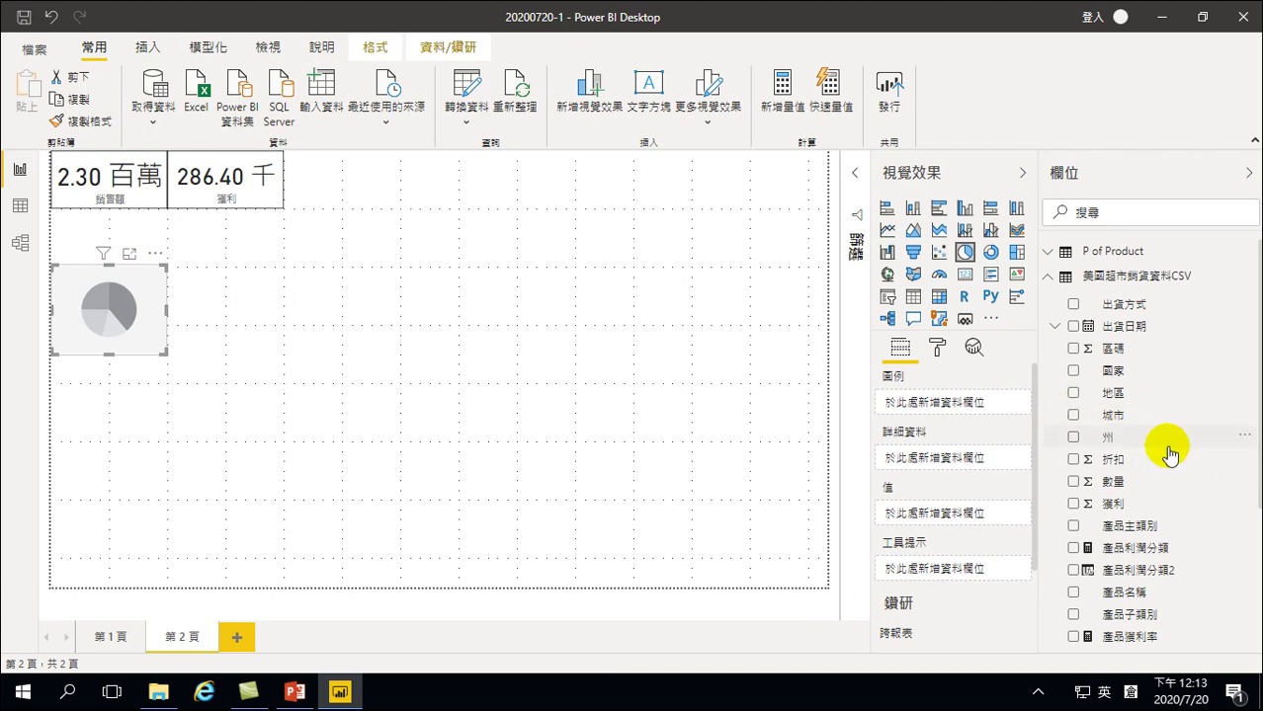
Add 產品利潤分類2 to the pie, widen it under the cards, and move the field into Values
scroll(1215, 484, down, 1)
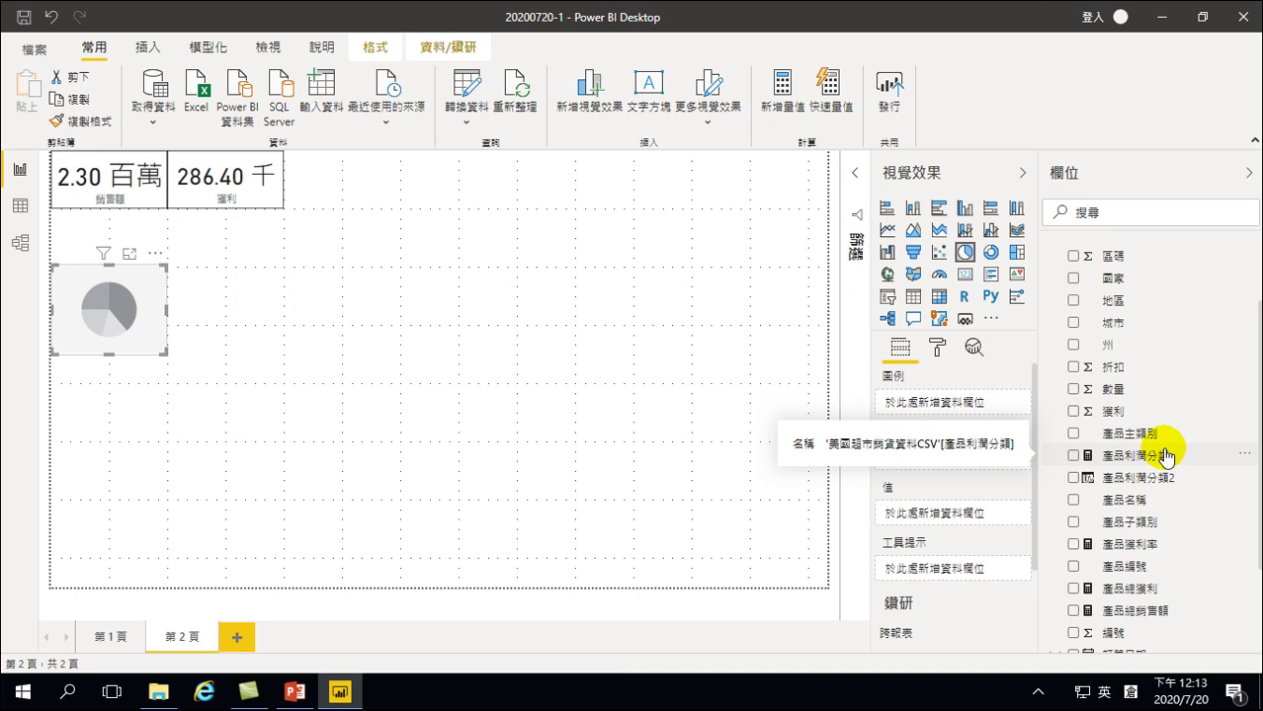
click(1074, 477)
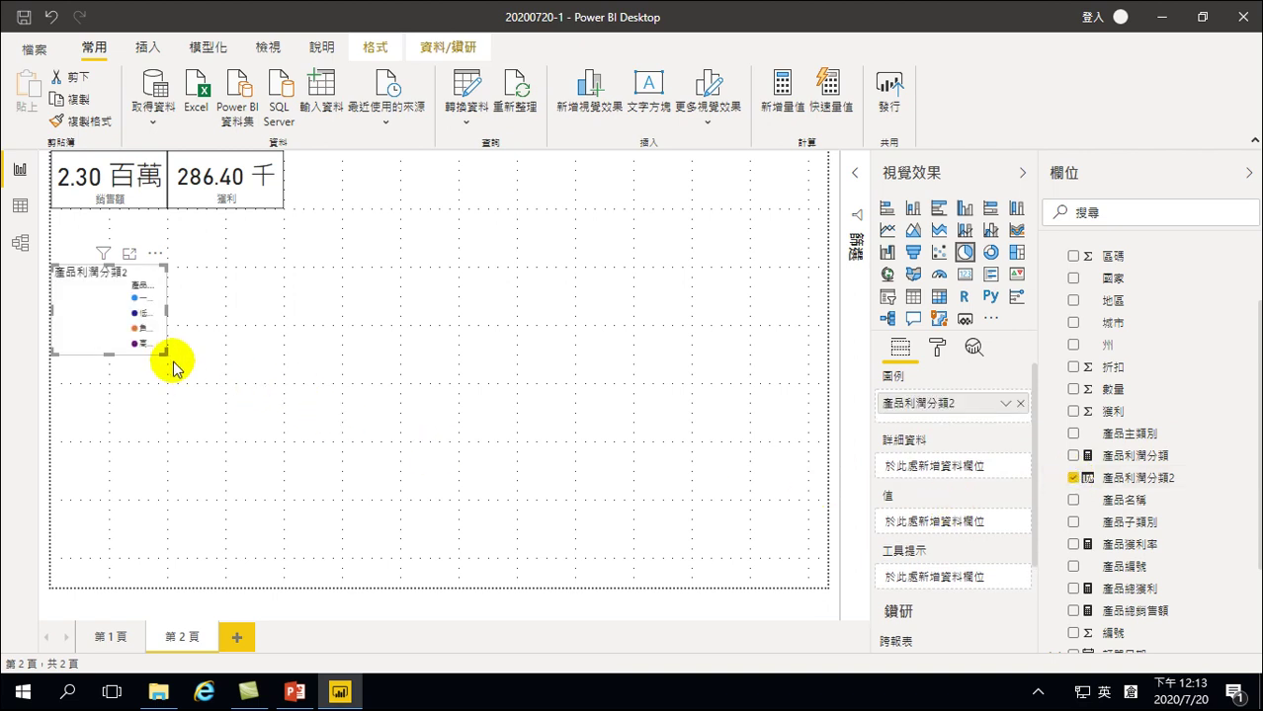
drag(164, 356, 243, 441)
drag(135, 353, 124, 278)
drag(243, 378, 279, 377)
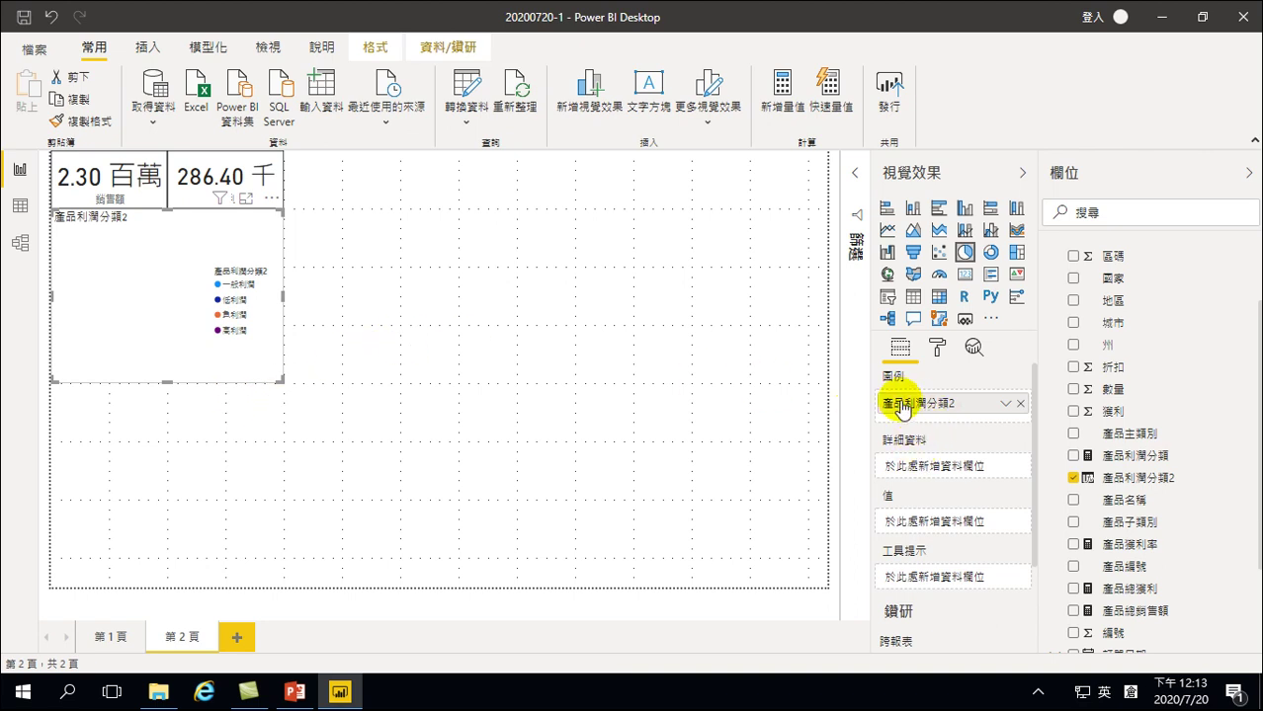
drag(915, 405, 922, 520)
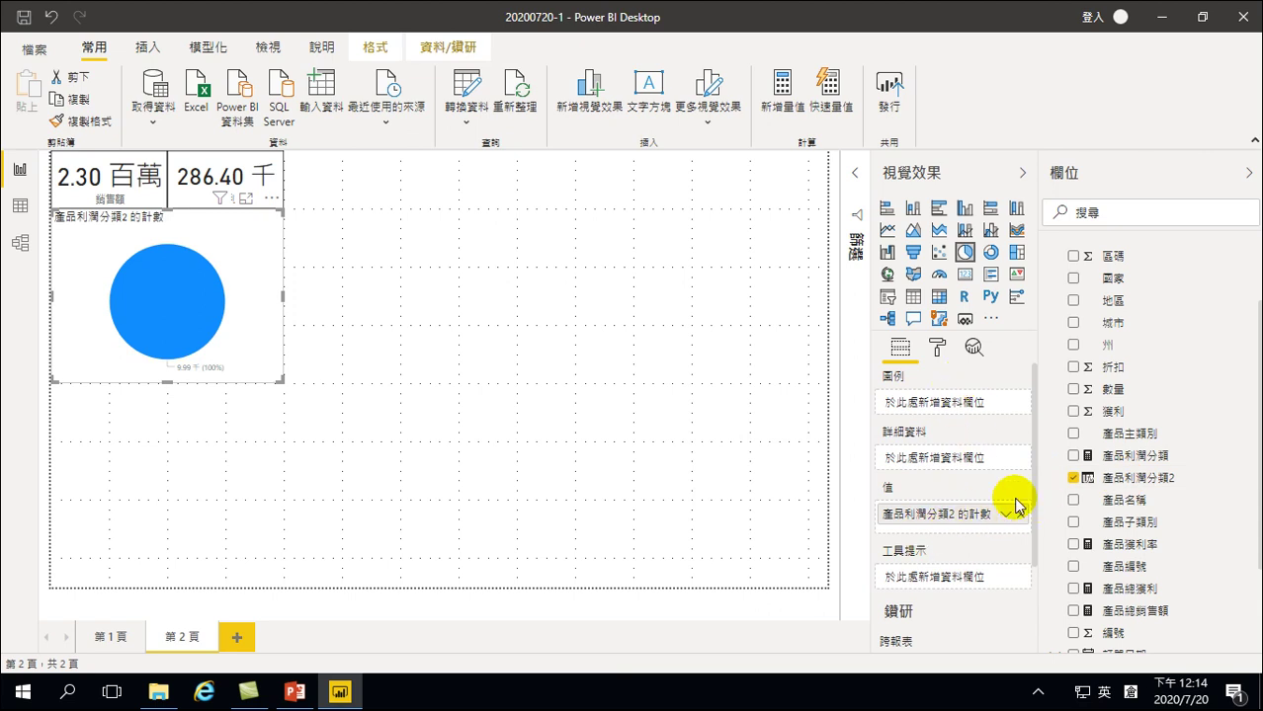
Put 產品利潤分類2 back in Legend, keeping its count in Values as Count
drag(1132, 481, 973, 400)
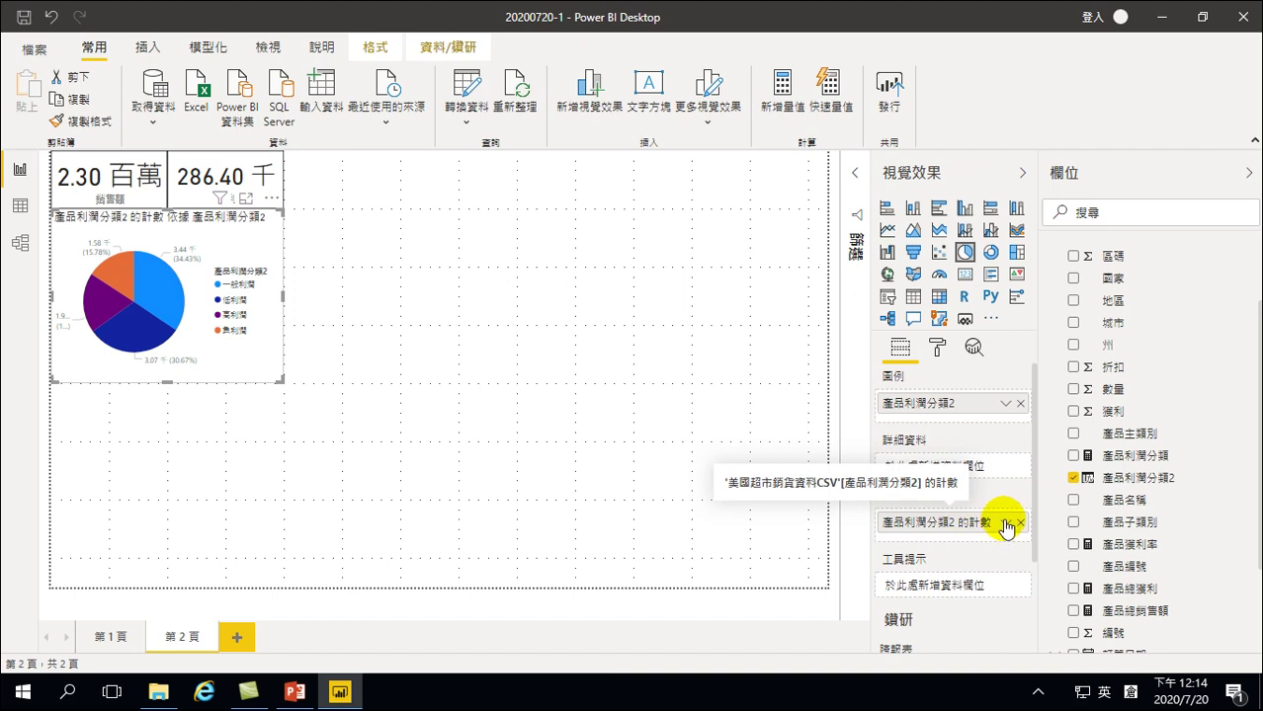
click(1007, 525)
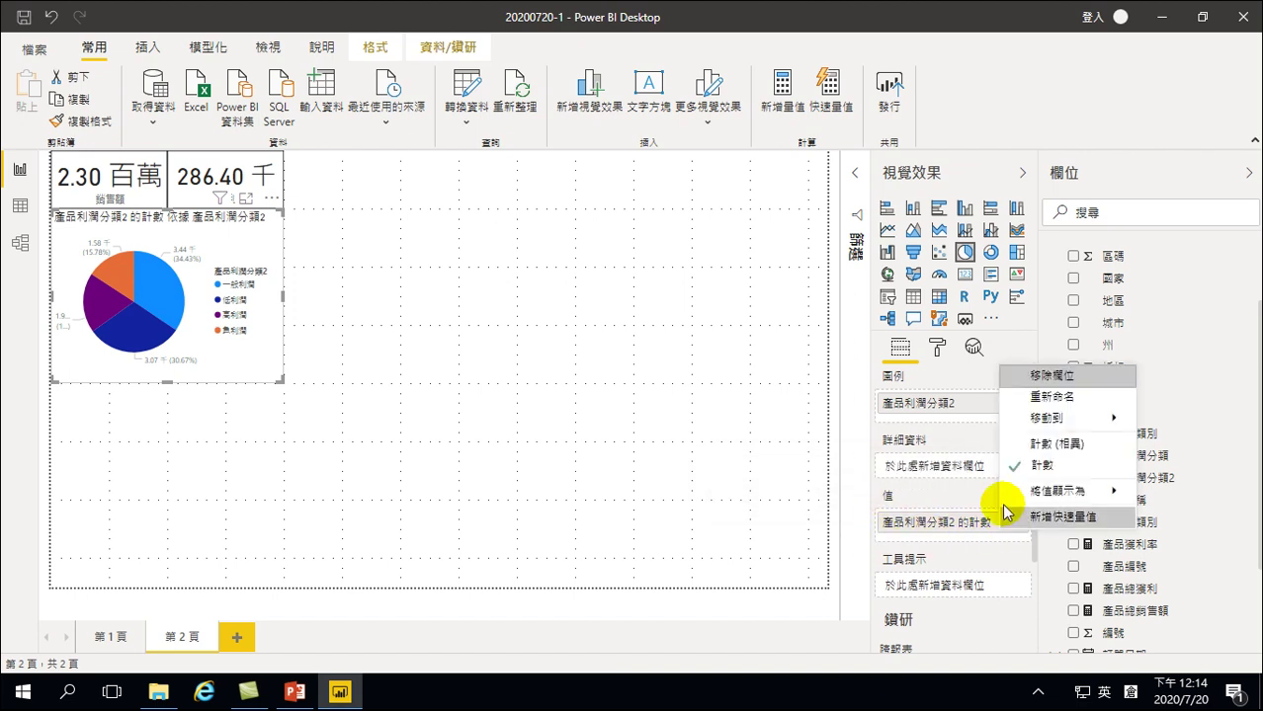
click(1041, 465)
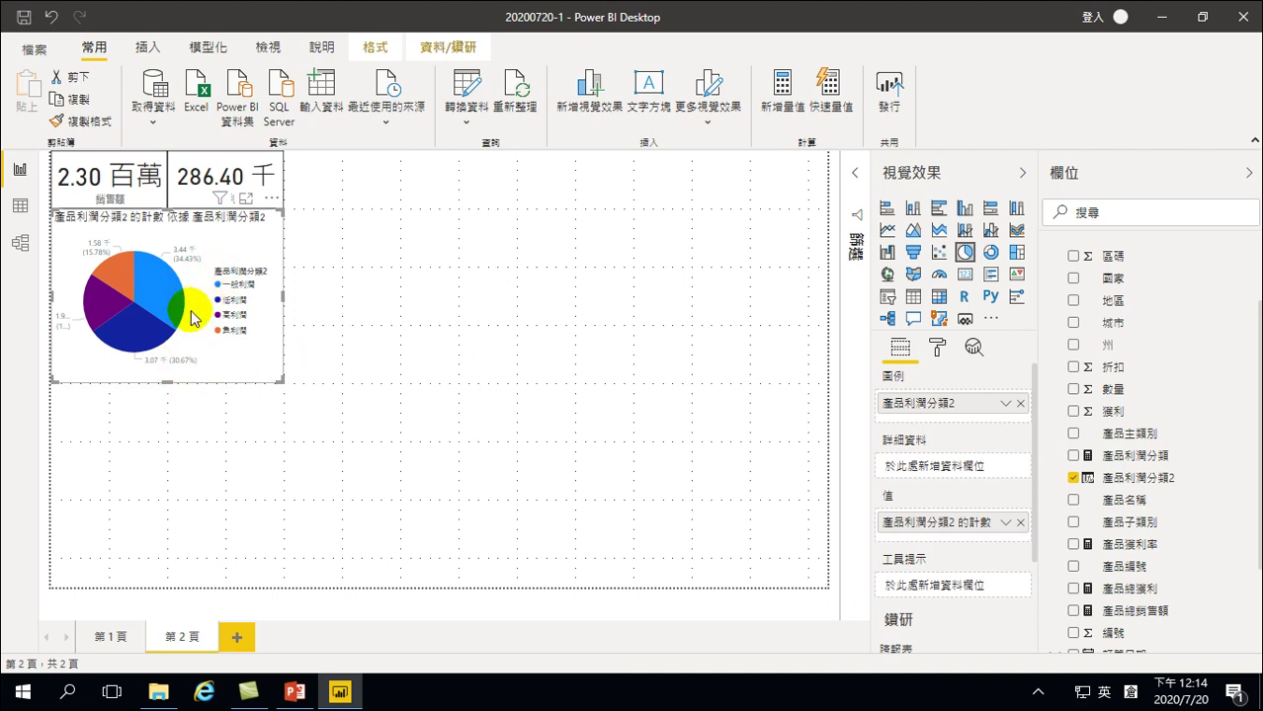
click(116, 431)
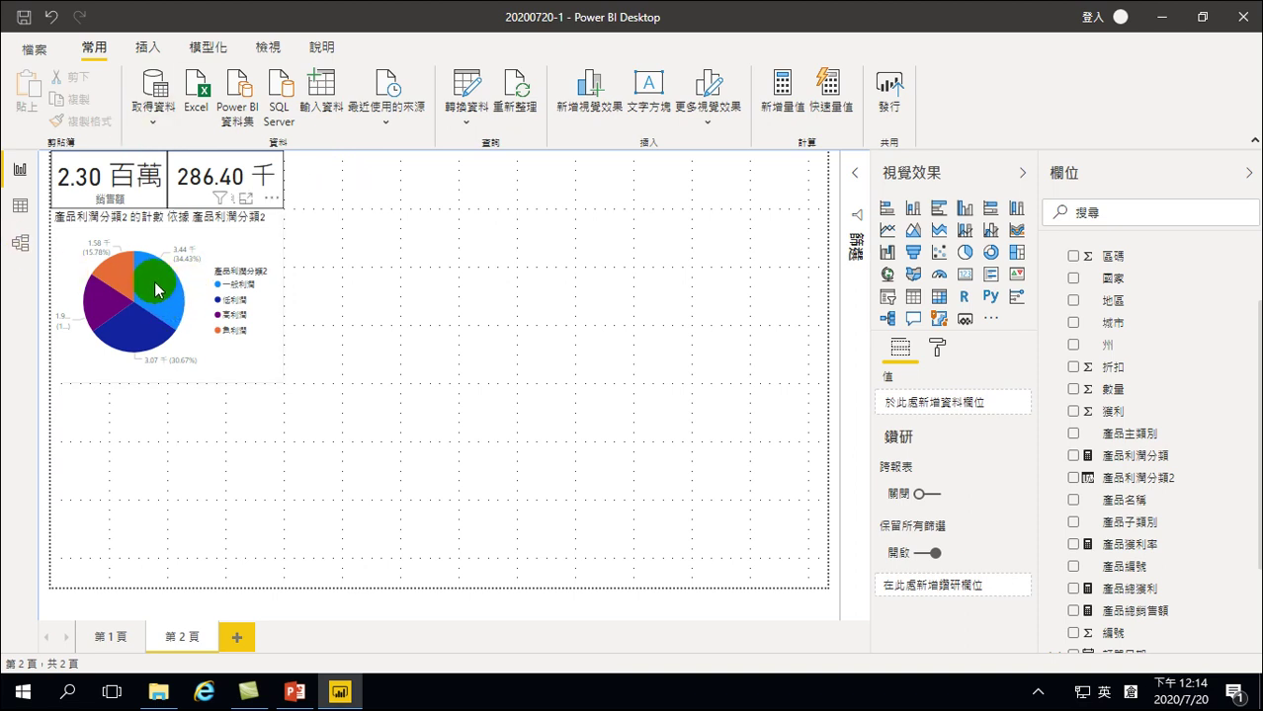
click(232, 316)
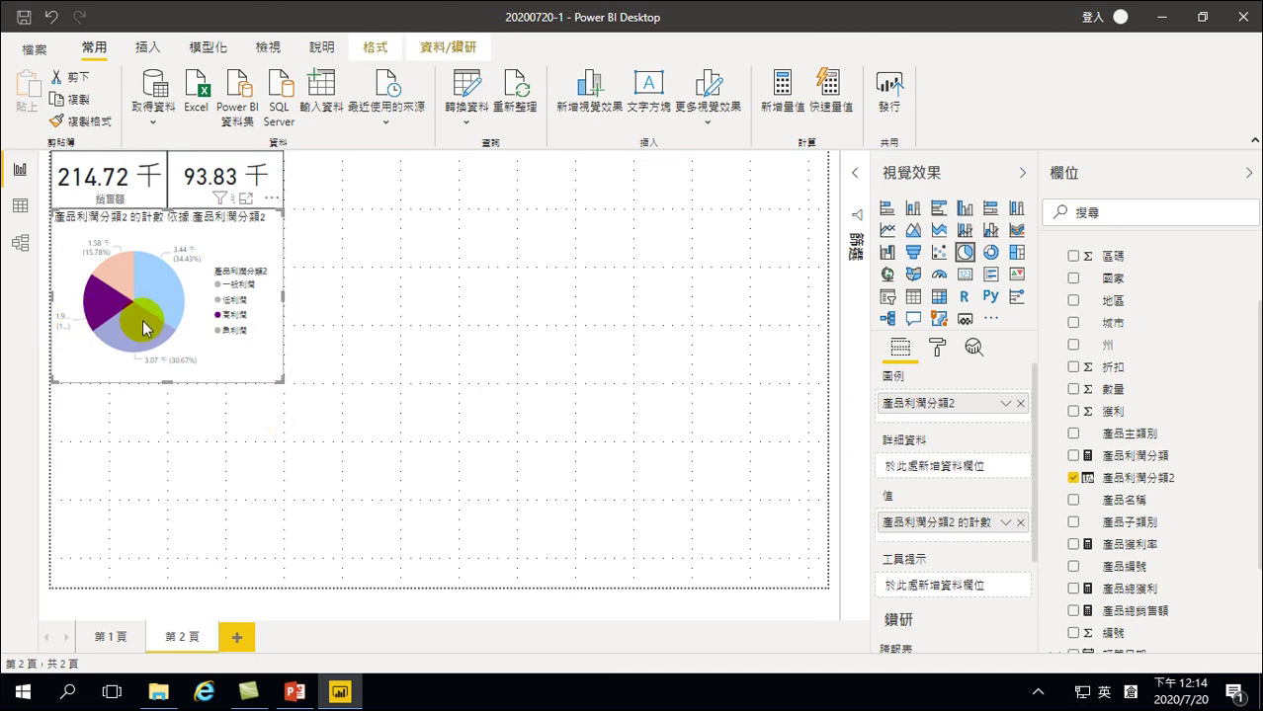
mouse_move(106, 306)
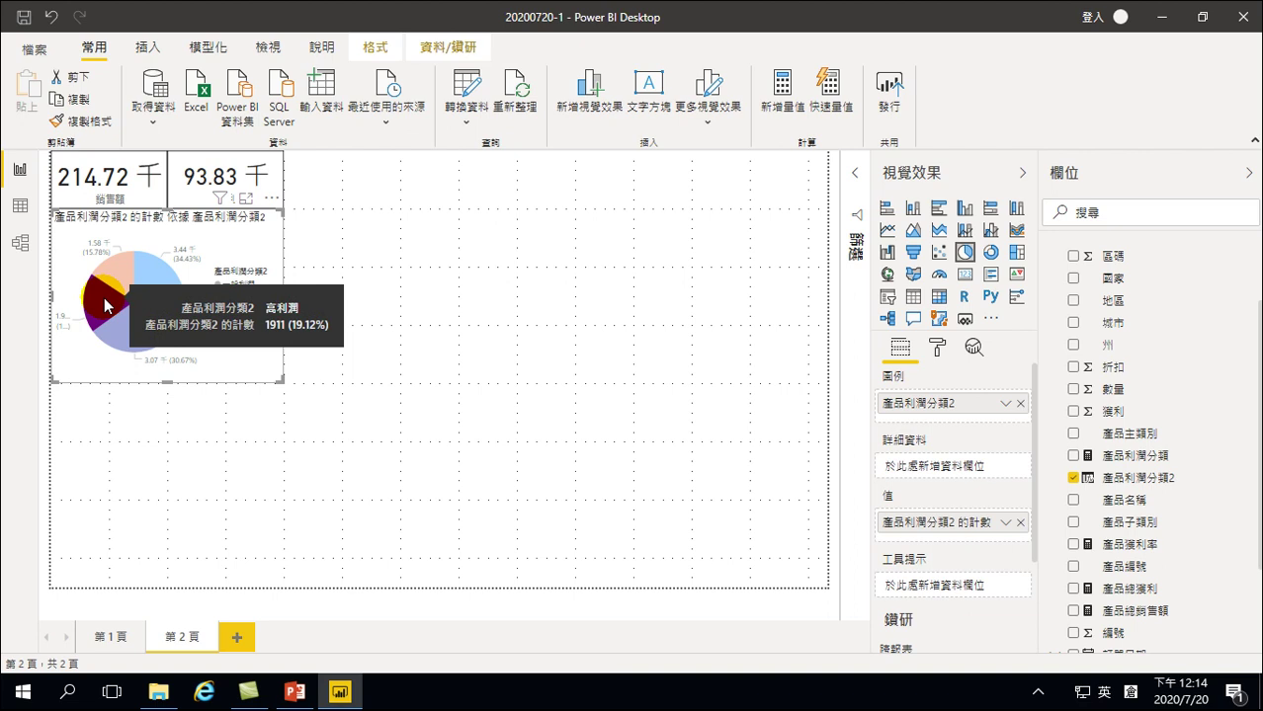
click(138, 461)
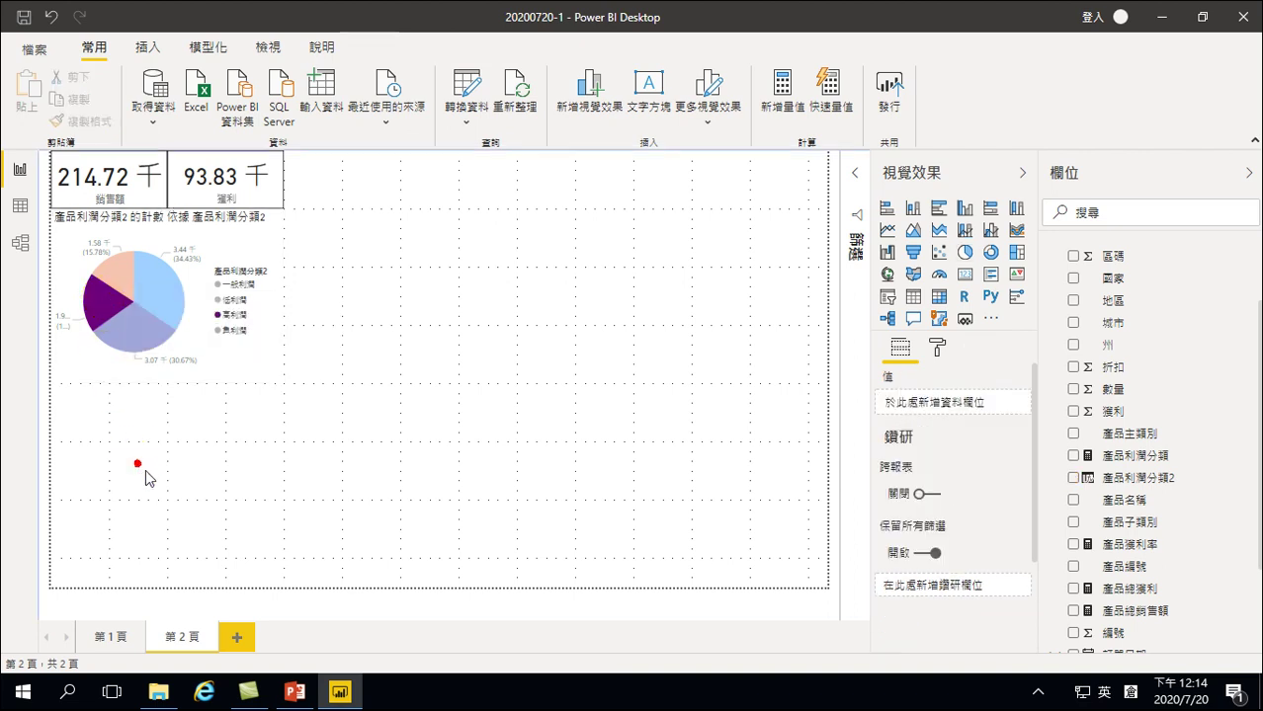
click(364, 322)
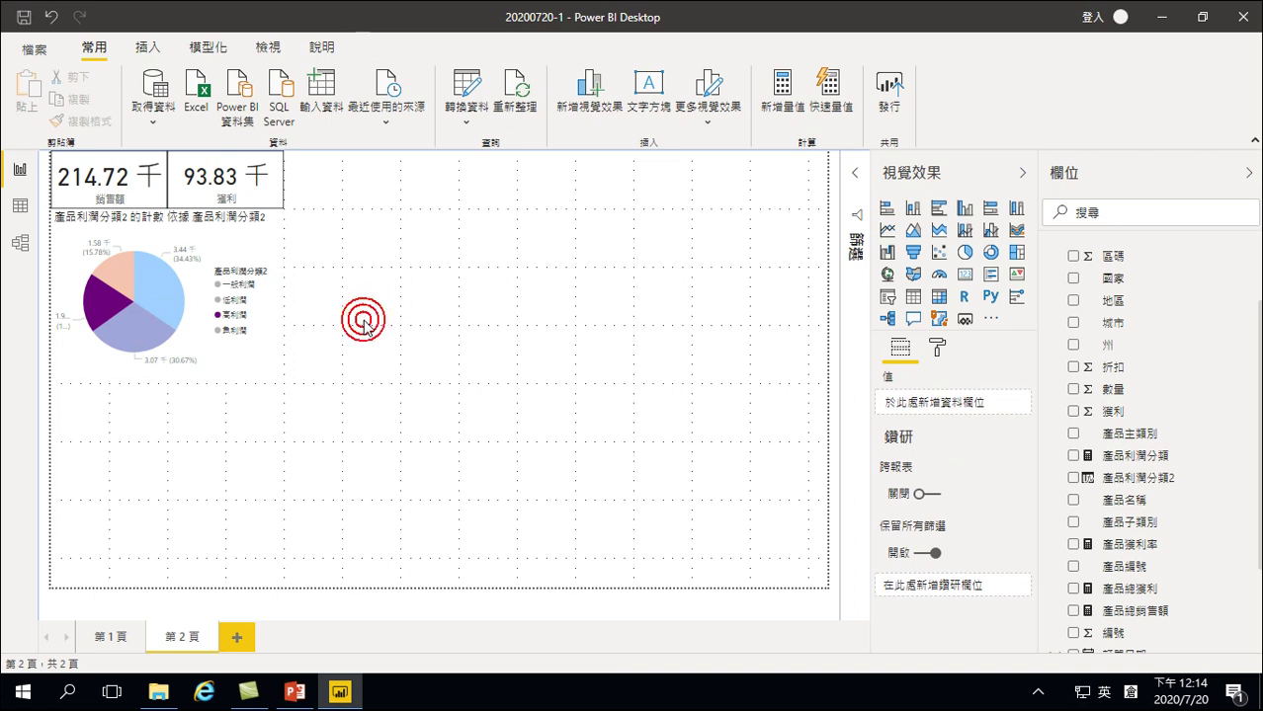
click(104, 319)
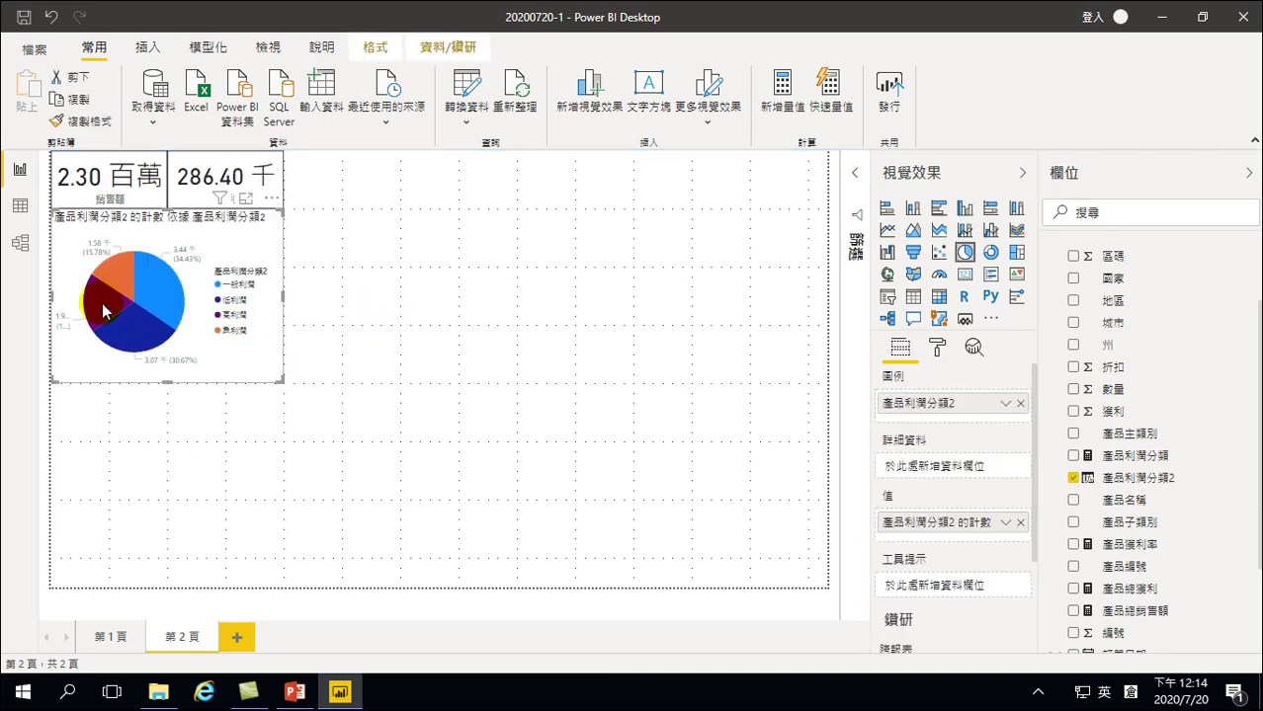
click(91, 311)
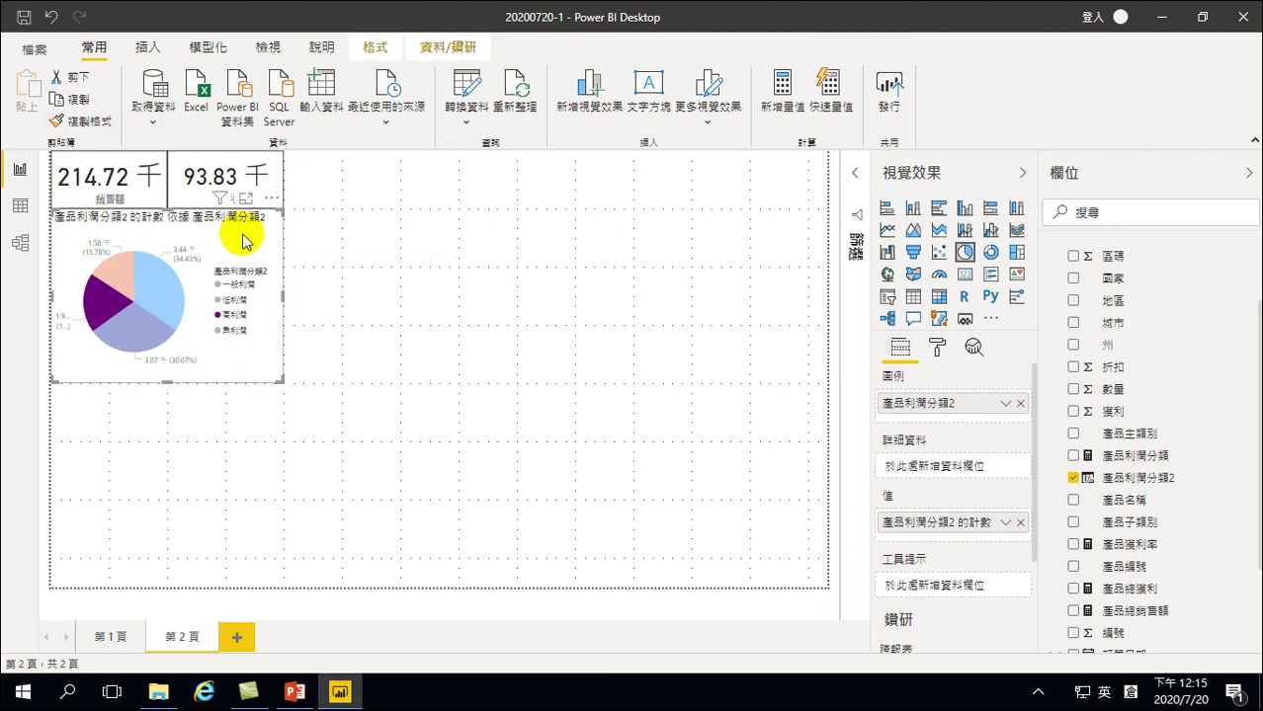
click(96, 312)
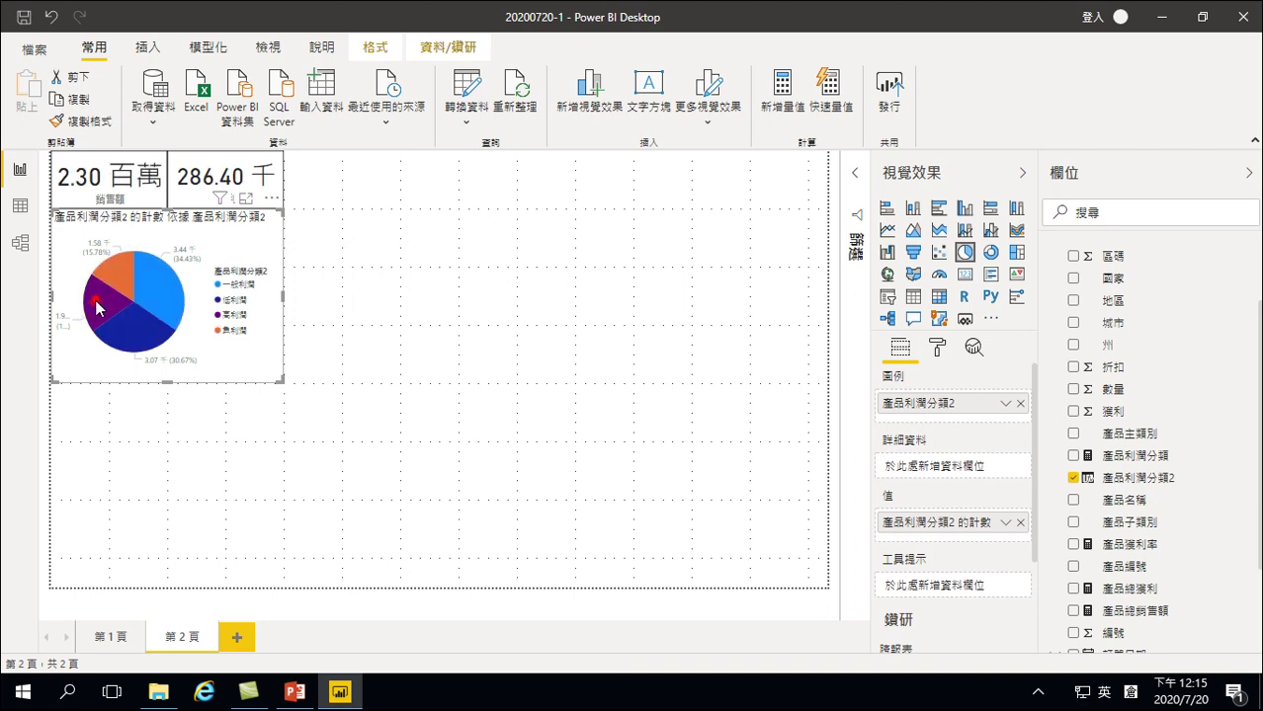
click(96, 312)
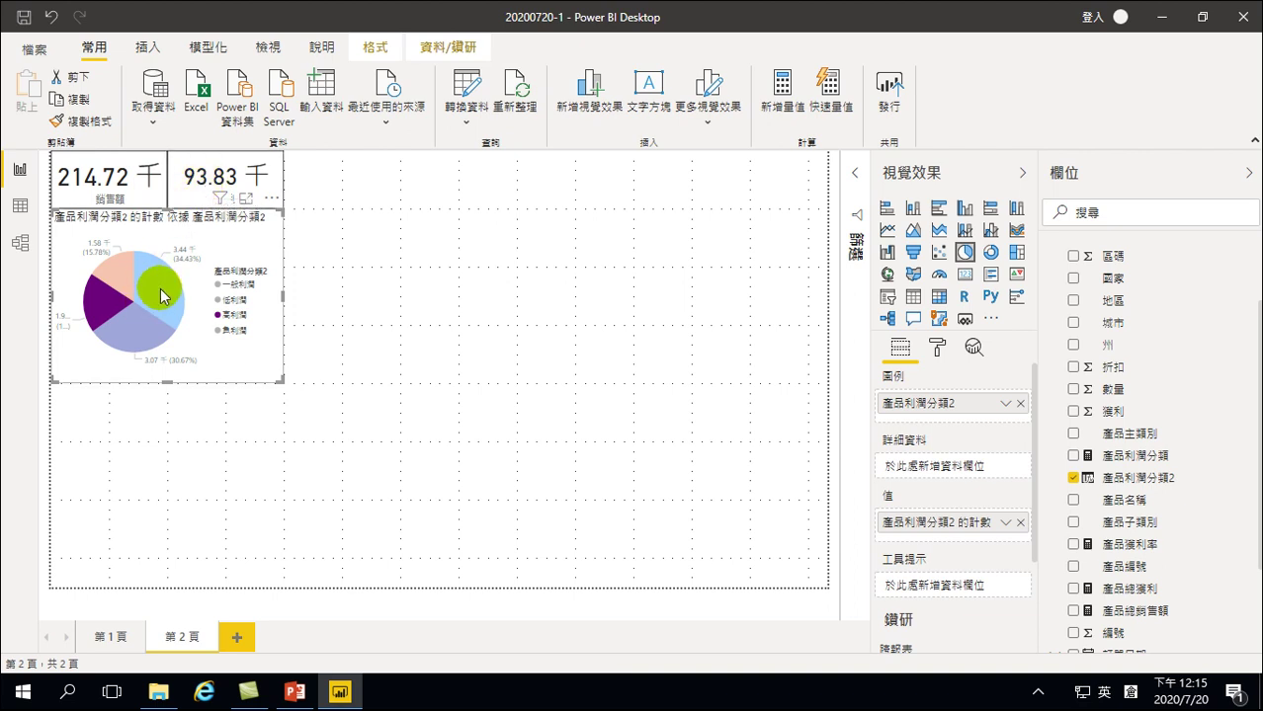
click(235, 360)
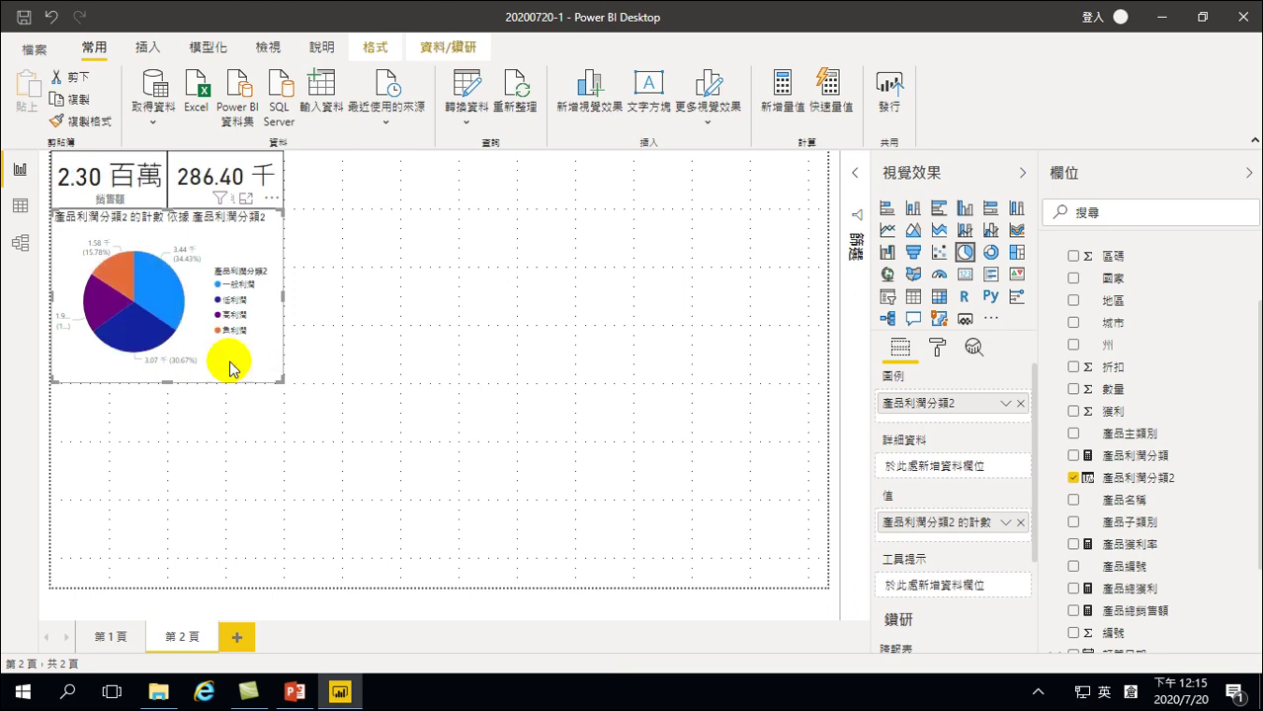
click(114, 274)
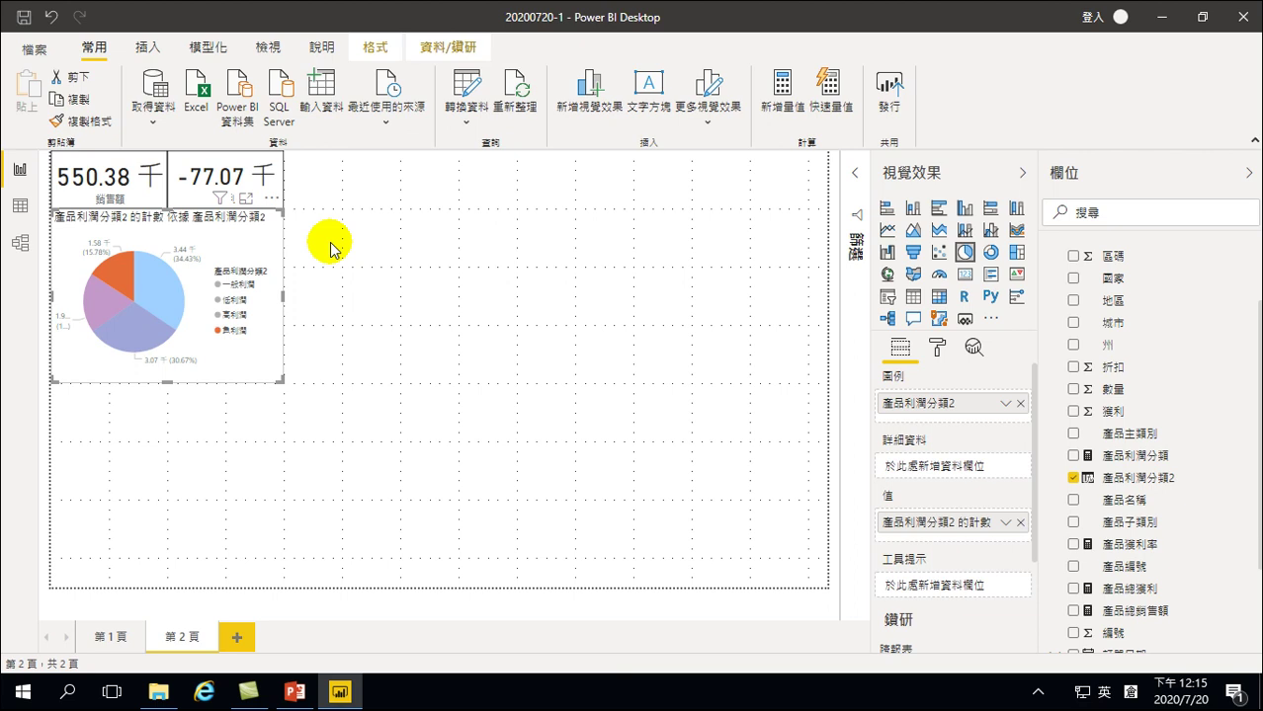
click(110, 309)
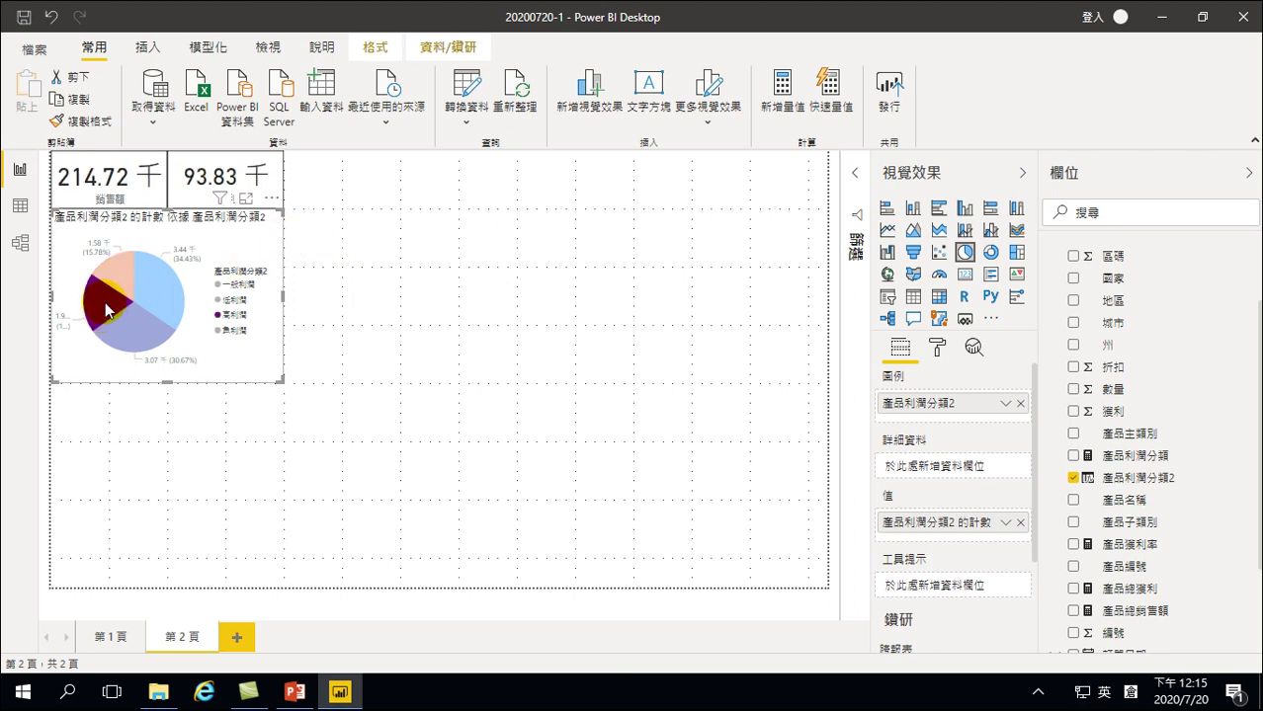
mouse_move(95, 312)
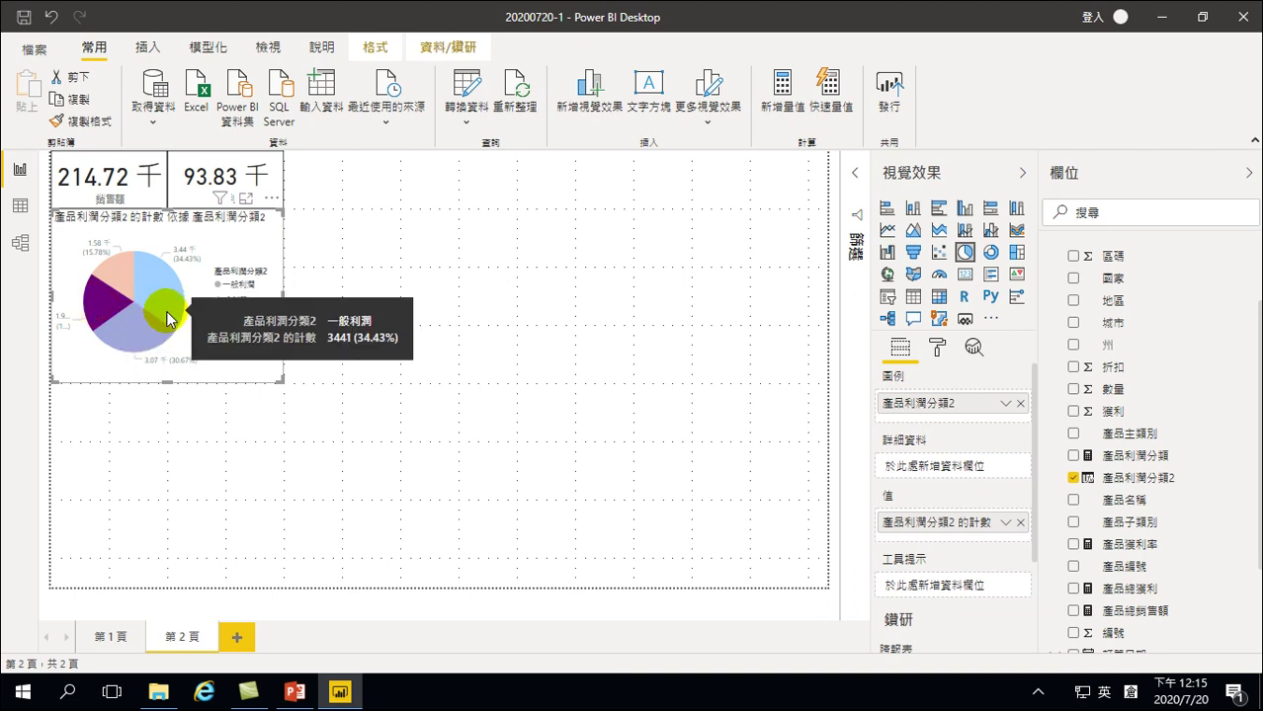
click(253, 246)
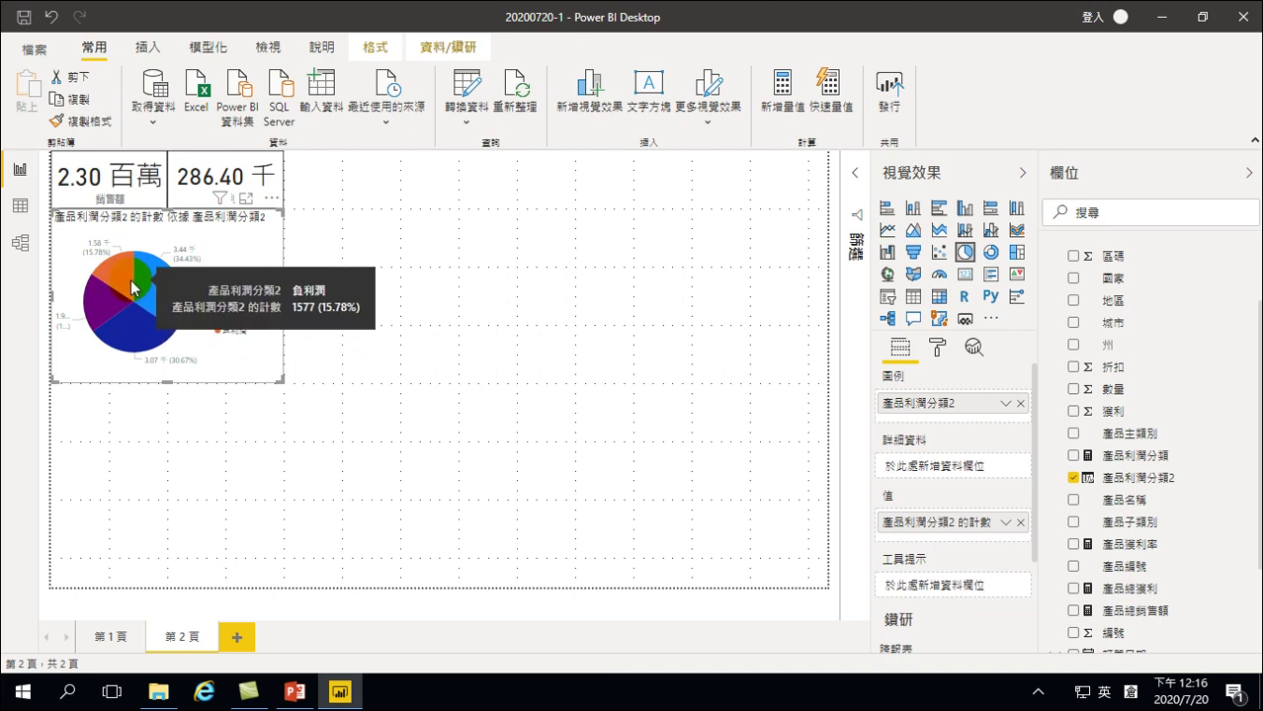
click(81, 314)
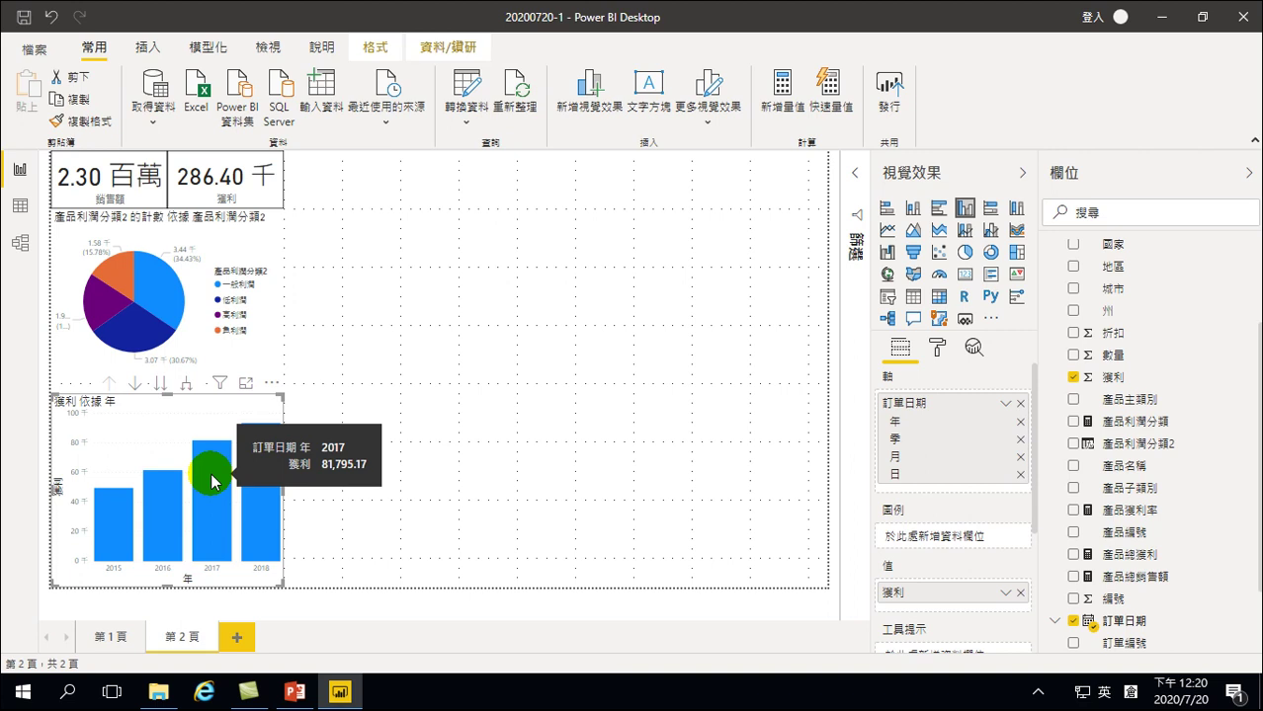
Show the column chart's 獲利 value as Percent of grand total
click(1006, 591)
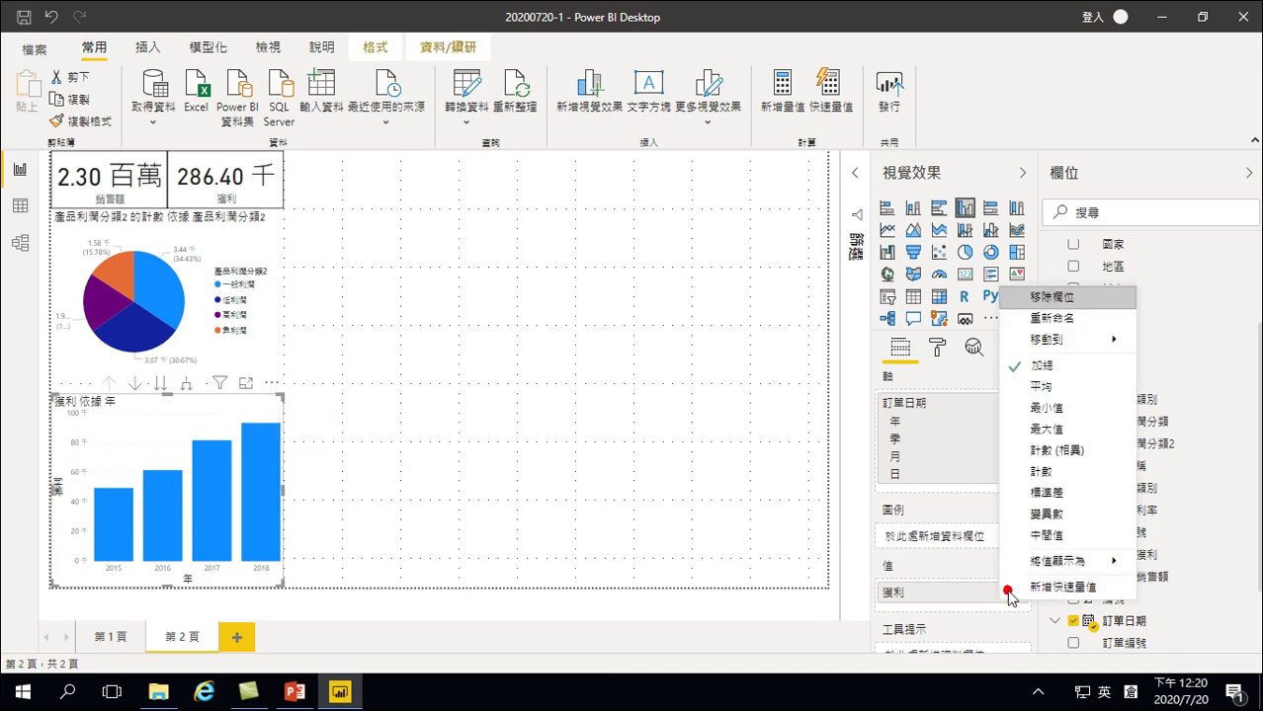
mouse_move(1032, 561)
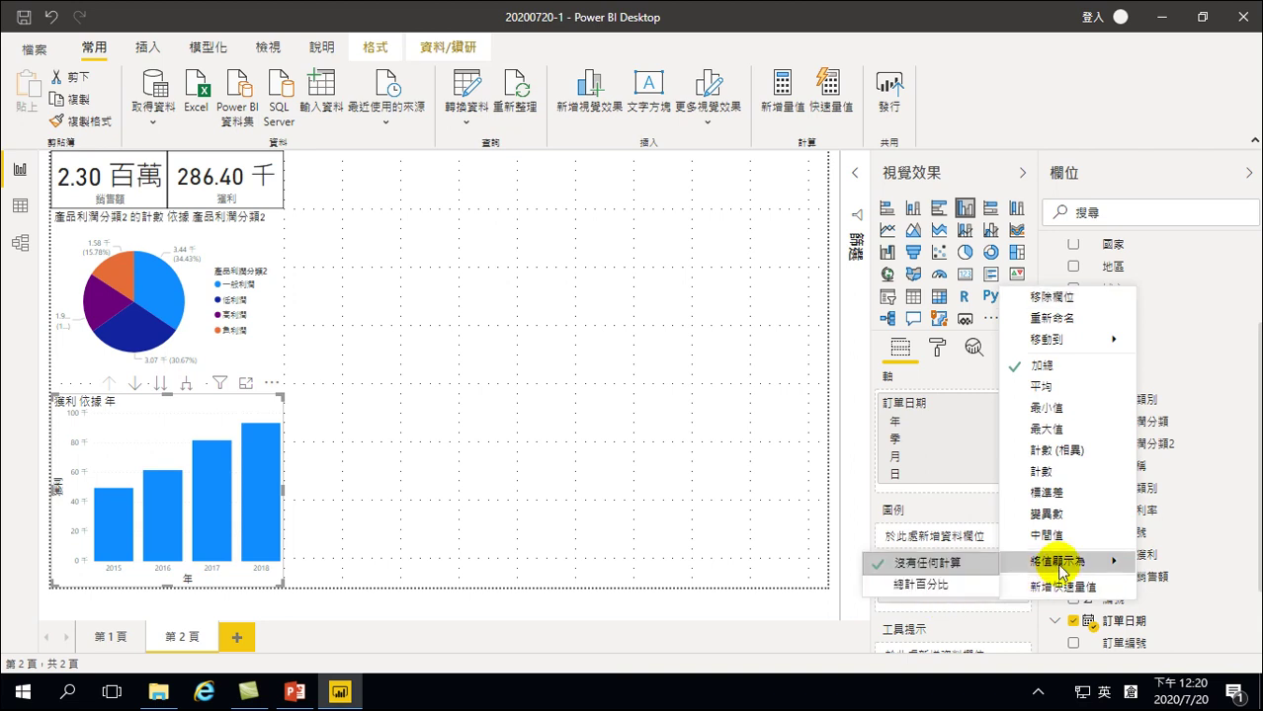
click(951, 585)
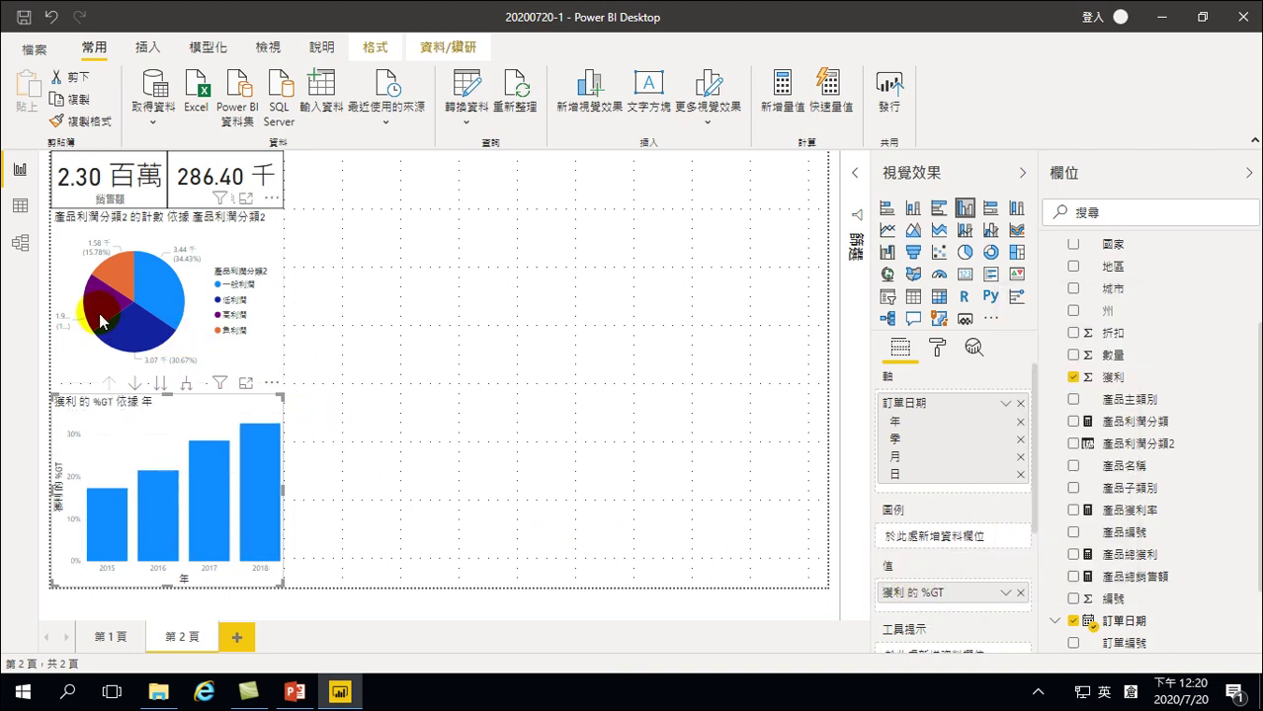
Cross-filter the column chart by 高利潤, clear it, and recheck the 獲利 display setting
mouse_move(96, 308)
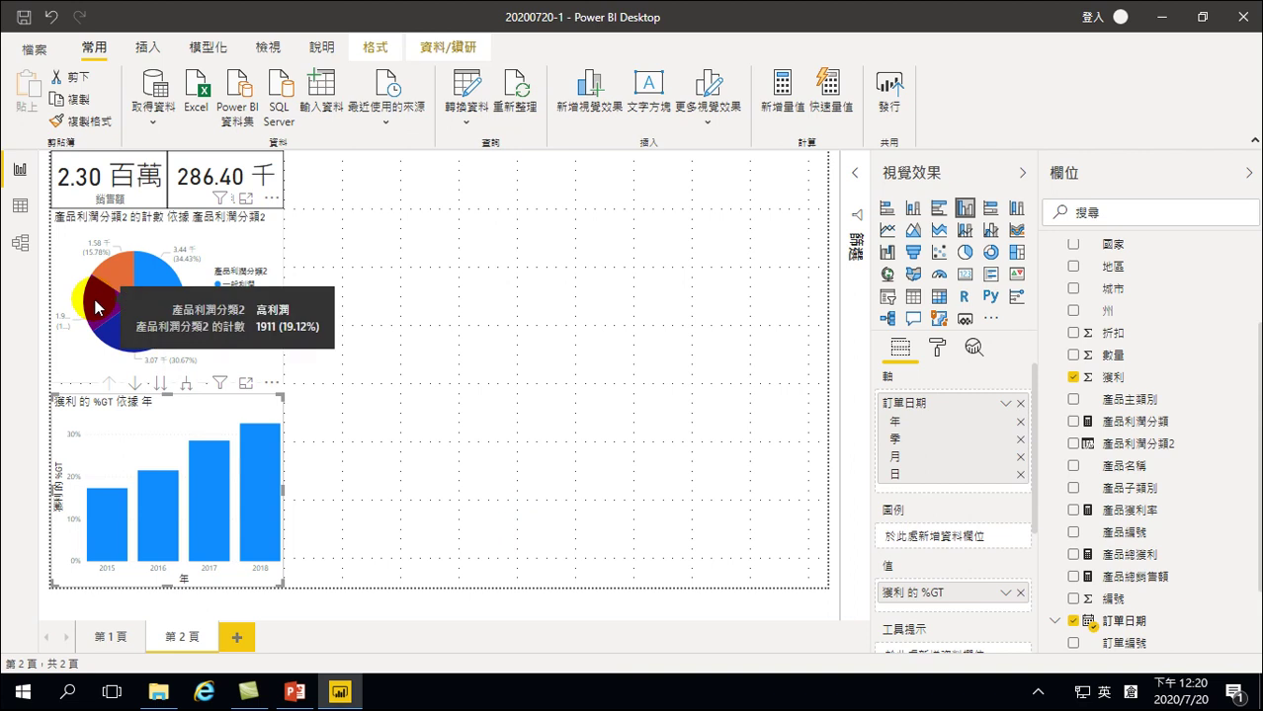
click(96, 308)
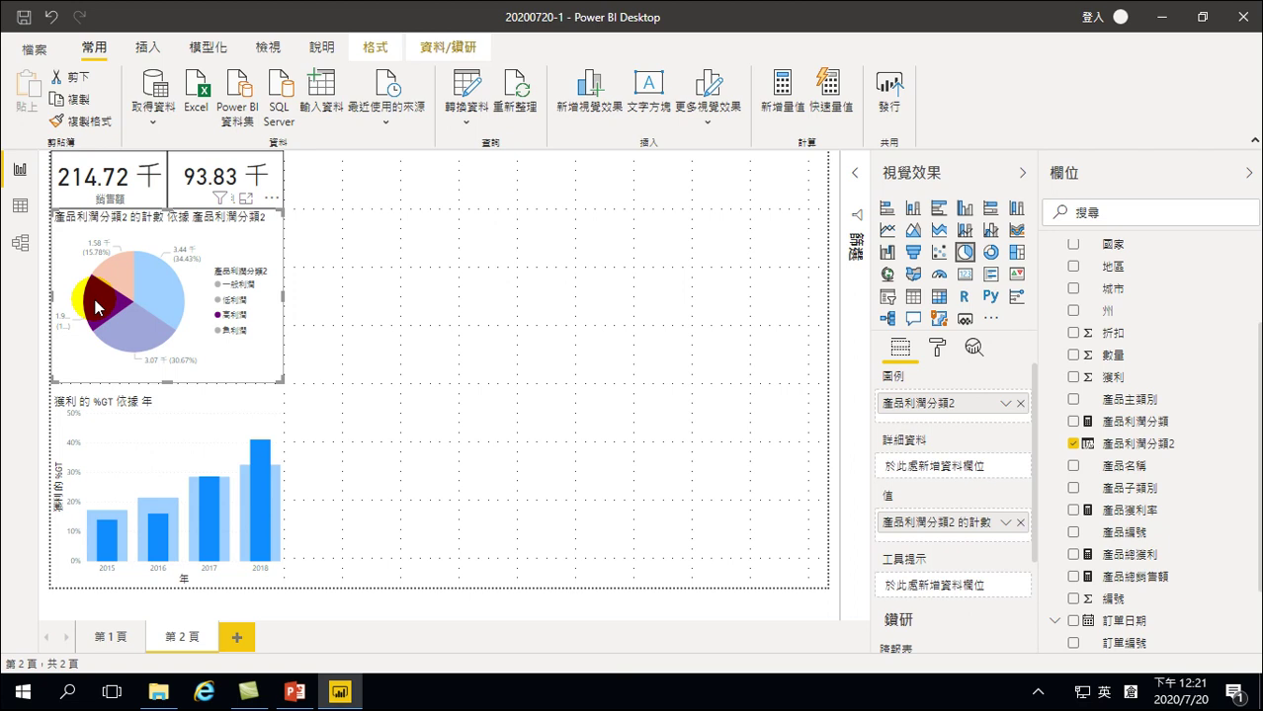
click(127, 432)
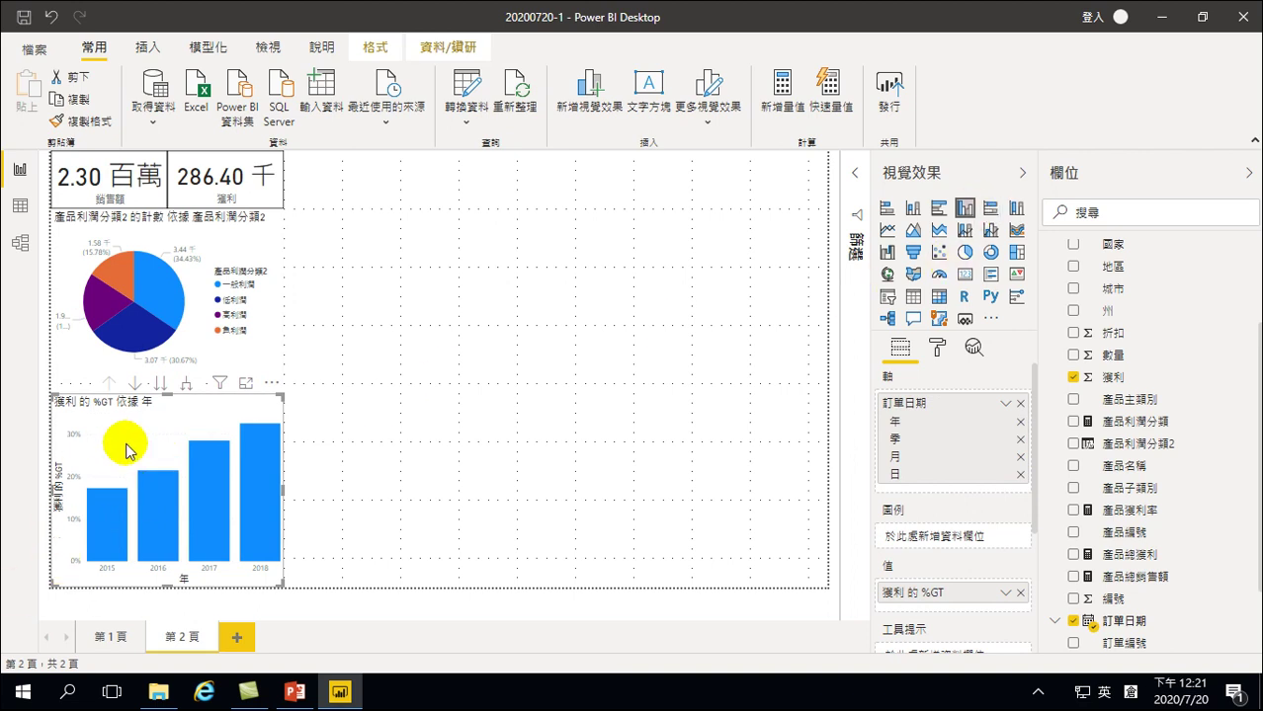
click(181, 482)
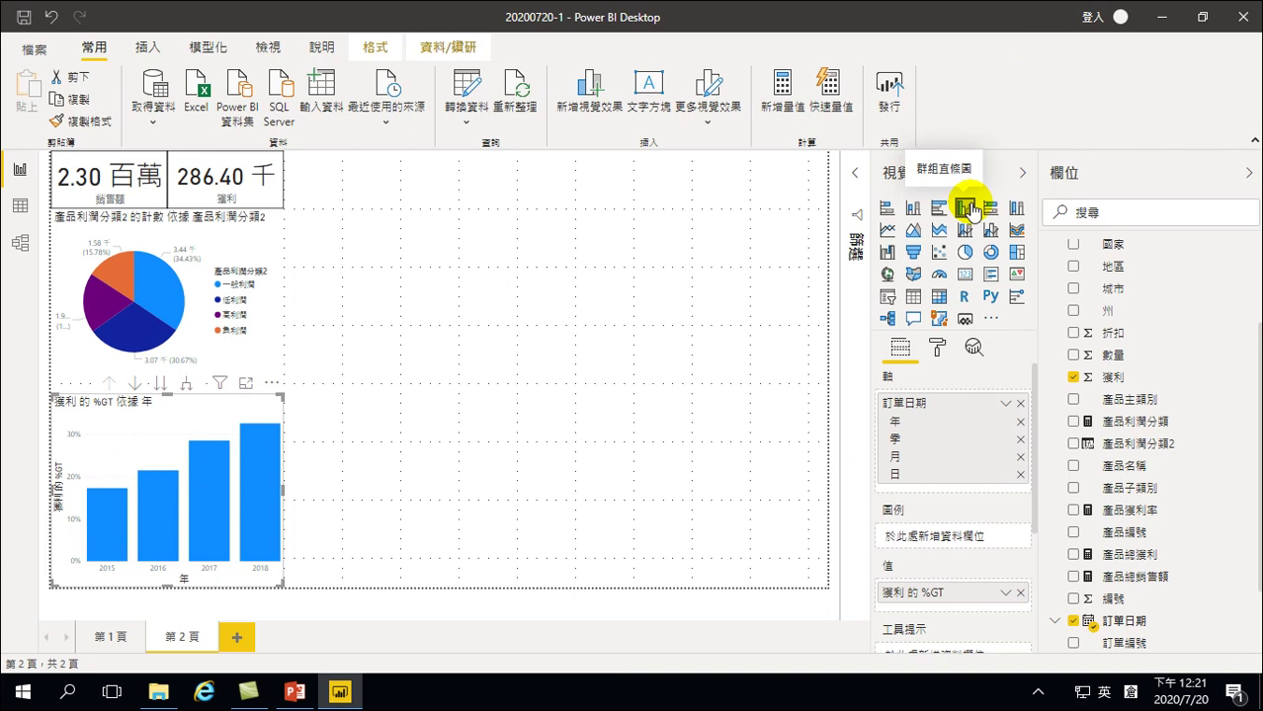
scroll(1076, 484, down, 2)
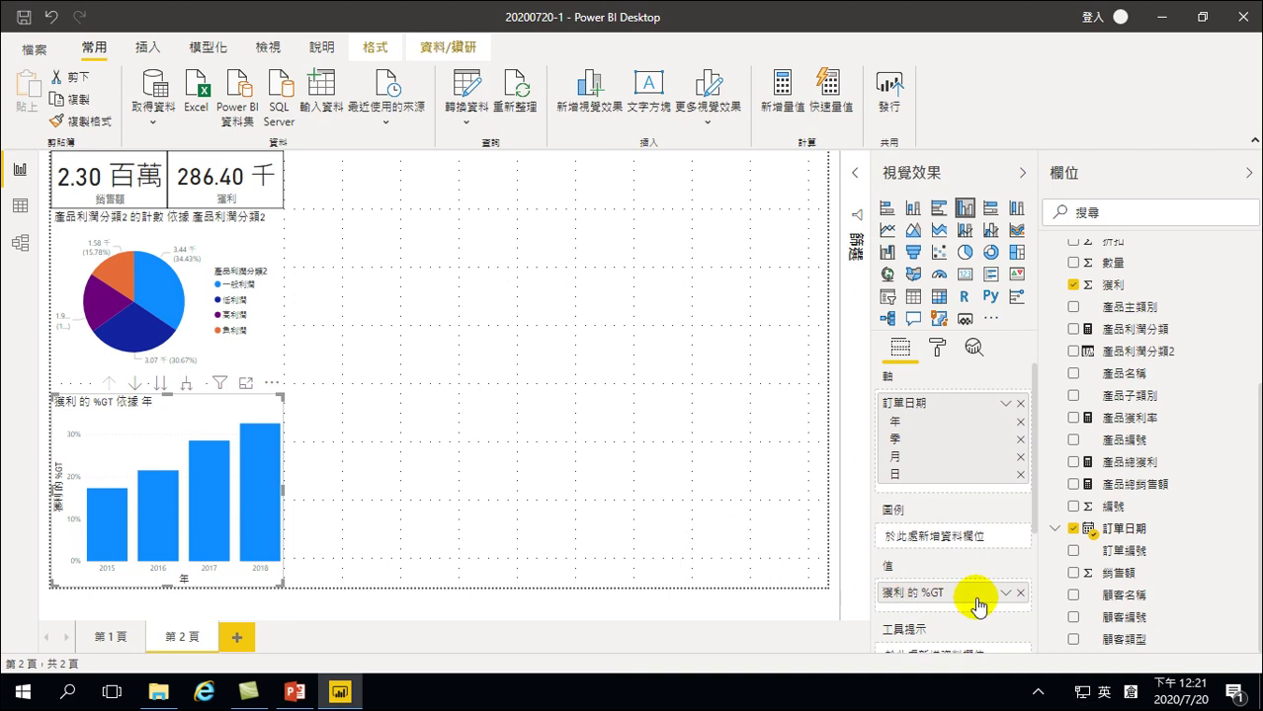
click(1004, 593)
mouse_move(1032, 591)
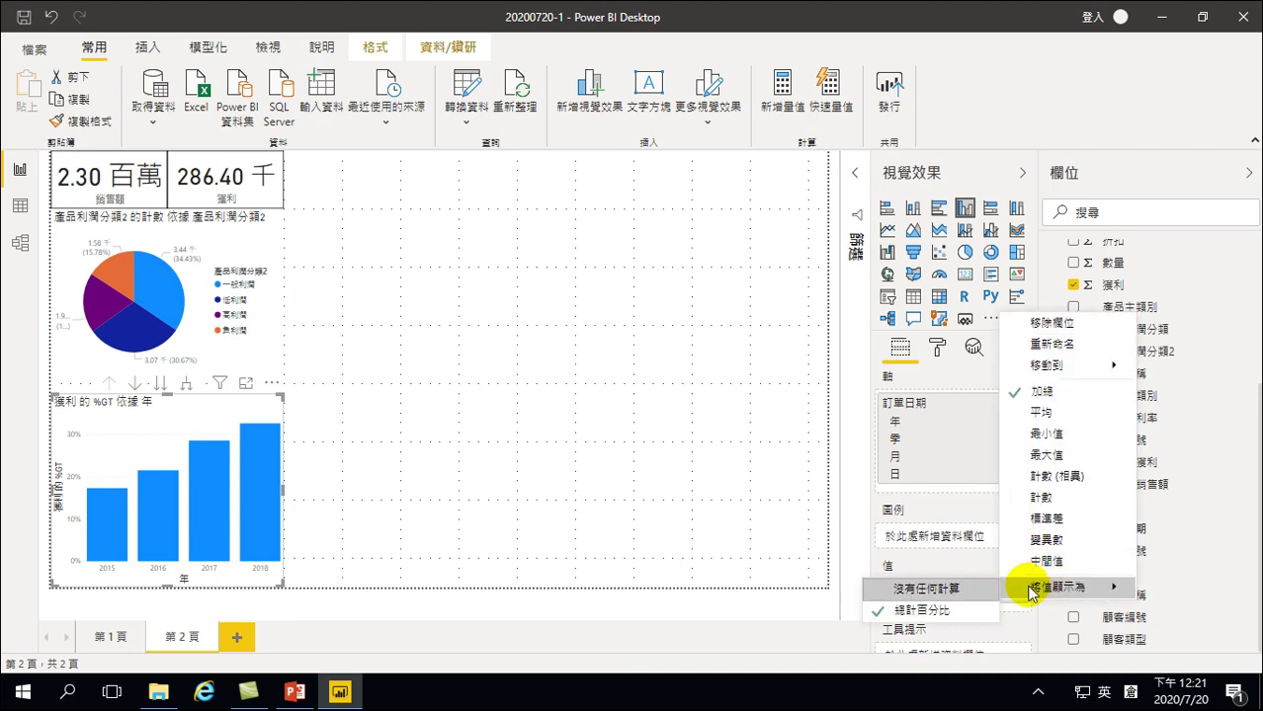
click(437, 389)
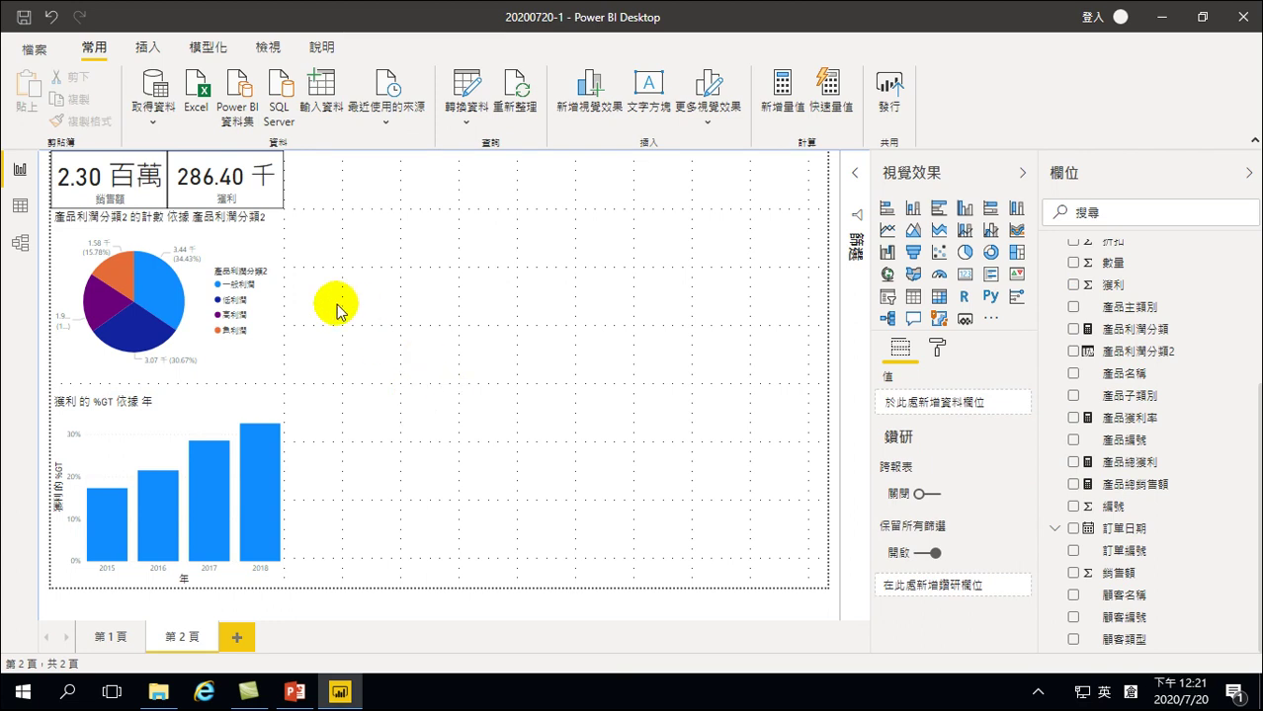
click(103, 314)
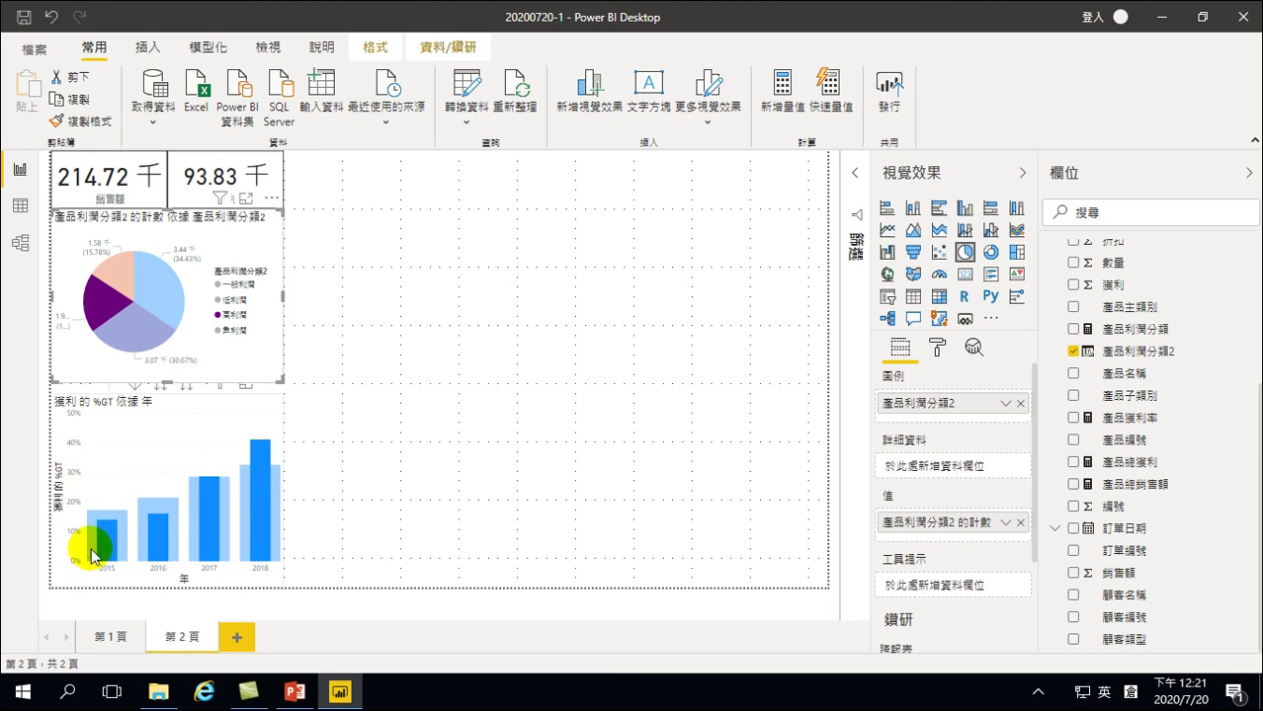
mouse_move(99, 516)
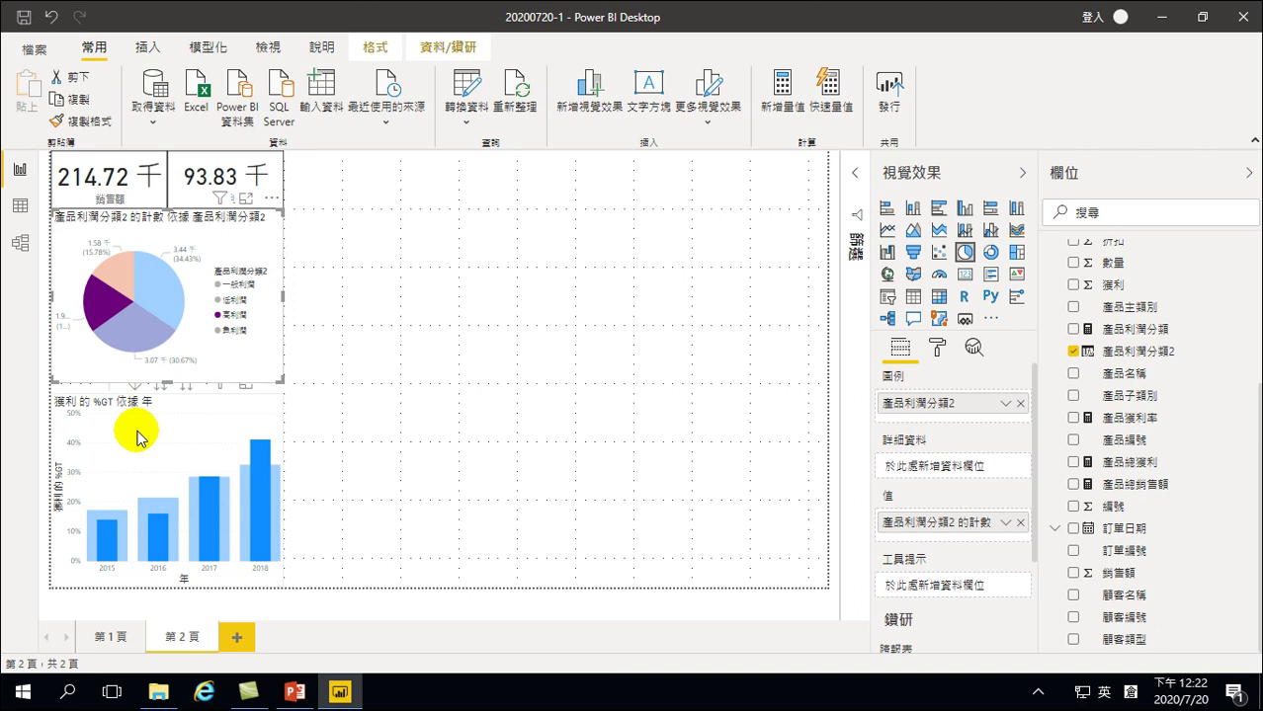
mouse_move(101, 329)
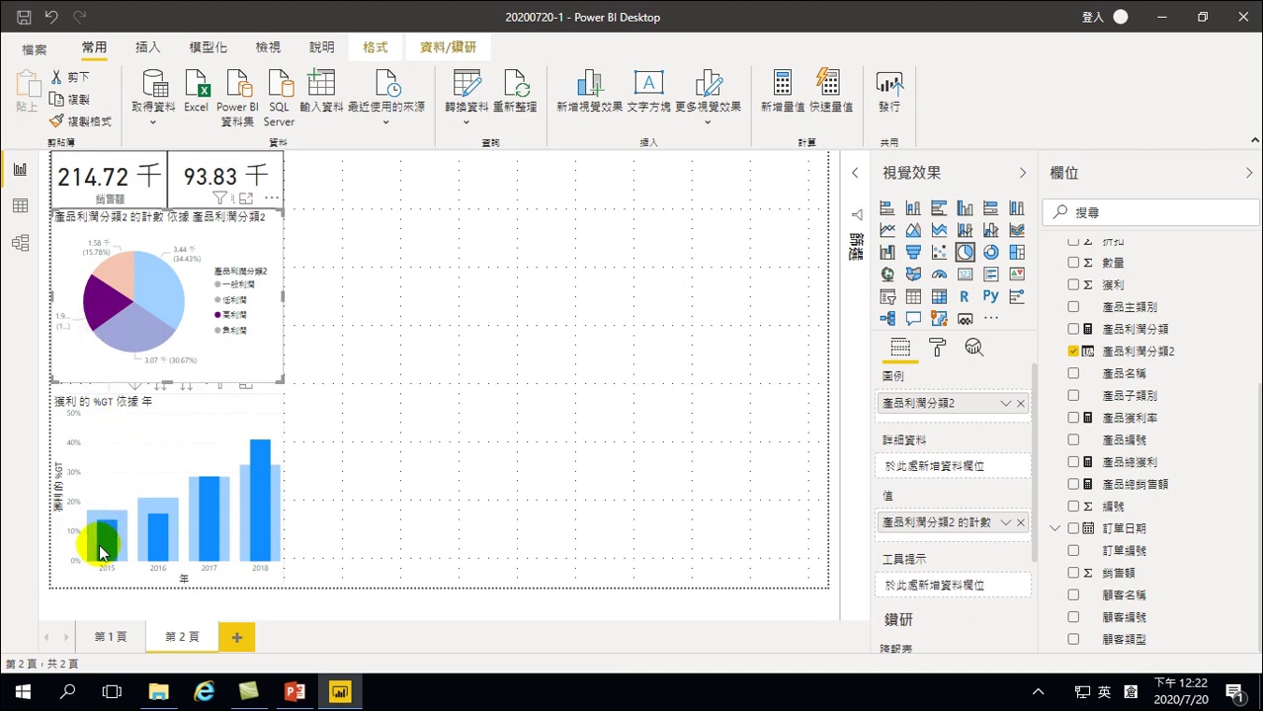
mouse_move(118, 542)
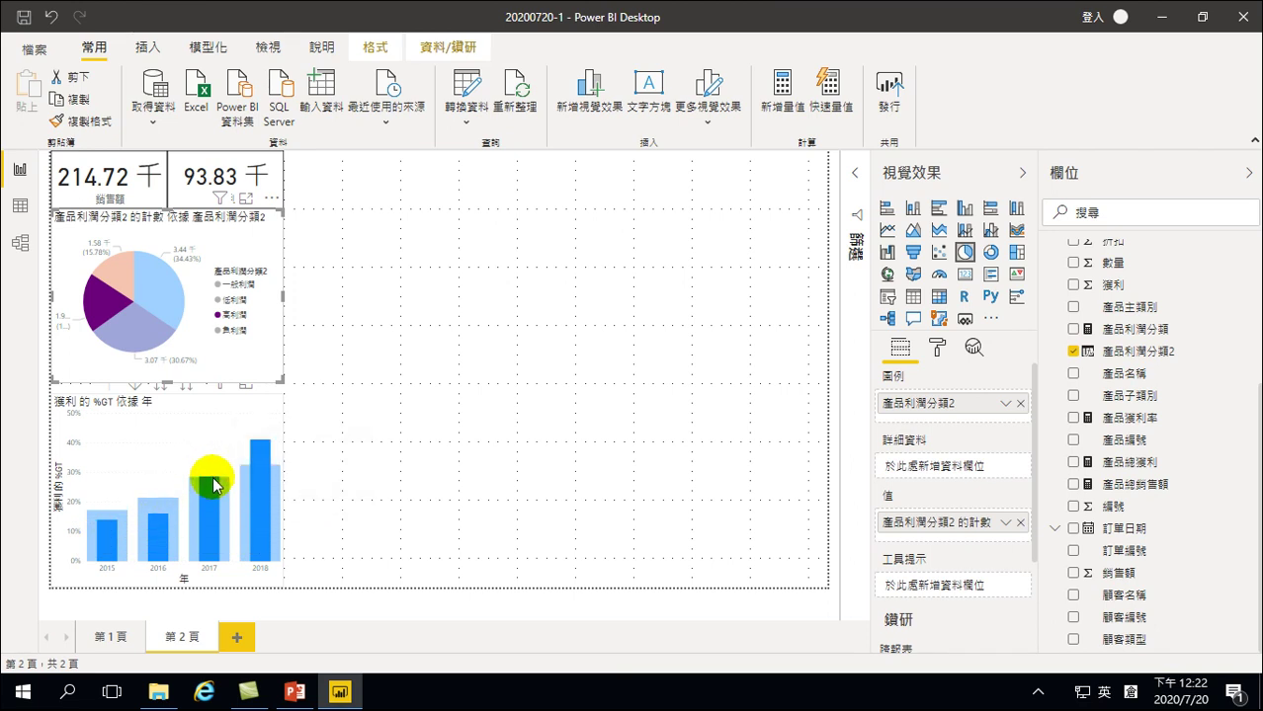
mouse_move(214, 484)
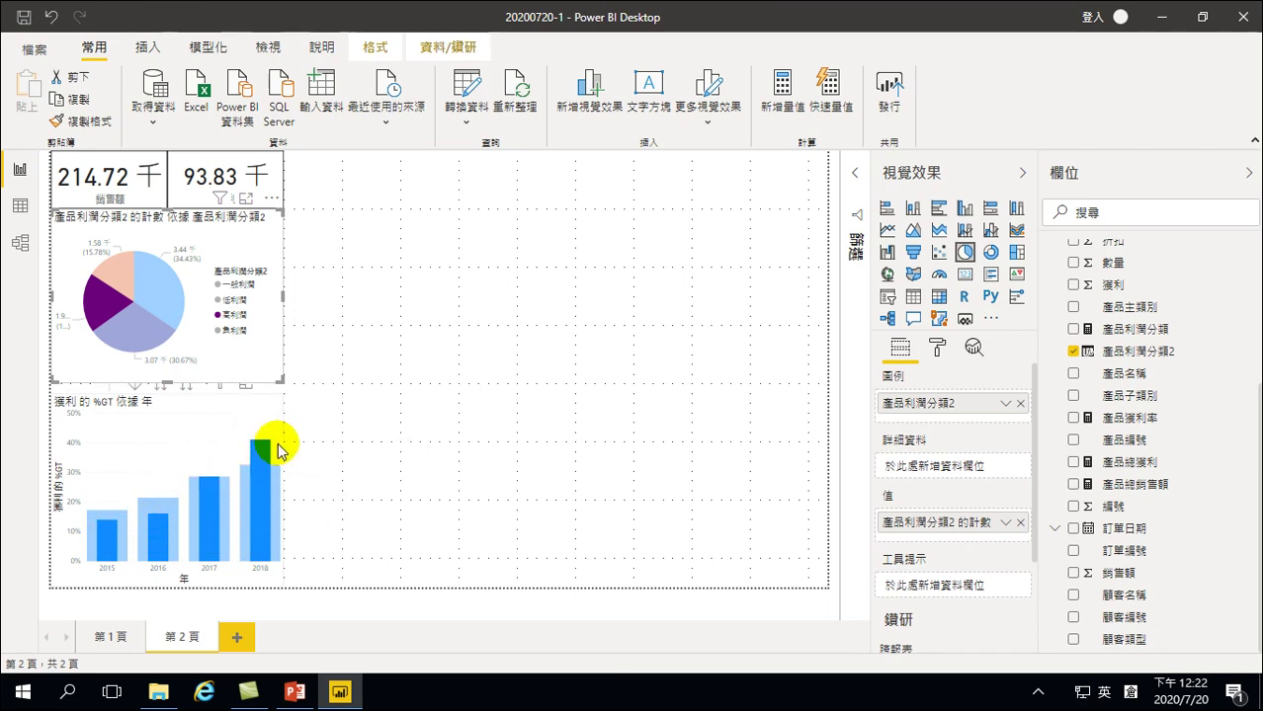
mouse_move(198, 536)
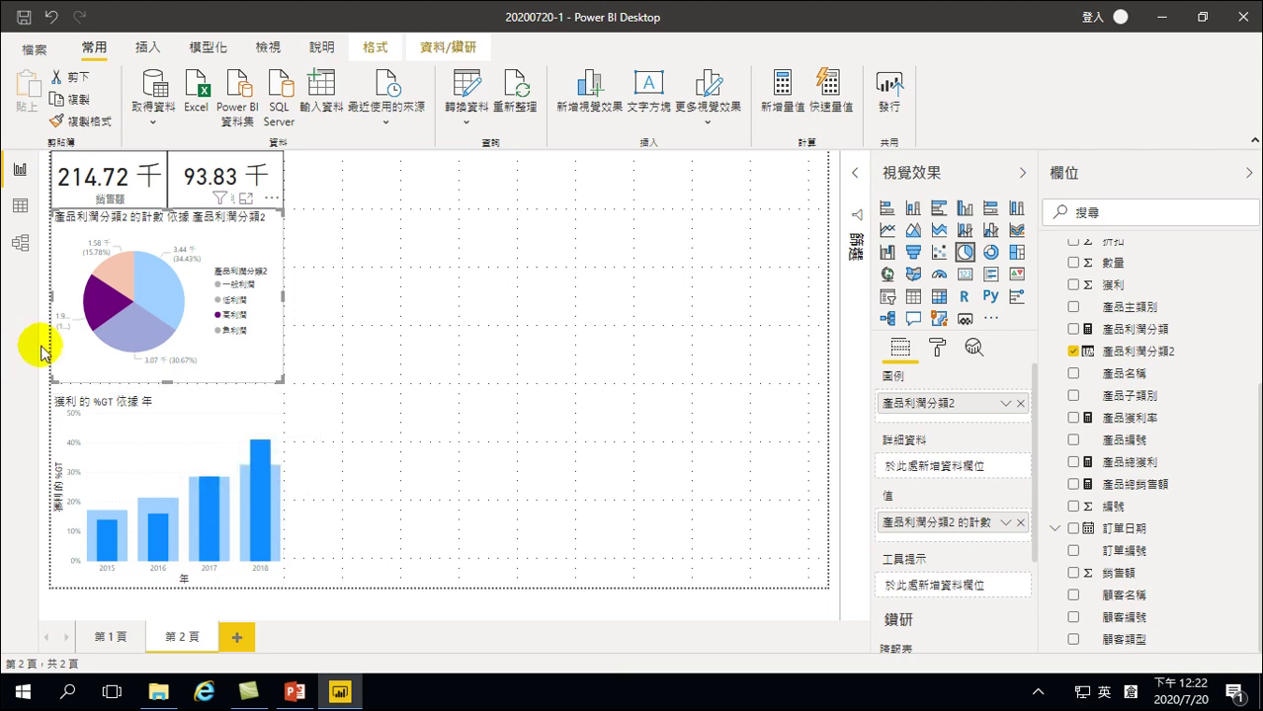
Select the orange 負利潤 pie slice so the cards read 550.38千 and -77.07千
click(109, 272)
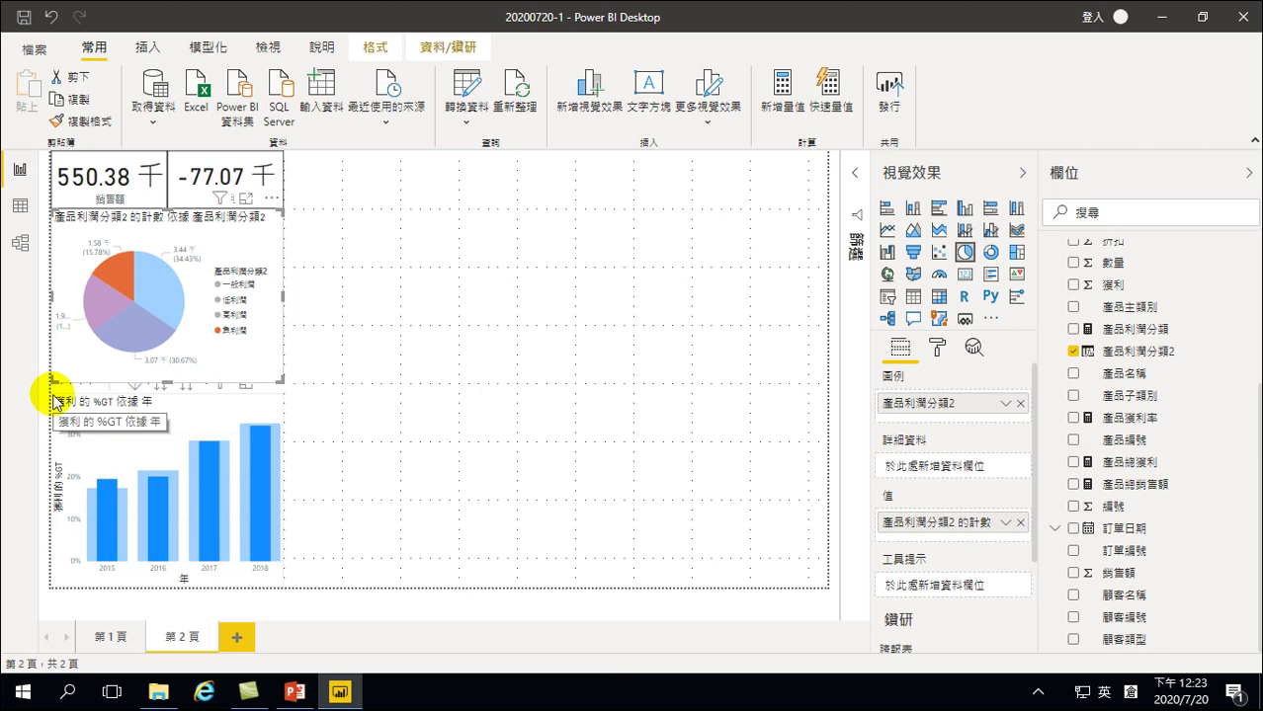
mouse_move(204, 457)
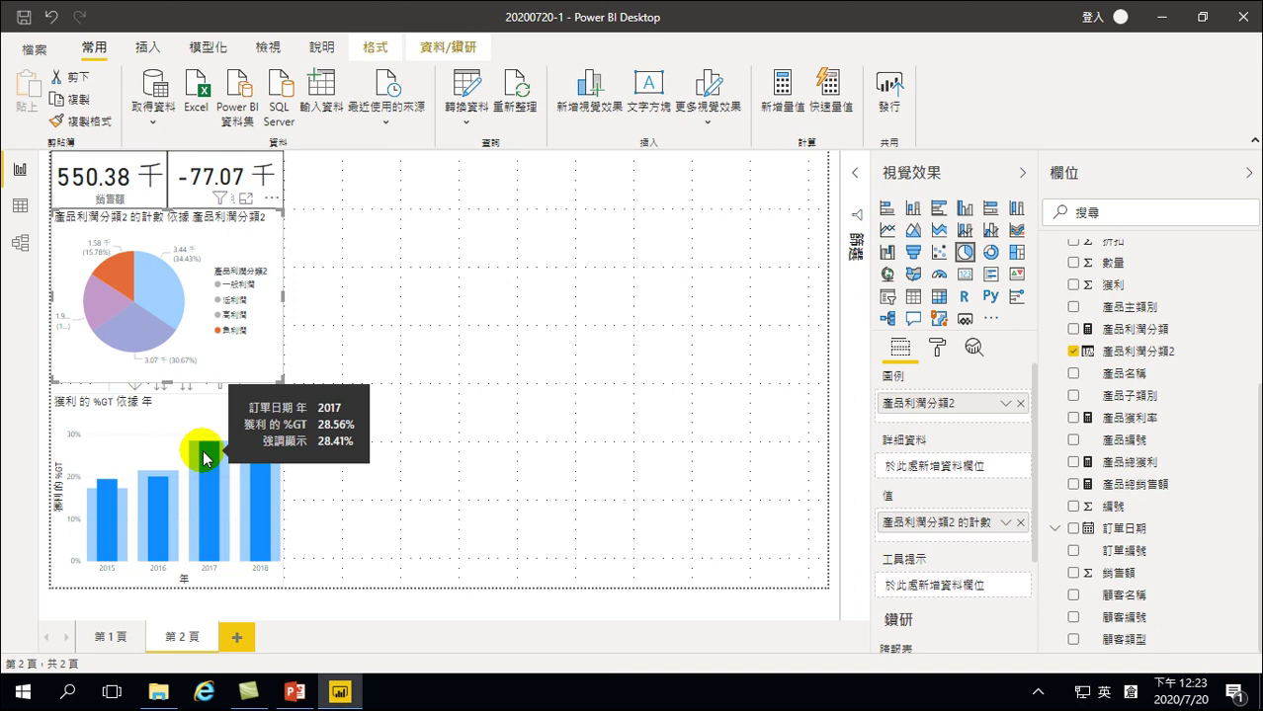
Filter by the 高利潤 slice, then select the column chart to clear the cross-filter
click(933, 347)
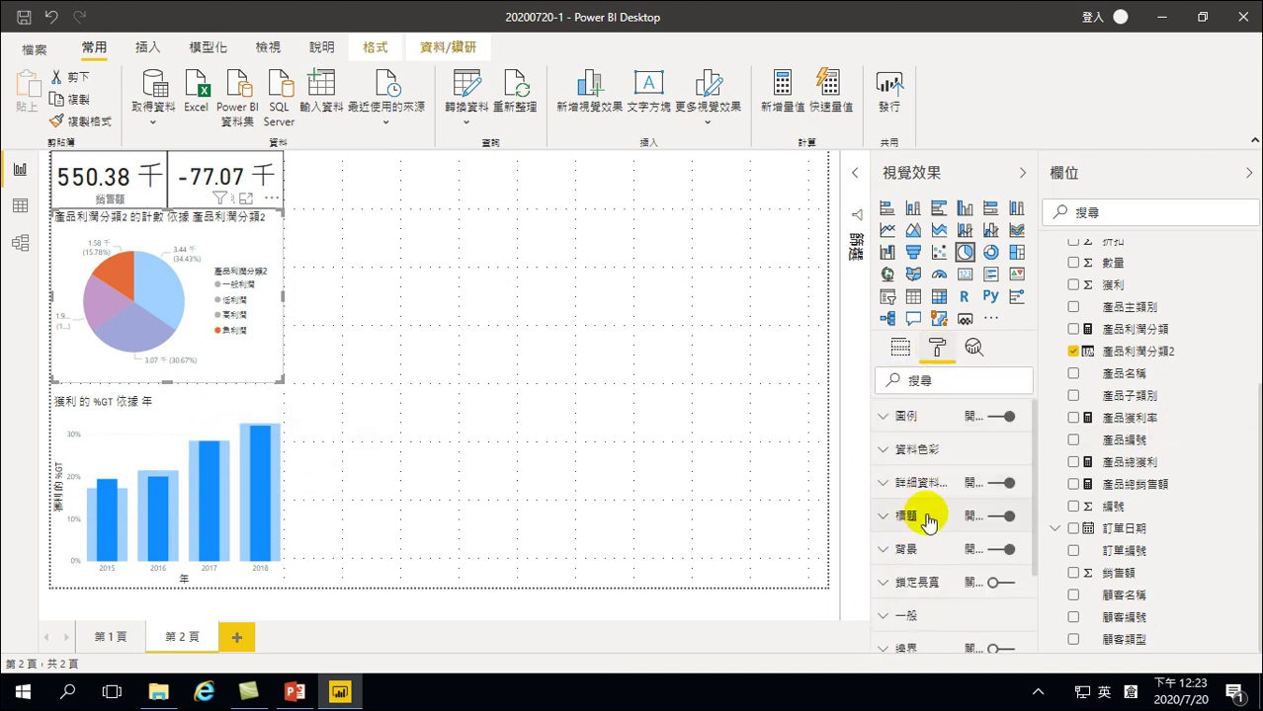
scroll(931, 501, down, 3)
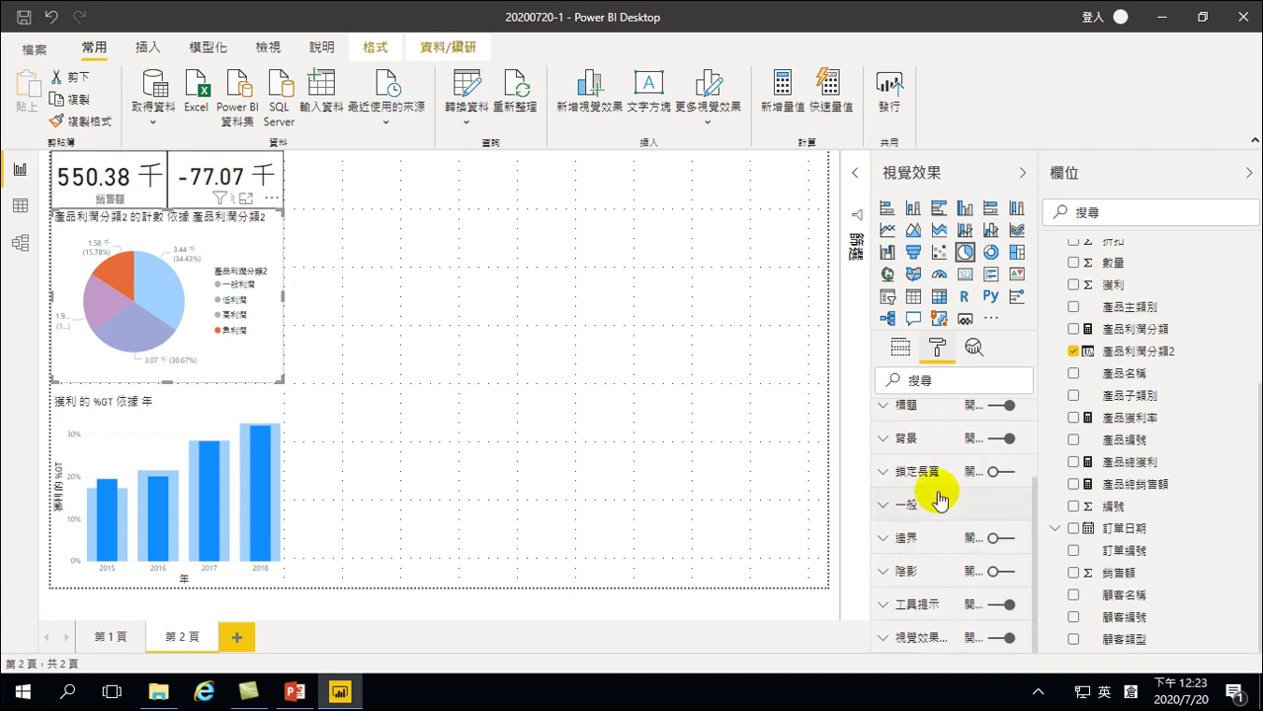
click(102, 312)
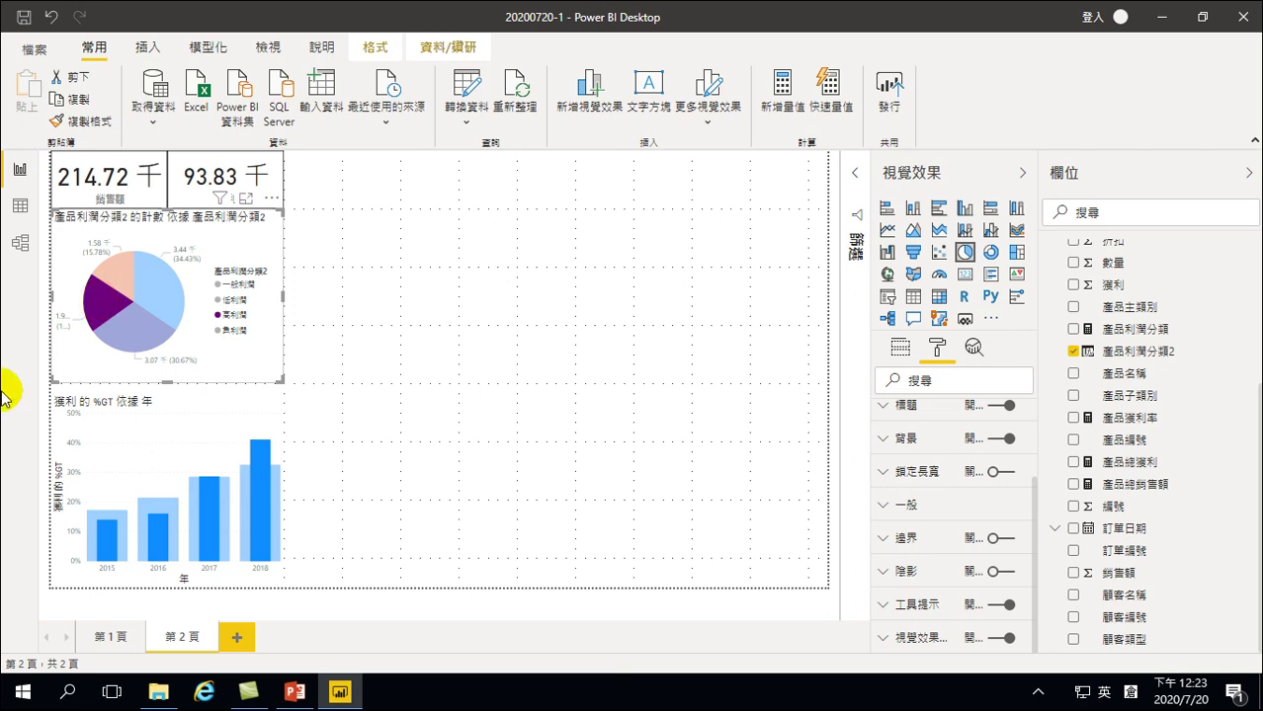
click(173, 452)
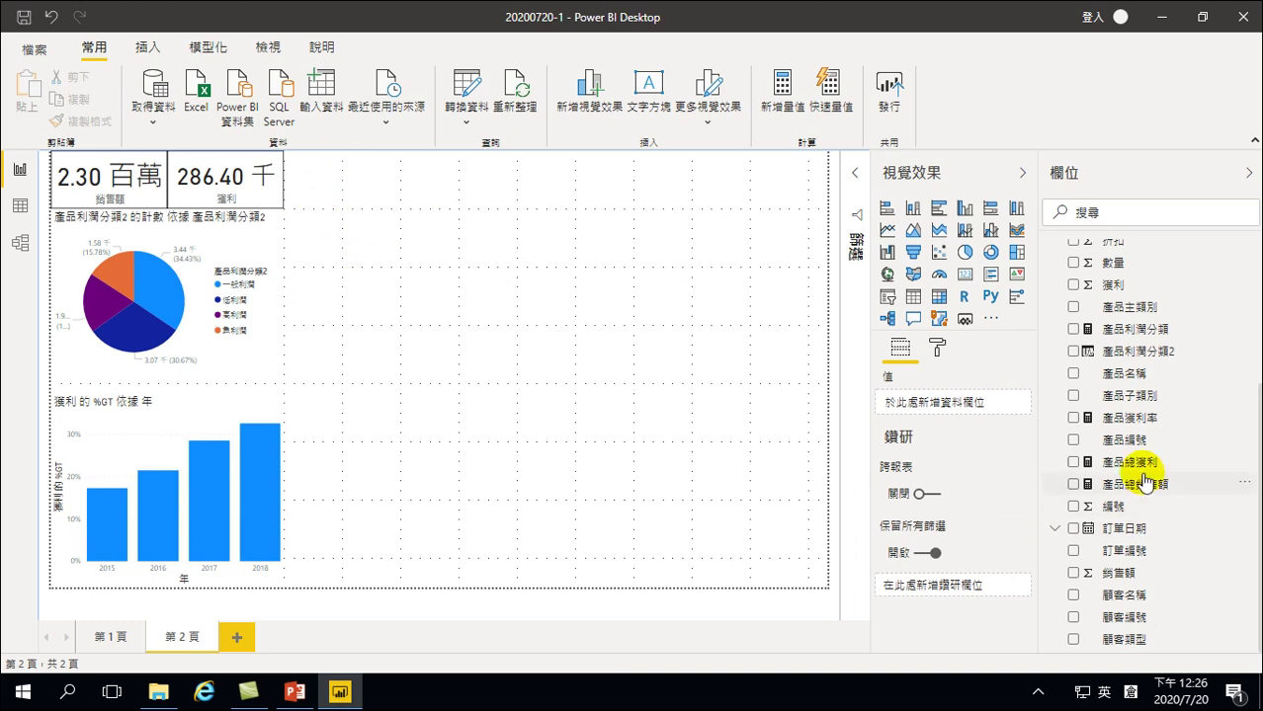
Add a new calculated column to the sales table from the Fields pane
scroll(1141, 474, up, 3)
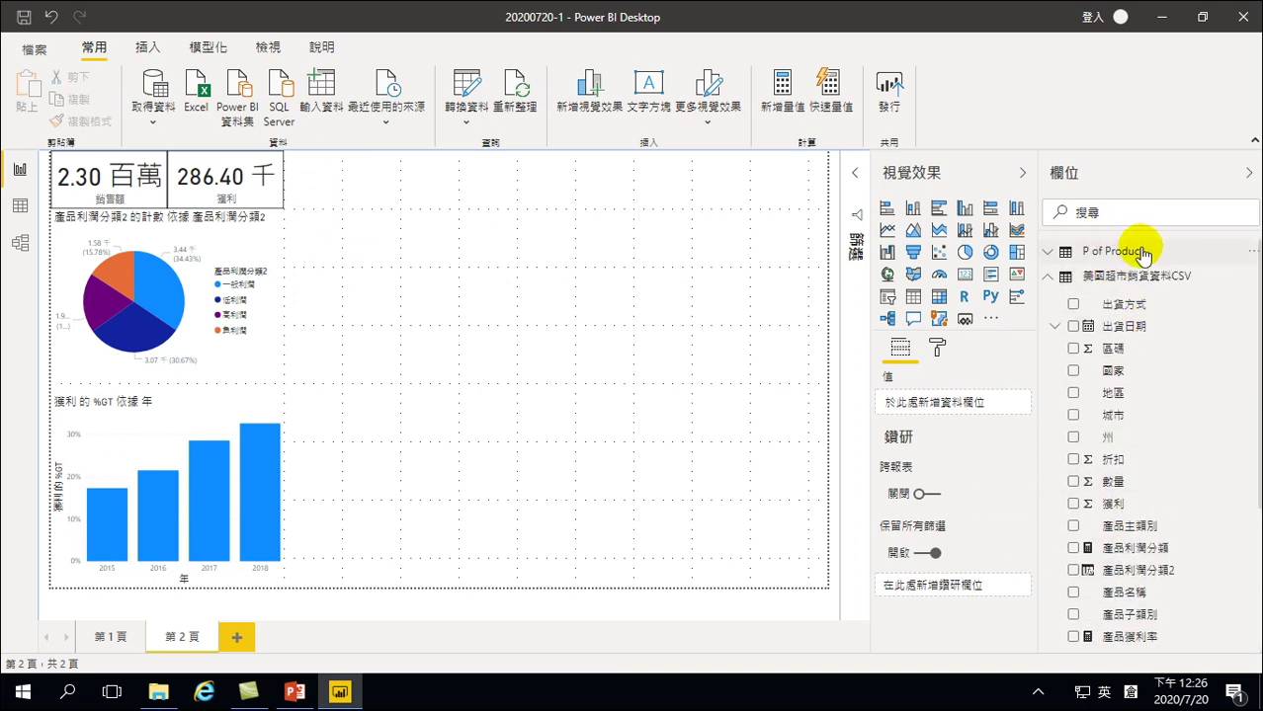
scroll(1136, 523, down, 3)
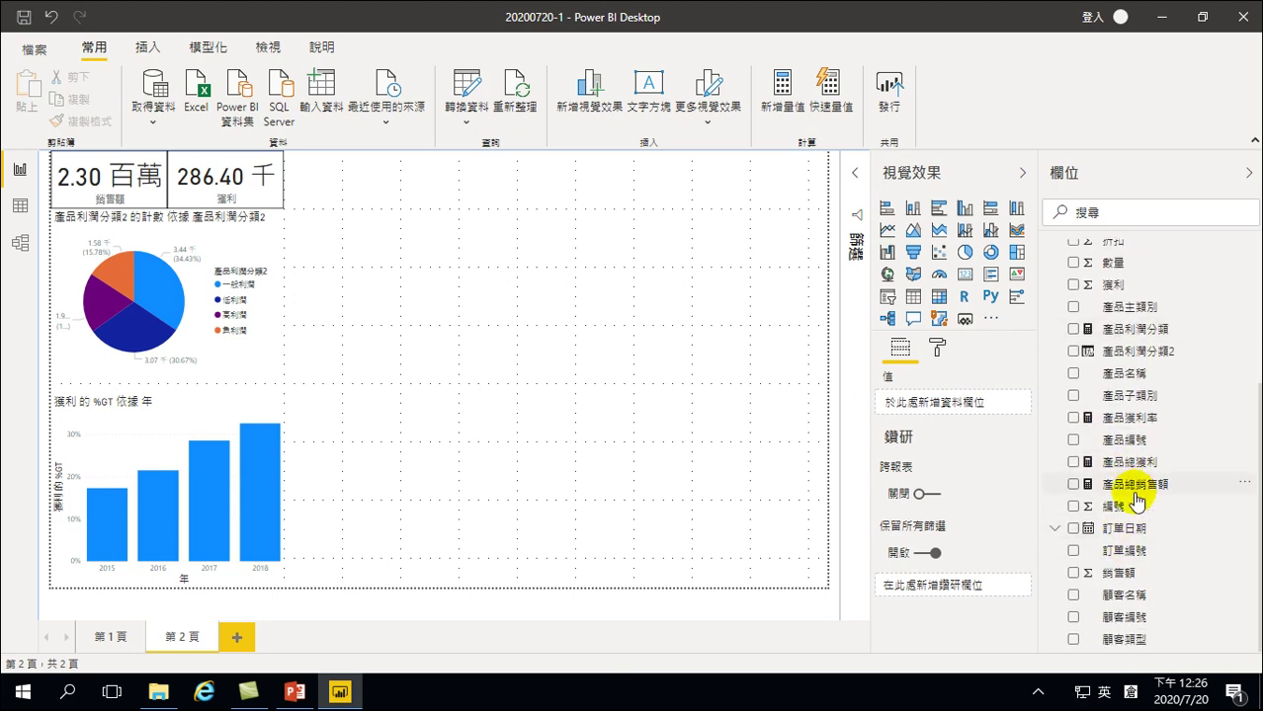
right_click(1114, 442)
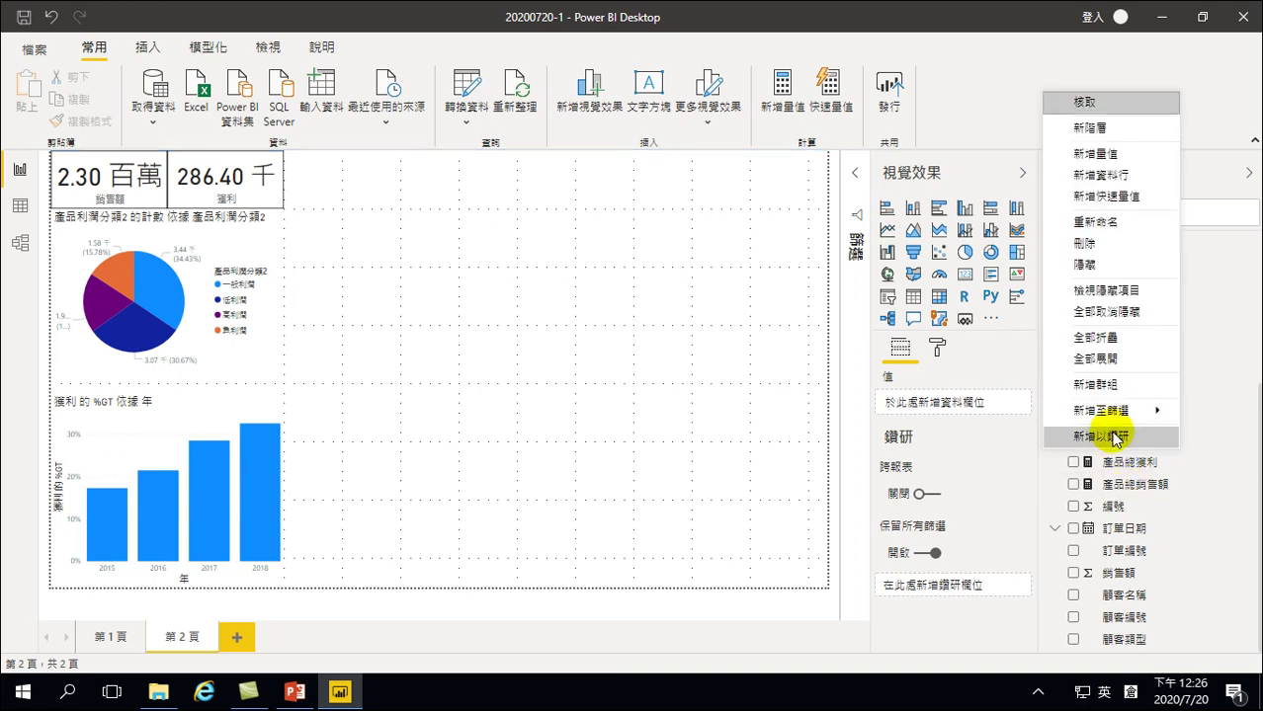
click(1097, 175)
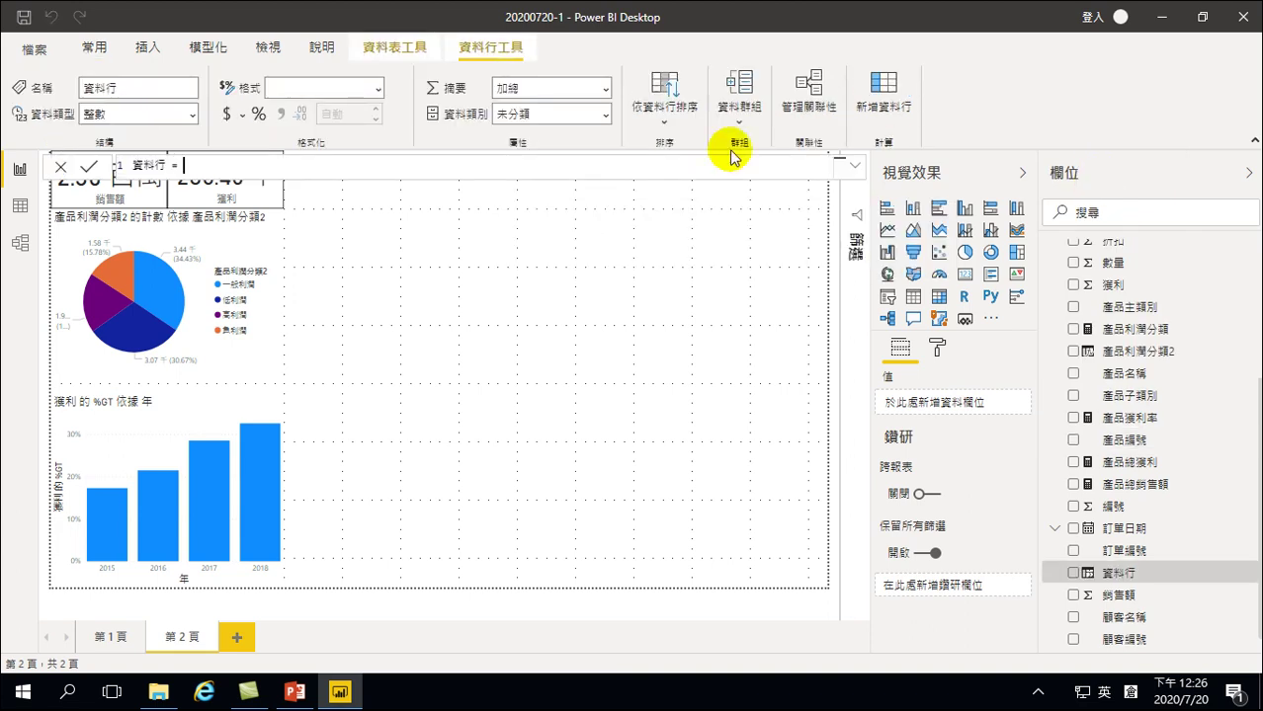
click(275, 170)
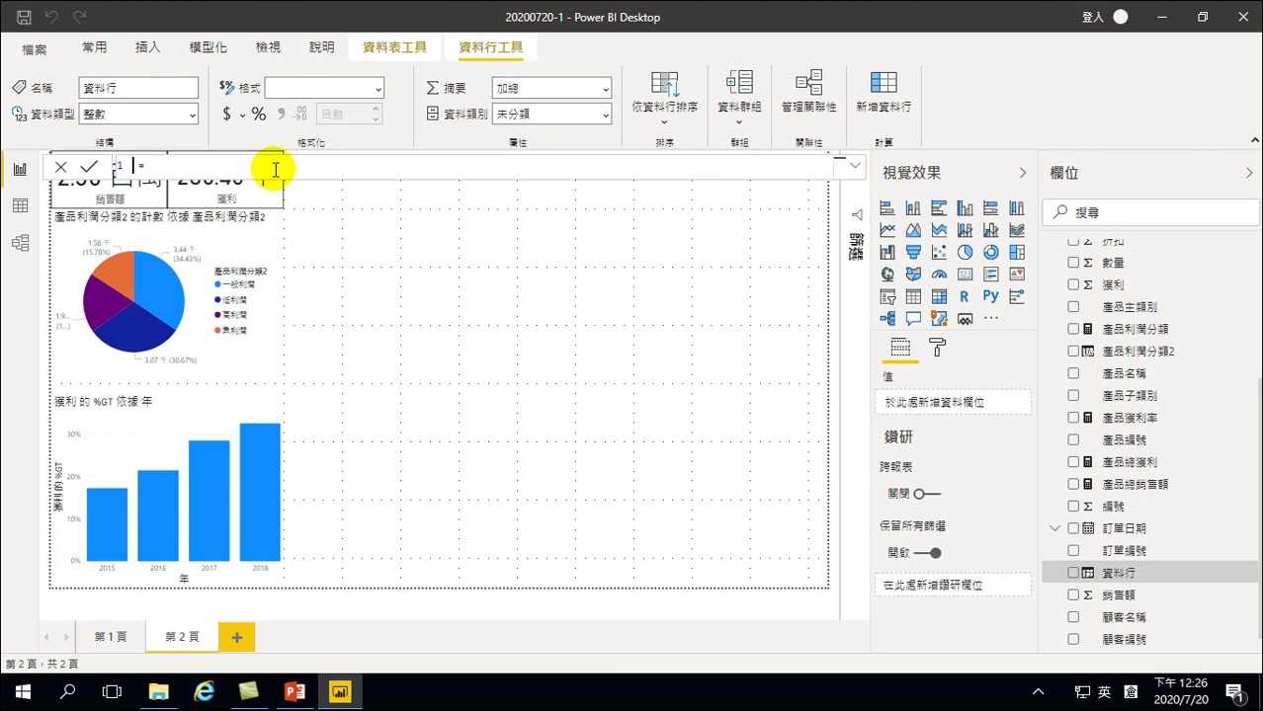
Try entering a Chinese name for the new column, then commit the column
key(shift)
text(t)
key(Escape)
text(dln eyioj)
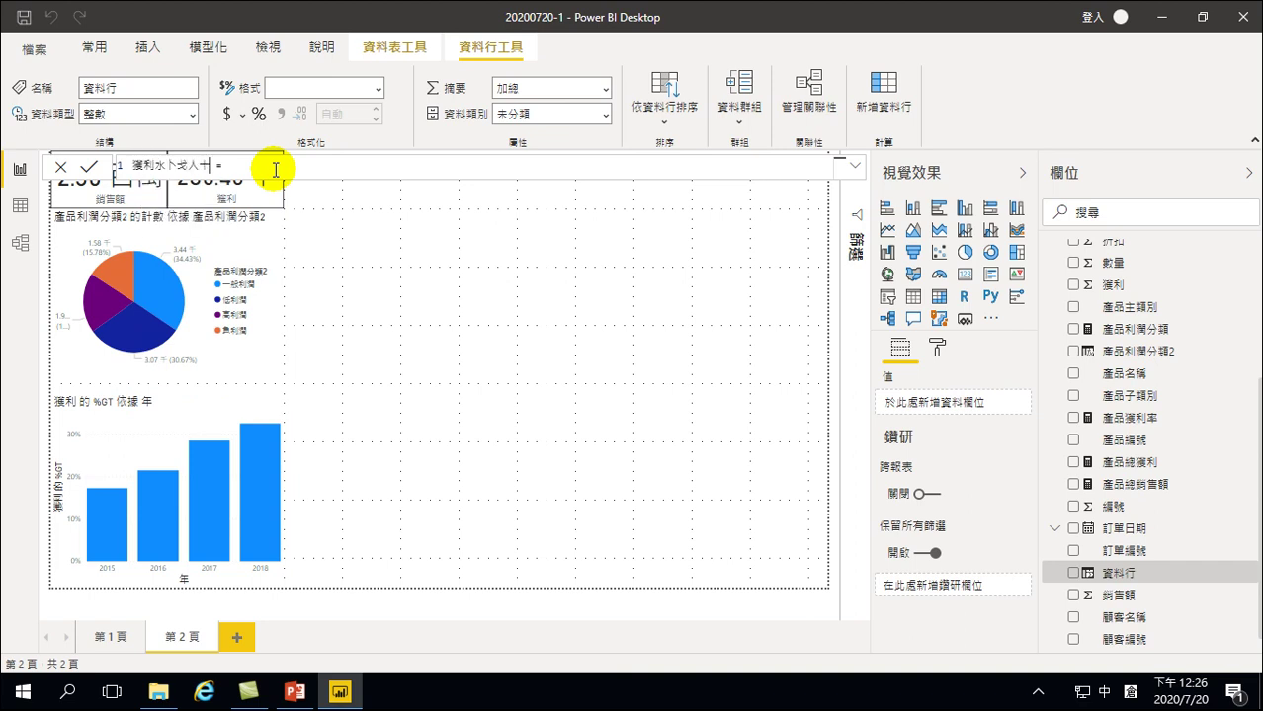
key(shift)
key(shift)
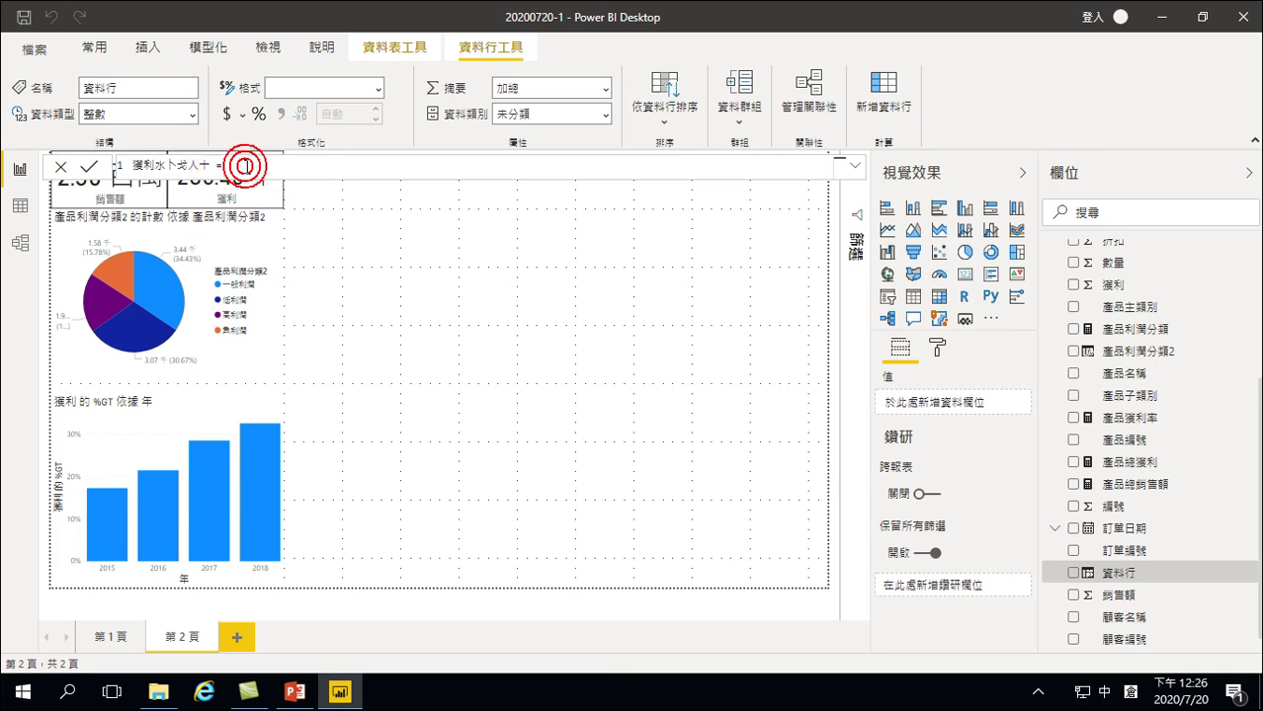
key(shift+Left)
key(shift+Left)
key(shift+Left)
key(shift+Left)
key(shift+Left)
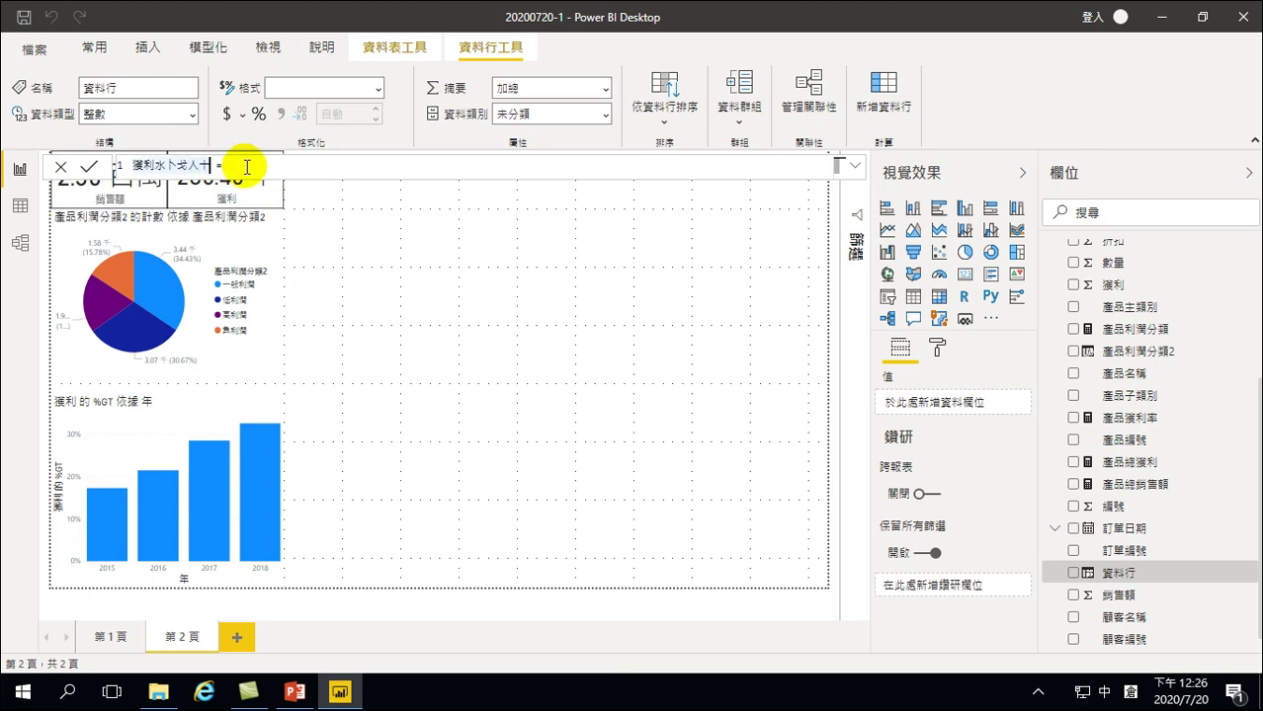
key(shift)
click(245, 167)
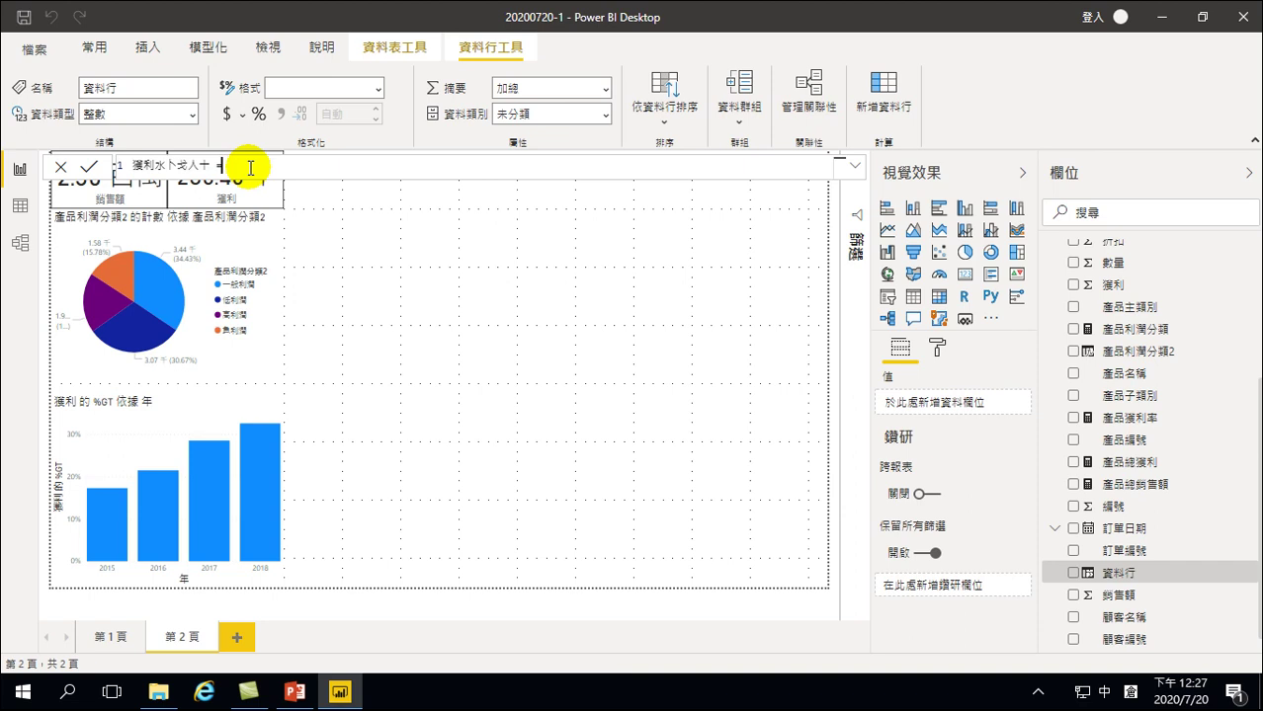
key(shift+Home)
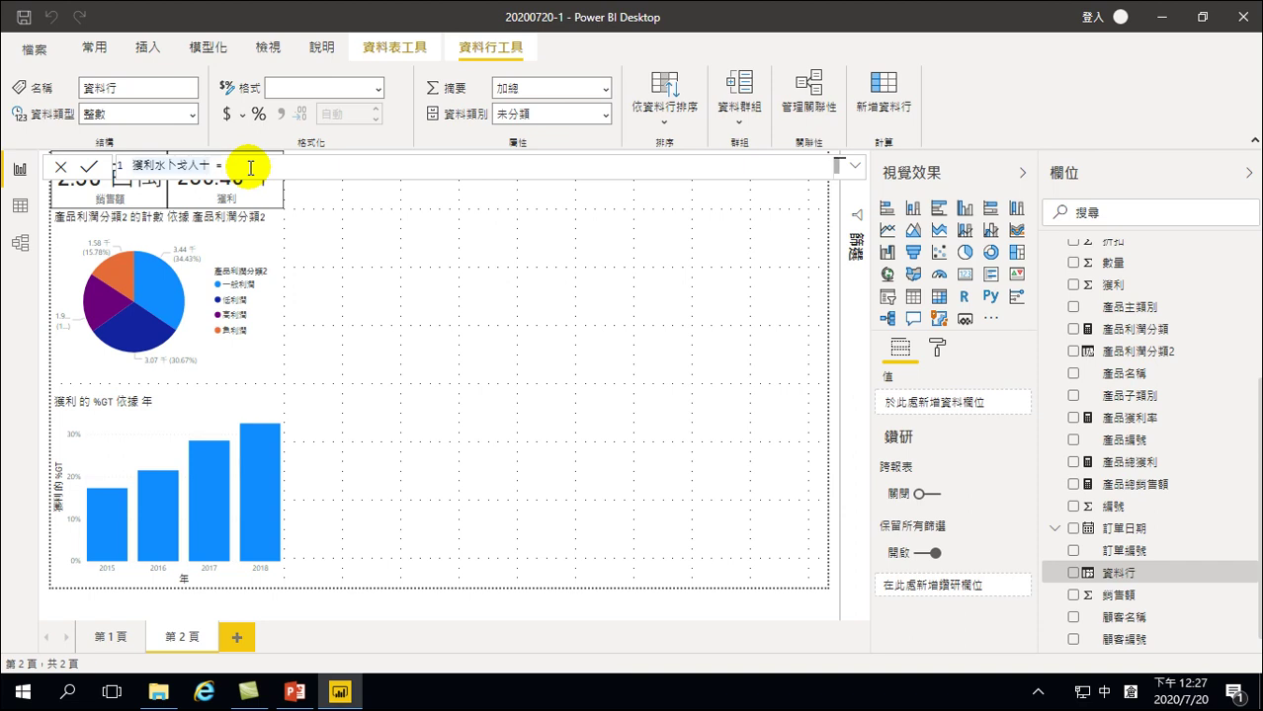
click(251, 167)
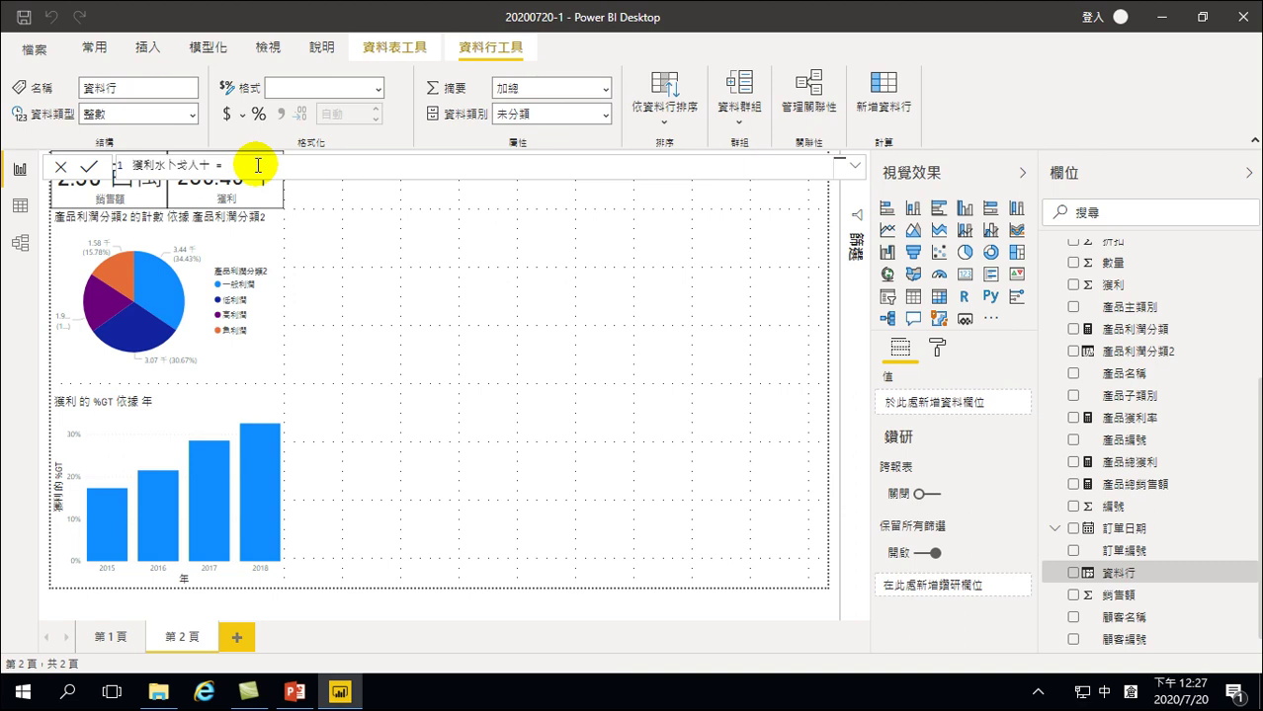
click(256, 166)
click(425, 307)
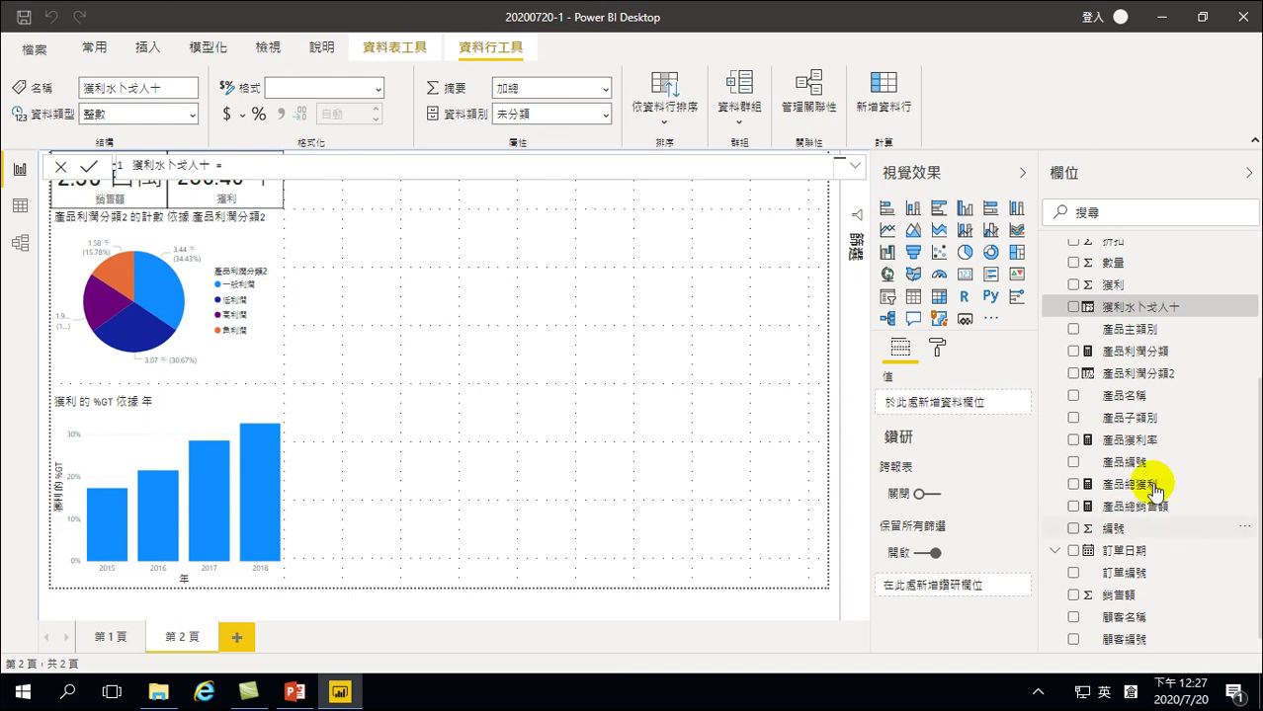
Add another new column from the new field's menu, leaving its formula unedited
right_click(1146, 306)
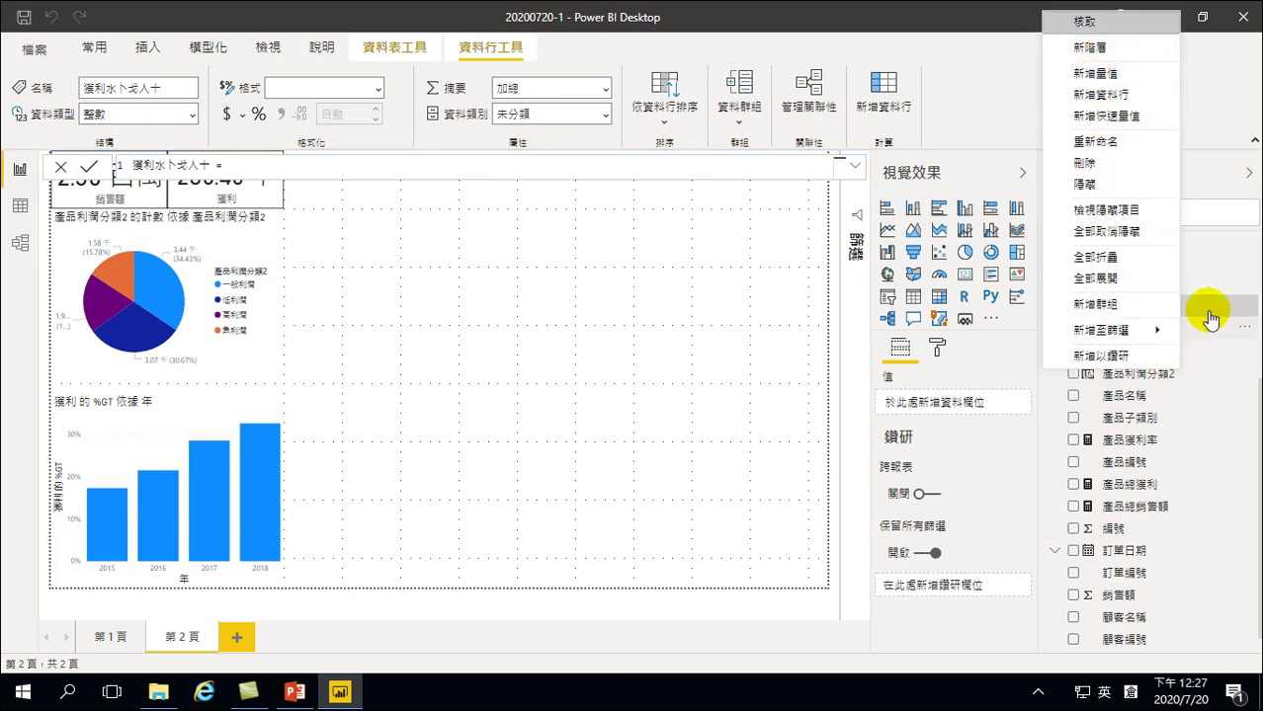
click(1205, 302)
click(253, 169)
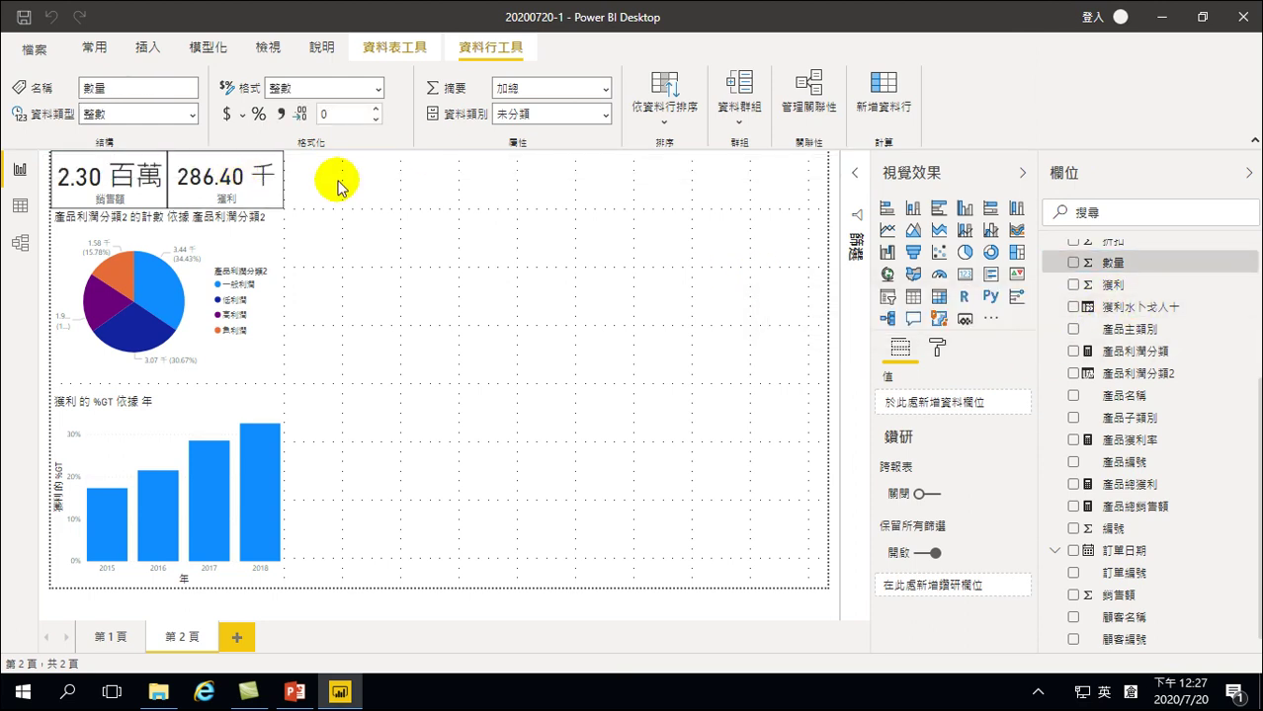
click(1152, 309)
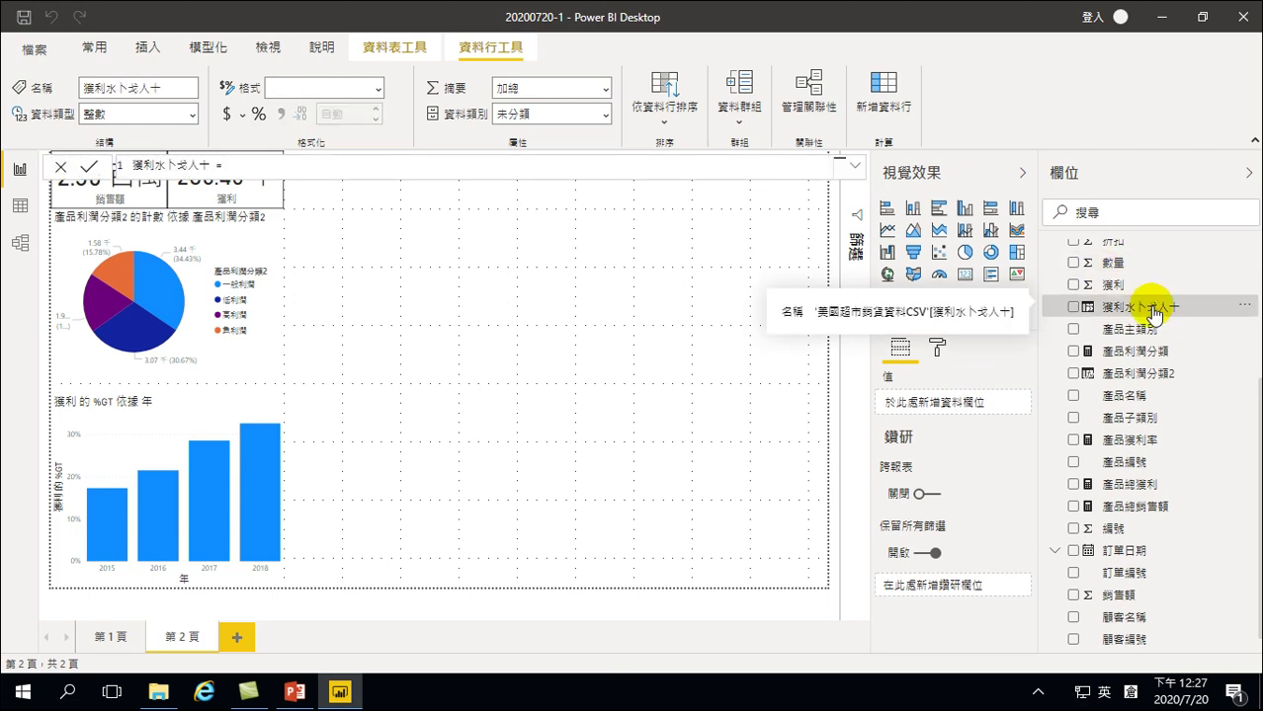
right_click(1133, 308)
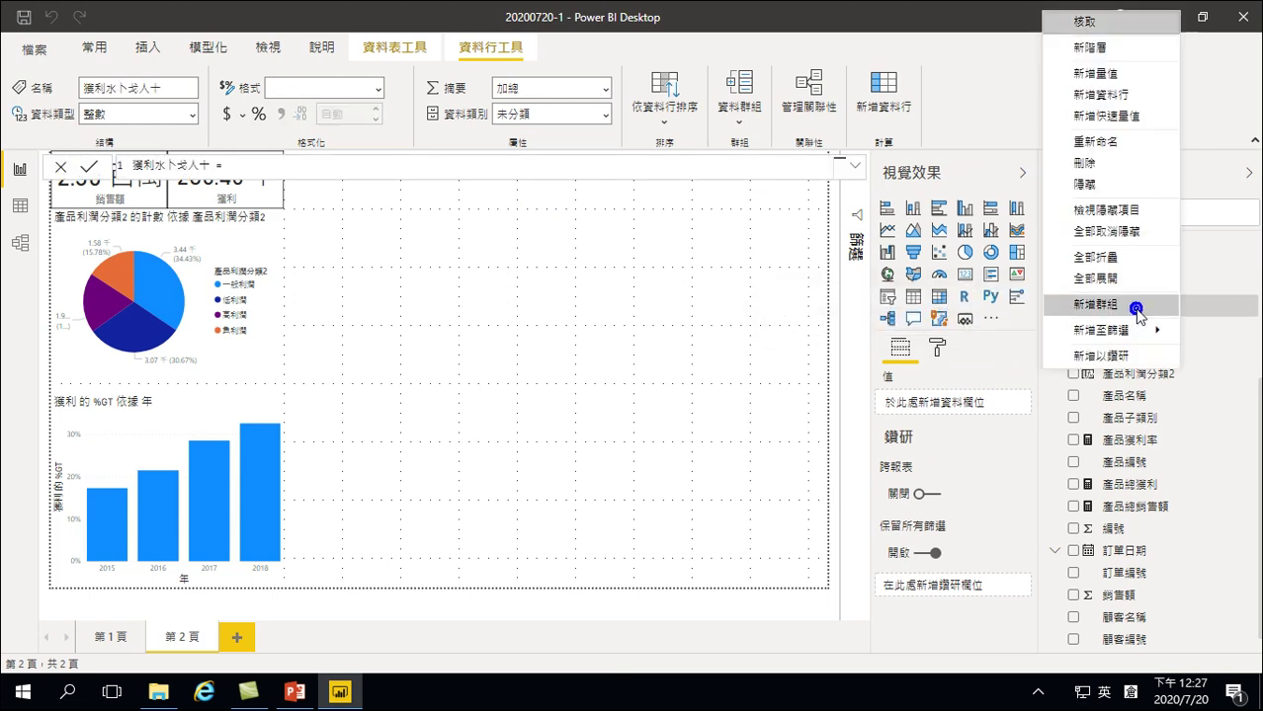
click(1099, 93)
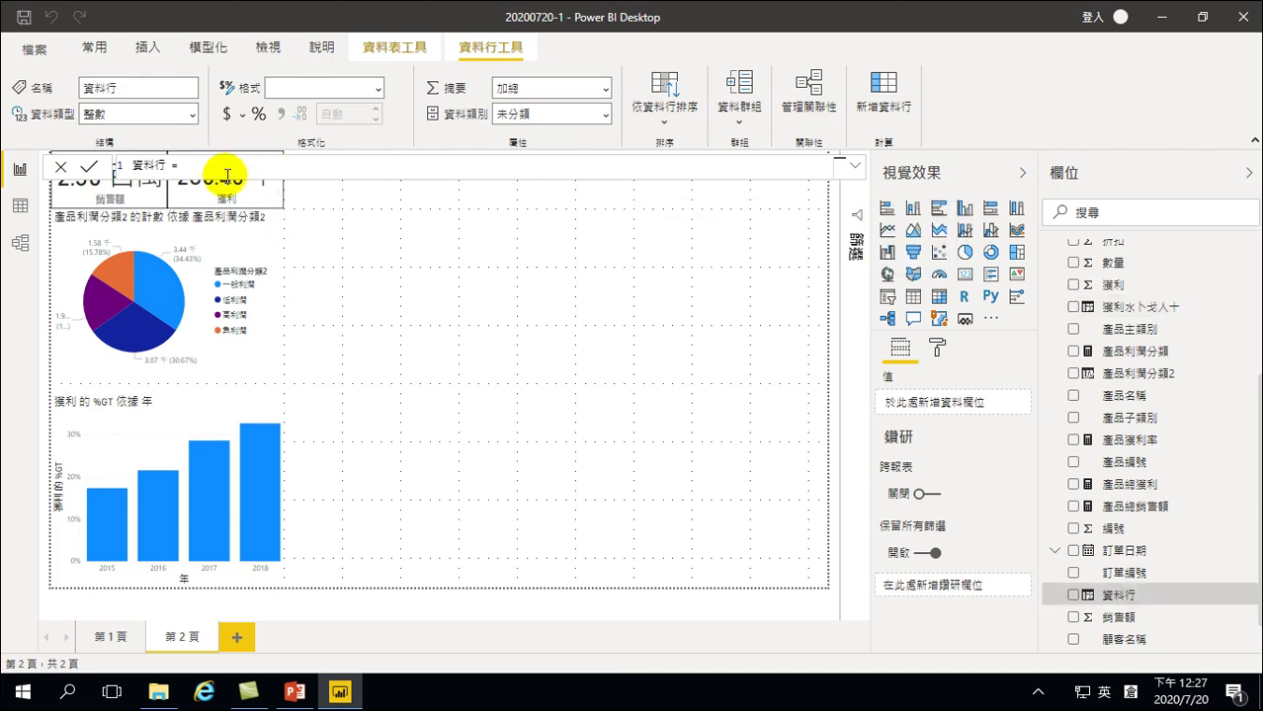
key(Up)
key(Up)
key(Up)
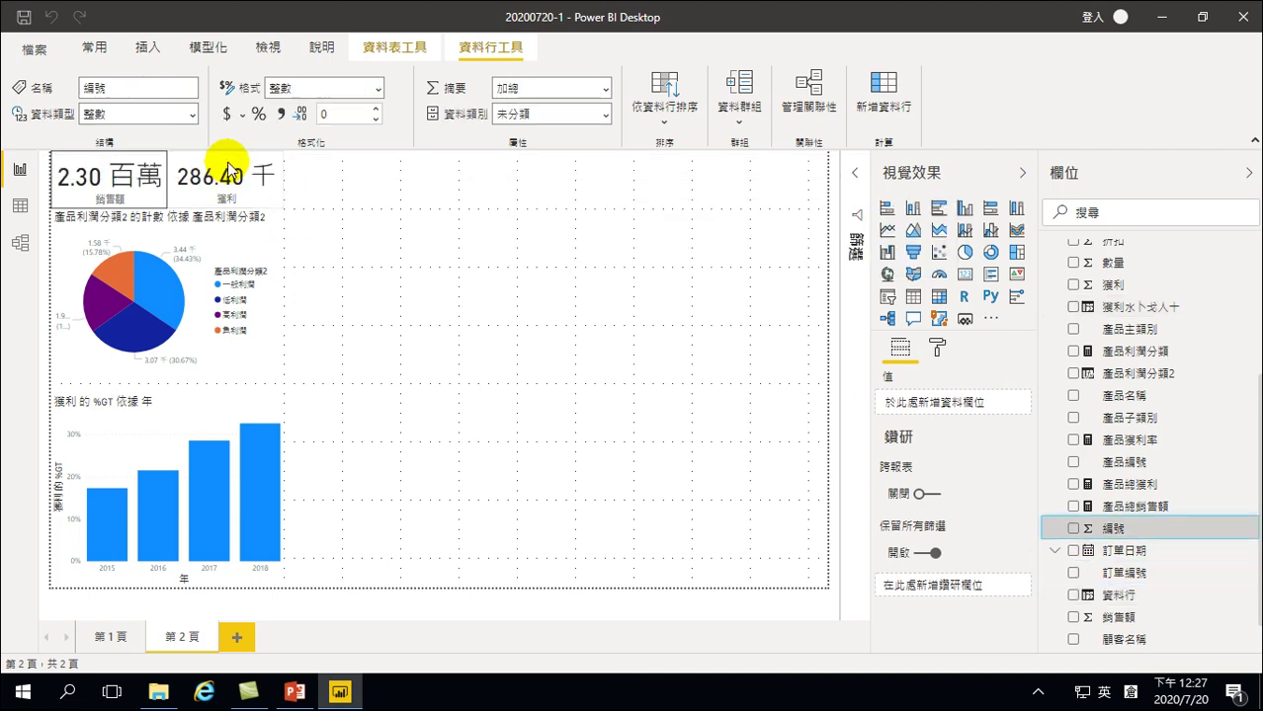
Add a column from 產品利潤分類2, switch input language, and leave the formula unfinished
right_click(1137, 382)
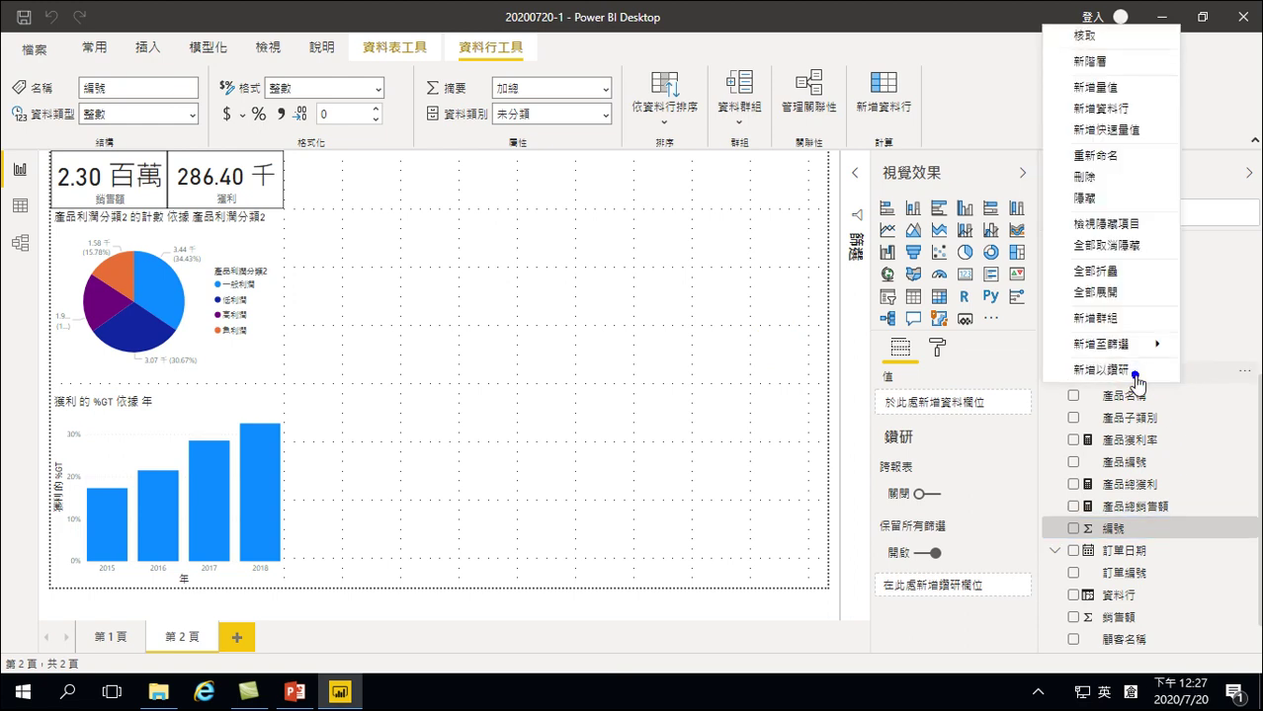
click(1101, 114)
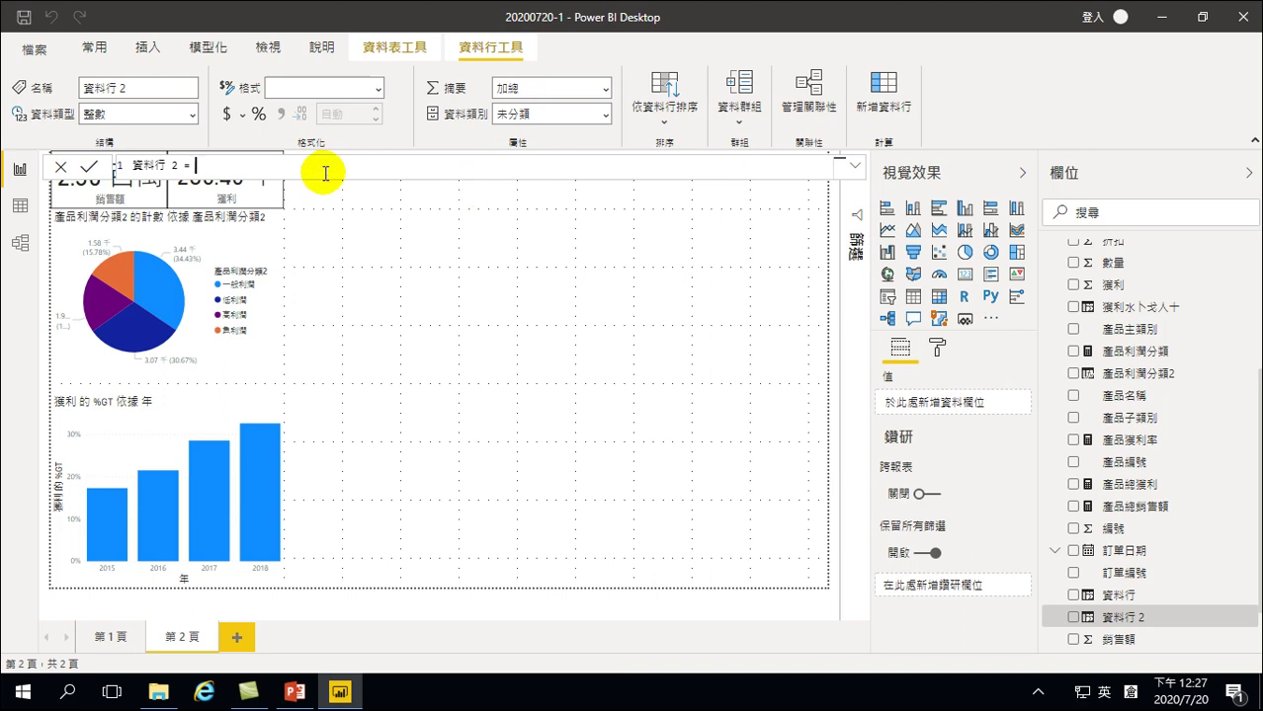
click(190, 166)
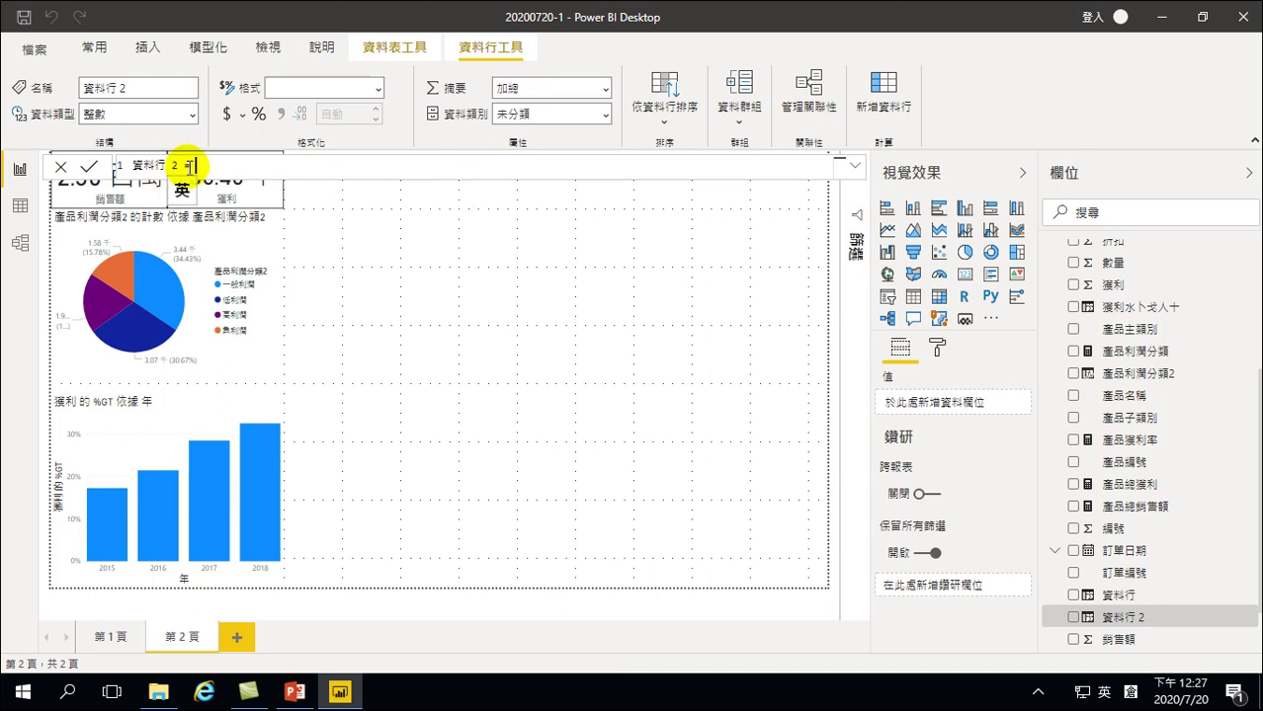
click(212, 165)
click(1130, 691)
click(1089, 465)
click(382, 209)
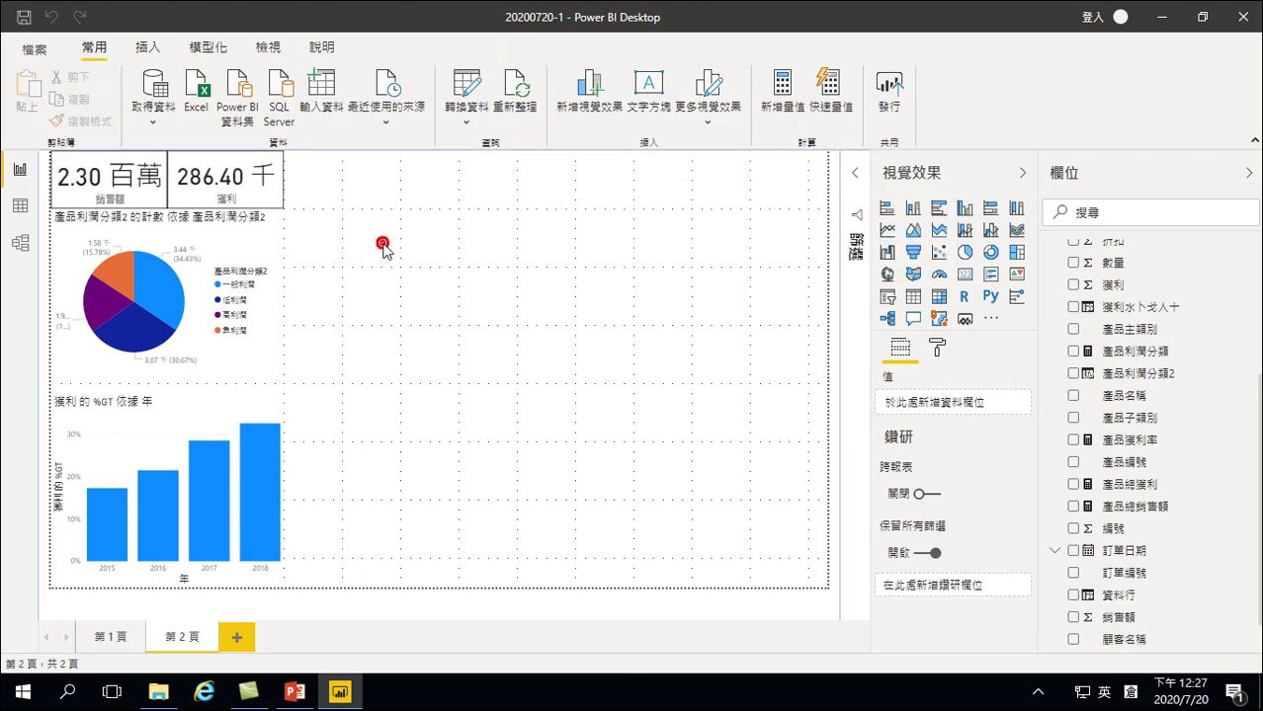
Save the report, close Power BI Desktop, and reopen 20200720-1, dismissing the intro dialog
click(24, 17)
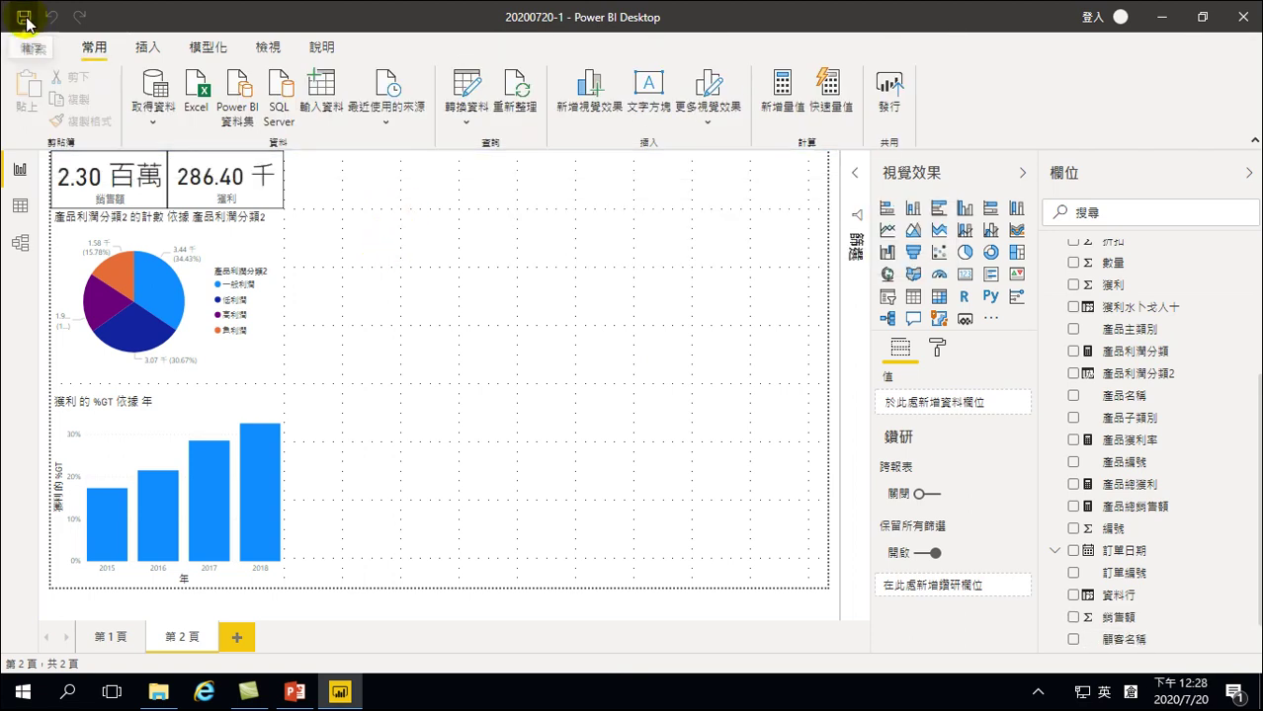
click(1242, 17)
click(847, 243)
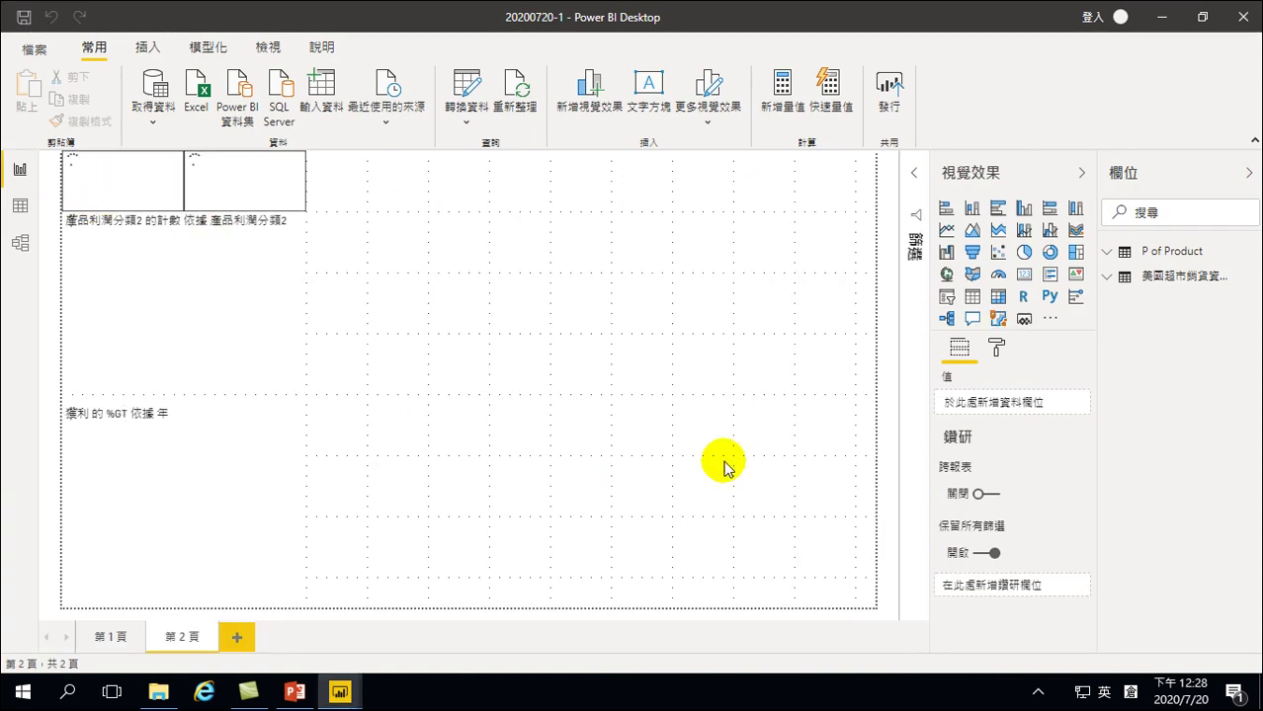
click(811, 539)
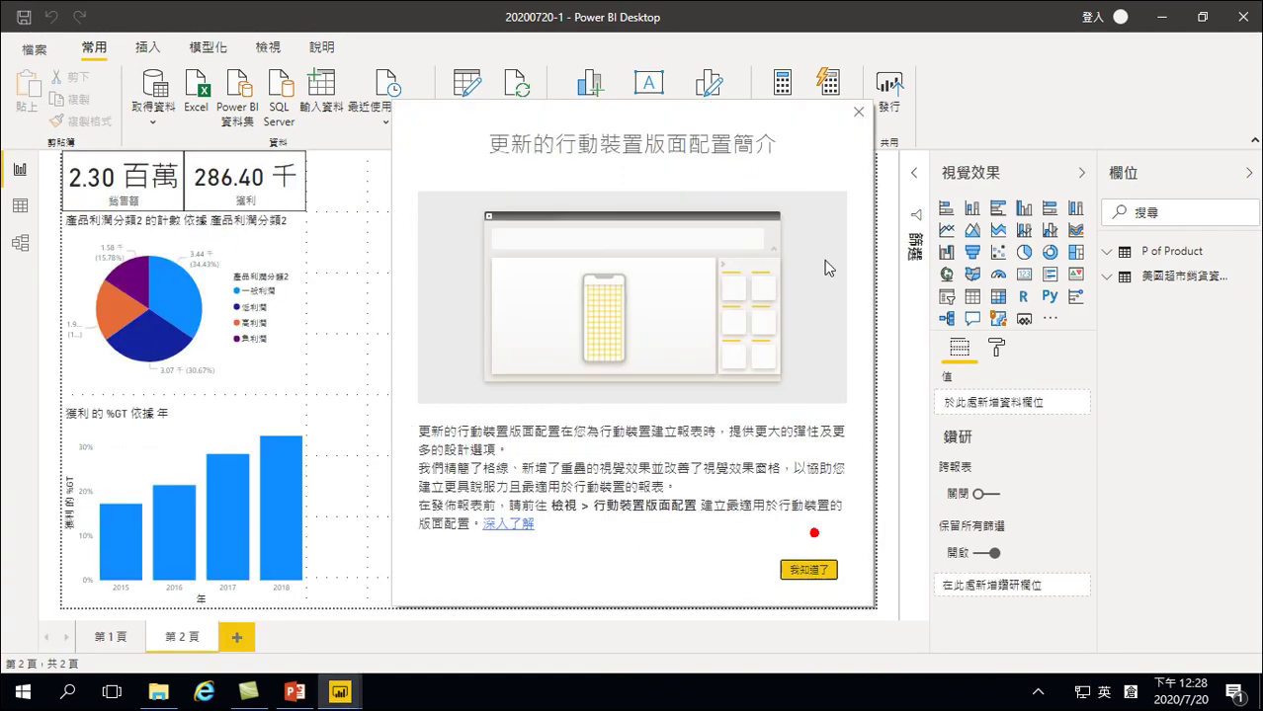
click(857, 112)
click(402, 196)
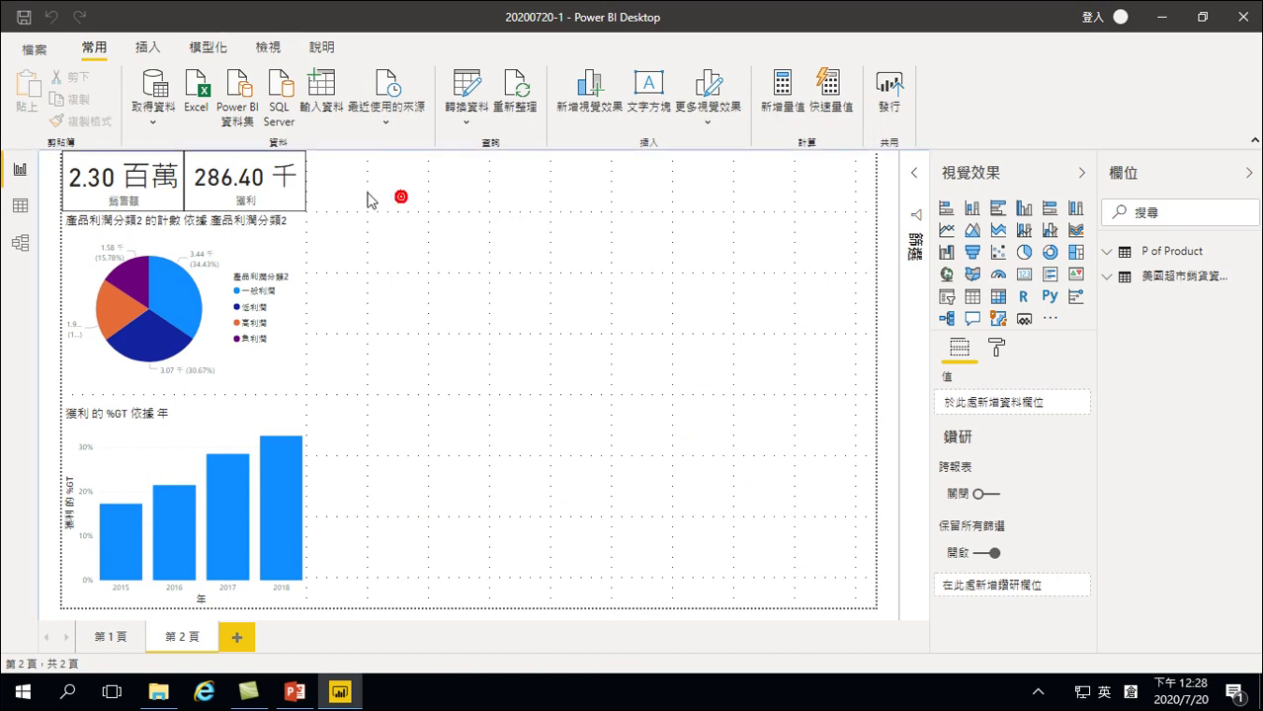
Start a new column from the 城市 field and delete its default name 資料行
click(1146, 277)
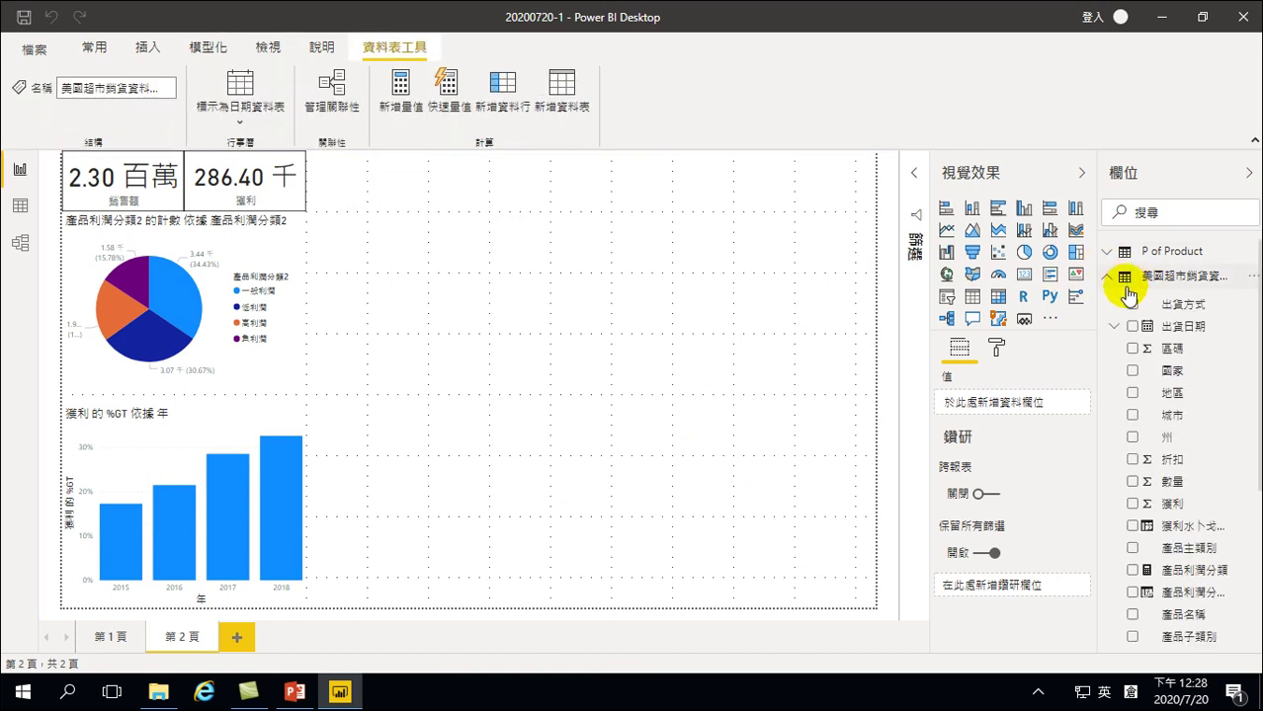
right_click(1171, 415)
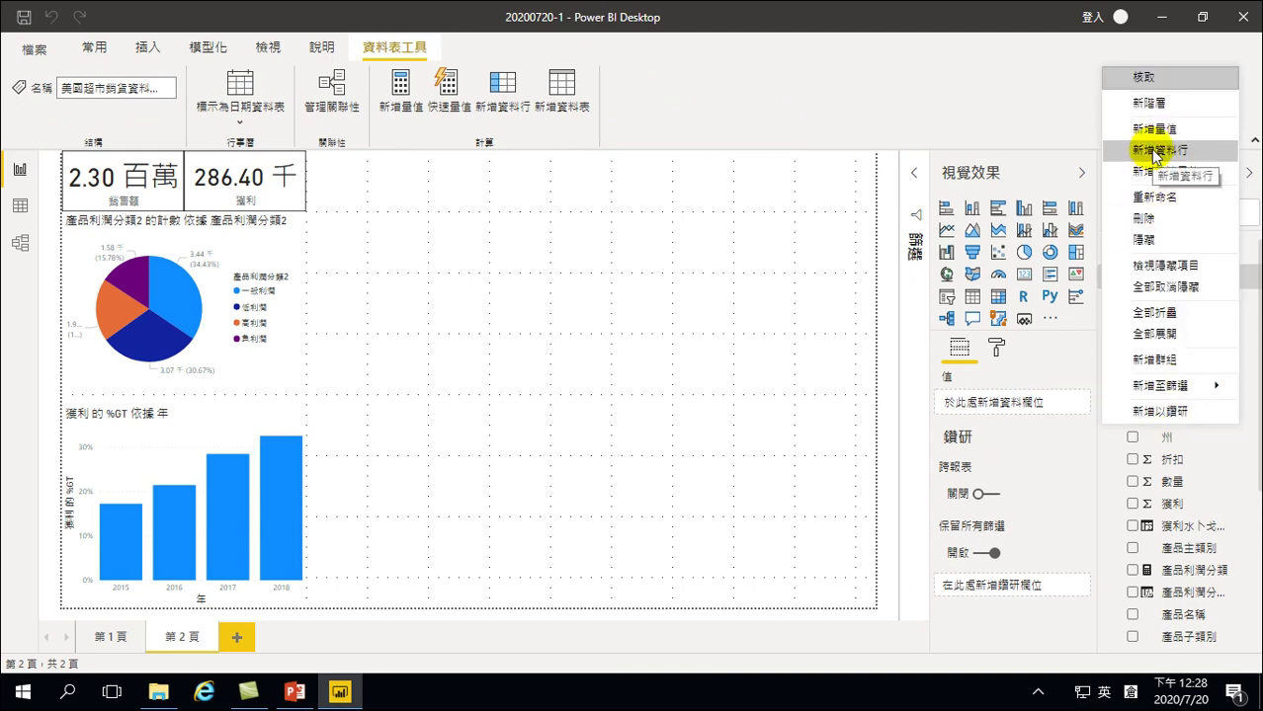
key(Escape)
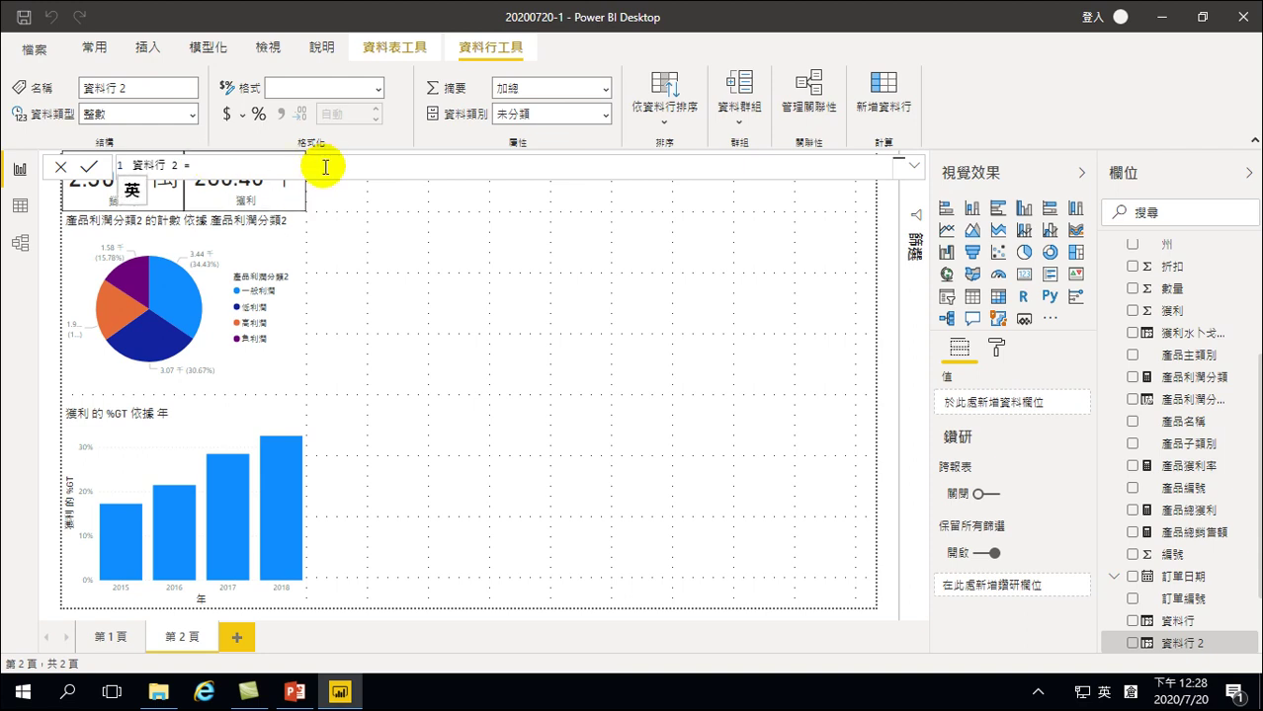
triple_click(143, 168)
double_click(145, 167)
key(BackSpace)
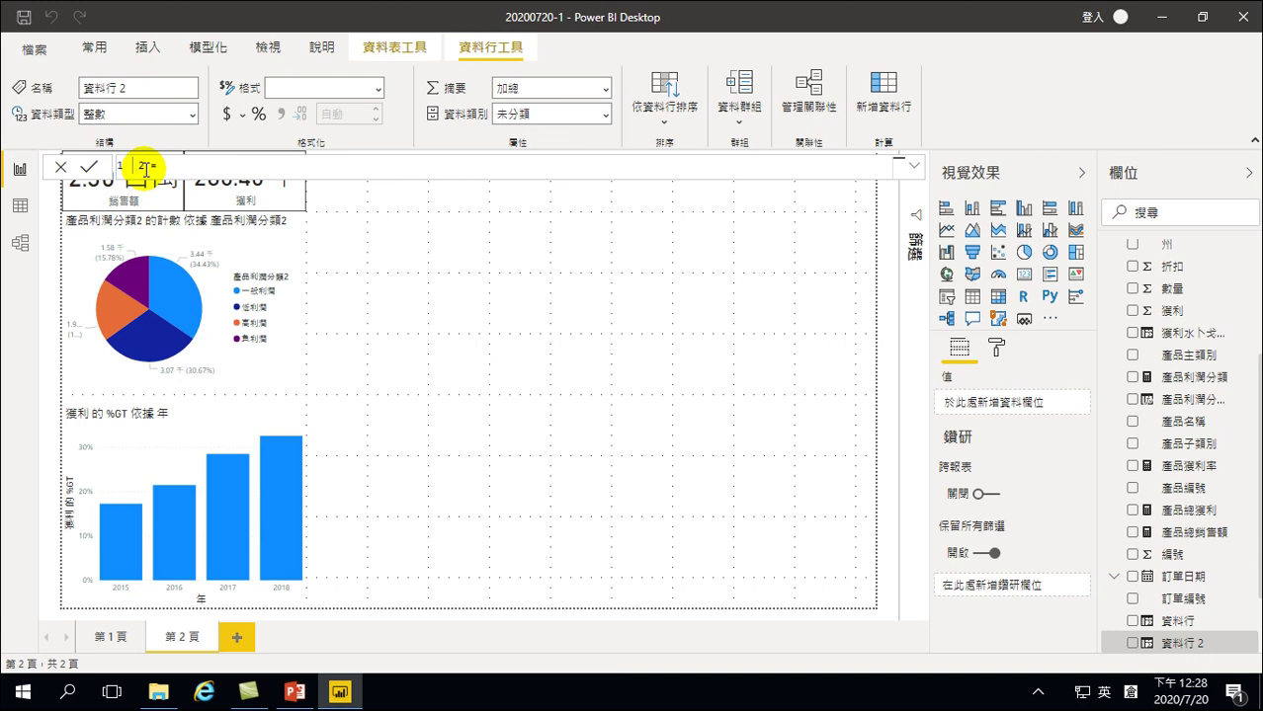
key(shift)
text(大)
text(十)
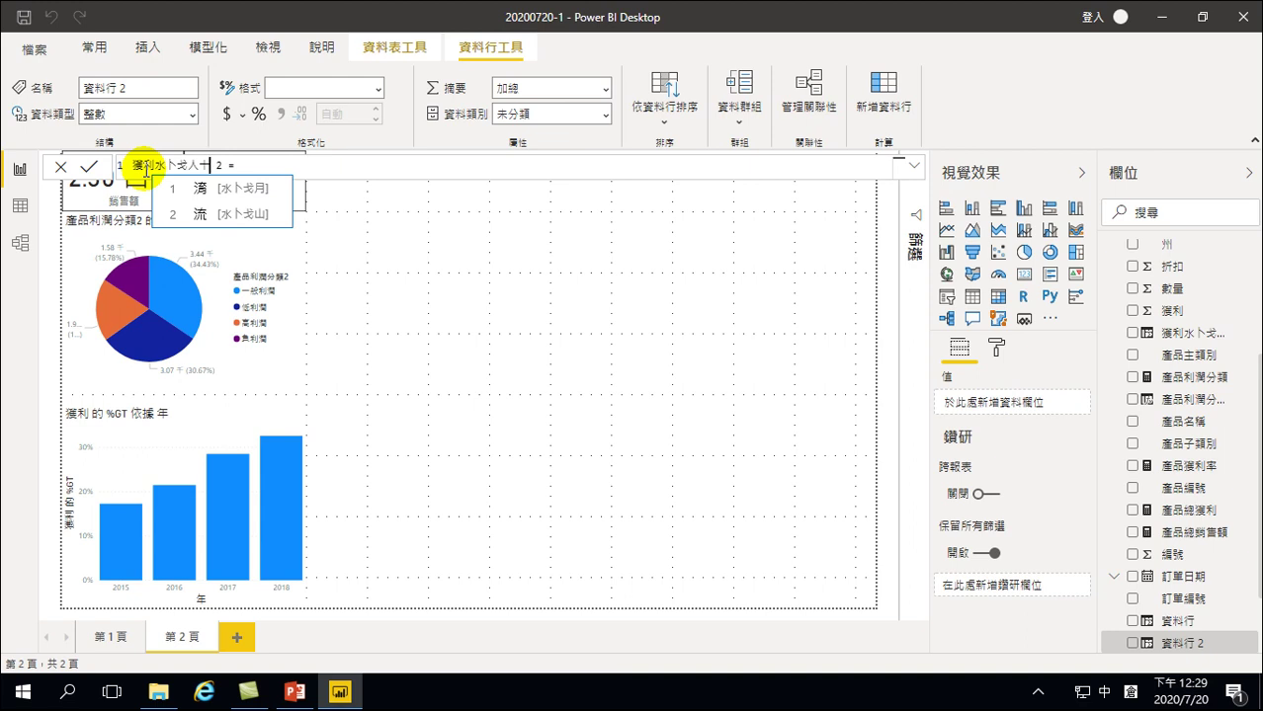
key(Escape)
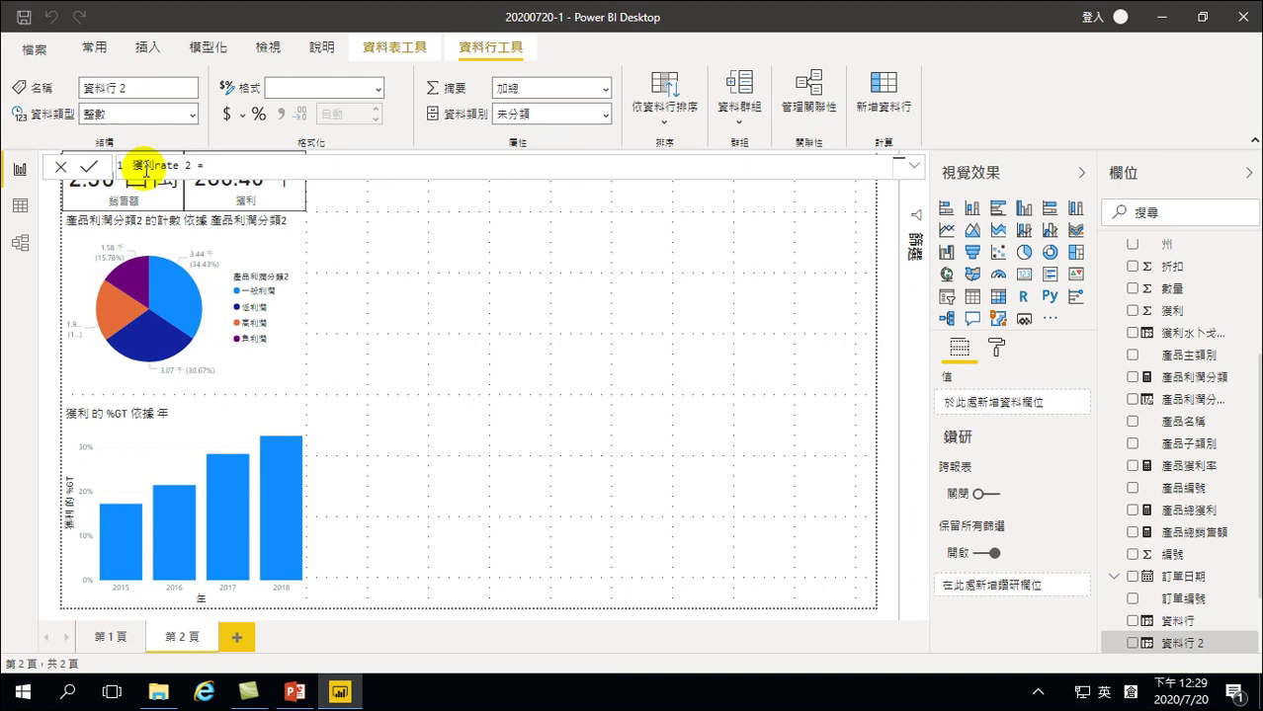
Define 獲利rate 2 as [獲利] / [銷售額] using column suggestions and commit it
text(')
key(Down)
key(Down)
key(Down)
key(Down)
key(Down)
key(Down)
key(Down)
key(Down)
key(Down)
key(Down)
key(Down)
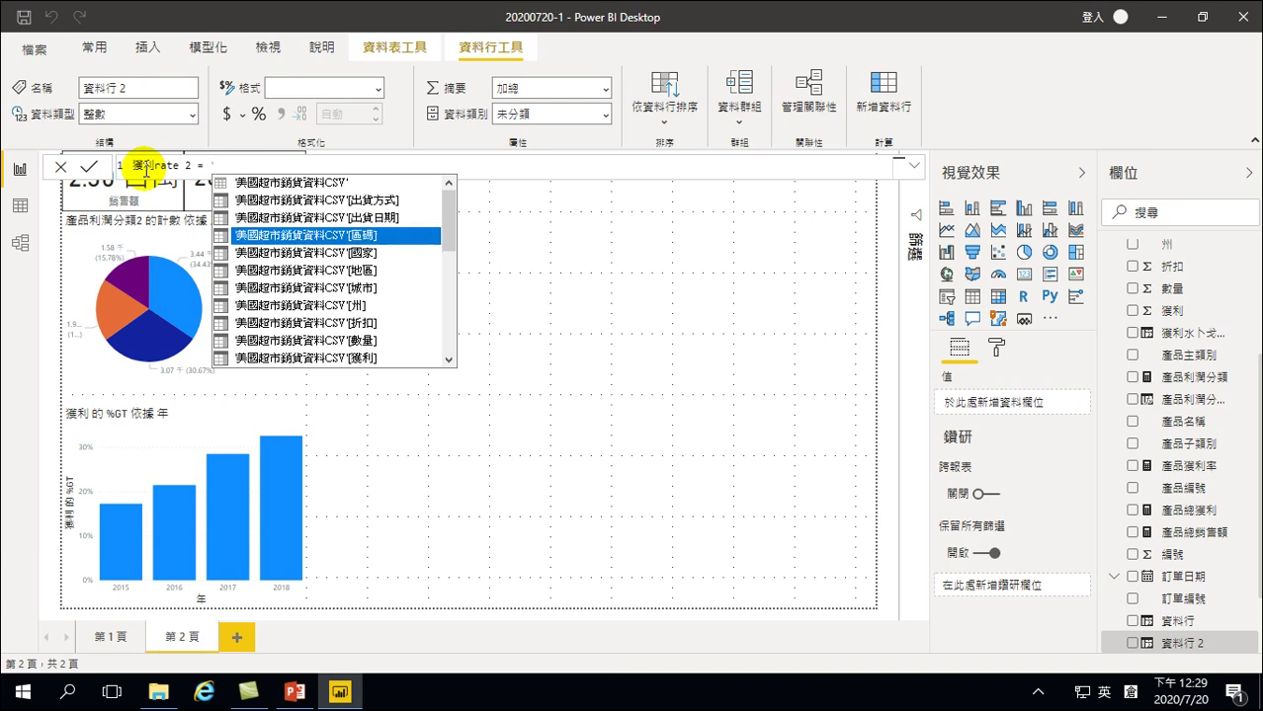
key(Down)
key(Up)
key(Up)
key(Tab)
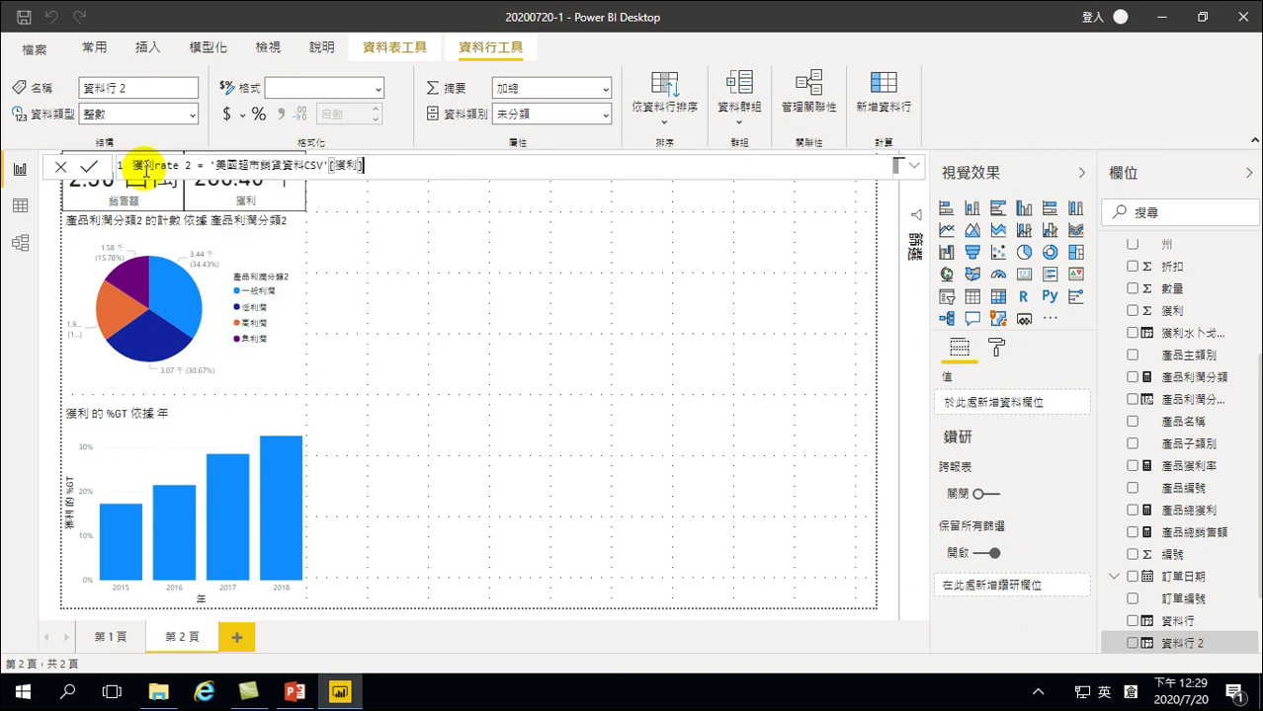
text(/ ')
key(Down)
key(Down)
key(Down)
key(Down)
key(Down)
key(Down)
key(Down)
key(Down)
key(Down)
key(Down)
key(Down)
key(Down)
key(Down)
key(Down)
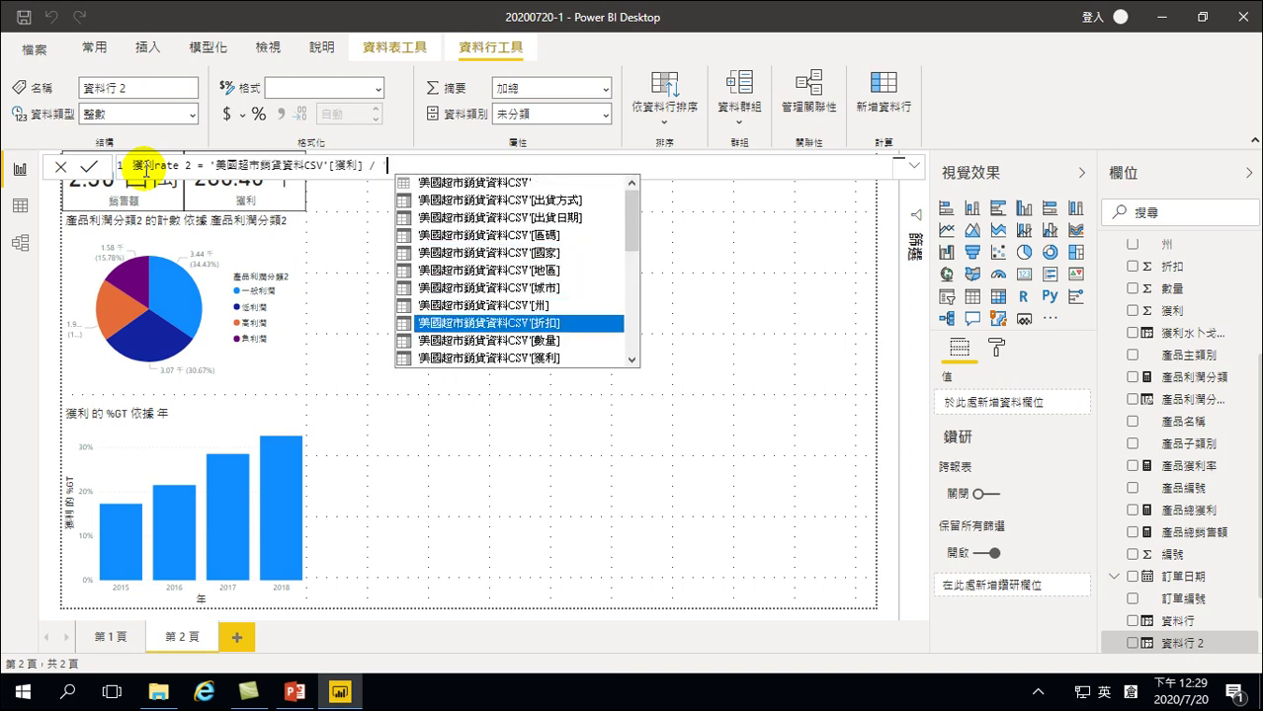
key(Down)
key(Down)
key(Down)
key(Down)
key(Down)
key(Down)
key(Down)
key(Down)
key(Down)
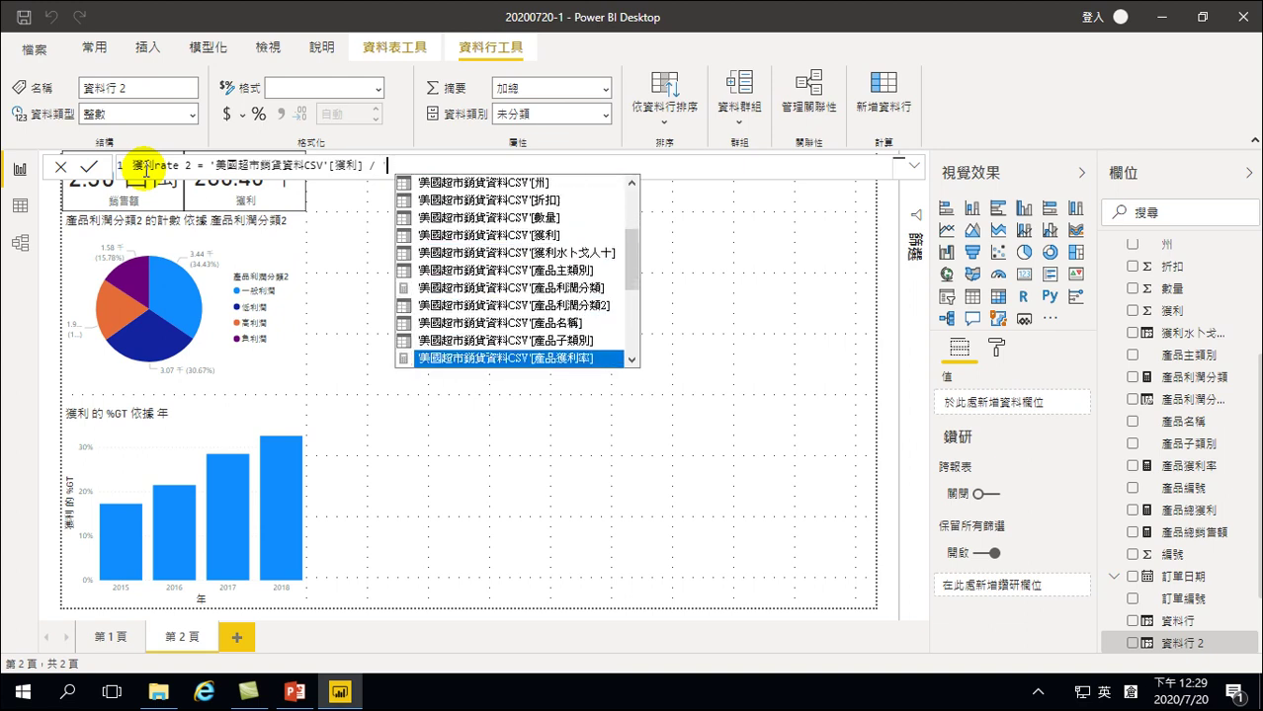
key(Up)
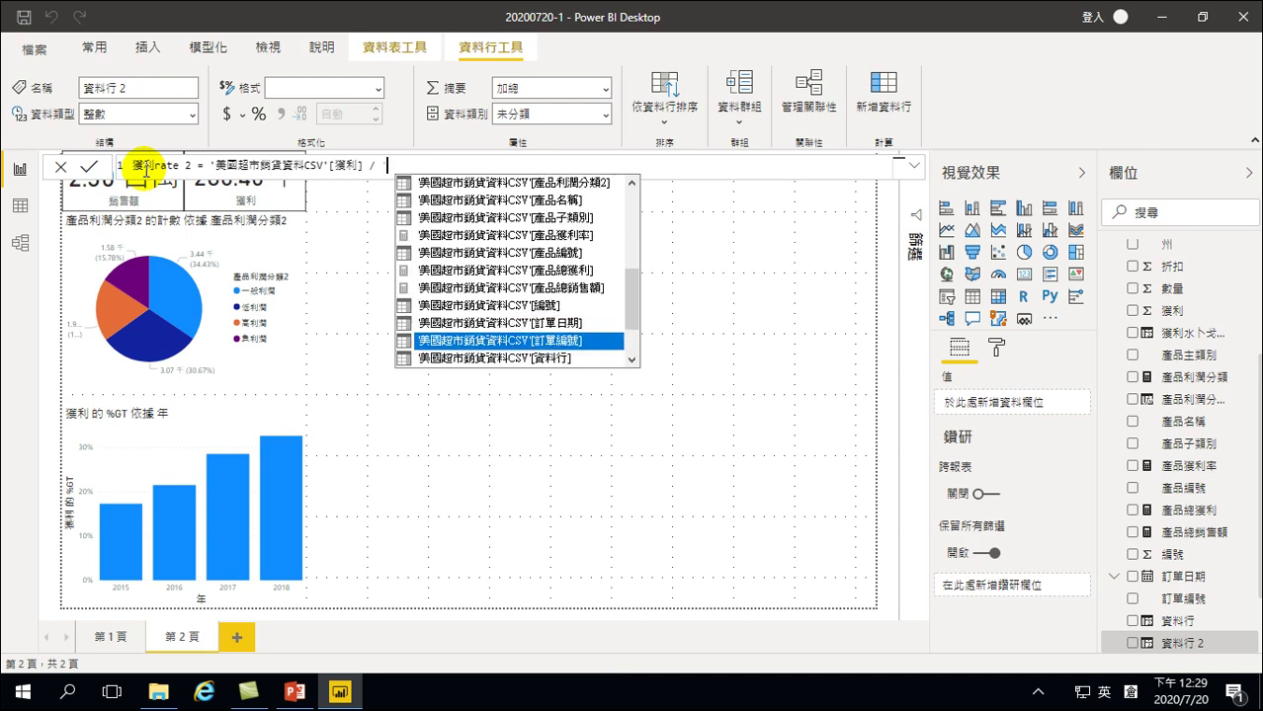
key(Down)
key(Down)
key(Down)
key(Down)
key(Up)
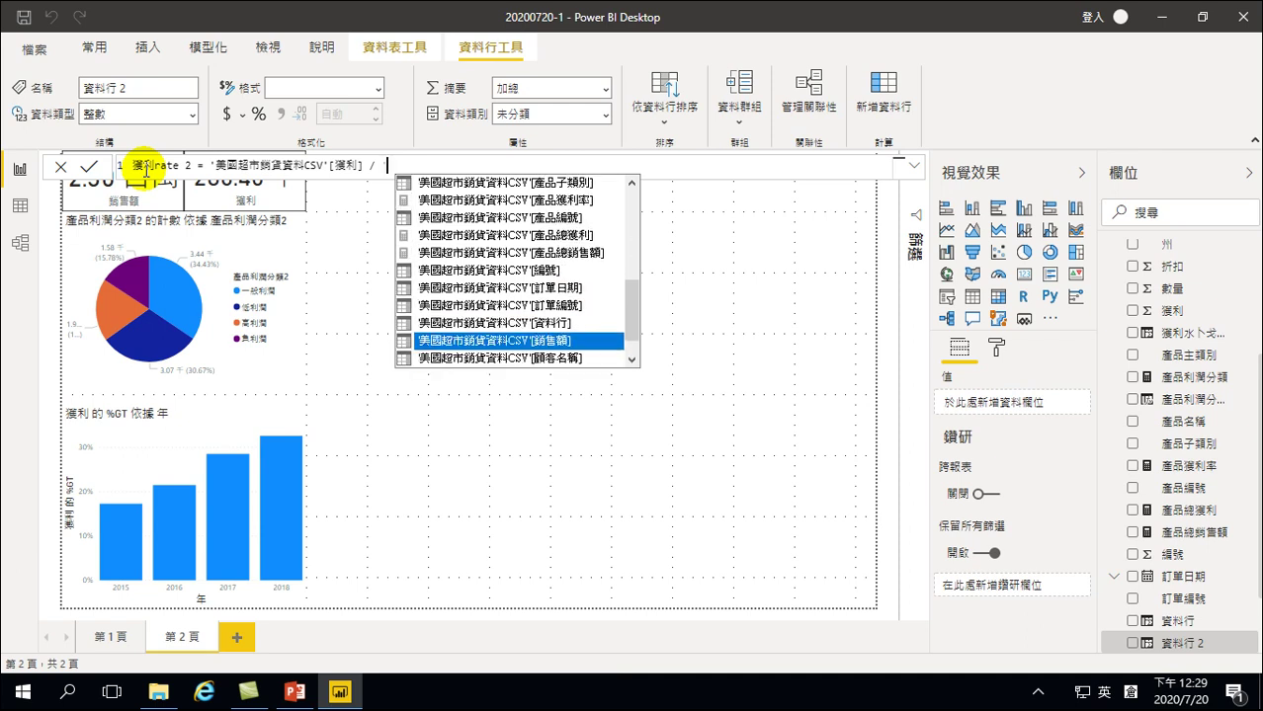
key(Tab)
key(Return)
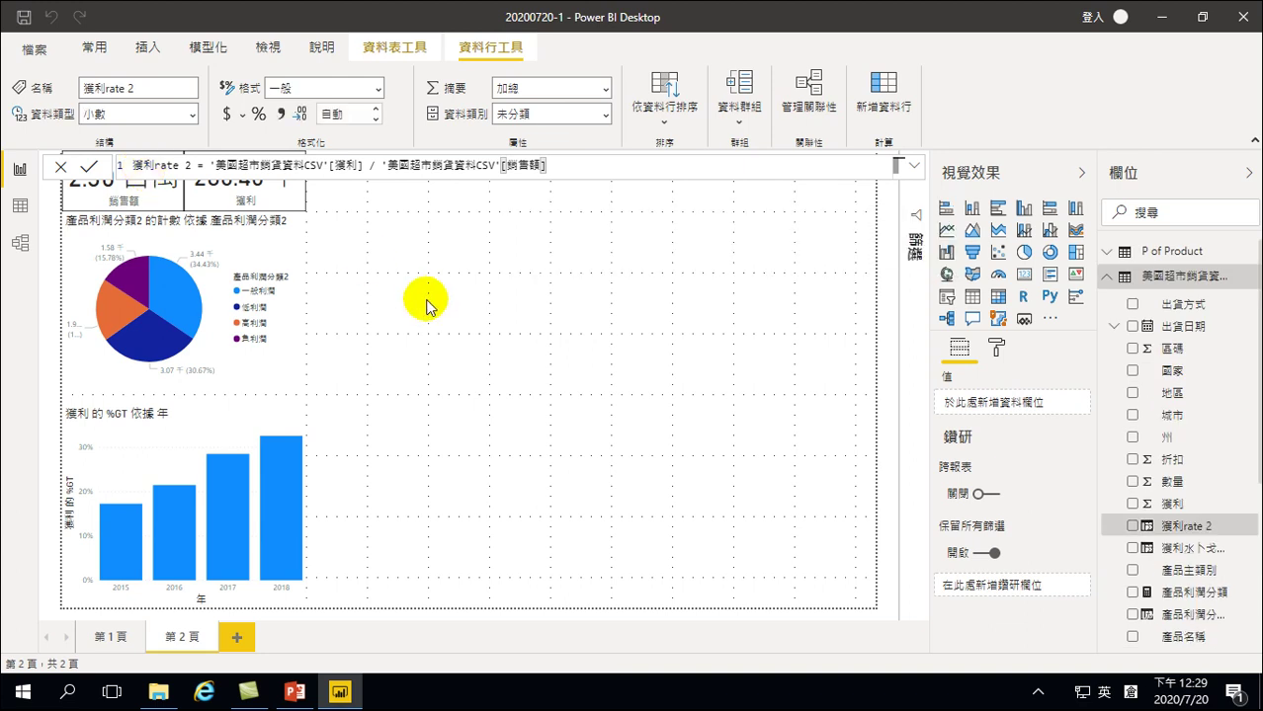
Add a new card visual and size it beside the profit card in the top row
click(400, 206)
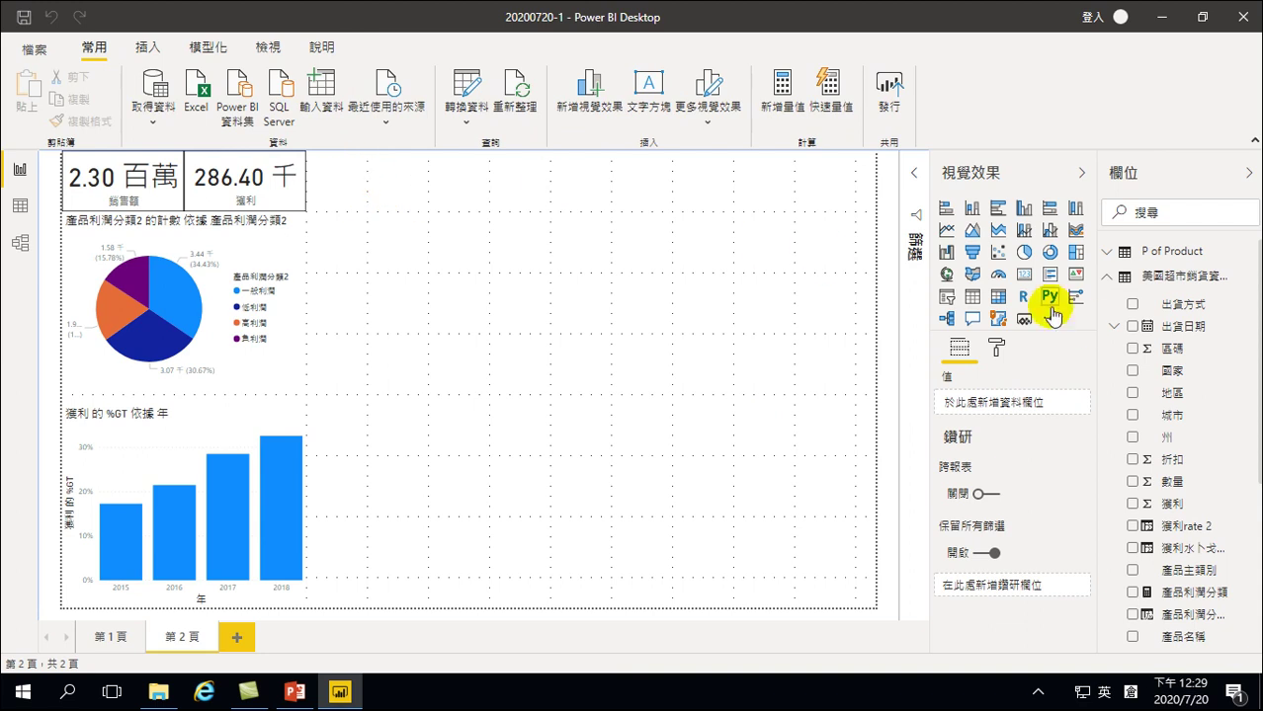
click(1022, 277)
drag(429, 274, 386, 158)
drag(543, 332, 486, 209)
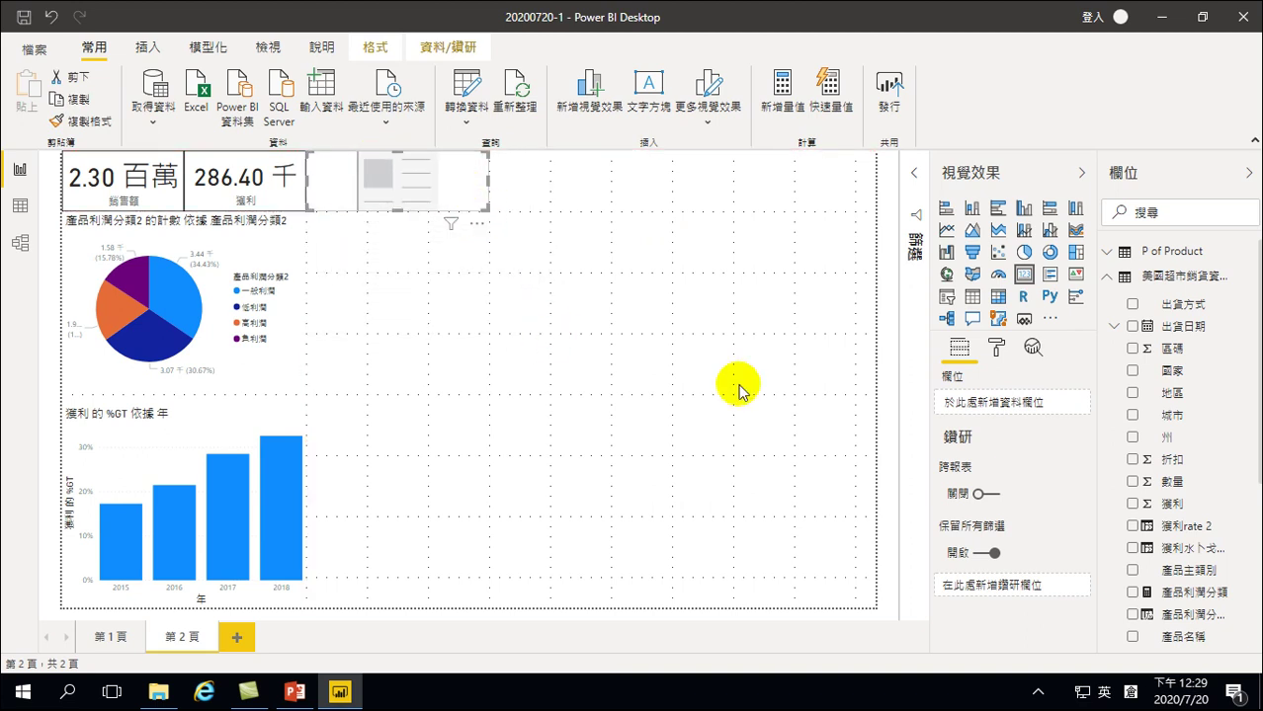
Show the average of 獲利rate 2 in the card, formatted as a percentage (12.03%)
click(1133, 527)
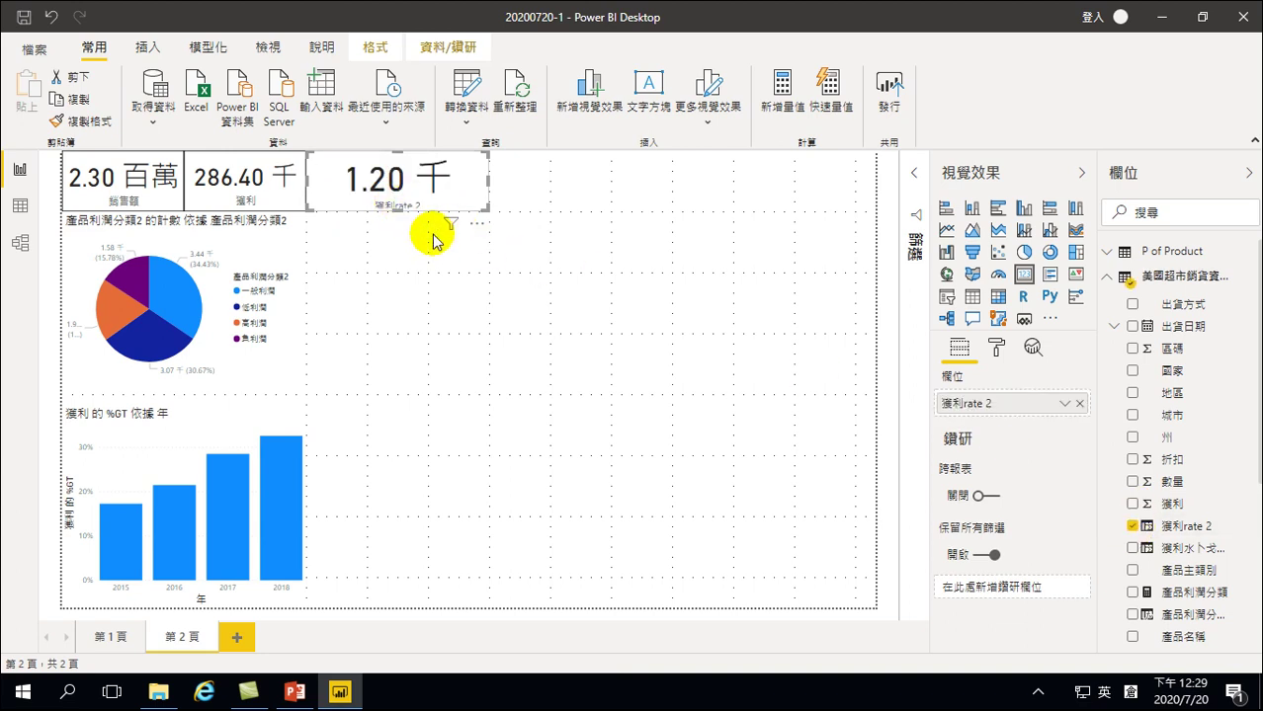
click(1067, 406)
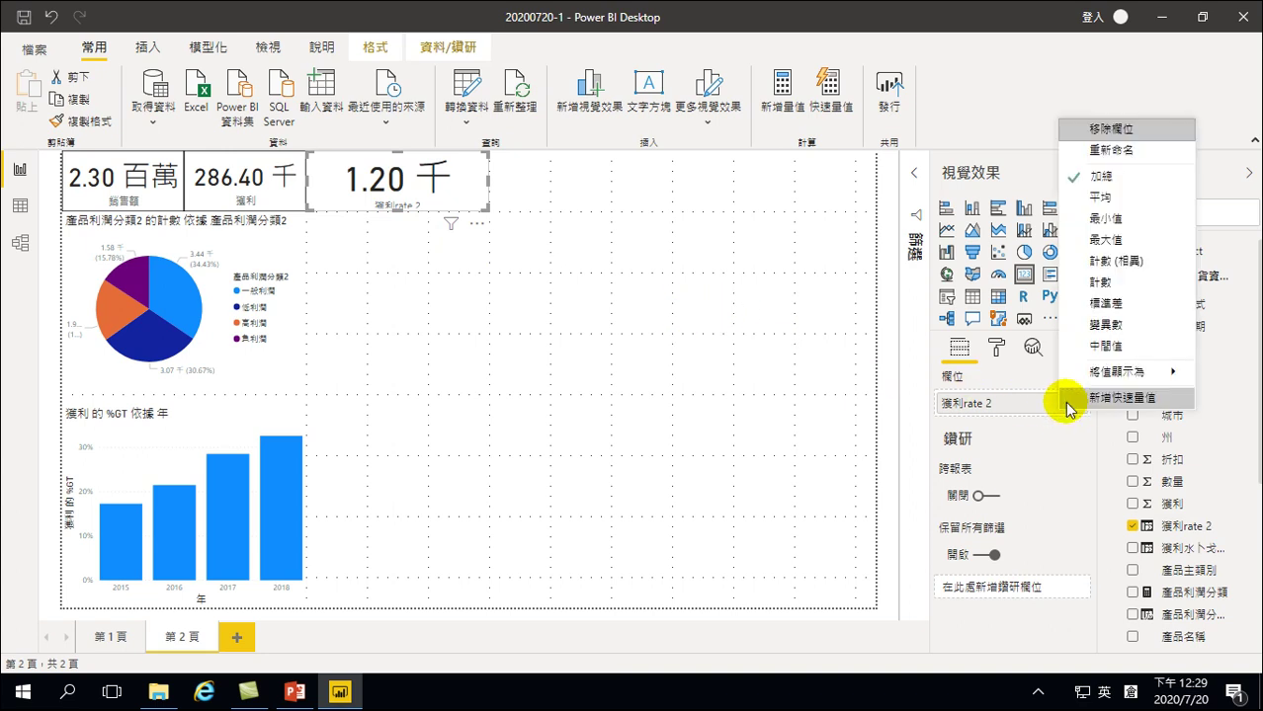
click(1103, 198)
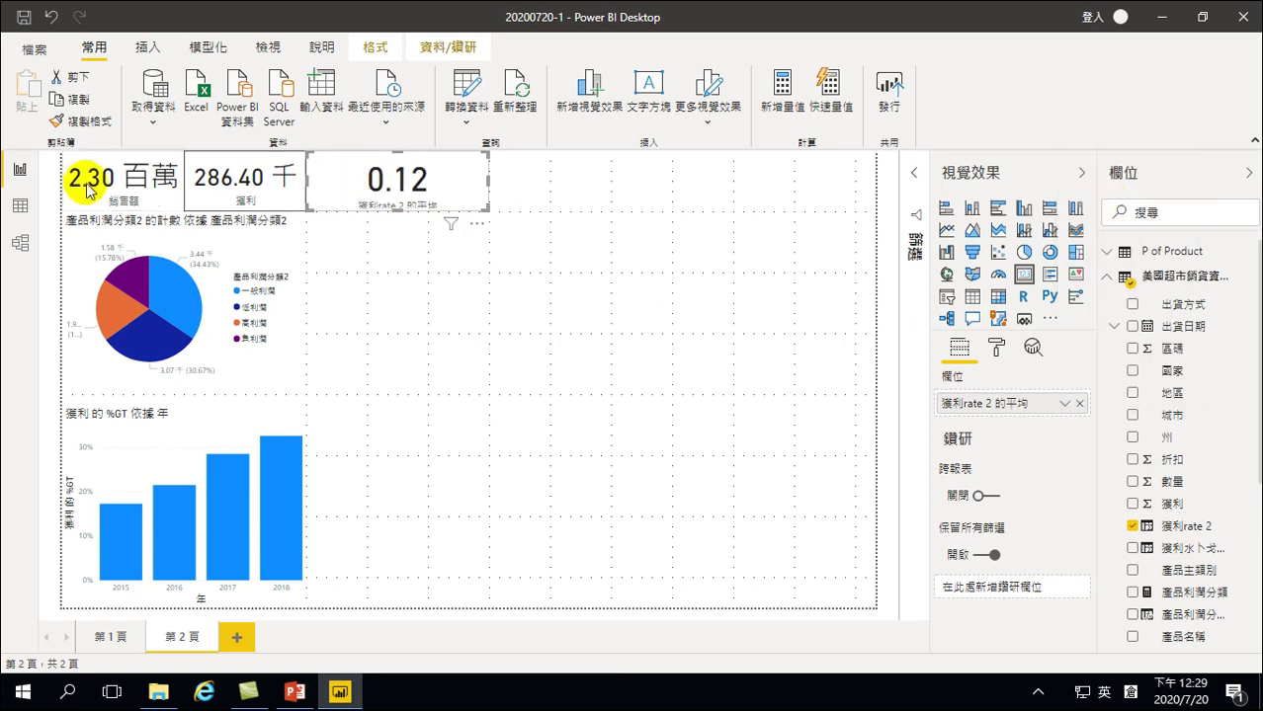
click(1189, 524)
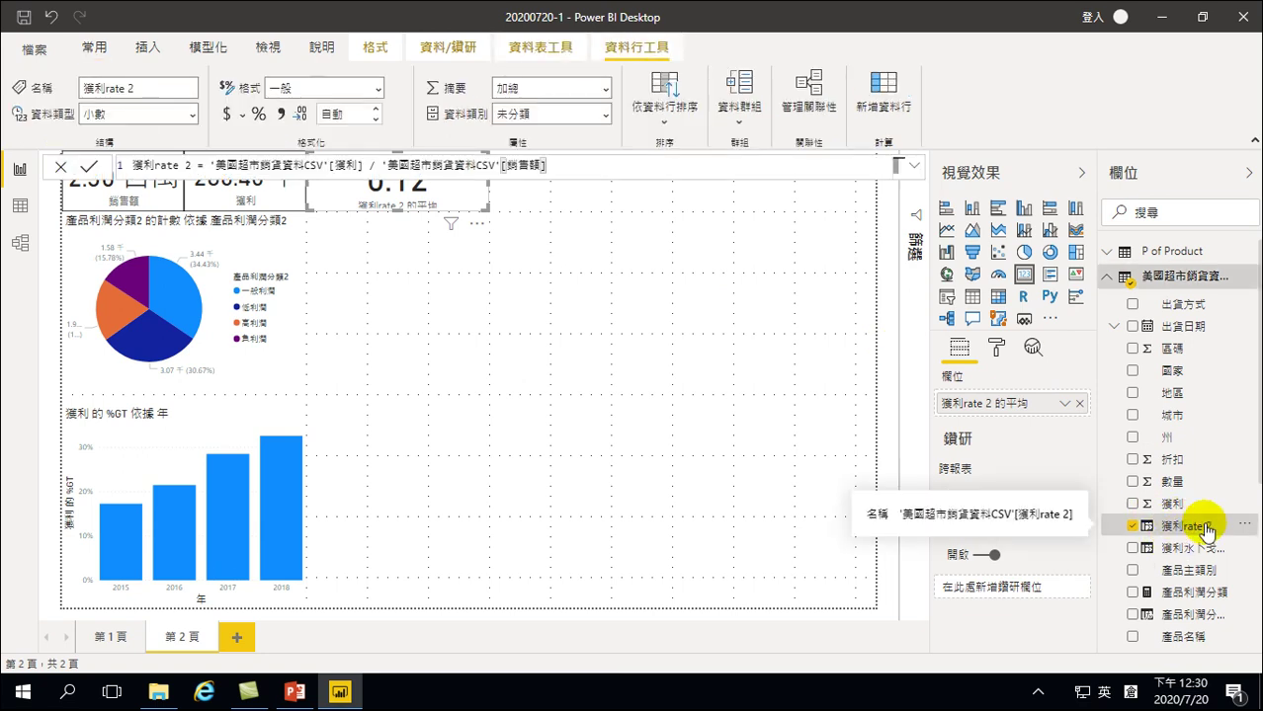
click(259, 115)
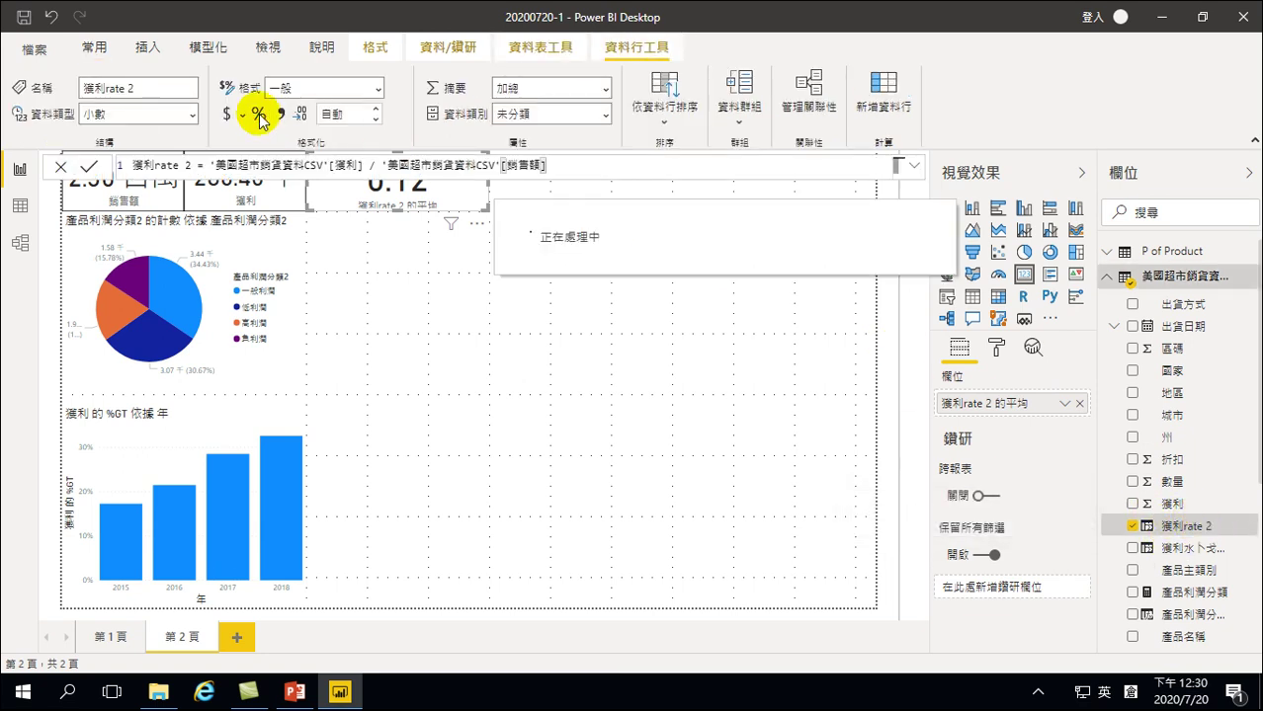
click(437, 280)
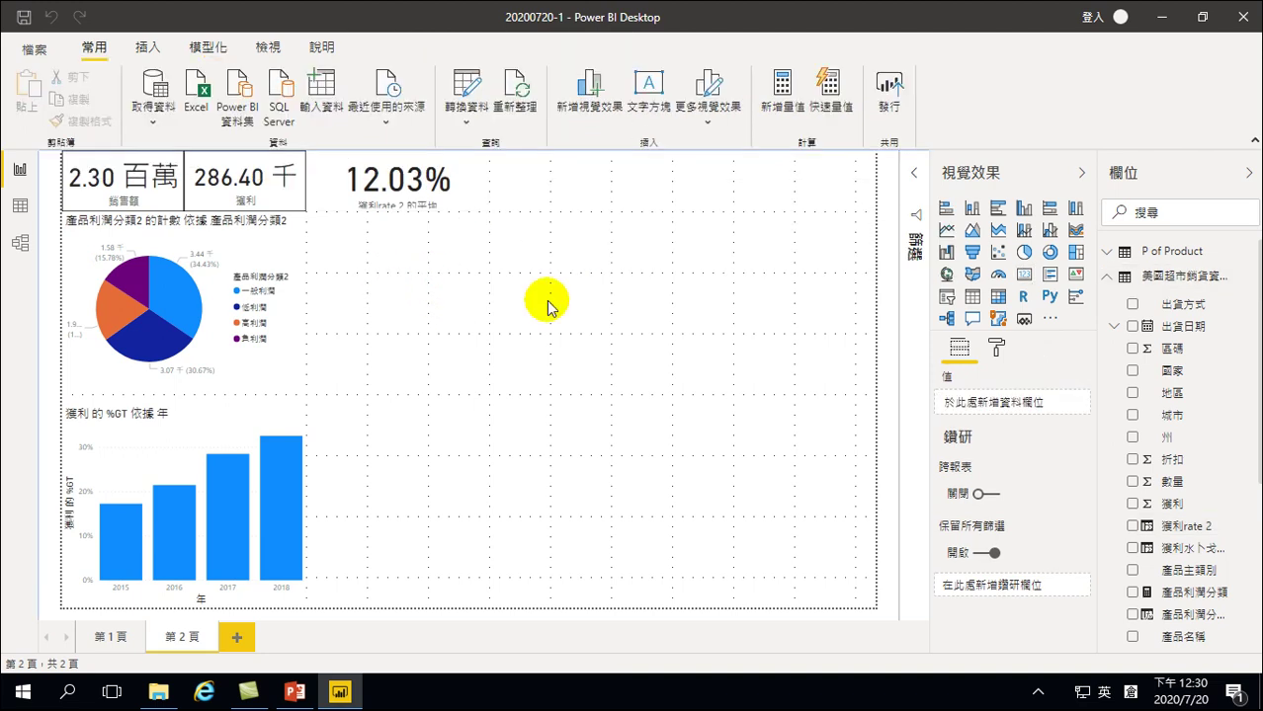
Turn on a border around the 12.03% card
click(320, 168)
click(996, 348)
scroll(963, 534, down, 3)
click(1057, 537)
click(481, 326)
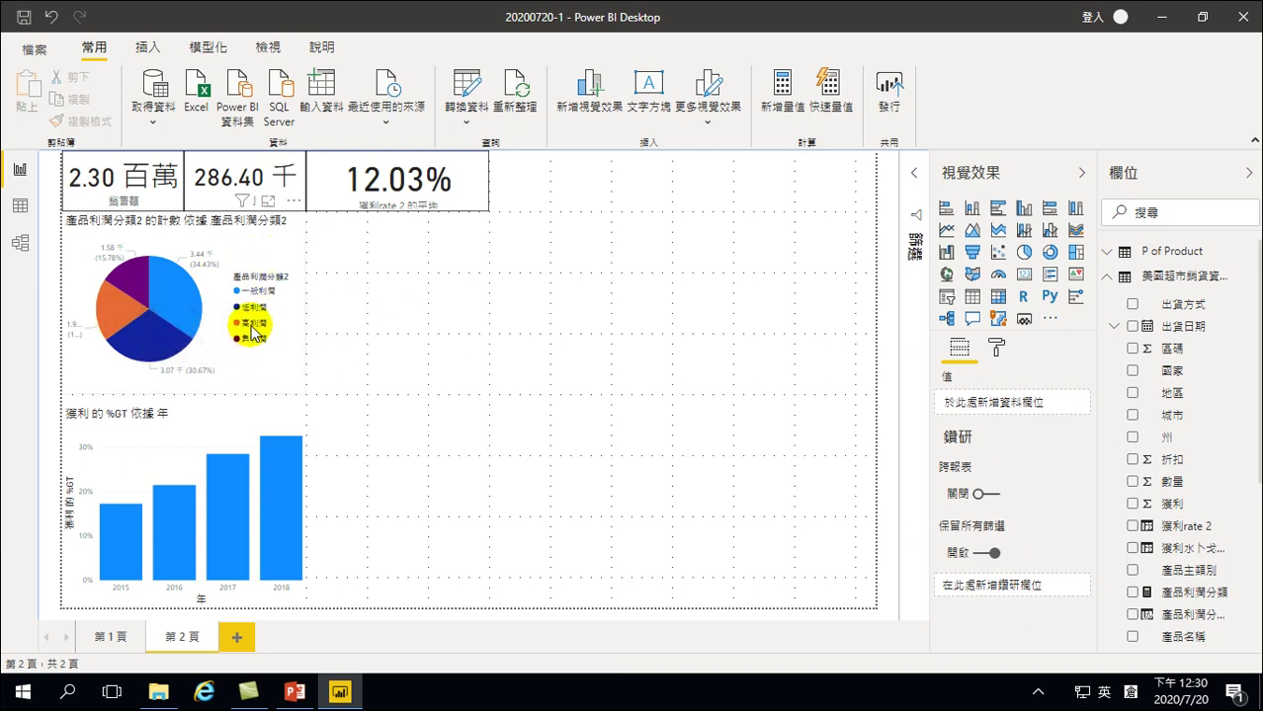
Cross-filter the page by the 高利潤, 一般利潤 and 低利潤 pie slices, clearing between them
click(117, 319)
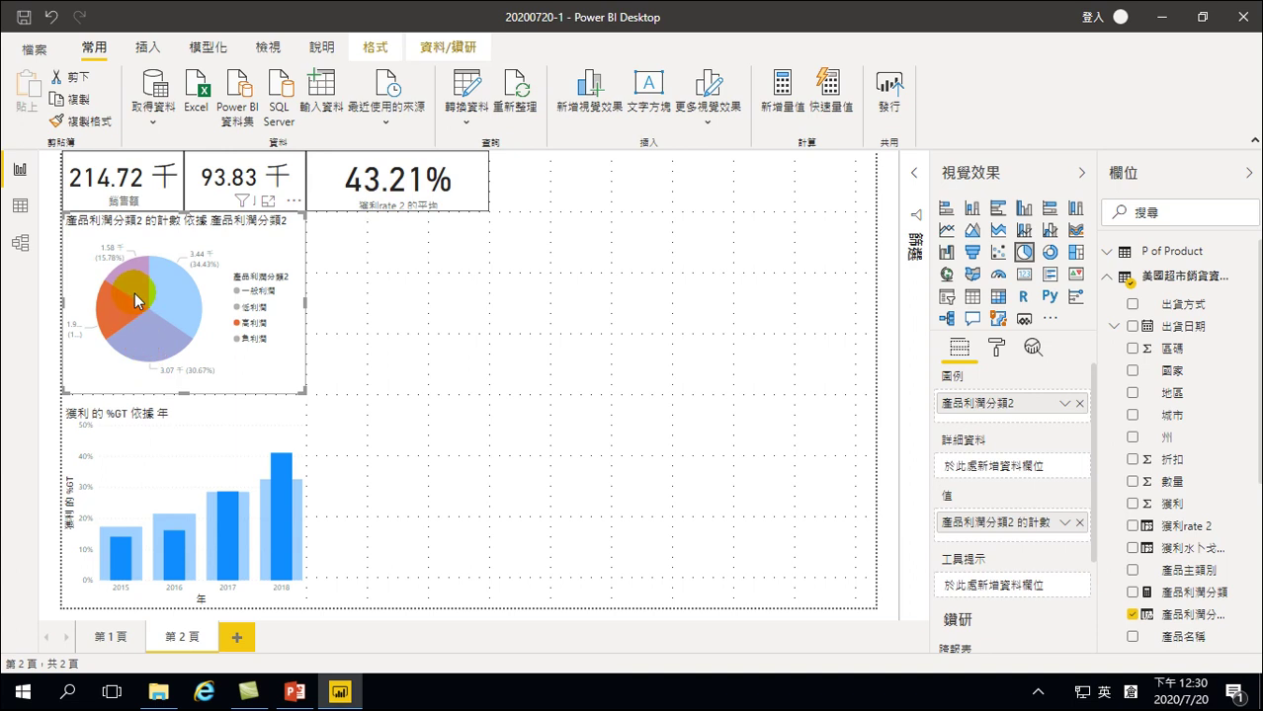
mouse_move(144, 298)
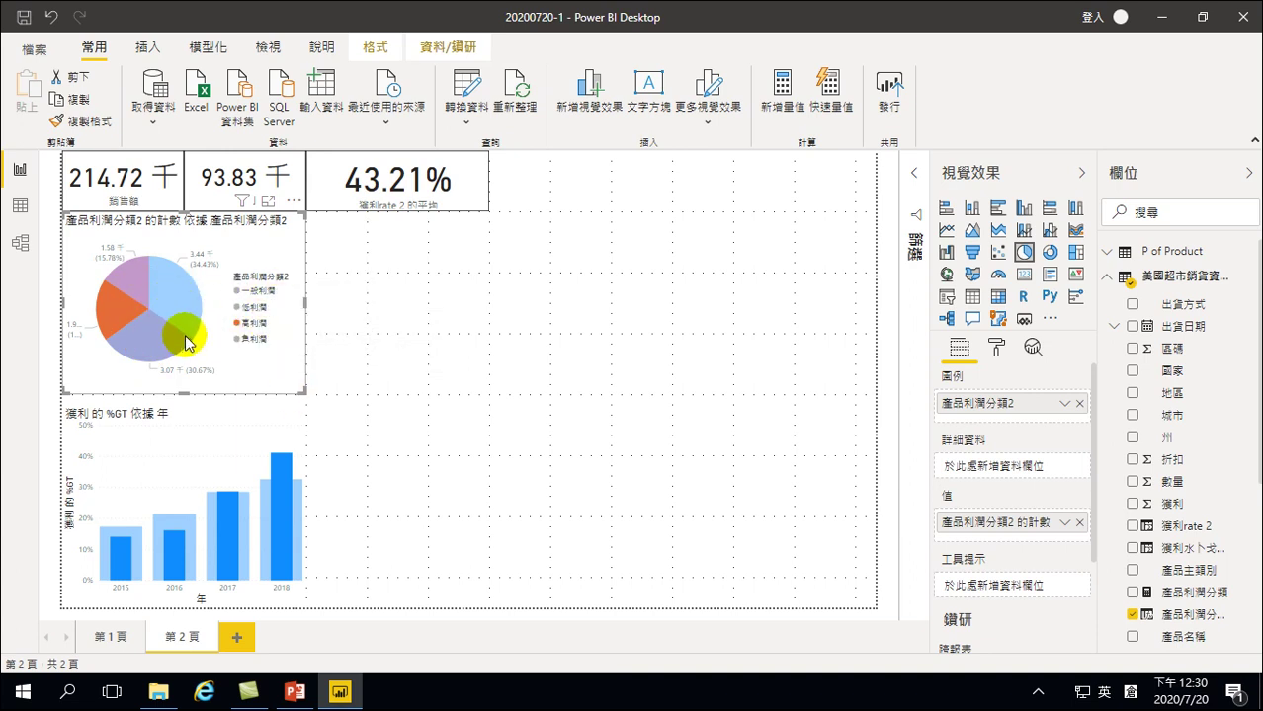
mouse_move(188, 310)
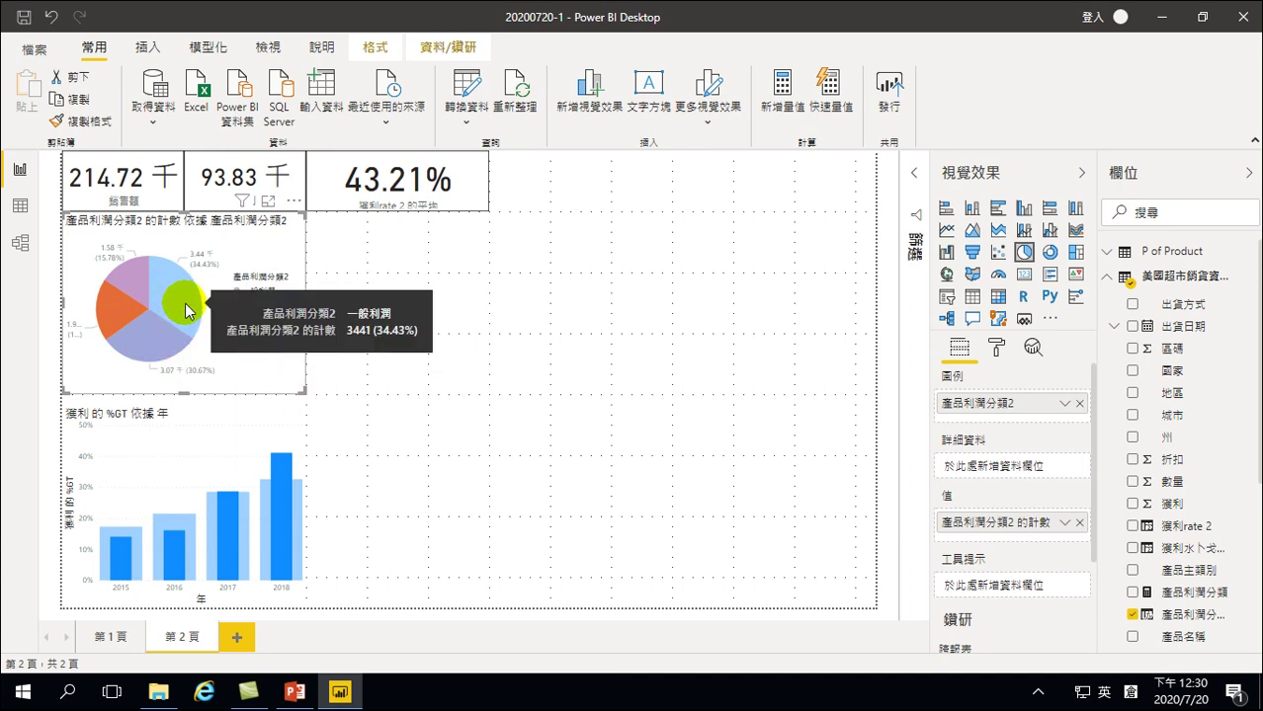
click(255, 366)
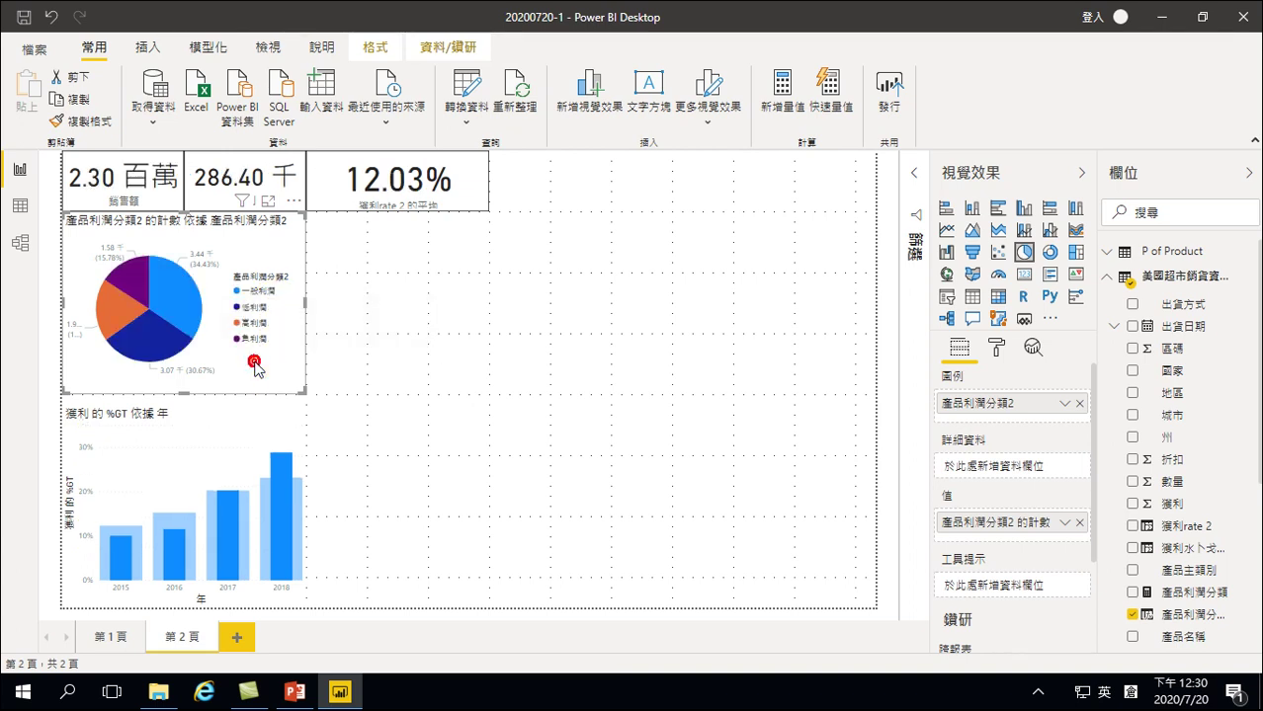
click(180, 293)
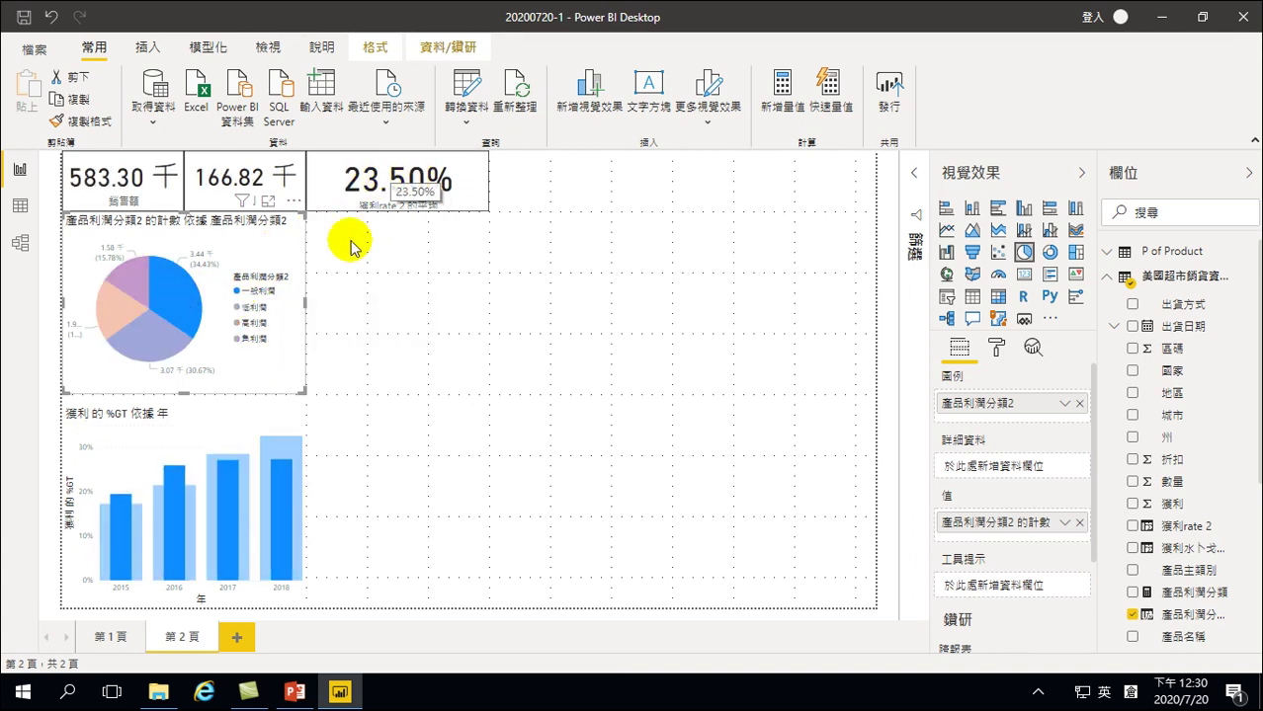
click(135, 345)
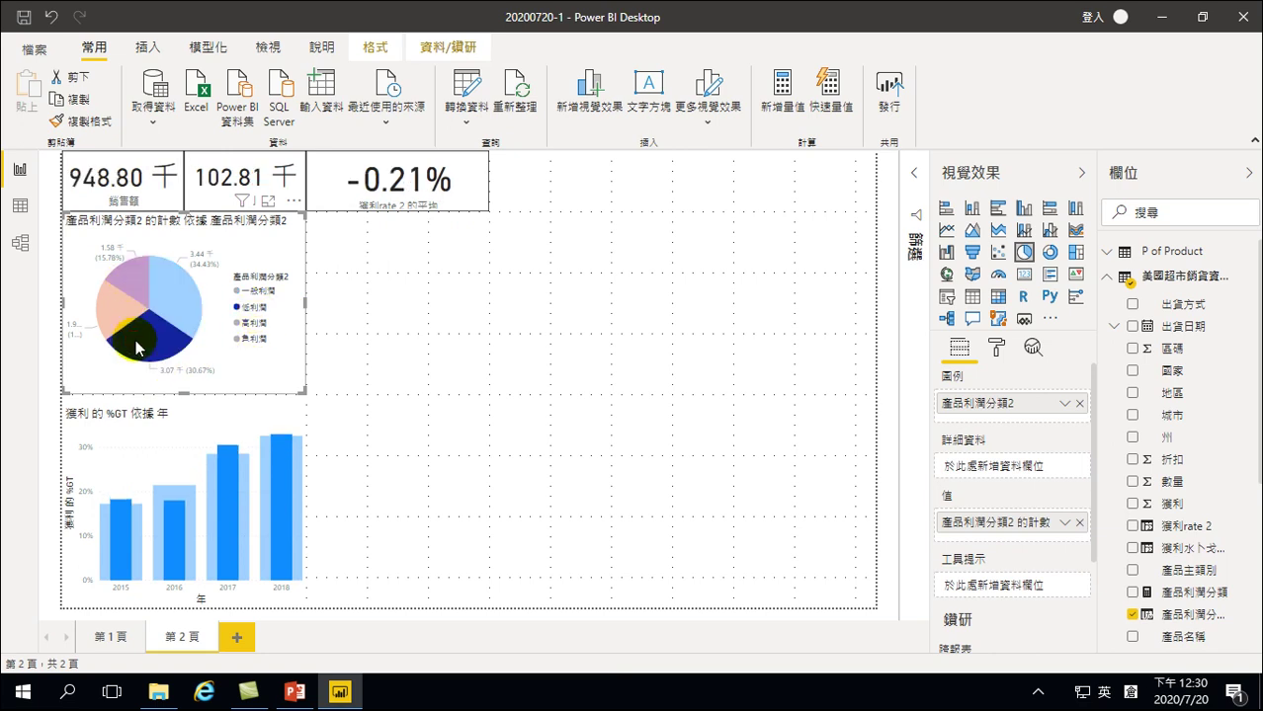
click(235, 365)
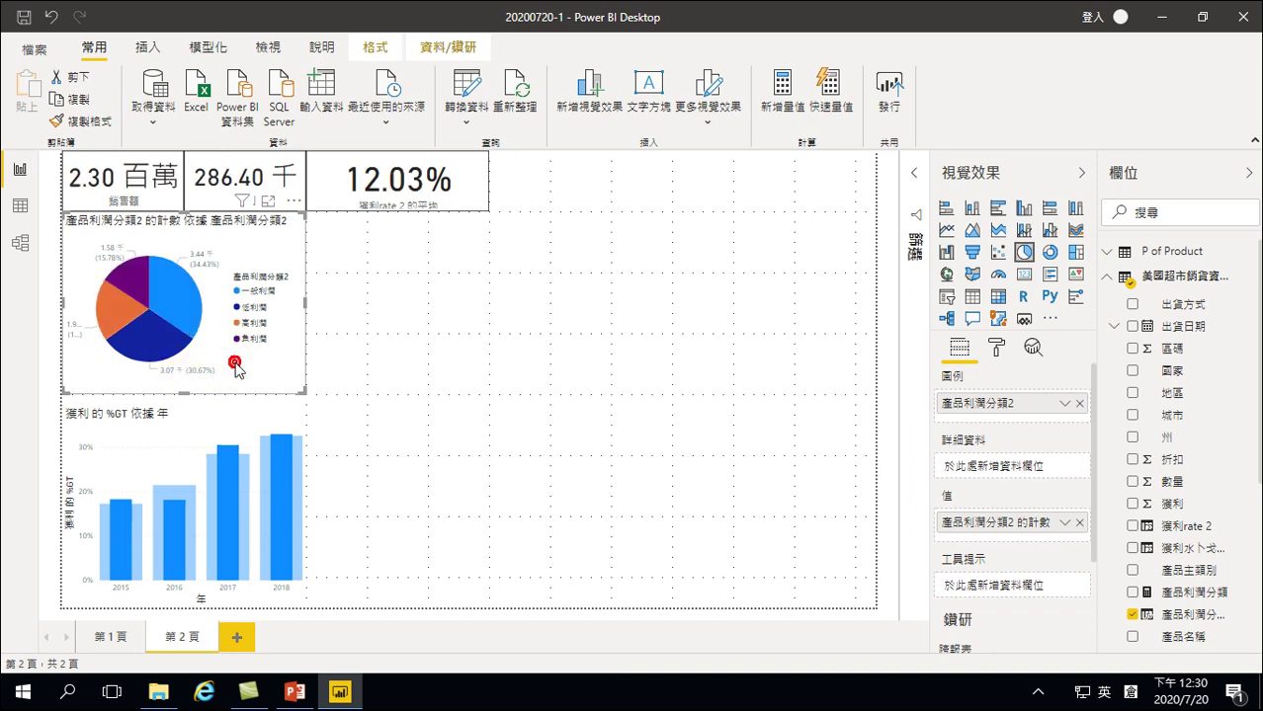
Try the 低利潤 and 負利潤 slices, ending on 高利潤 (214.72 千, 93.83 千, 43.21%)
click(156, 334)
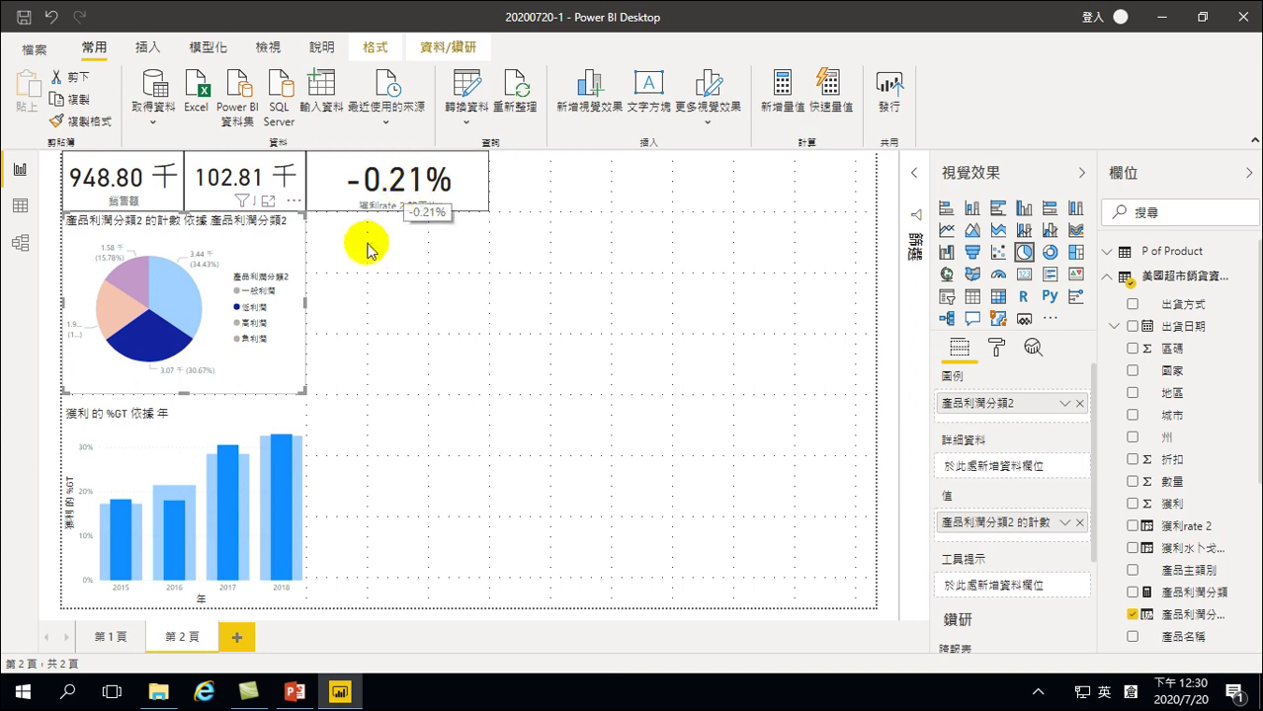
mouse_move(125, 279)
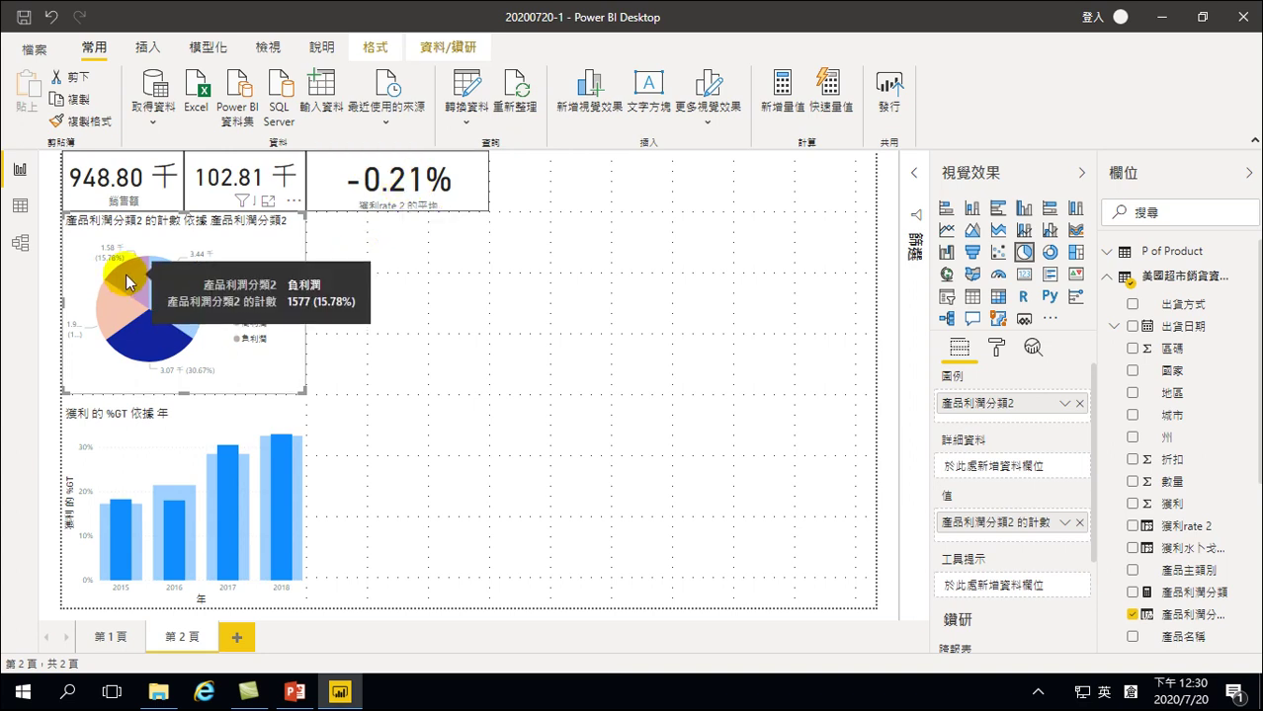
click(125, 280)
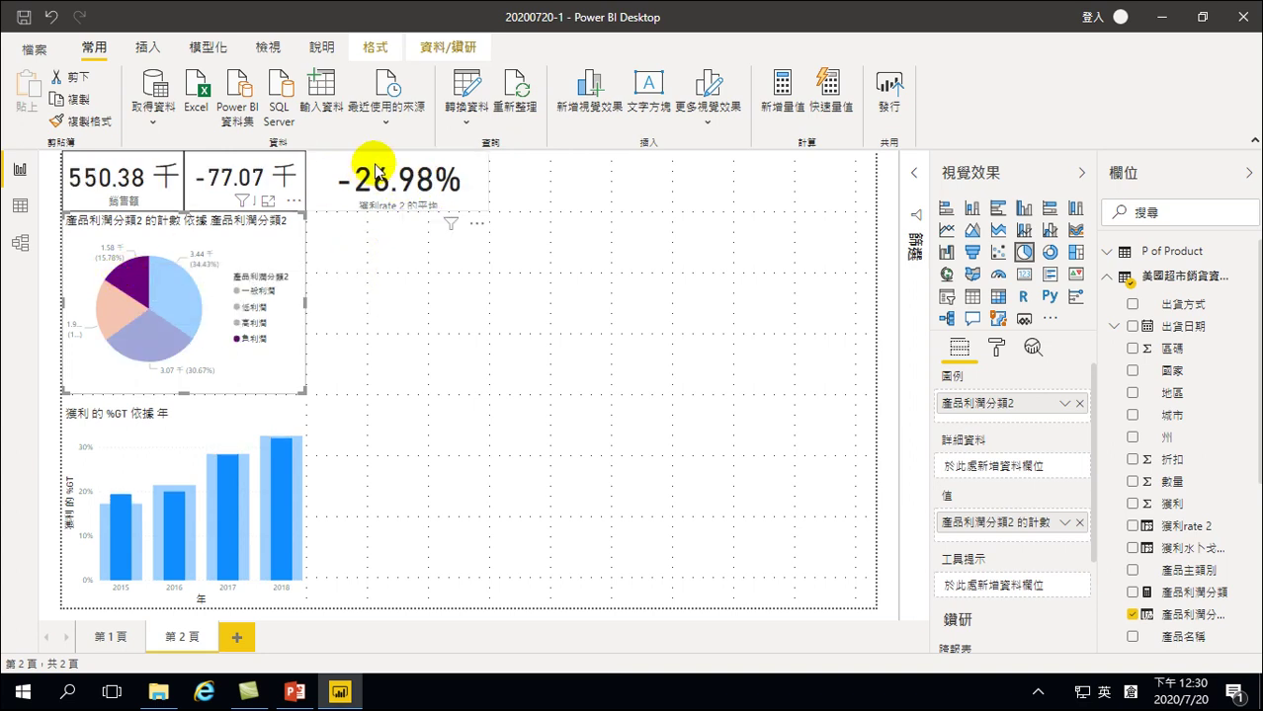
mouse_move(395, 194)
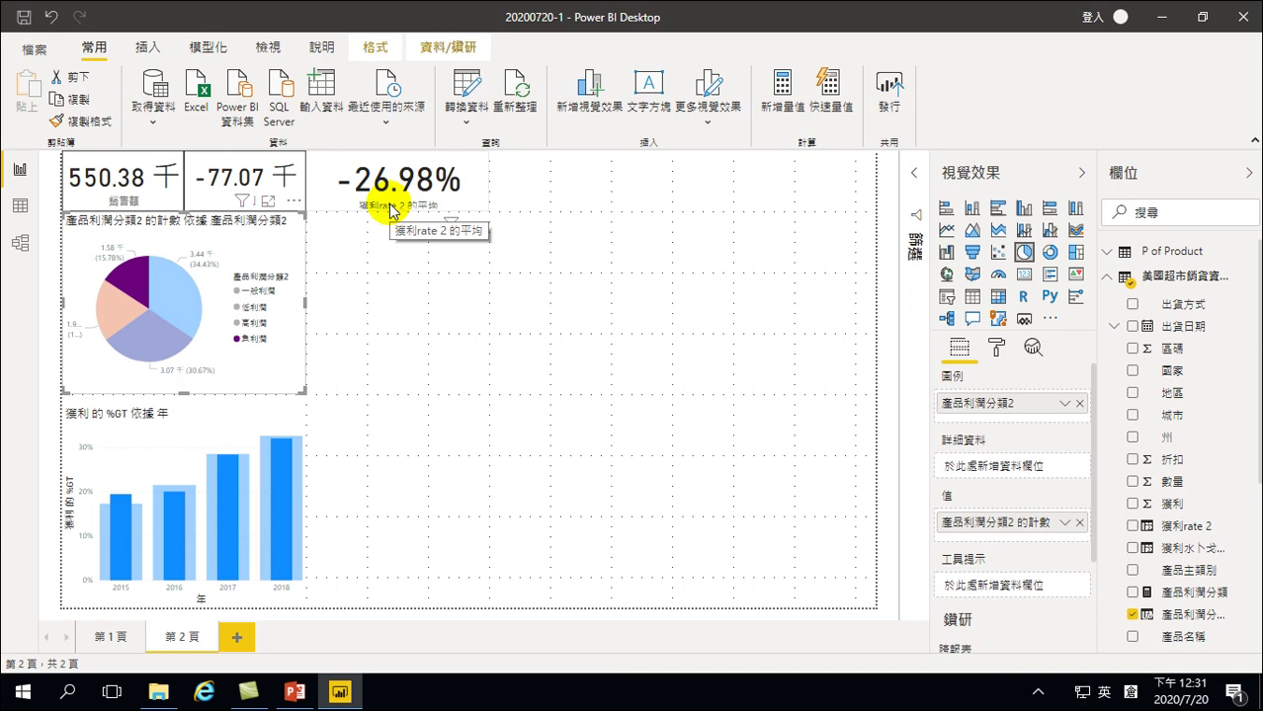
click(116, 316)
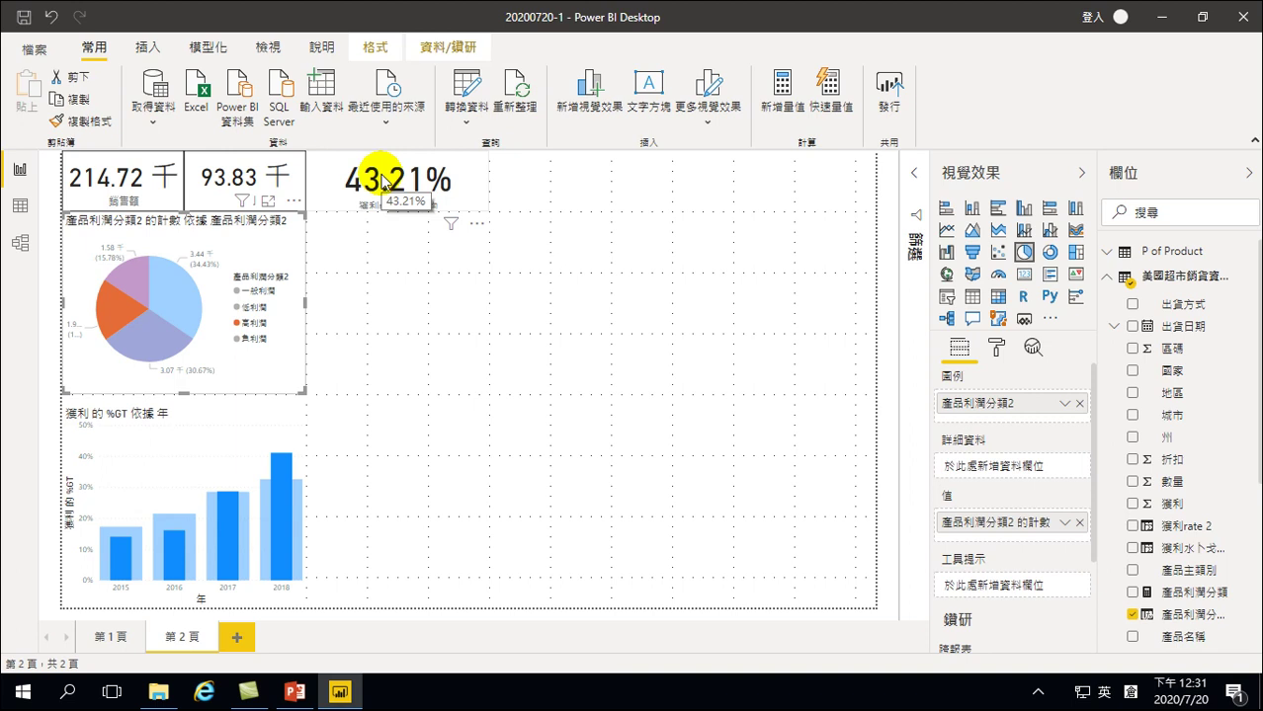
click(376, 265)
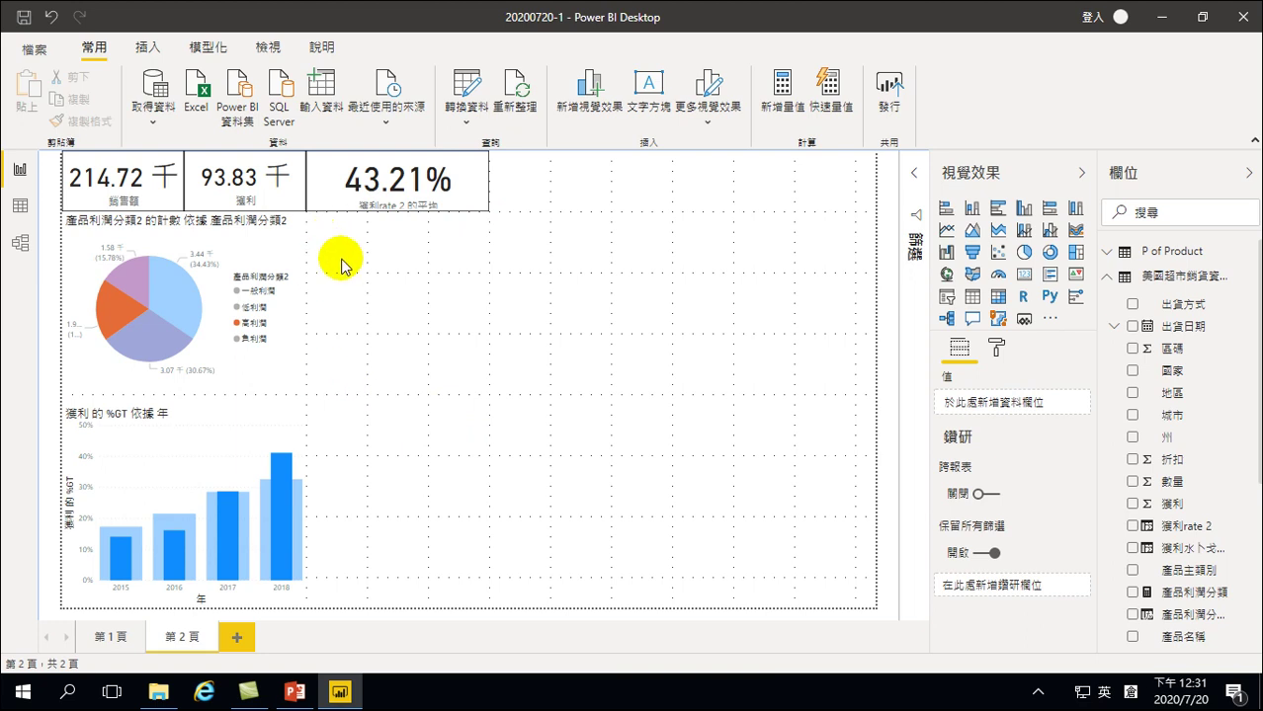
Create a column chart of the 產品主類別 values
click(394, 293)
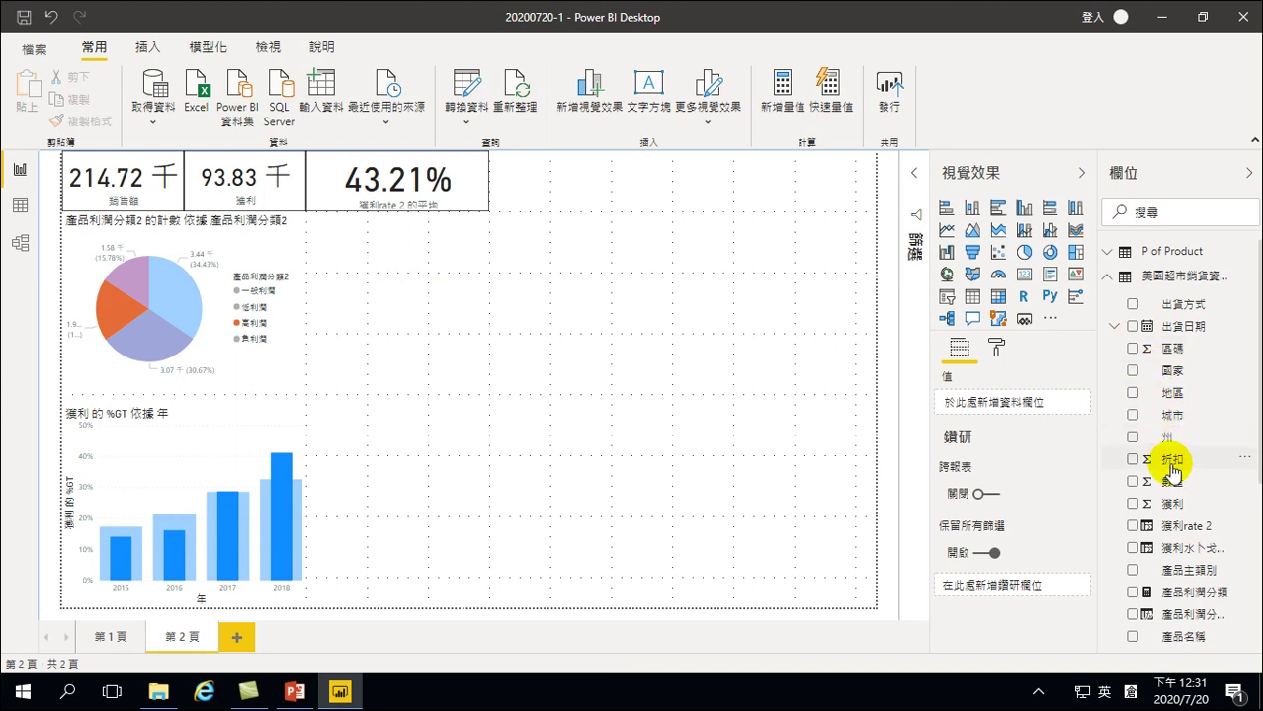
scroll(1172, 472, down, 3)
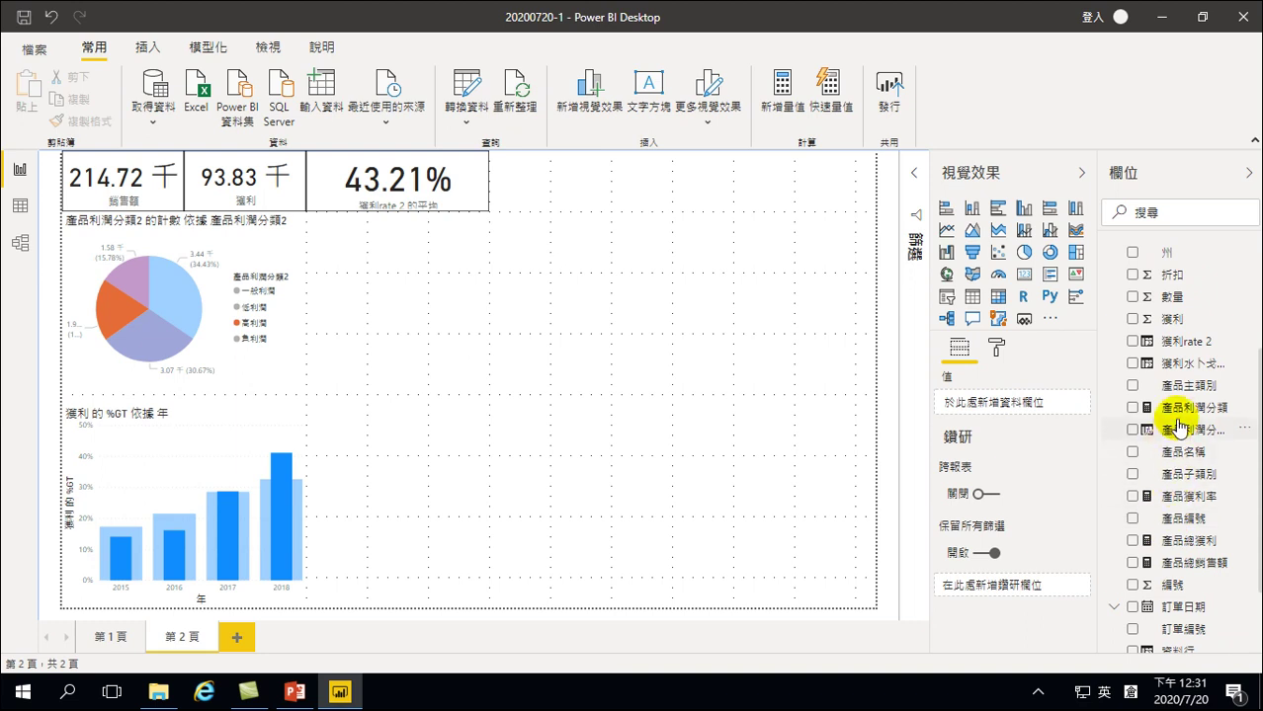
click(1133, 387)
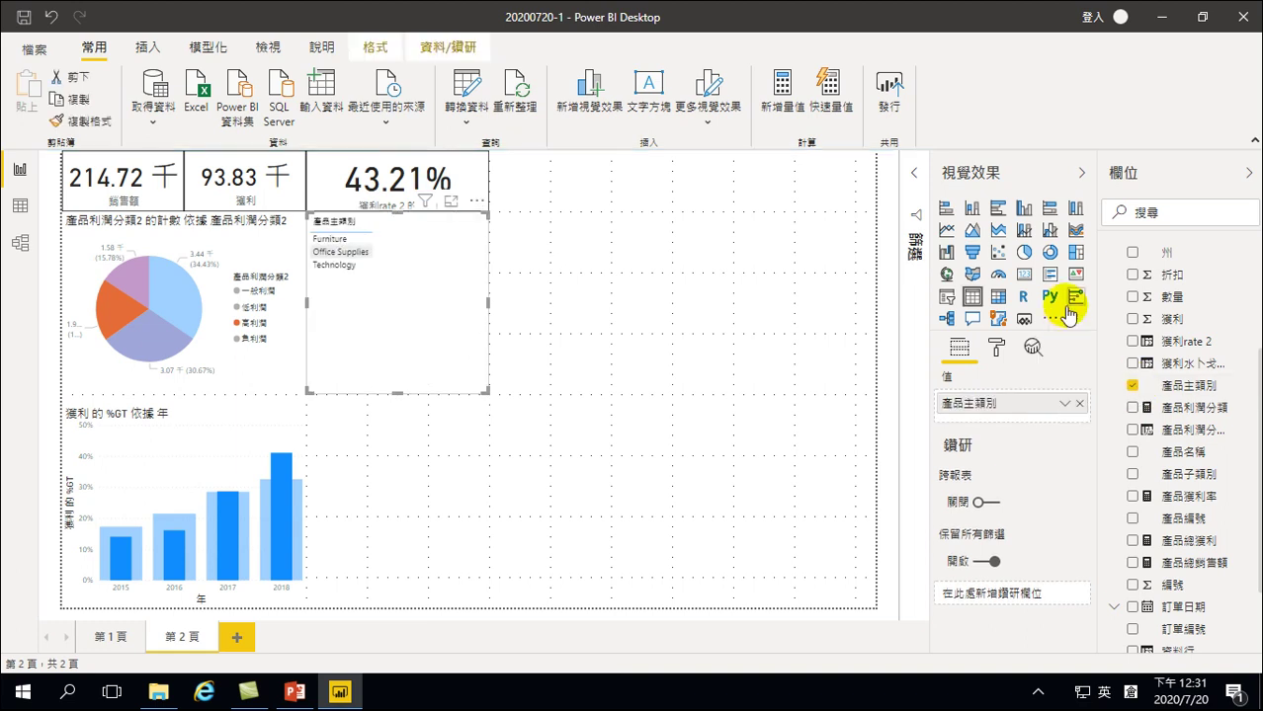
click(1023, 208)
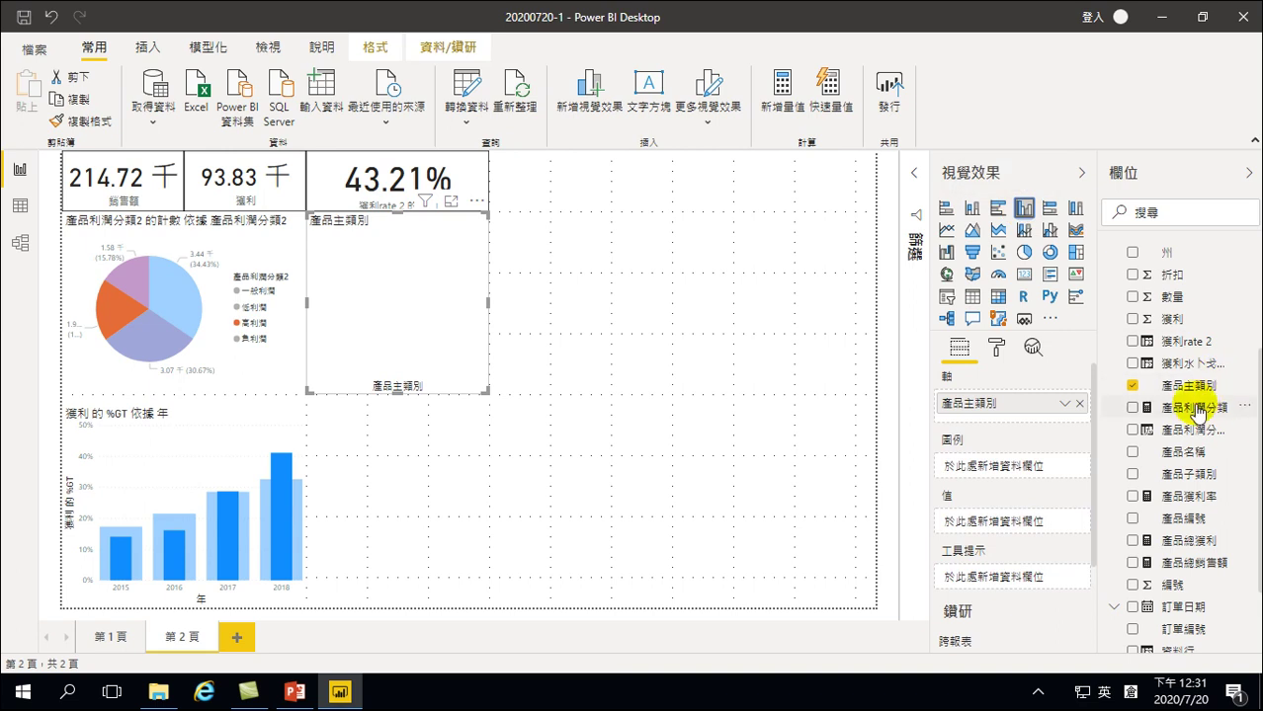
Plot 獲利 as percent of grand total and clear the page cross-filter
scroll(1185, 428, down, 2)
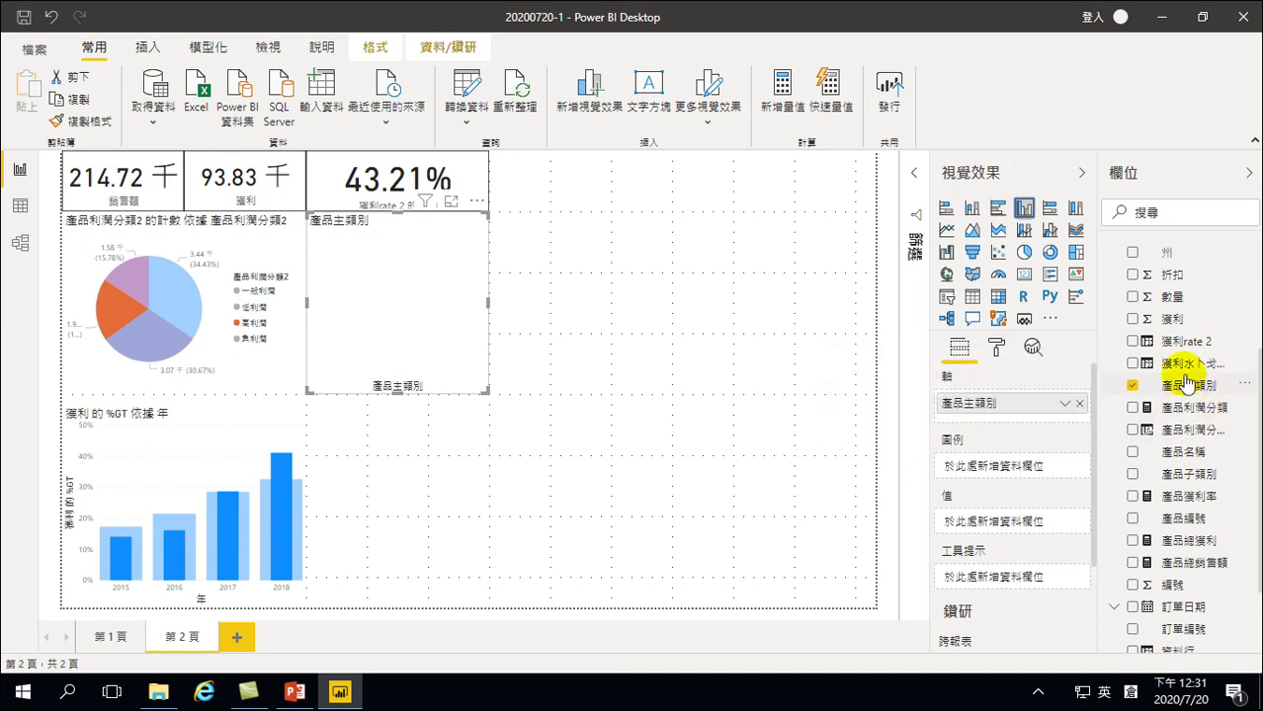
scroll(1184, 428, up, 6)
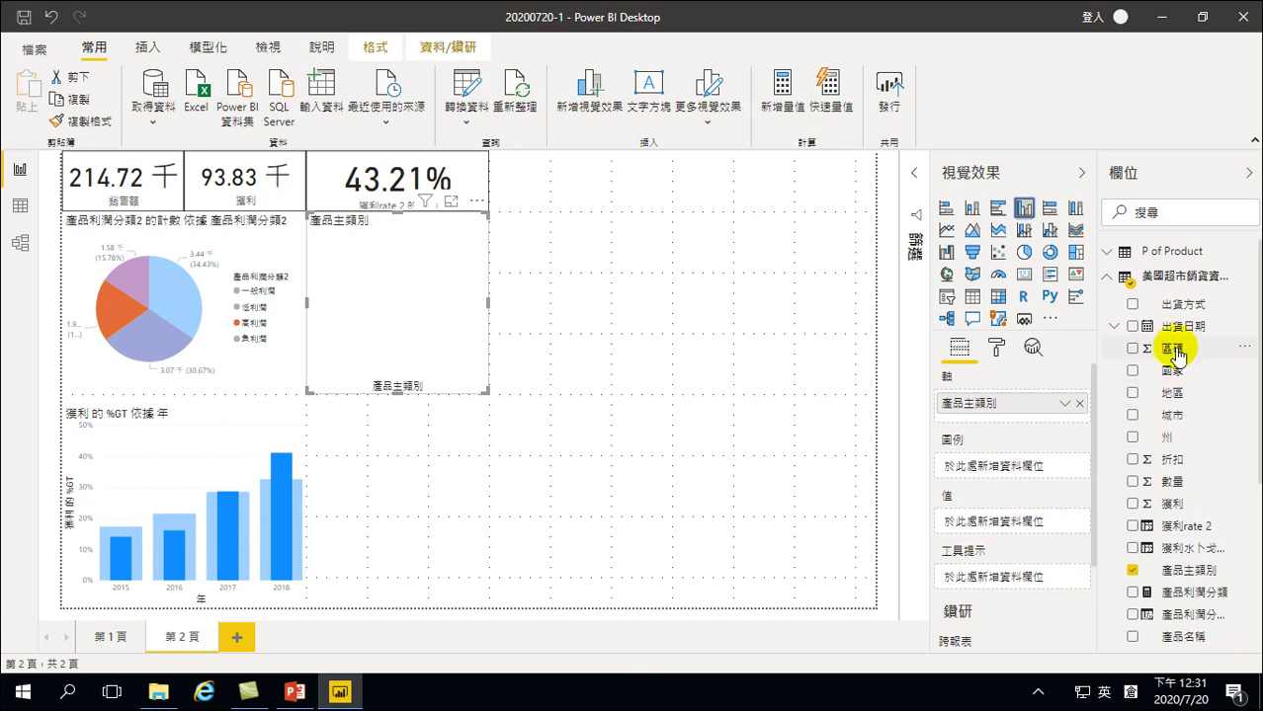
scroll(1172, 386, down, 4)
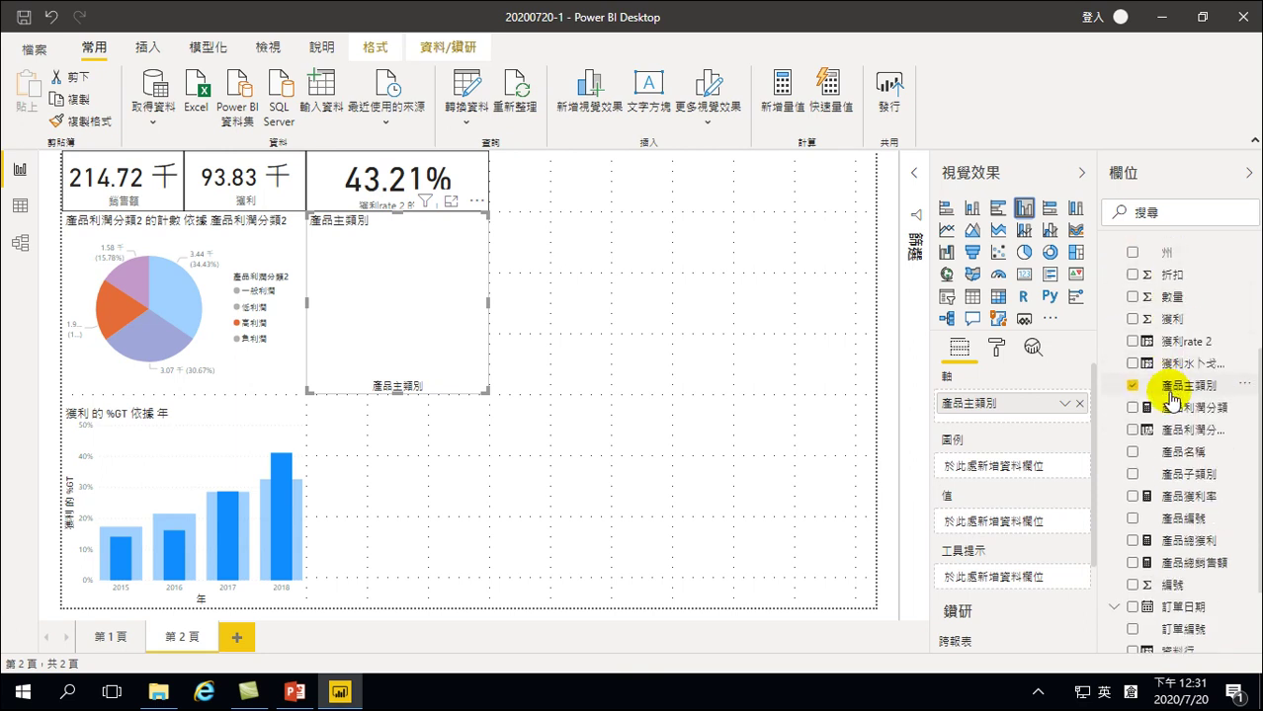
click(1133, 320)
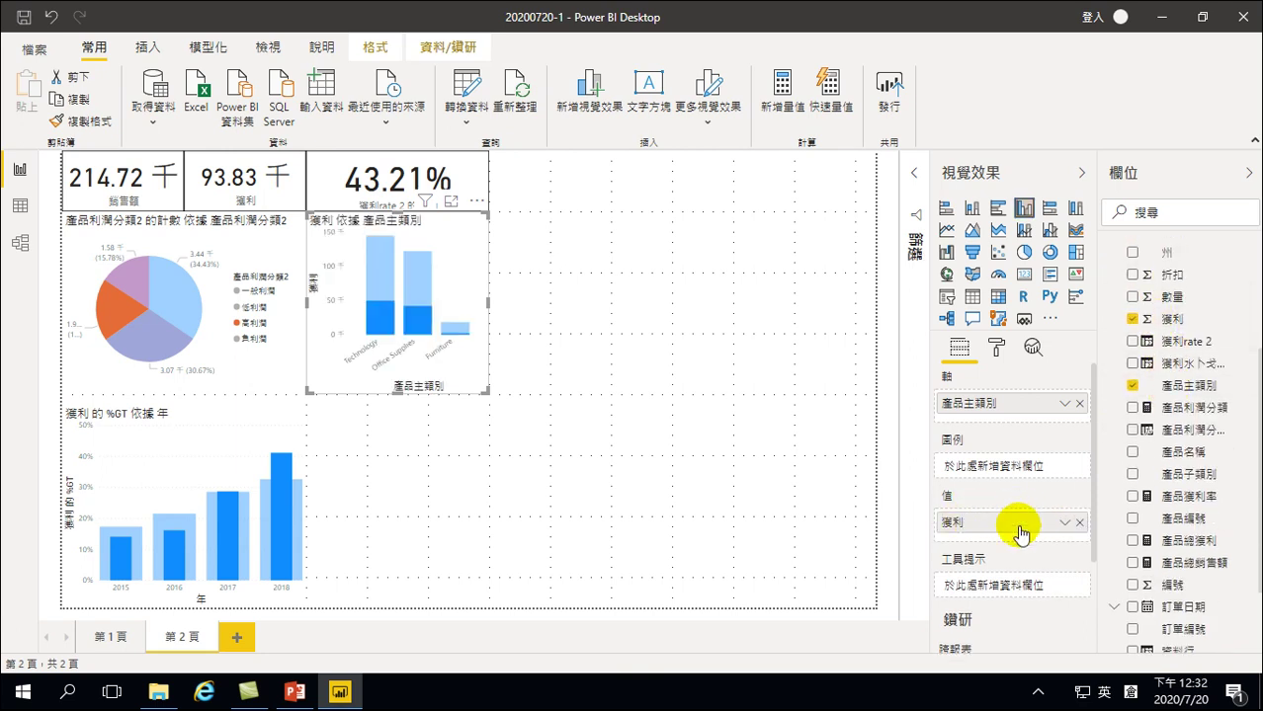
click(1064, 522)
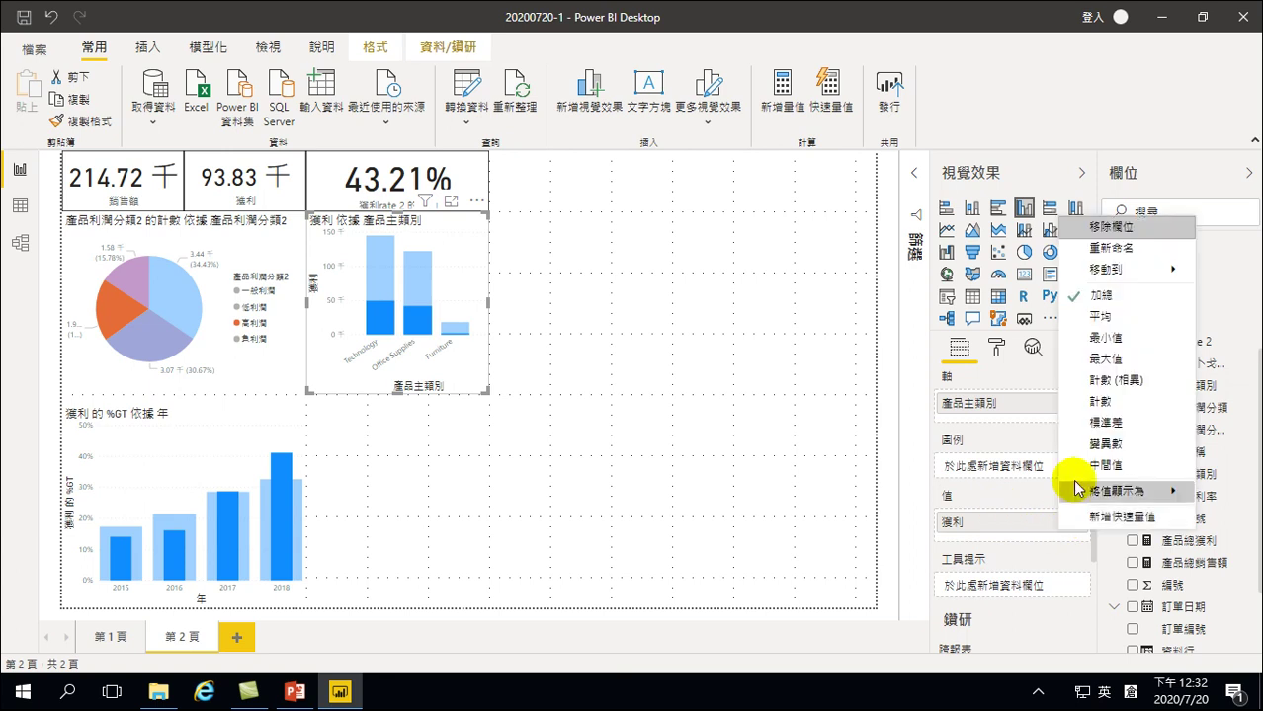
mouse_move(1094, 491)
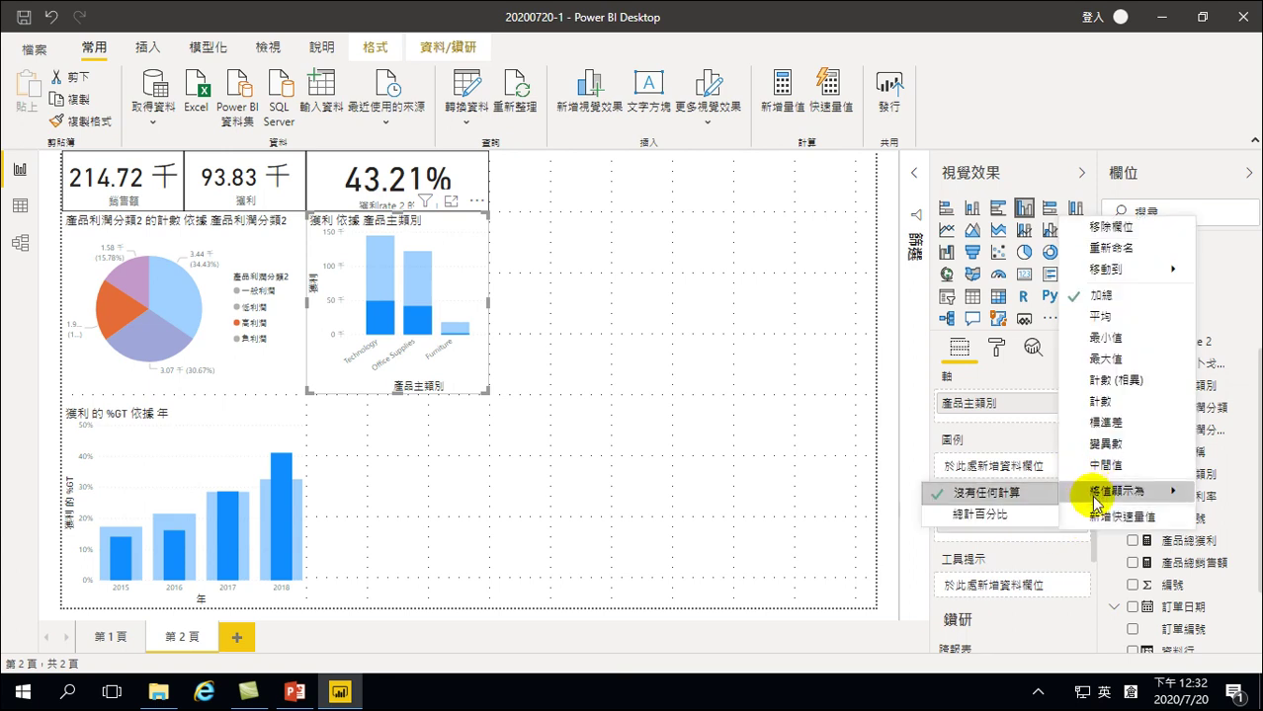
click(964, 514)
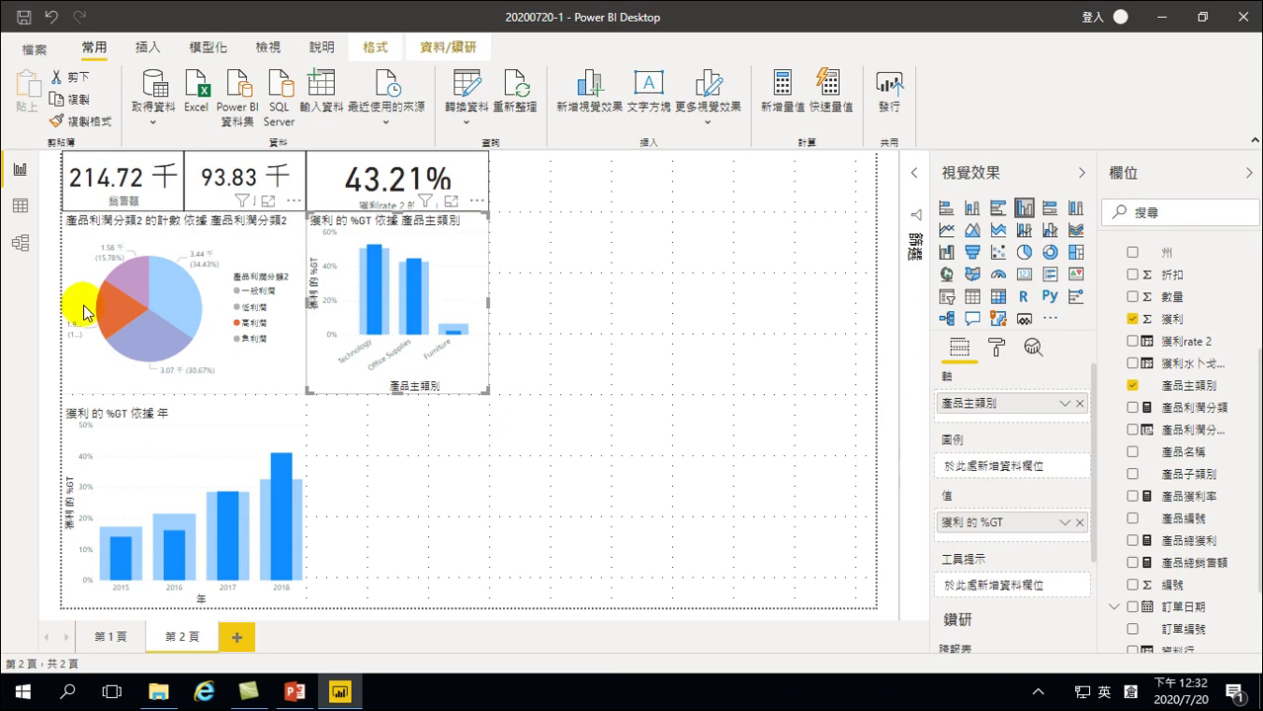
click(123, 315)
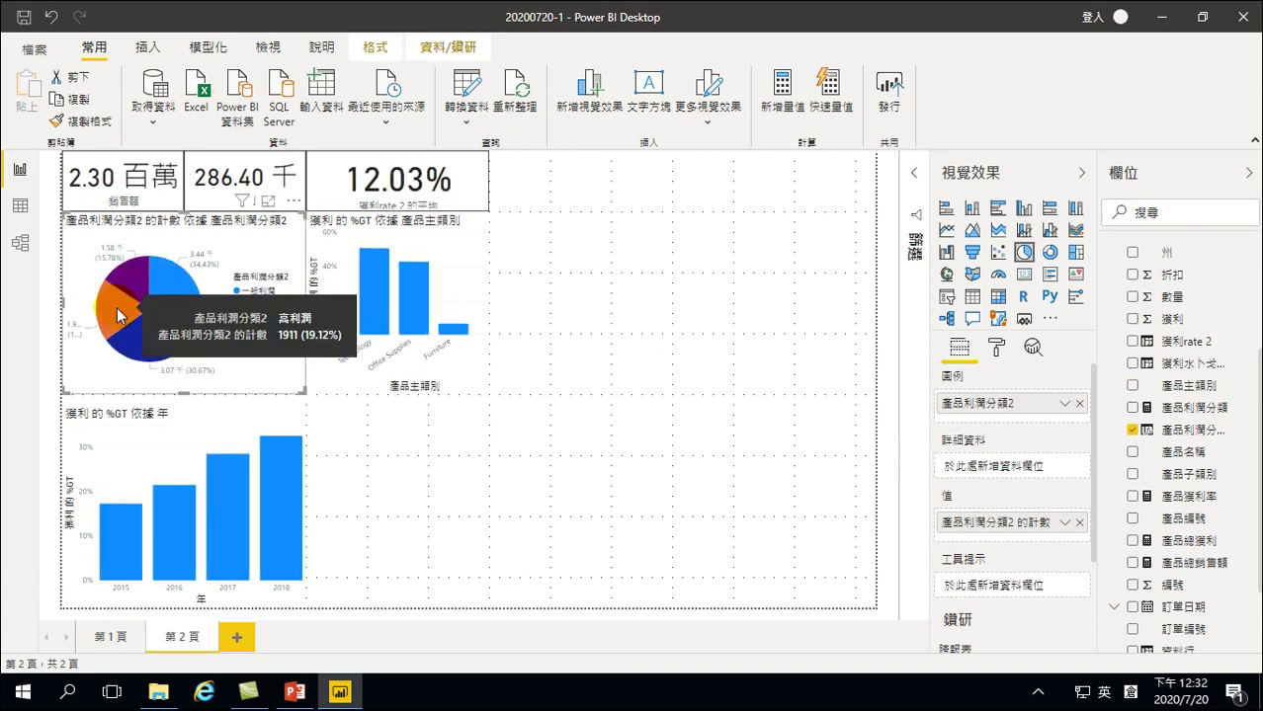
click(118, 315)
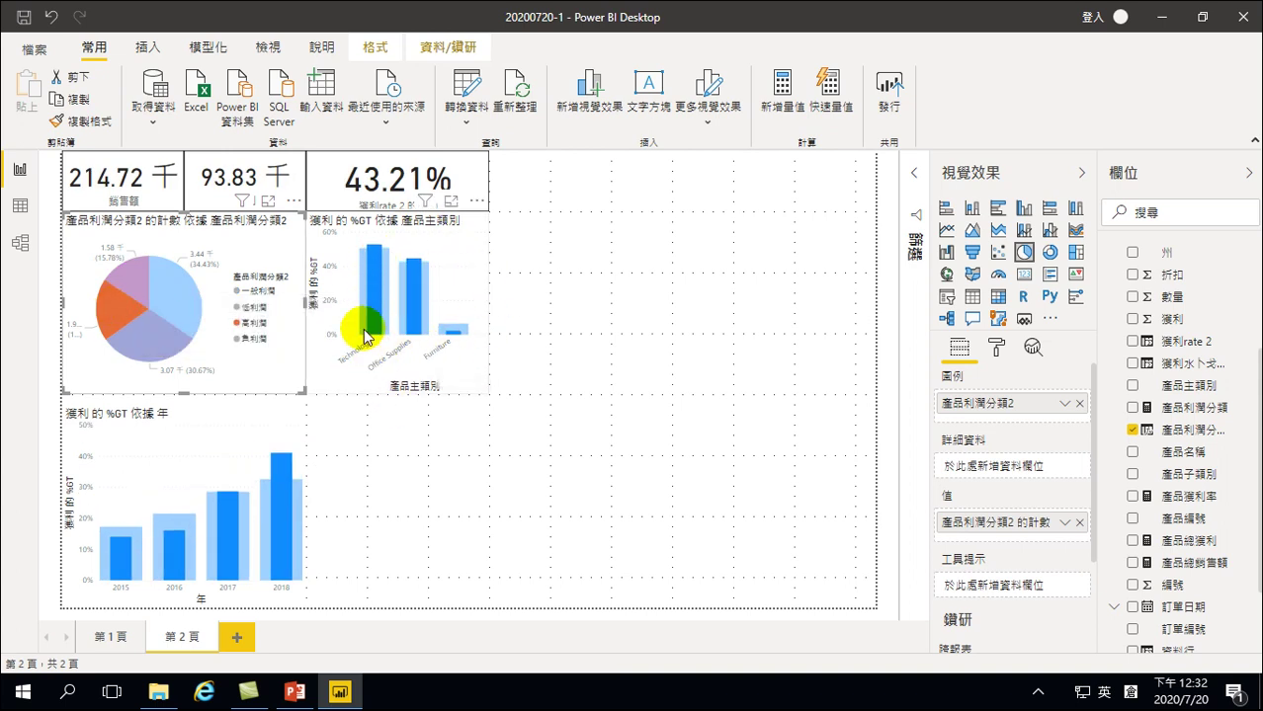
mouse_move(368, 330)
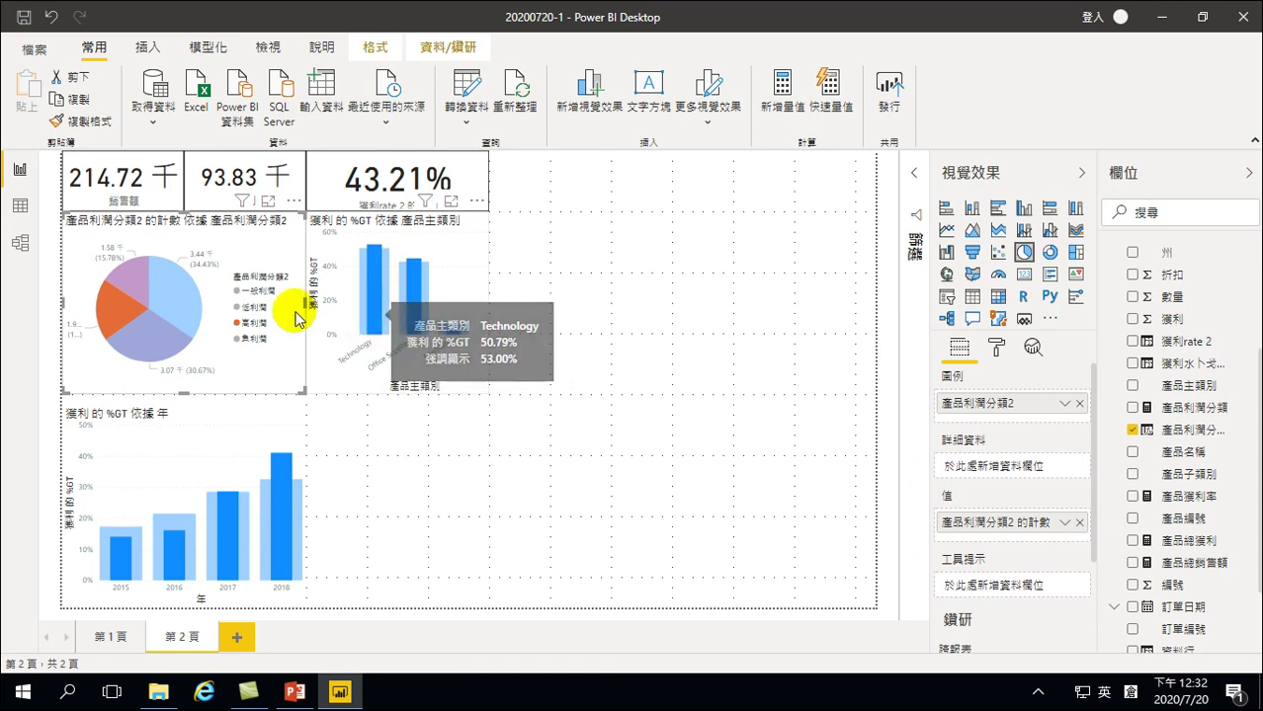
click(133, 283)
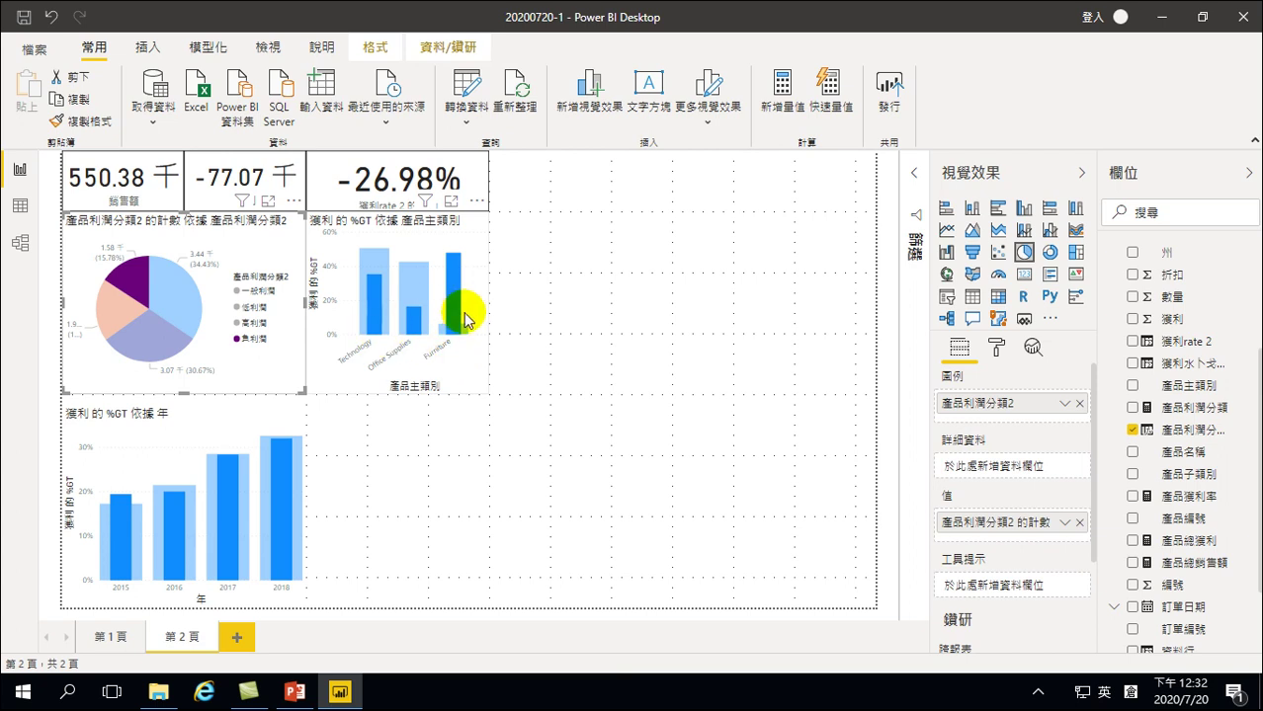
mouse_move(415, 342)
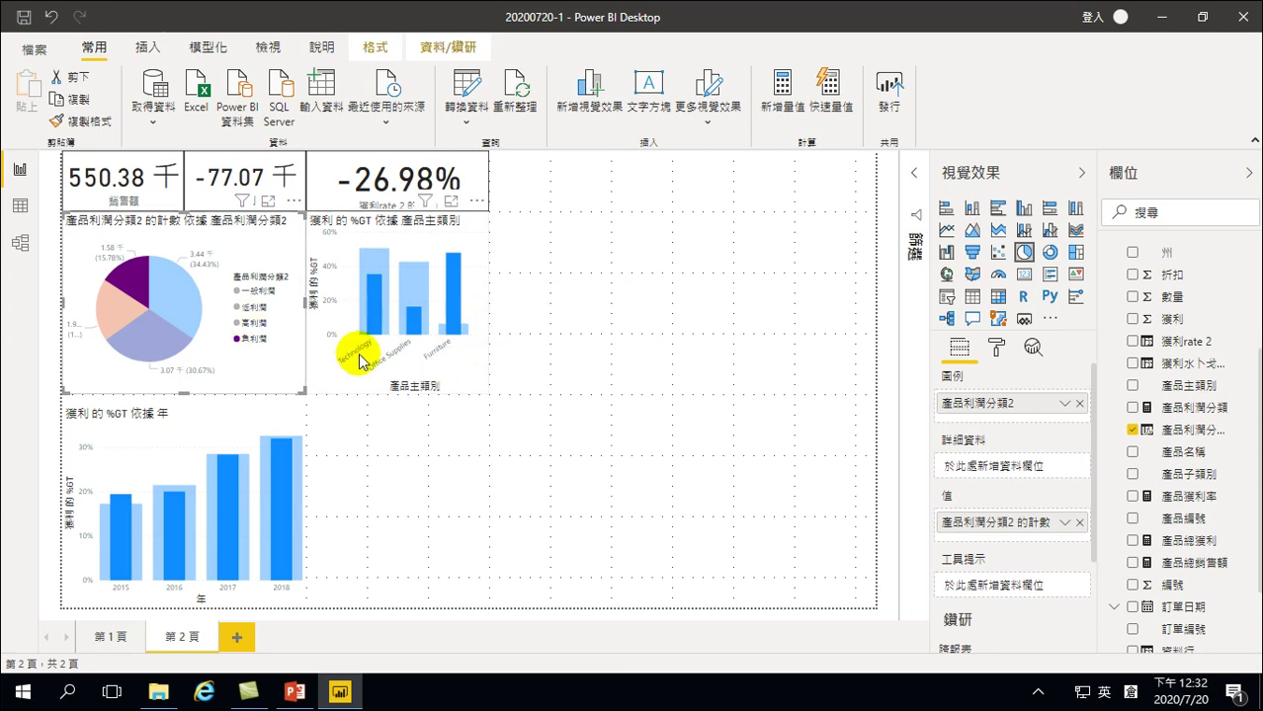
click(444, 362)
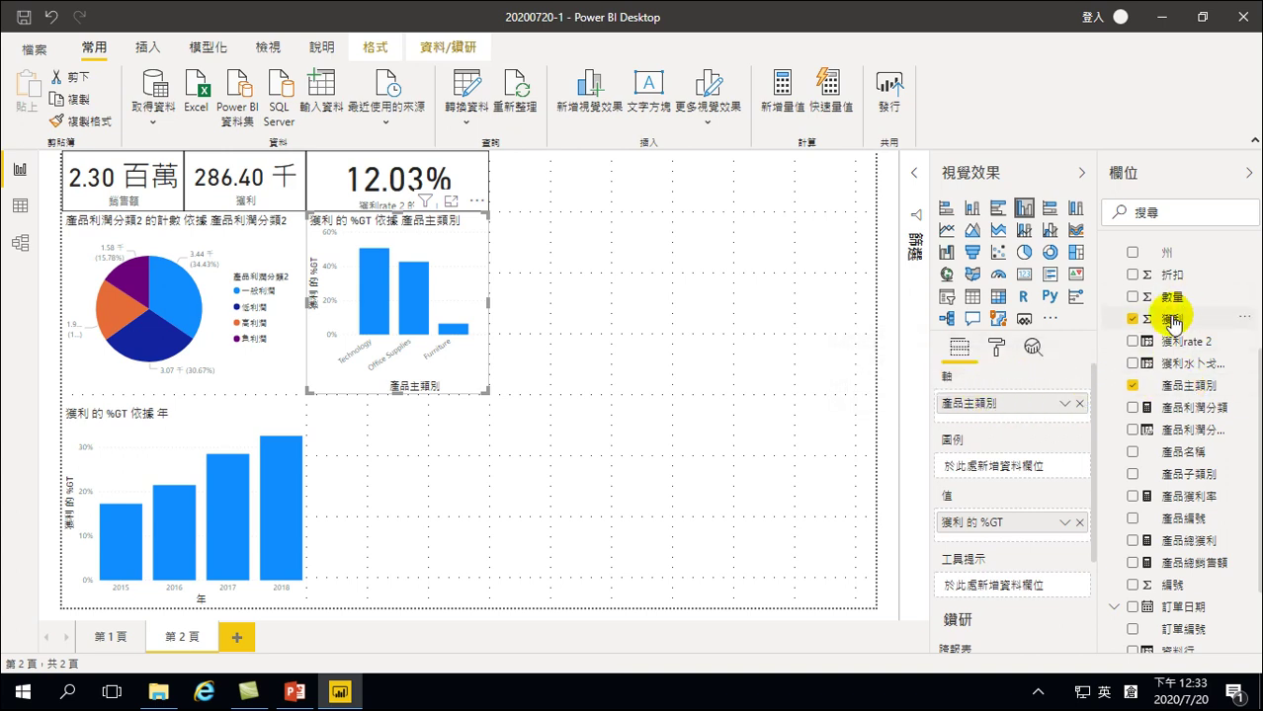
click(1064, 521)
mouse_move(1065, 518)
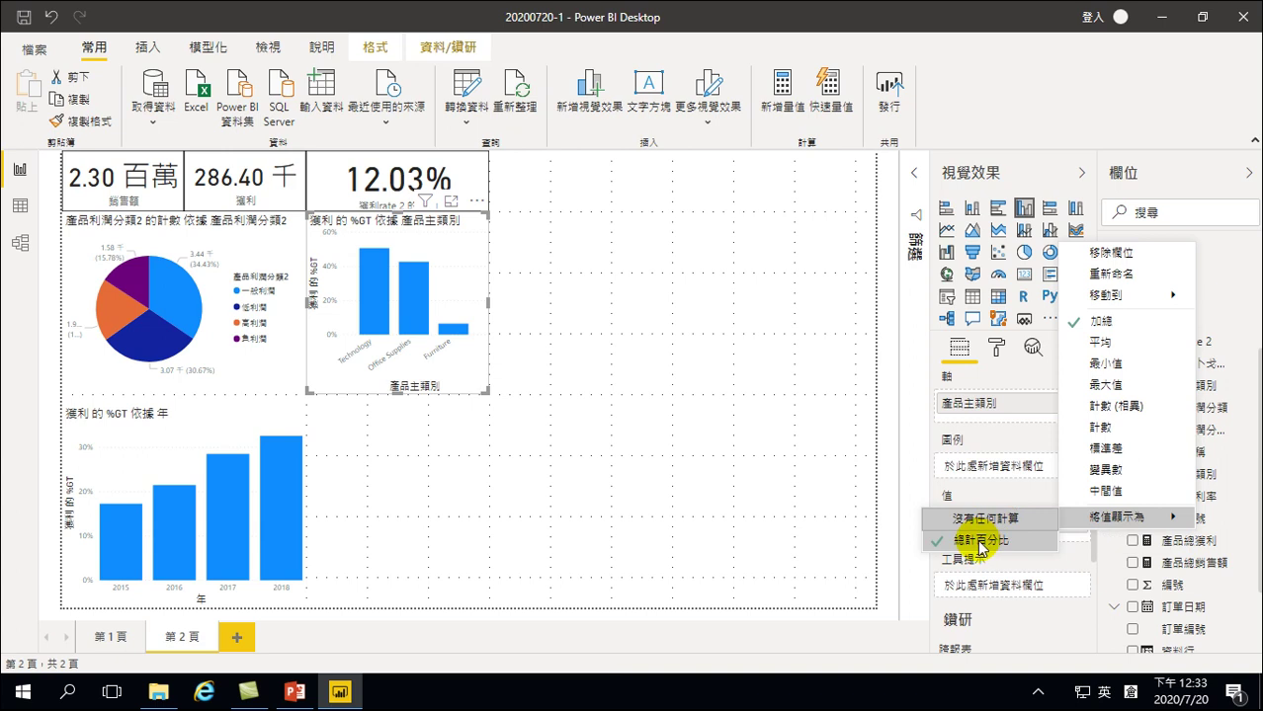
click(706, 443)
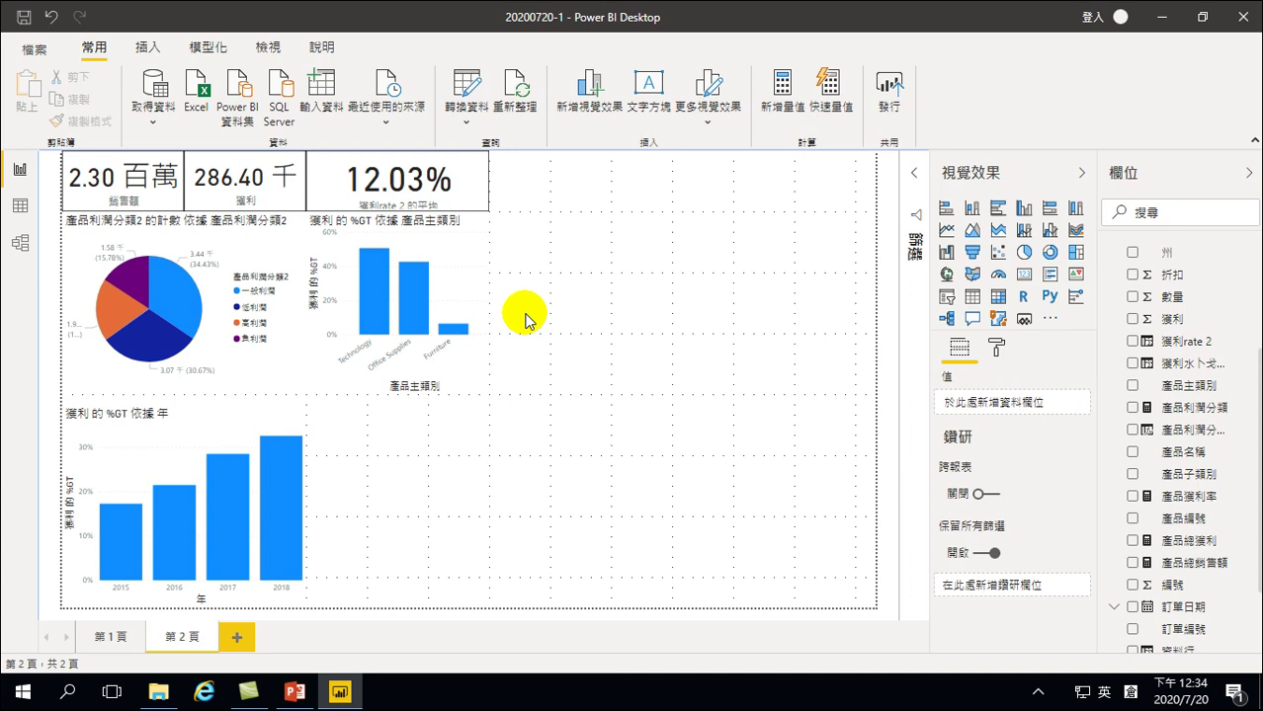
Cross-filter by the 高利潤 slice and the 2018 column, giving 87.51 千, 38.61 千, 43.33%
click(453, 269)
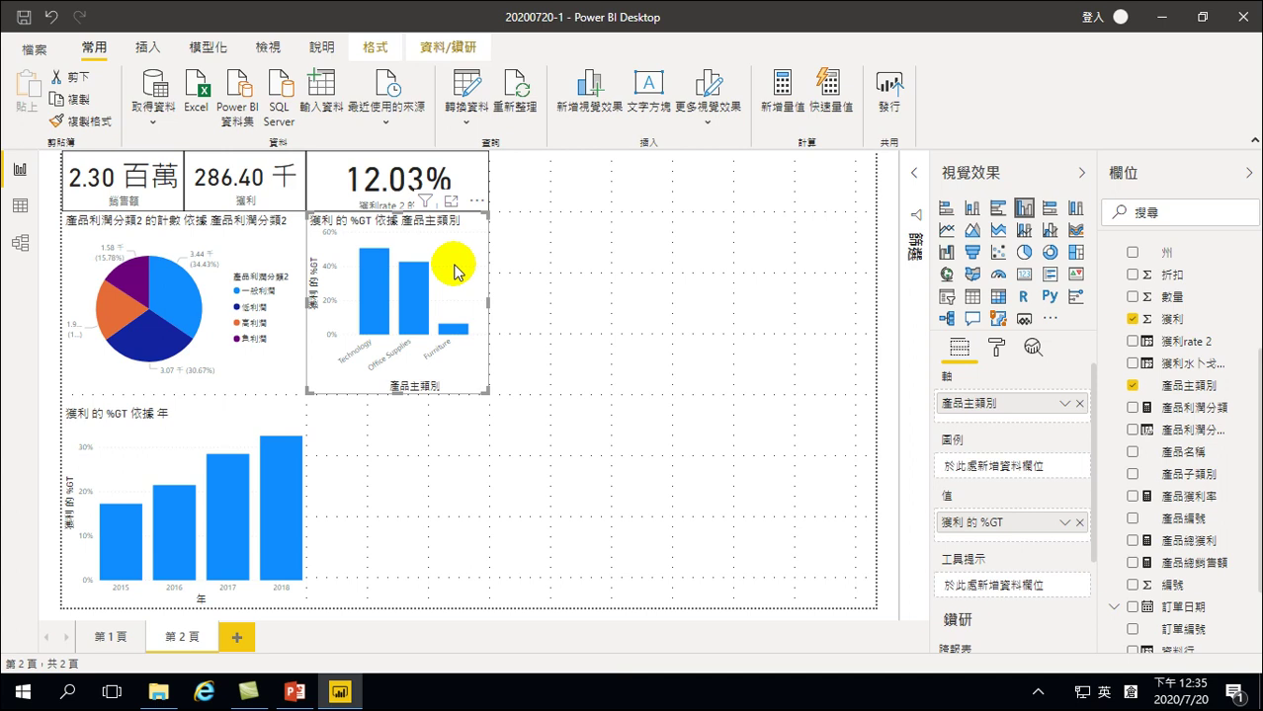
click(362, 453)
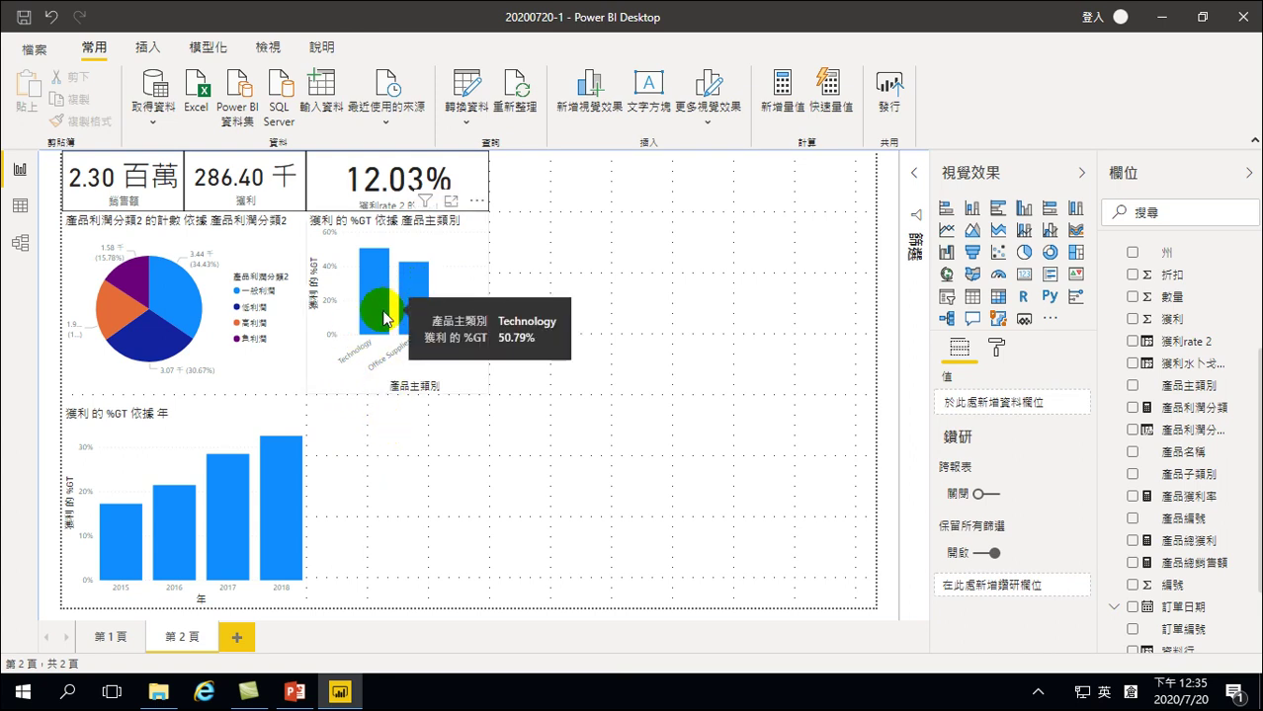
click(108, 309)
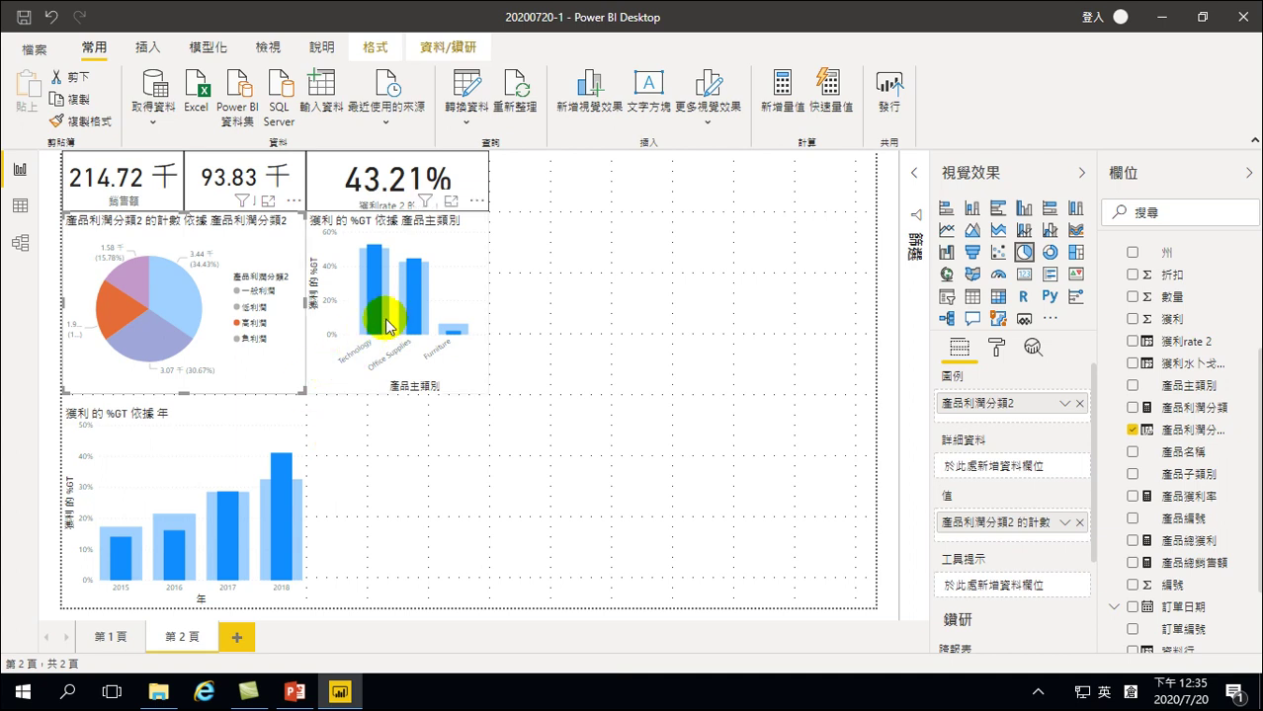
mouse_move(373, 326)
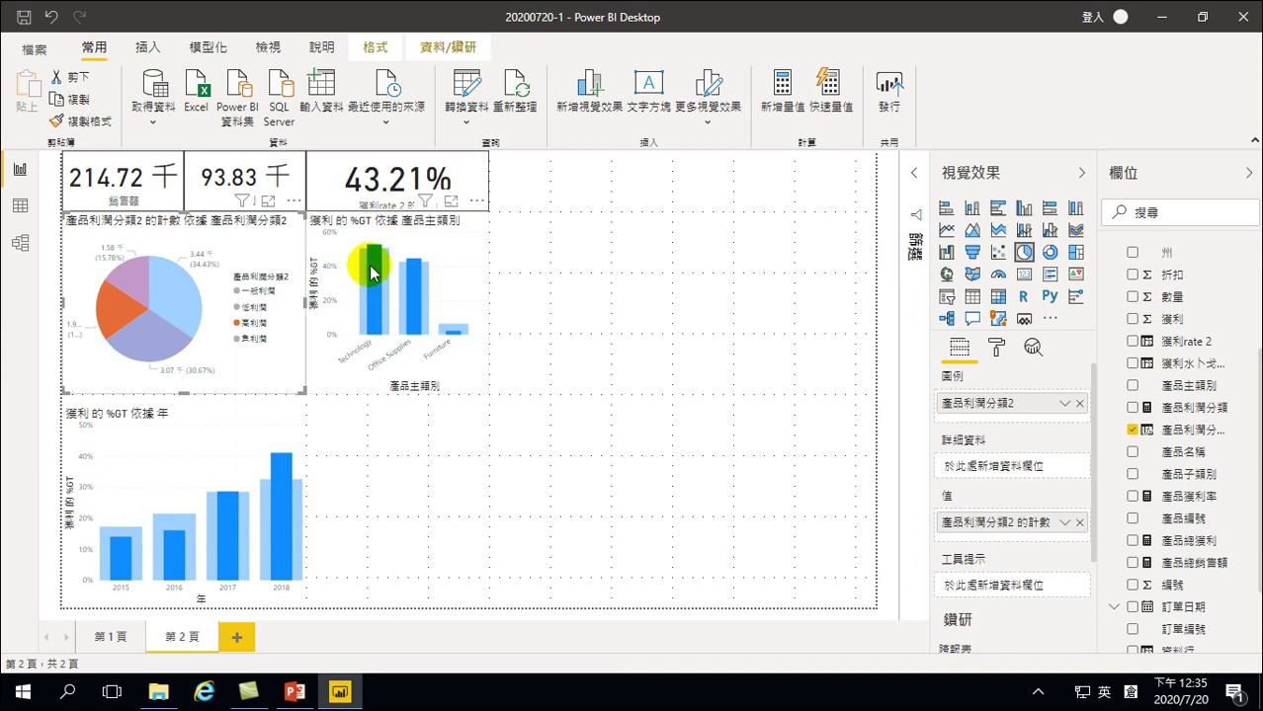
mouse_move(377, 292)
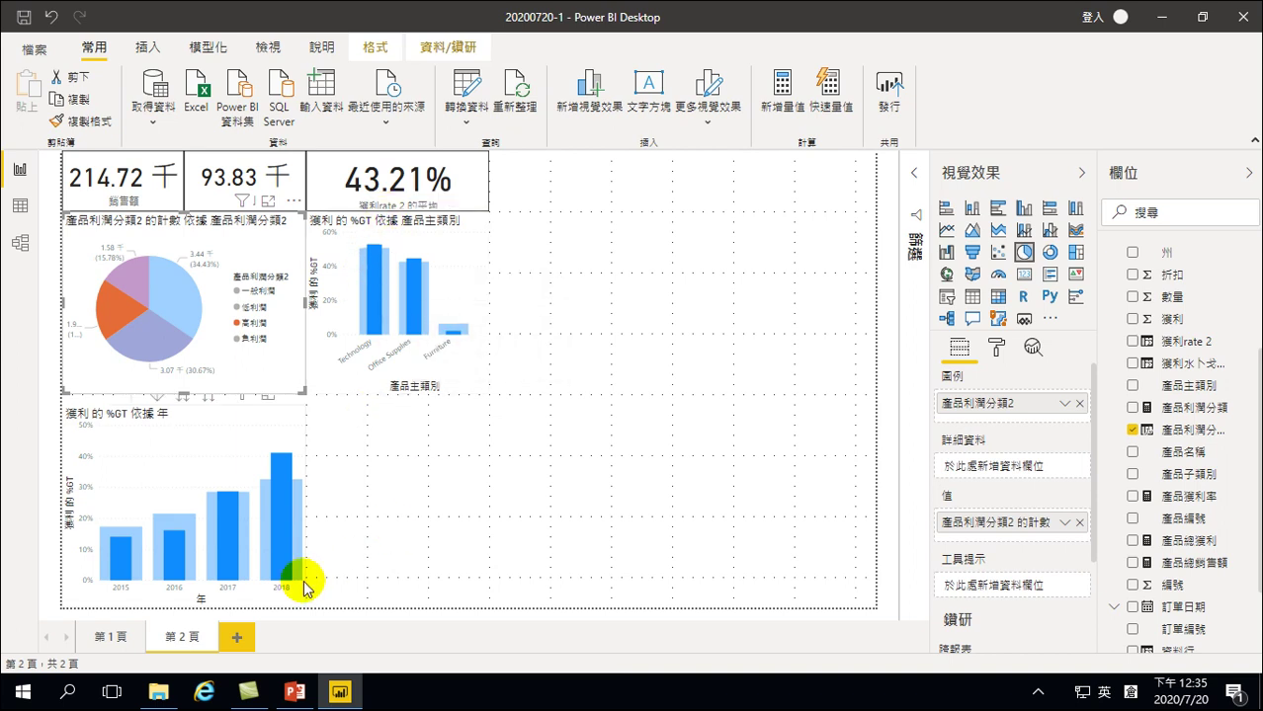
click(281, 514)
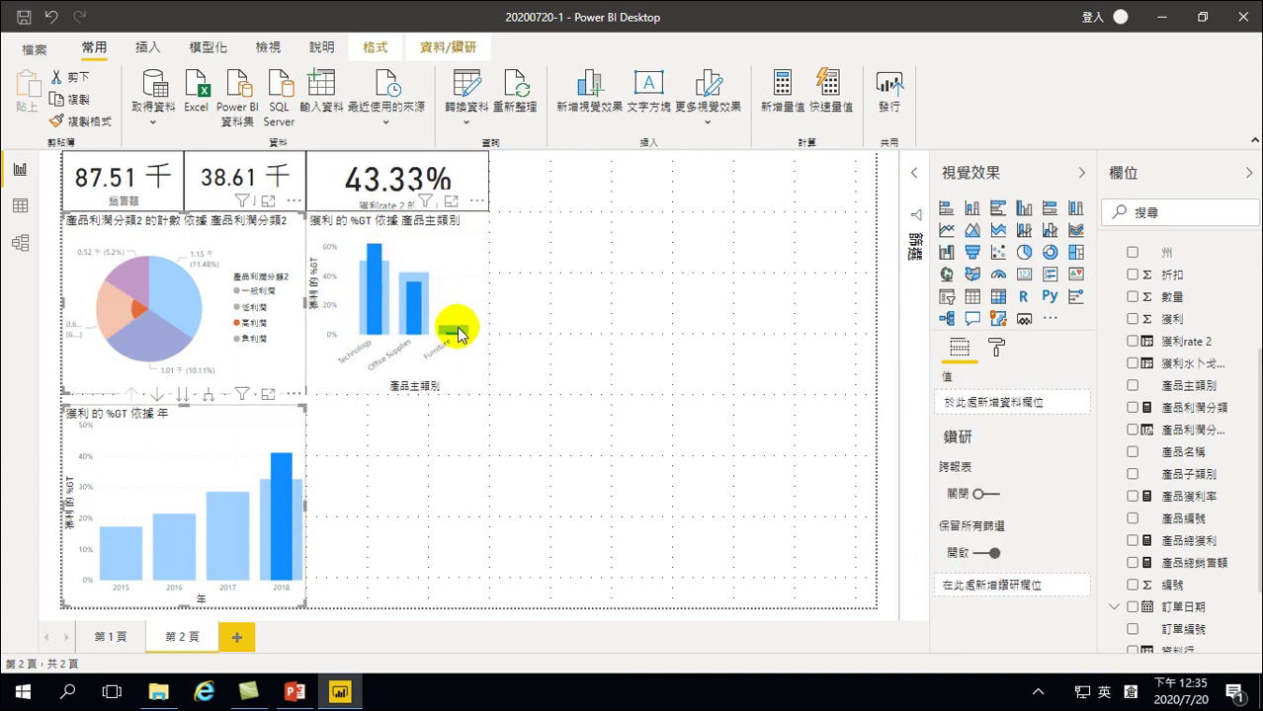
mouse_move(459, 334)
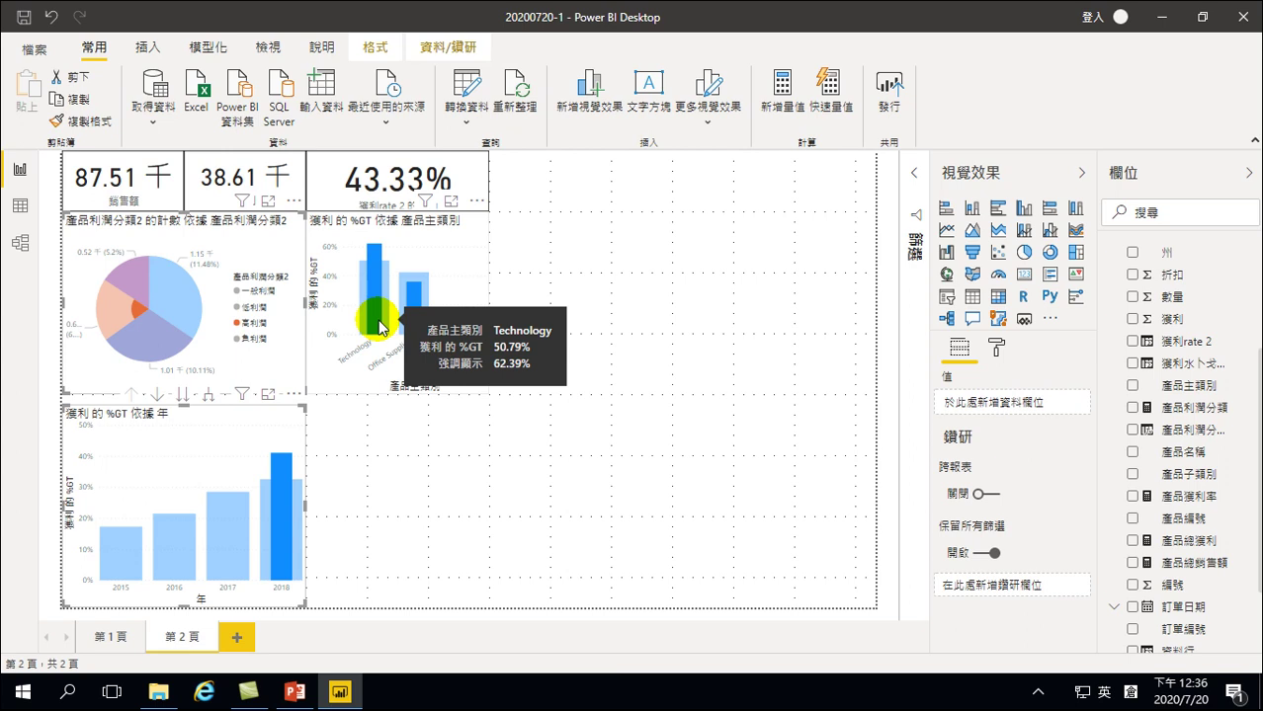
Add a new visual beside the yearly %GT chart and make it a clustered column chart
click(379, 480)
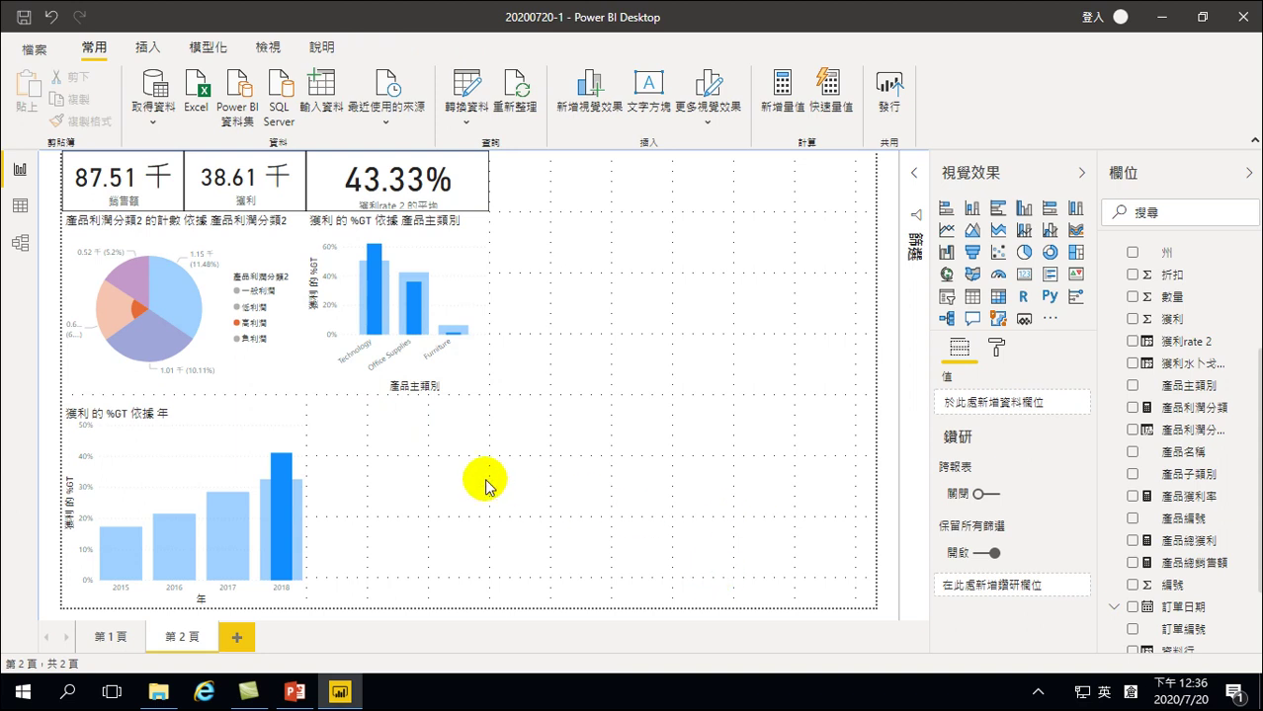
click(972, 253)
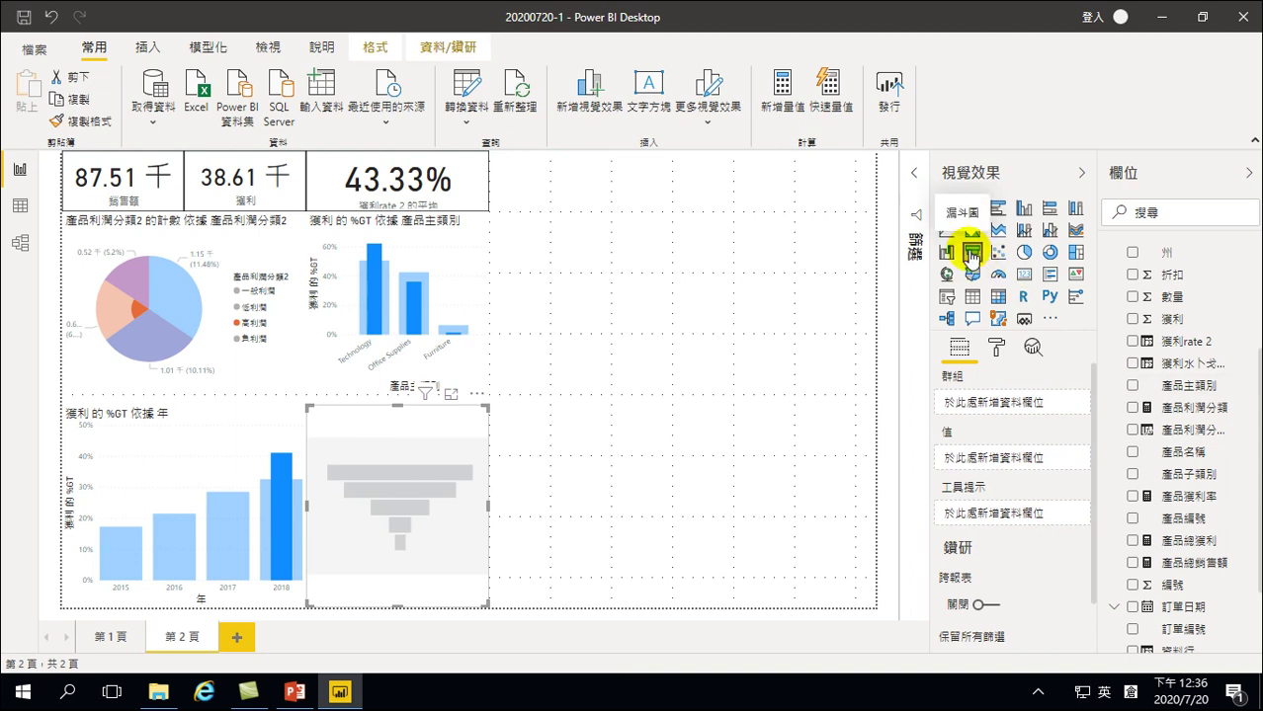
click(1026, 210)
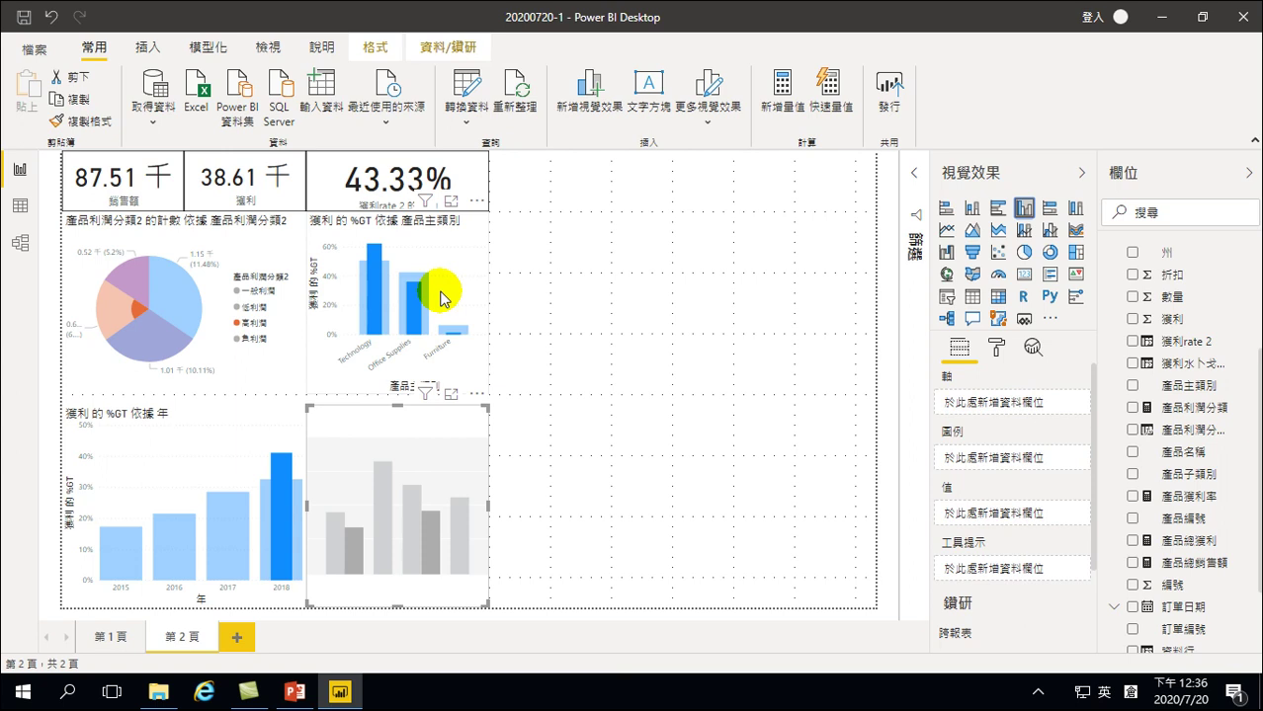
click(437, 432)
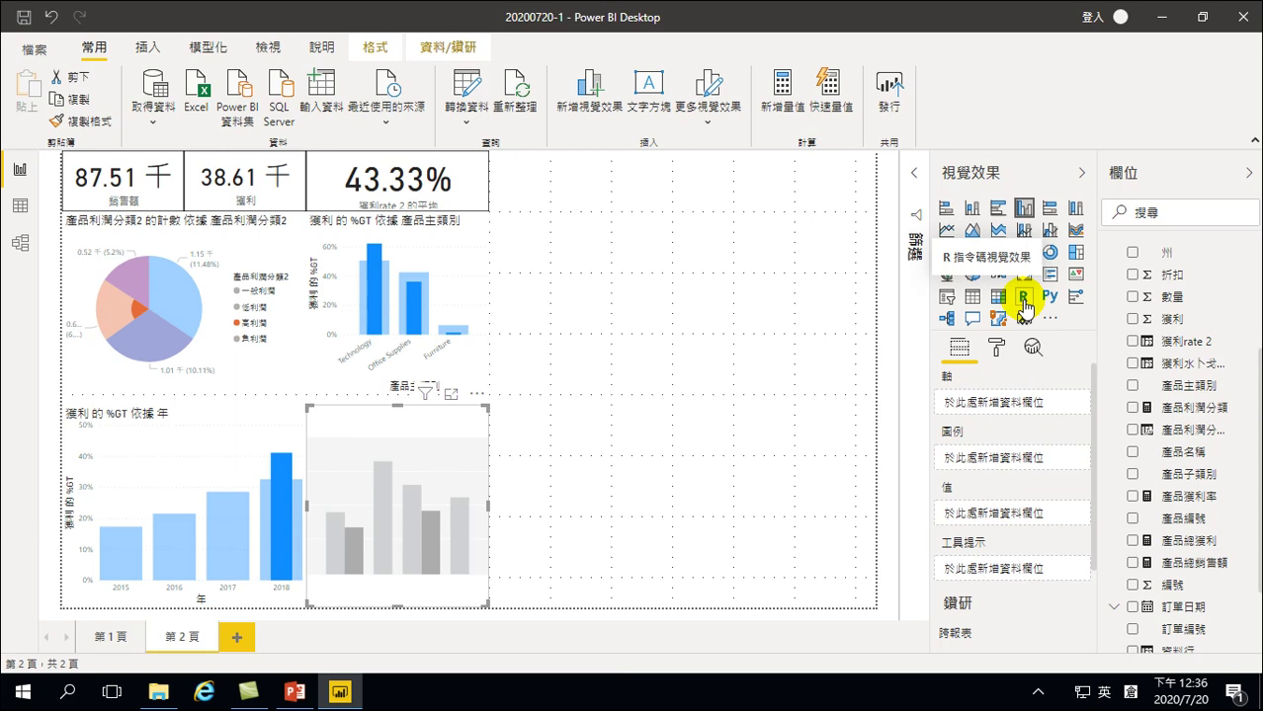
click(456, 422)
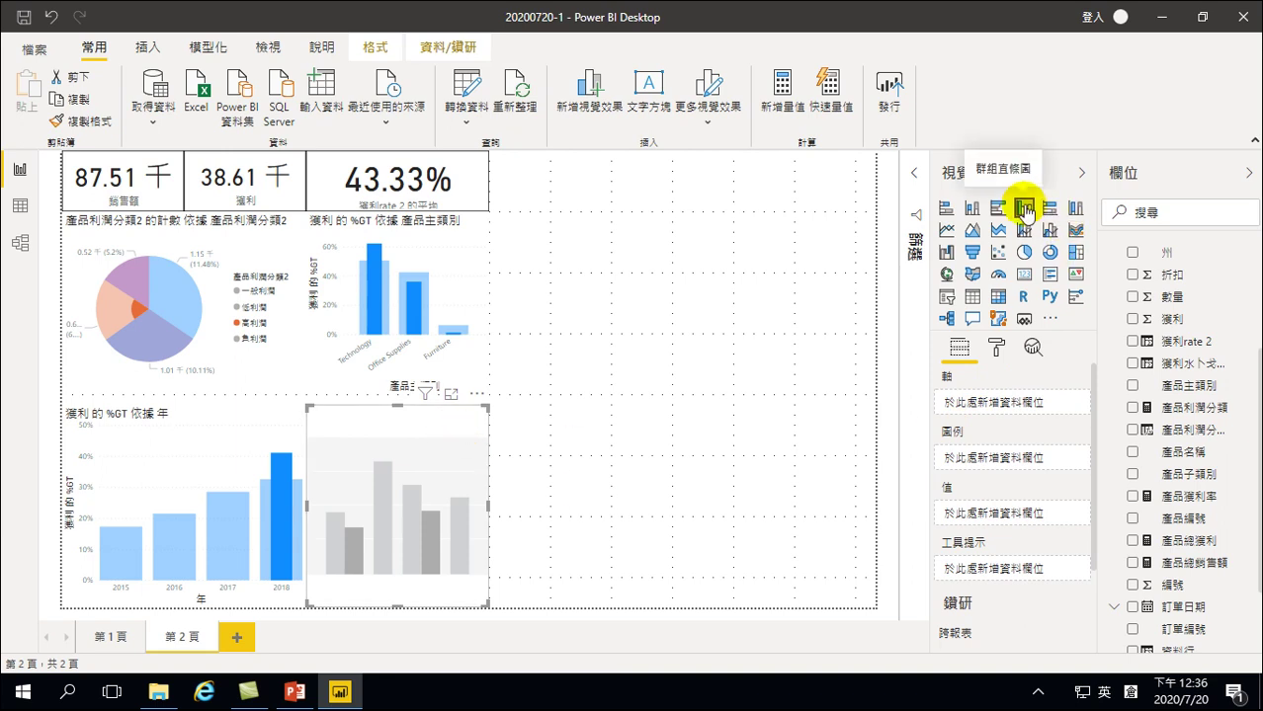
scroll(1166, 533, down, 2)
scroll(1168, 546, down, 1)
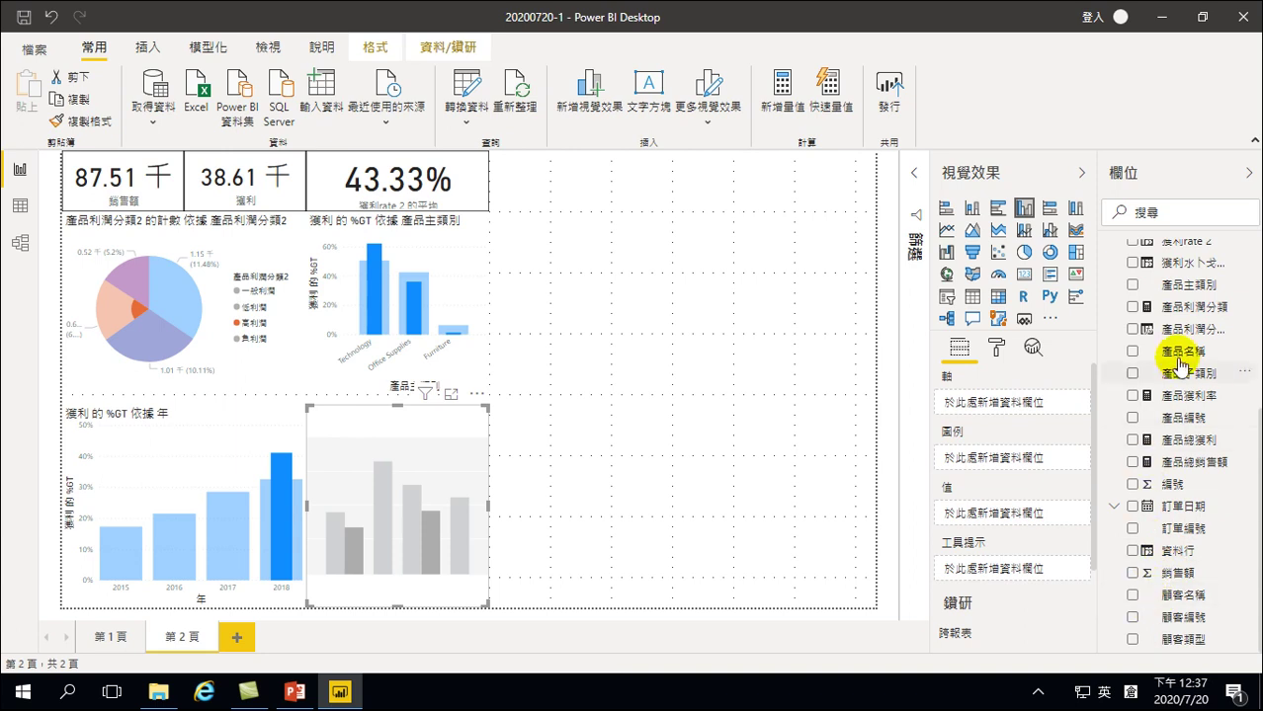
Plot 獲利 by 產品子類別, shown as percent of grand total
click(1132, 374)
scroll(1176, 410, up, 3)
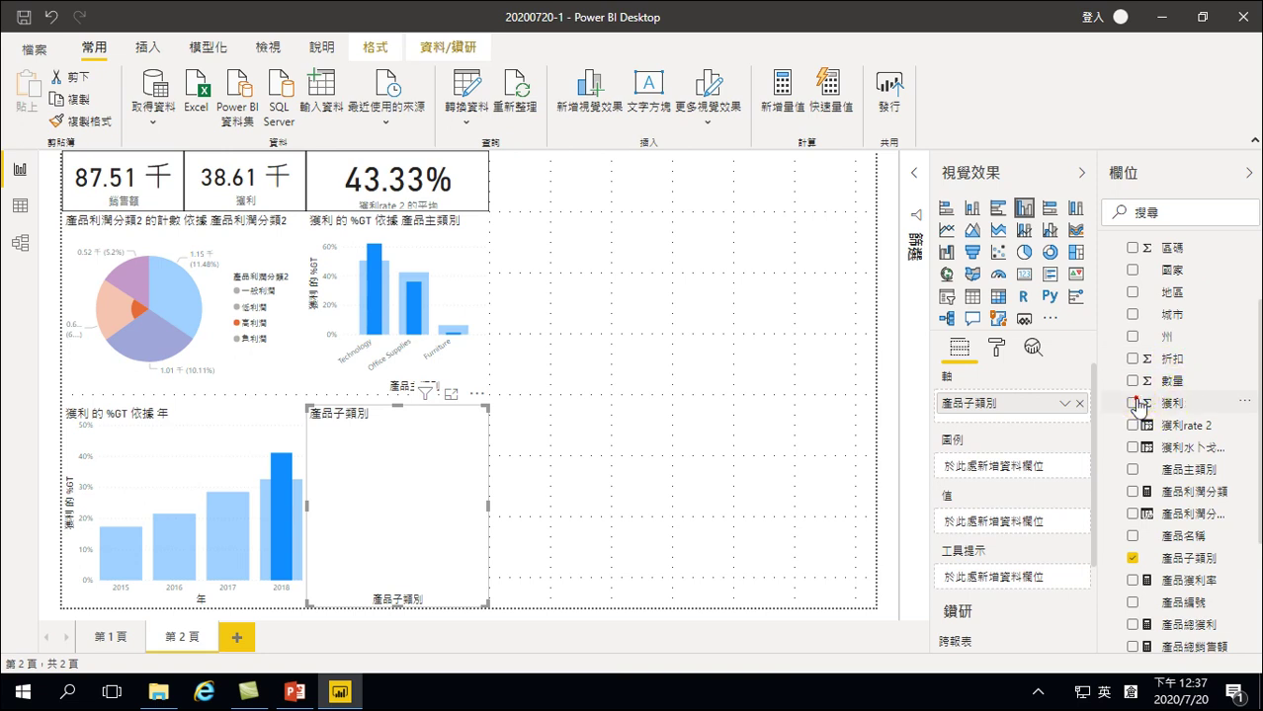
click(1133, 404)
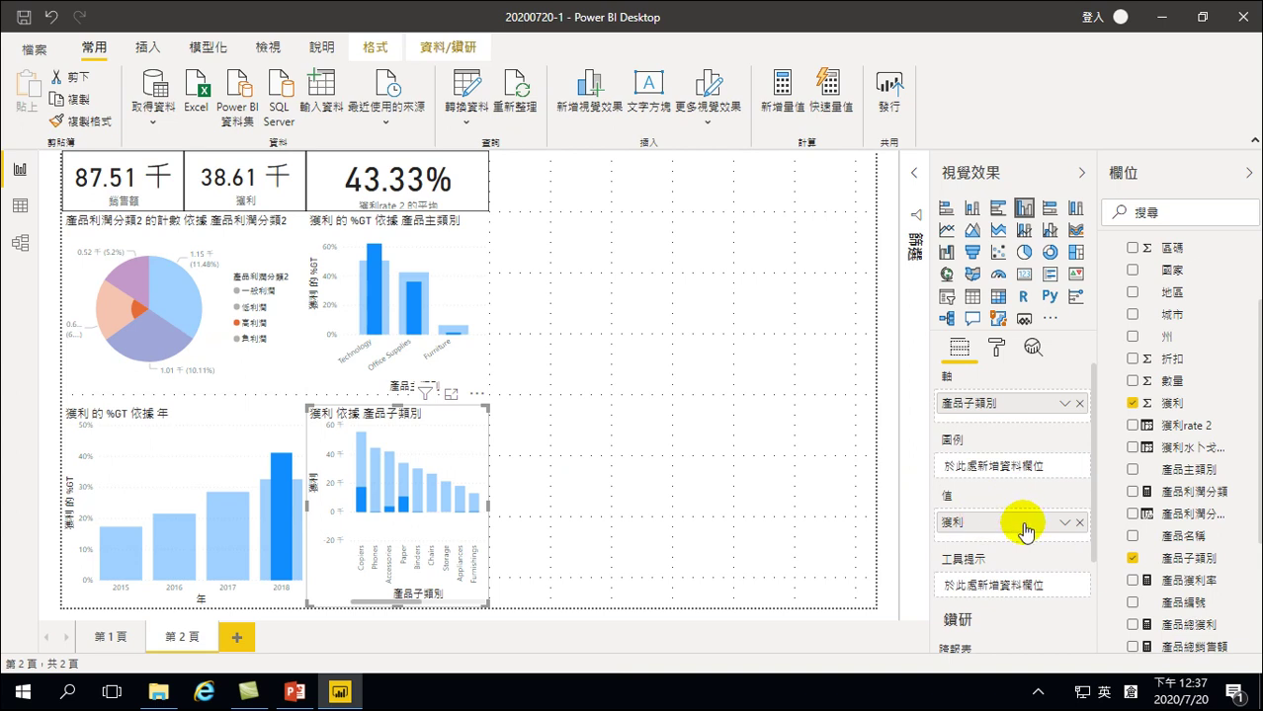
click(1064, 522)
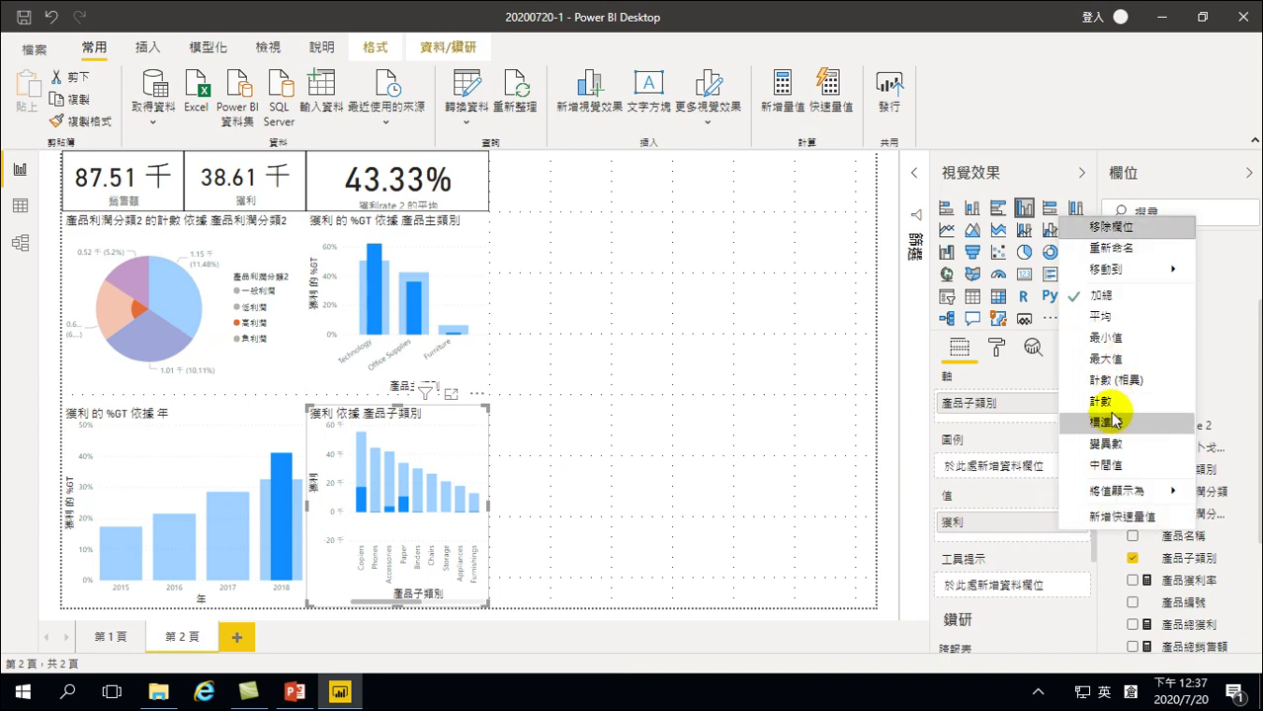
mouse_move(1116, 491)
click(998, 510)
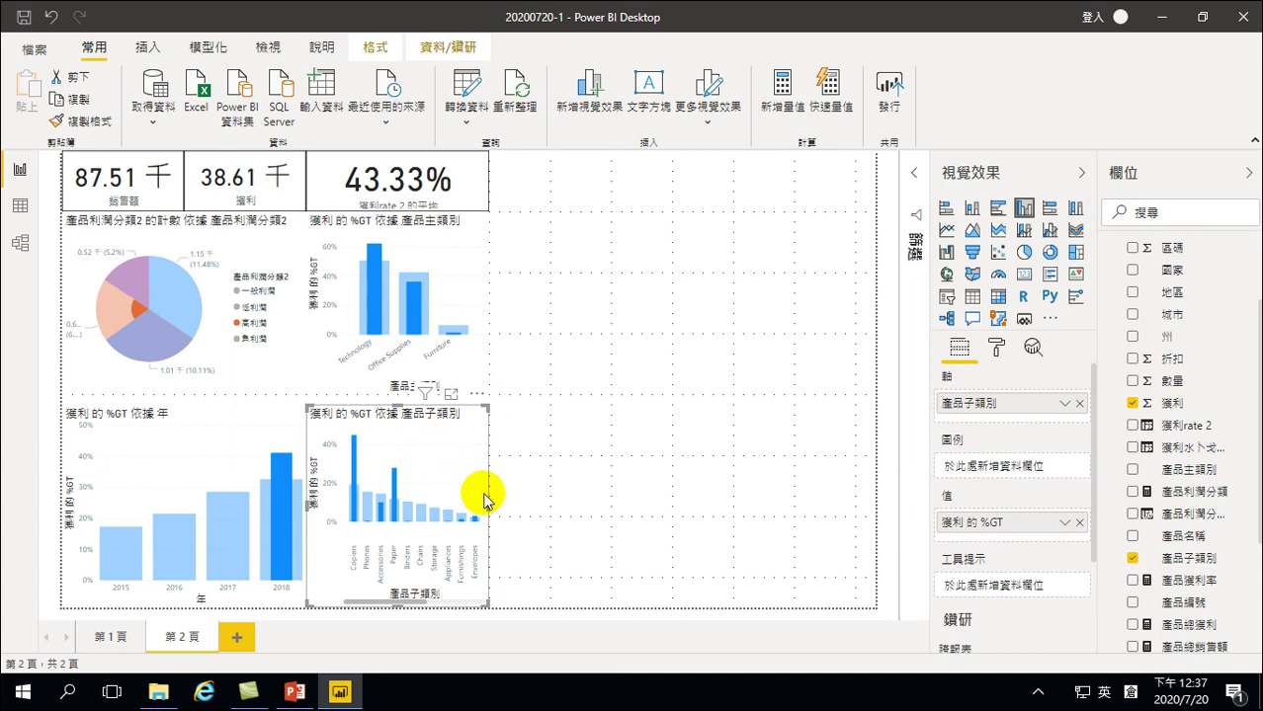
Widen the chart to fit all subcategories and toggle a profit-class slice filter off again
drag(488, 504, 664, 526)
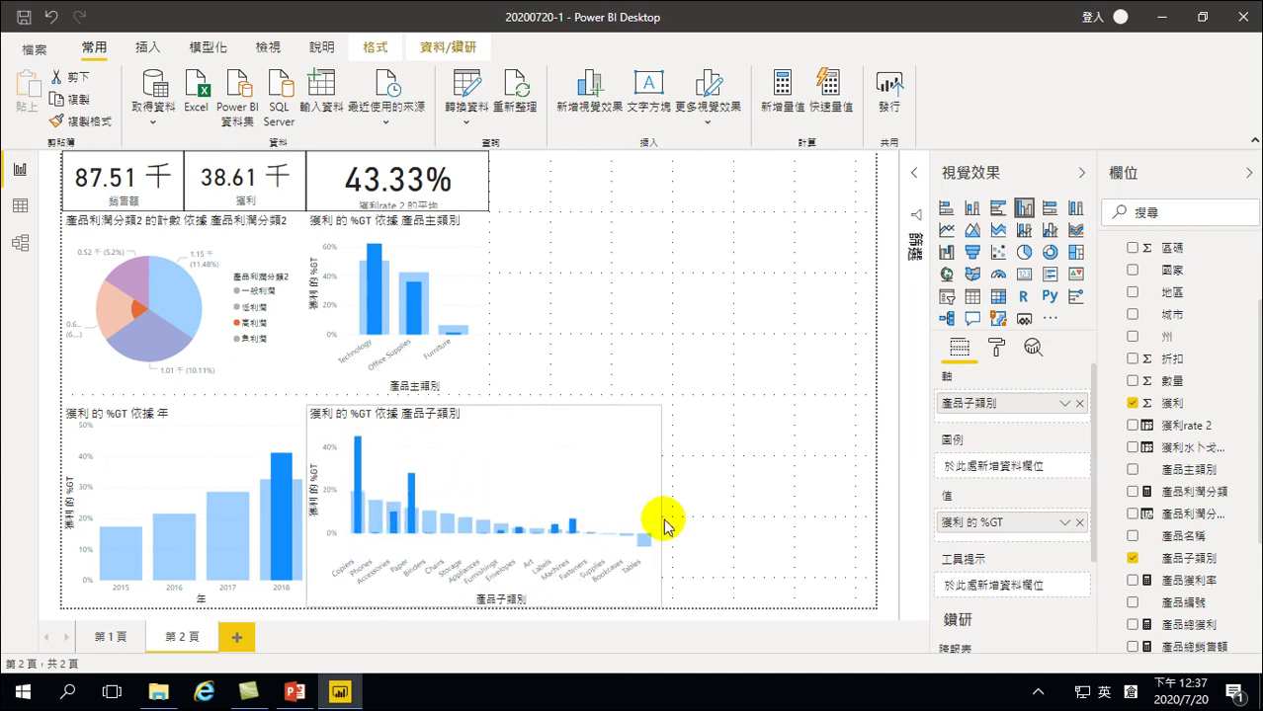
click(103, 304)
click(106, 307)
Cross-filter by the 高利潤 slice, 2018 bar and Technology bar (54.79 千, 24.09 千, 42.03%)
click(111, 311)
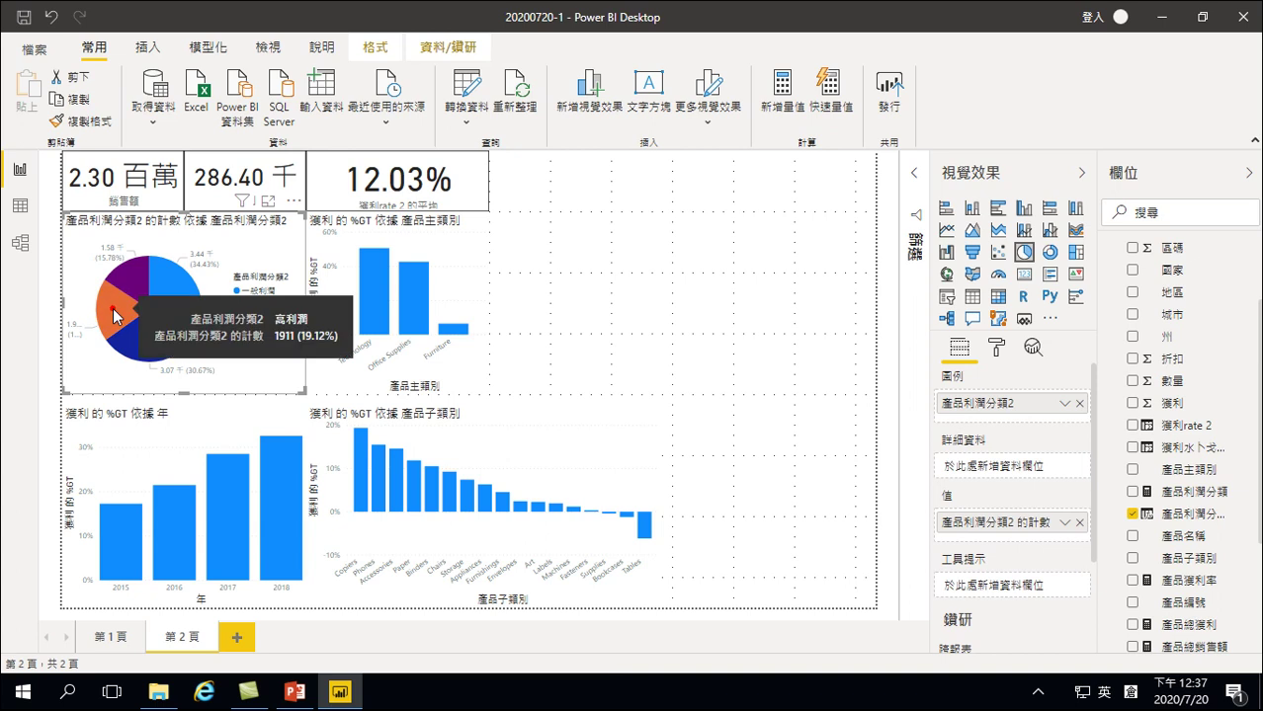
click(113, 316)
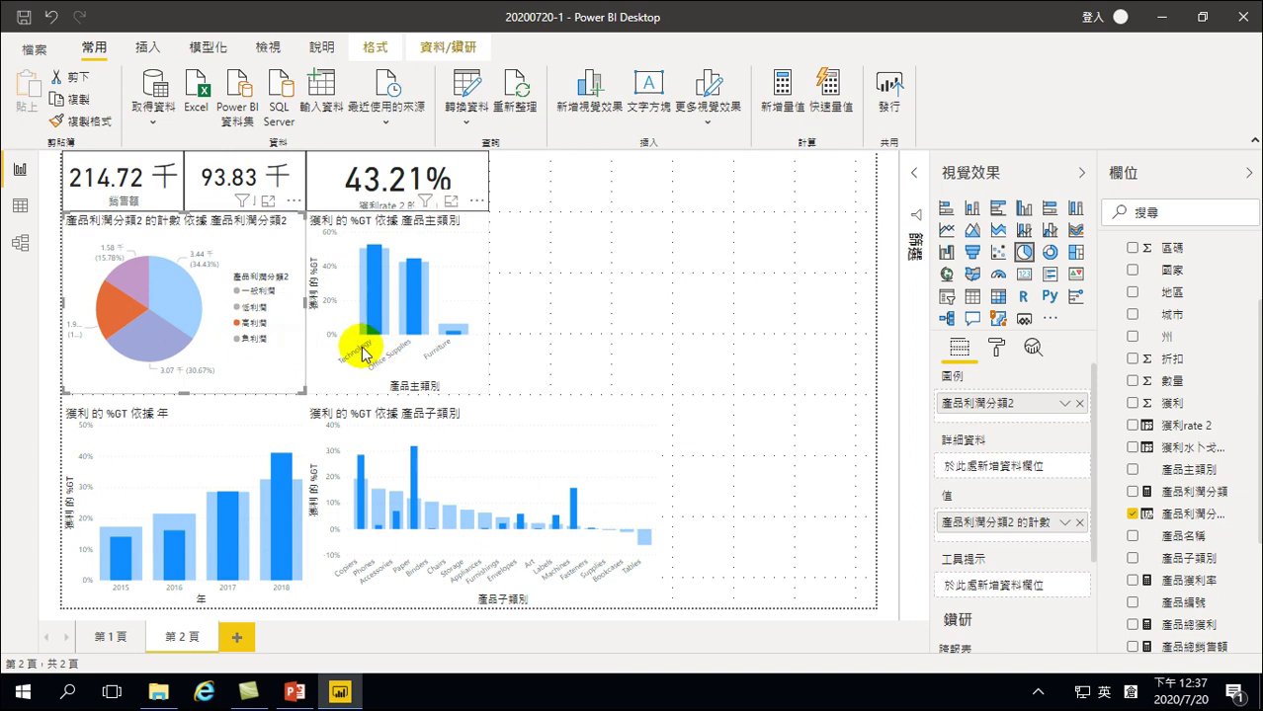
mouse_move(283, 488)
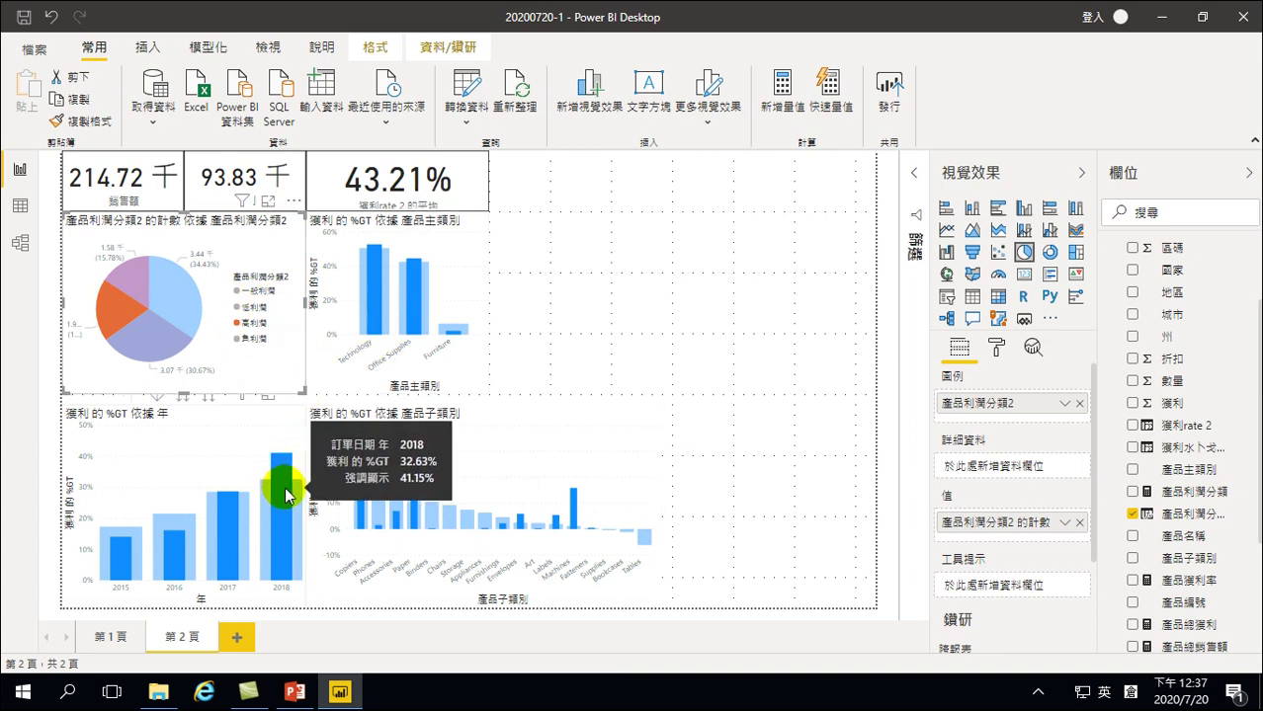
click(284, 488)
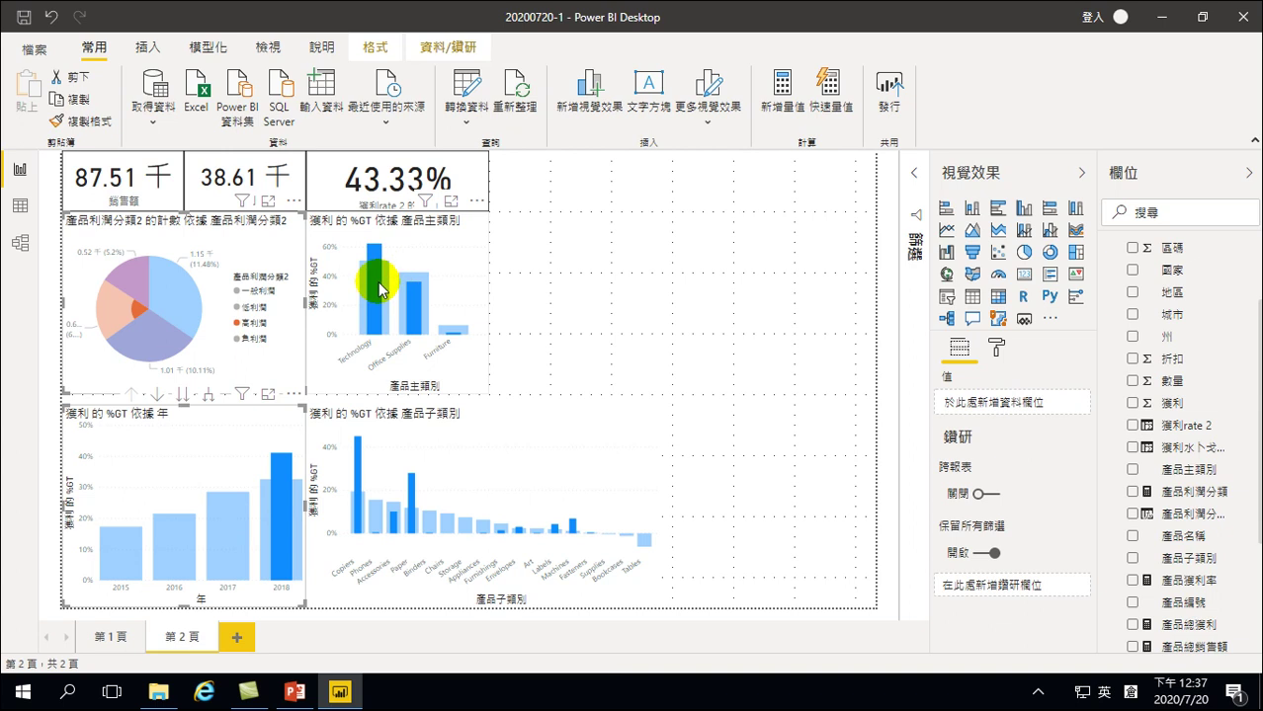
mouse_move(380, 288)
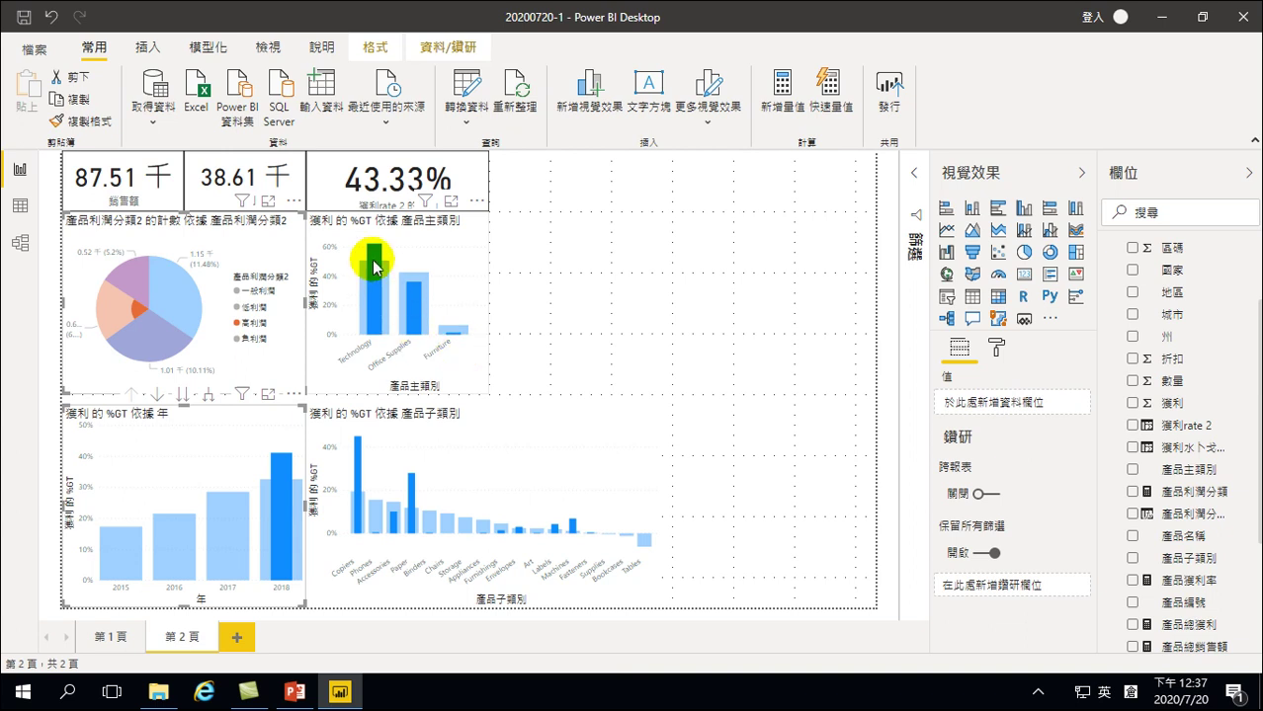
click(373, 261)
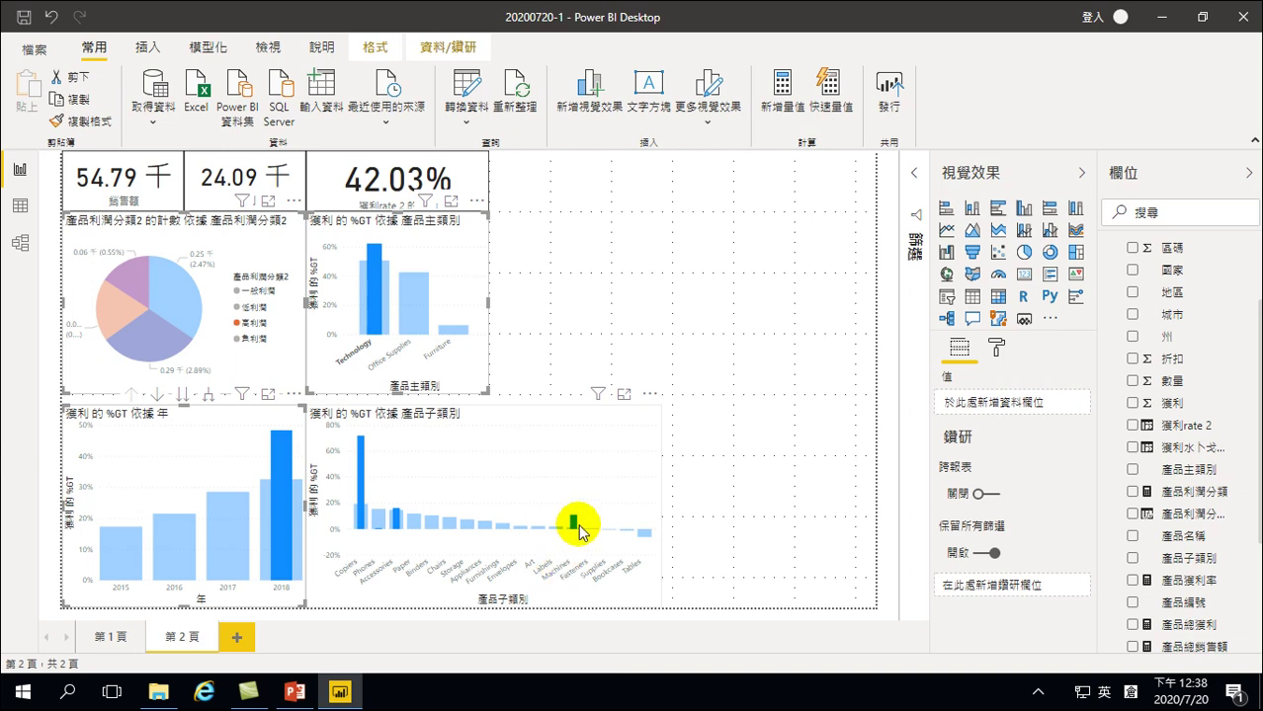
mouse_move(579, 523)
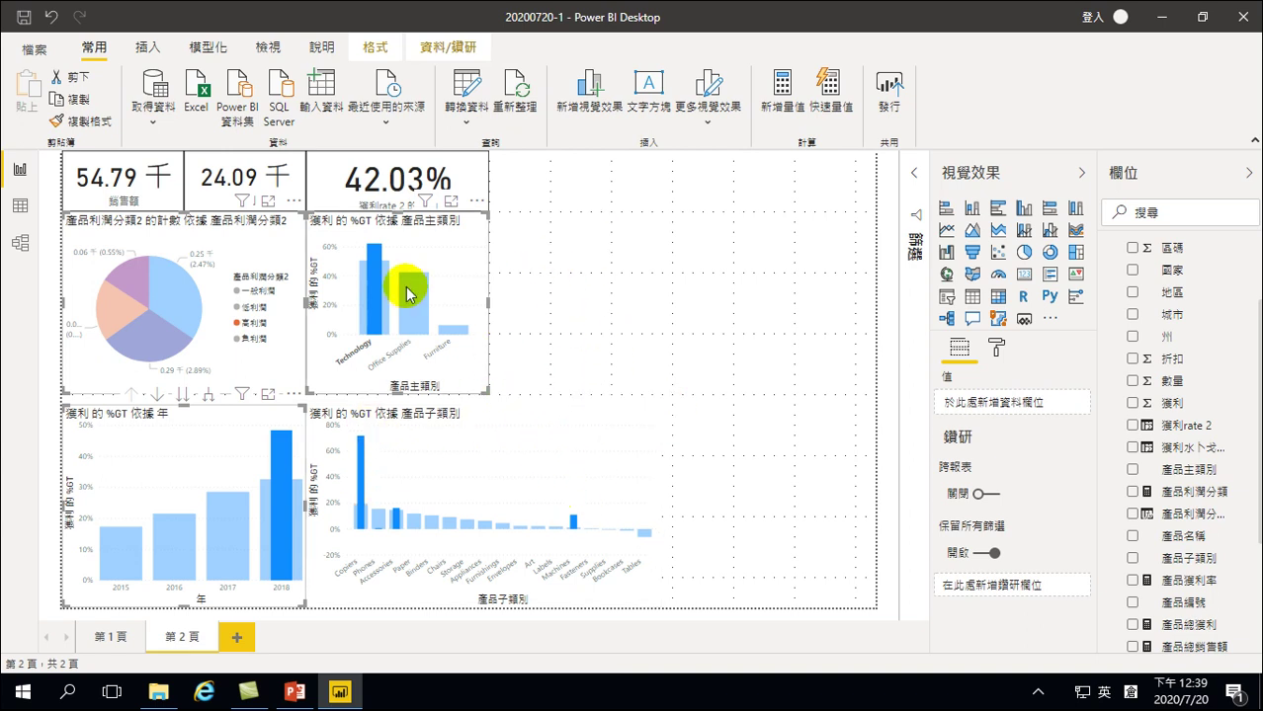
Save the report and clear the cross-filter so cards show 2.30 百萬, 286.40 千 and 12.03%
click(24, 20)
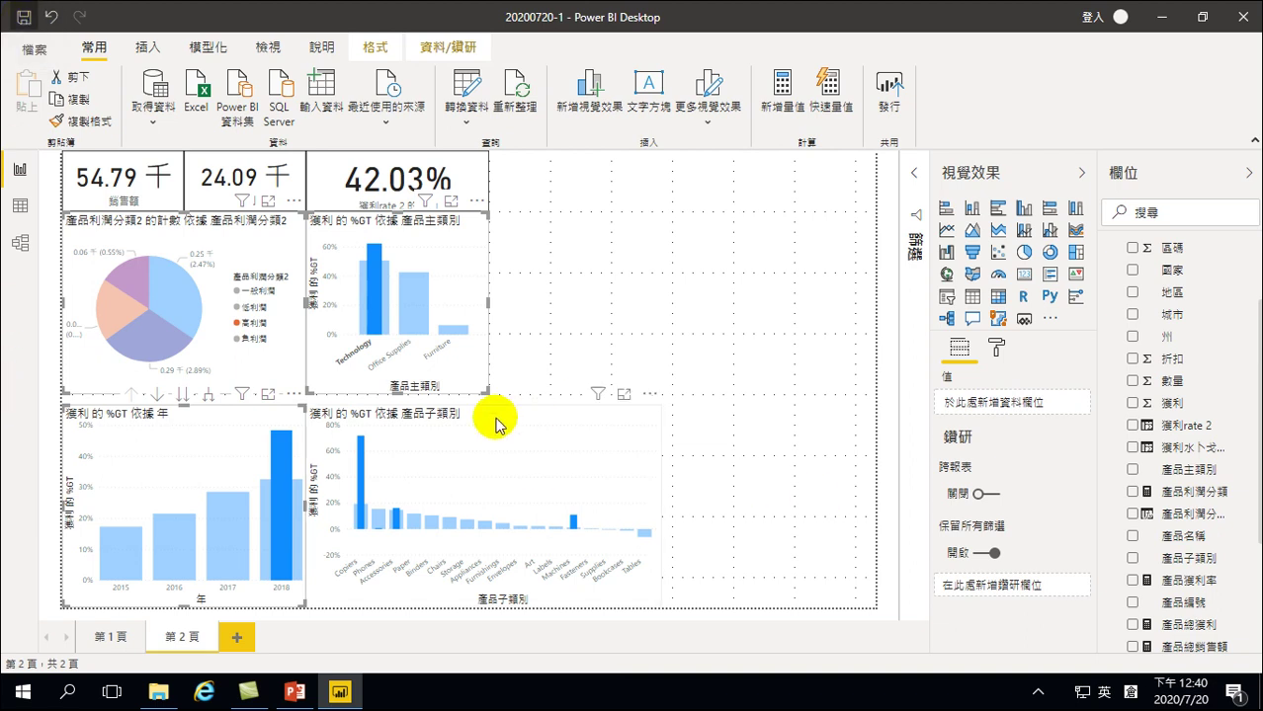
click(460, 450)
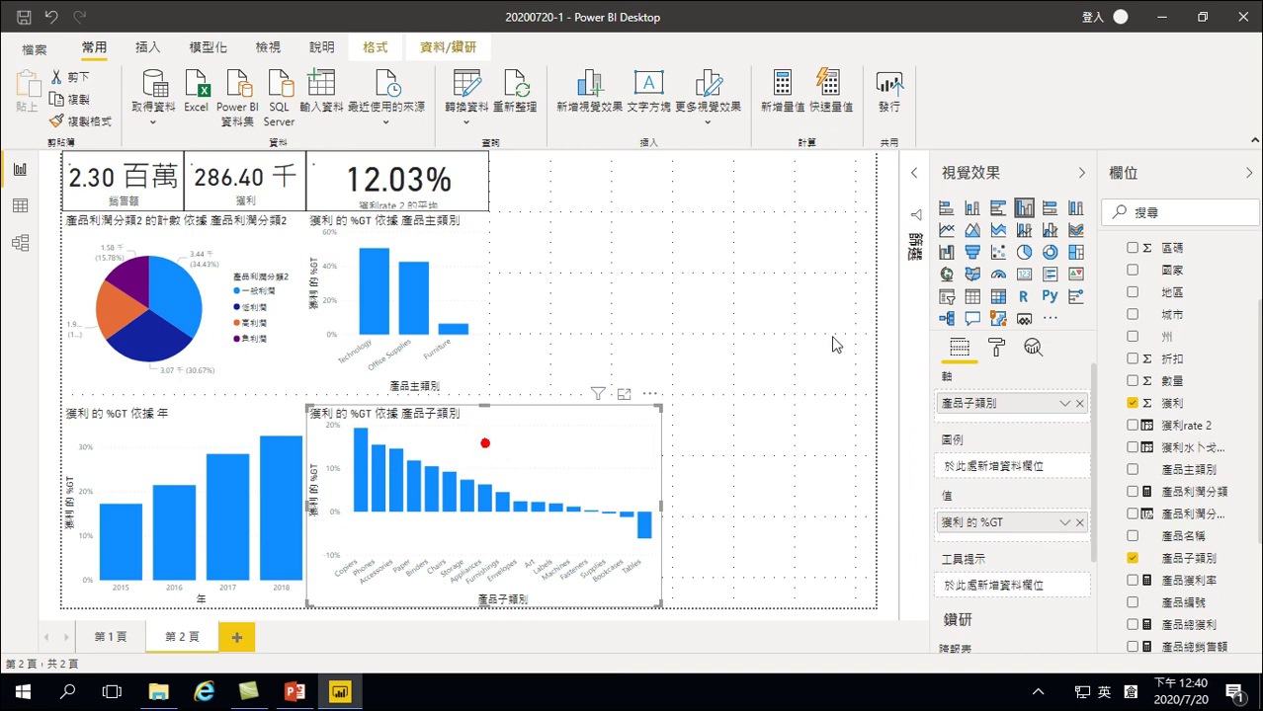
Turn the subcategory chart into a funnel, then cross-filter by 高利潤, 2018 and Technology
click(972, 253)
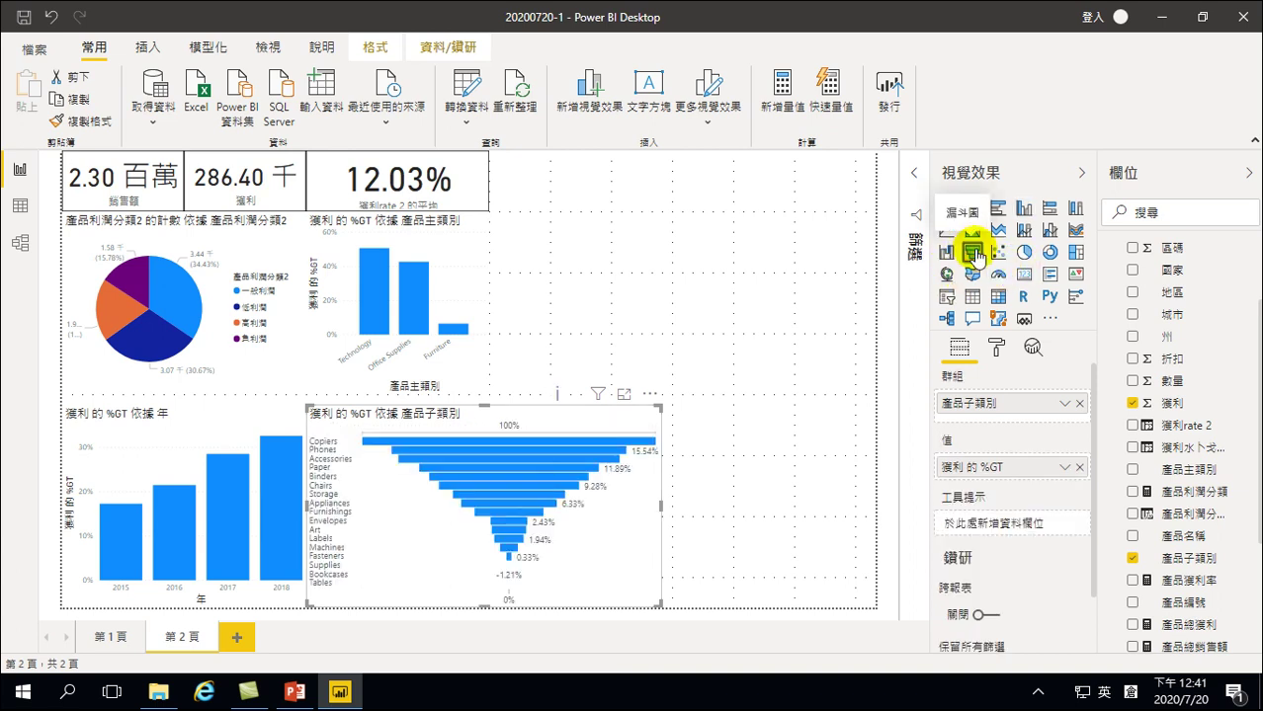
click(117, 320)
click(283, 493)
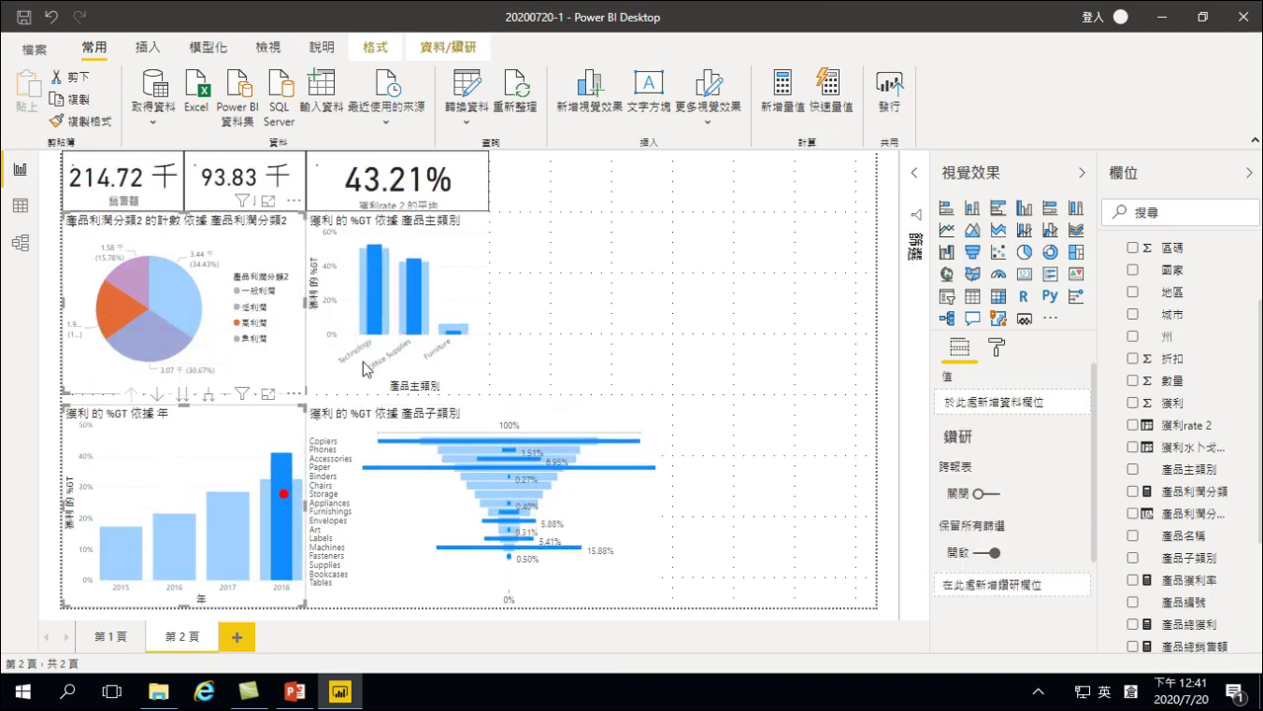
click(381, 301)
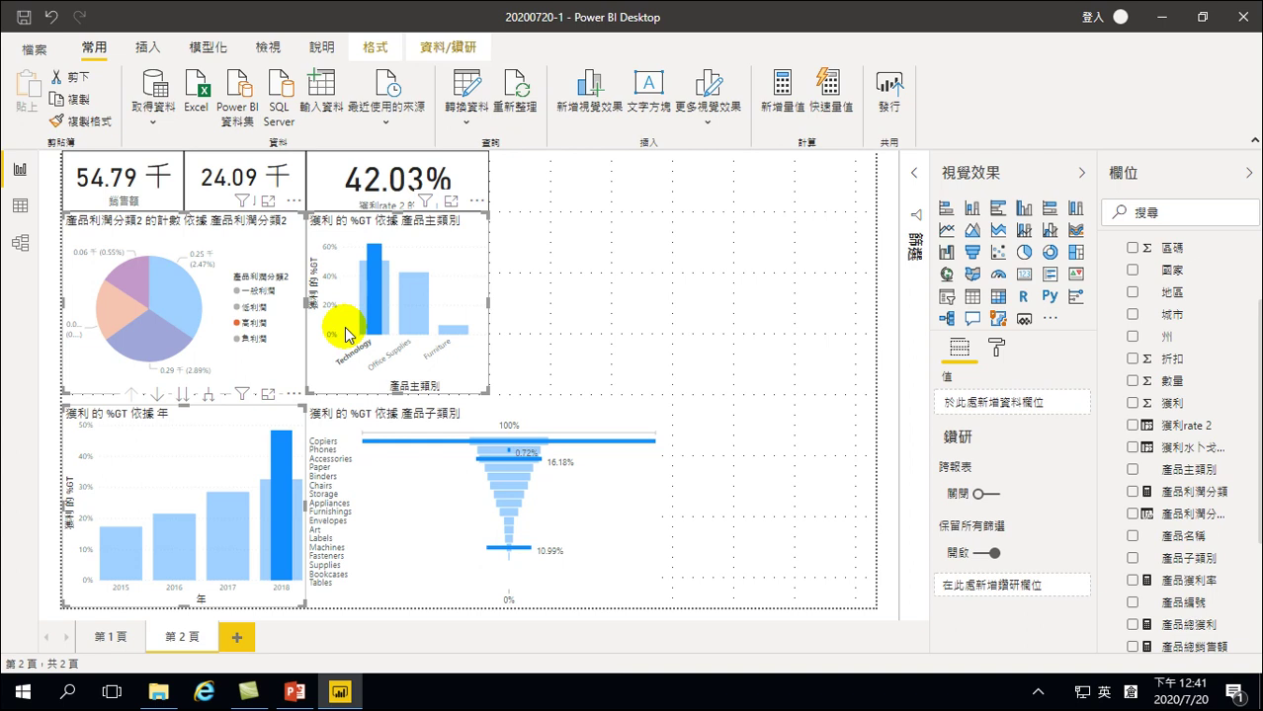
click(386, 300)
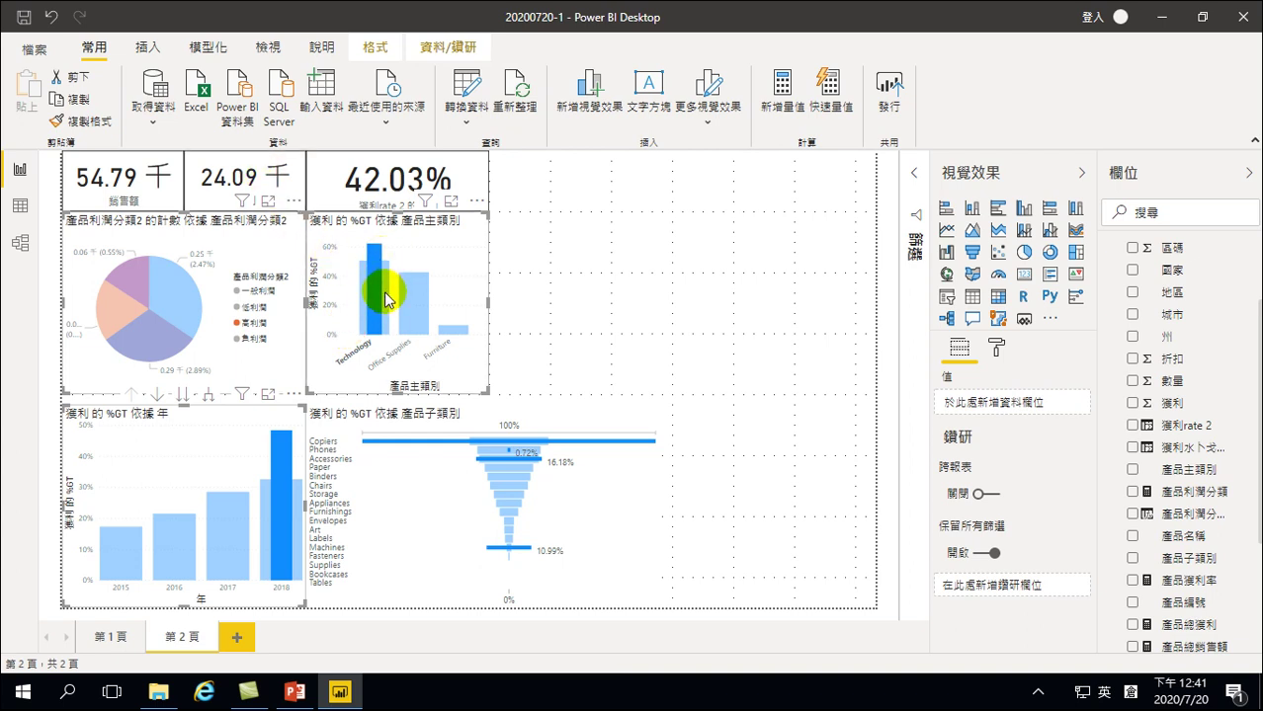
mouse_move(386, 300)
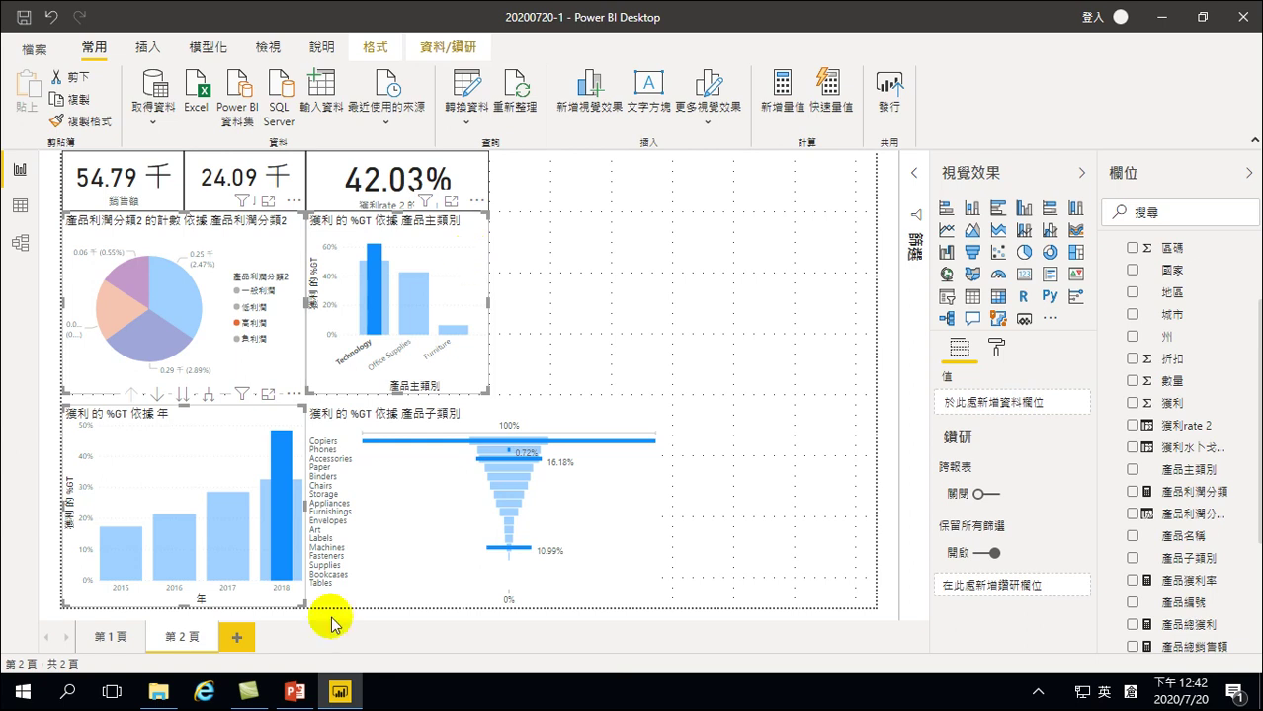
Go to report page 1 and sort the product table by 產品利潤分類
click(108, 634)
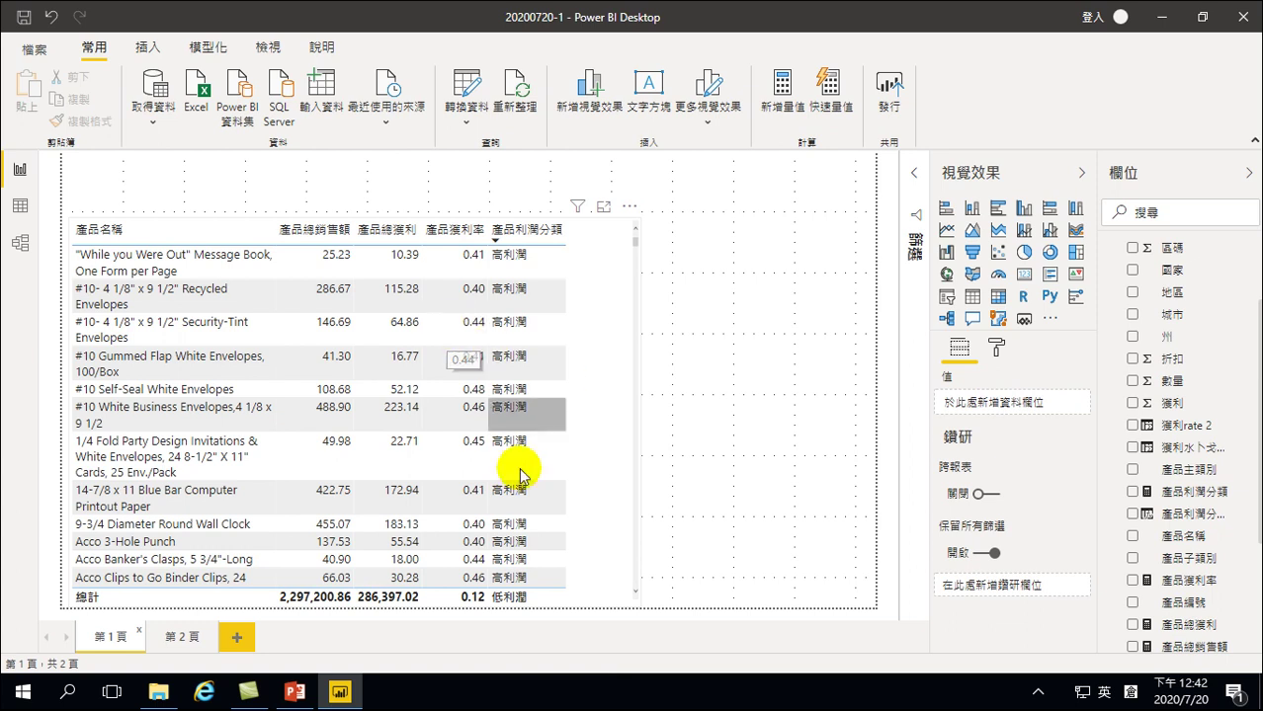
click(497, 234)
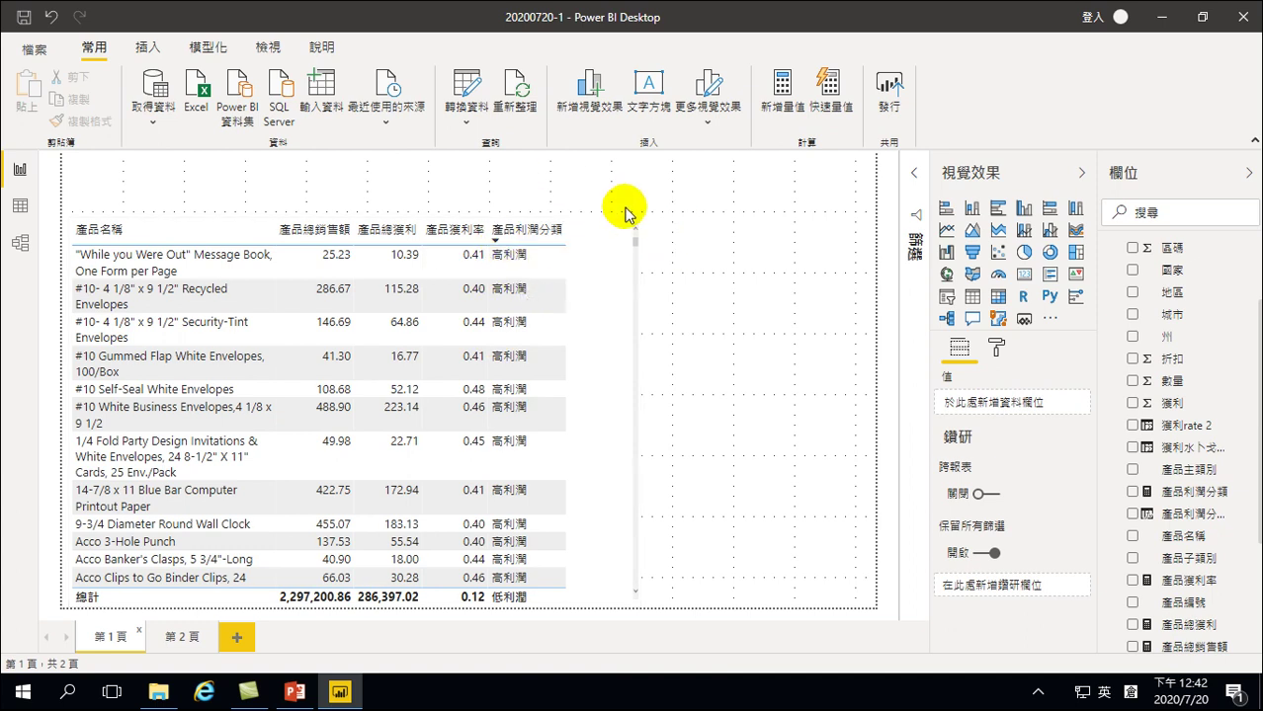
Return to report page 2, then open the 20200720-1 report from Downloads in Power BI Desktop
click(342, 695)
click(342, 692)
click(171, 636)
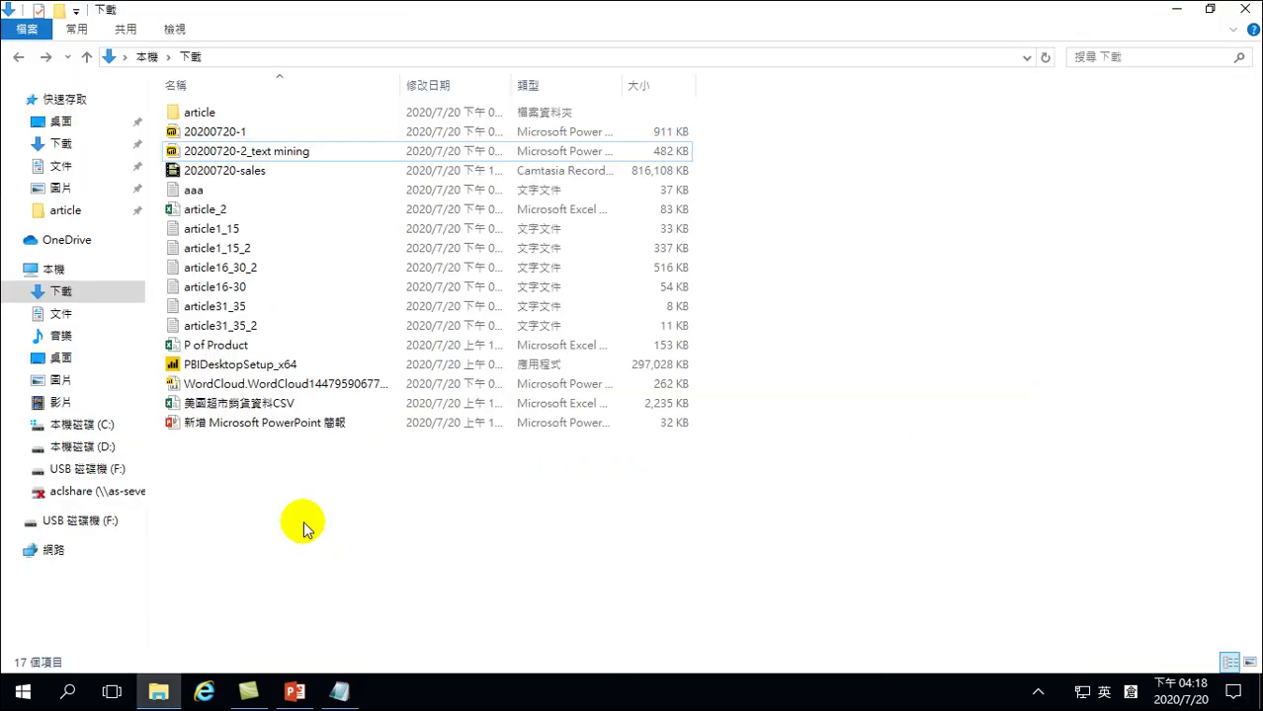
double_click(220, 138)
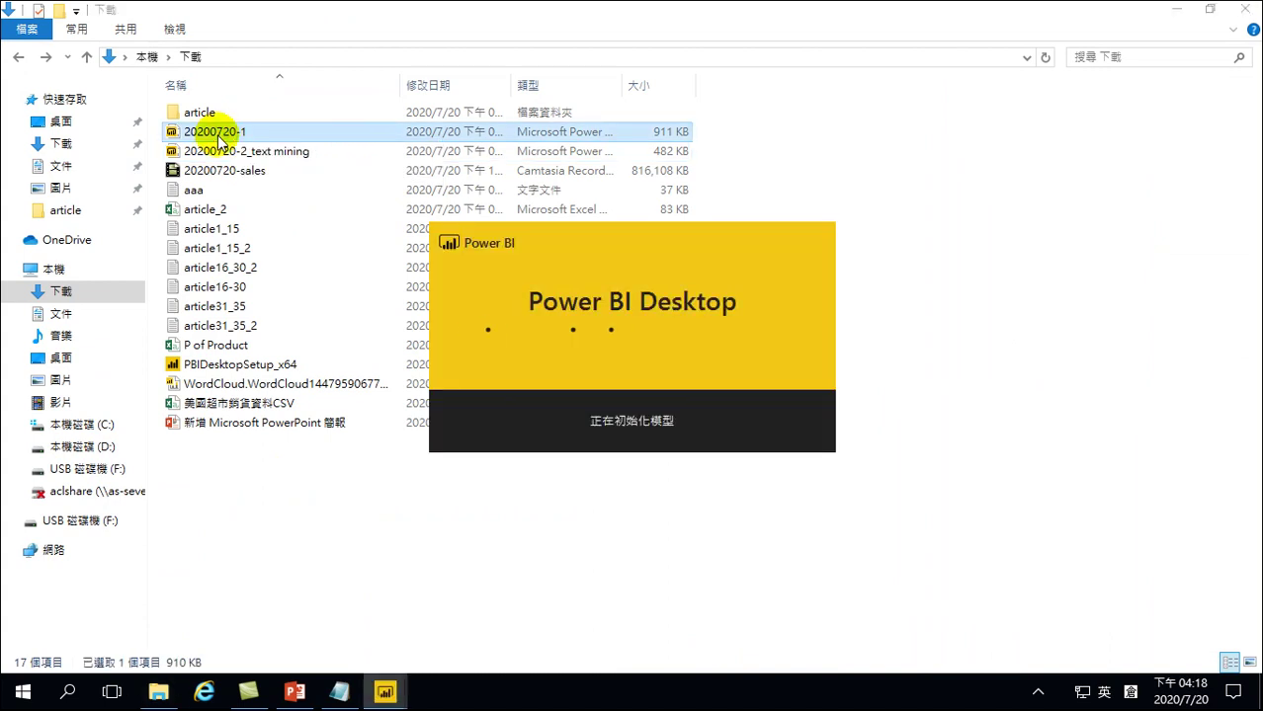
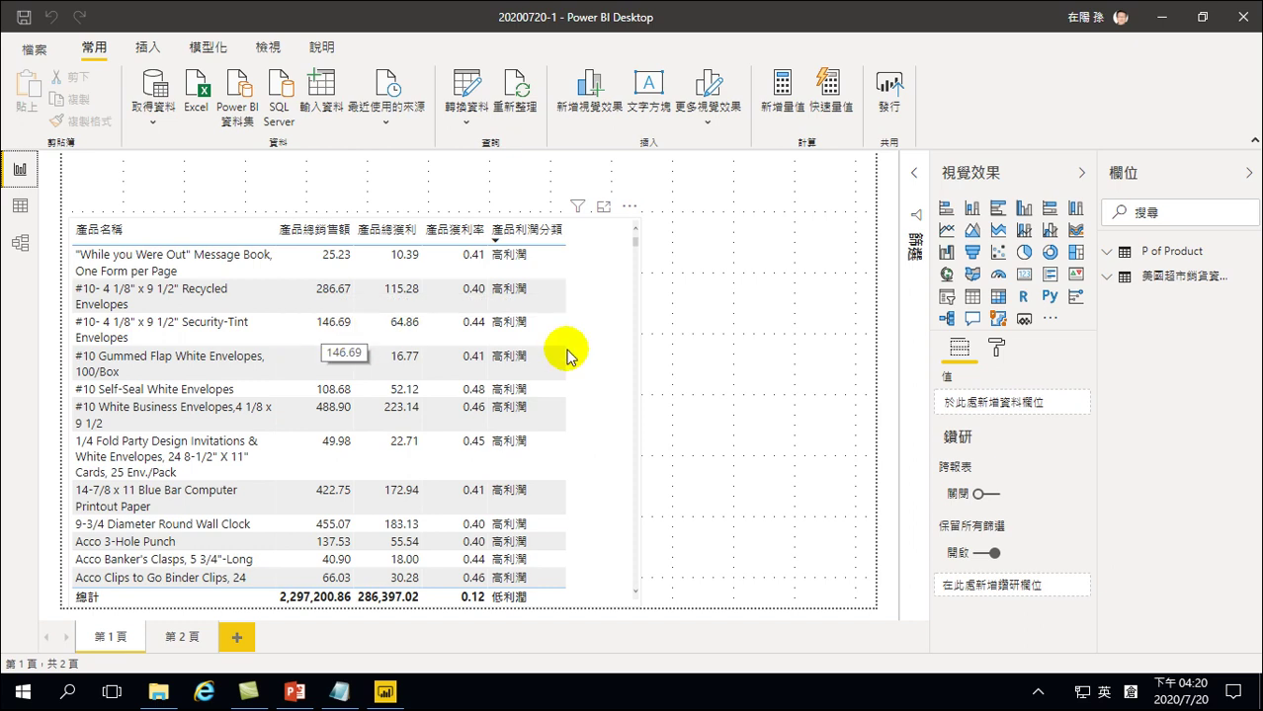
Switch to report page 2 and select its decomposition tree visual
click(175, 639)
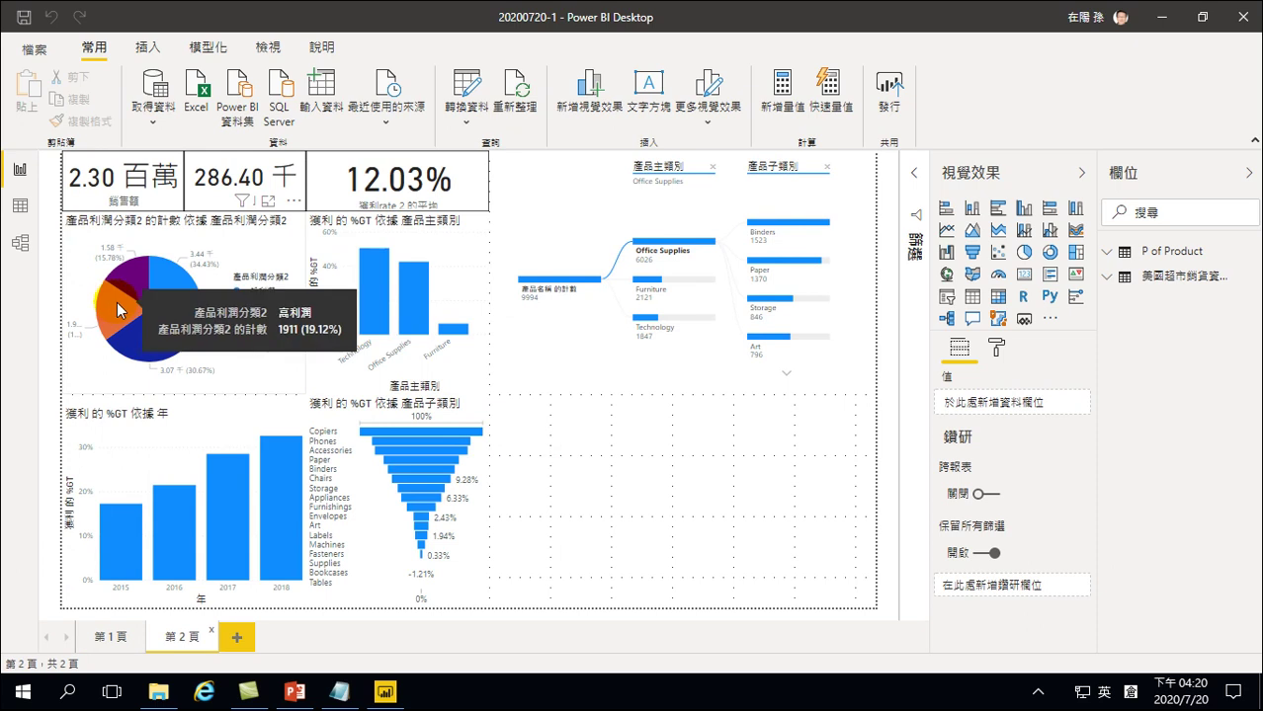
click(543, 232)
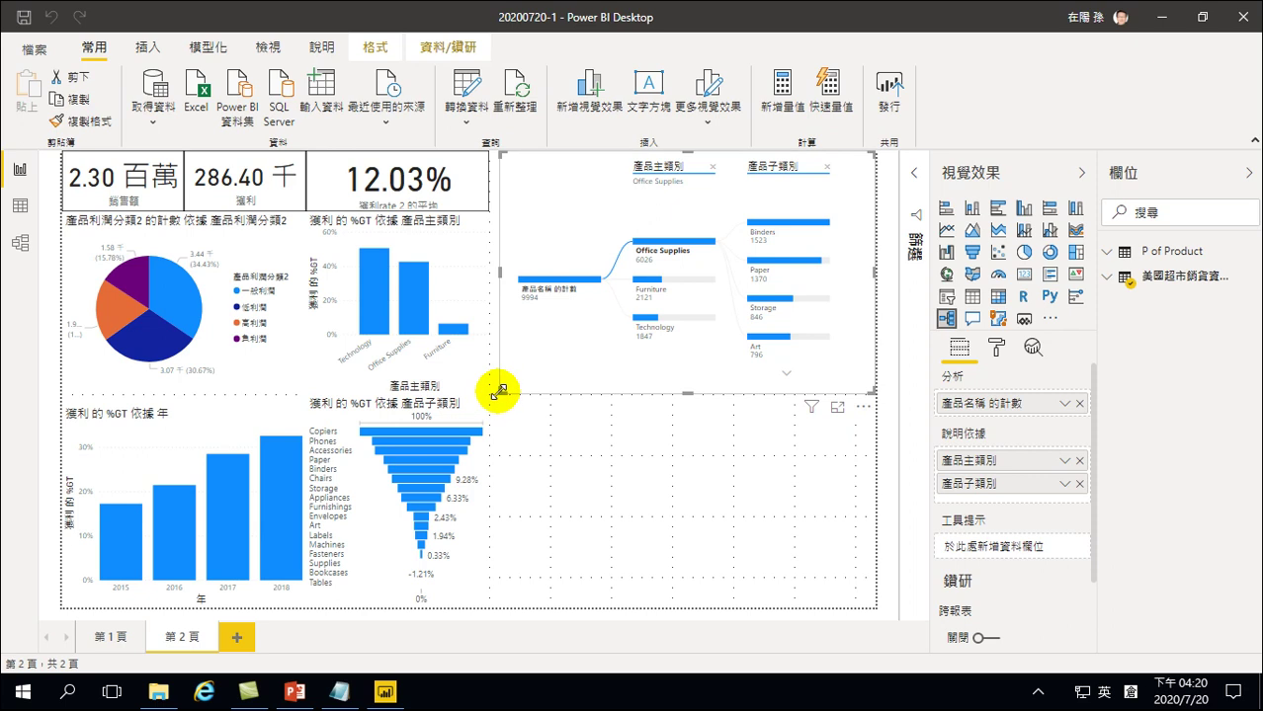
Widen the decomposition tree slightly, then cross-filter the page by the 負利潤 and 高利潤 pie slices
drag(499, 394, 491, 393)
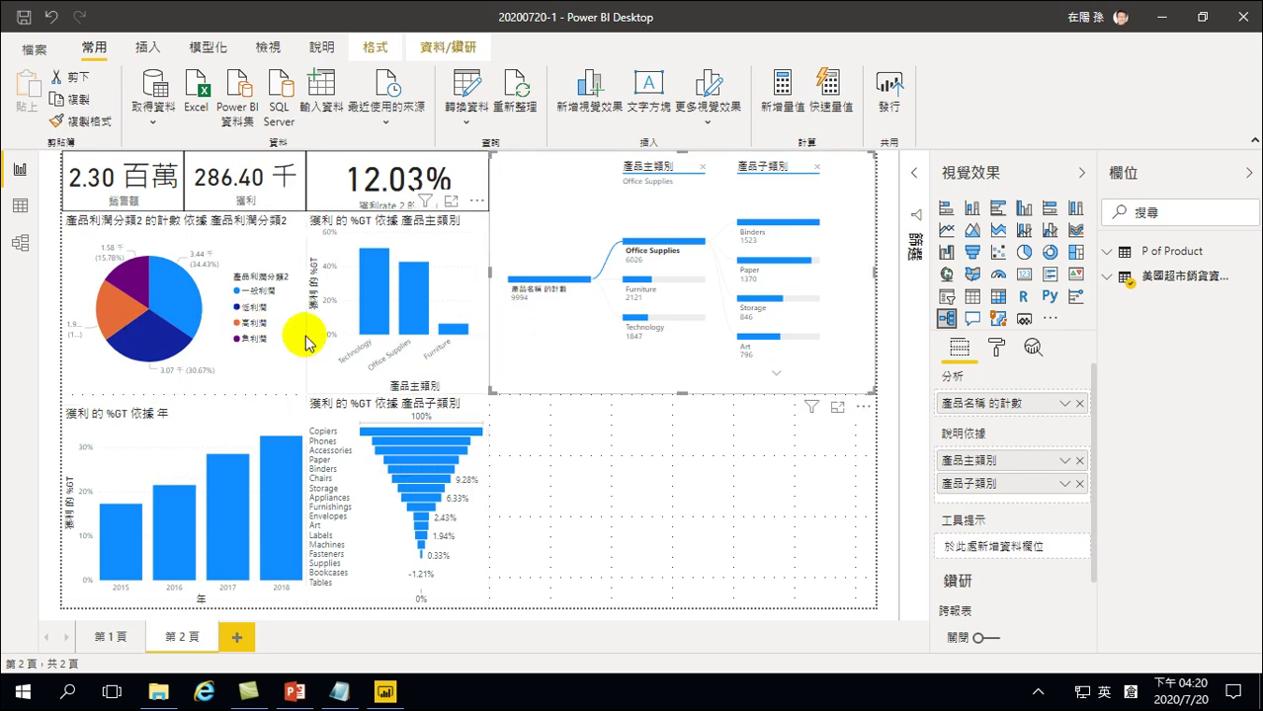
click(120, 298)
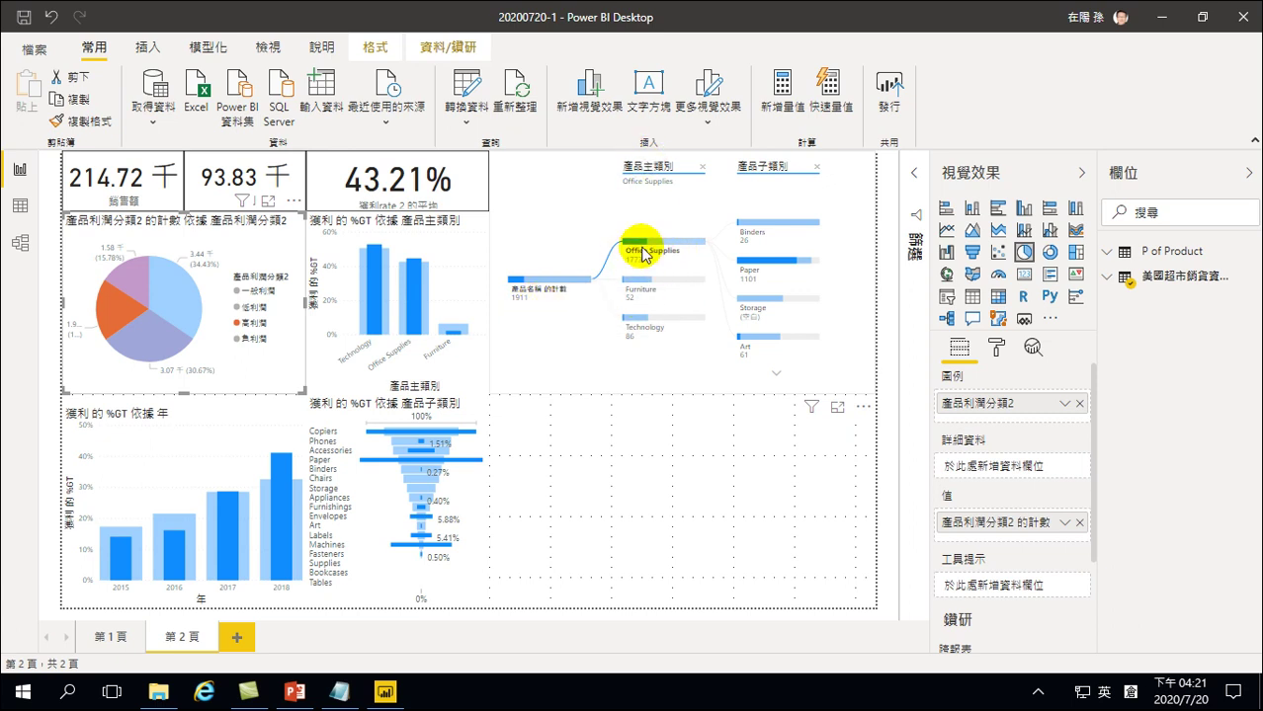
mouse_move(665, 261)
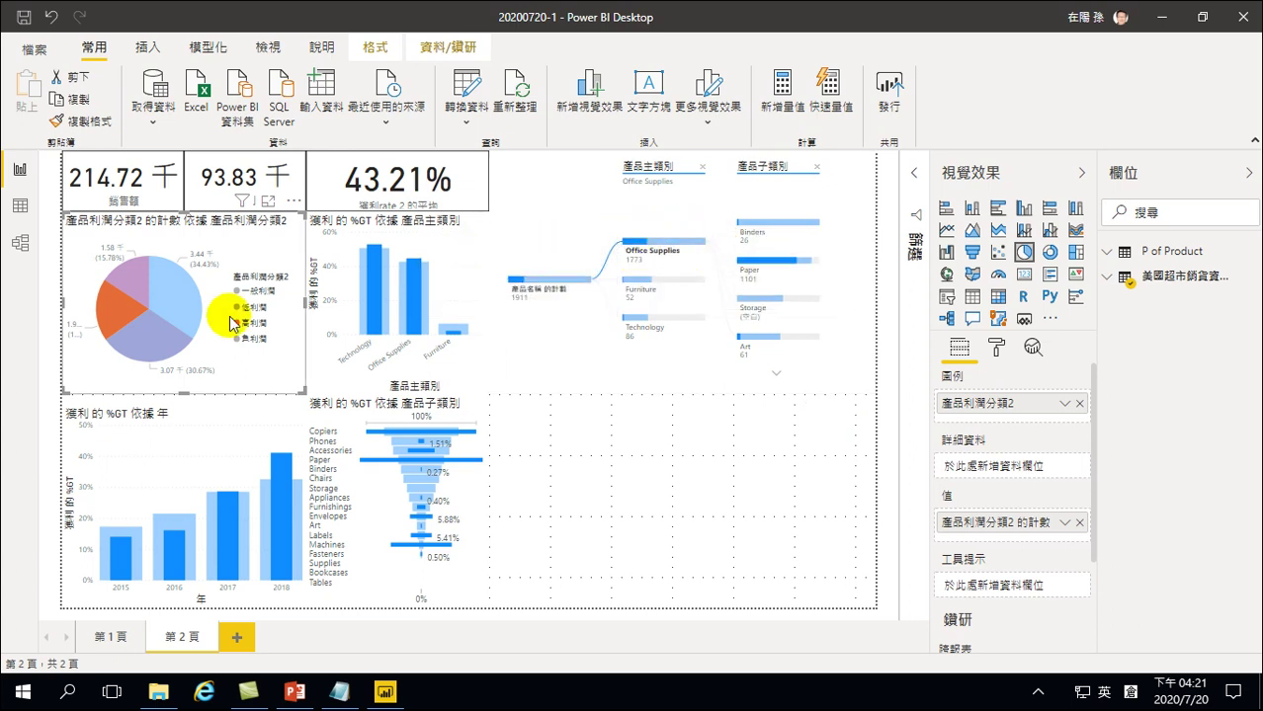
click(129, 279)
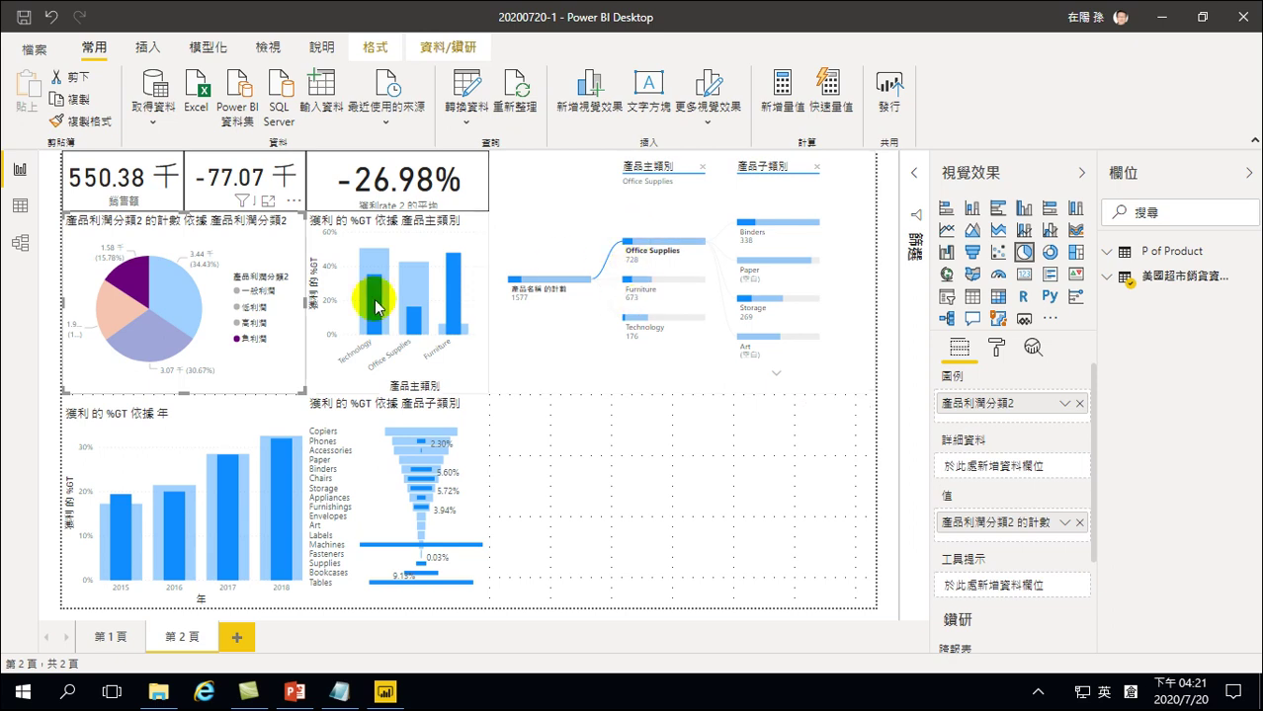
click(111, 316)
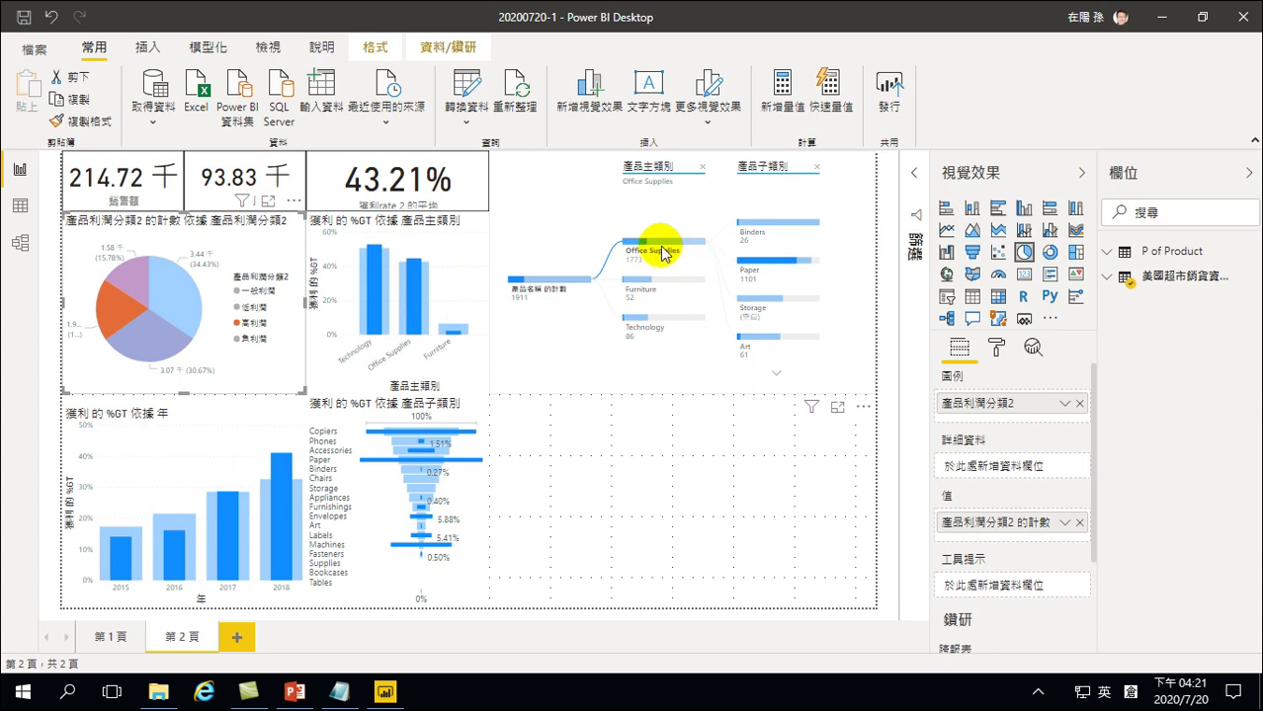
mouse_move(638, 251)
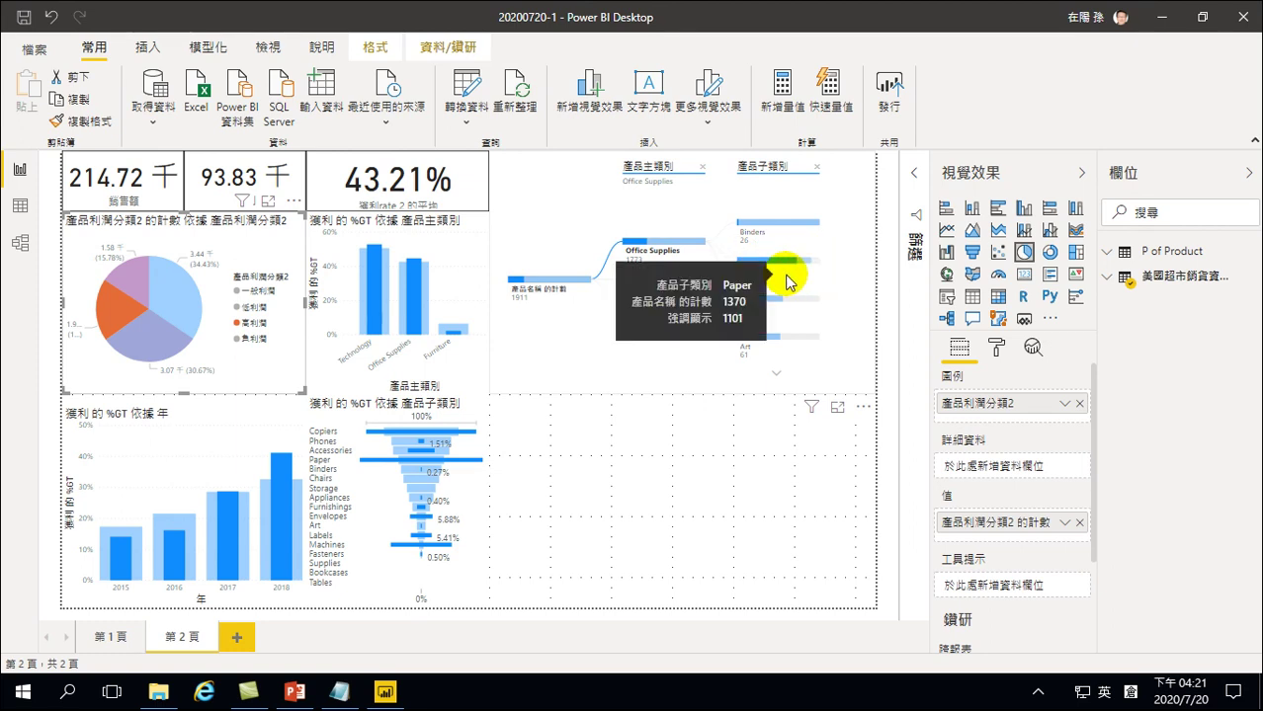
mouse_move(777, 284)
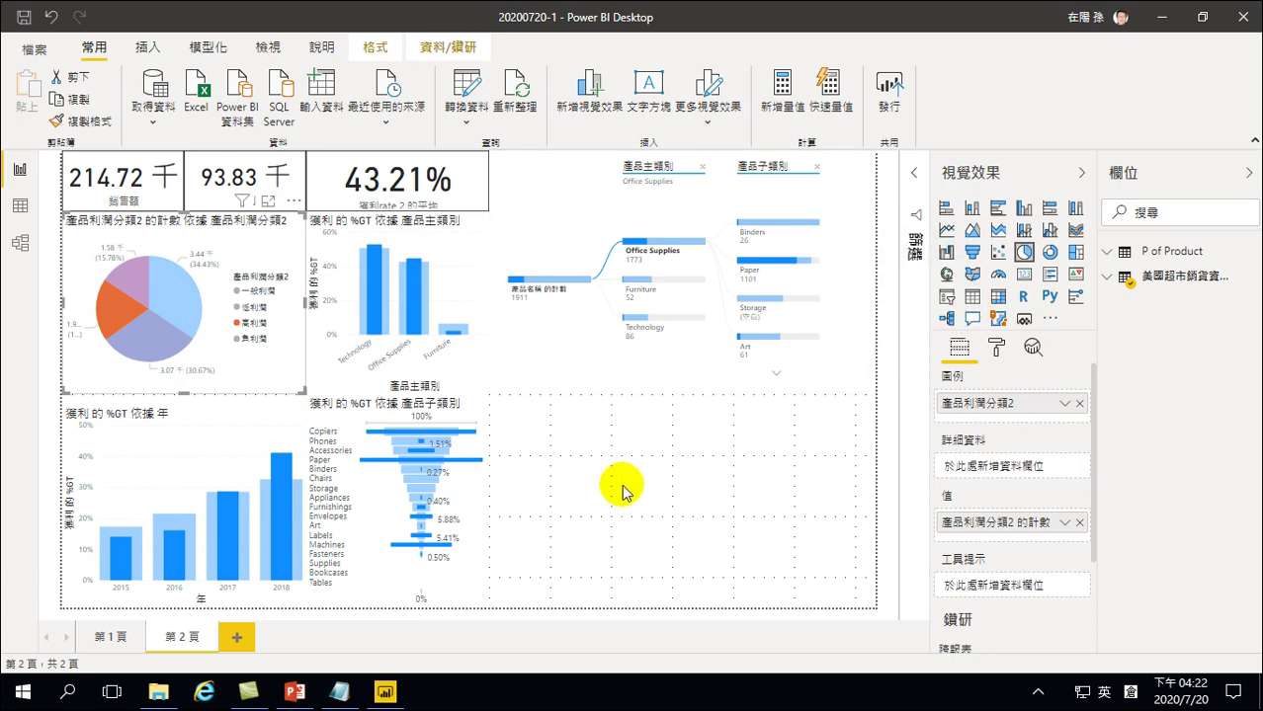
Select the profit-by-year column chart, briefly cross-filtering to 2018 and clearing it
click(581, 458)
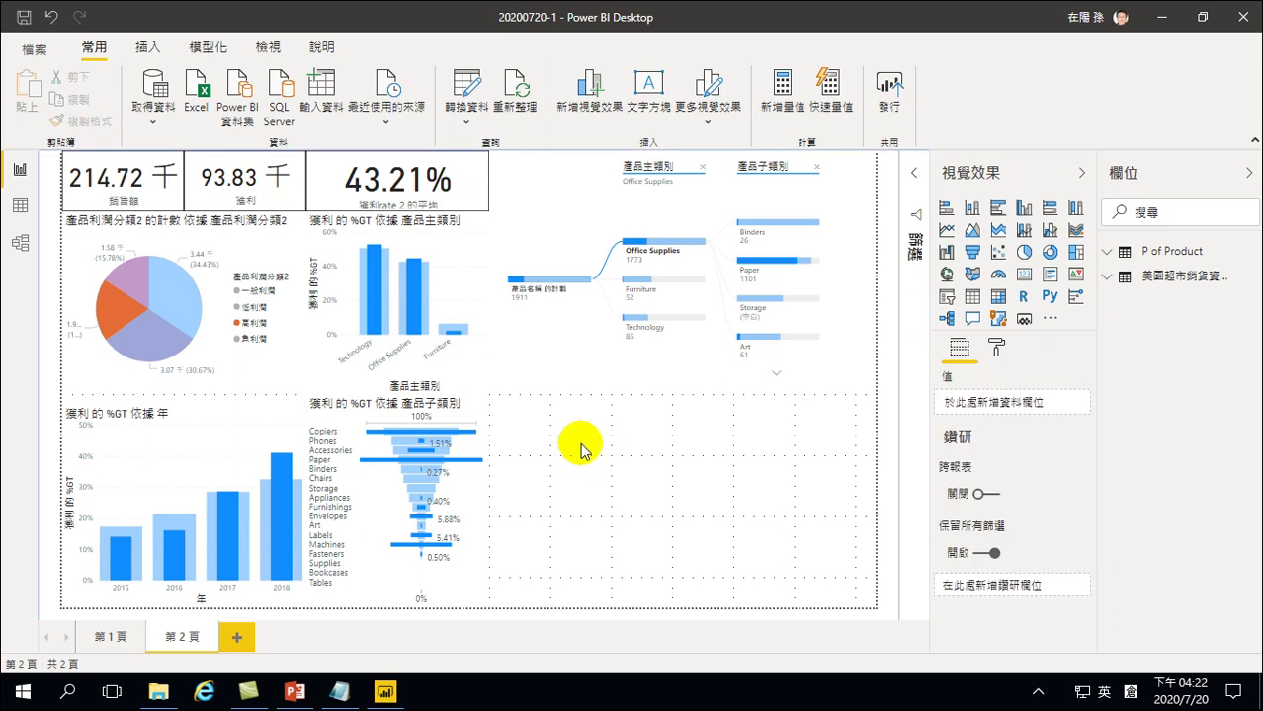
click(198, 453)
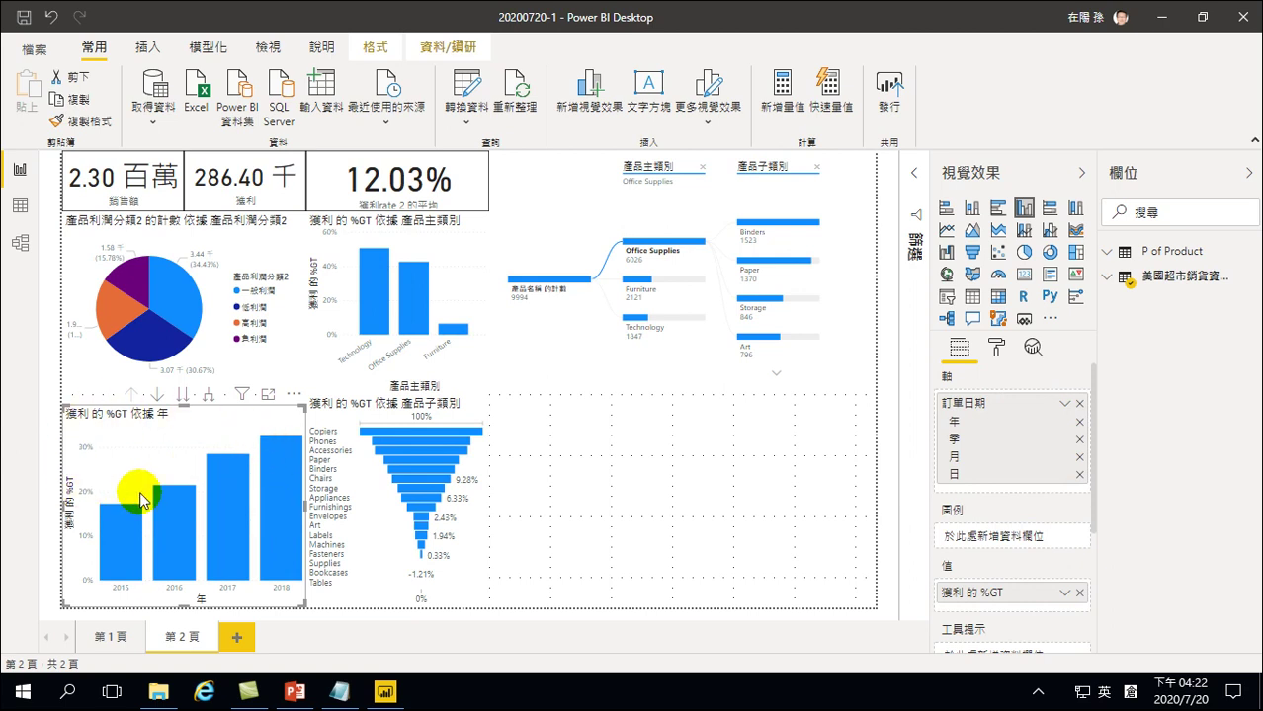
mouse_move(276, 482)
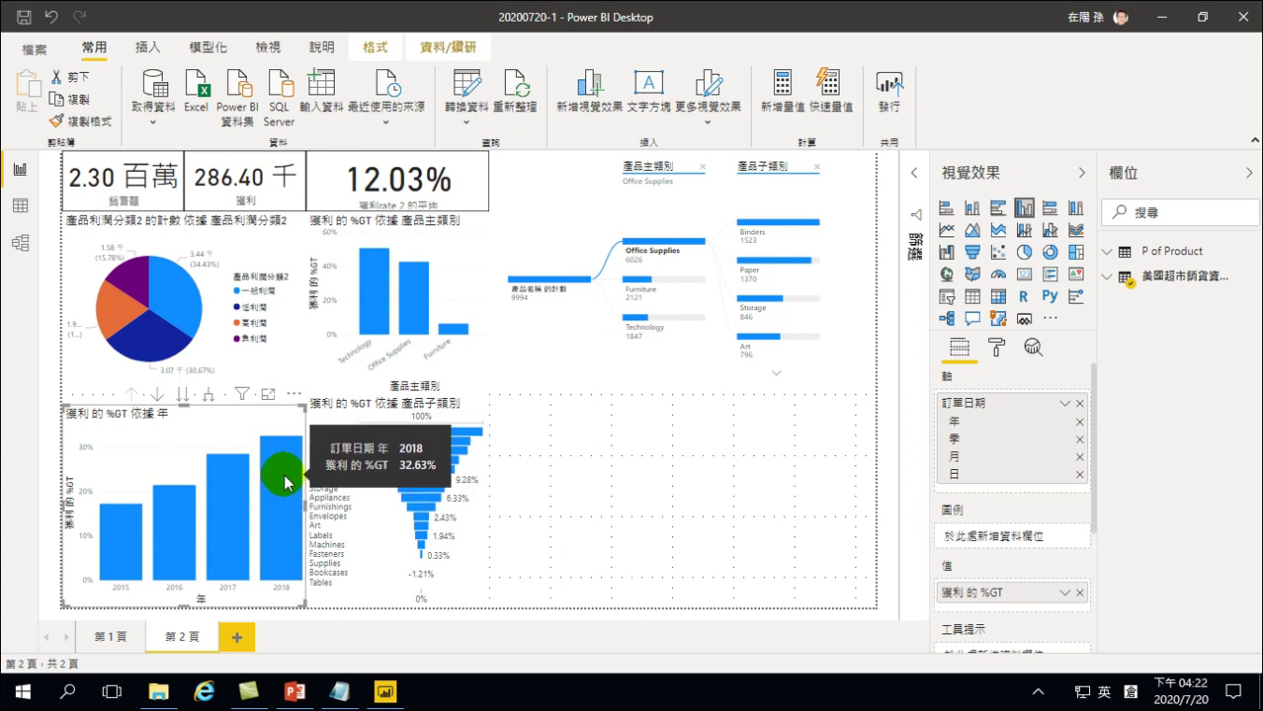
mouse_move(104, 515)
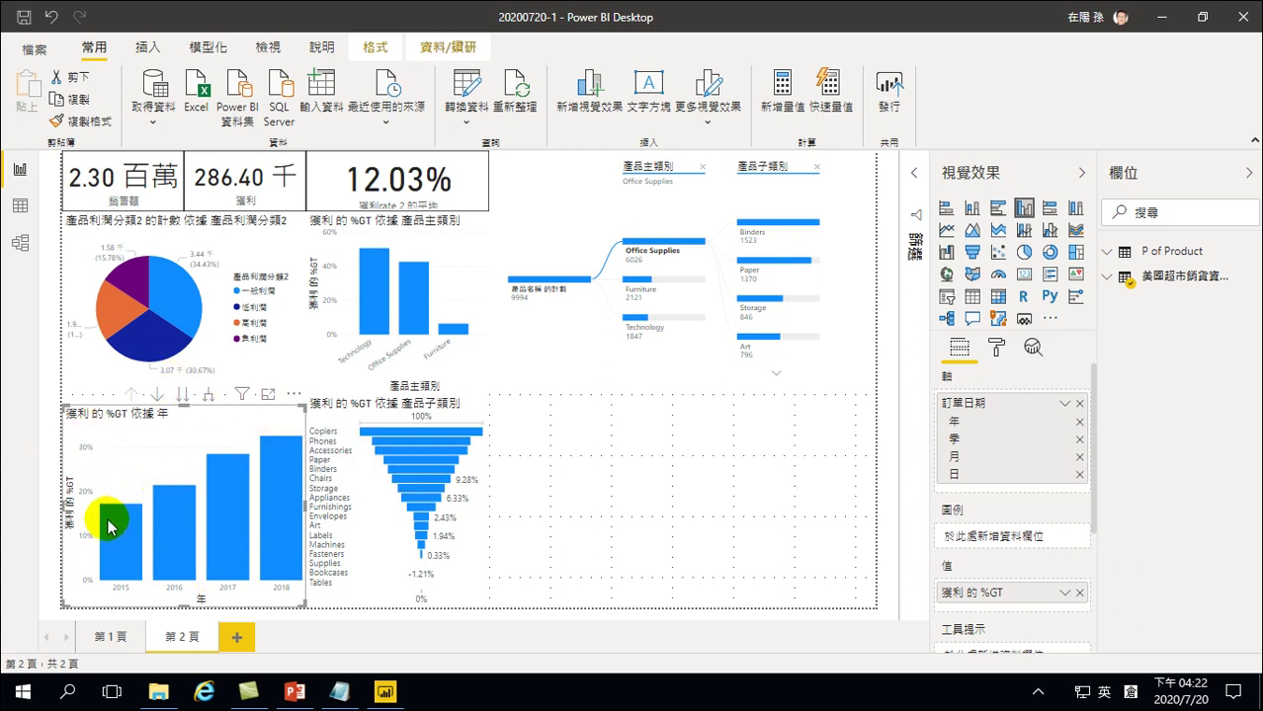
mouse_move(272, 447)
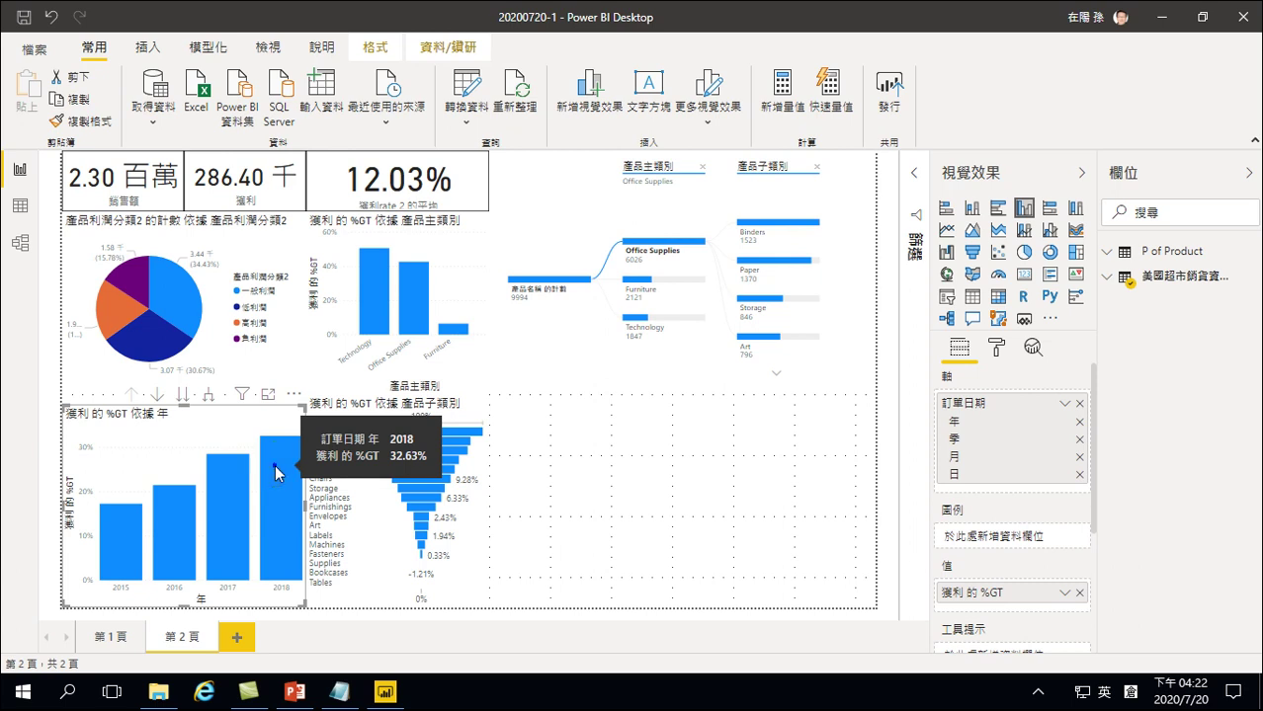
right_click(275, 473)
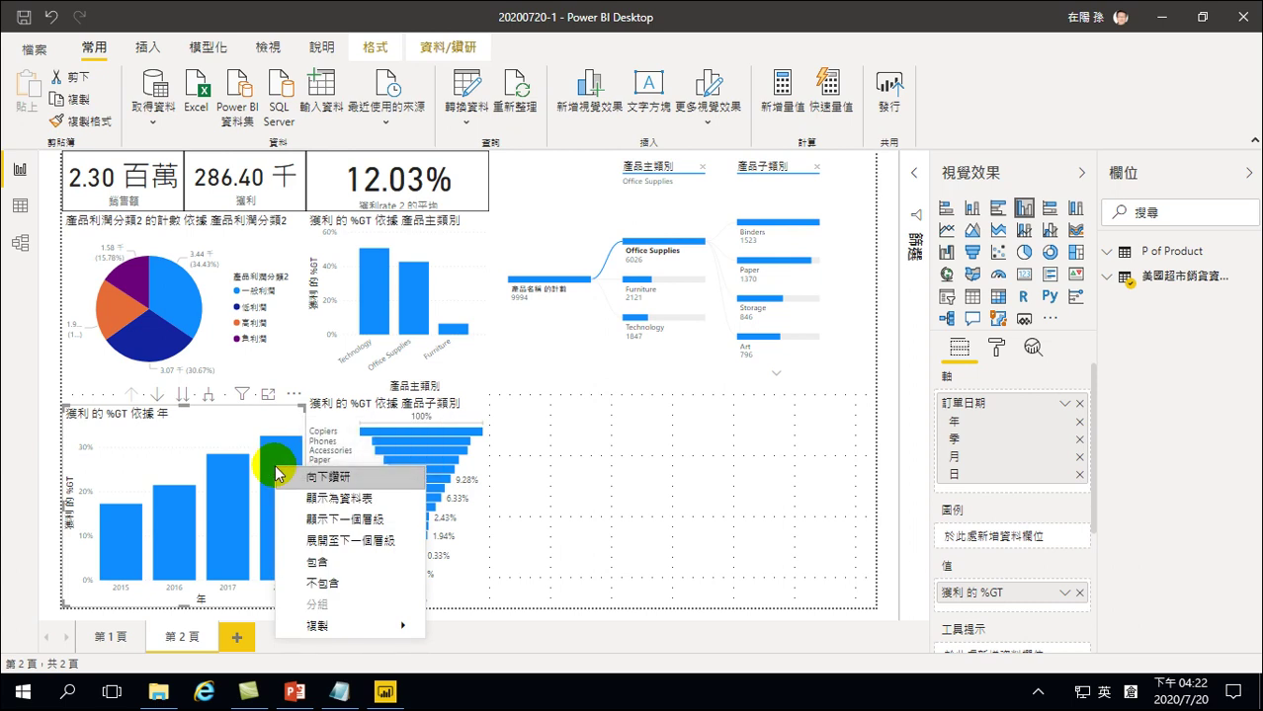
click(277, 456)
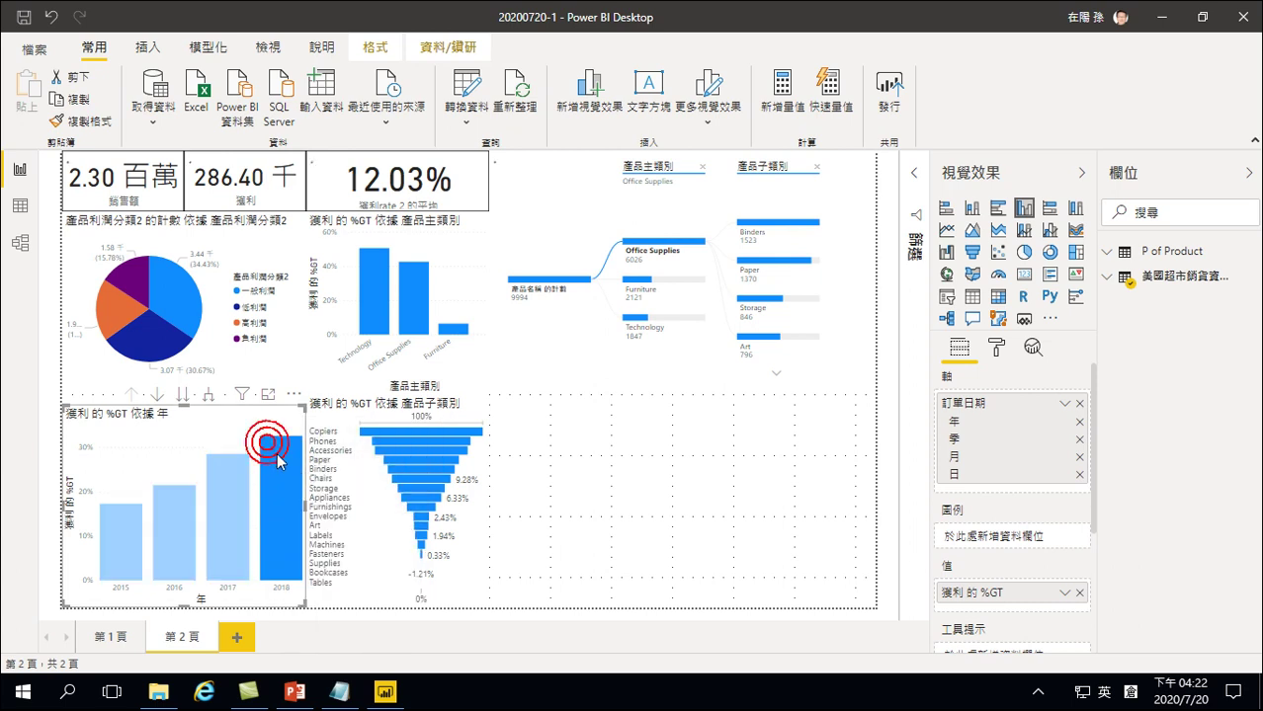
click(280, 461)
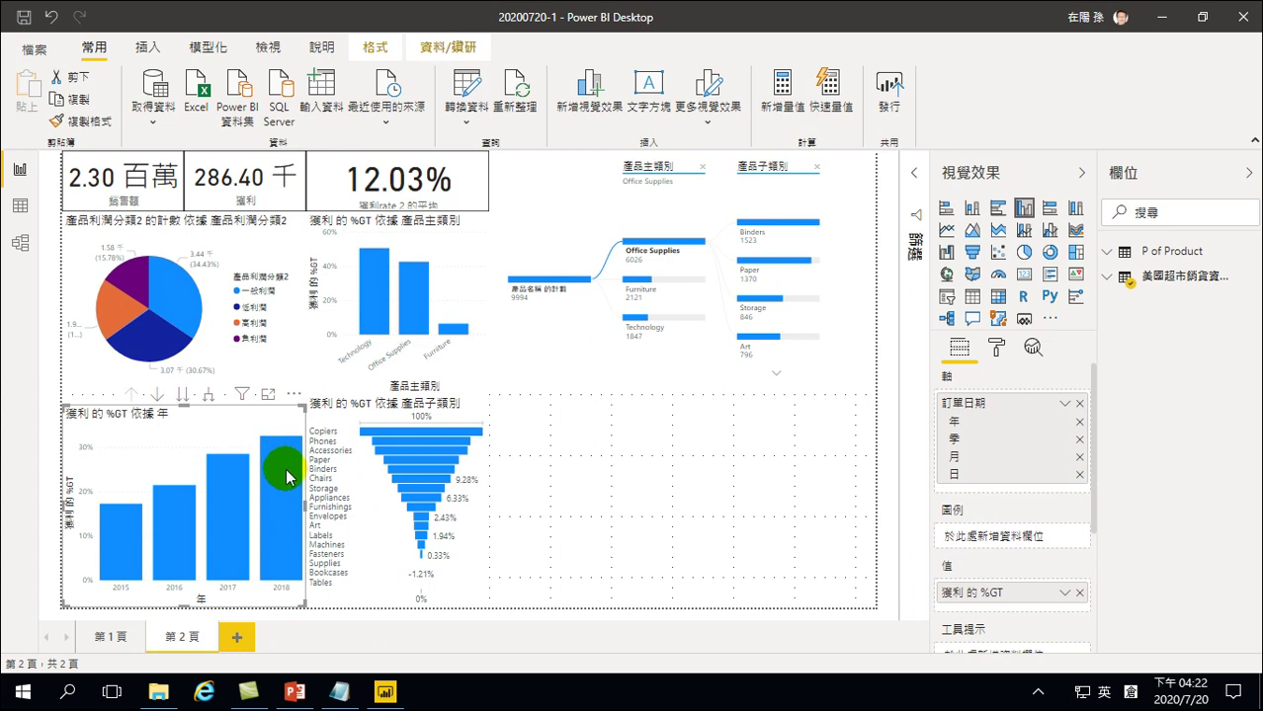
Show 獲利 as plain amounts by setting 將值顯示為 to 沒有任何計算
click(996, 346)
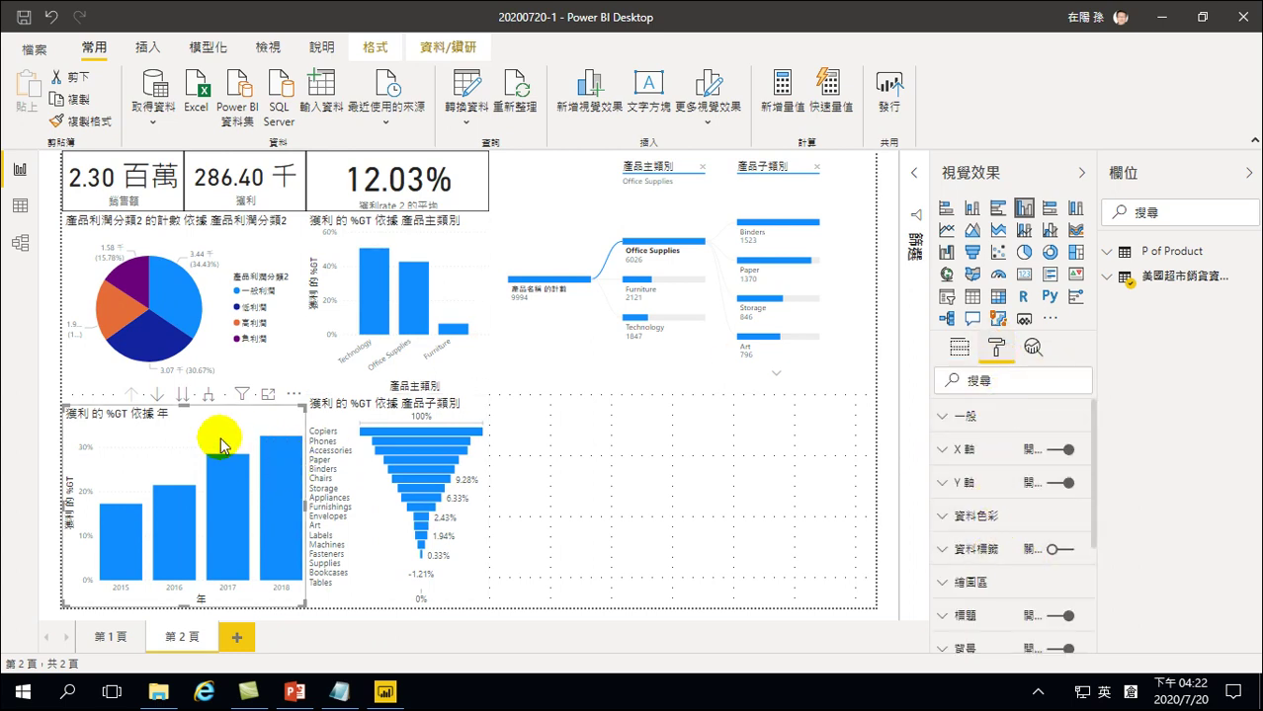
click(958, 346)
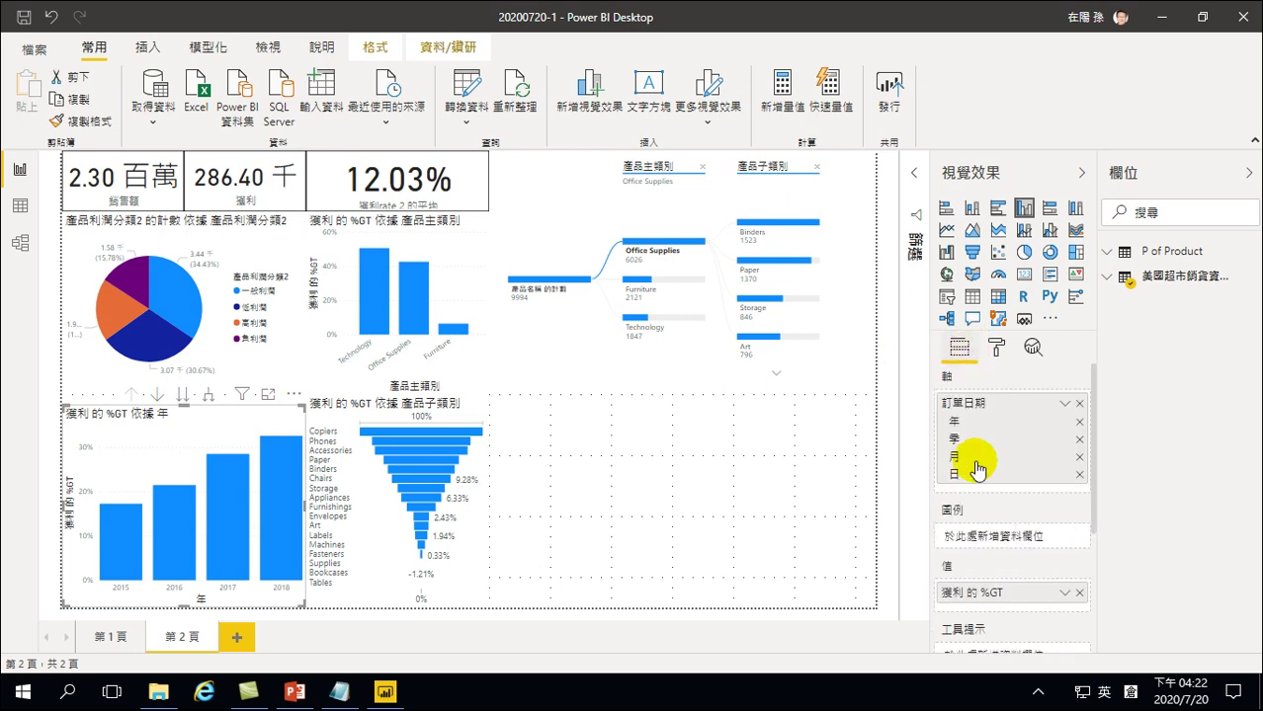
click(1065, 596)
mouse_move(1091, 587)
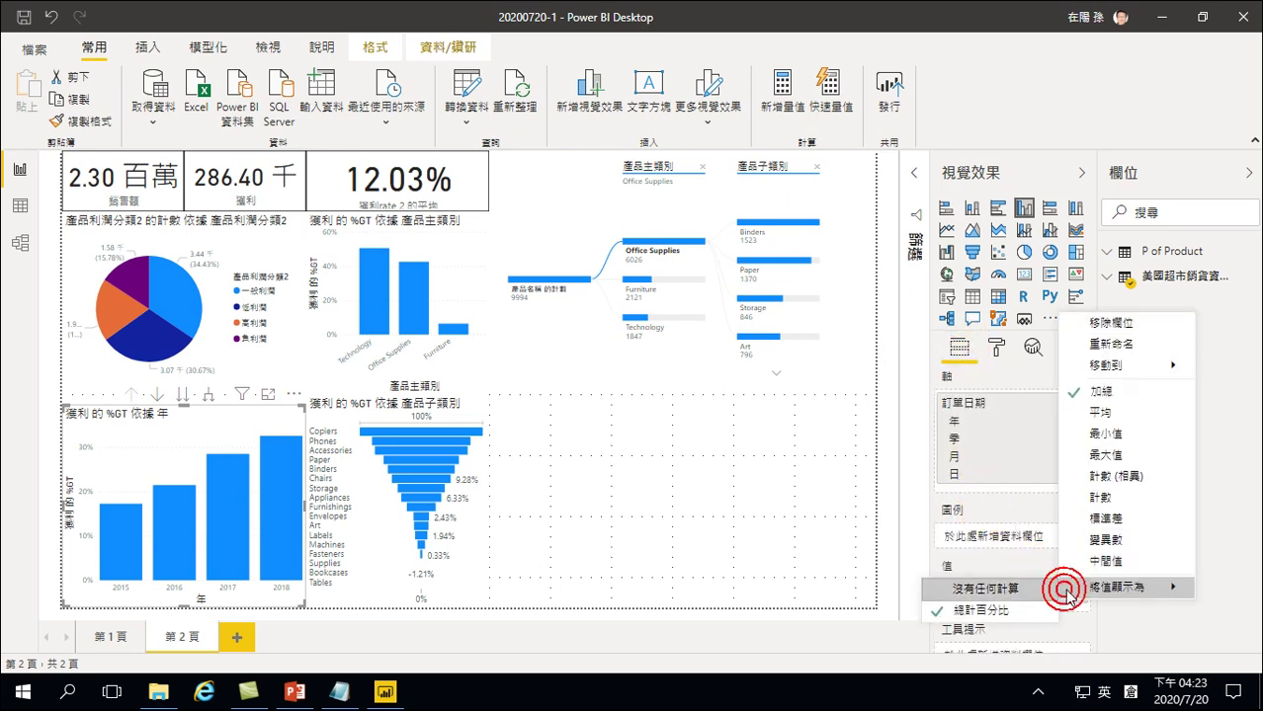
click(996, 589)
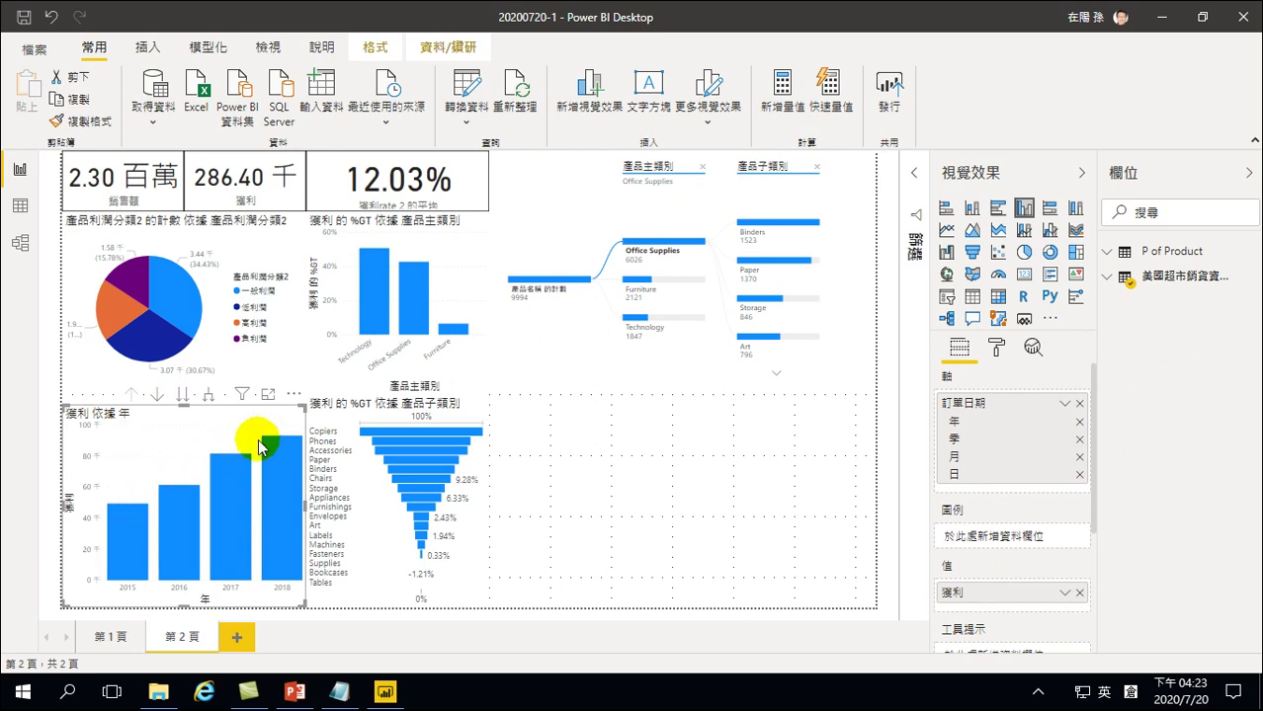
Bring up the 2018 column's context menu and open 分析
right_click(284, 466)
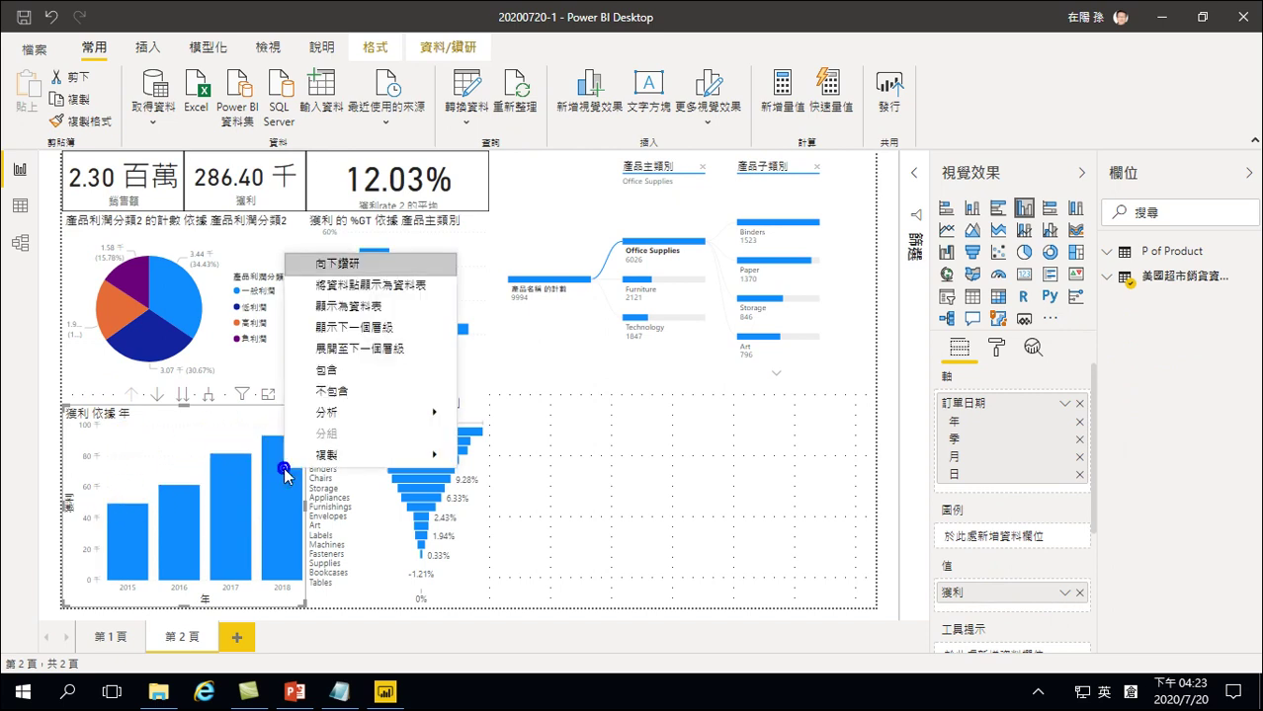
click(278, 480)
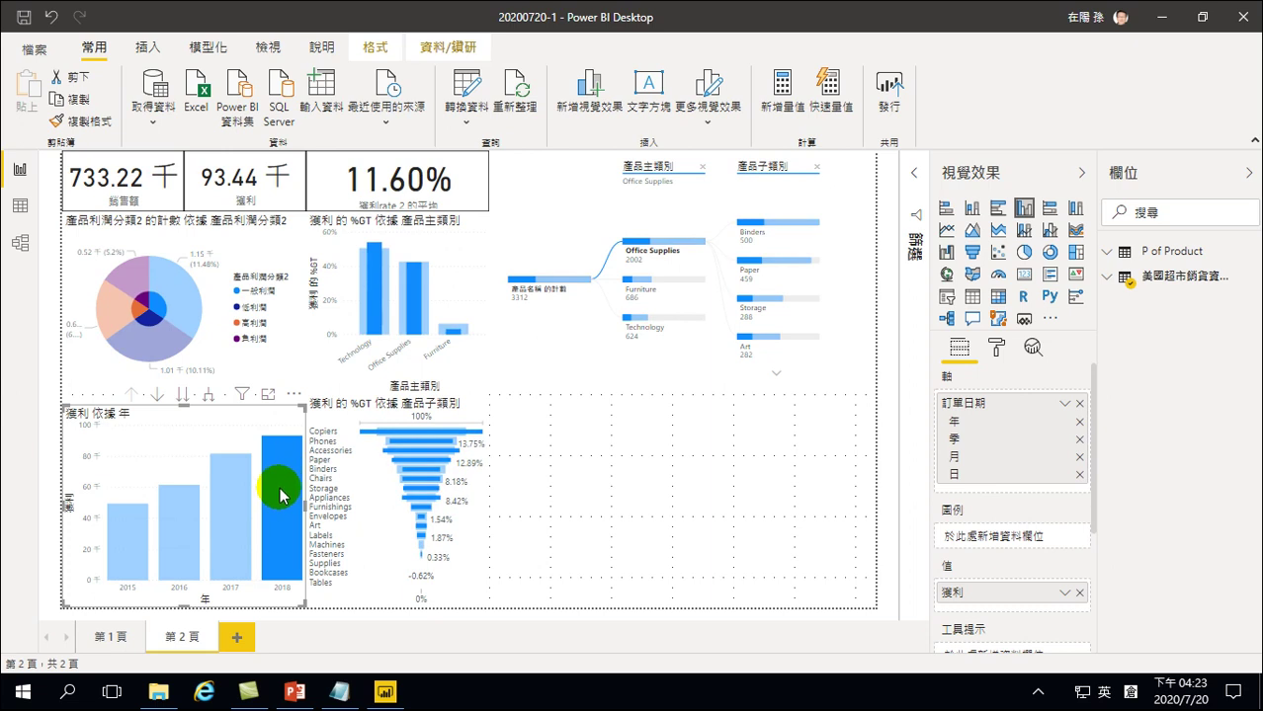
click(282, 473)
right_click(280, 478)
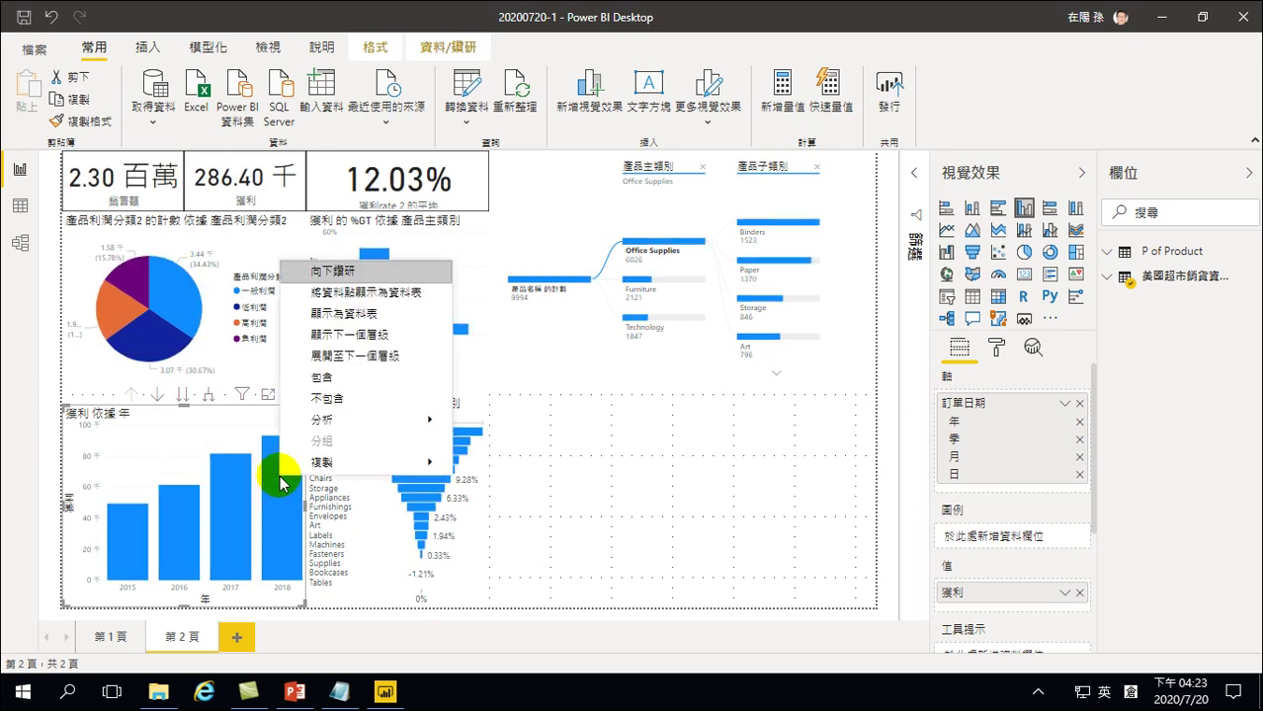
mouse_move(321, 423)
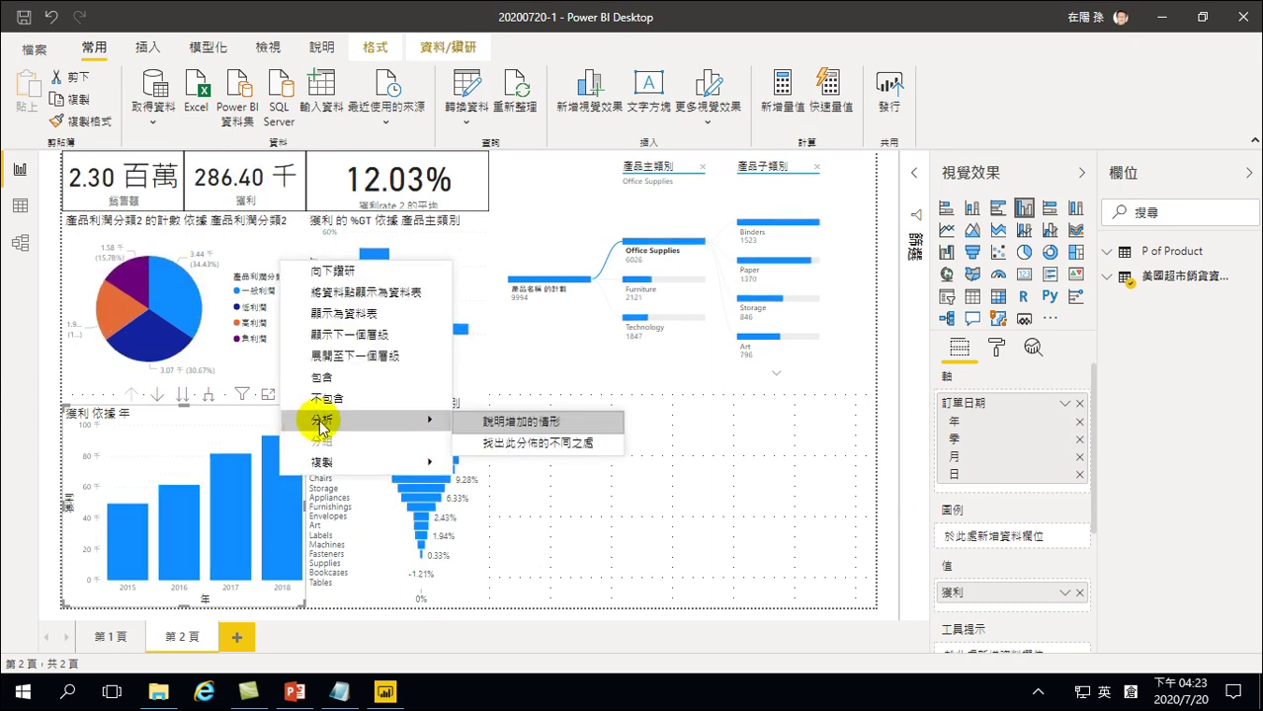
click(516, 423)
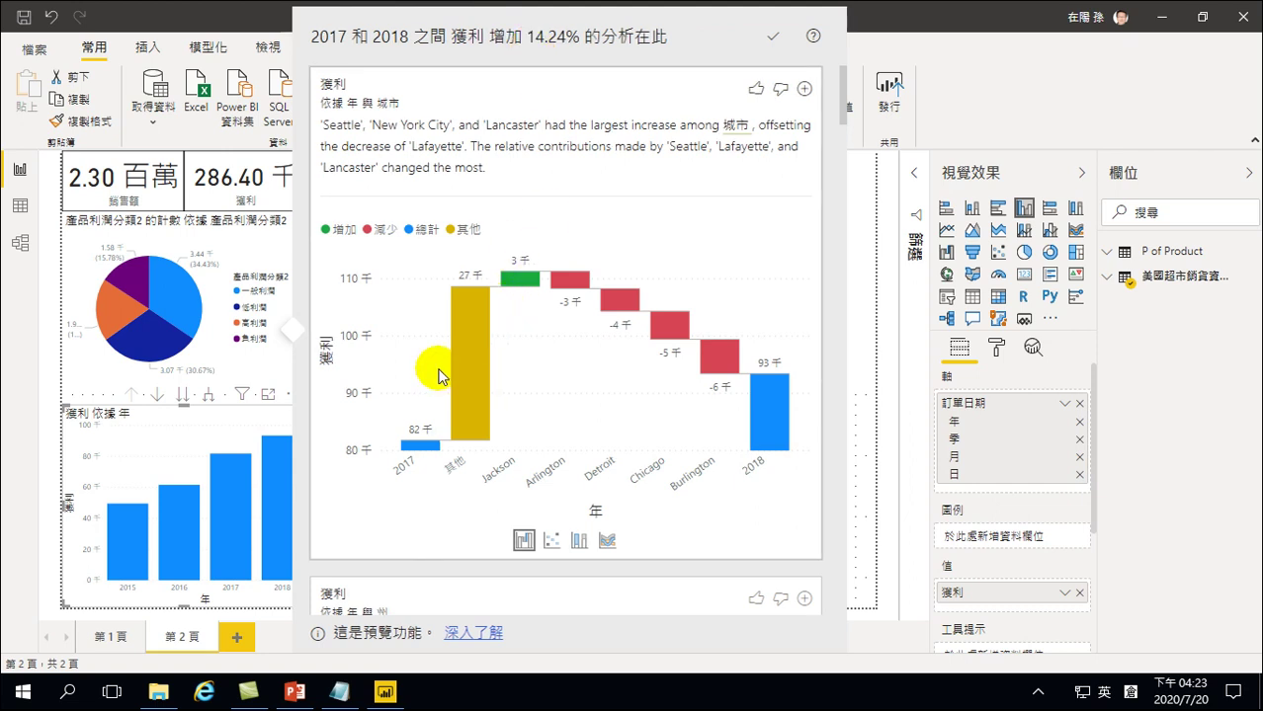
mouse_move(724, 353)
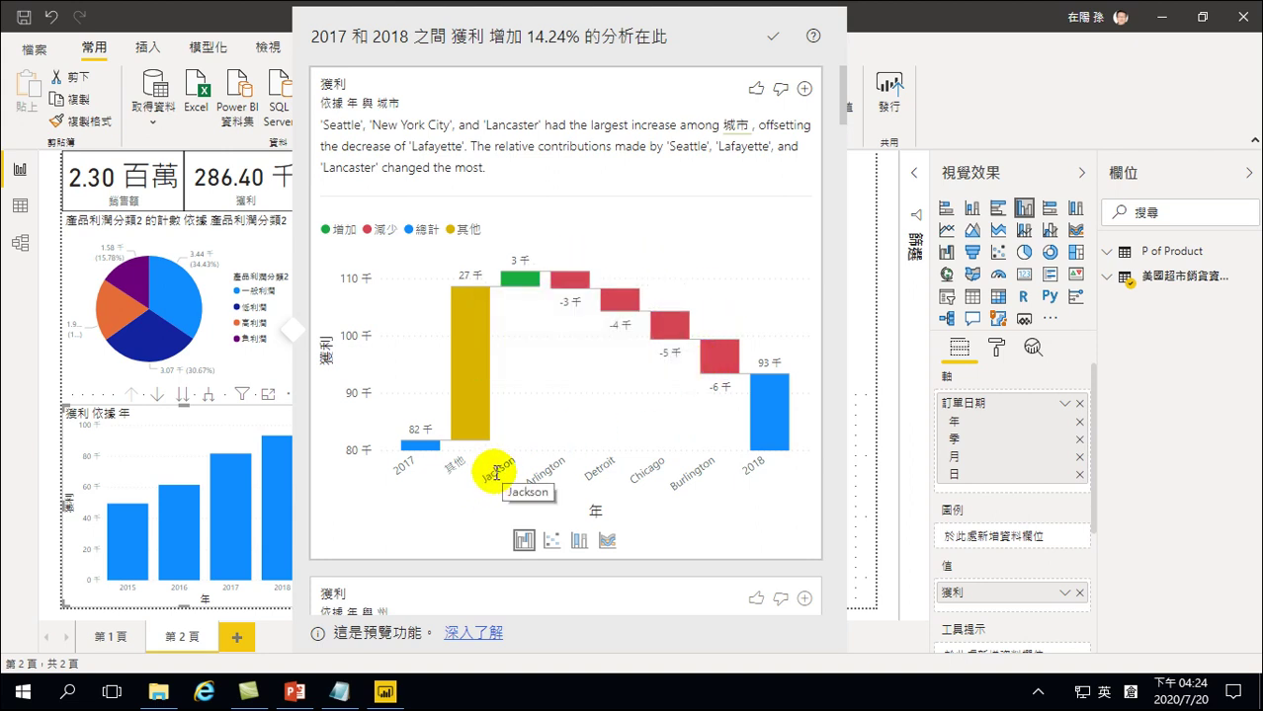
mouse_move(534, 292)
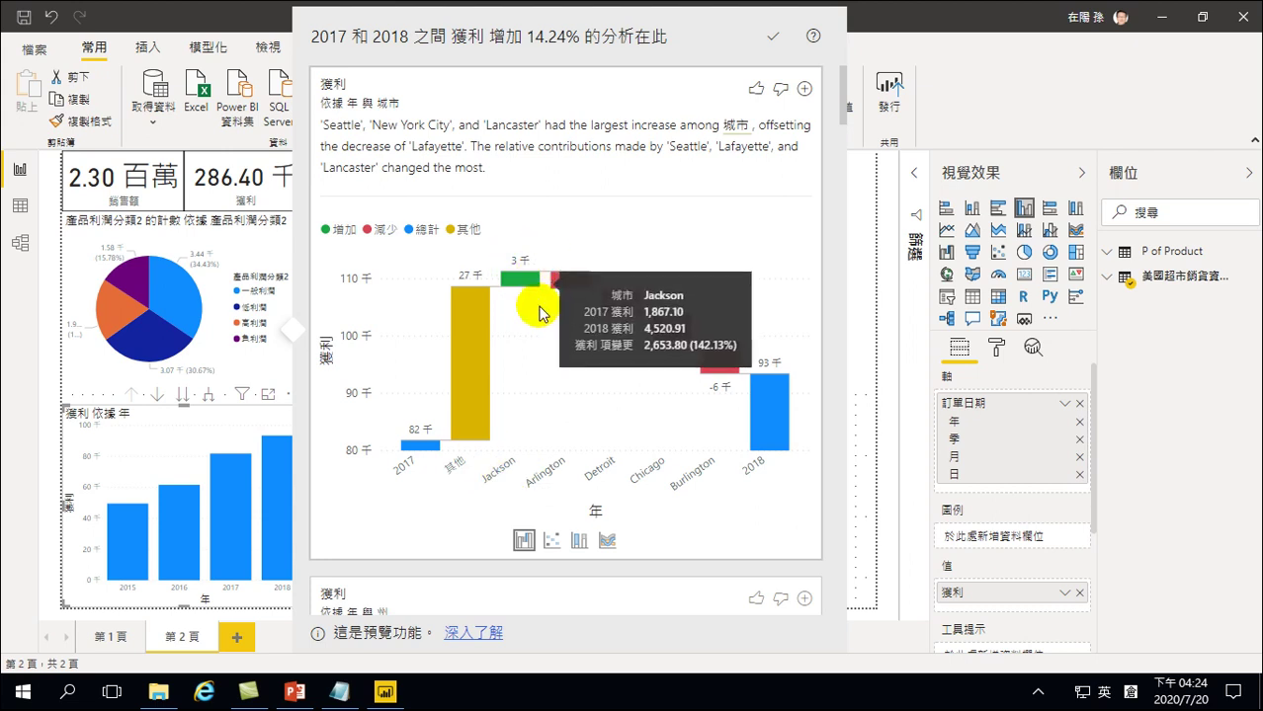
scroll(533, 296, down, 5)
scroll(523, 341, down, 2)
scroll(525, 291, up, 1)
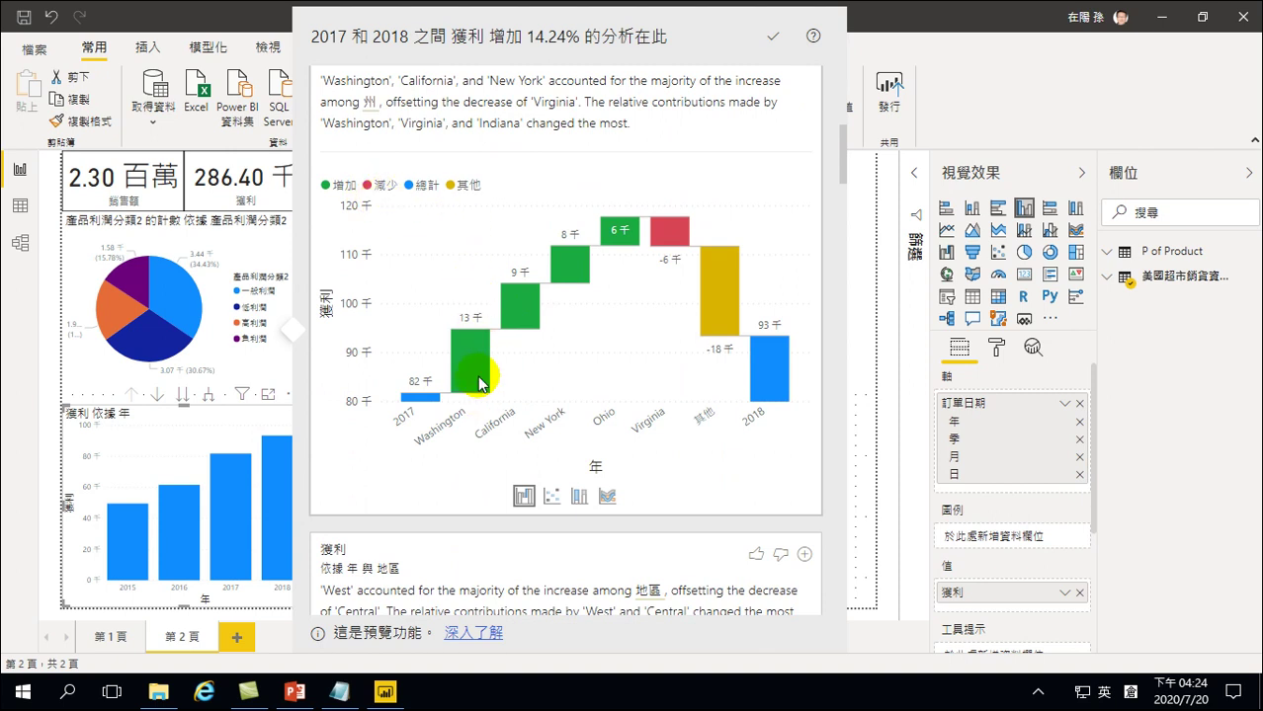
scroll(460, 309, up, 2)
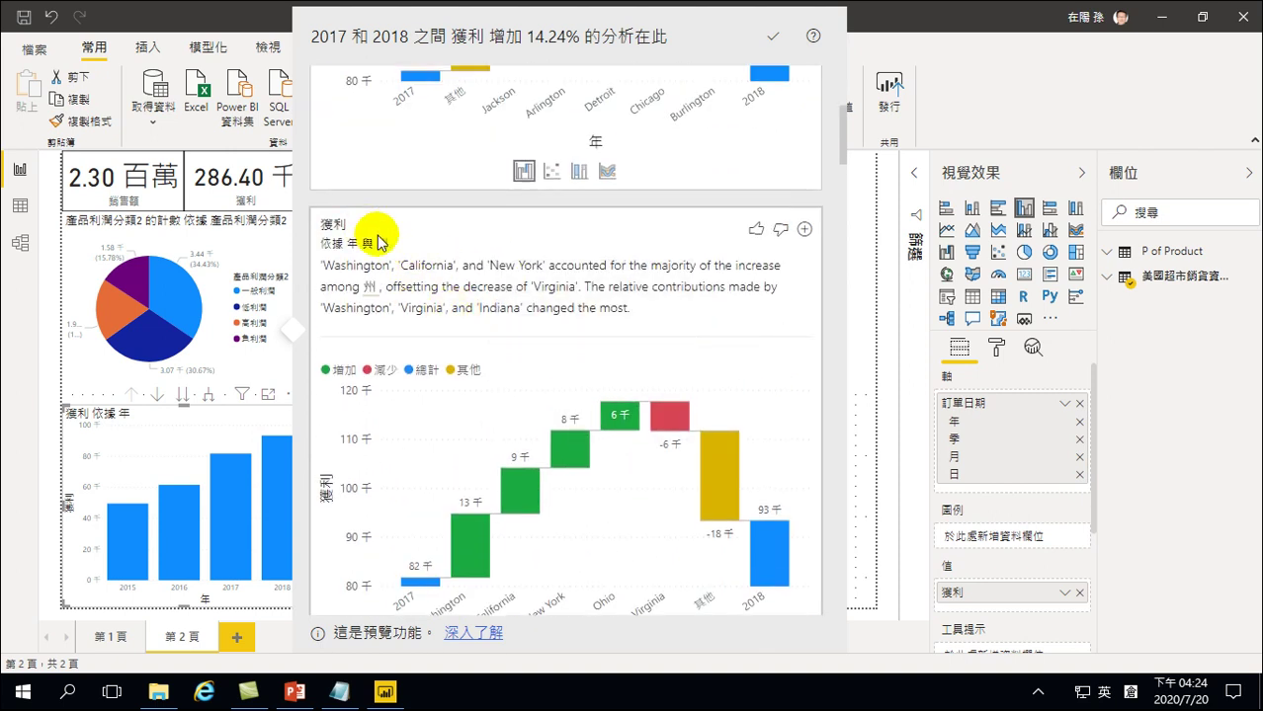
scroll(499, 356, down, 2)
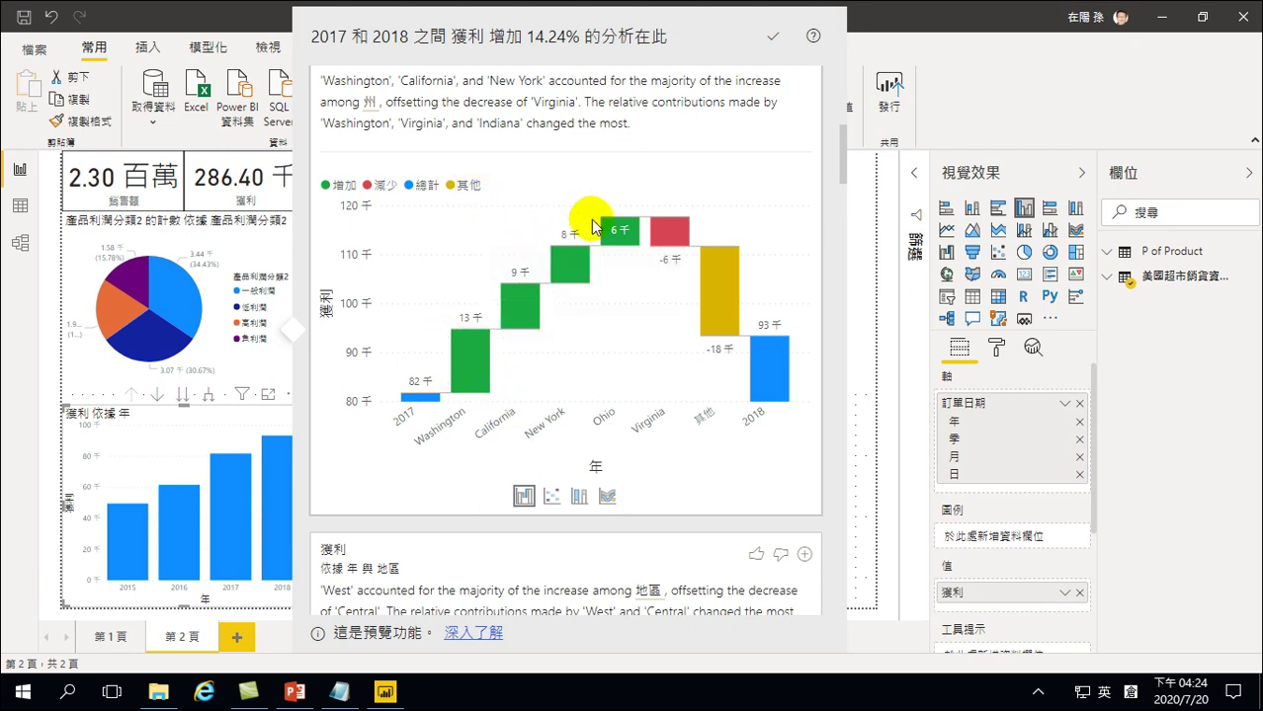
mouse_move(604, 259)
mouse_move(687, 227)
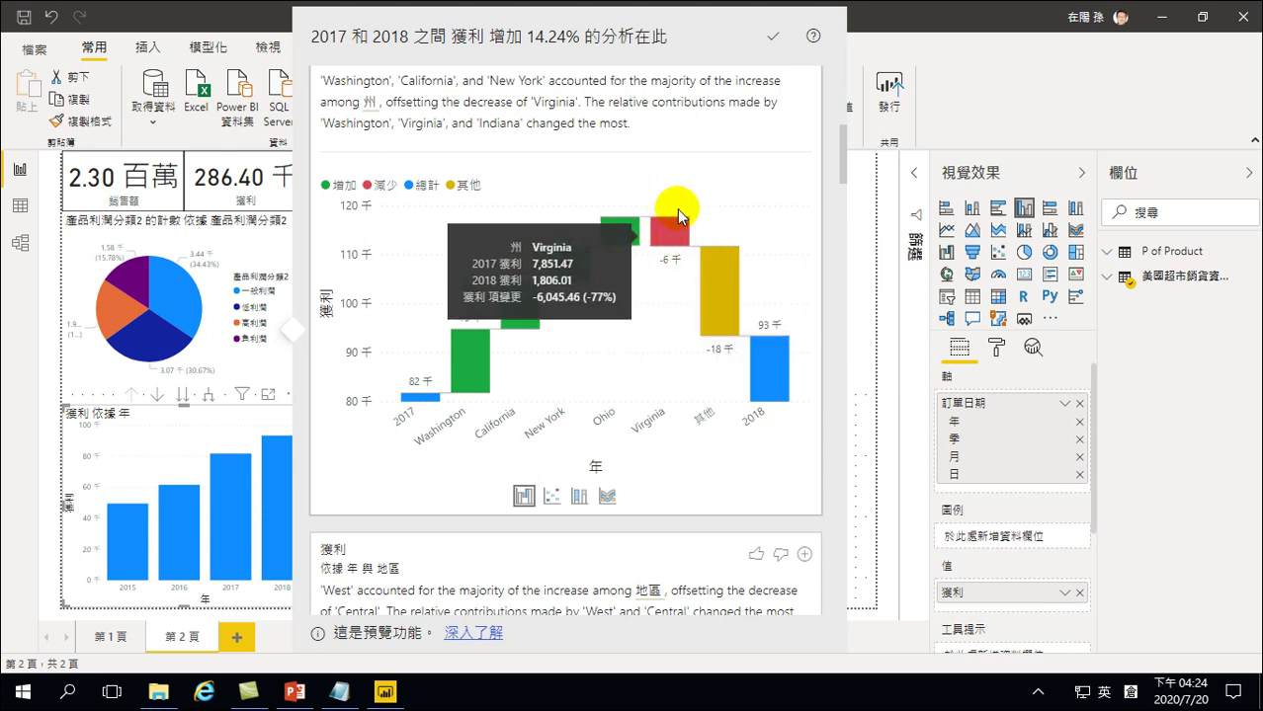
scroll(681, 226, up, 3)
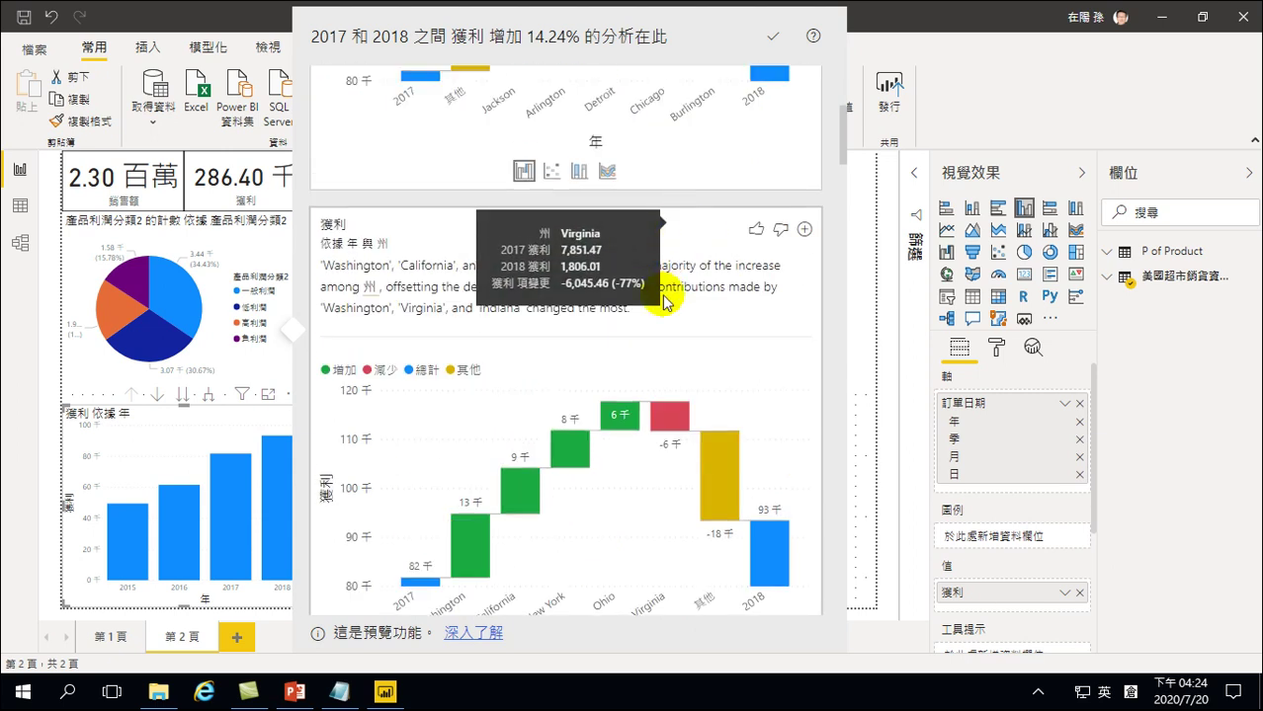
mouse_move(714, 464)
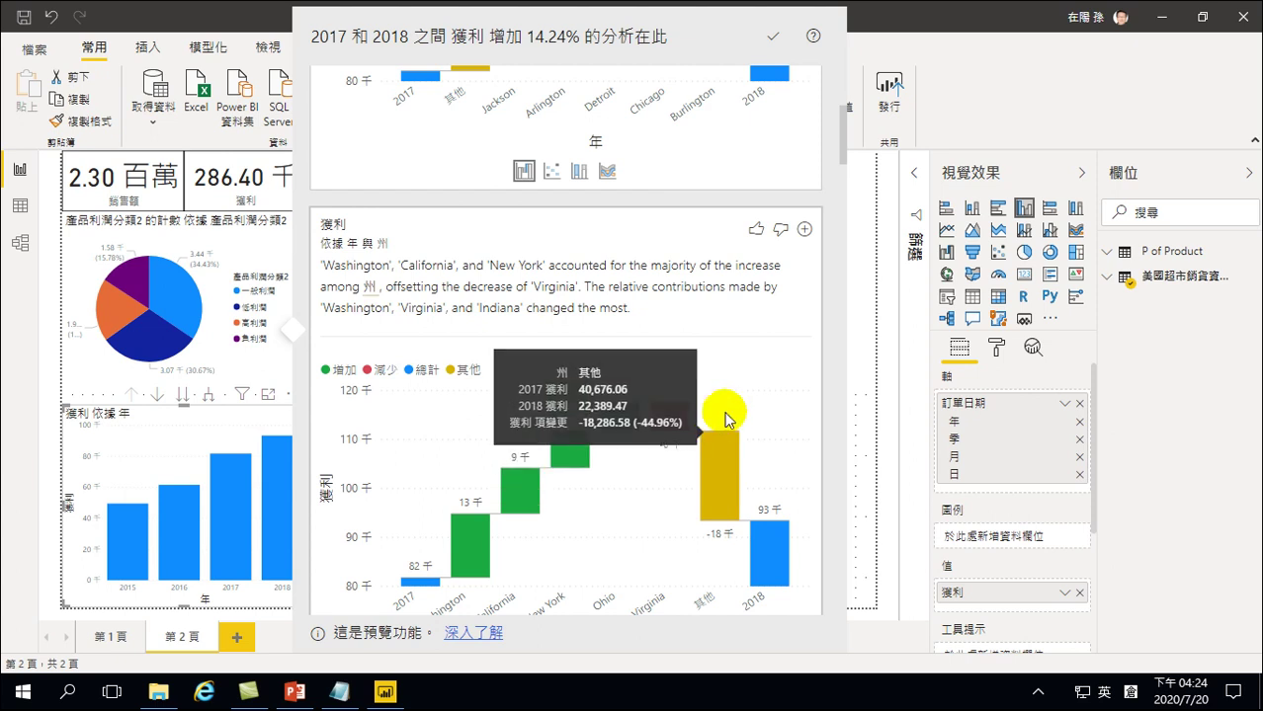
scroll(729, 390, down, 2)
scroll(719, 408, down, 2)
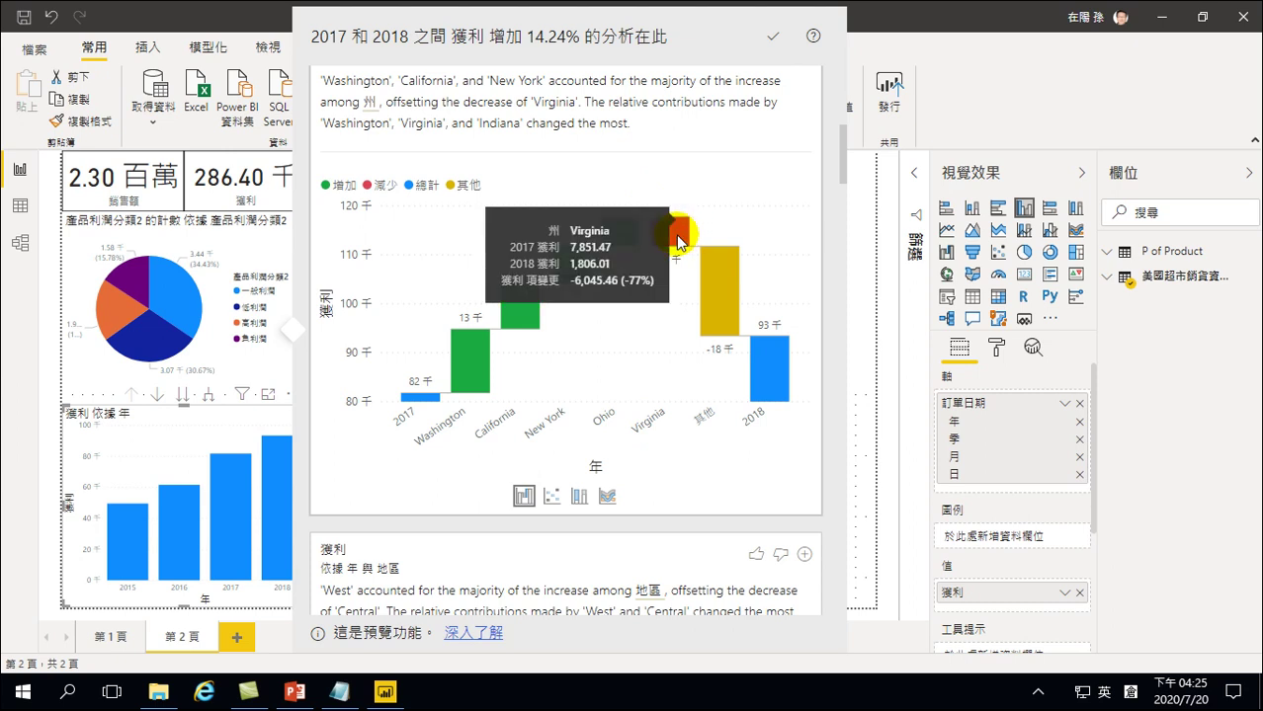
scroll(639, 336, down, 4)
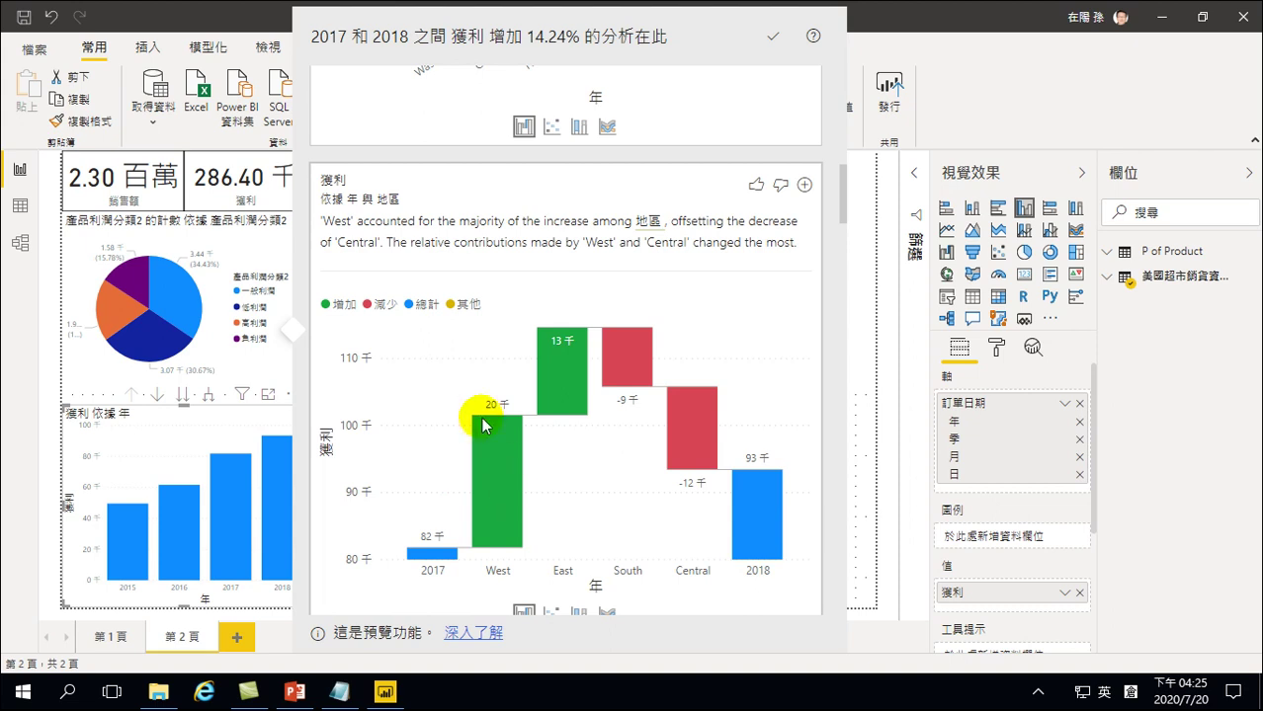
Close the analysis panel and resize the decomposition tree to fit the upper right
click(865, 272)
click(654, 424)
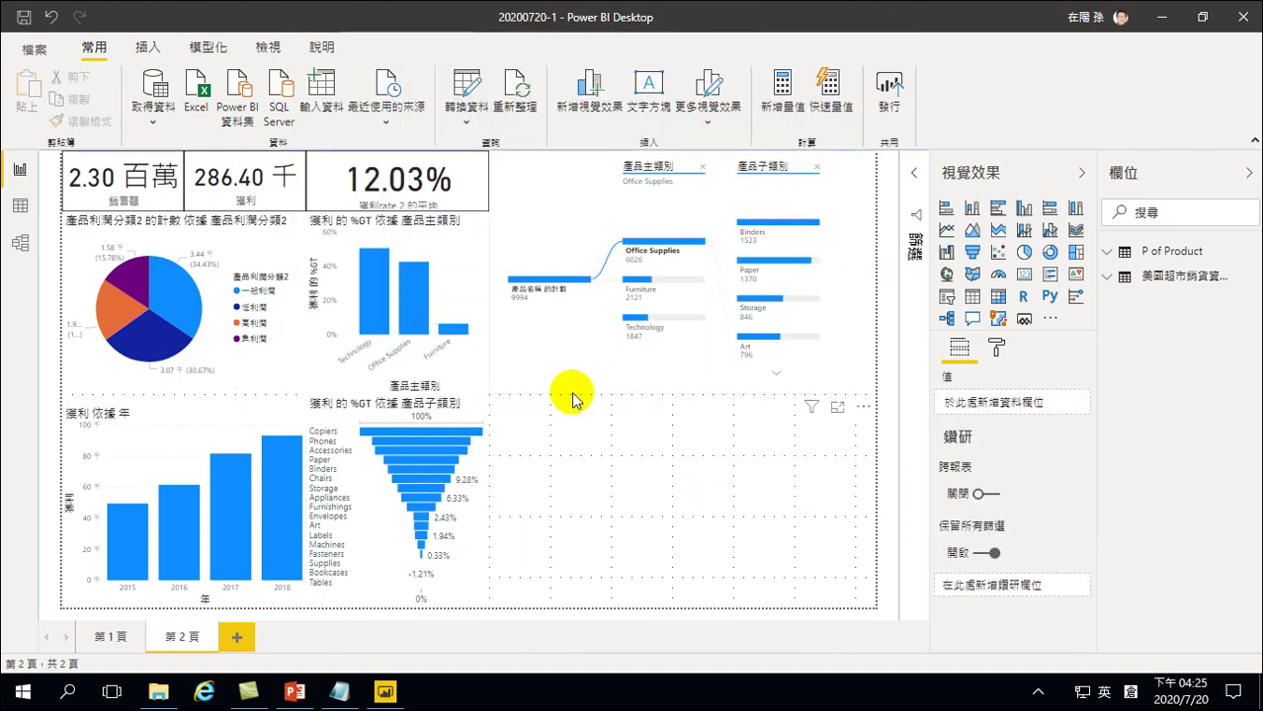
click(569, 380)
drag(681, 391, 691, 309)
mouse_move(695, 269)
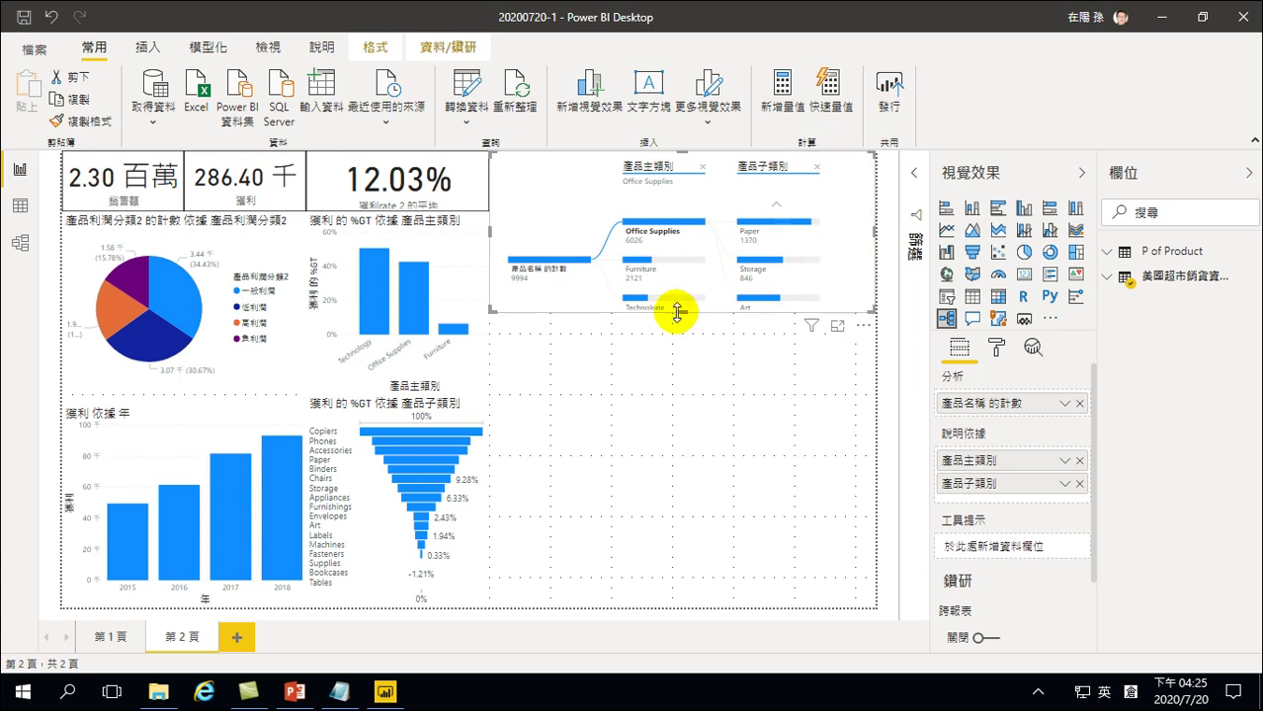
drag(680, 312, 682, 333)
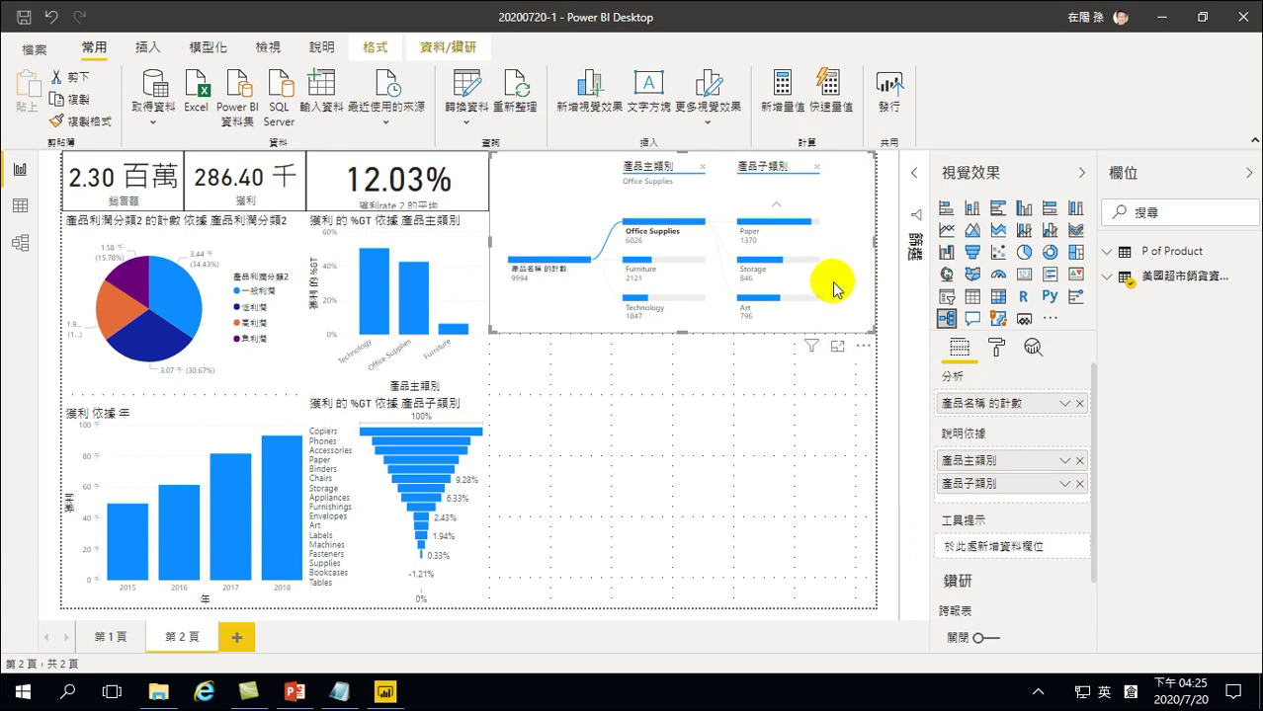
click(569, 403)
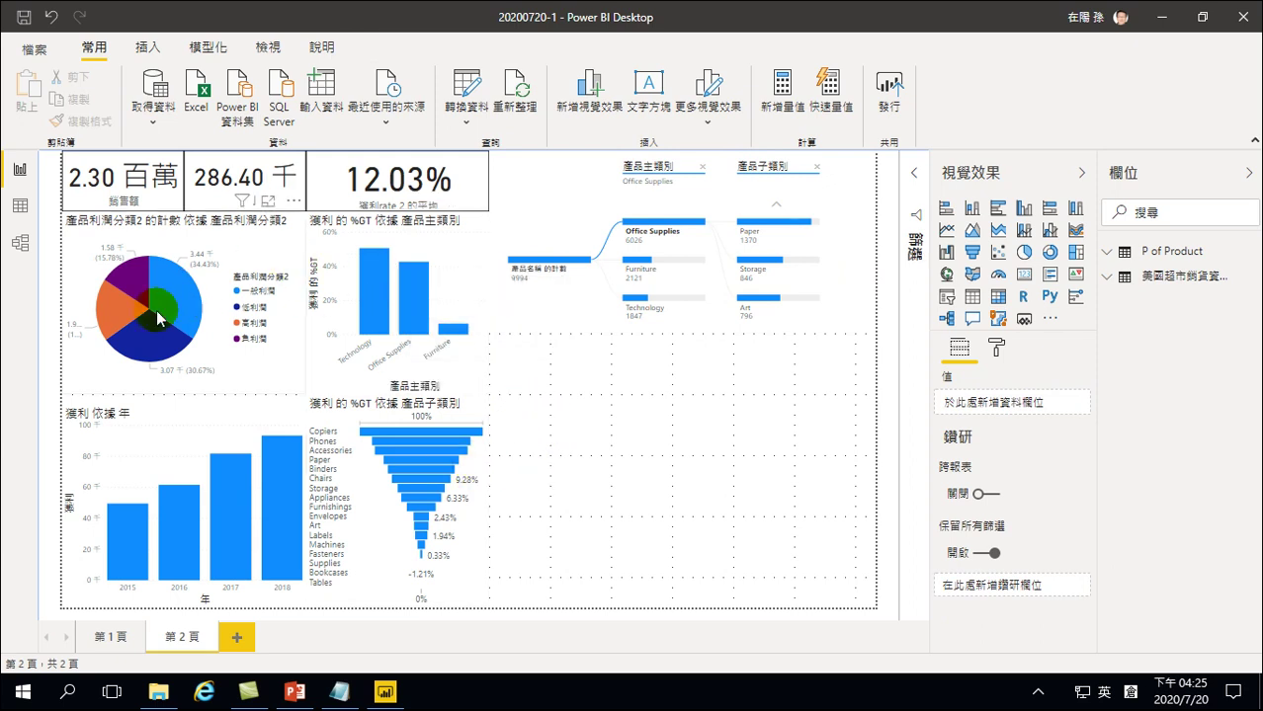
mouse_move(115, 322)
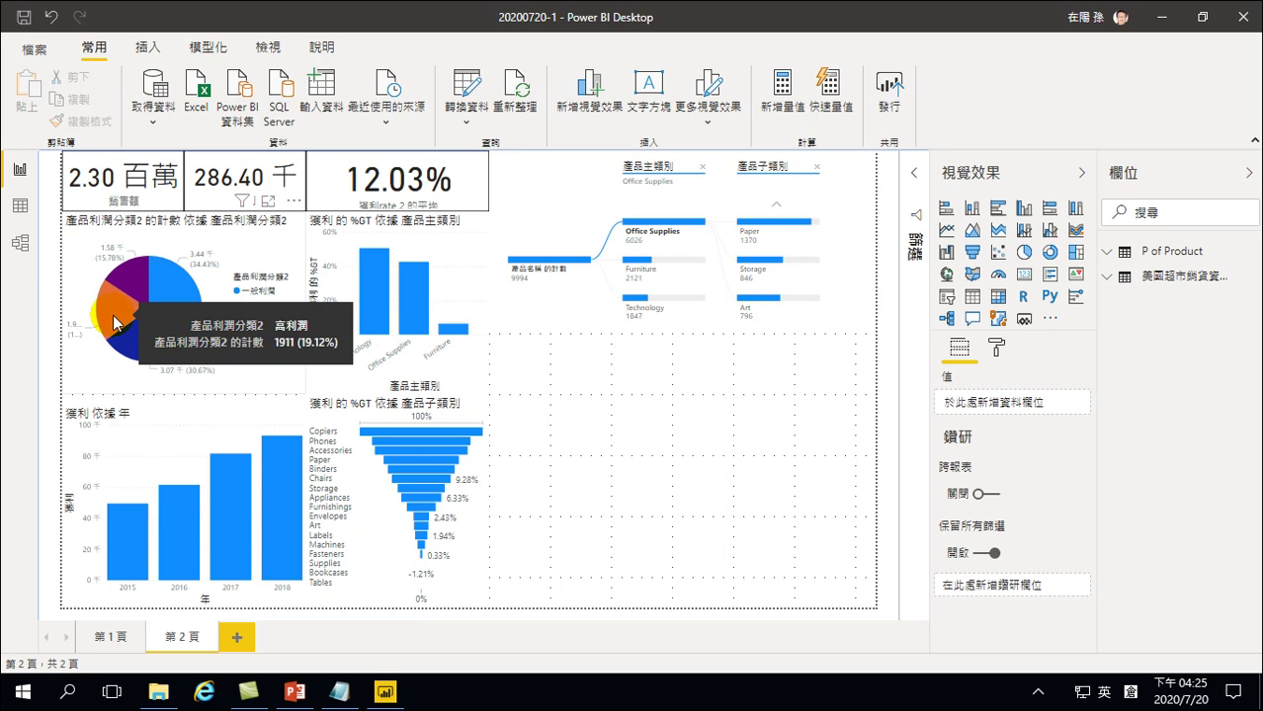
Cross-filter by 高利潤, Technology, then Copiers: 65.56千 sales, 26.89千 profit, 38.69%
click(373, 308)
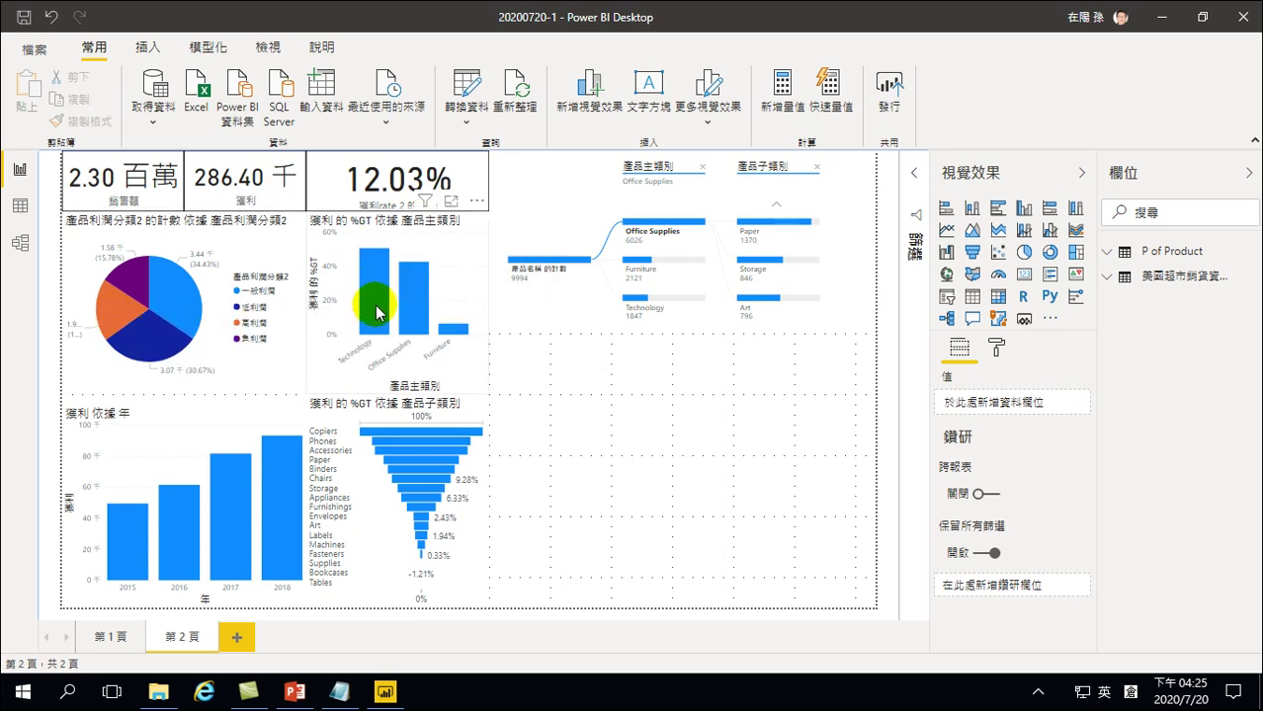
mouse_move(377, 312)
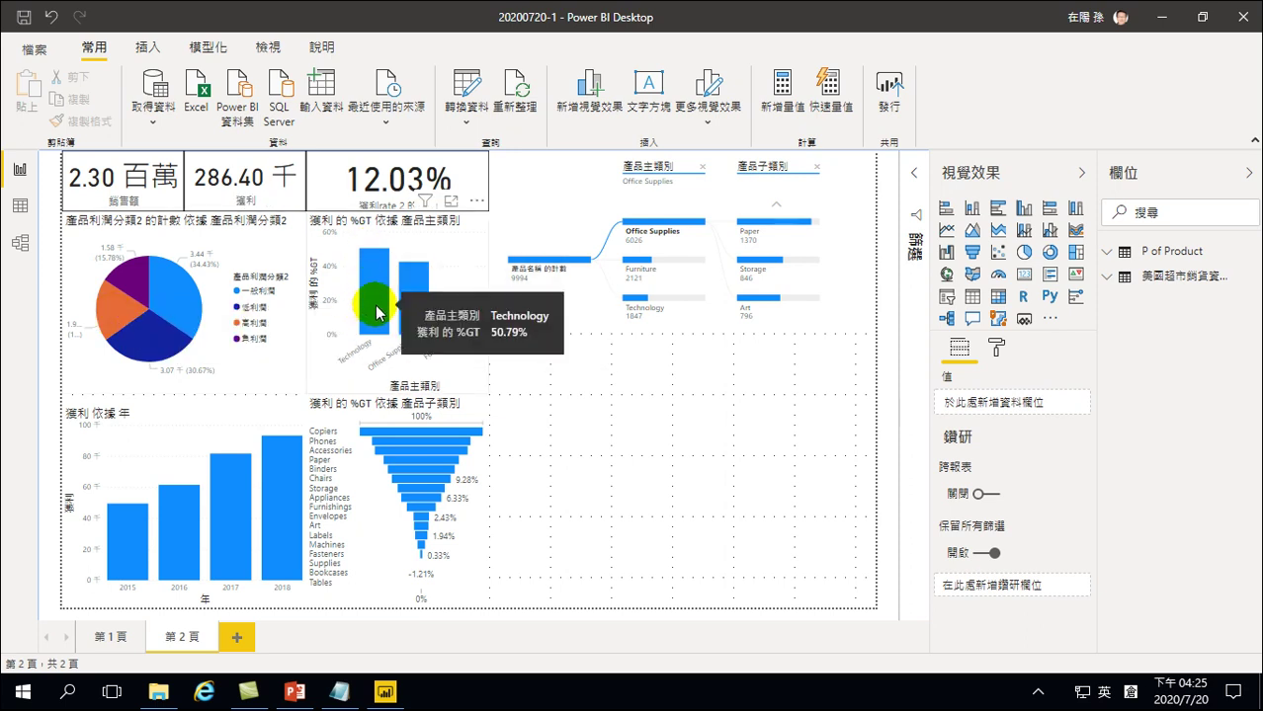
click(111, 313)
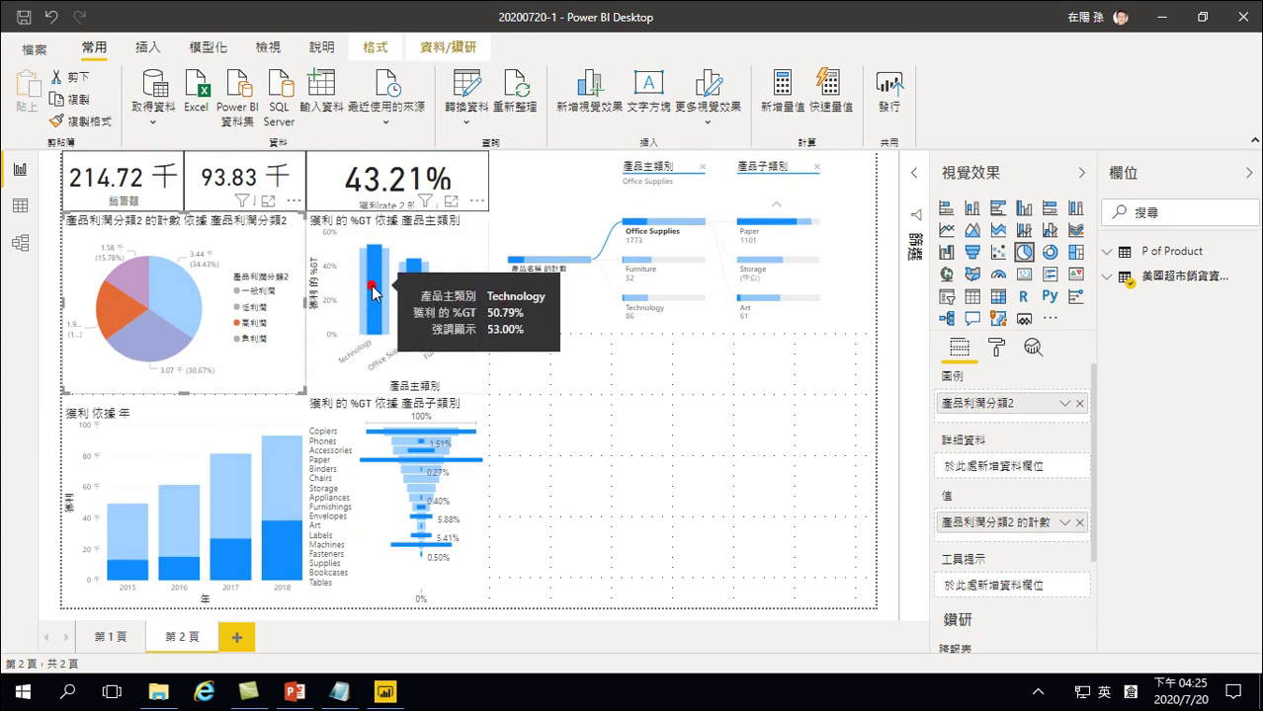
click(423, 394)
click(433, 542)
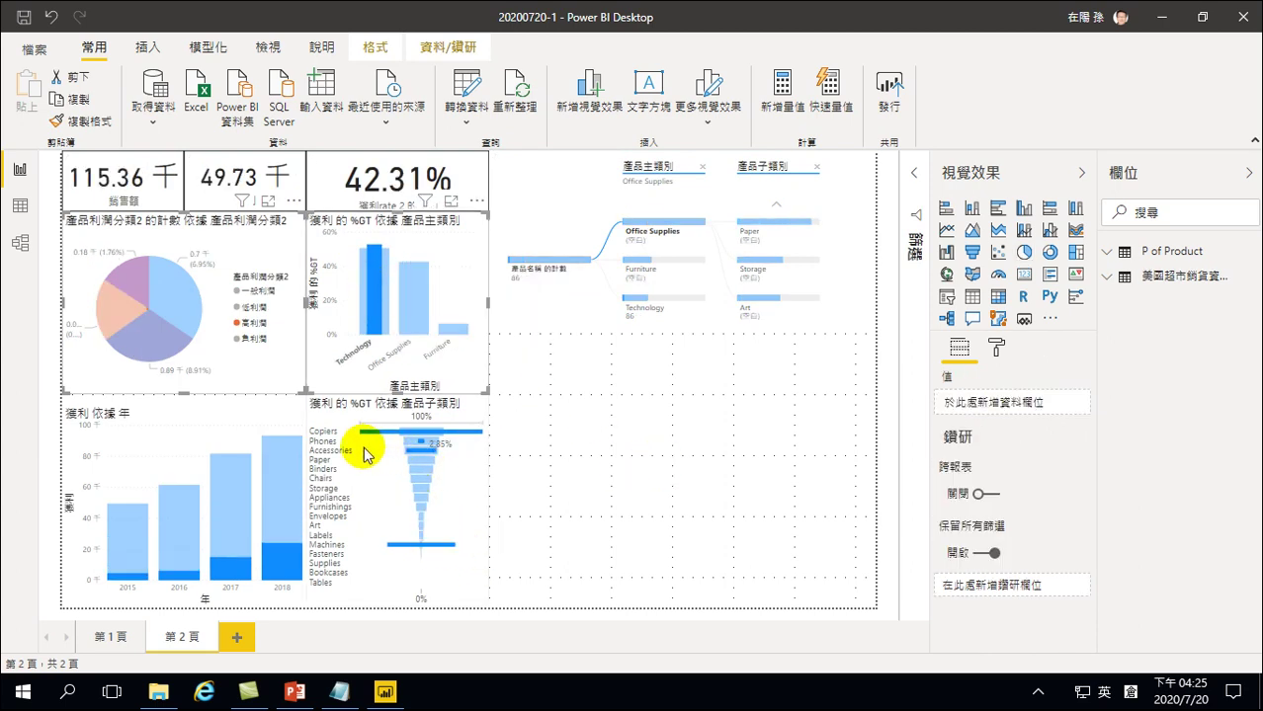
click(413, 432)
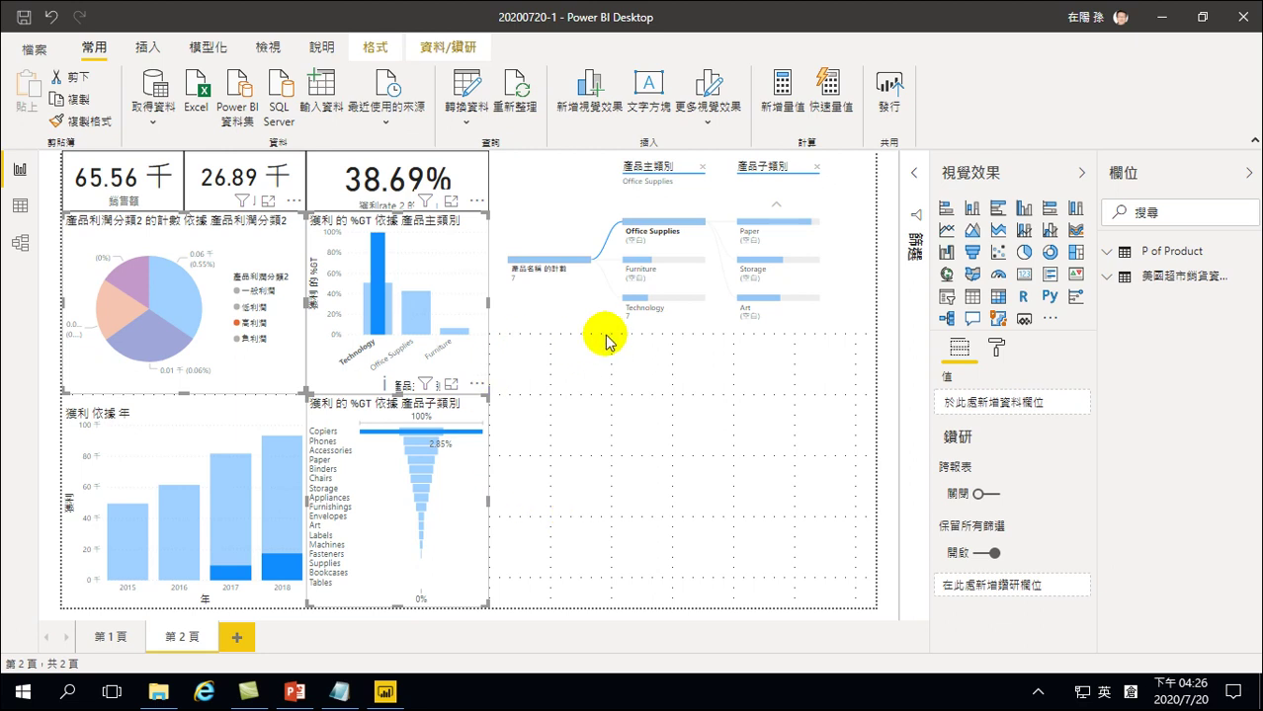
click(607, 396)
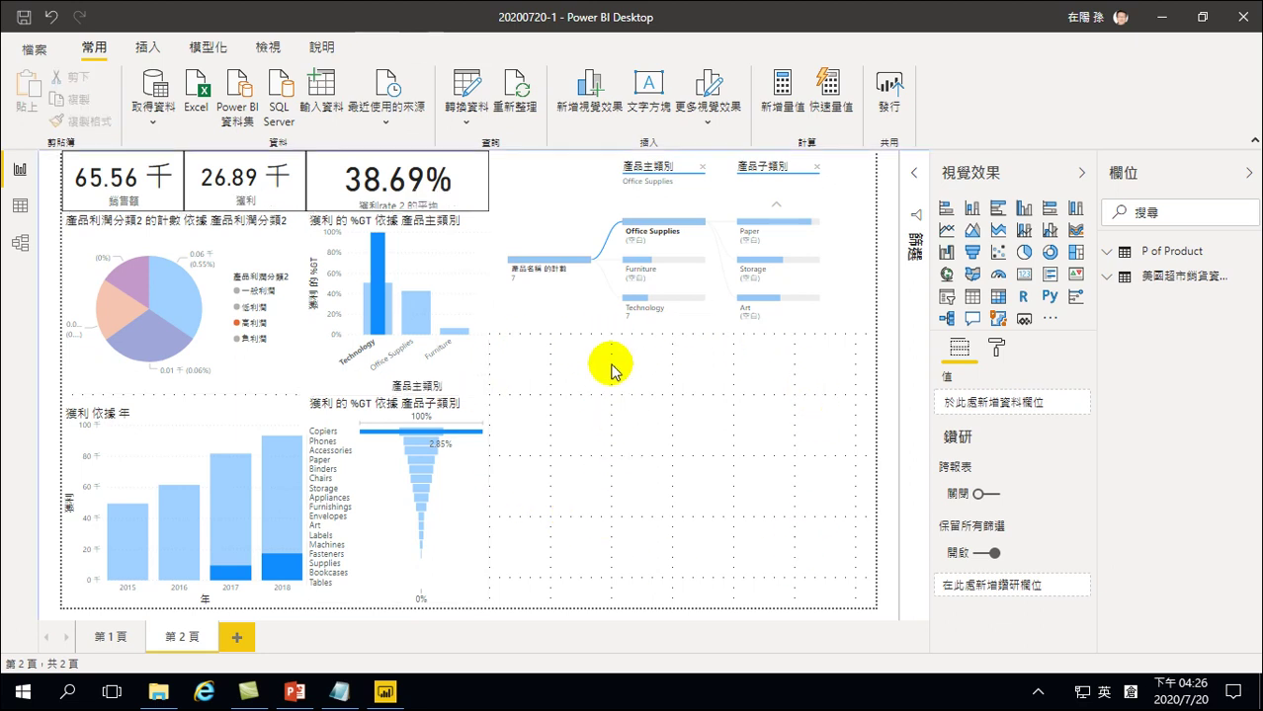
Add a new table visual in the lower right showing 產品名稱
click(972, 296)
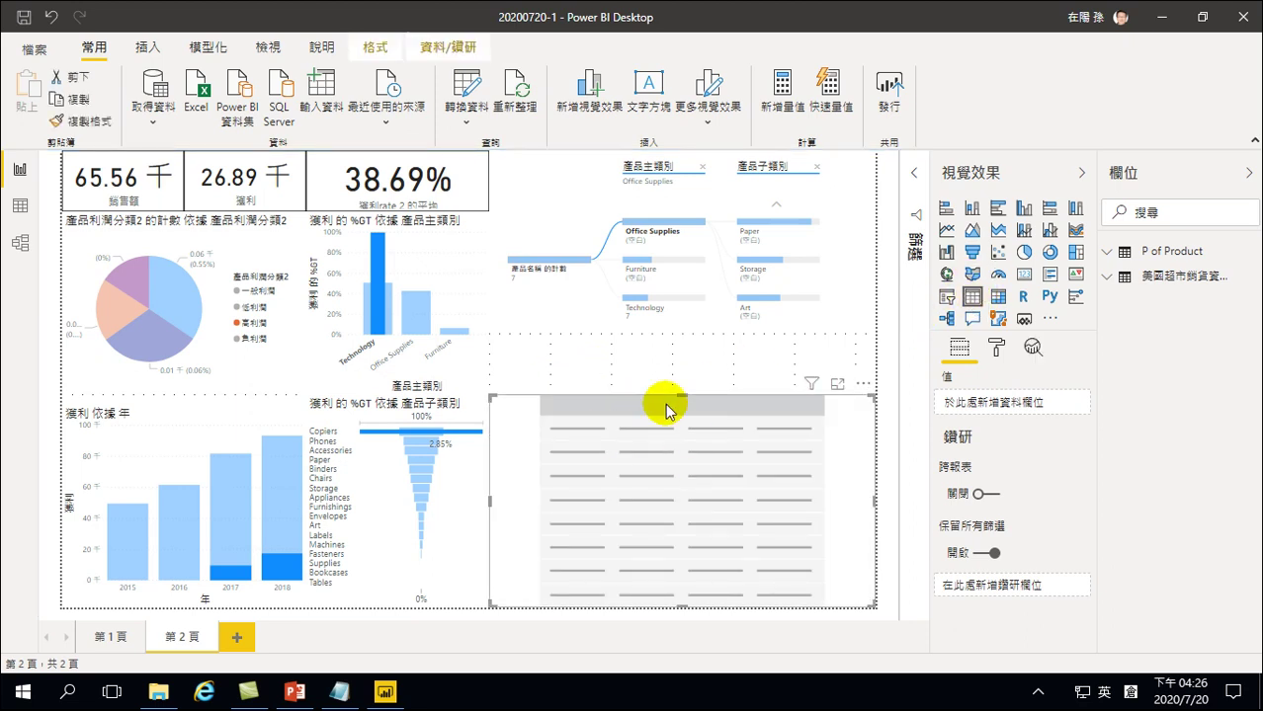
drag(682, 397, 685, 336)
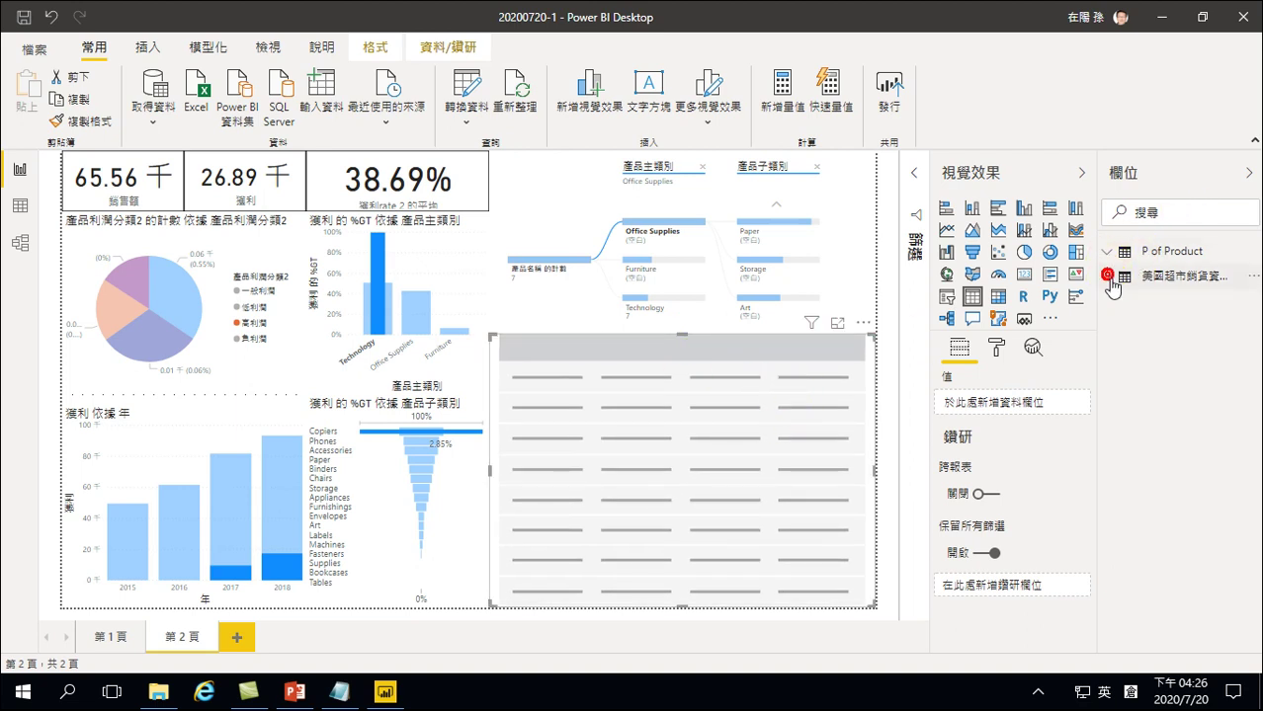
click(1109, 278)
scroll(1154, 472, down, 1)
scroll(1154, 472, down, 2)
click(1132, 567)
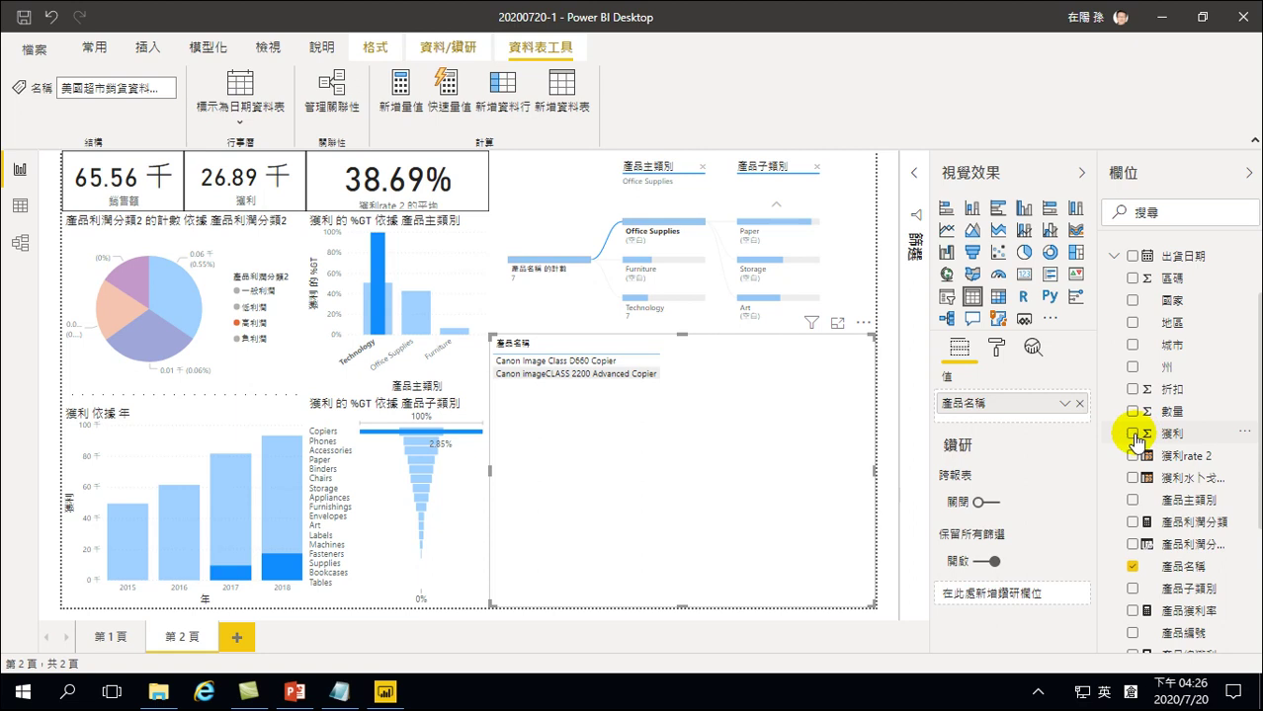
Add 銷售額 and 獲利 as table columns
scroll(1133, 445, down, 5)
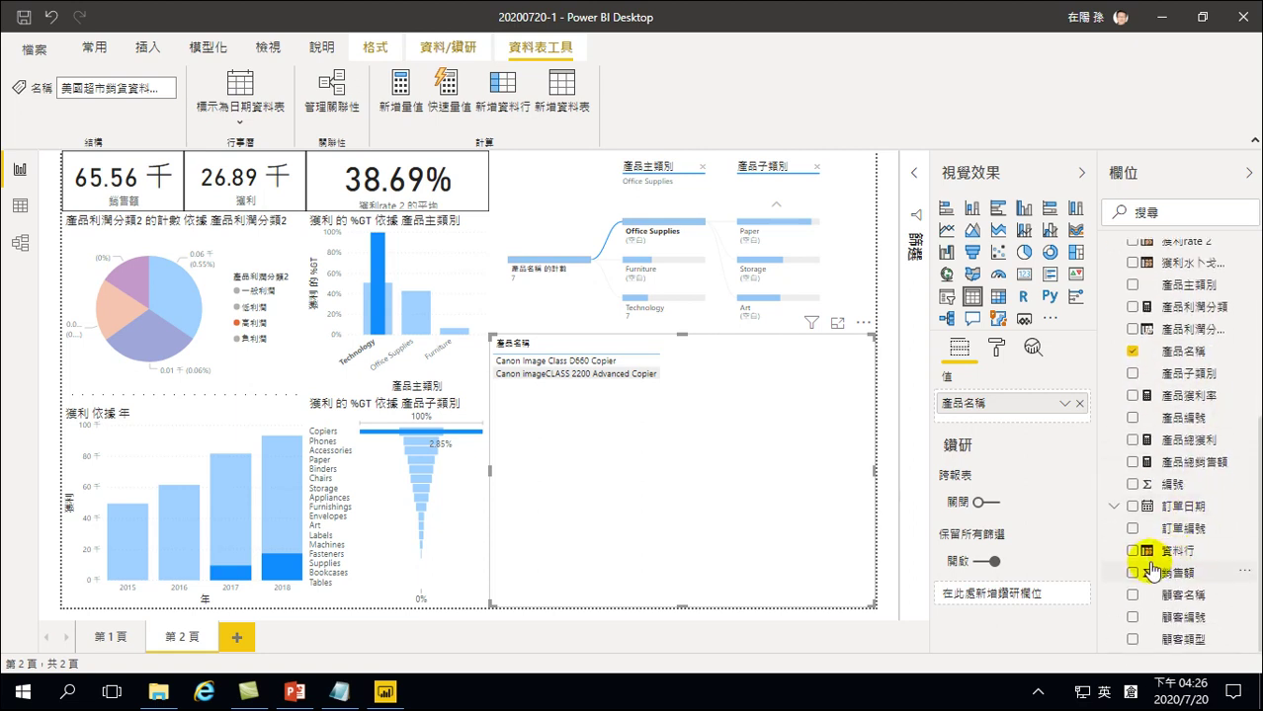
click(1134, 573)
scroll(1136, 396, up, 4)
click(1133, 404)
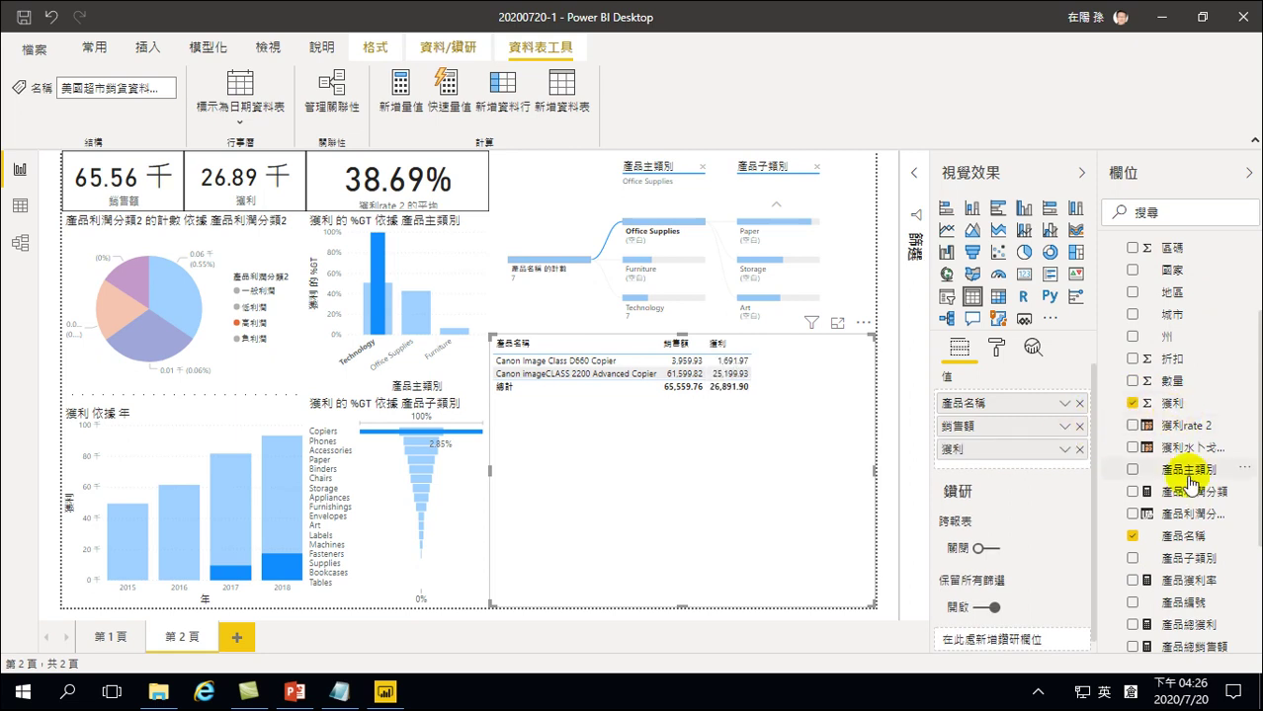
Add 產品利潤分類2 and profit 3 as table columns
scroll(1191, 474, down, 4)
scroll(1191, 482, up, 4)
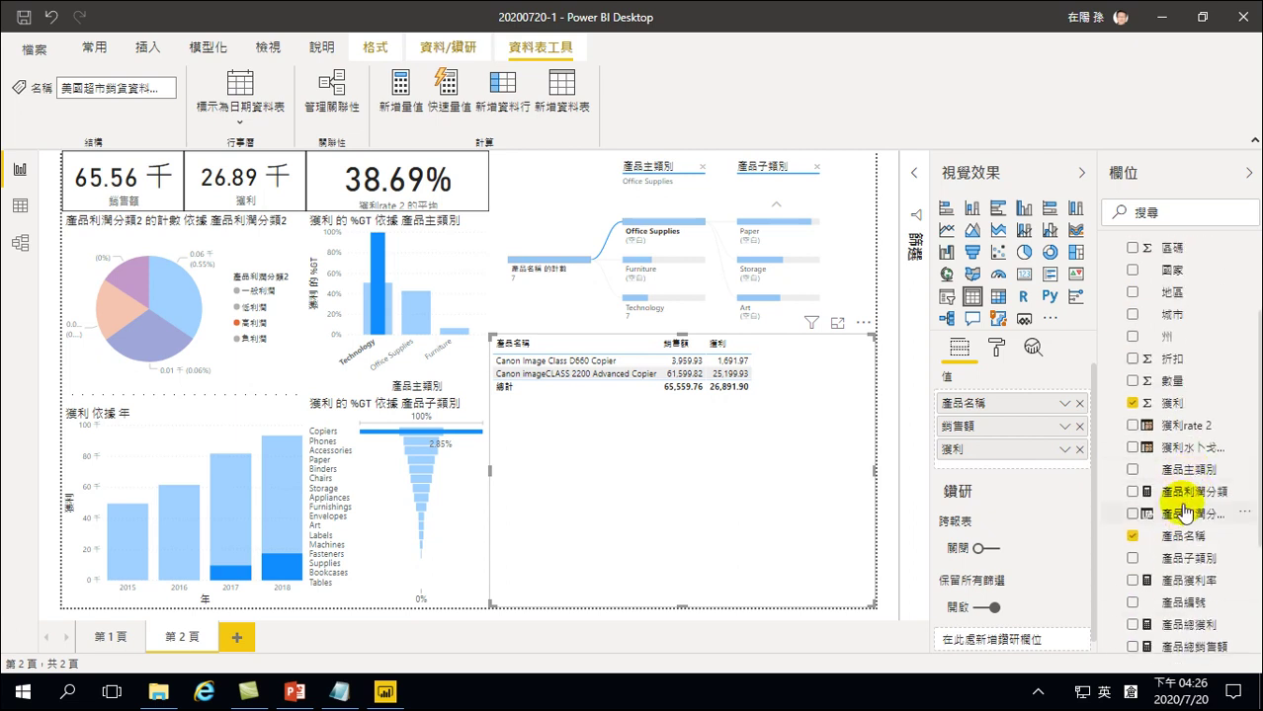
drag(1097, 542, 1080, 553)
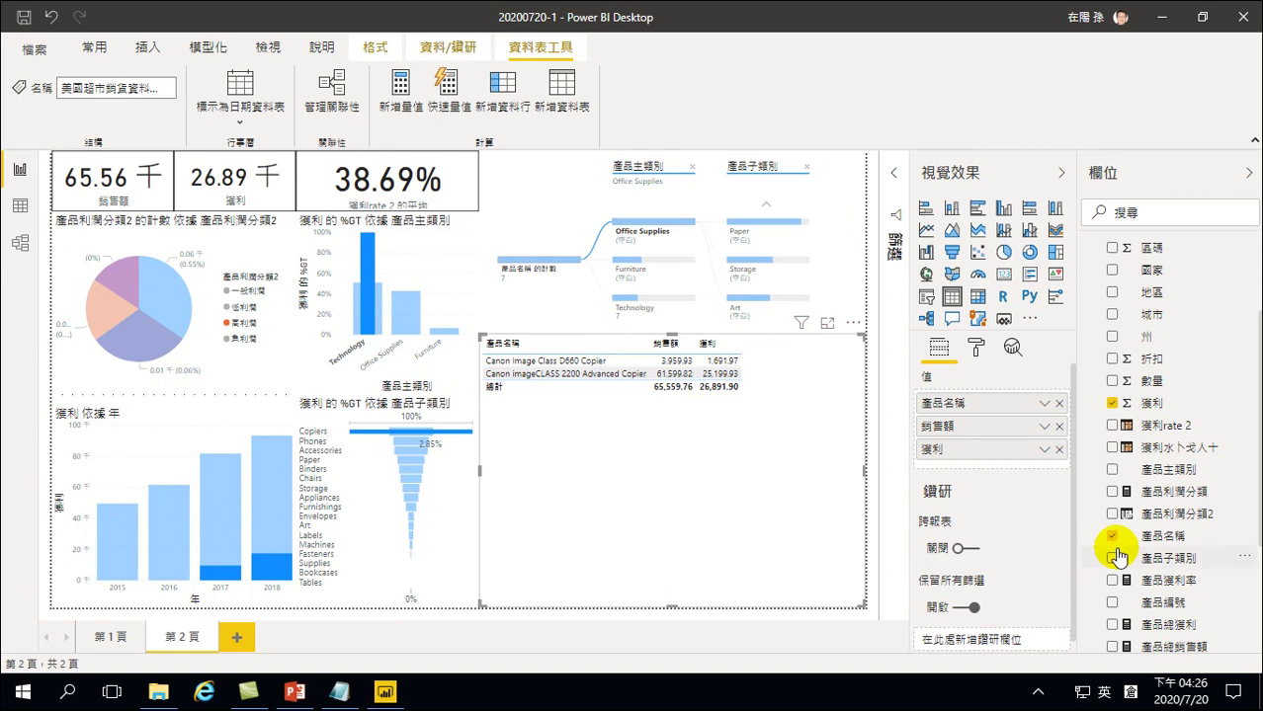
click(1113, 514)
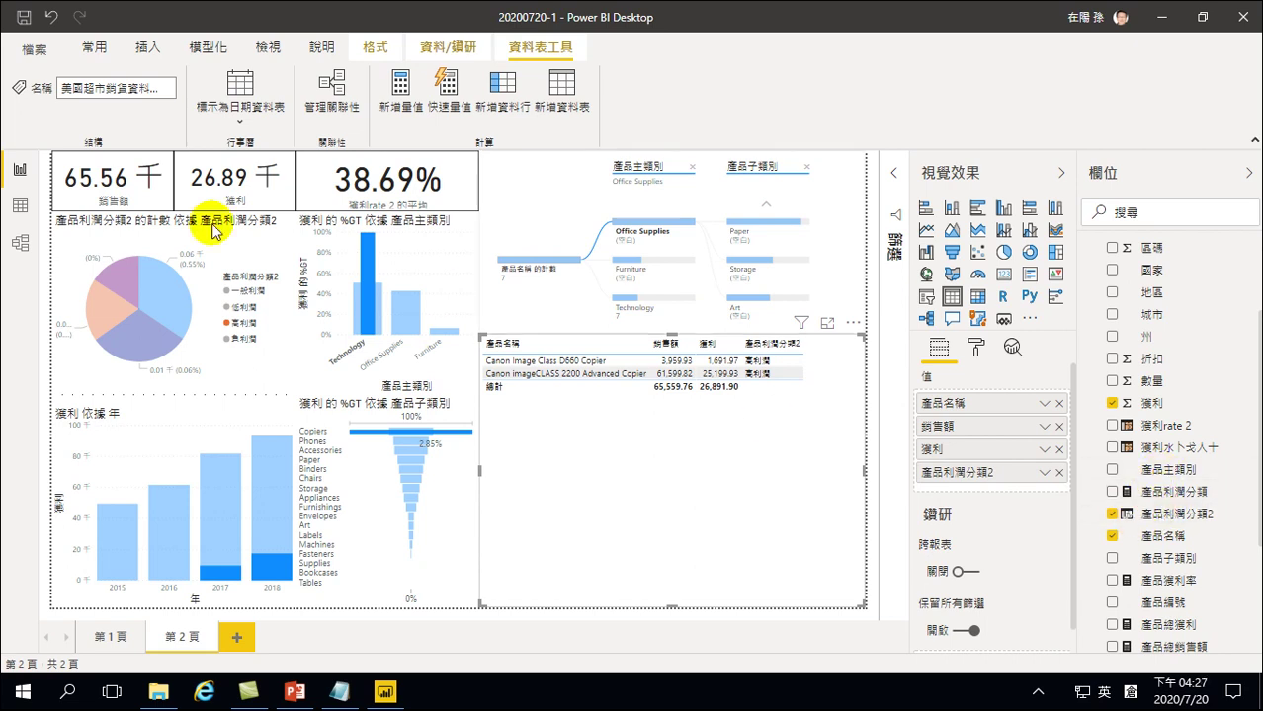
click(19, 207)
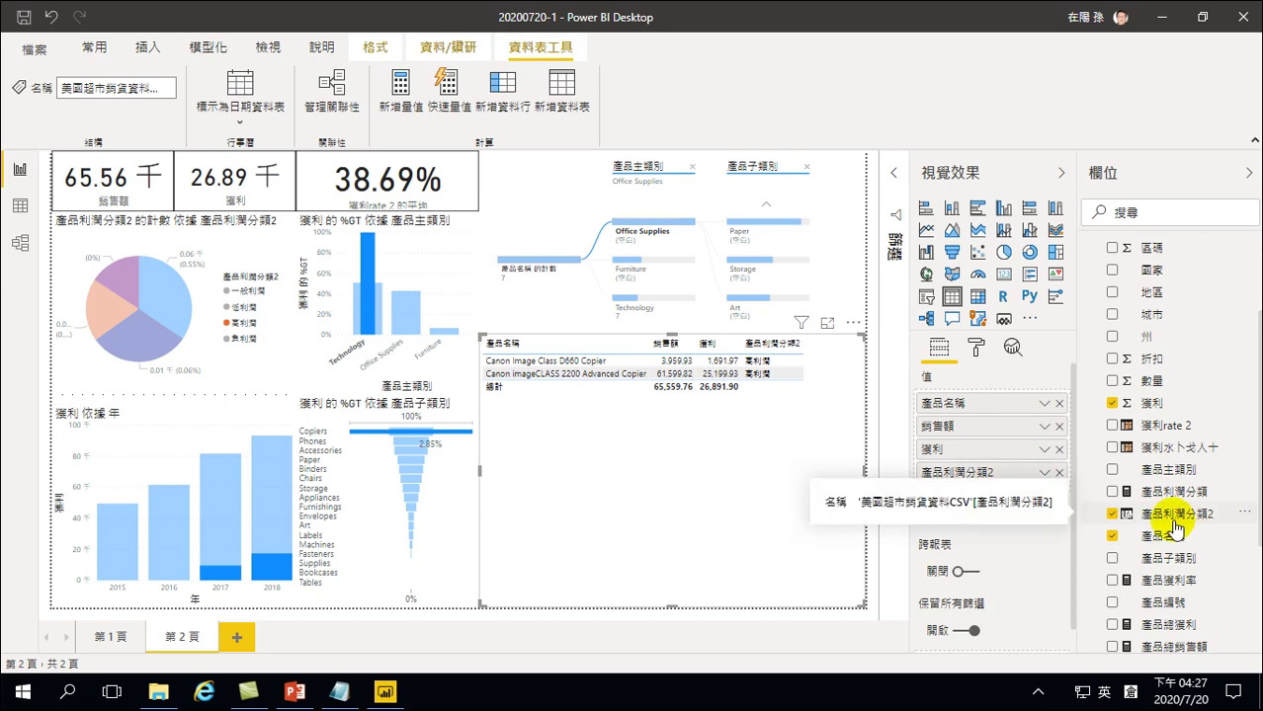
scroll(1174, 528, down, 3)
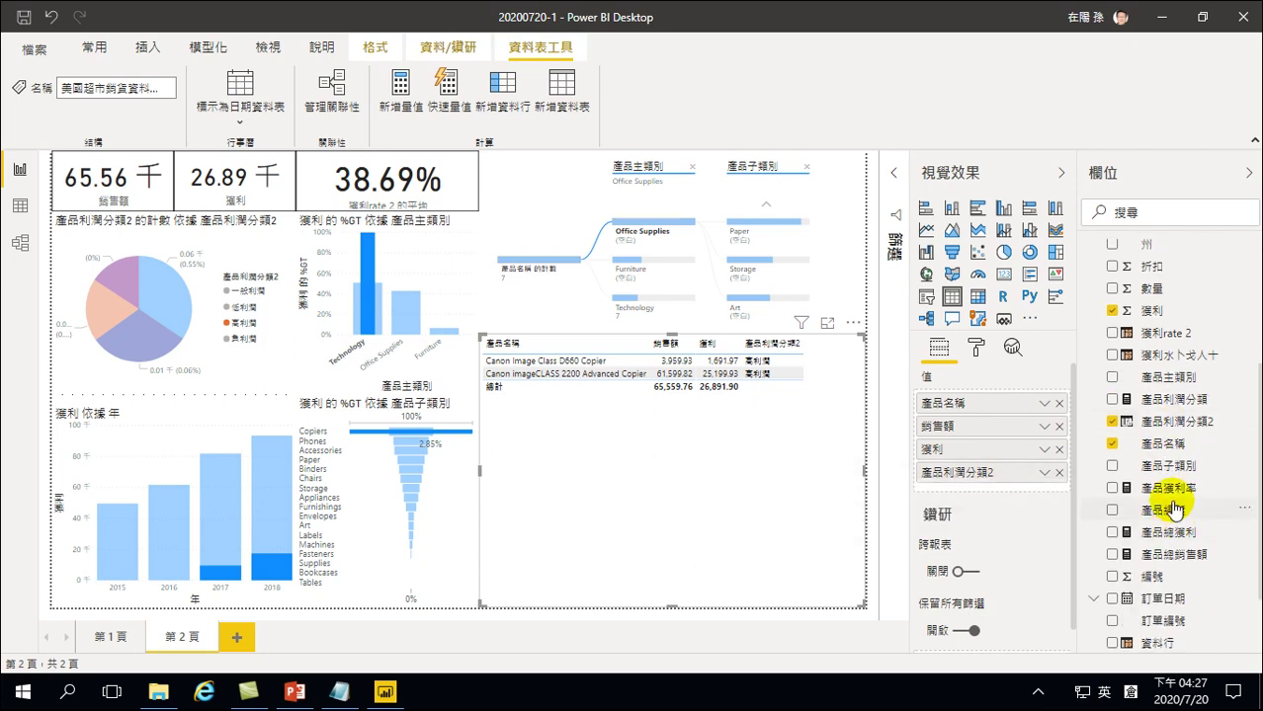
scroll(1174, 504, up, 6)
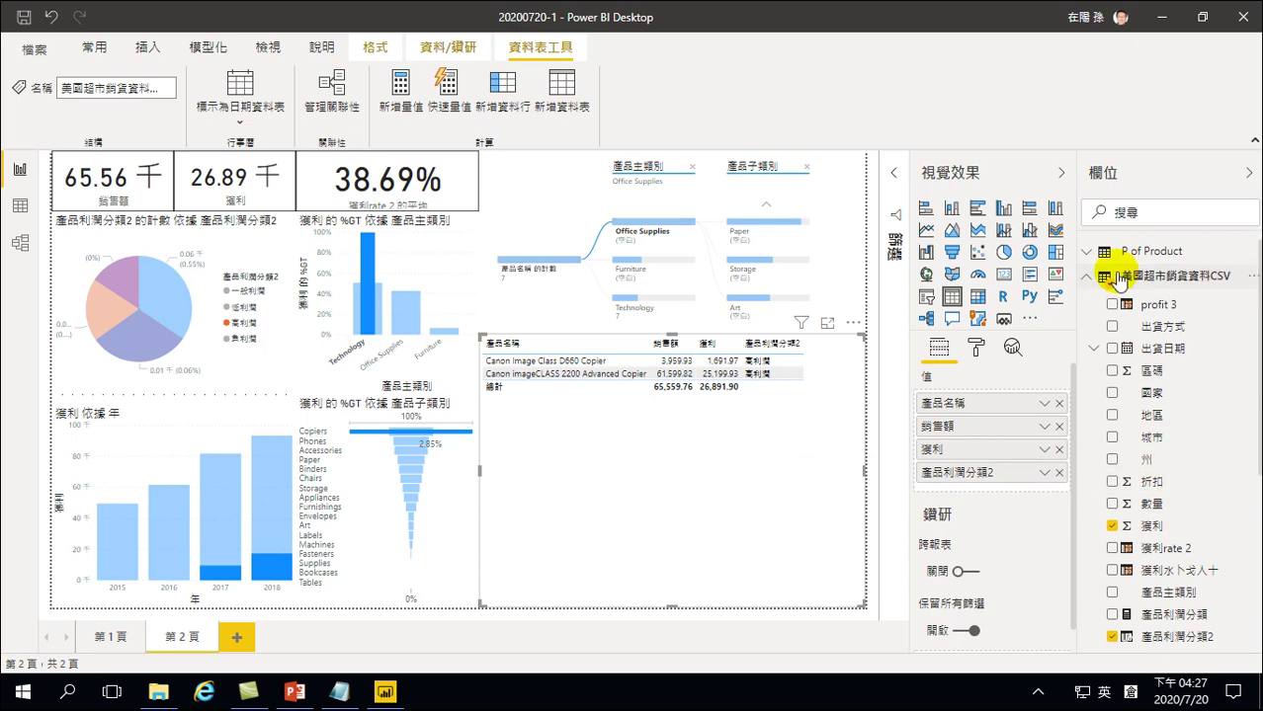
click(1112, 305)
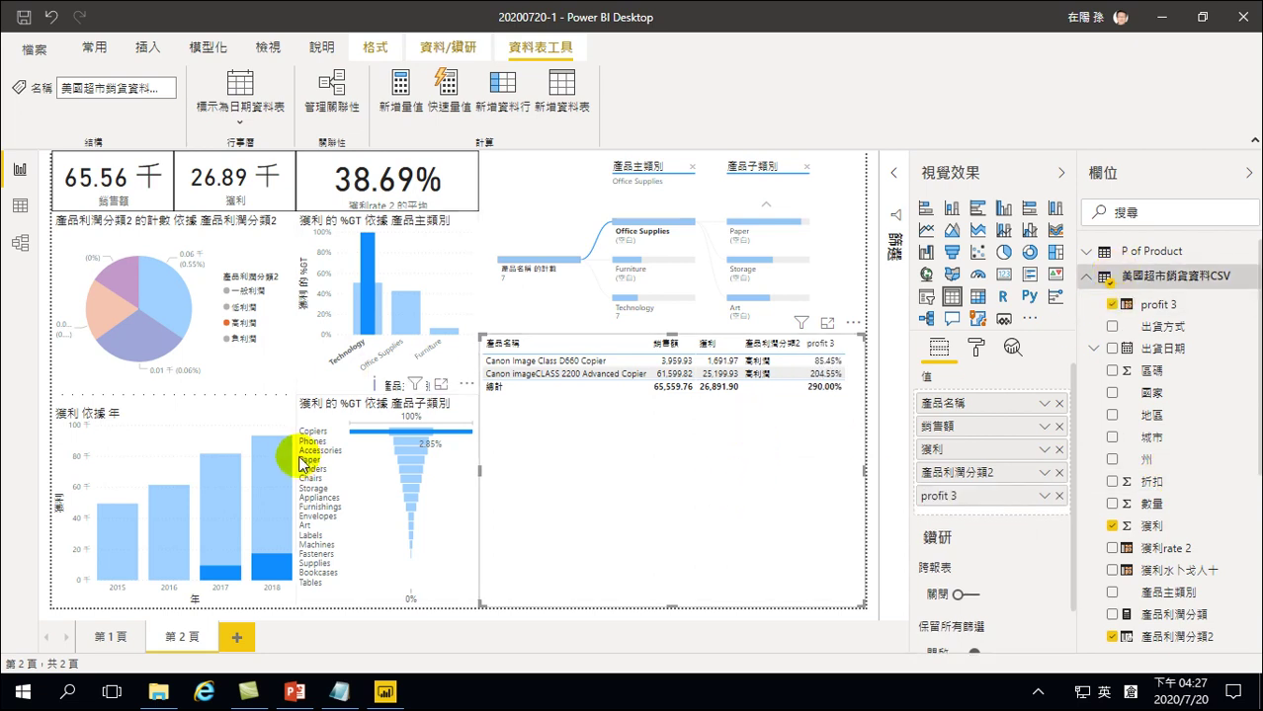
Filter to 高利潤, sort the table by profit 3 descending, and narrow the 產品名稱 column
click(95, 313)
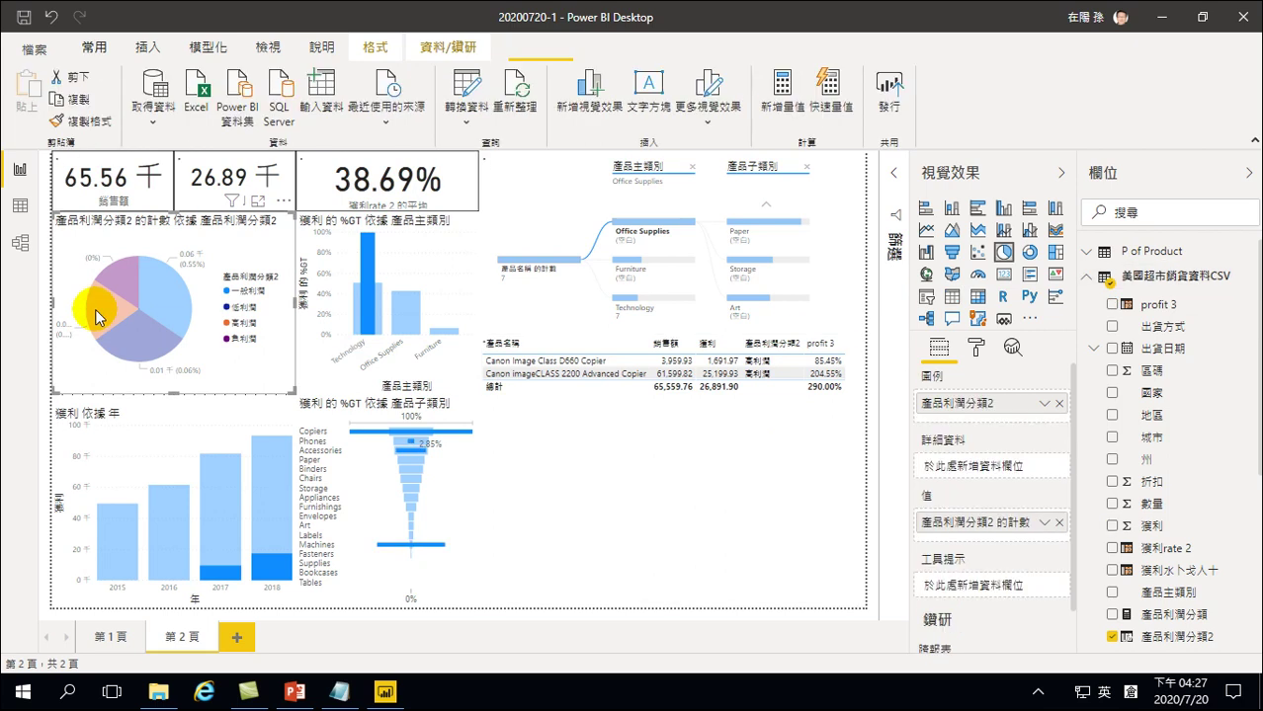
click(104, 314)
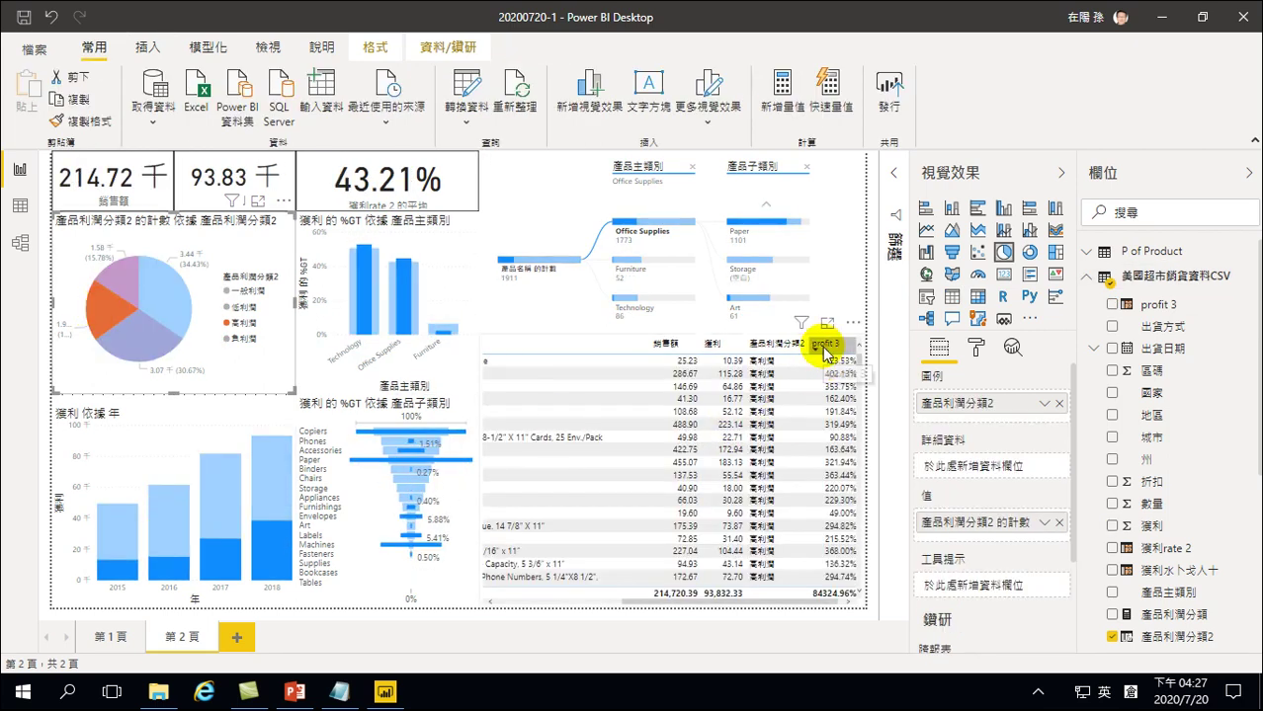
click(823, 348)
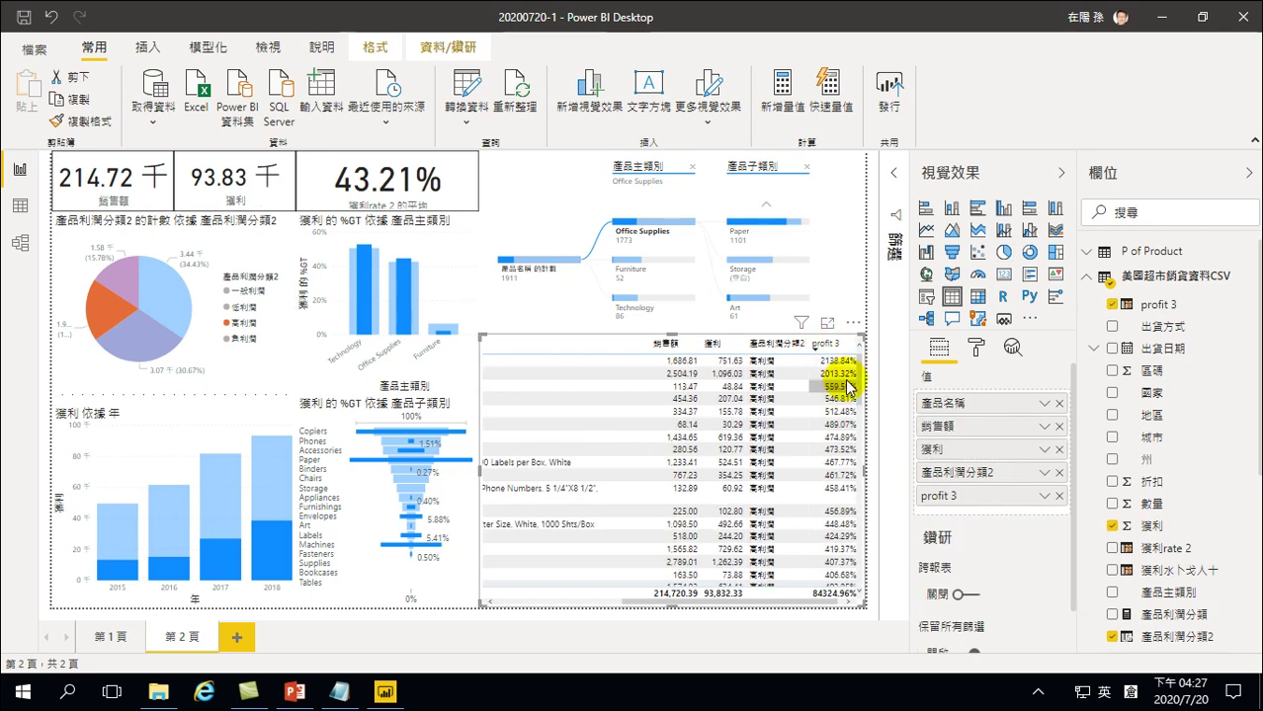
click(636, 602)
drag(636, 602, 470, 592)
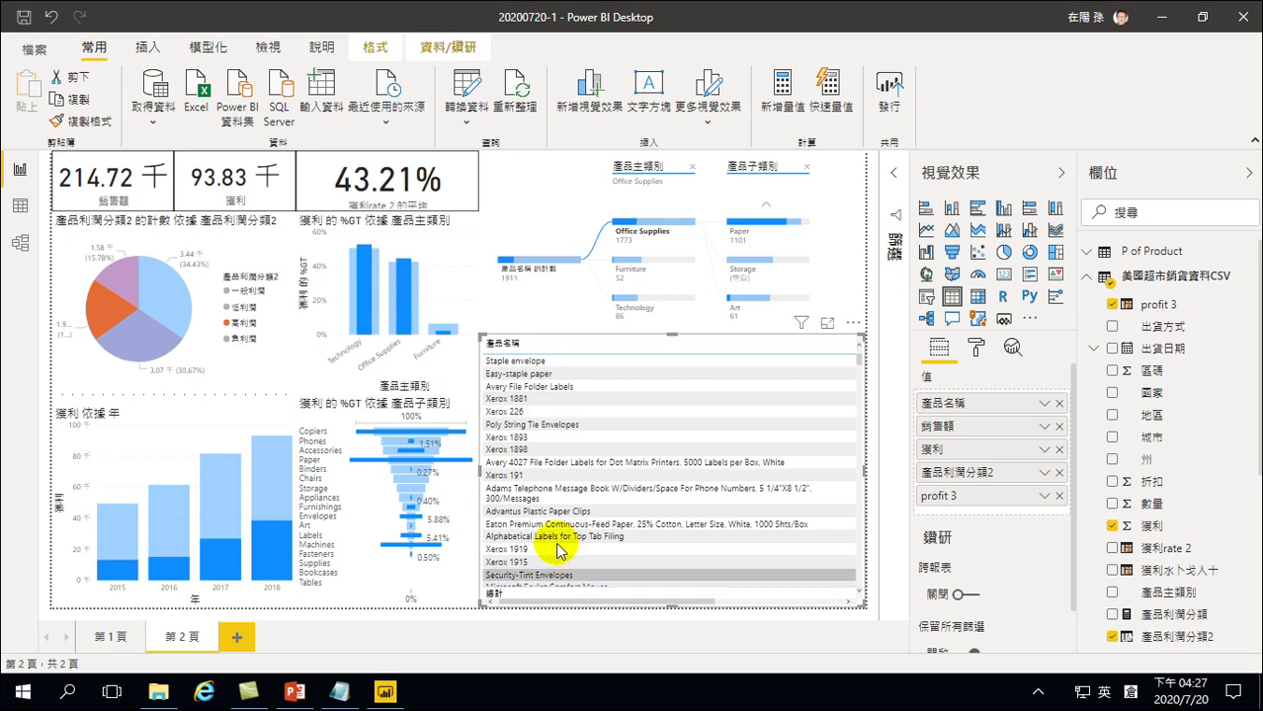
click(612, 602)
drag(612, 601, 753, 395)
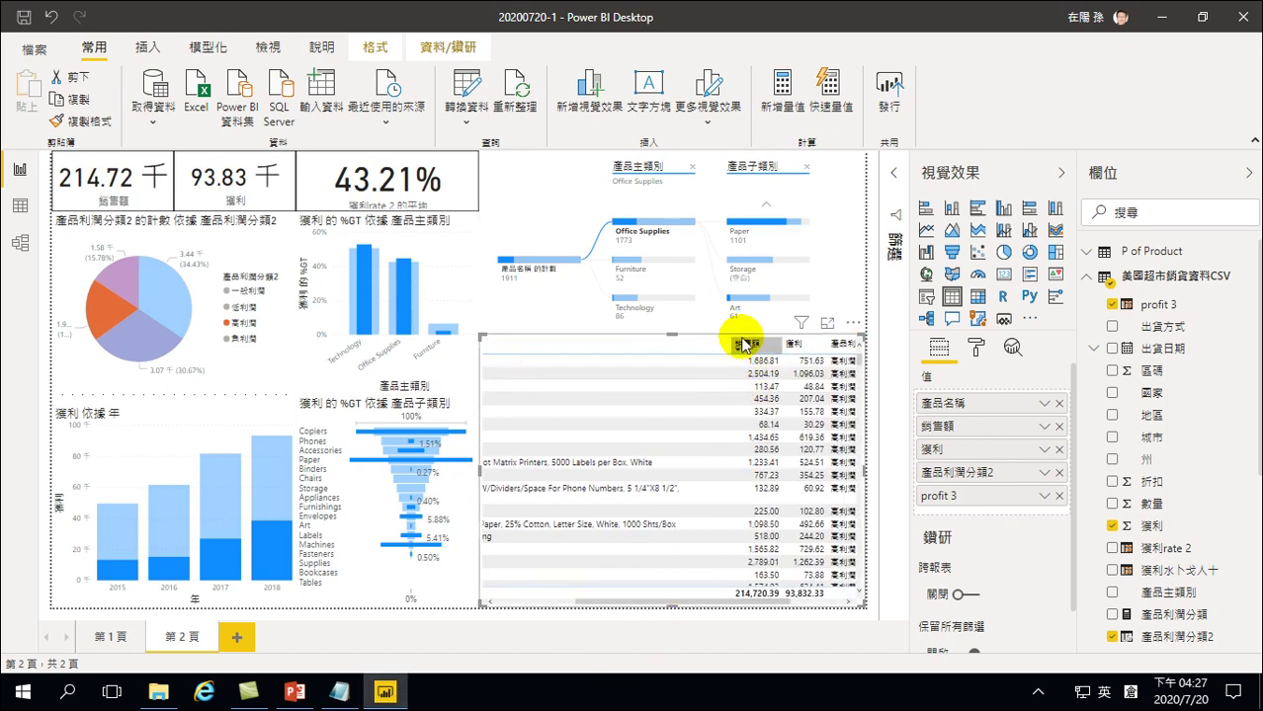
drag(728, 347, 614, 353)
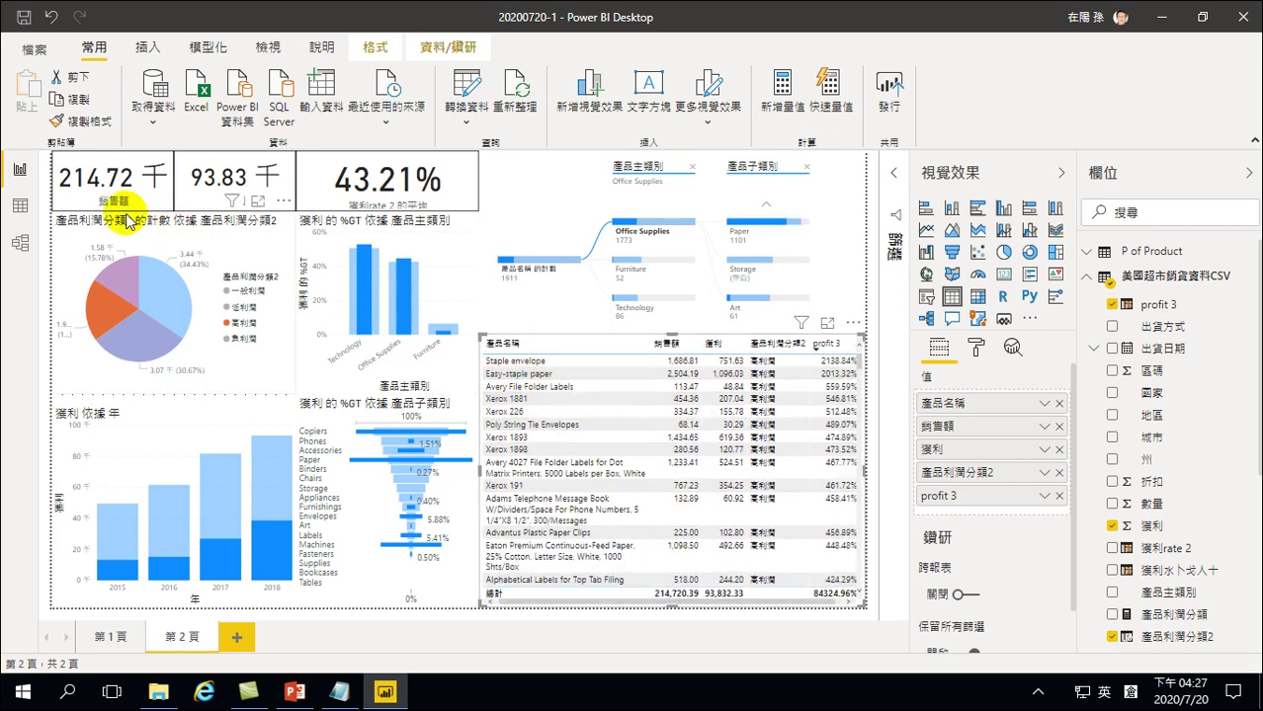
Reapply the 高利潤 filter and cross-filter the page to Technology
click(109, 316)
click(104, 318)
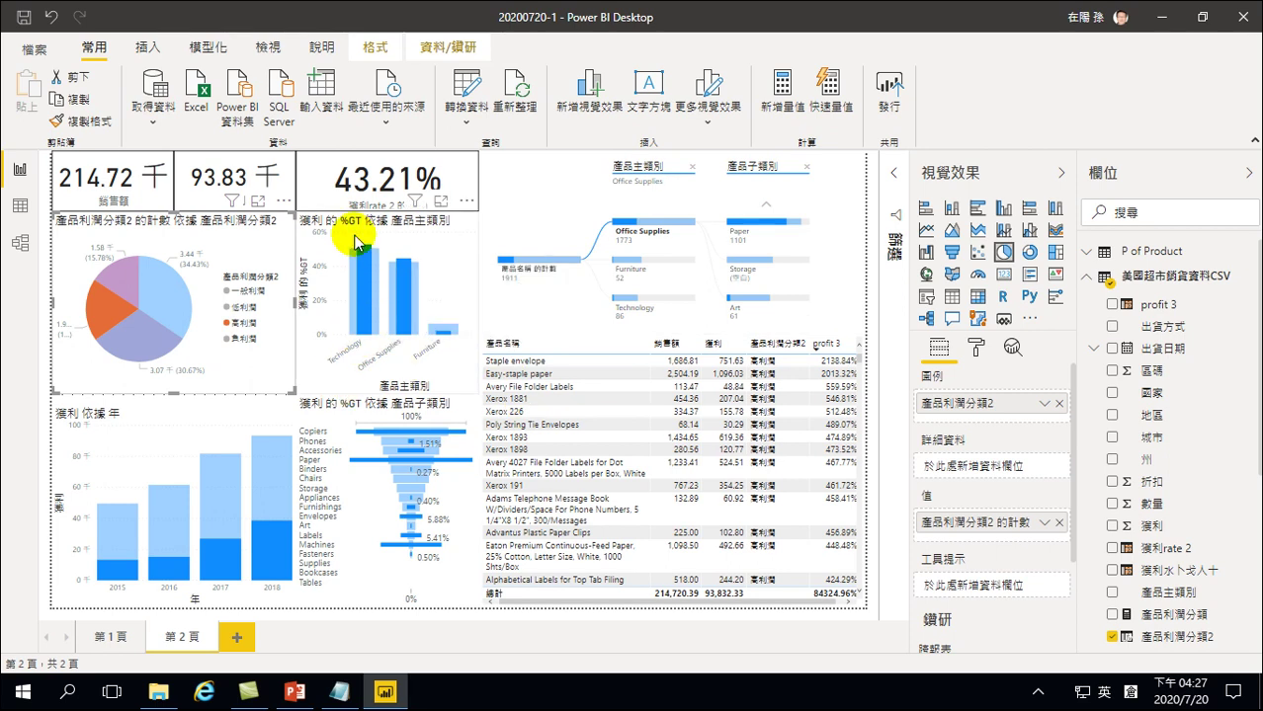
mouse_move(448, 336)
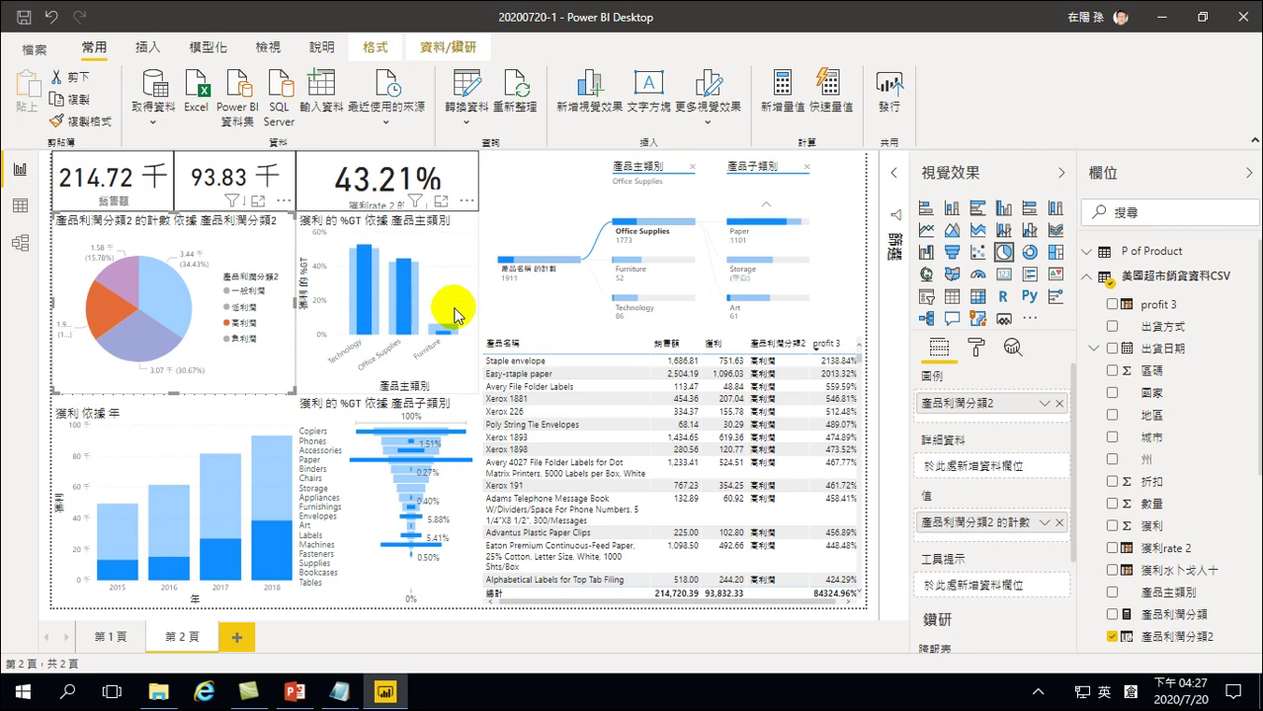
click(364, 280)
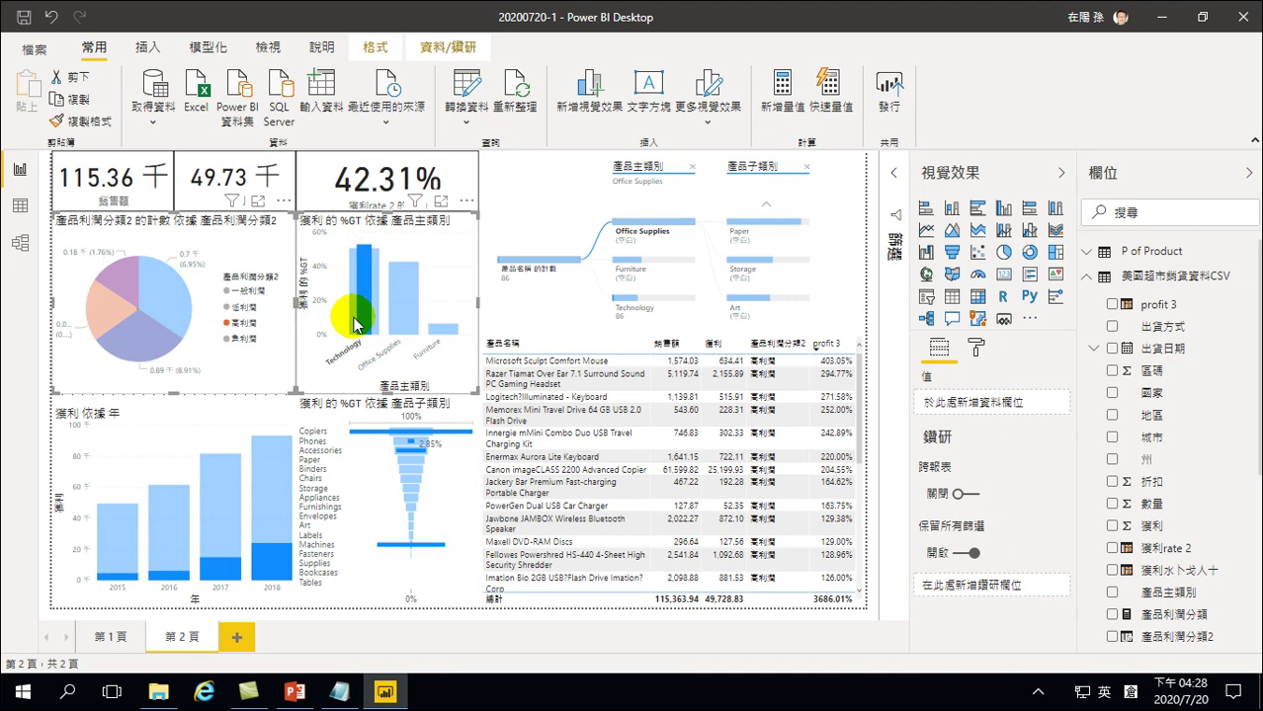
Cross-filter the page to the Copiers subcategory from the funnel chart
click(364, 433)
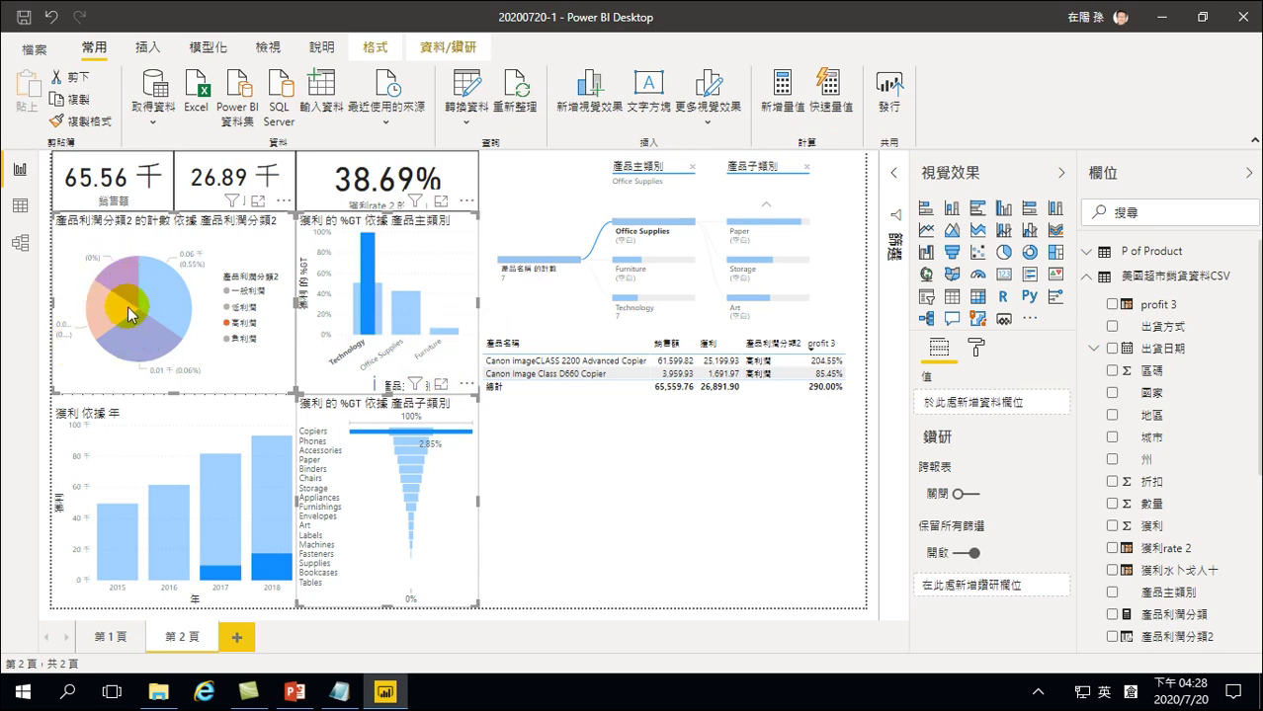
Cross-filter to 負利潤, Furniture and Tables, then sort the table by profit 3 ascending
click(124, 285)
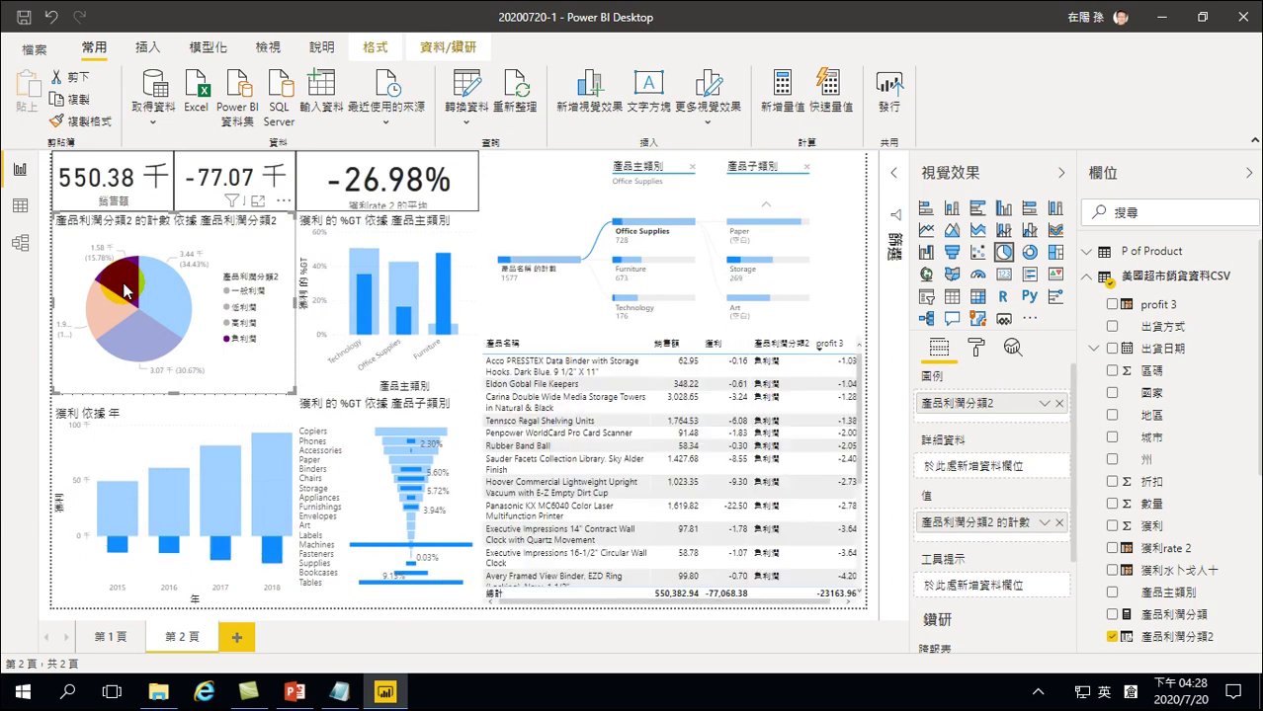
mouse_move(126, 286)
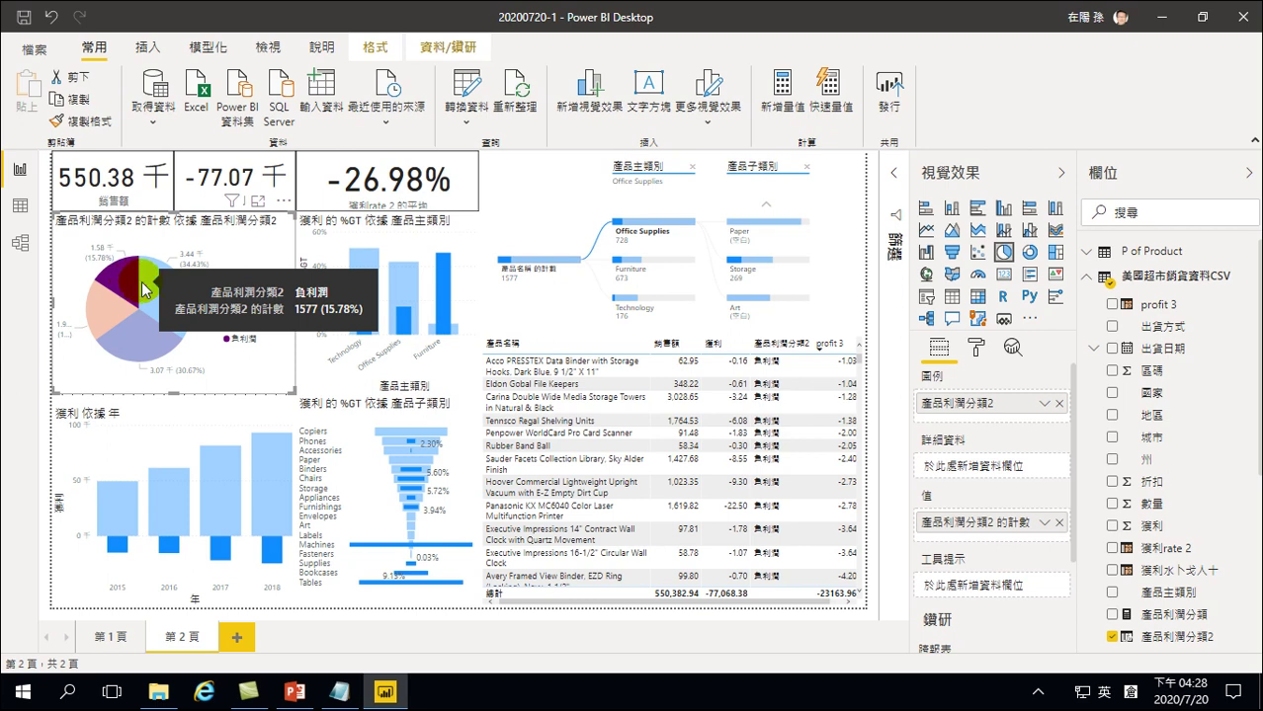
click(441, 288)
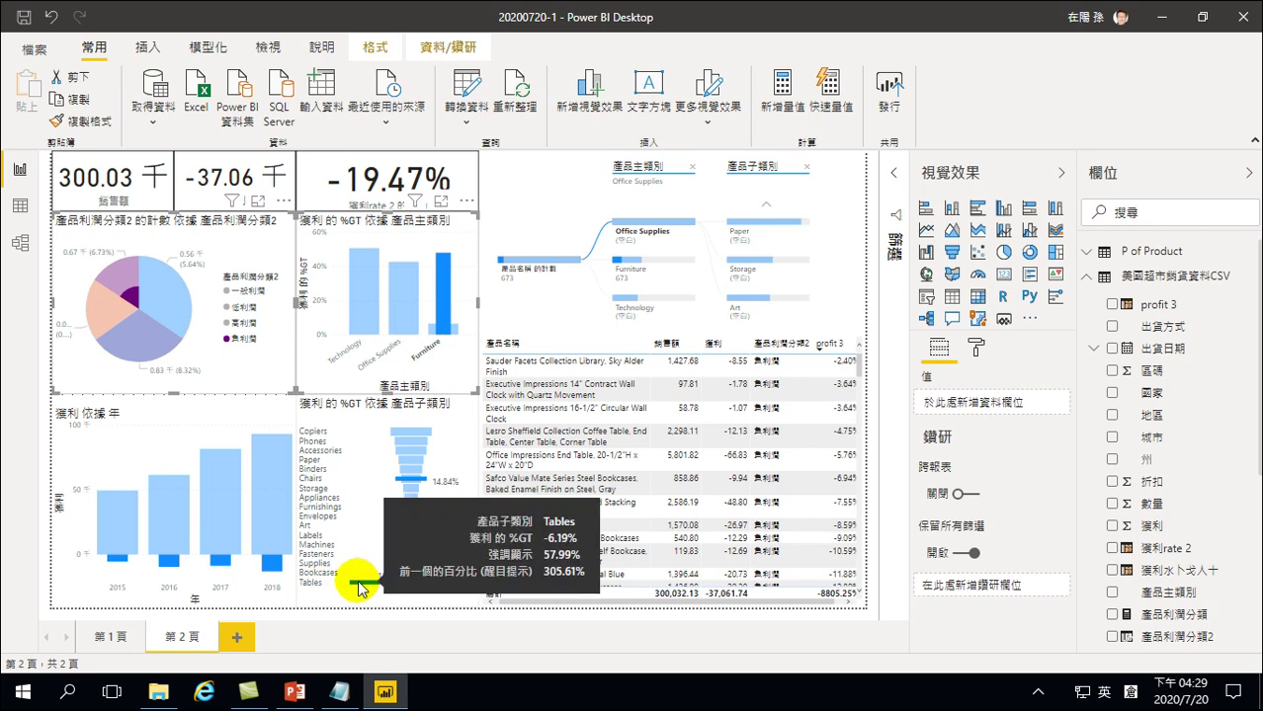
click(359, 585)
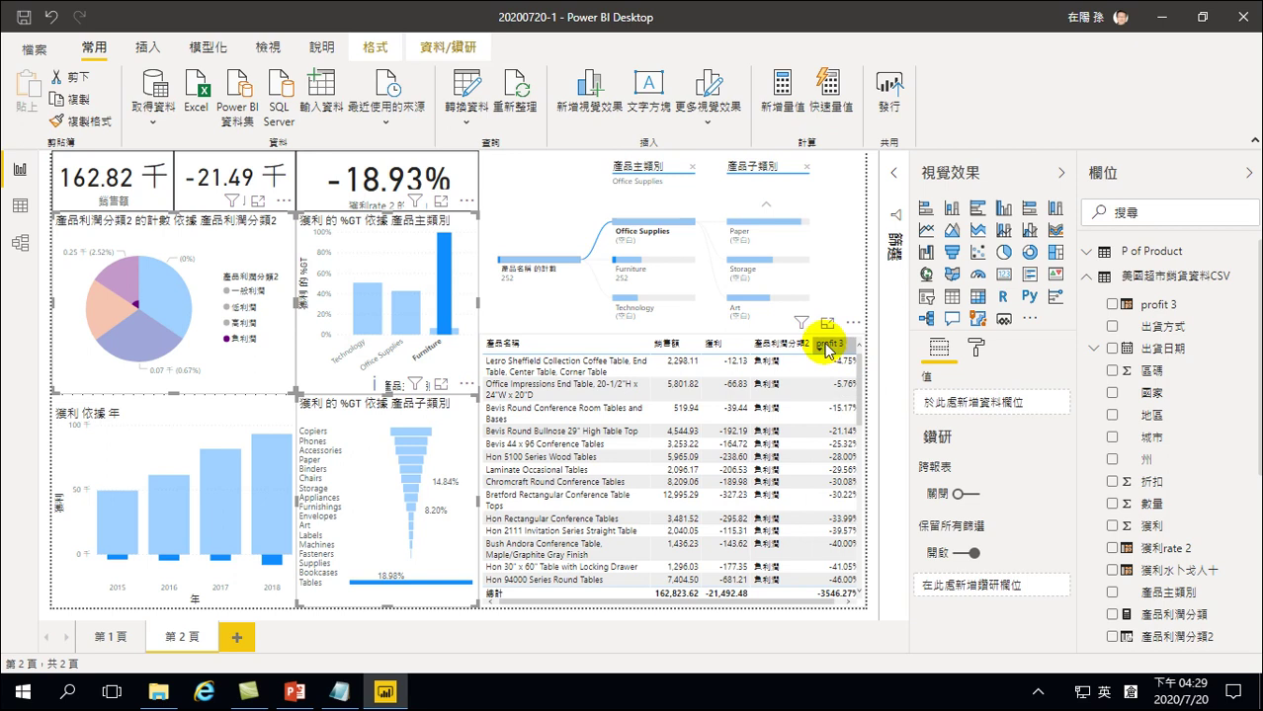
click(819, 348)
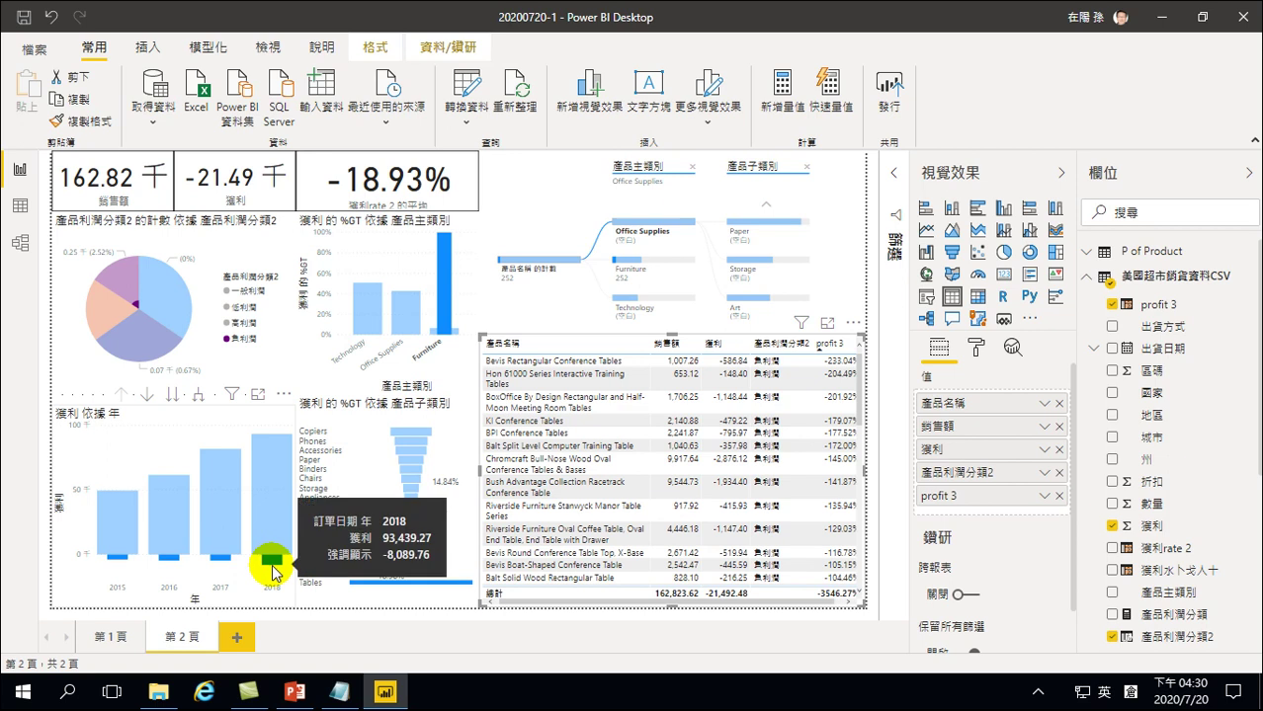
Add a trend line to the profit-by-year chart from the Analytics pane's 趨勢線
click(126, 441)
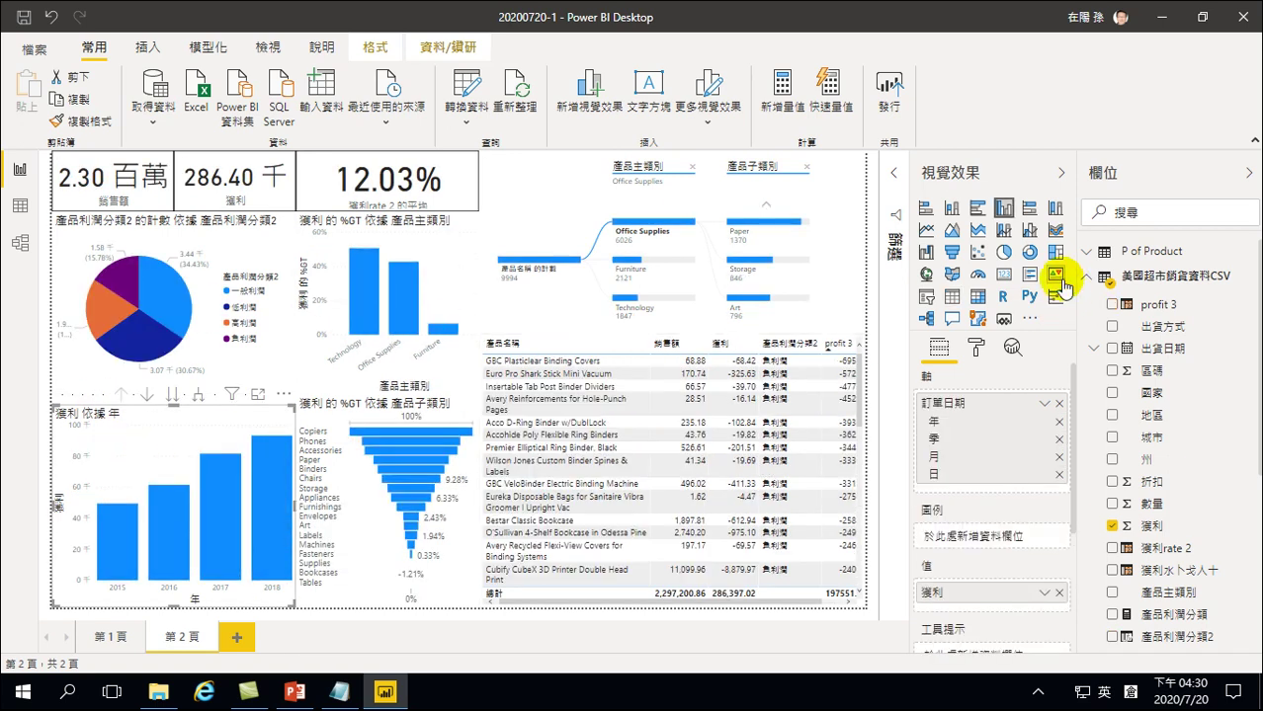
click(1011, 346)
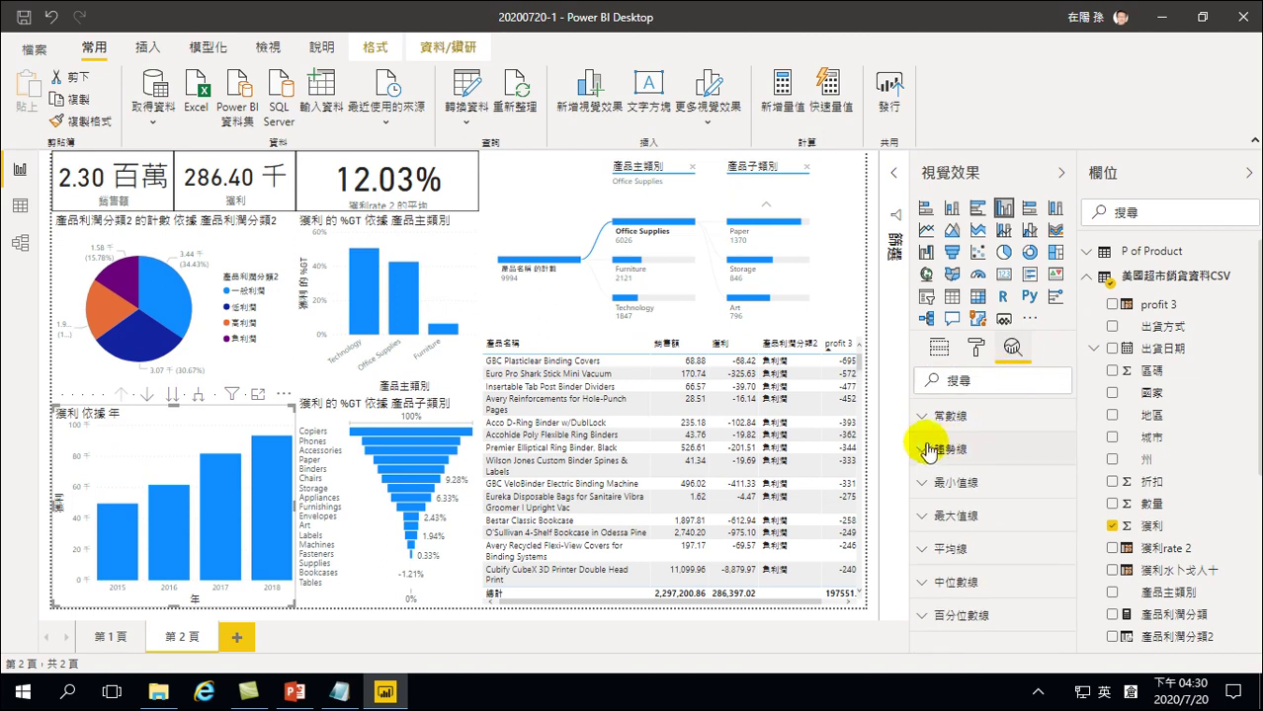
click(934, 449)
click(958, 494)
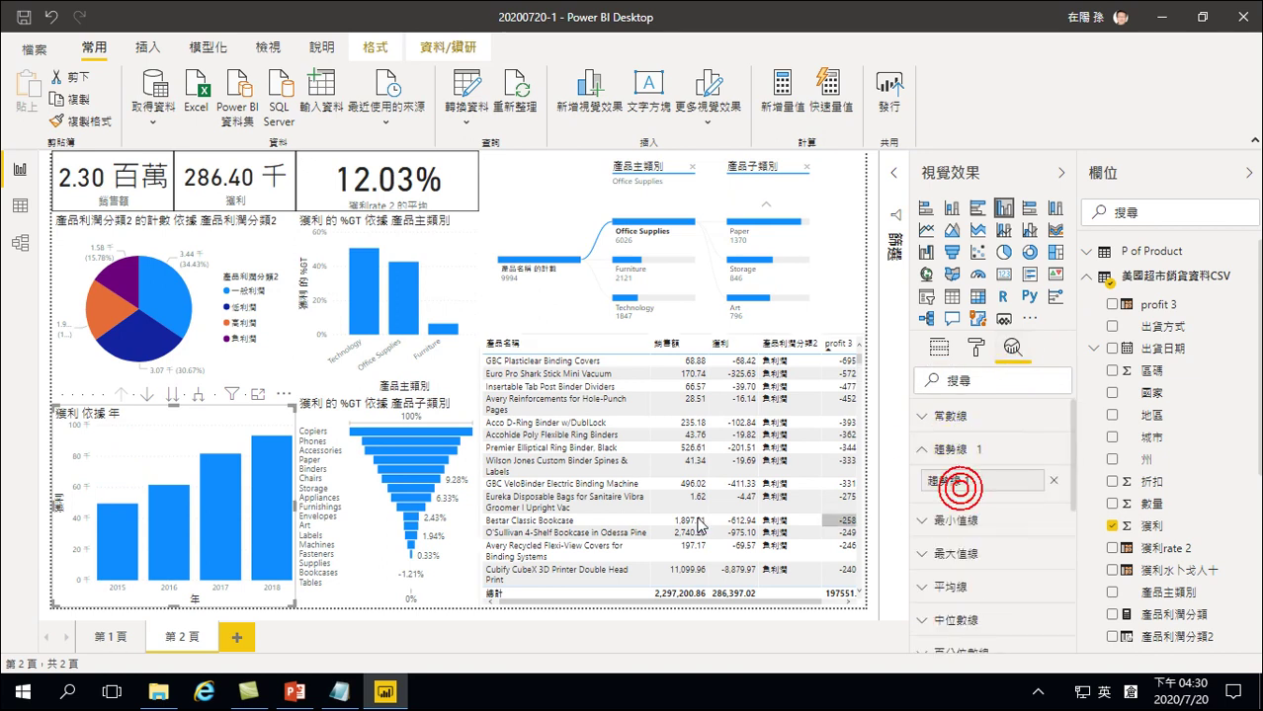
Reapply the 負利潤, Furniture and Tables cross-filters
click(116, 277)
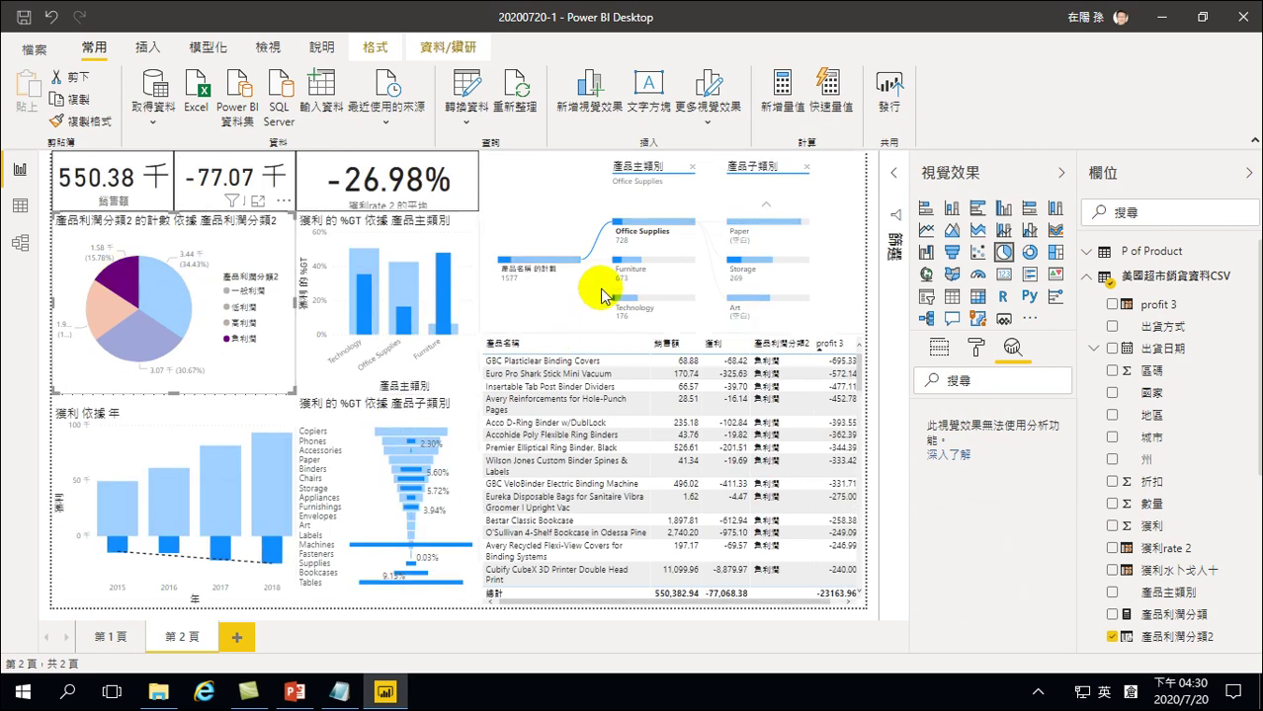
click(440, 297)
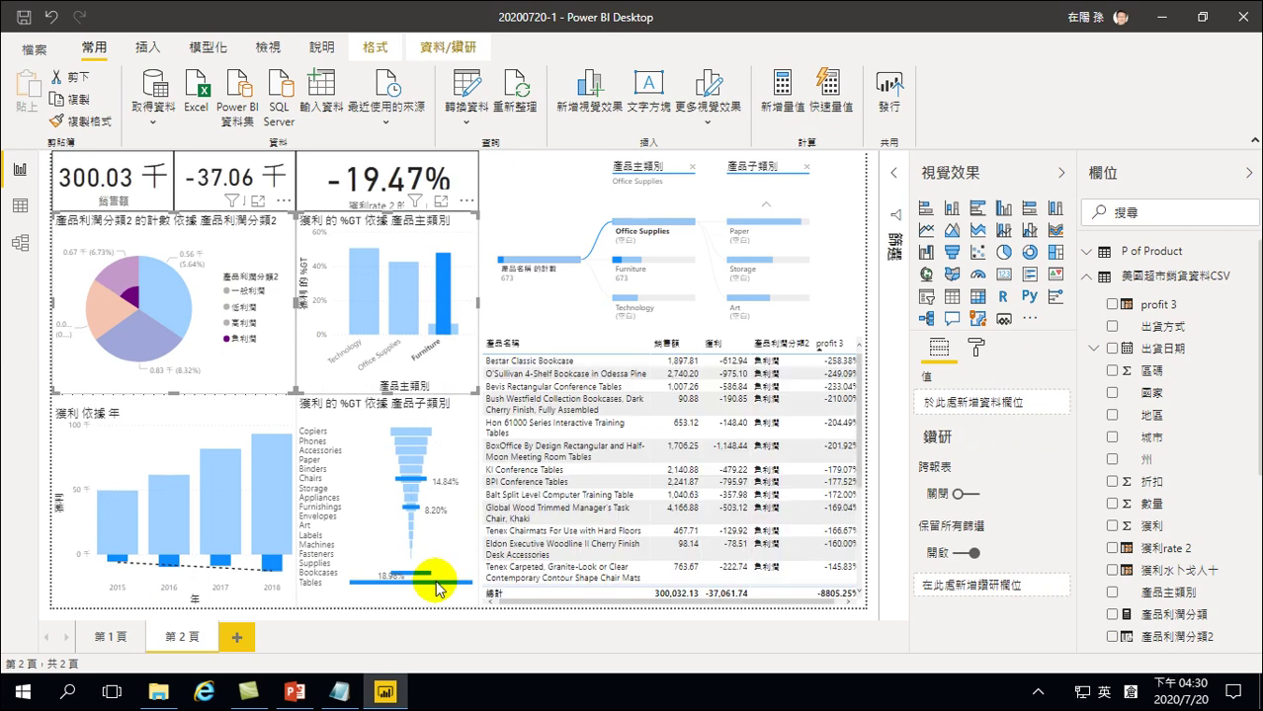
click(439, 583)
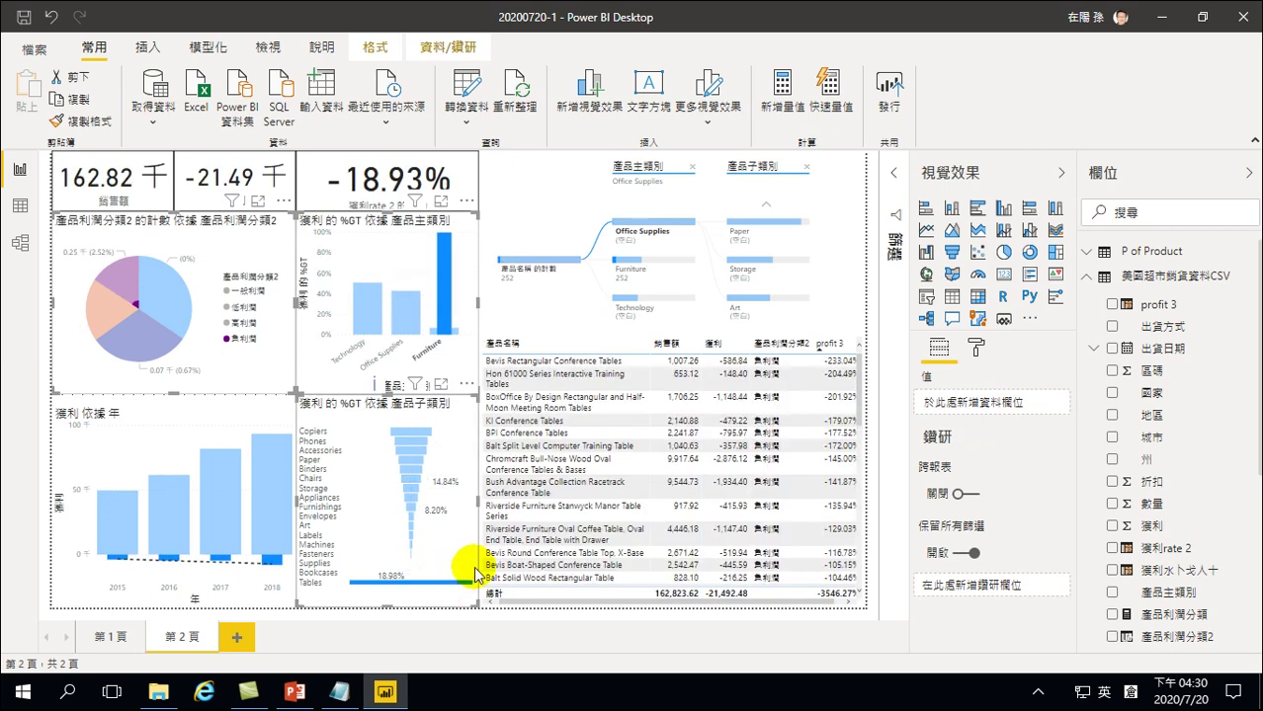